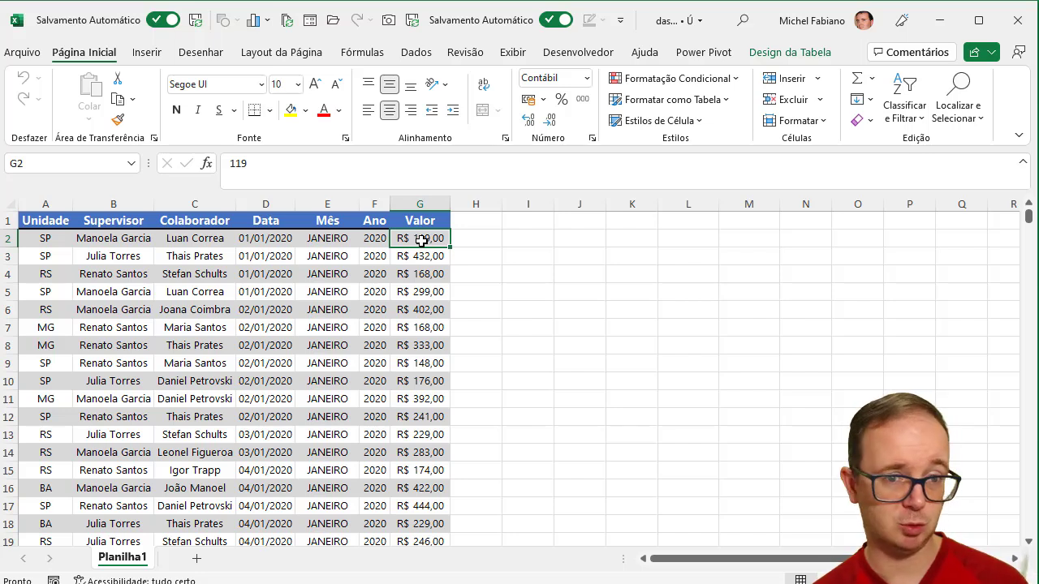
Clear the existing contents of the Mês and Ano columns across all data rows, keeping the headers
{"action": "key", "text": "ctrl+Down"}
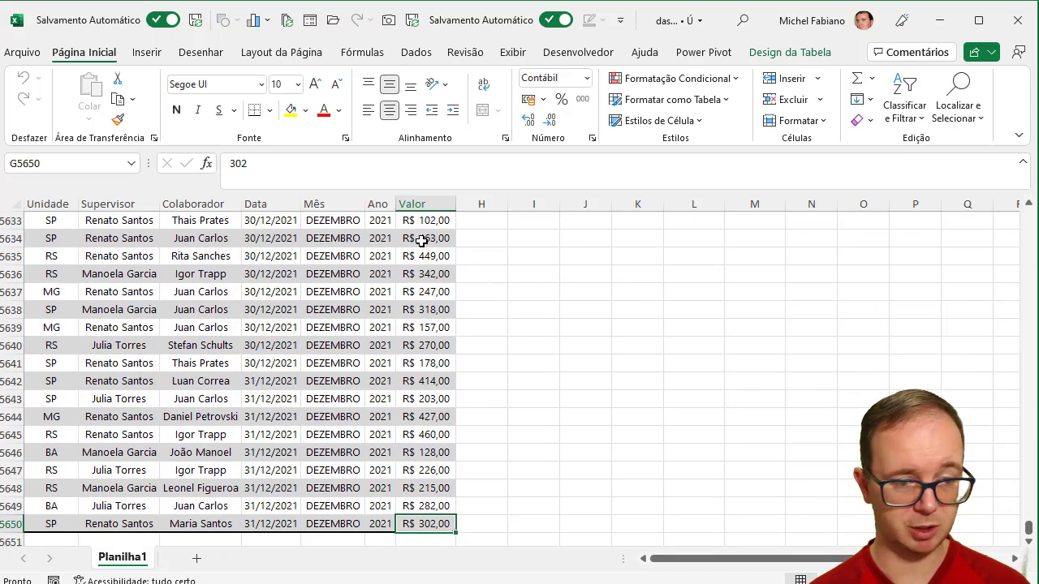
{"action": "key", "text": "ctrl+Up"}
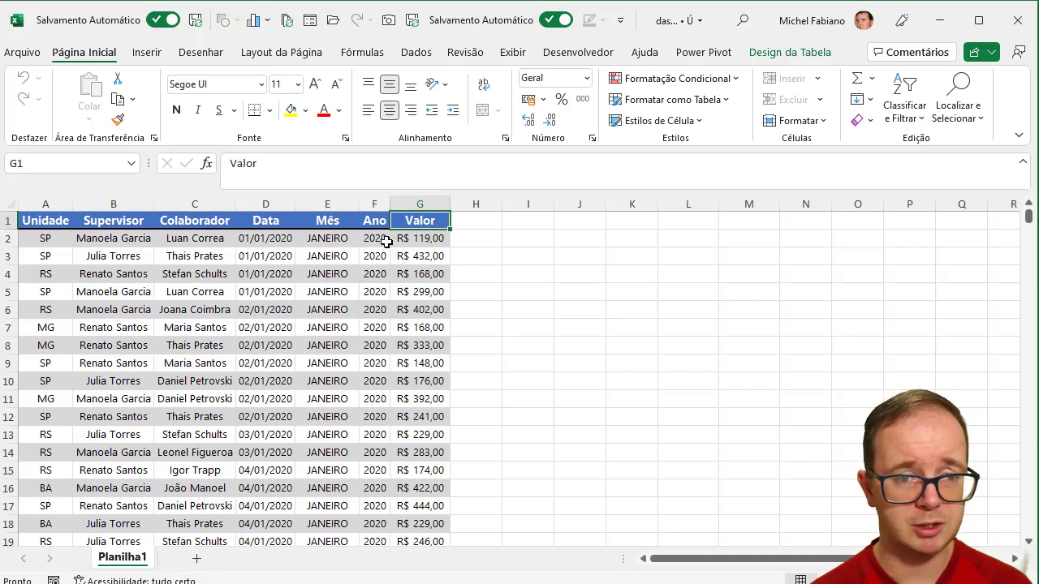
{"action": "left_click", "coordinate": [337, 241]}
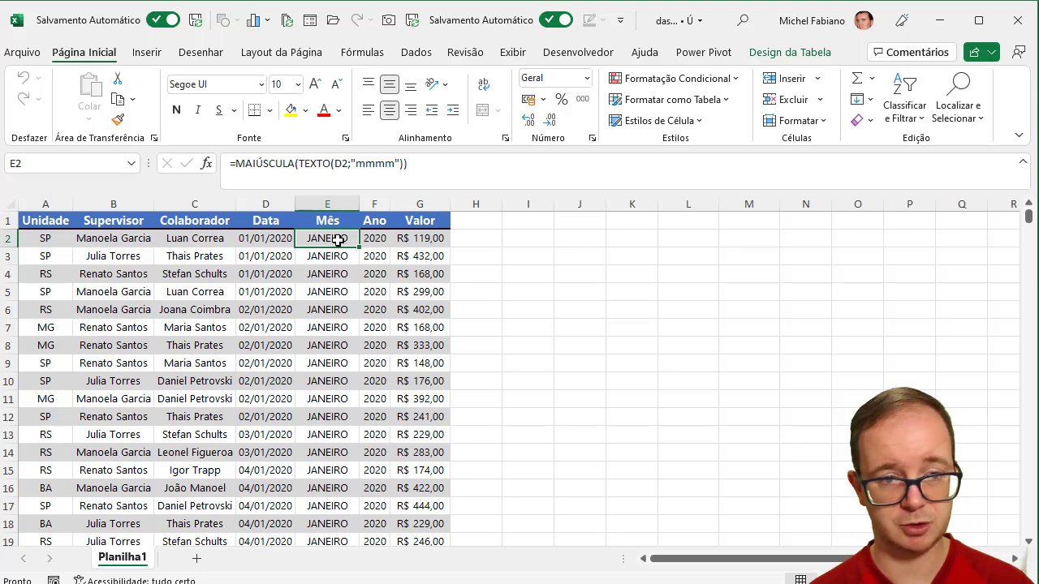
{"action": "key", "text": "shift+Right"}
{"action": "key", "text": "ctrl+shift+Down"}
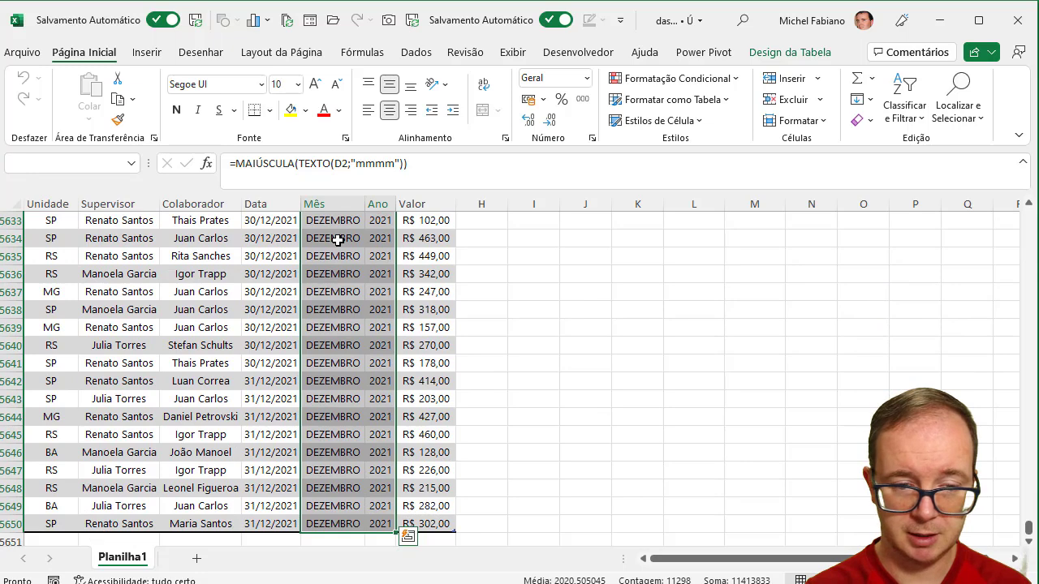
{"action": "key", "text": "Delete"}
{"action": "left_click", "coordinate": [337, 240]}
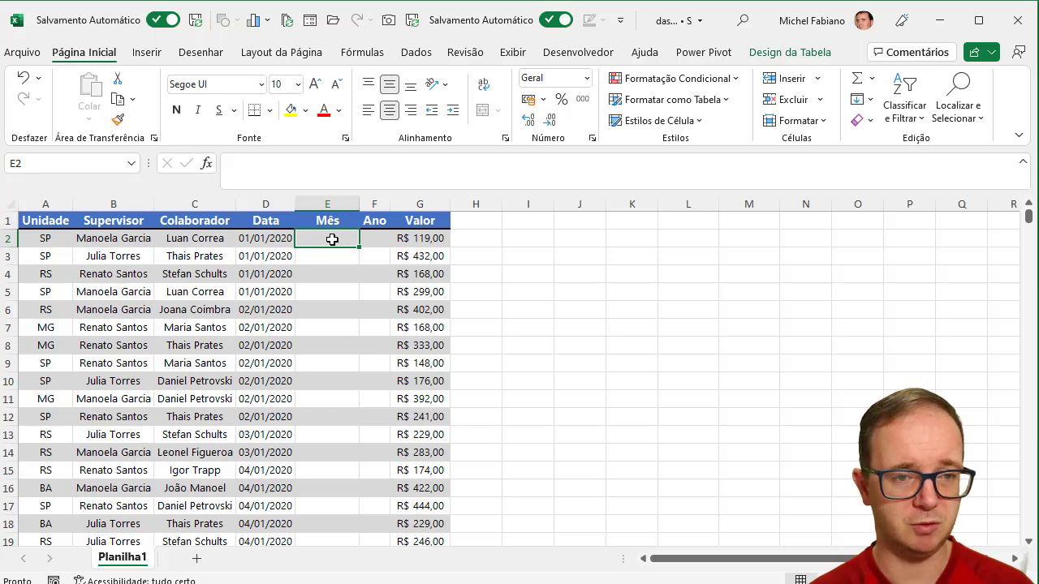
{"action": "type", "text": "=ma"}
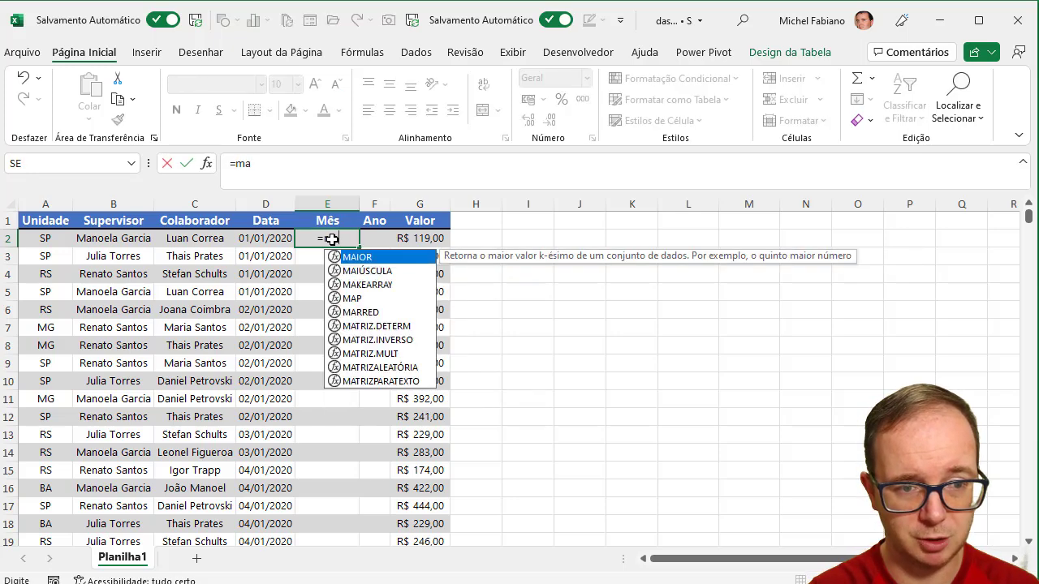
{"action": "double_click", "coordinate": [372, 267]}
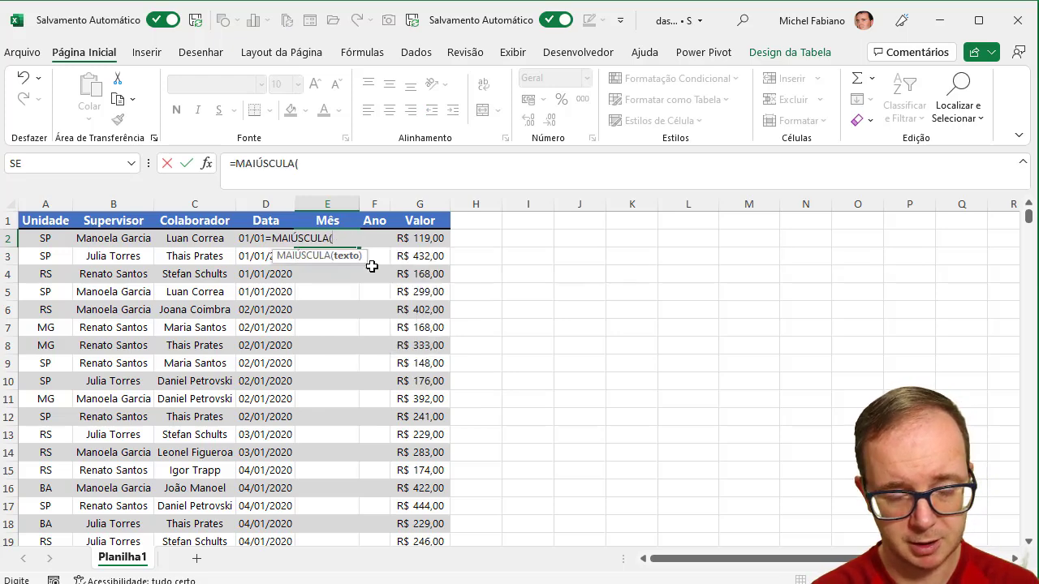
{"action": "type", "text": "texto("}
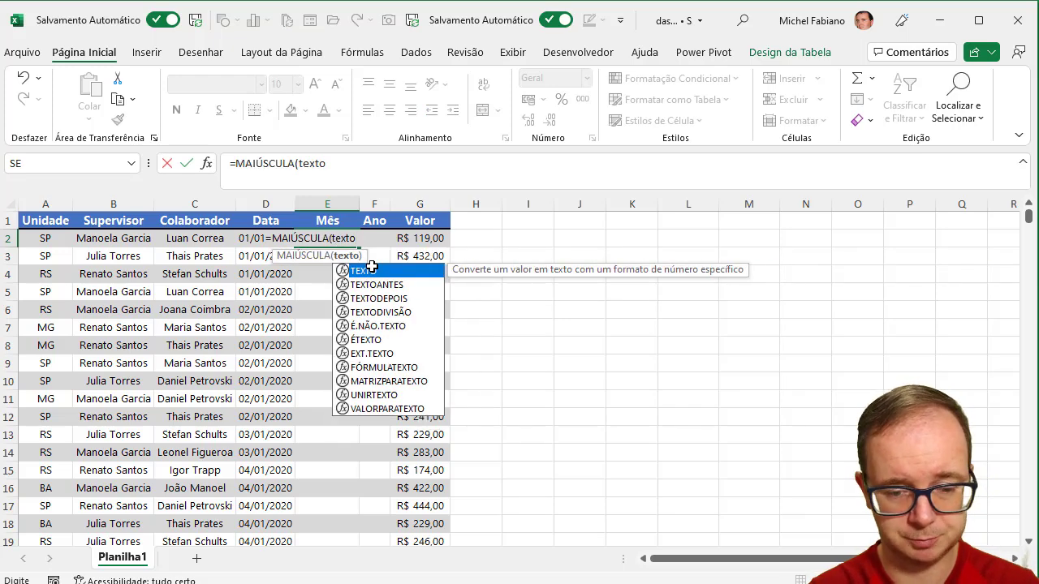
{"action": "left_click", "coordinate": [250, 239]}
{"action": "type", "text": ";"}
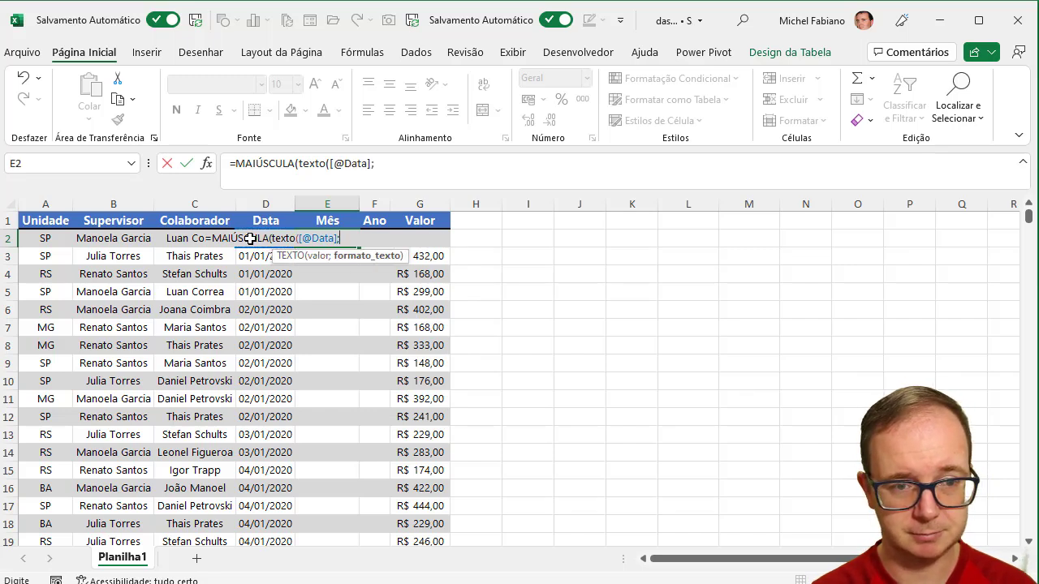
{"action": "type", "text": "\""}
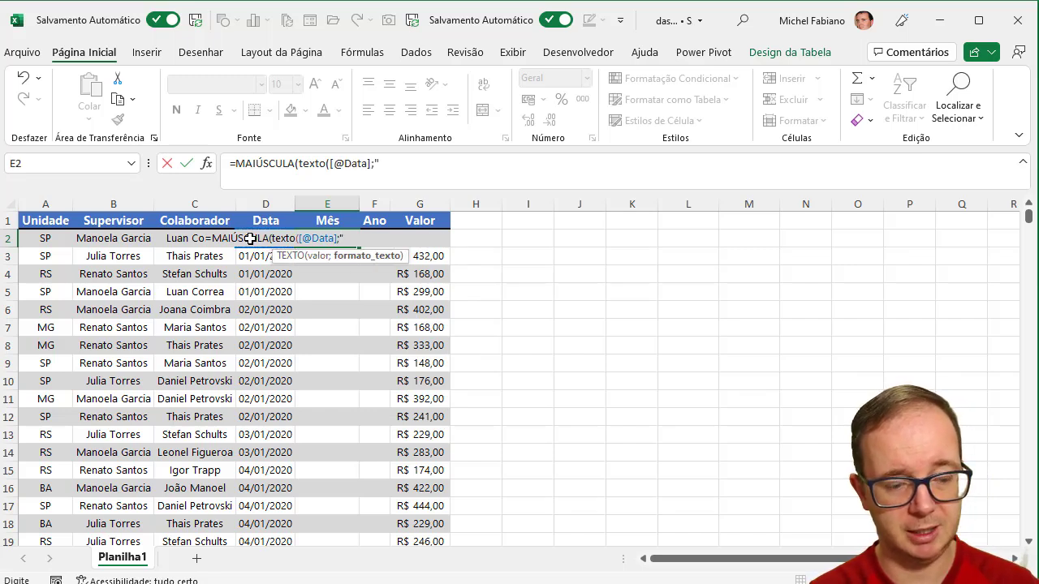
{"action": "type", "text": "mmm"}
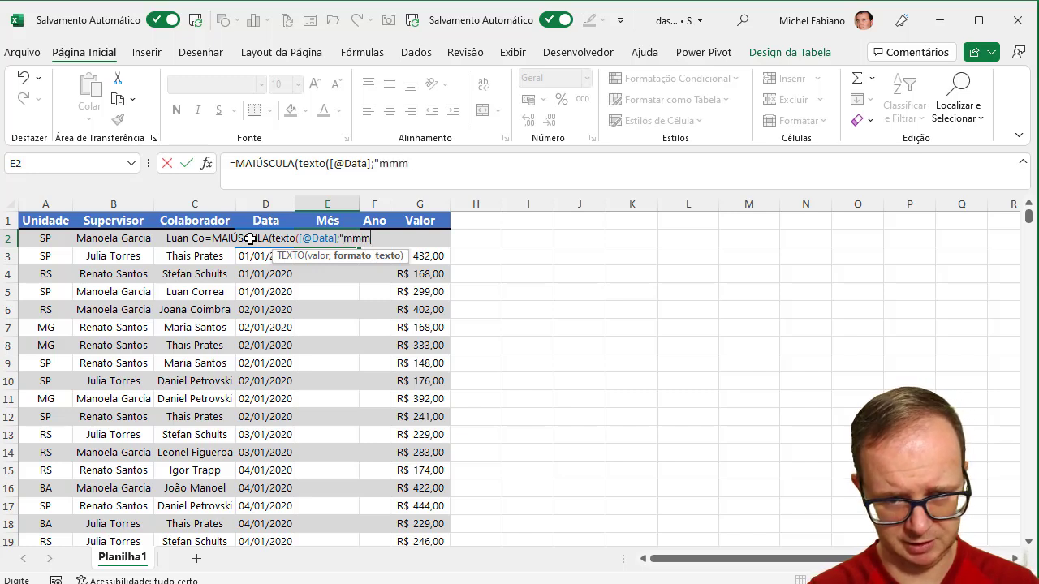
{"action": "type", "text": "m\""}
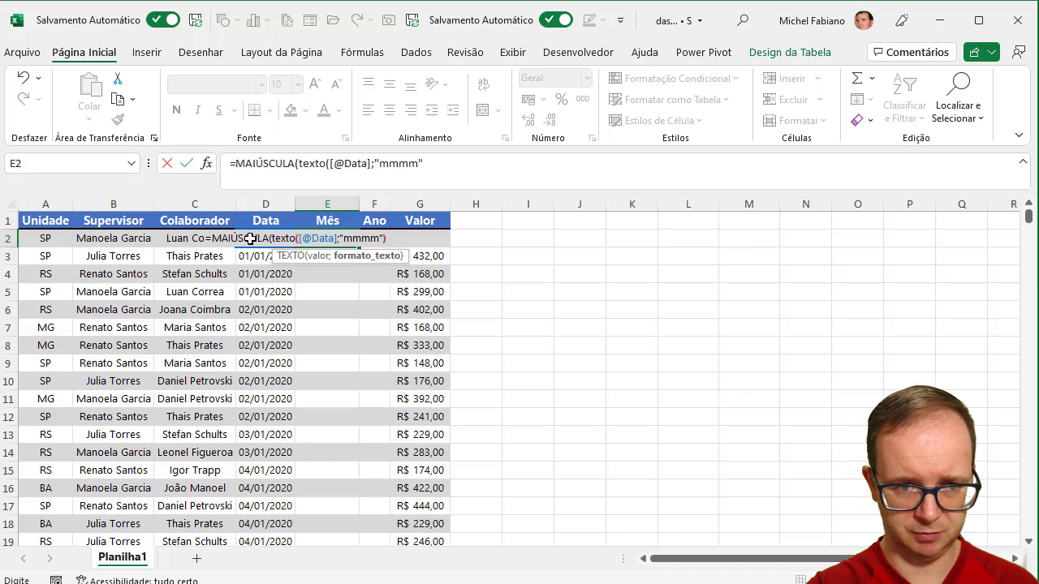
{"action": "type", "text": "))"}
{"action": "key", "text": "Return"}
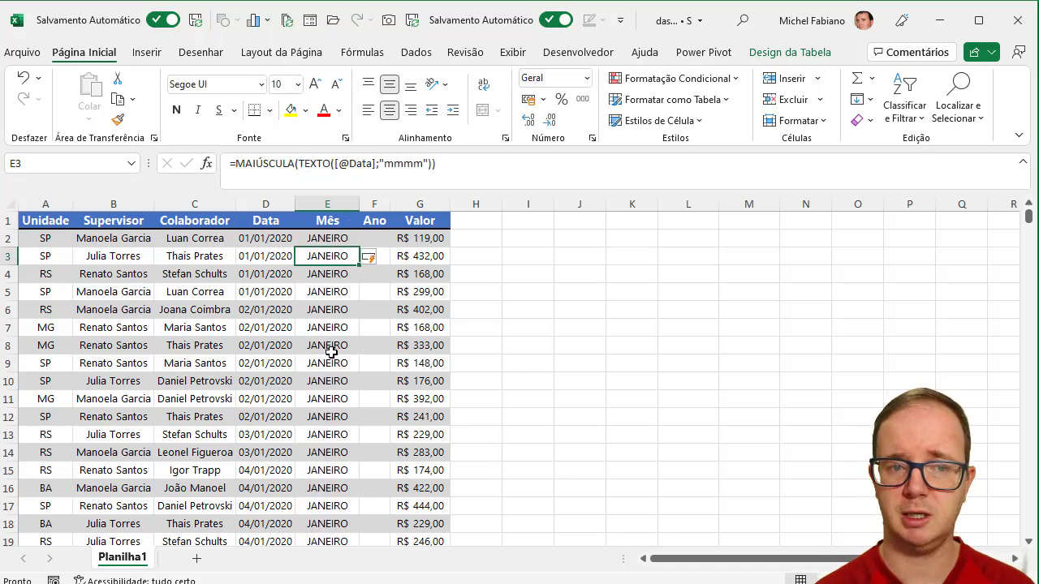
{"action": "left_click", "coordinate": [378, 239]}
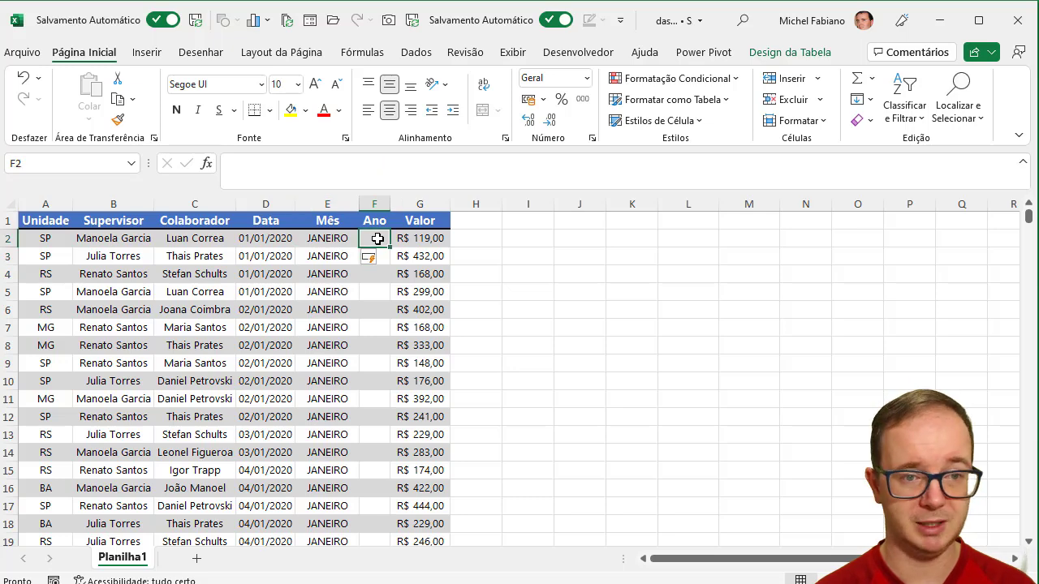
{"action": "type", "text": "=ano("}
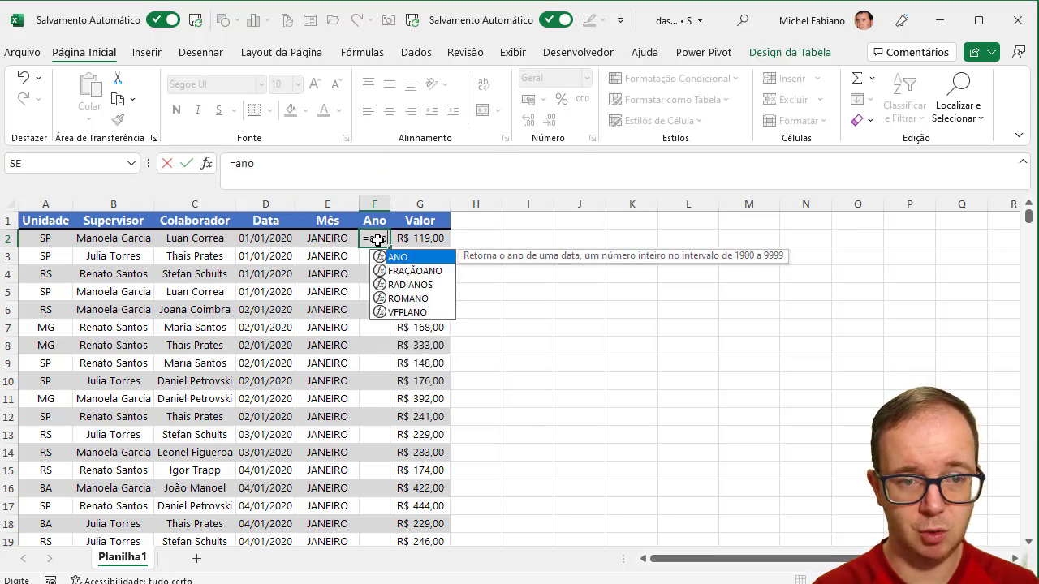
{"action": "left_click", "coordinate": [257, 240]}
{"action": "type", "text": ")"}
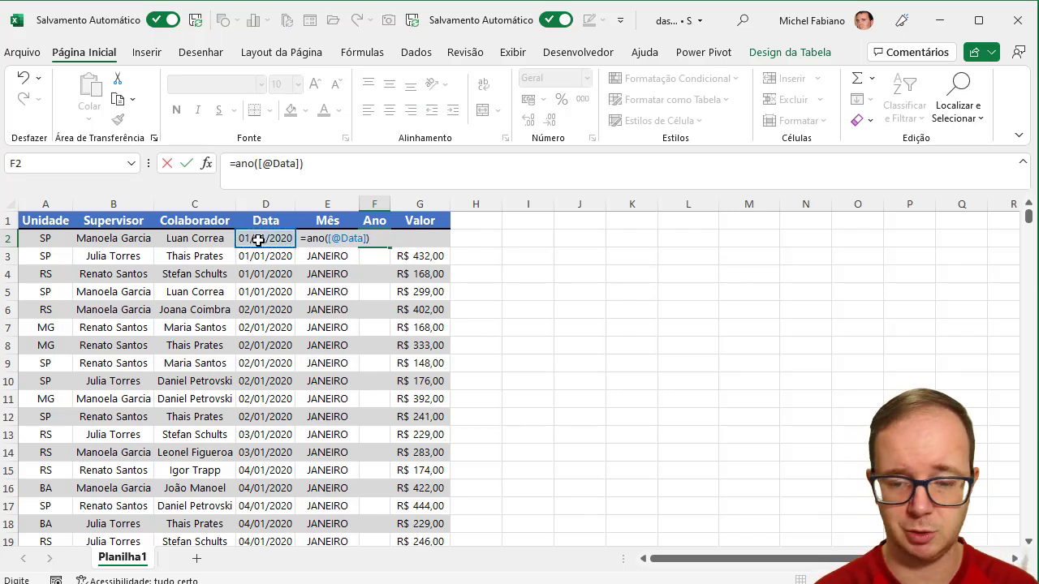
{"action": "key", "text": "Return"}
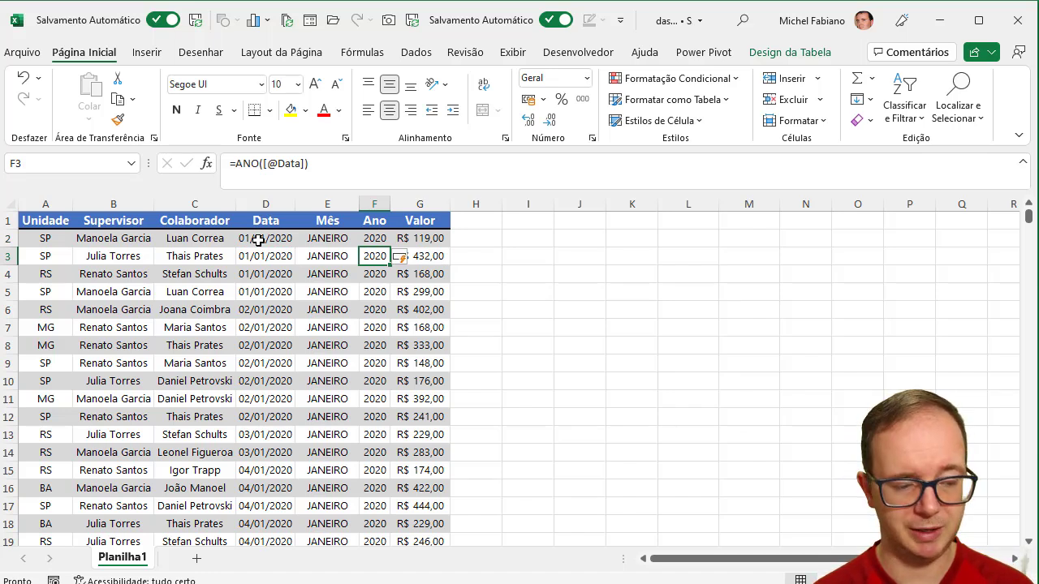
Create a pivot table from the whole Tabela1 data table on a new worksheet
{"action": "key", "text": "ctrl+a"}
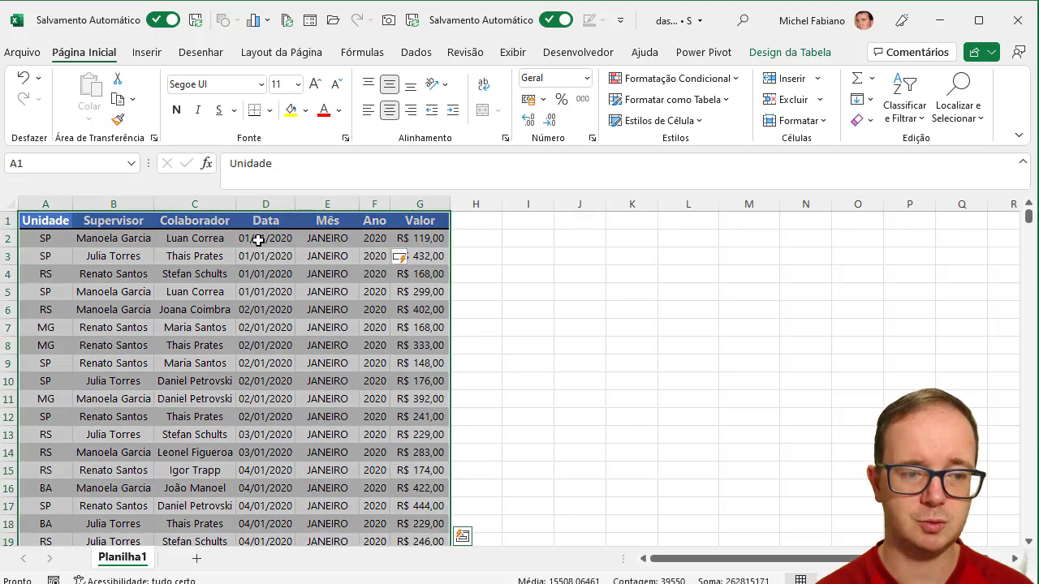
{"action": "left_click", "coordinate": [147, 52]}
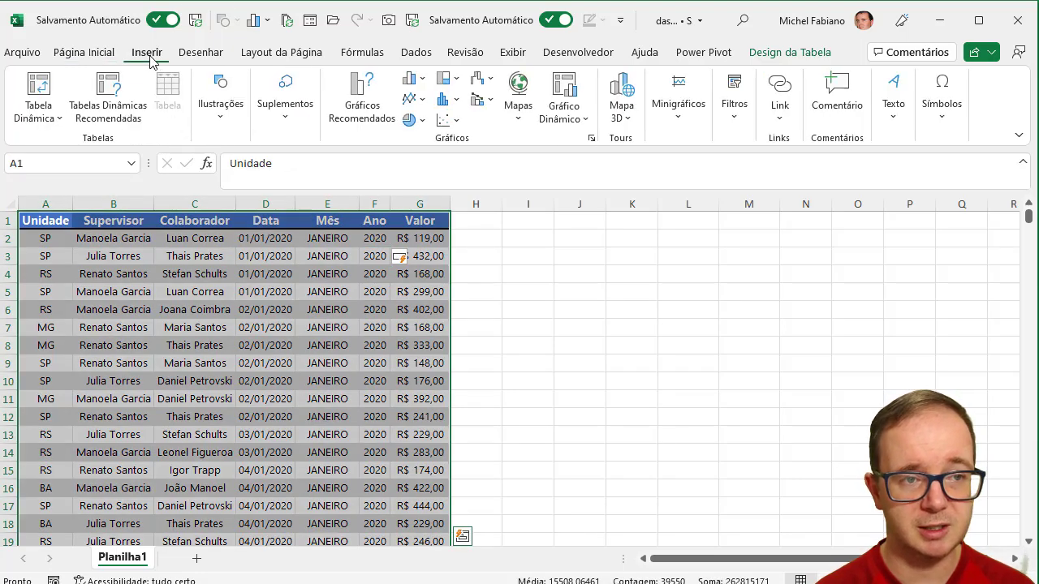
{"action": "left_click", "coordinate": [51, 120]}
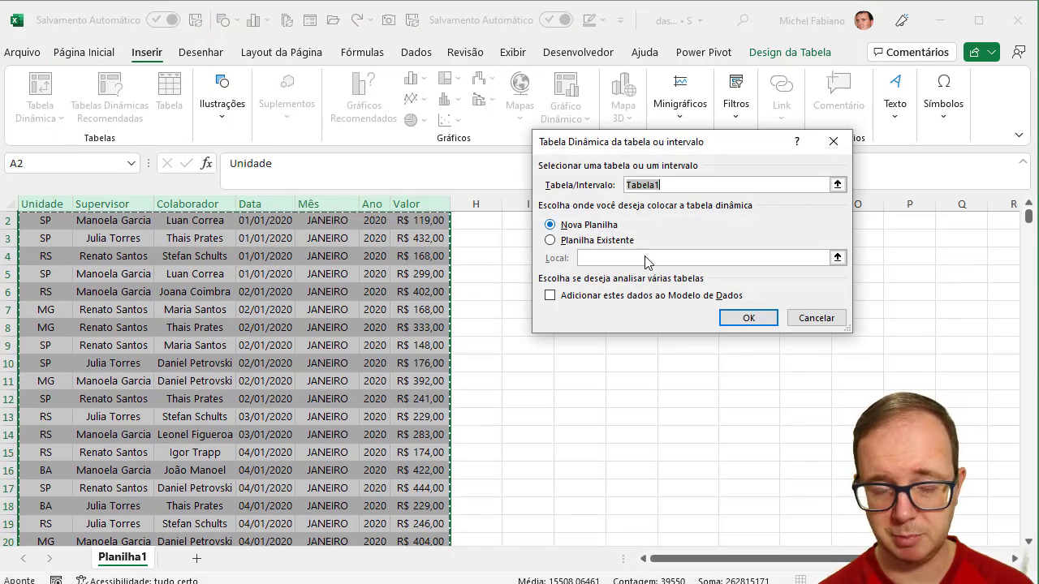
{"action": "left_click", "coordinate": [743, 318]}
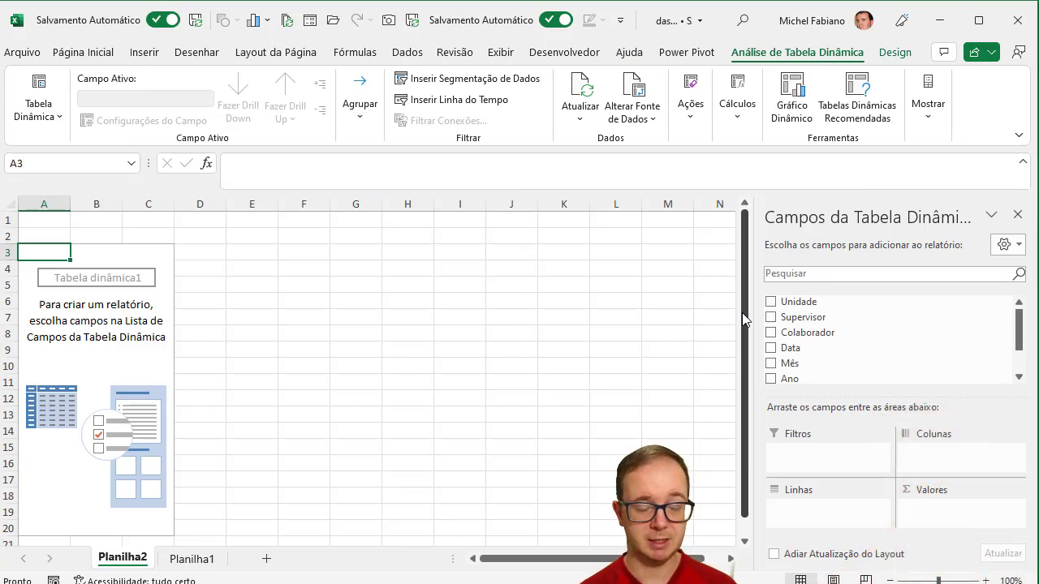
Rename the data sheet Planilha1 as BASE and the pivot table sheet Planilha2 as ANÁLISE
{"action": "double_click", "coordinate": [195, 558]}
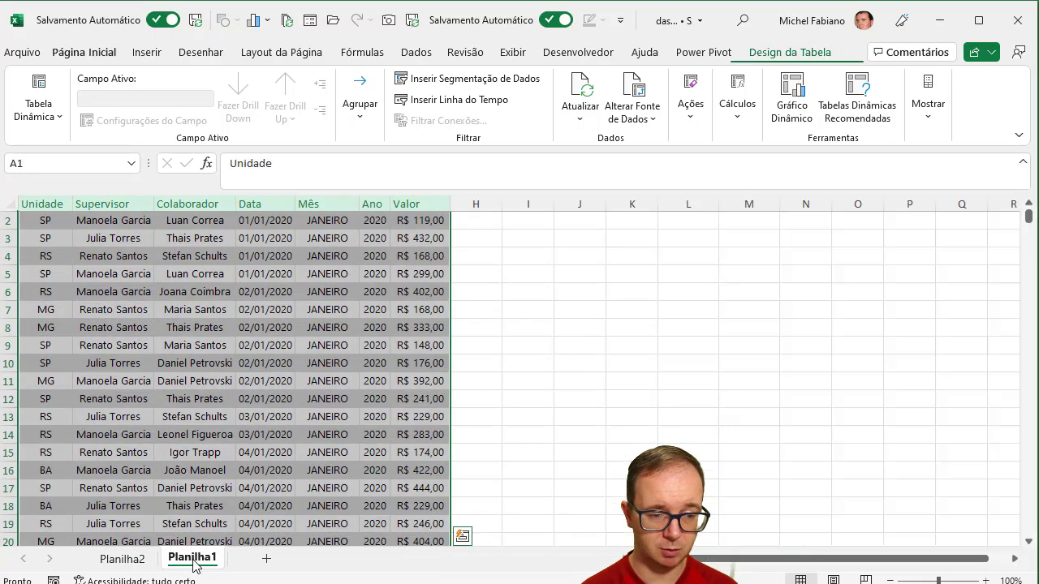
{"action": "type", "text": "BASE"}
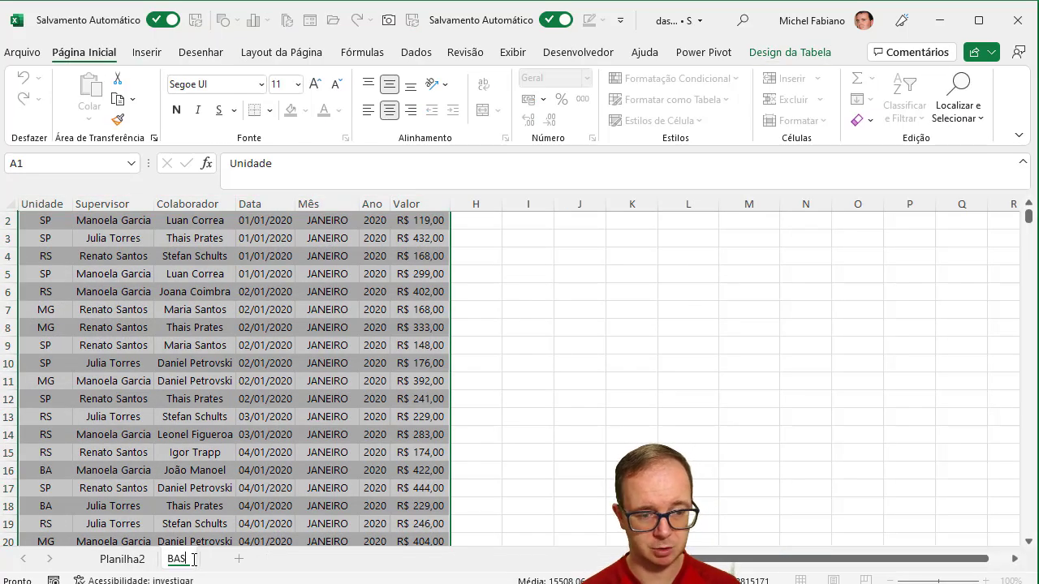
{"action": "double_click", "coordinate": [135, 560]}
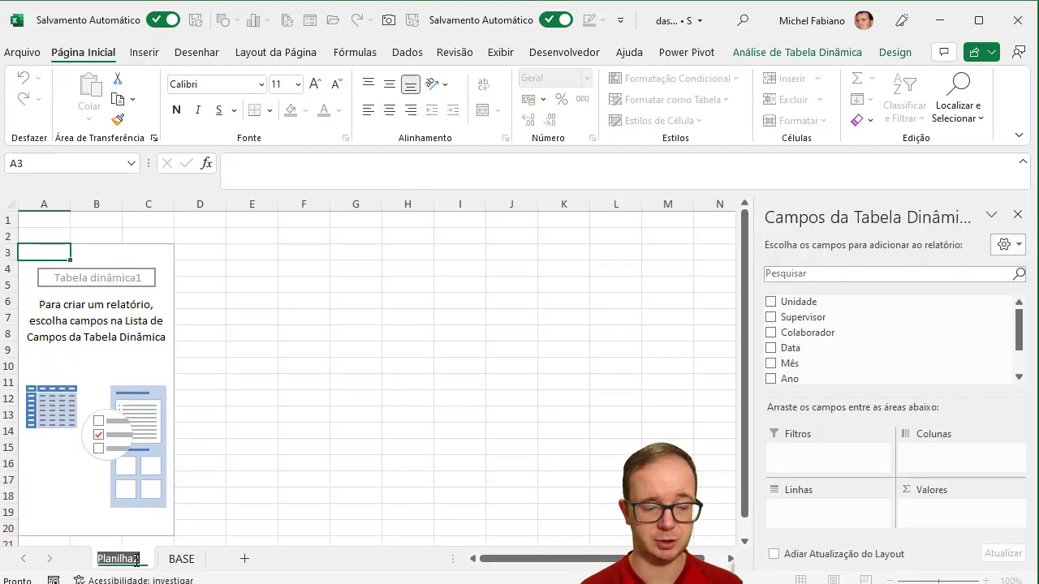
{"action": "type", "text": "análise"}
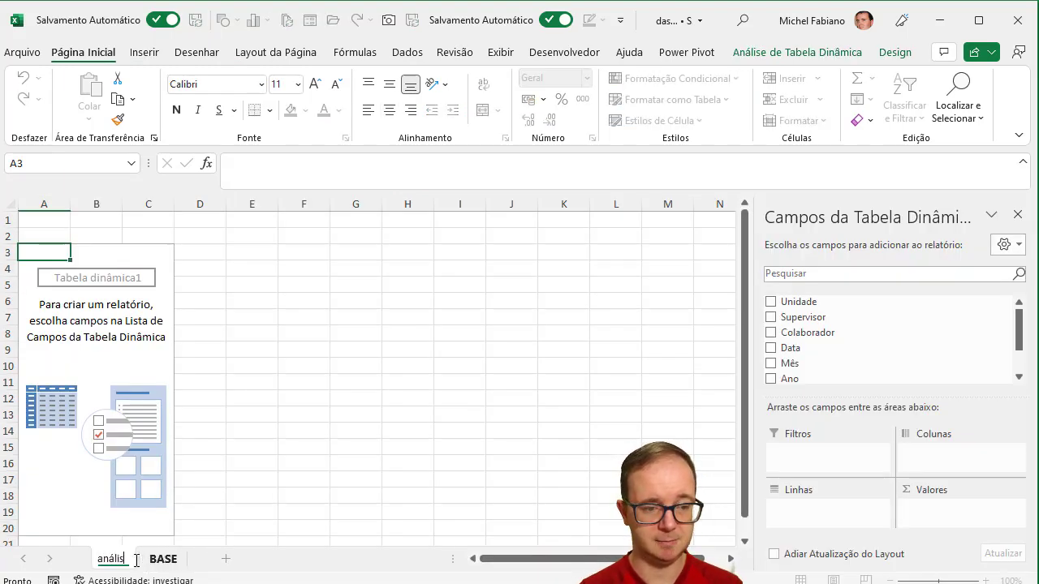
{"action": "key", "text": "BackSpace"}
{"action": "key", "text": "BackSpace"}
{"action": "key", "text": "BackSpace"}
{"action": "key", "text": "BackSpace"}
{"action": "key", "text": "BackSpace"}
{"action": "key", "text": "BackSpace"}
{"action": "key", "text": "BackSpace"}
{"action": "key", "text": "Caps_Lock"}
{"action": "type", "text": "AN"}
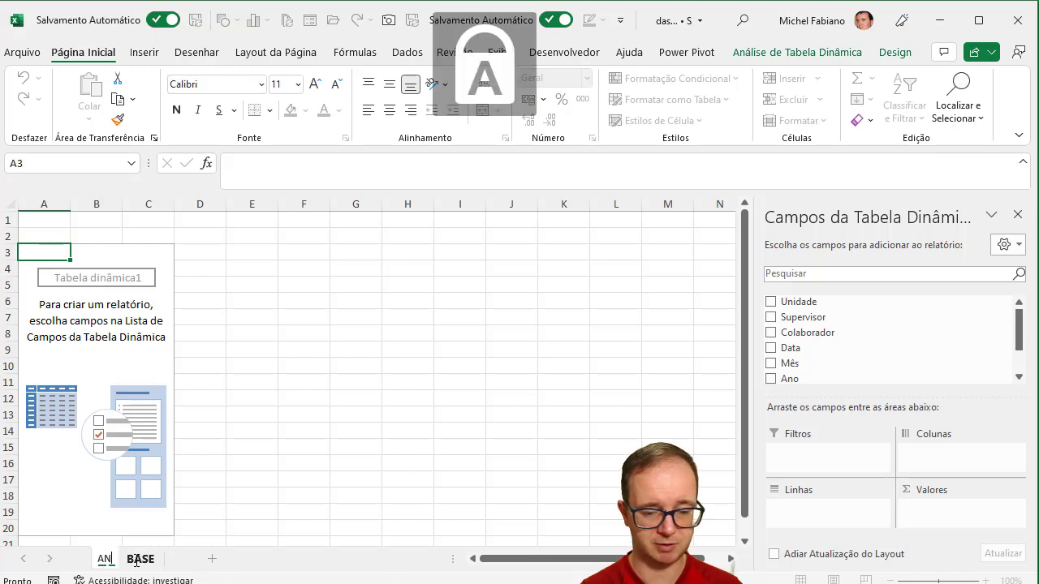
{"action": "type", "text": "ÁLI"}
{"action": "key", "text": "BackSpace"}
{"action": "key", "text": "BackSpace"}
{"action": "key", "text": "BackSpace"}
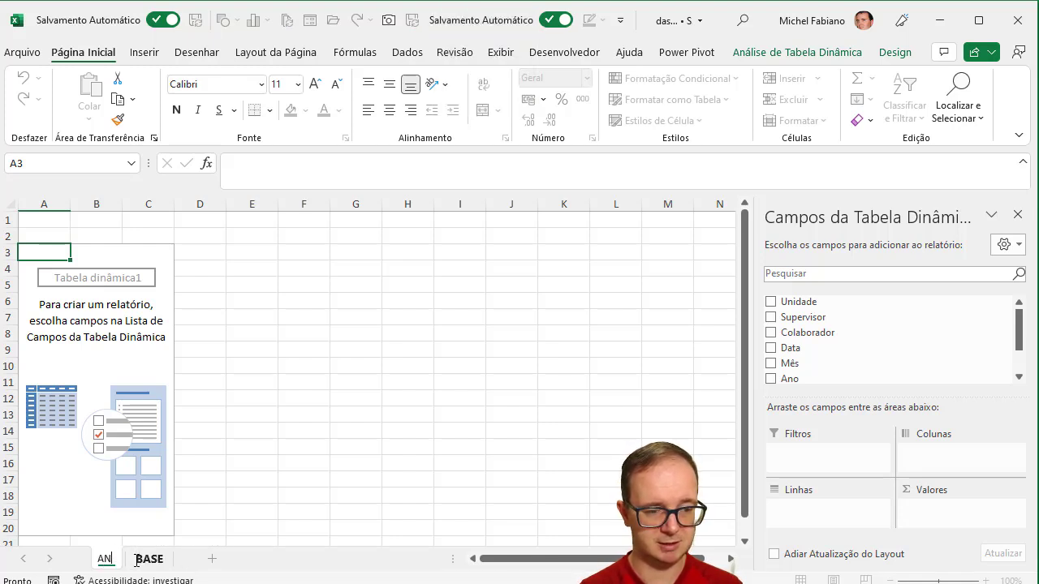
{"action": "type", "text": "ÁLISE"}
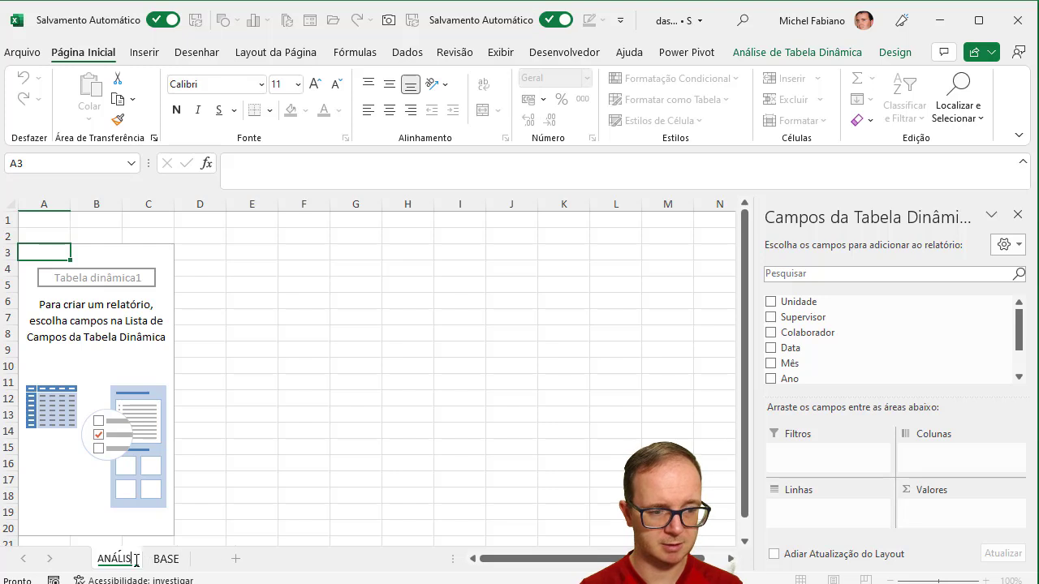
{"action": "left_click", "coordinate": [215, 497]}
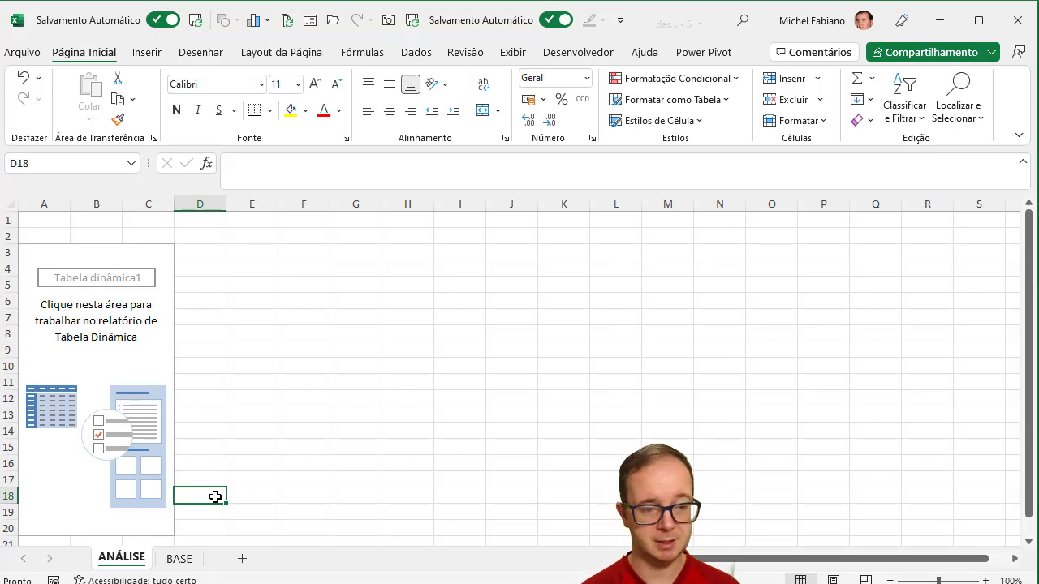
Build the pivot table on the ANÁLISE sheet with Supervisor as rows and the sum of Valor as values
{"action": "left_click", "coordinate": [34, 250]}
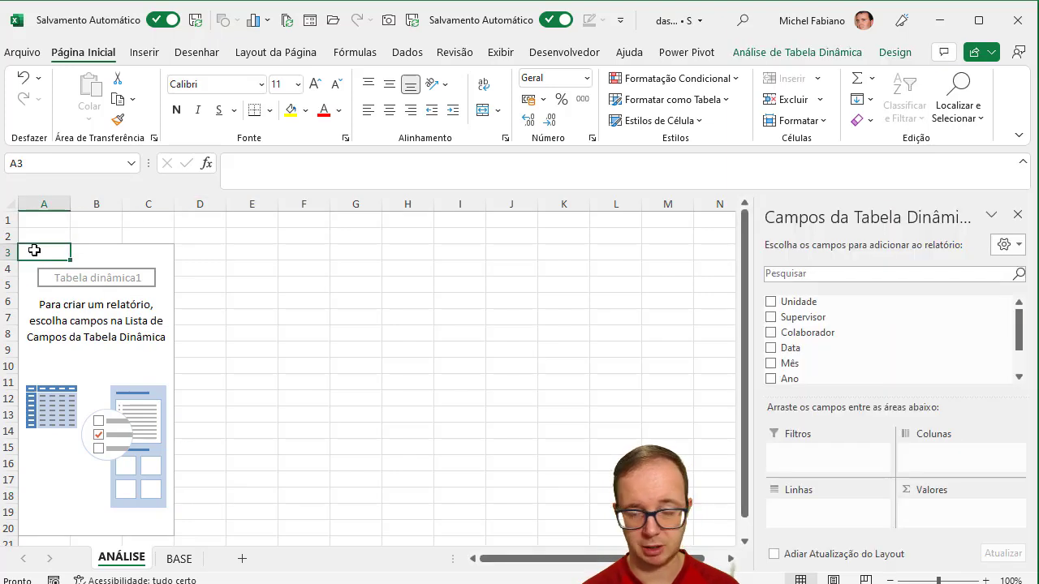
{"action": "left_click", "coordinate": [252, 280]}
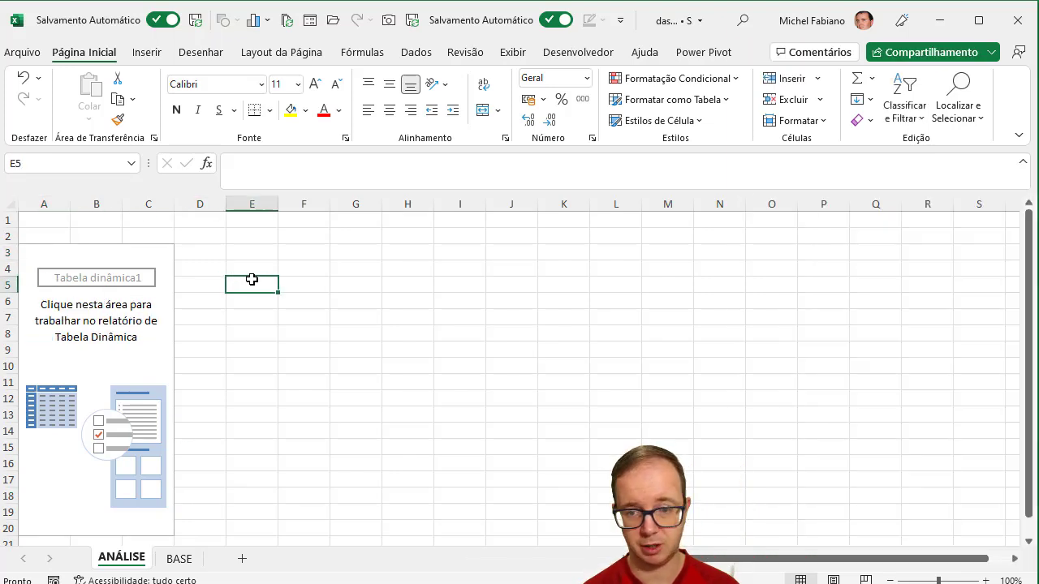
{"action": "left_click", "coordinate": [59, 255]}
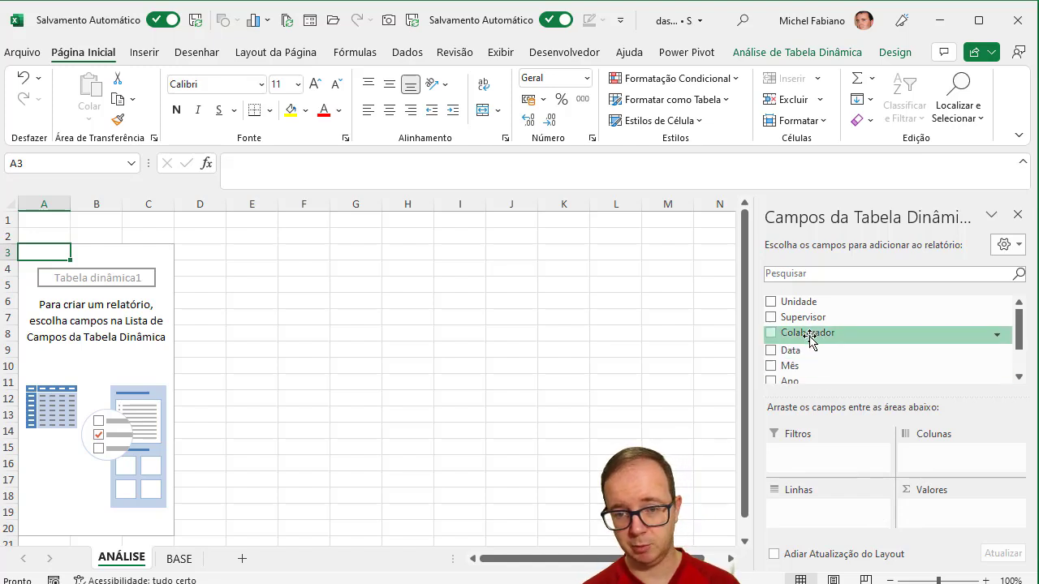
{"action": "left_click_drag", "start_coordinate": [812, 318], "coordinate": [823, 515]}
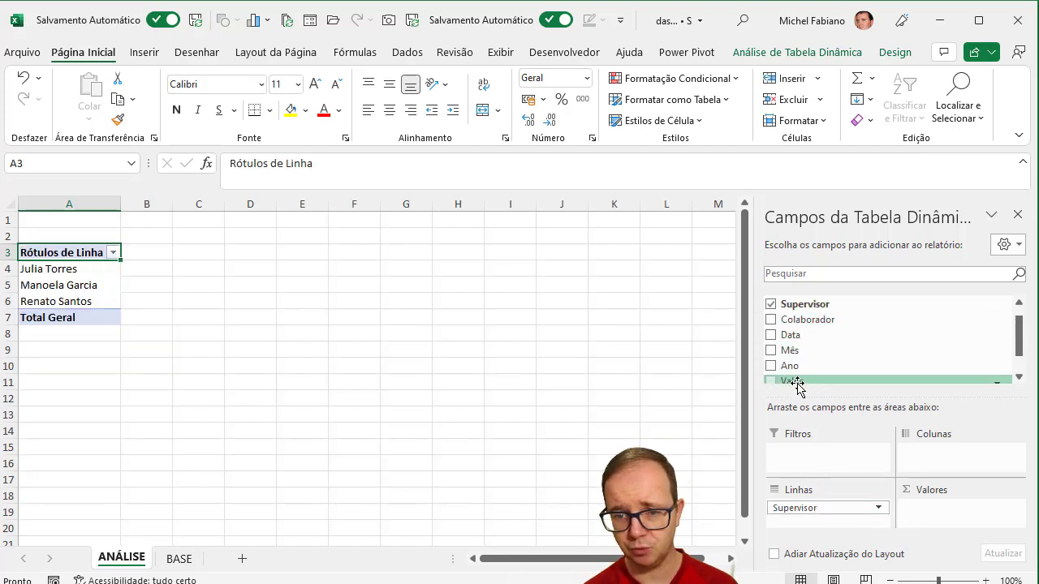
{"action": "left_click_drag", "start_coordinate": [796, 386], "coordinate": [951, 511]}
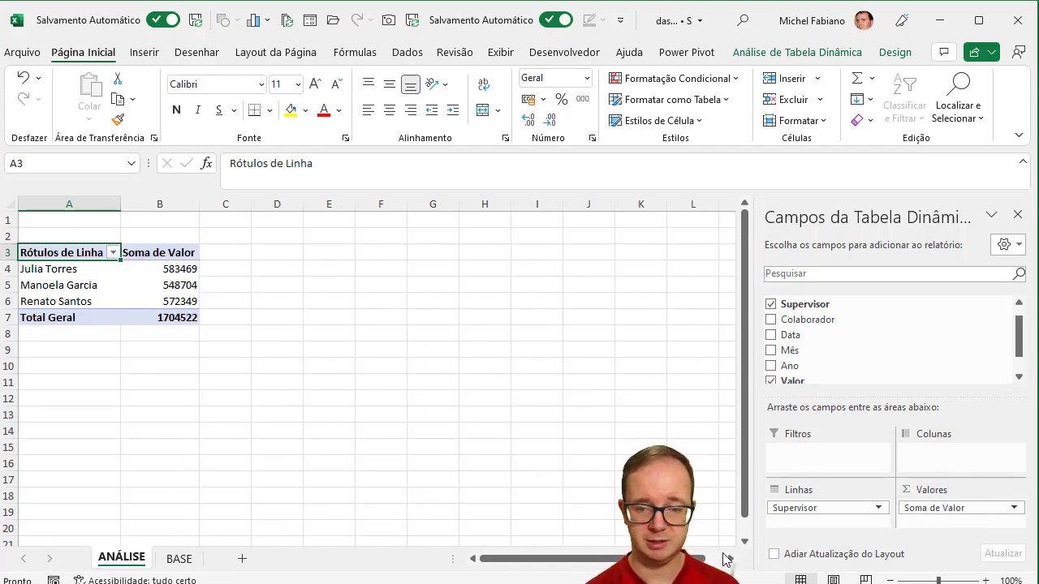
{"action": "left_click", "coordinate": [986, 581]}
{"action": "left_click", "coordinate": [986, 581]}
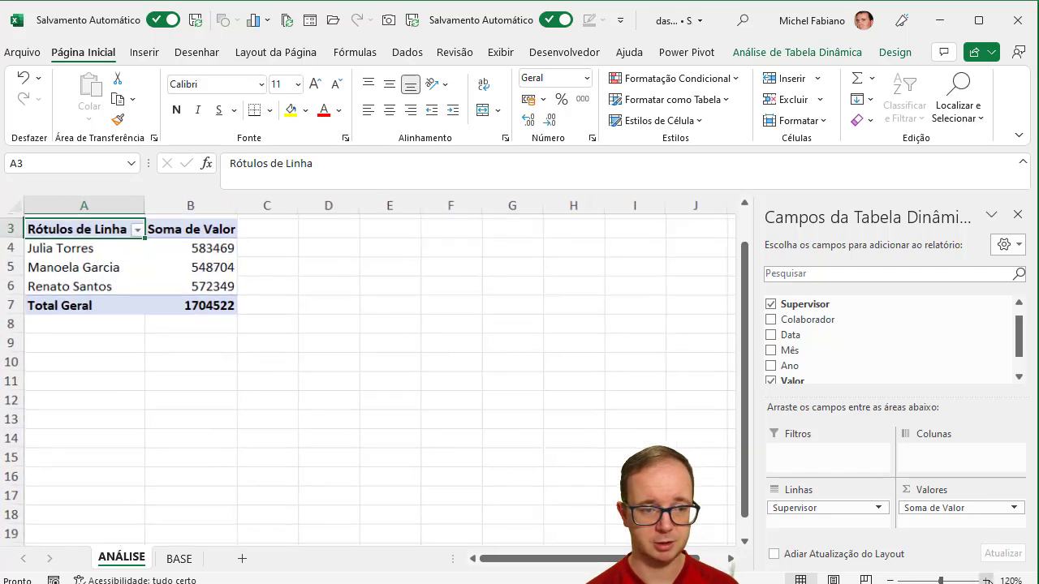
Insert an Ano slicer for the supervisor pivot table, shrink it to about 3.34 by 2.43 cm and place it beside the table
{"action": "left_click", "coordinate": [986, 581]}
{"action": "left_click", "coordinate": [986, 581]}
{"action": "left_click", "coordinate": [987, 581]}
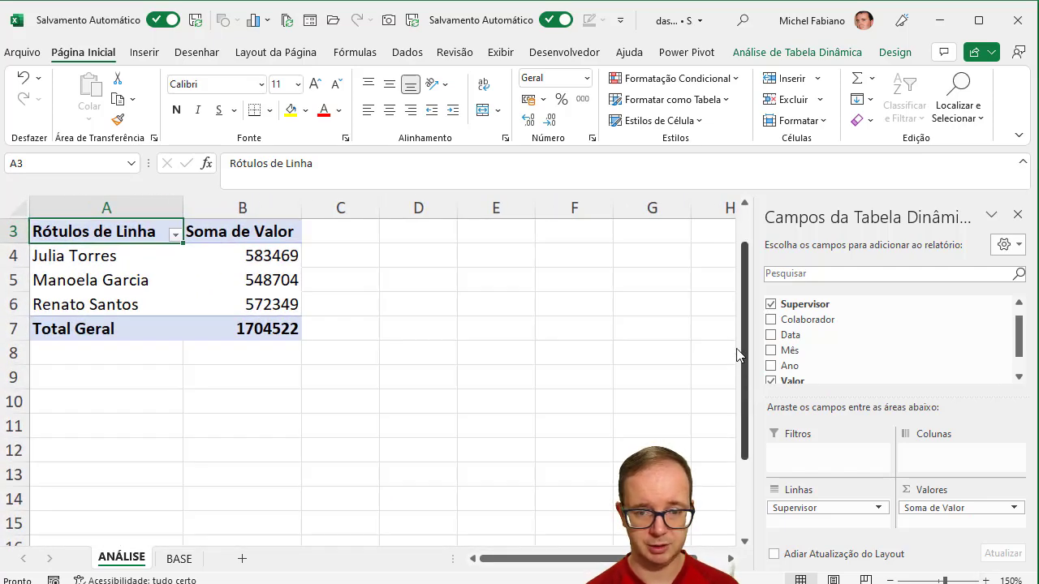
{"action": "left_click_drag", "start_coordinate": [746, 268], "coordinate": [748, 233]}
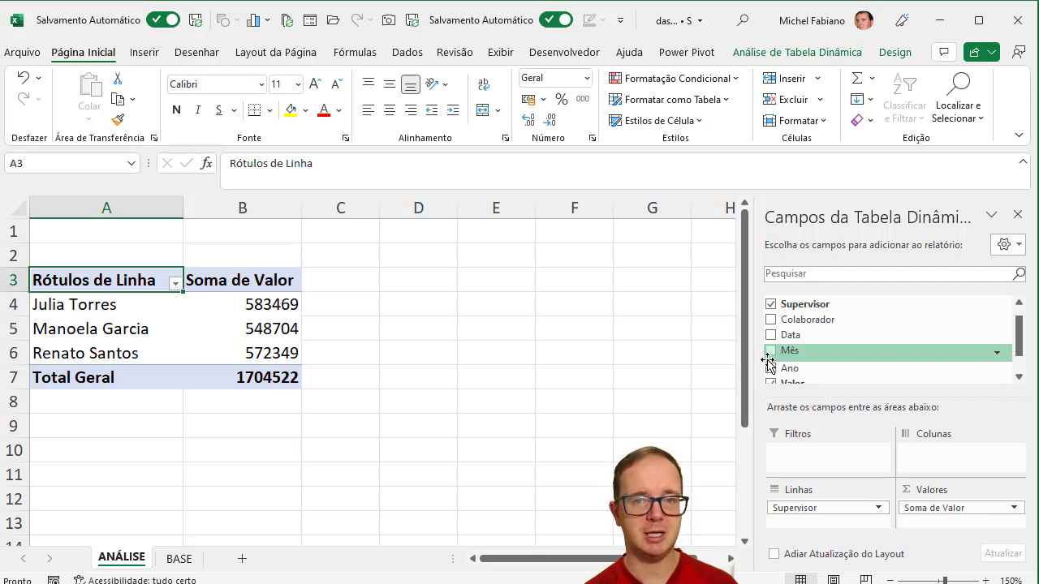
{"action": "left_click", "coordinate": [824, 55]}
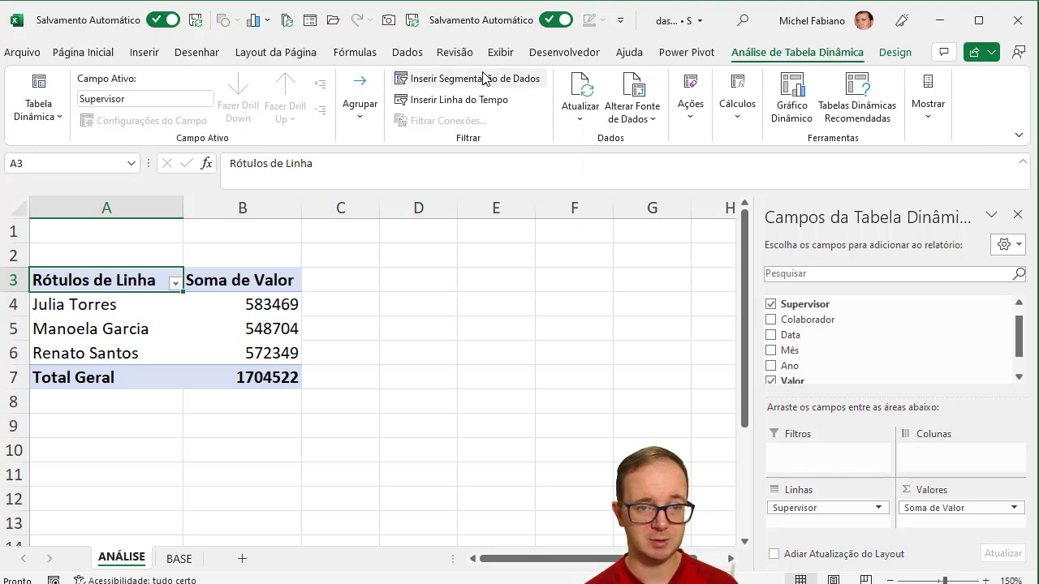
{"action": "left_click", "coordinate": [484, 77]}
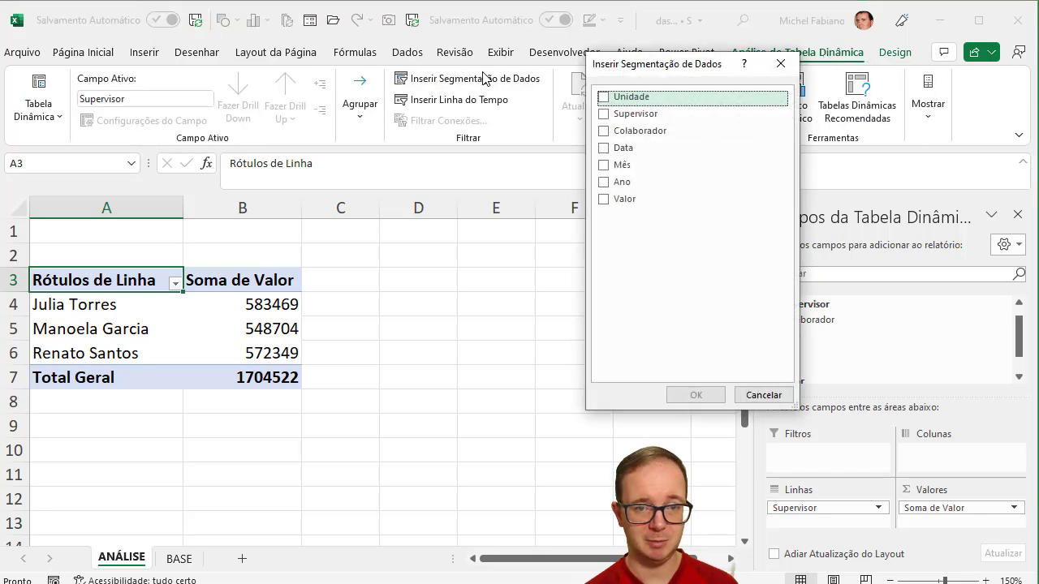
{"action": "left_click", "coordinate": [605, 183]}
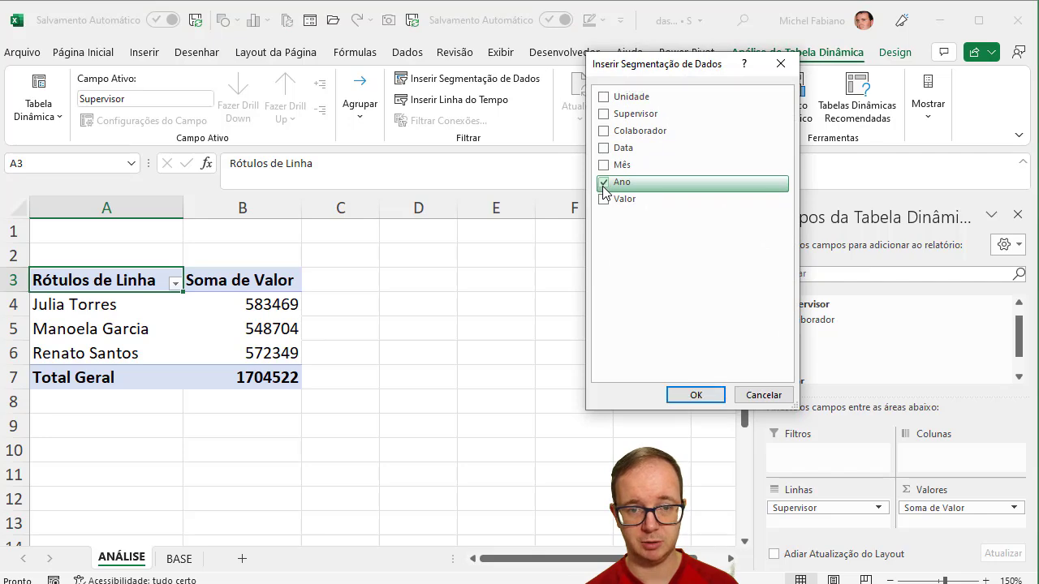
{"action": "left_click", "coordinate": [692, 396]}
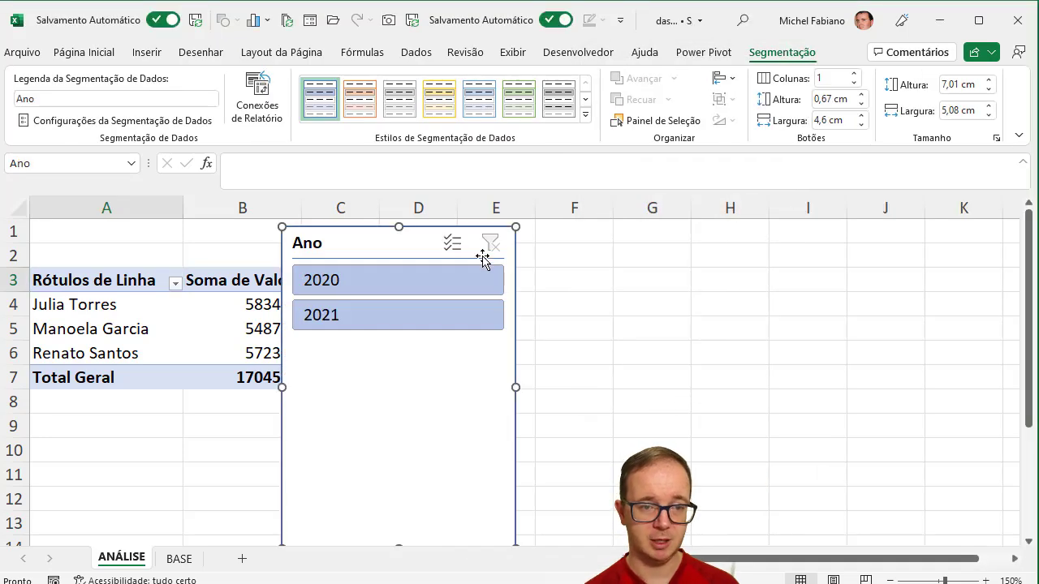
{"action": "left_click_drag", "start_coordinate": [400, 227], "coordinate": [457, 254]}
{"action": "left_click_drag", "start_coordinate": [565, 332], "coordinate": [443, 332]}
Filter the pivot table by 2020 and 2021 in turn with the Ano slicer, and clear the year filter
{"action": "left_click", "coordinate": [392, 315]}
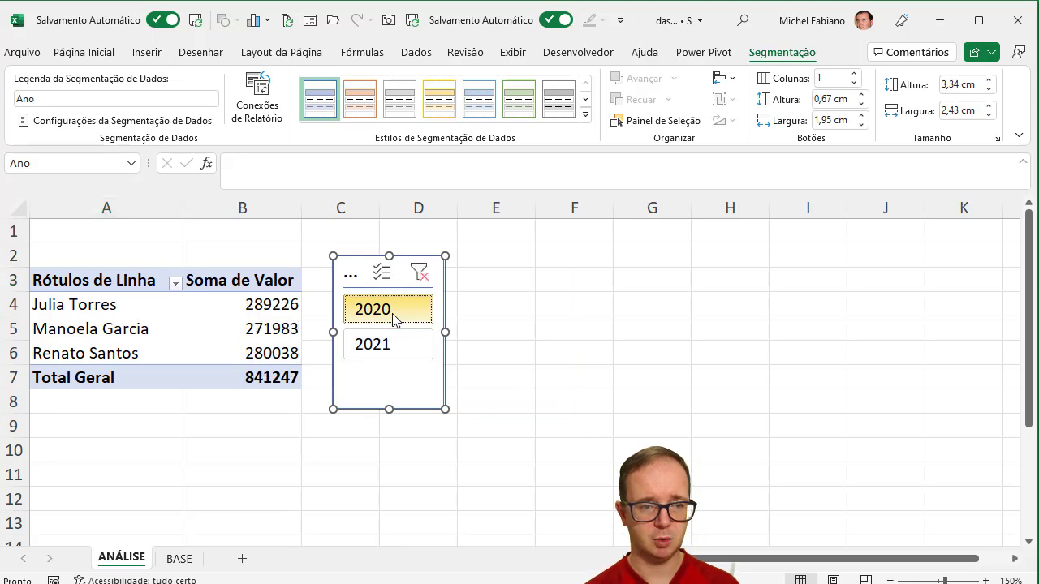
{"action": "left_click", "coordinate": [396, 346]}
{"action": "right_click", "coordinate": [393, 316]}
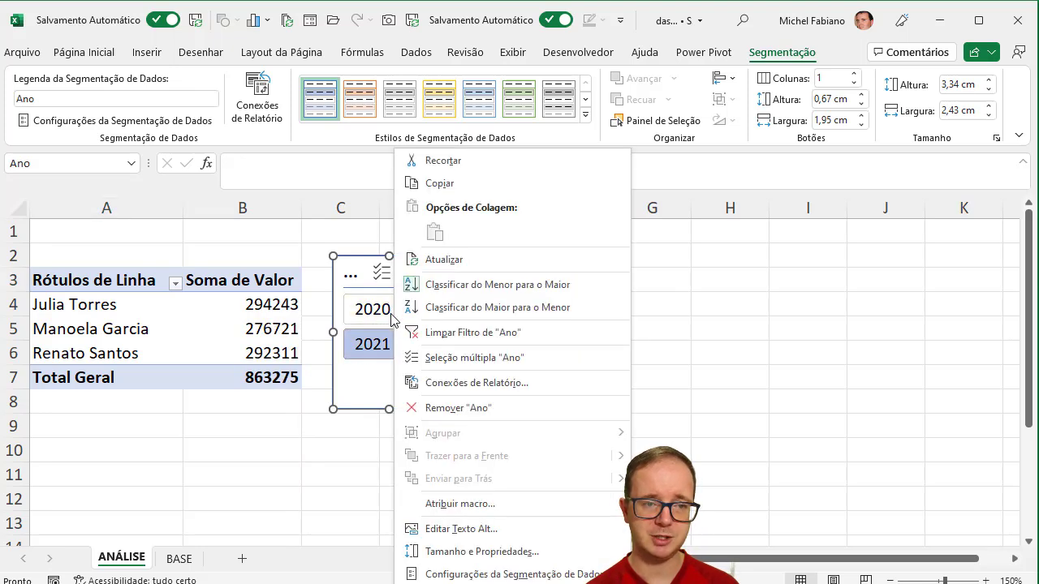
{"action": "left_click", "coordinate": [369, 311]}
{"action": "left_click", "coordinate": [369, 311]}
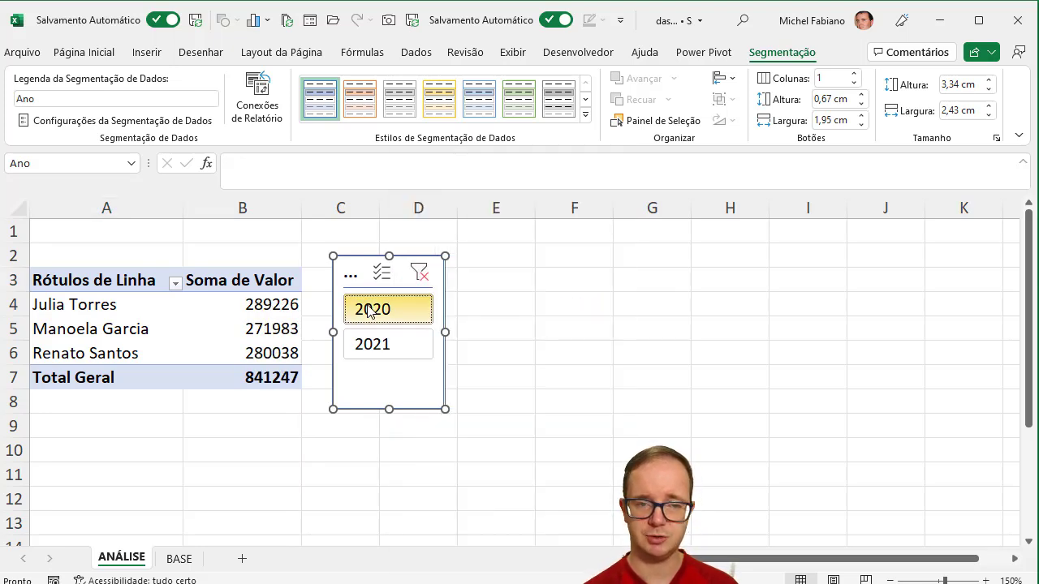
{"action": "left_click", "coordinate": [420, 277]}
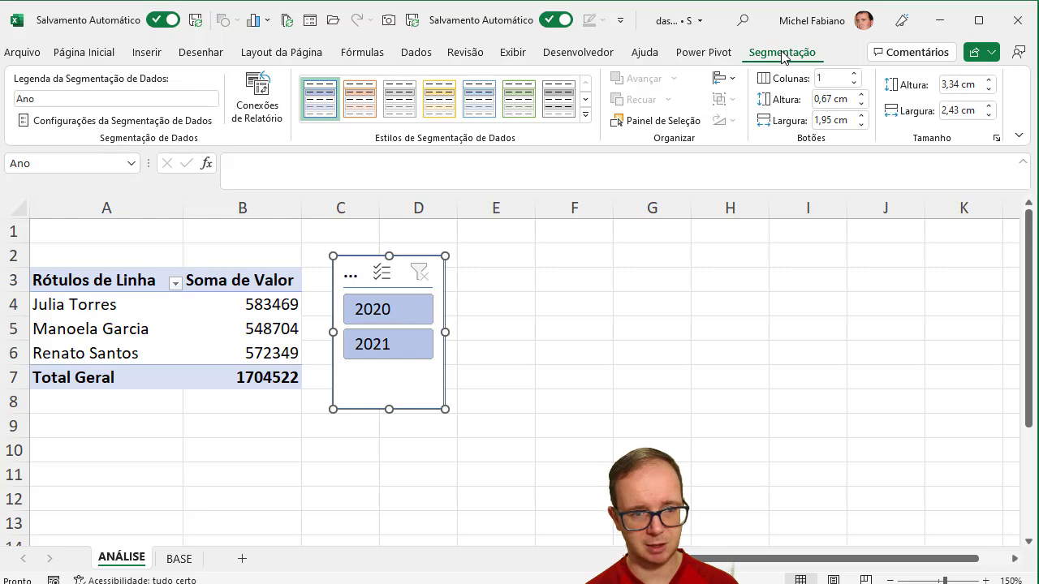
Insert a Mês slicer for the supervisor pivot table and place it beside the Ano slicer
{"action": "left_click", "coordinate": [255, 305]}
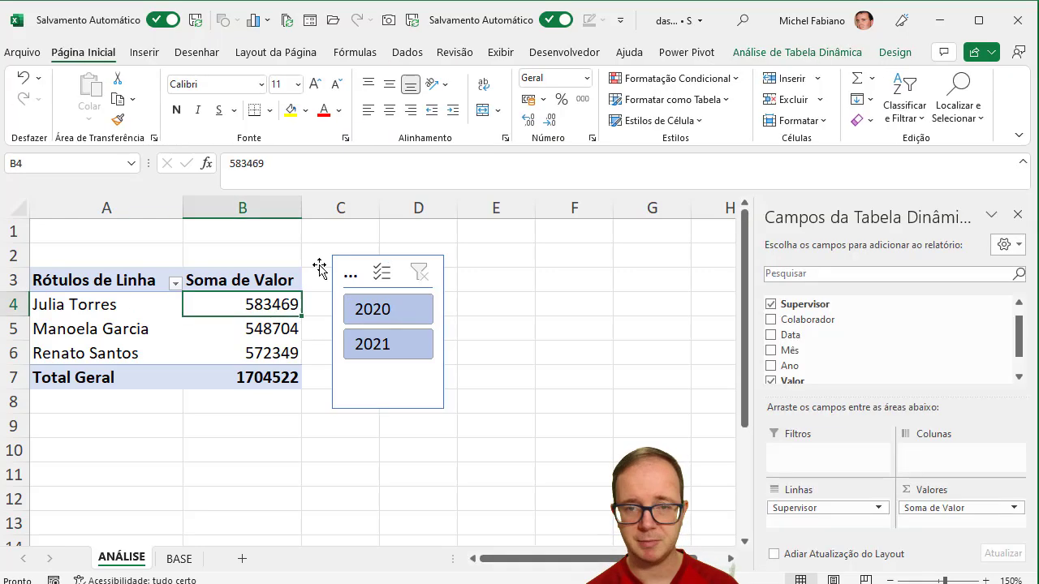
{"action": "left_click", "coordinate": [783, 52]}
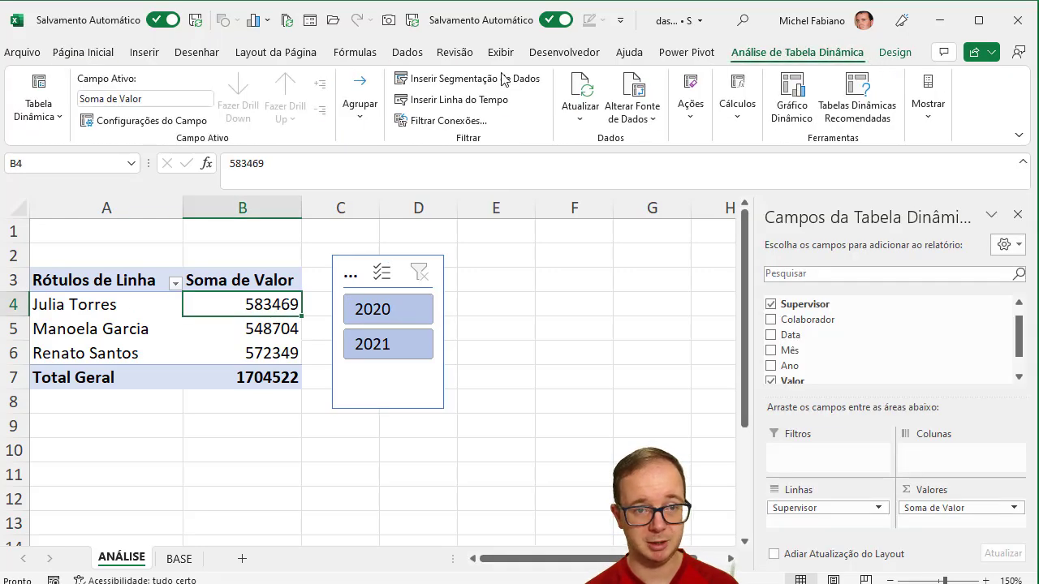
{"action": "left_click", "coordinate": [469, 84]}
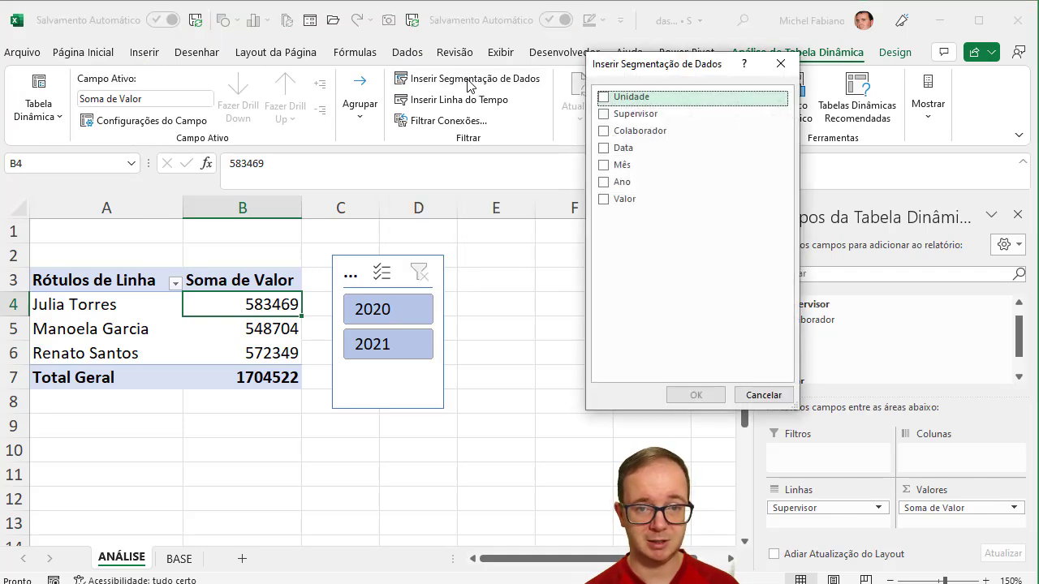
{"action": "left_click", "coordinate": [604, 166]}
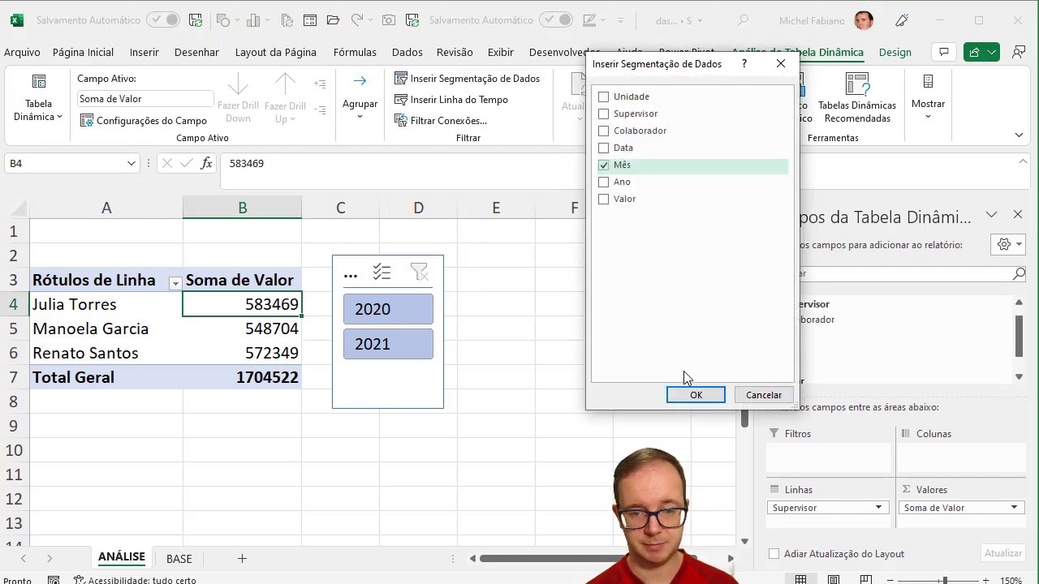
{"action": "left_click", "coordinate": [694, 395]}
{"action": "left_click_drag", "start_coordinate": [366, 249], "coordinate": [564, 266]}
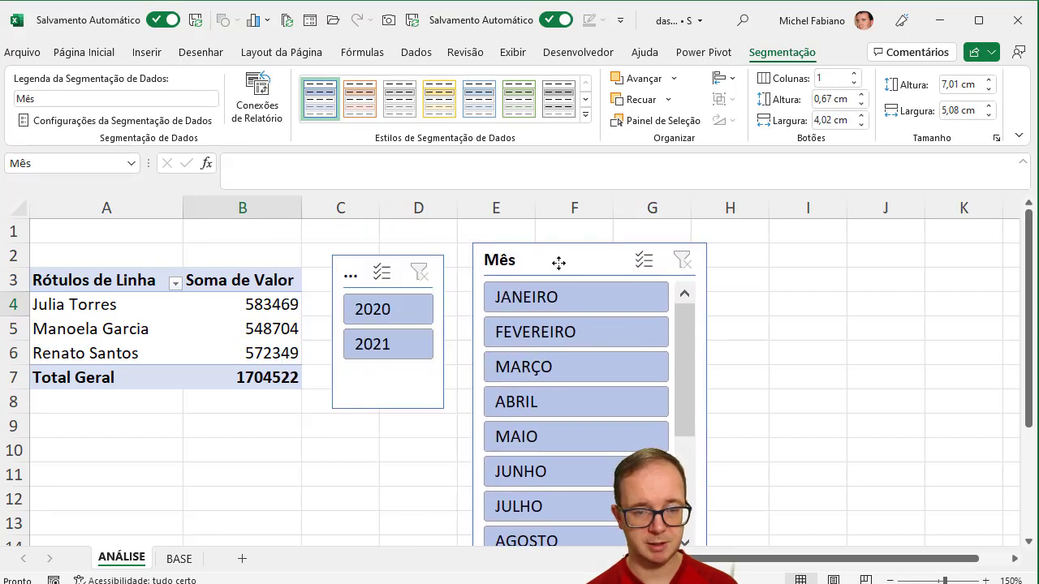
Filter the pivot table to JANEIRO and compare the years 2020 and 2021, ending on 2020
{"action": "left_click", "coordinate": [539, 309]}
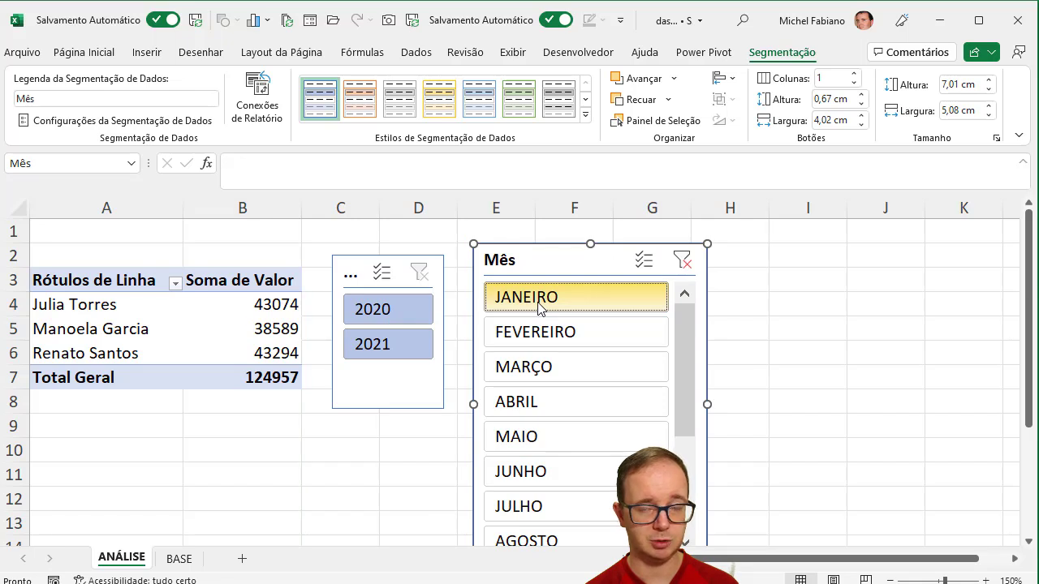
{"action": "left_click", "coordinate": [398, 318]}
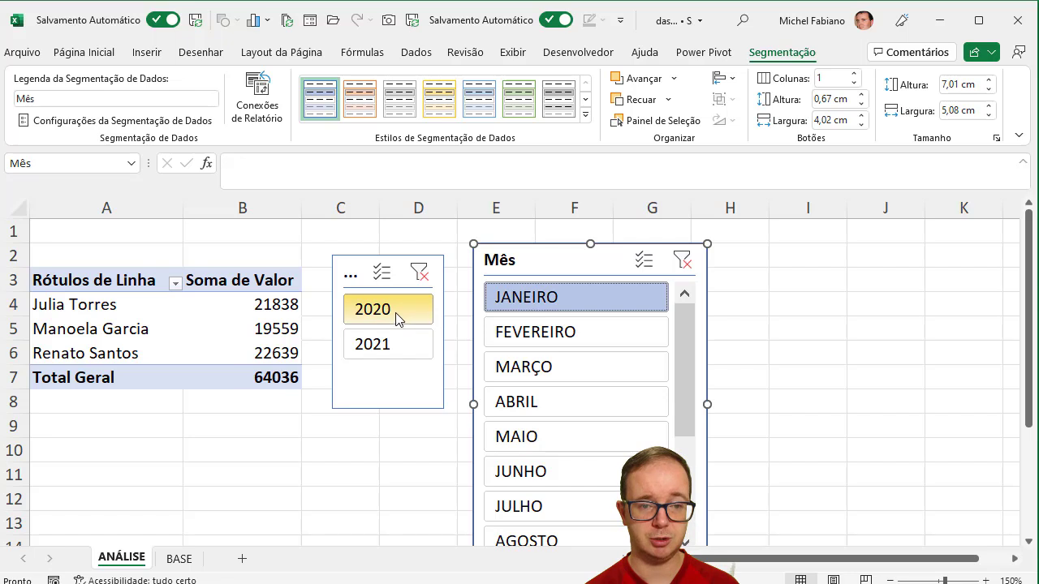
{"action": "left_click", "coordinate": [395, 347]}
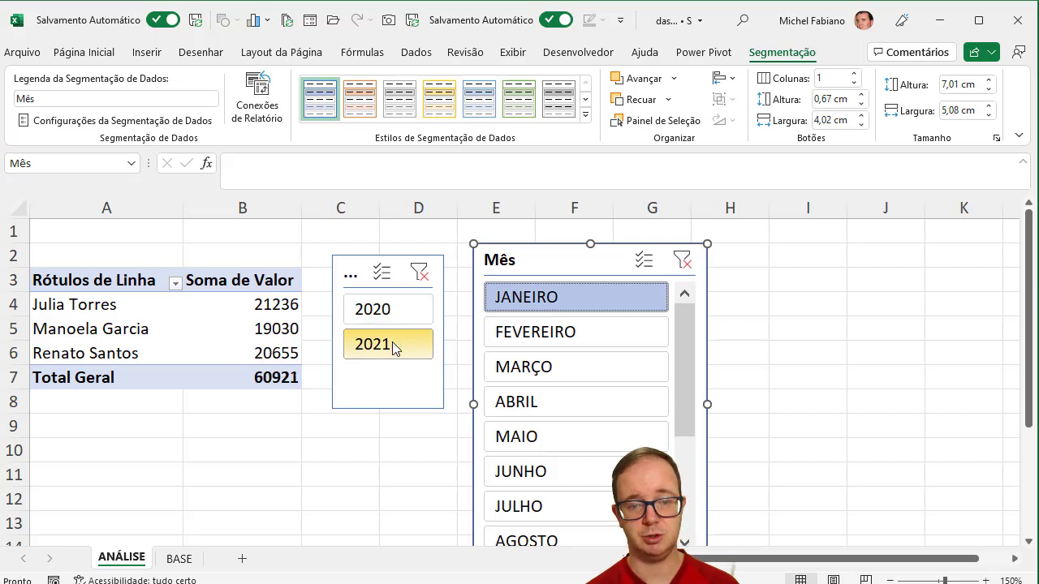
{"action": "left_click", "coordinate": [395, 318]}
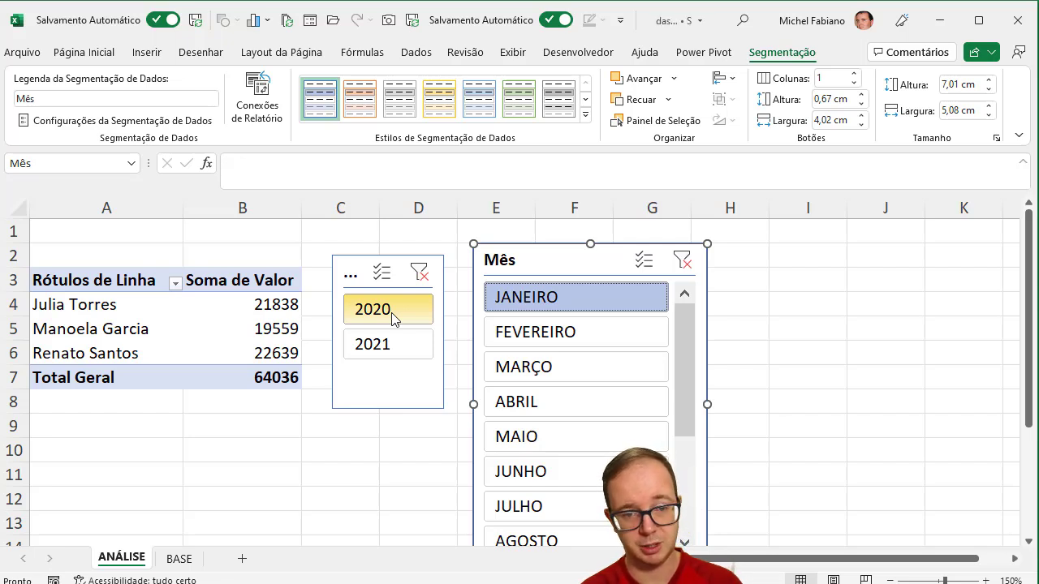
Try the Mês slicer's months from FEVEREIRO to MAIO, return it to JANEIRO, and narrow the slicer to about 2.71 cm
{"action": "left_click", "coordinate": [580, 329]}
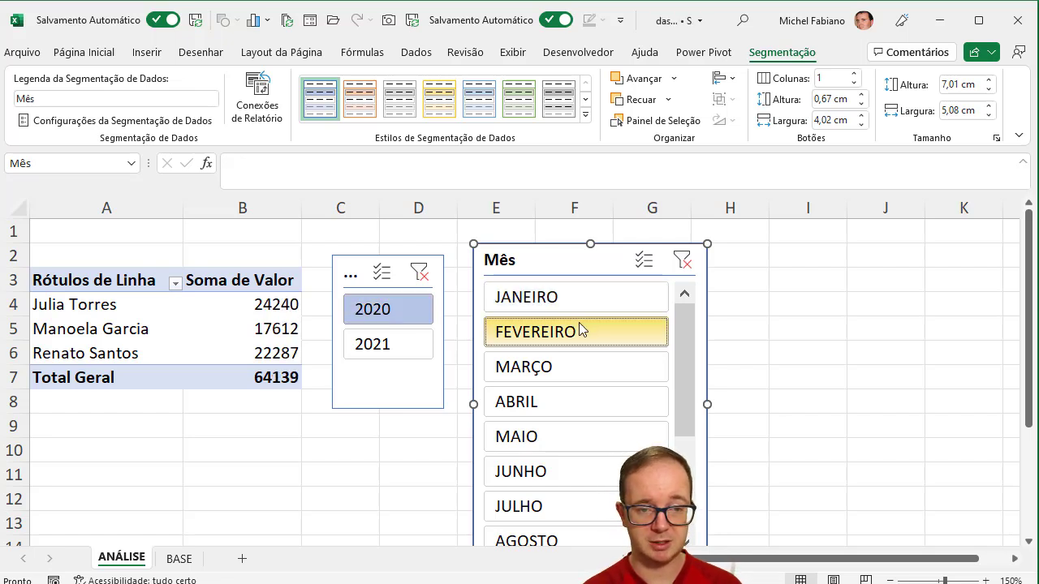
{"action": "left_click", "coordinate": [559, 370]}
{"action": "left_click", "coordinate": [558, 411]}
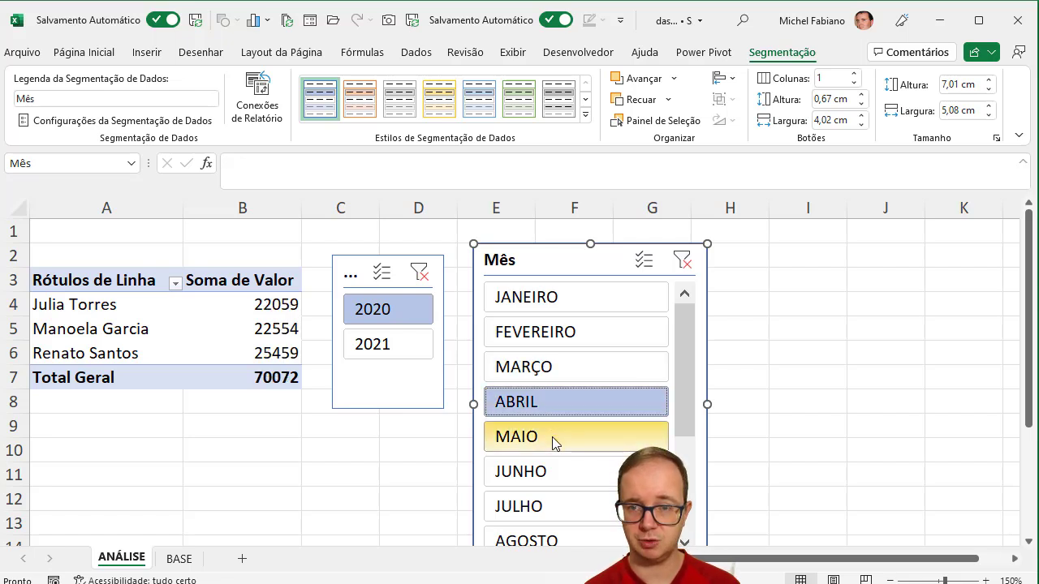
{"action": "left_click", "coordinate": [552, 437]}
{"action": "left_click", "coordinate": [552, 368]}
{"action": "left_click", "coordinate": [556, 299]}
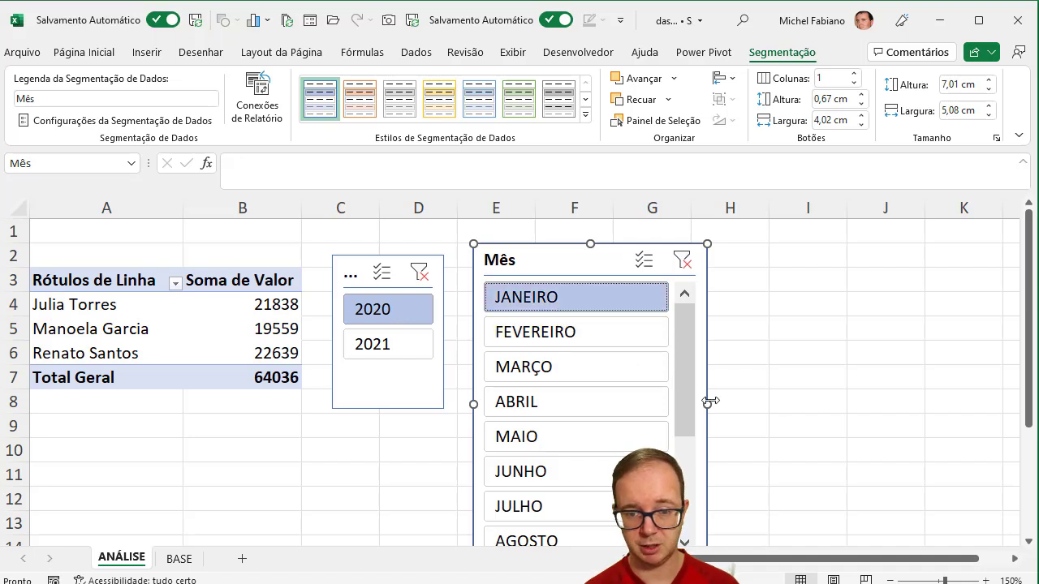
{"action": "left_click_drag", "start_coordinate": [707, 403], "coordinate": [597, 390]}
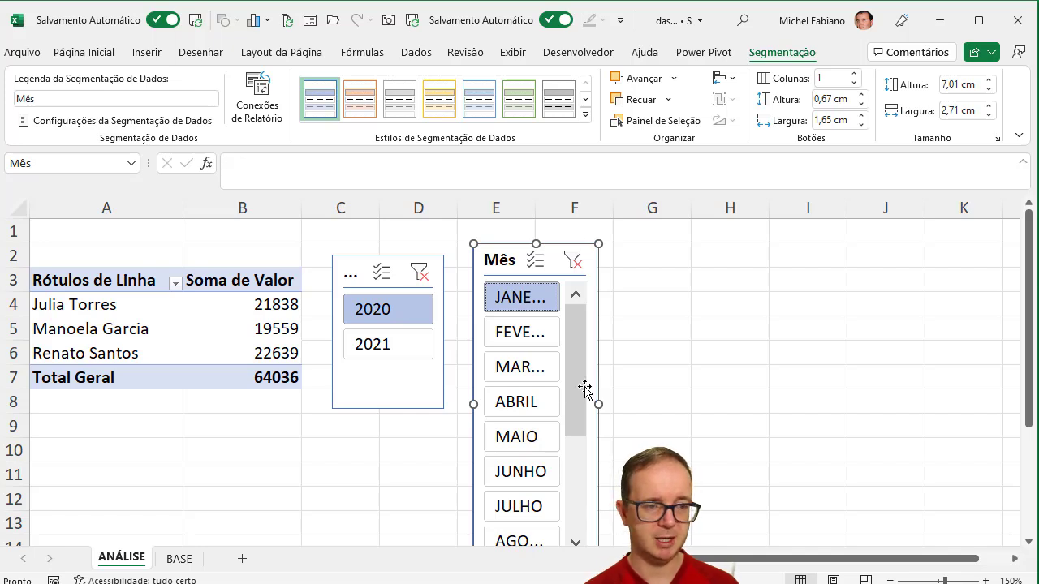
Copy the supervisor pivot table to cell G3 and replace the copy's row field with Colaborador
{"action": "left_click_drag", "start_coordinate": [106, 280], "coordinate": [229, 376]}
{"action": "key", "text": "ctrl+c"}
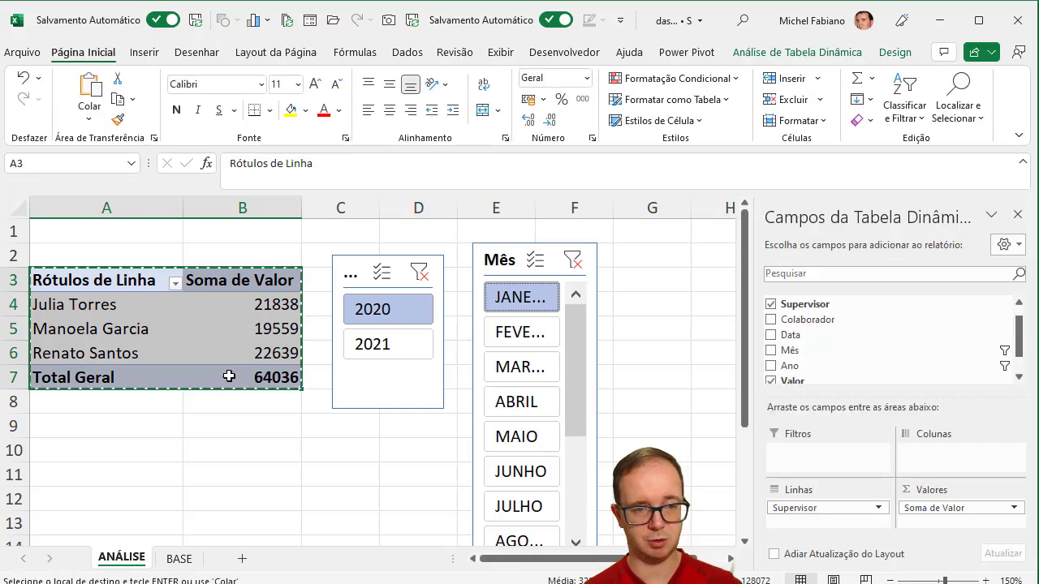
{"action": "left_click", "coordinate": [656, 271]}
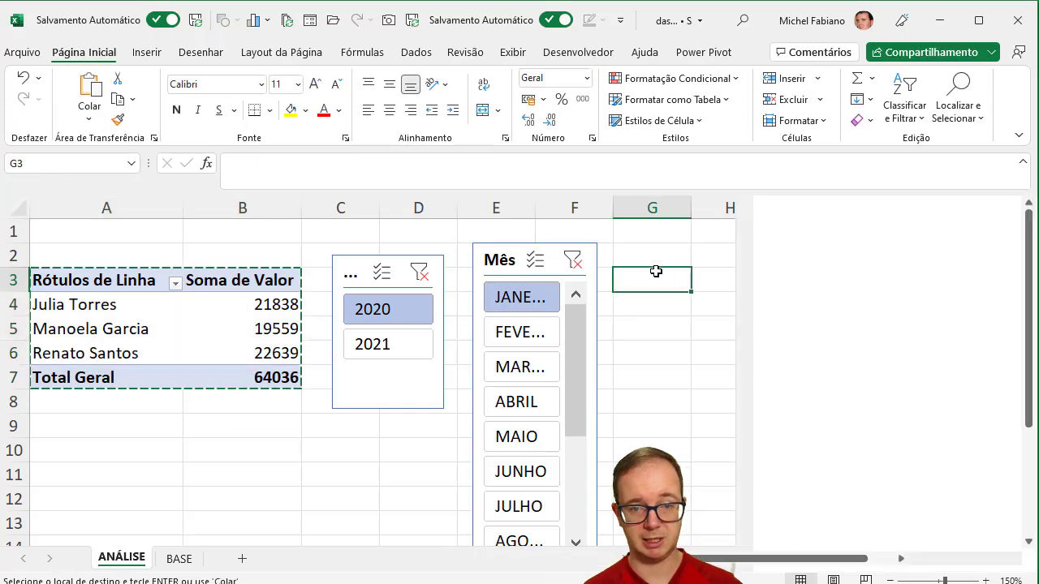
{"action": "key", "text": "ctrl+v"}
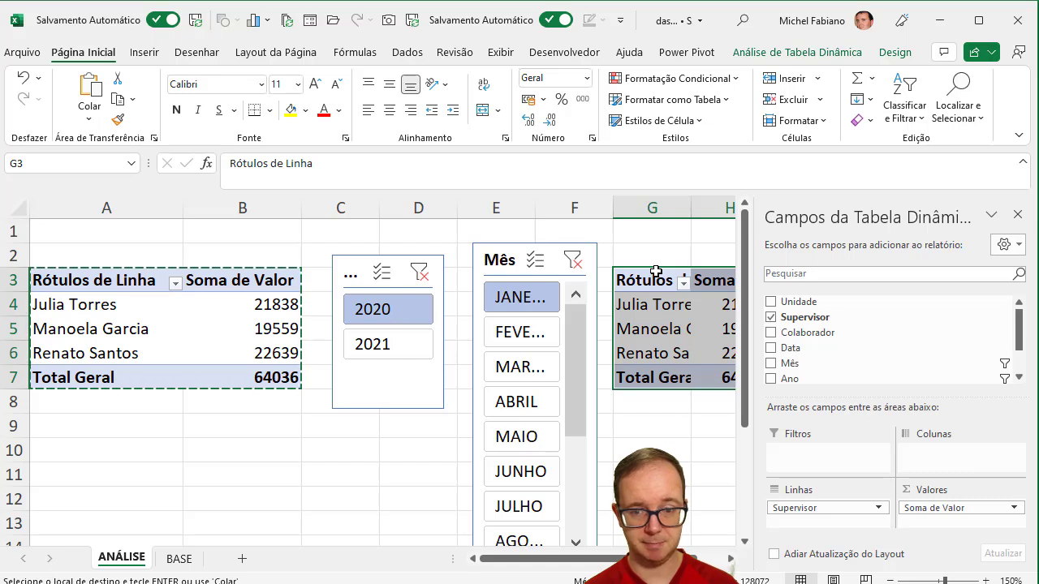
{"action": "mouse_move", "coordinate": [800, 510]}
{"action": "left_mouse_down"}
{"action": "mouse_move", "coordinate": [874, 338]}
{"action": "mouse_move", "coordinate": [814, 329]}
{"action": "mouse_move", "coordinate": [812, 552]}
{"action": "mouse_move", "coordinate": [812, 510]}
{"action": "left_mouse_up"}
{"action": "left_click", "coordinate": [731, 559]}
{"action": "left_click", "coordinate": [731, 559]}
{"action": "mouse_move", "coordinate": [744, 415]}
{"action": "left_mouse_down"}
{"action": "mouse_move", "coordinate": [745, 503]}
{"action": "mouse_move", "coordinate": [740, 397]}
{"action": "left_mouse_up"}
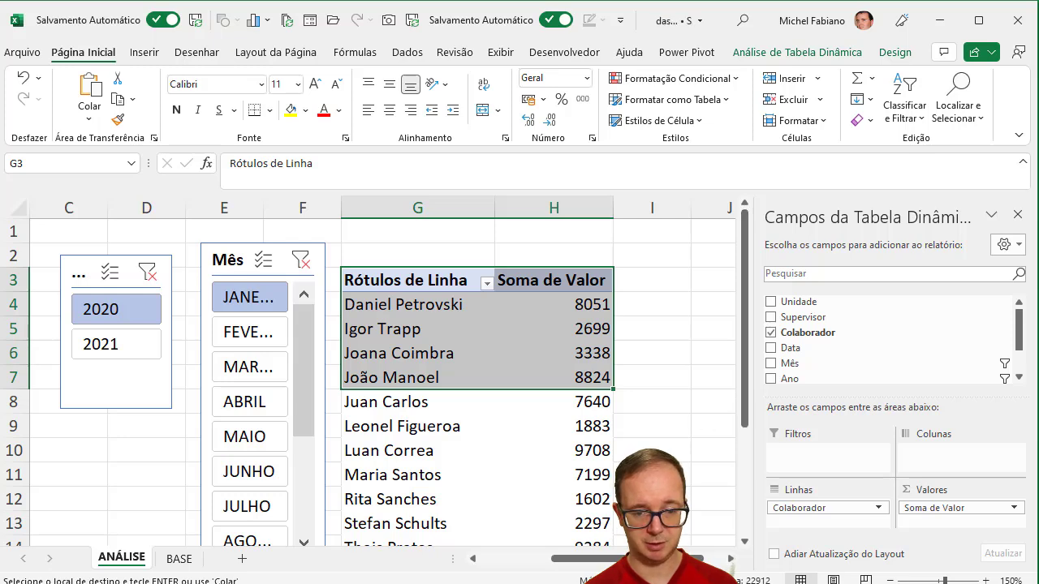
Paste another copy of the supervisor pivot table in A3:B7 at cell J3
{"action": "left_click", "coordinate": [501, 560]}
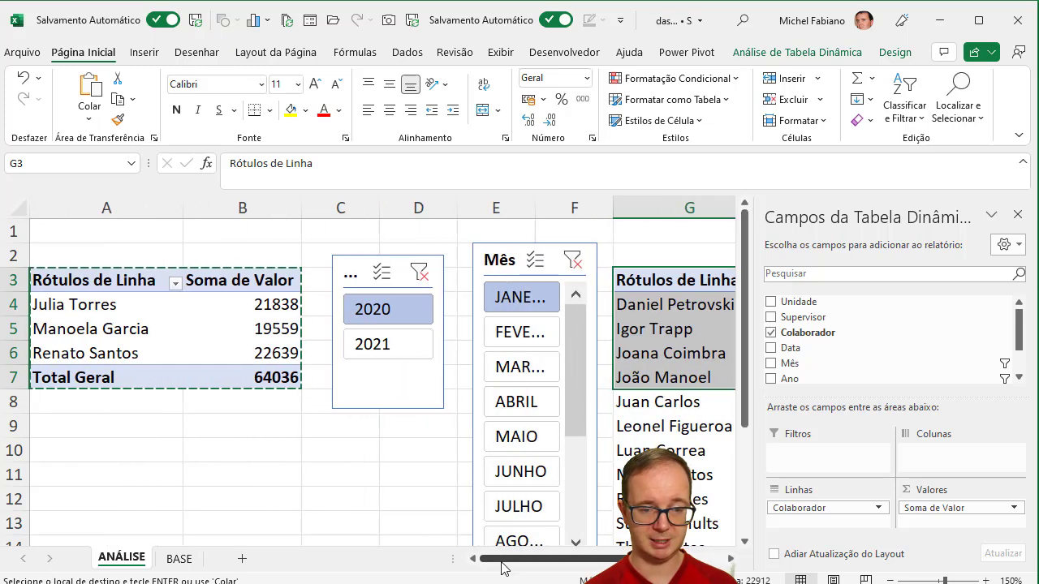
{"action": "left_click_drag", "start_coordinate": [239, 376], "coordinate": [240, 378]}
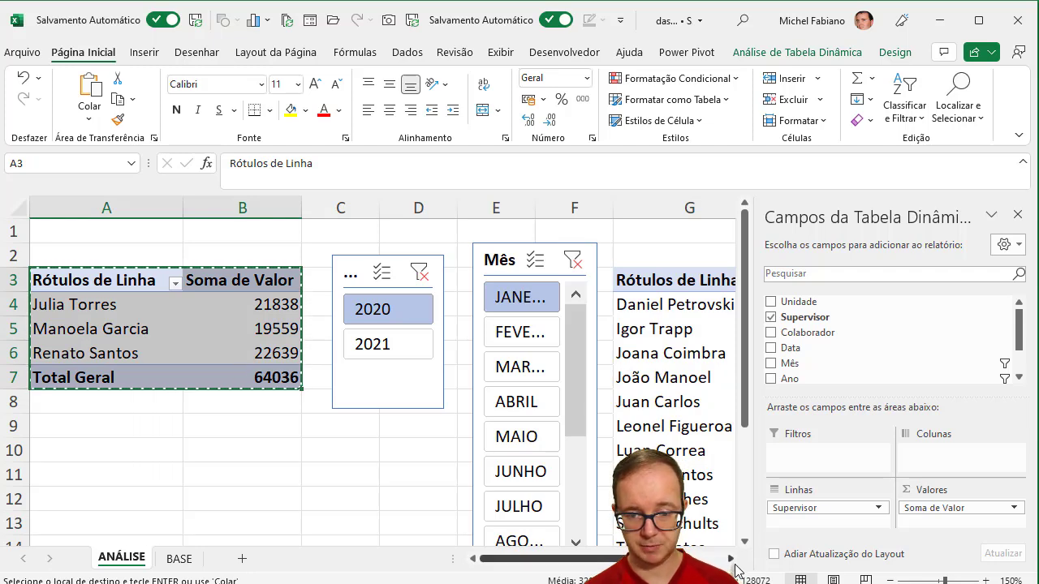
{"action": "left_click", "coordinate": [731, 559]}
{"action": "left_click", "coordinate": [731, 559]}
{"action": "left_click", "coordinate": [731, 559]}
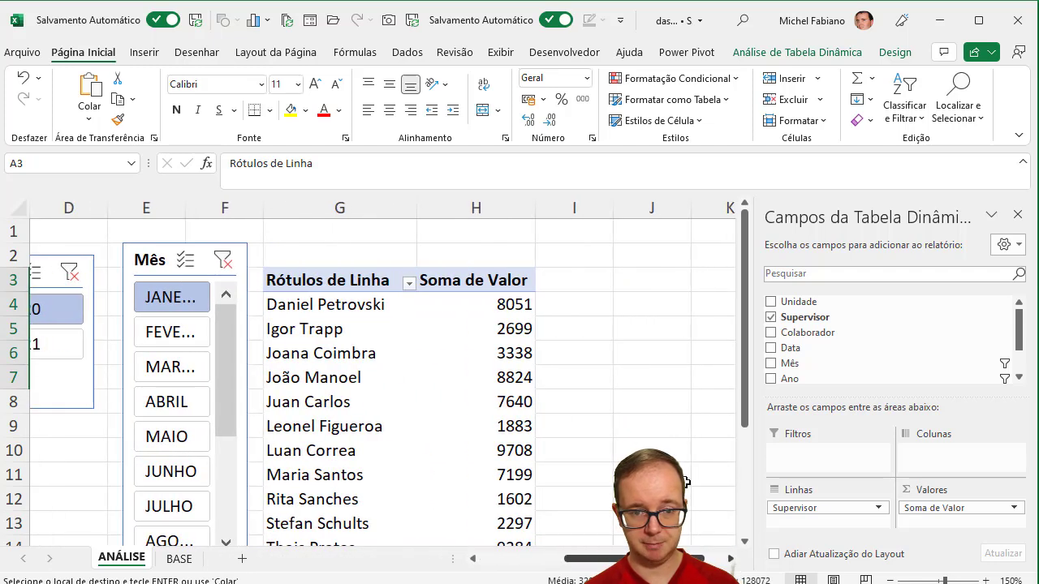
{"action": "right_click", "coordinate": [632, 290]}
{"action": "left_click", "coordinate": [629, 283]}
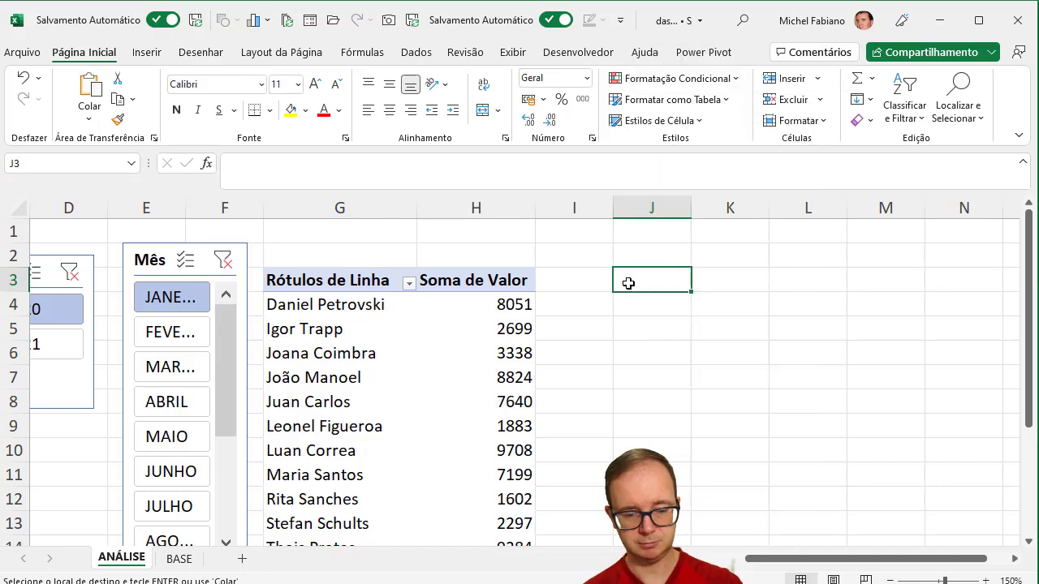
{"action": "key", "text": "ctrl+v"}
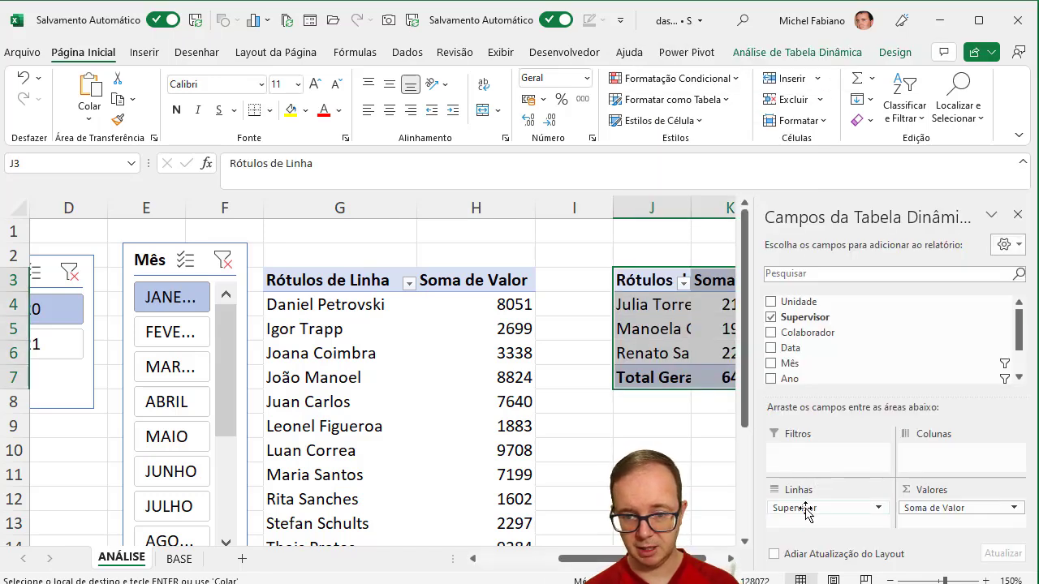
Replace the Supervisor row field with Unidade in the pivot table at J3
{"action": "left_click_drag", "start_coordinate": [806, 516], "coordinate": [881, 332]}
{"action": "left_click_drag", "start_coordinate": [816, 303], "coordinate": [836, 515]}
{"action": "left_click", "coordinate": [731, 559]}
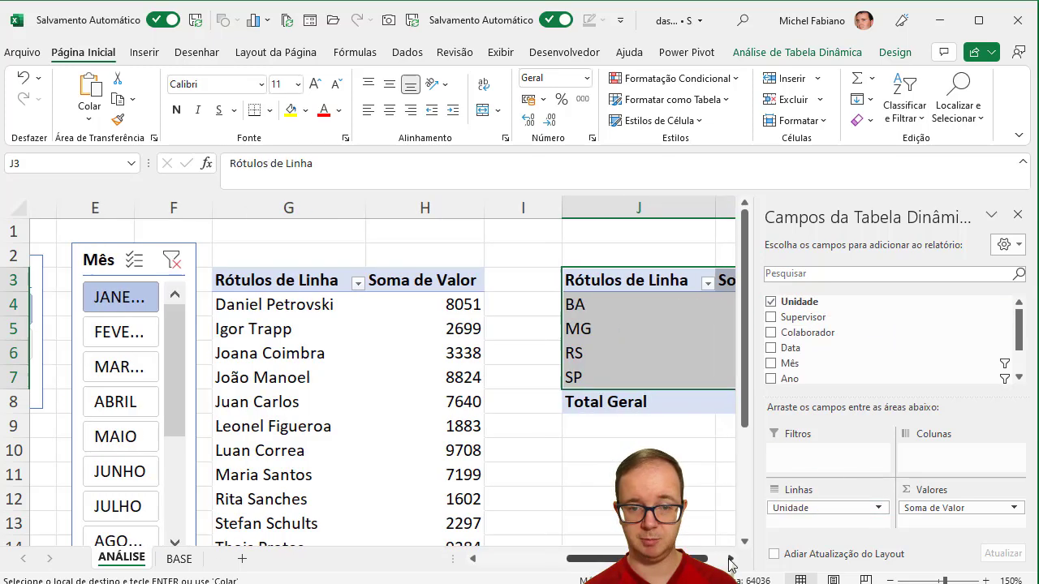
{"action": "left_click", "coordinate": [731, 558]}
{"action": "left_click", "coordinate": [730, 559]}
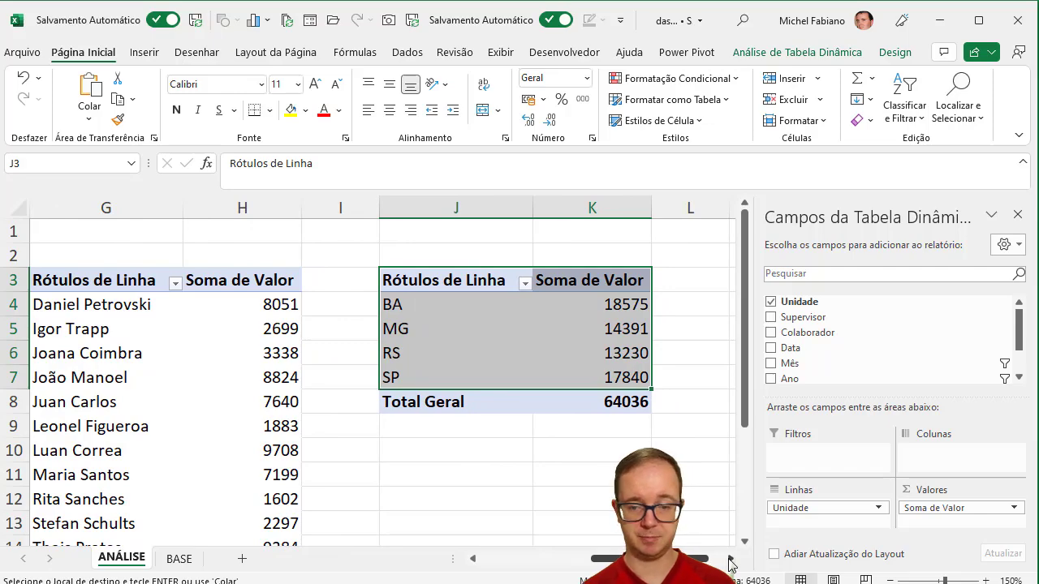
{"action": "left_click", "coordinate": [890, 581]}
{"action": "left_click", "coordinate": [891, 581]}
{"action": "left_click", "coordinate": [891, 581]}
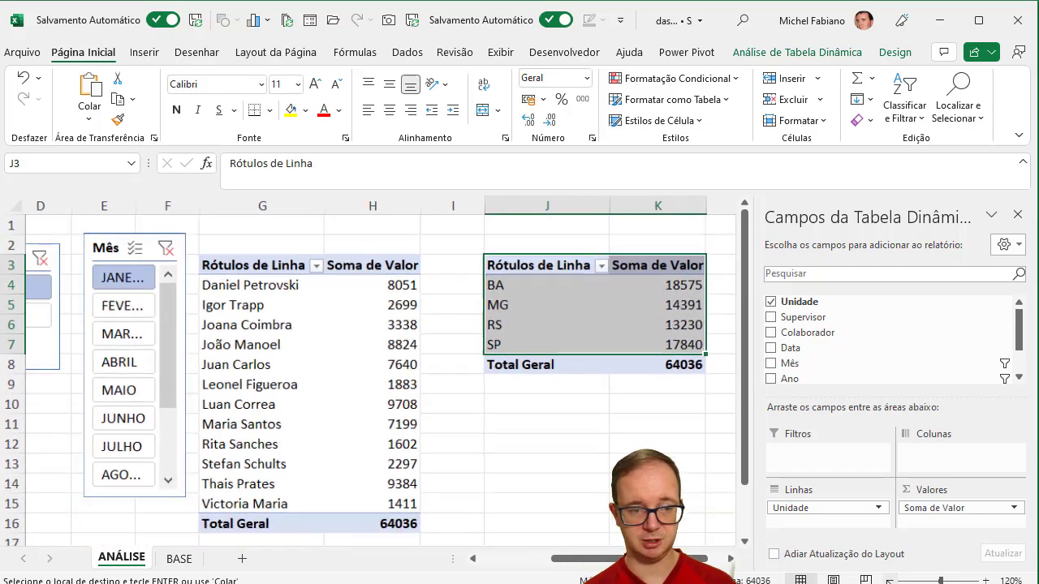
Filter the three pivot tables to year 2021 and month FEVEREIRO with the year and Mês slicers
{"action": "left_click", "coordinate": [891, 581]}
{"action": "left_click", "coordinate": [890, 581]}
{"action": "left_click", "coordinate": [890, 581]}
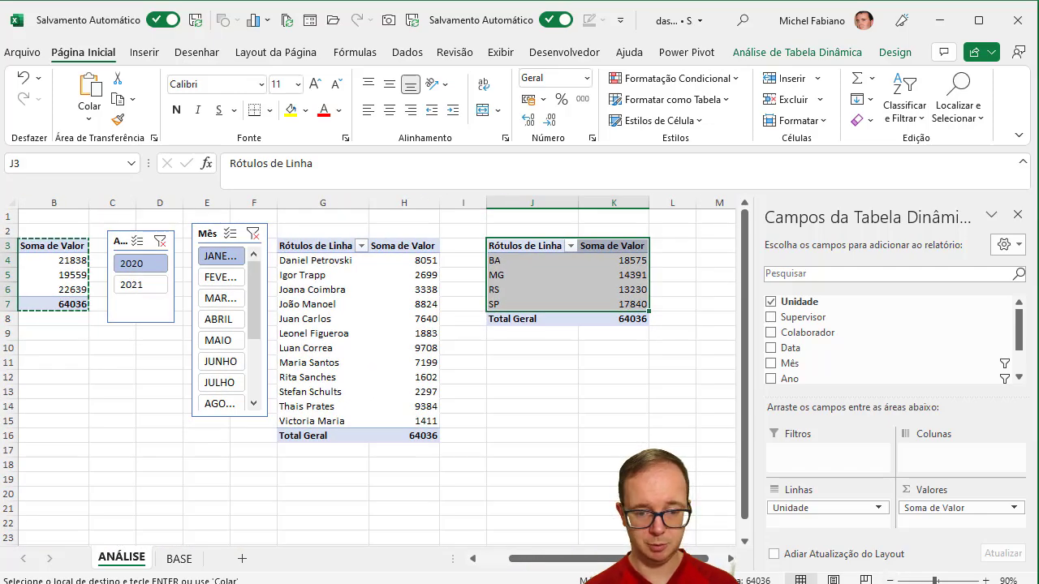
{"action": "scroll", "coordinate": [562, 540], "scroll_direction": "left", "scroll_amount": 2}
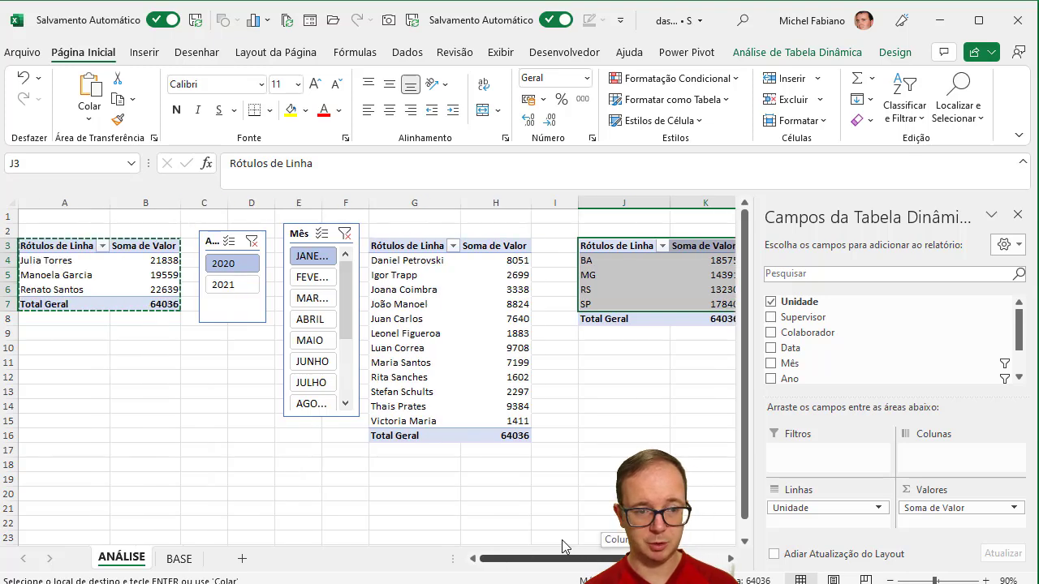
{"action": "left_click", "coordinate": [223, 284]}
{"action": "left_click", "coordinate": [309, 280]}
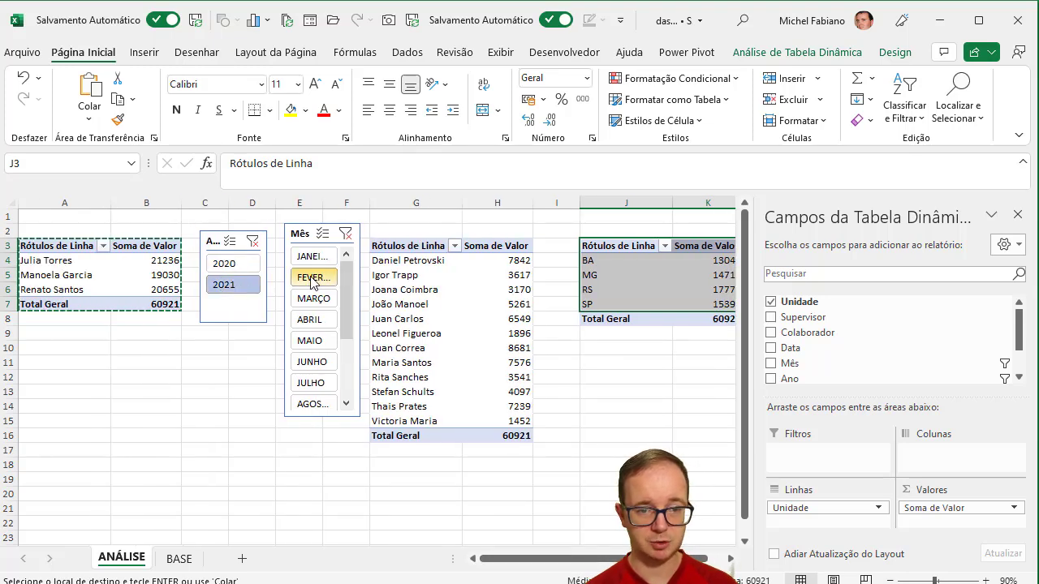
{"action": "right_click", "coordinate": [309, 290]}
{"action": "key", "text": "Escape"}
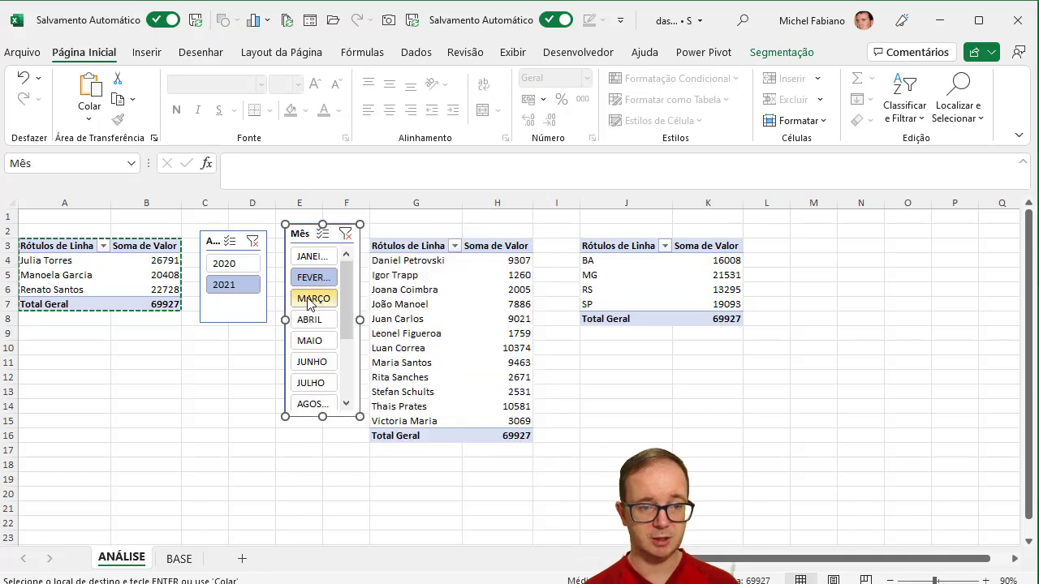
Try the Mês slicer's months from MARÇO to JULHO, return to FEVEREIRO, and end on JANEIRO
{"action": "left_click", "coordinate": [310, 300]}
{"action": "left_click", "coordinate": [309, 321]}
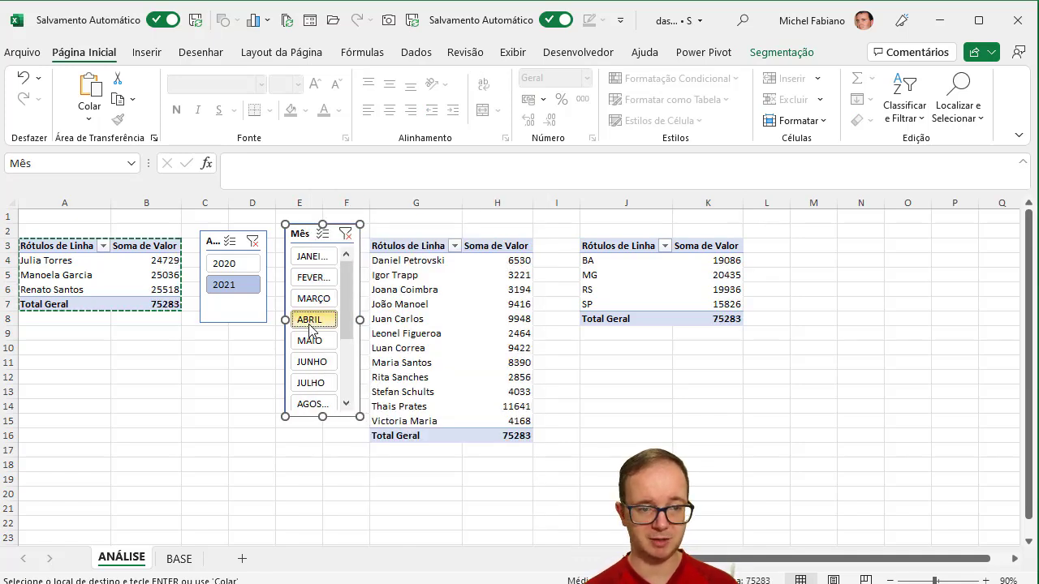
{"action": "left_click", "coordinate": [309, 341]}
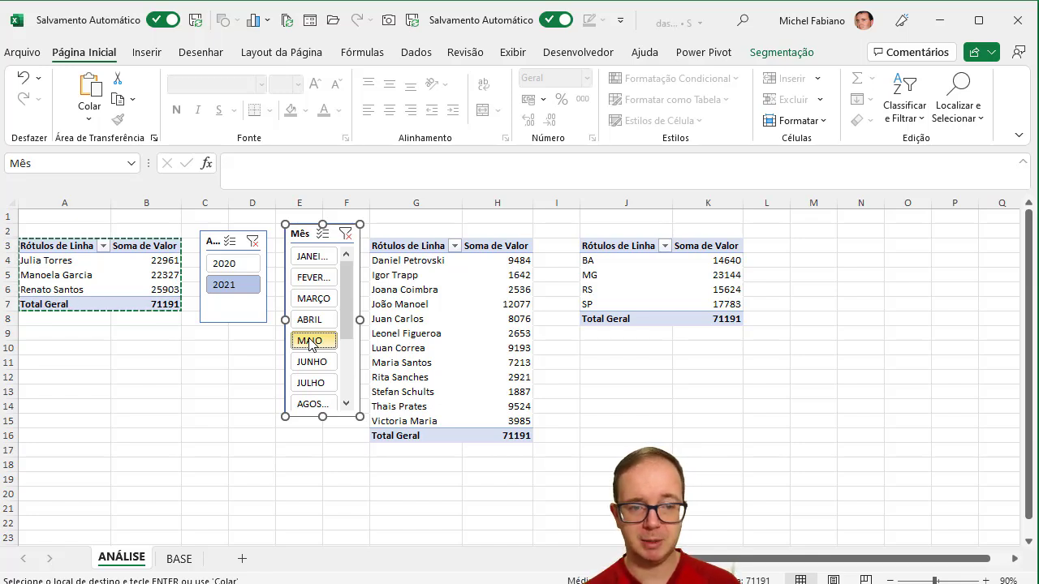
{"action": "left_click", "coordinate": [310, 363]}
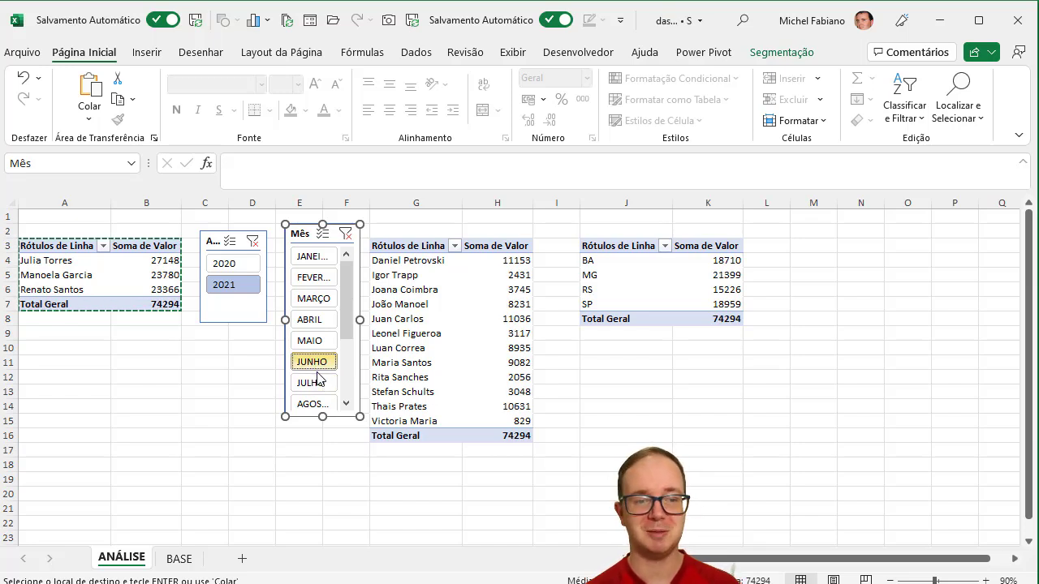
{"action": "left_click", "coordinate": [317, 384]}
{"action": "left_click", "coordinate": [313, 277]}
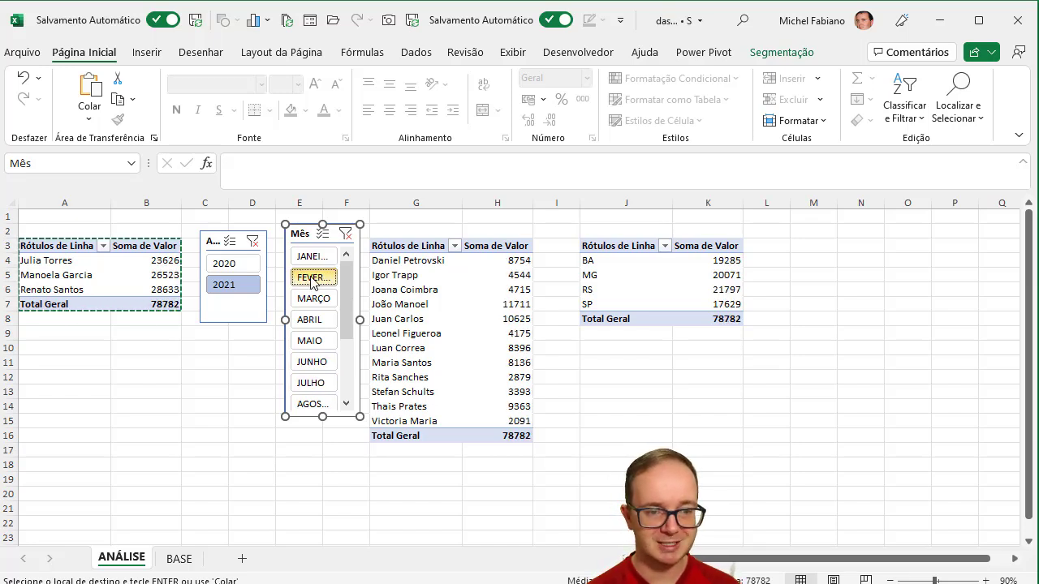
{"action": "left_click", "coordinate": [315, 258]}
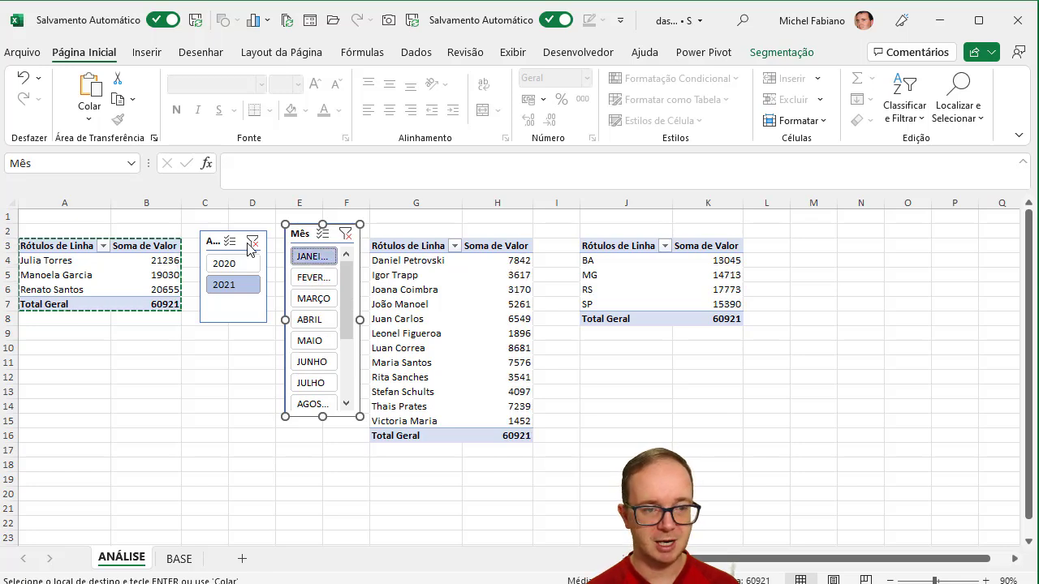
Clear the year and Mês slicer filters and look through the supervisor pivot table's field list
{"action": "left_click", "coordinate": [252, 241]}
{"action": "left_click", "coordinate": [346, 233]}
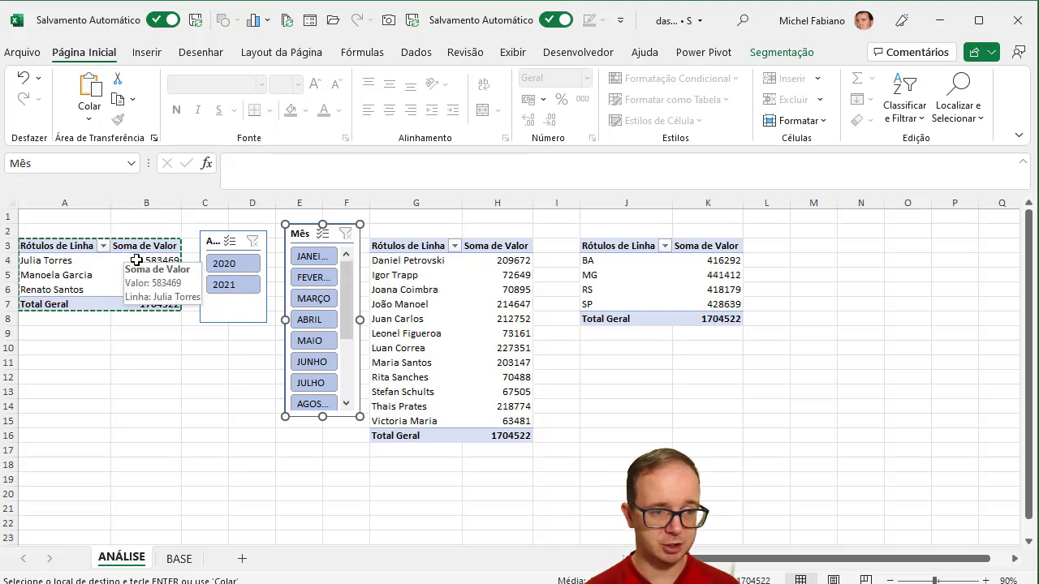
{"action": "right_click", "coordinate": [136, 259]}
{"action": "left_click", "coordinate": [88, 261]}
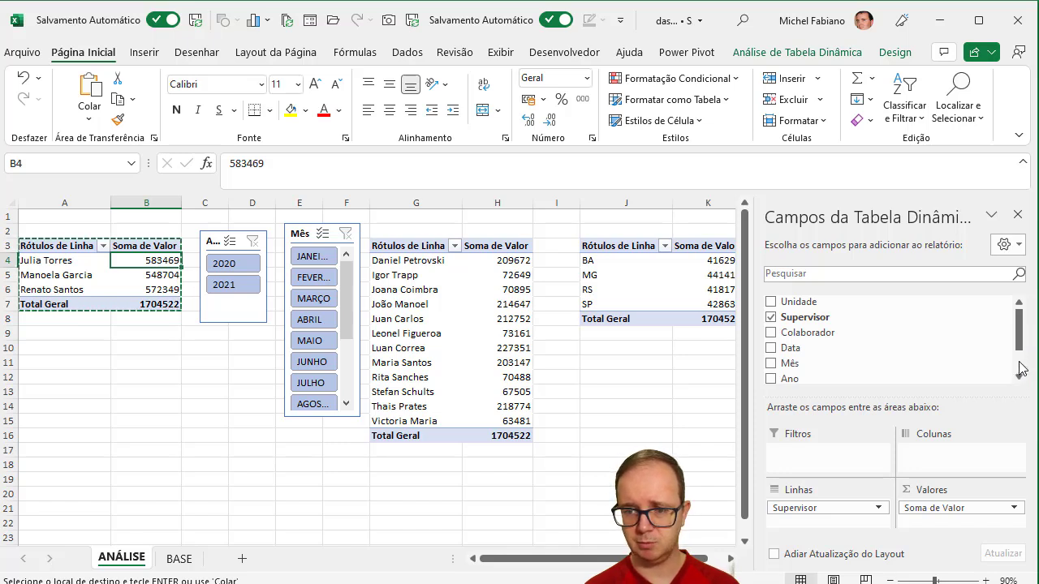
{"action": "scroll", "coordinate": [1021, 368], "scroll_direction": "down", "scroll_amount": 1}
{"action": "scroll", "coordinate": [1021, 365], "scroll_direction": "up", "scroll_amount": 2}
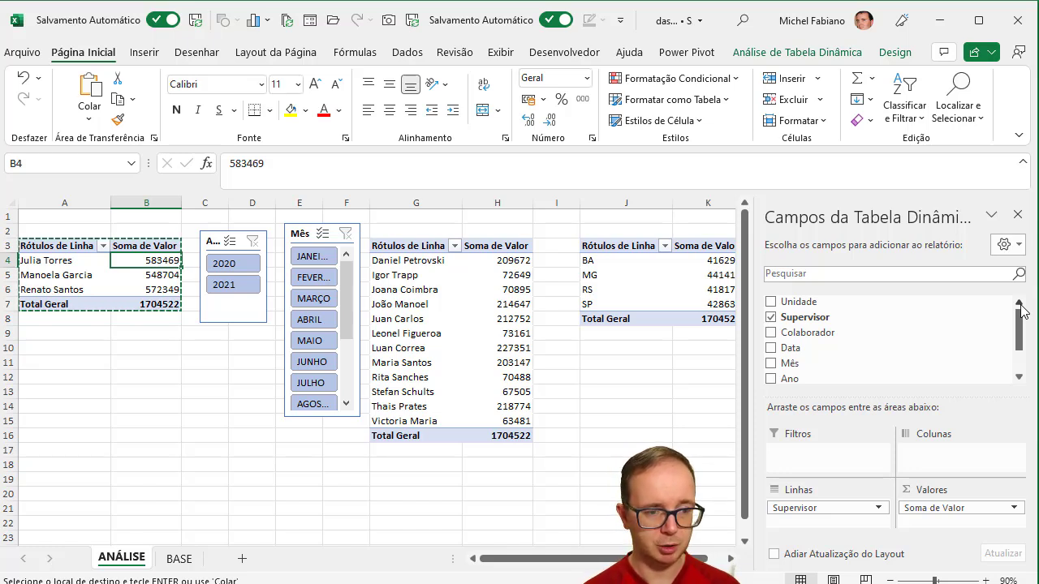
Add a new worksheet and name it PAINEL
{"action": "left_click", "coordinate": [244, 560]}
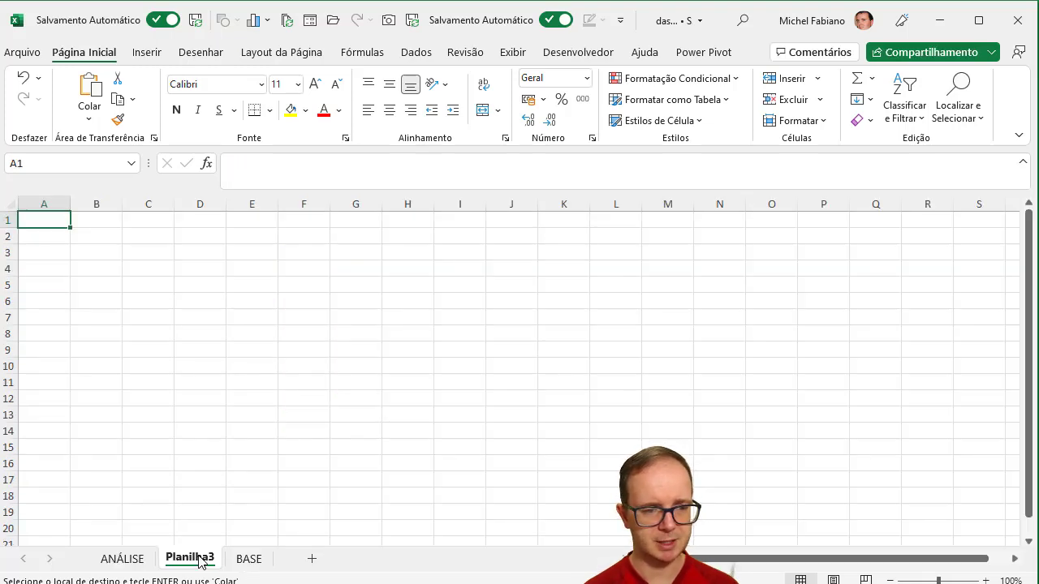
{"action": "double_click", "coordinate": [198, 557]}
{"action": "type", "text": "PAINEL"}
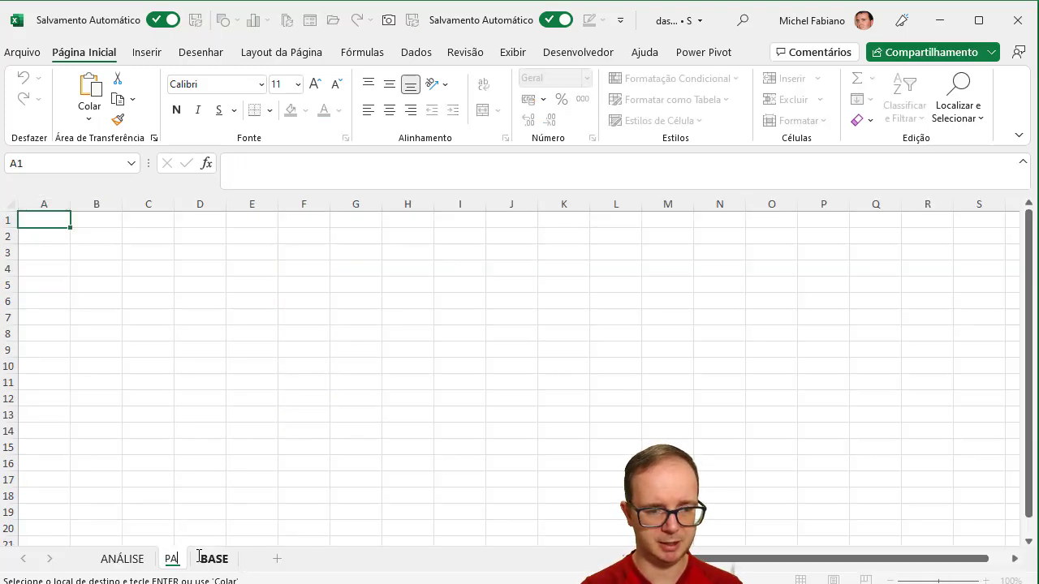
{"action": "left_click", "coordinate": [217, 367]}
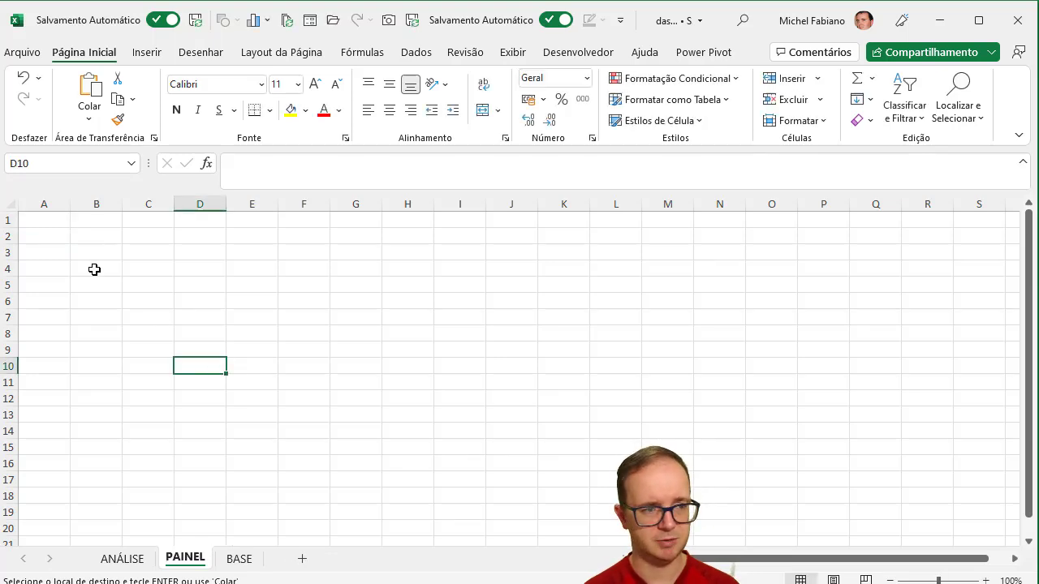
Narrow all columns of the PAINEL sheet equally until the cells form a grid of near-square cells
{"action": "left_click", "coordinate": [10, 205]}
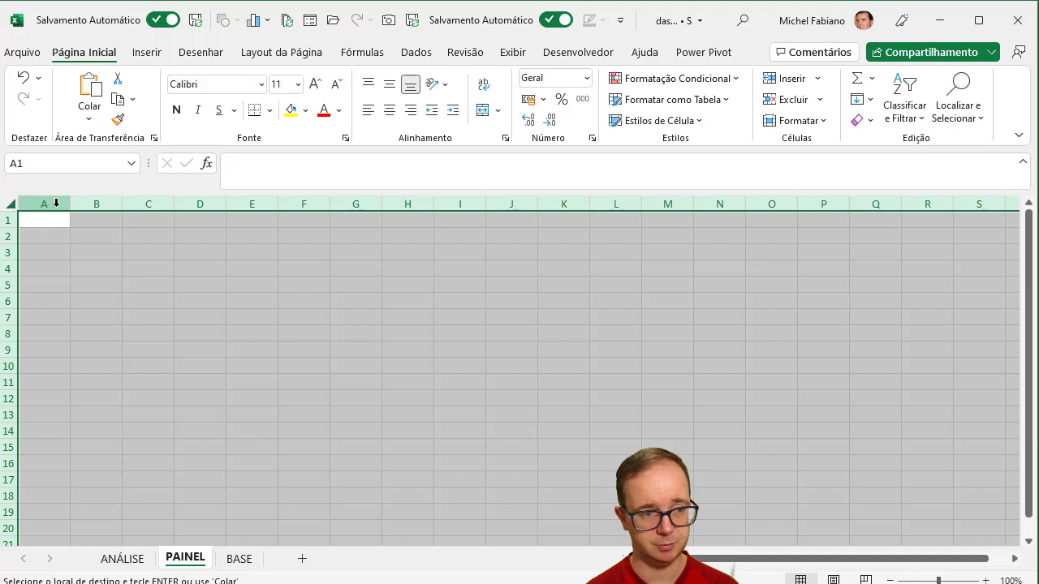
{"action": "left_click_drag", "start_coordinate": [64, 207], "coordinate": [37, 206]}
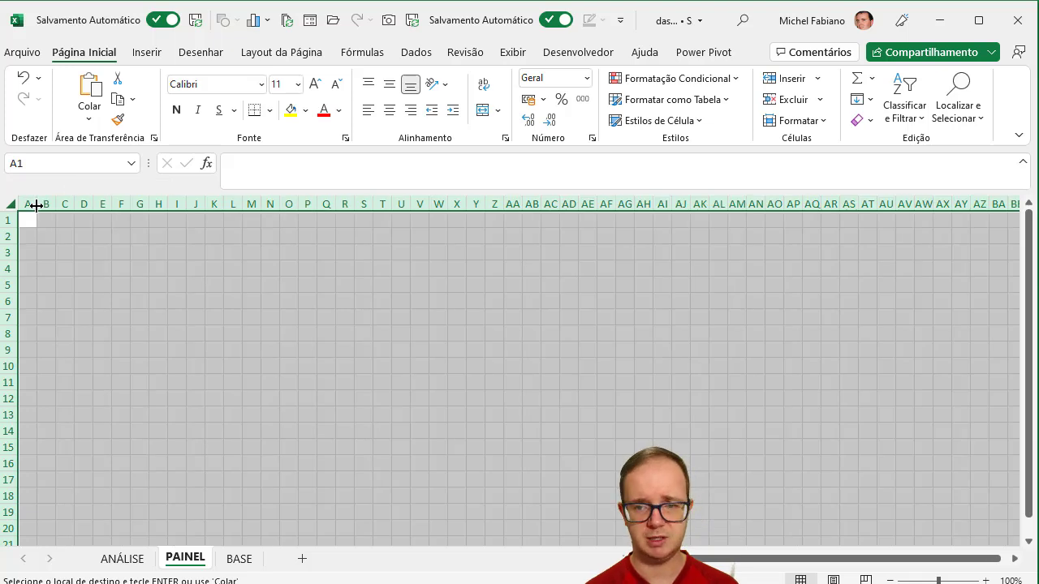
{"action": "left_click", "coordinate": [209, 286]}
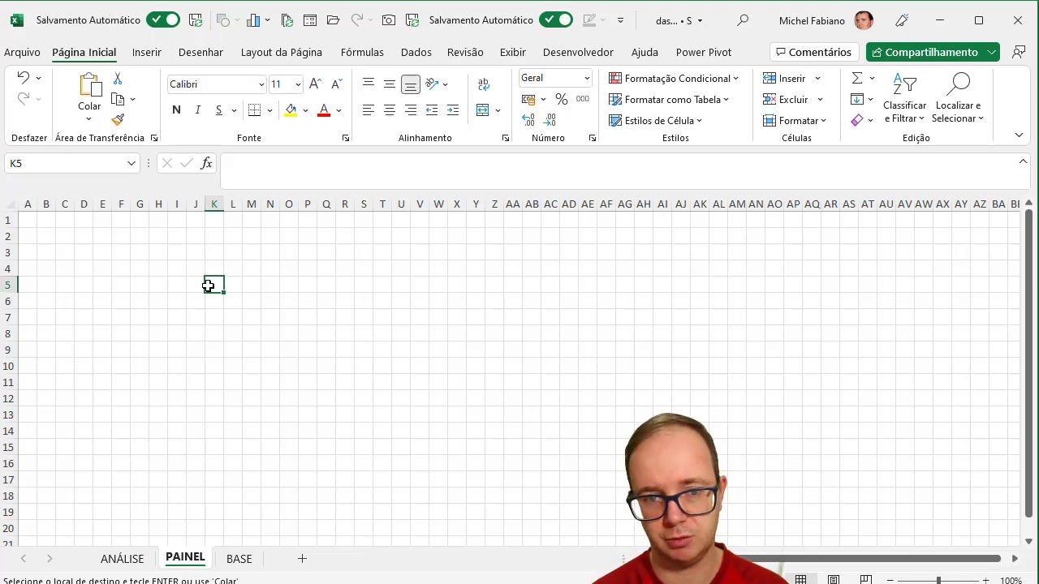
Draw a rounded rectangle about 7.54 cm high and 12.54 cm wide from B2 to V15, with slightly rounded corners
{"action": "left_click", "coordinate": [148, 52]}
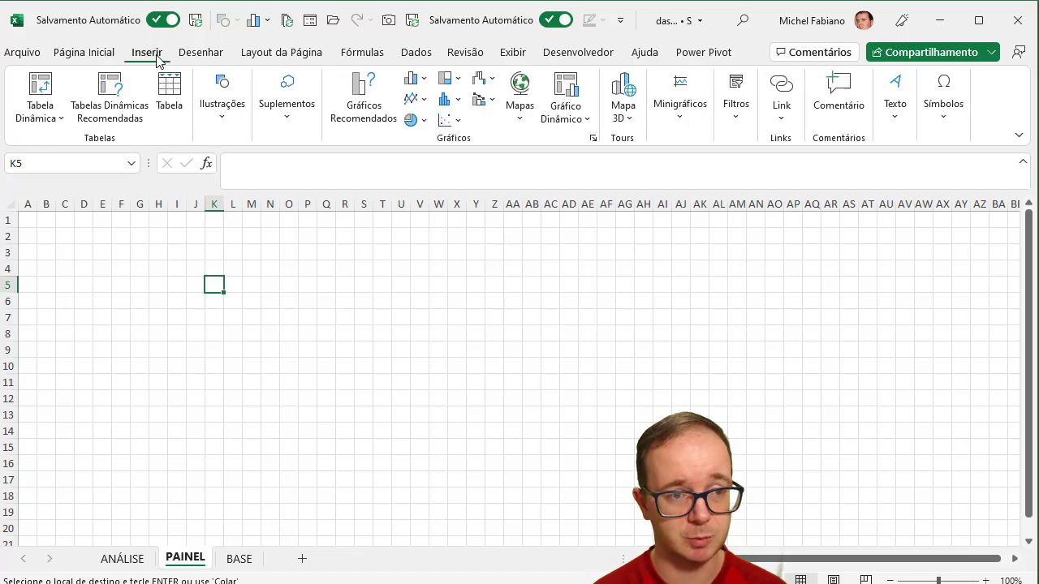
{"action": "left_click", "coordinate": [221, 107]}
{"action": "left_click", "coordinate": [258, 188]}
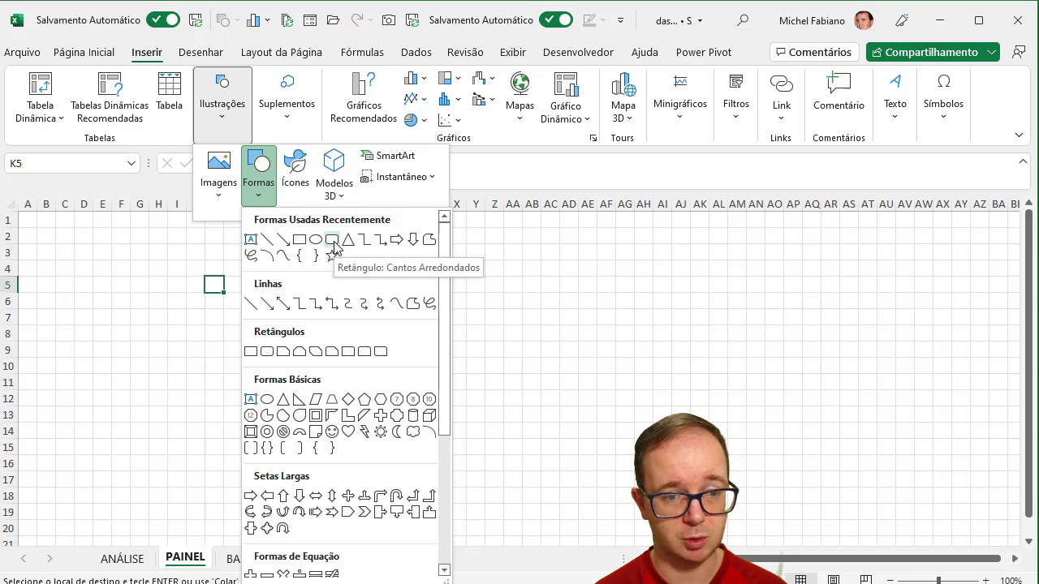
{"action": "left_click", "coordinate": [332, 240]}
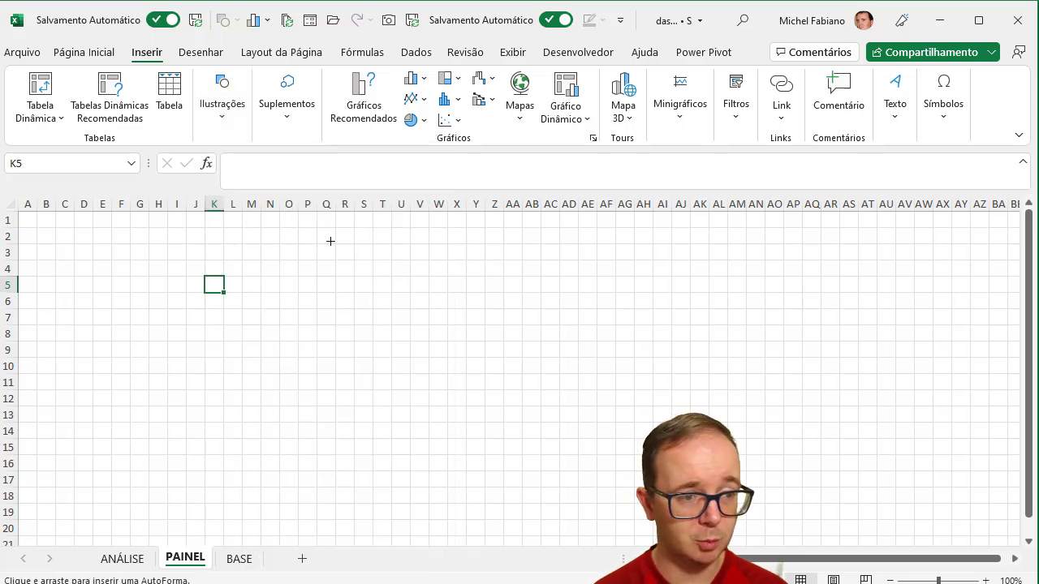
{"action": "left_click_drag", "start_coordinate": [37, 227], "coordinate": [422, 458]}
{"action": "left_click_drag", "start_coordinate": [77, 230], "coordinate": [51, 232]}
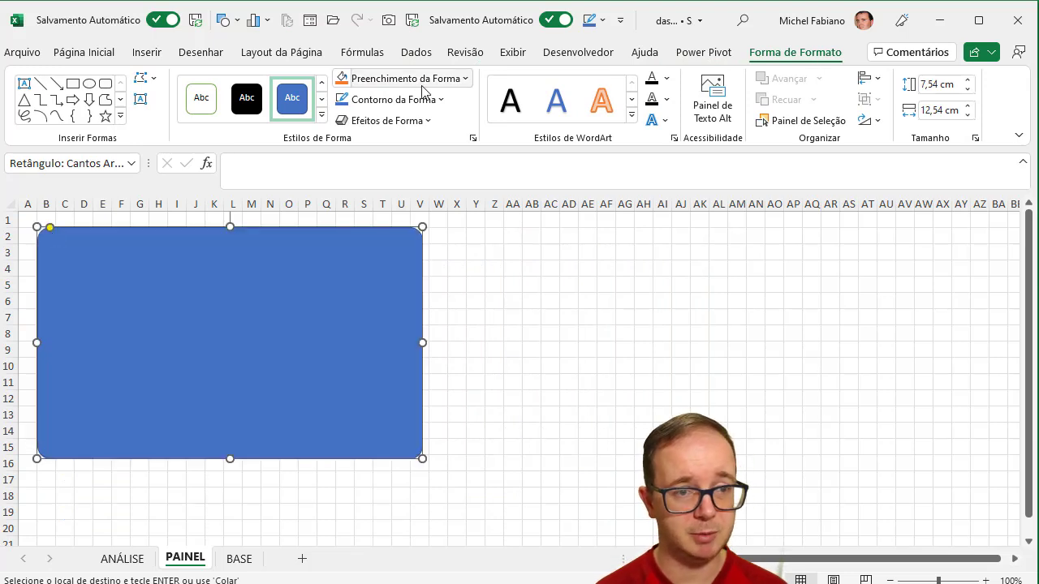
Draw a plain rectangle about 16.83 cm high and 34.48 cm wide from the sheet's first cell to around BE32, covering the rounded rectangle
{"action": "left_click", "coordinate": [148, 51]}
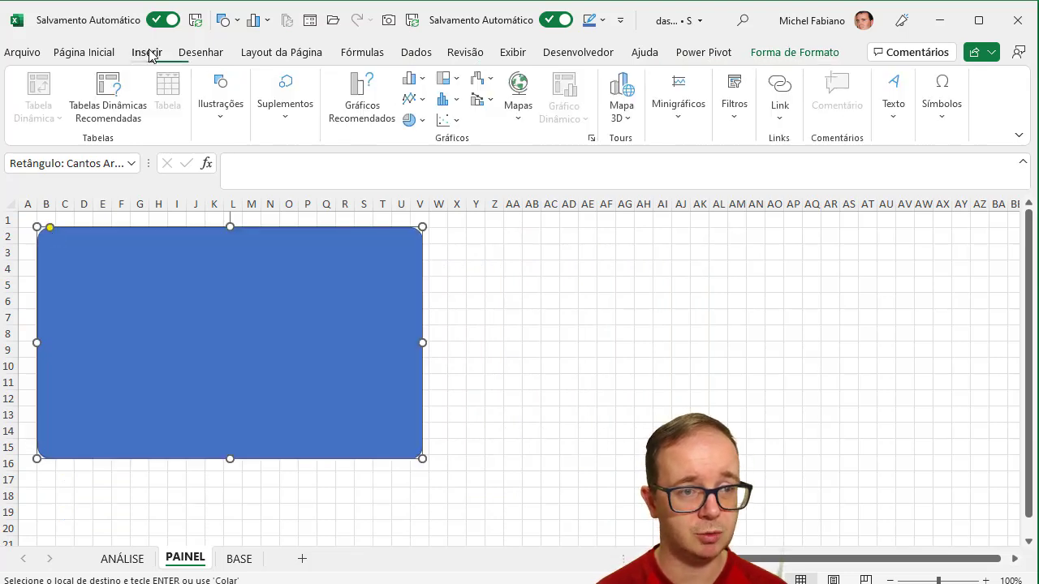
{"action": "left_click", "coordinate": [225, 116]}
{"action": "left_click", "coordinate": [259, 185]}
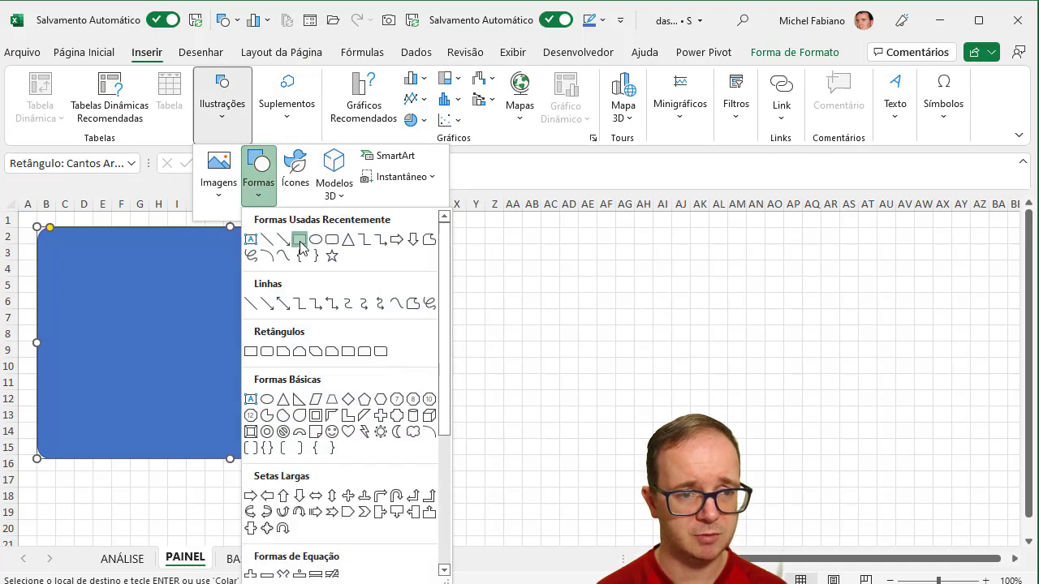
{"action": "left_click", "coordinate": [299, 240]}
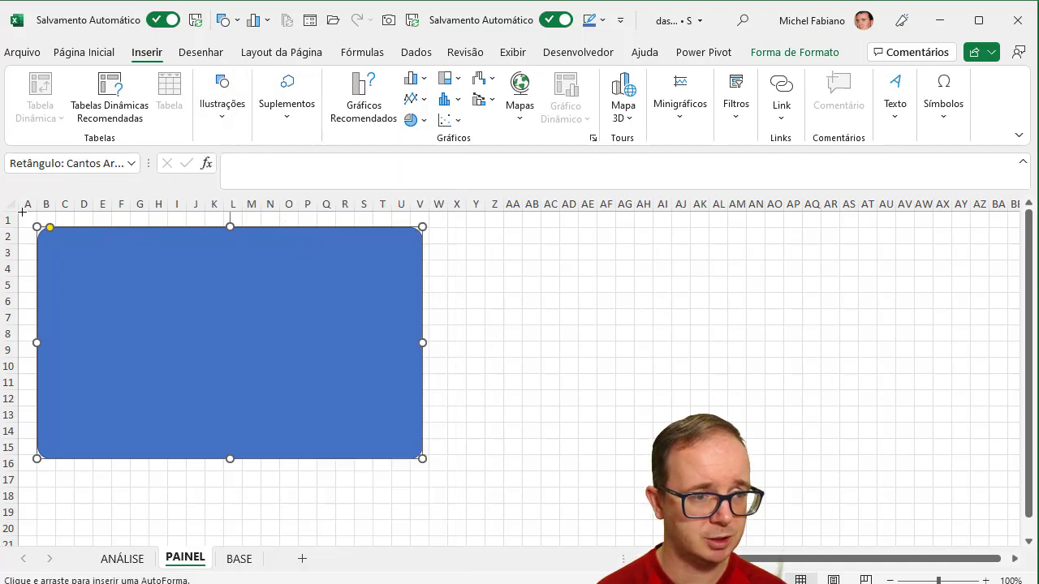
{"action": "left_click_drag", "start_coordinate": [51, 235], "coordinate": [1004, 498]}
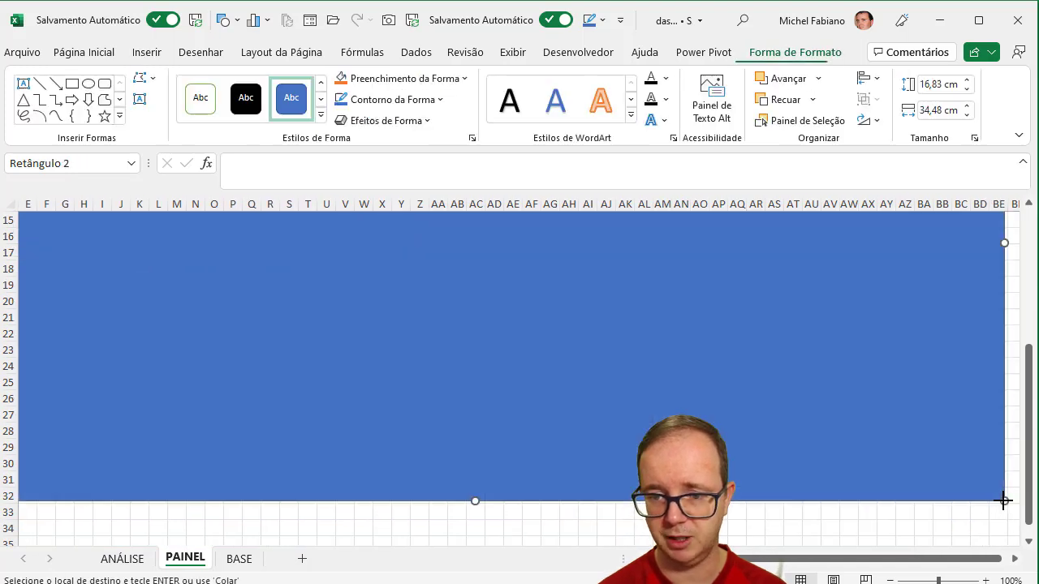
{"action": "left_click_drag", "start_coordinate": [946, 559], "coordinate": [795, 560]}
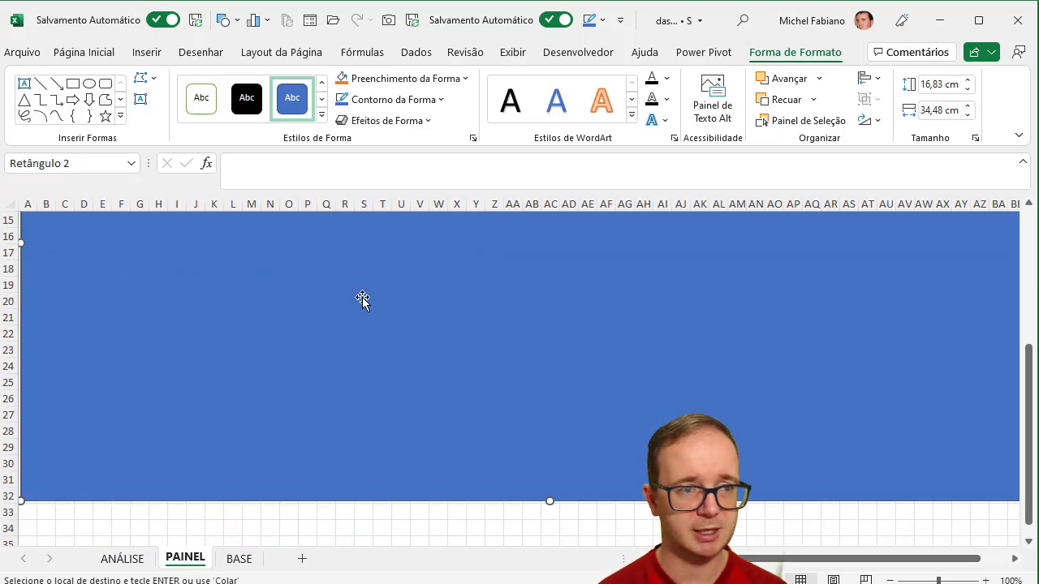
Collapse the ribbon, resize the large rectangle to about 13.53 by 34.14 cm ending at row 26, and align it to the sheet's corner
{"action": "left_click", "coordinate": [84, 53]}
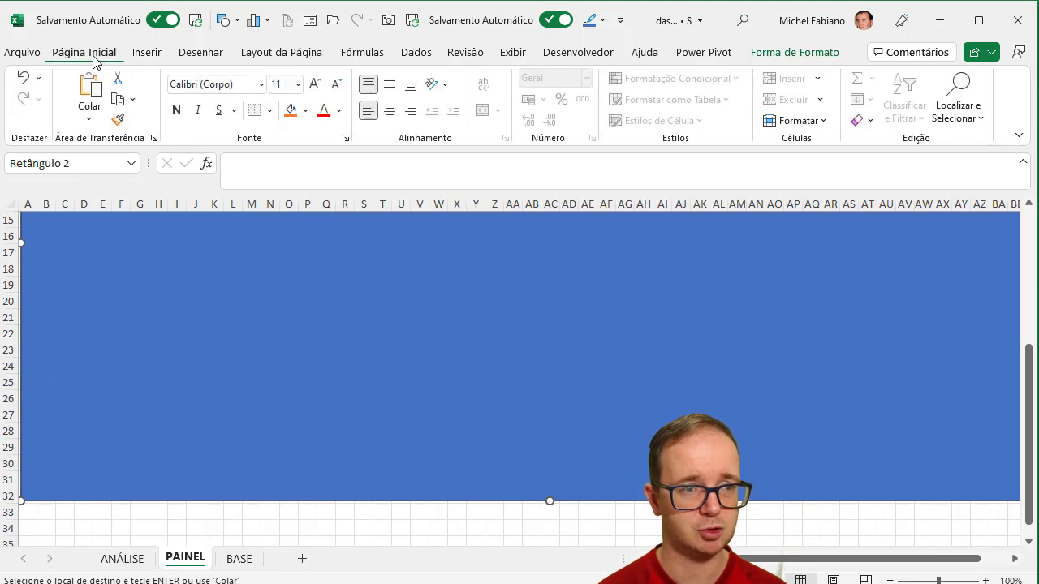
{"action": "double_click", "coordinate": [95, 61]}
{"action": "left_click_drag", "start_coordinate": [1029, 334], "coordinate": [1028, 138]}
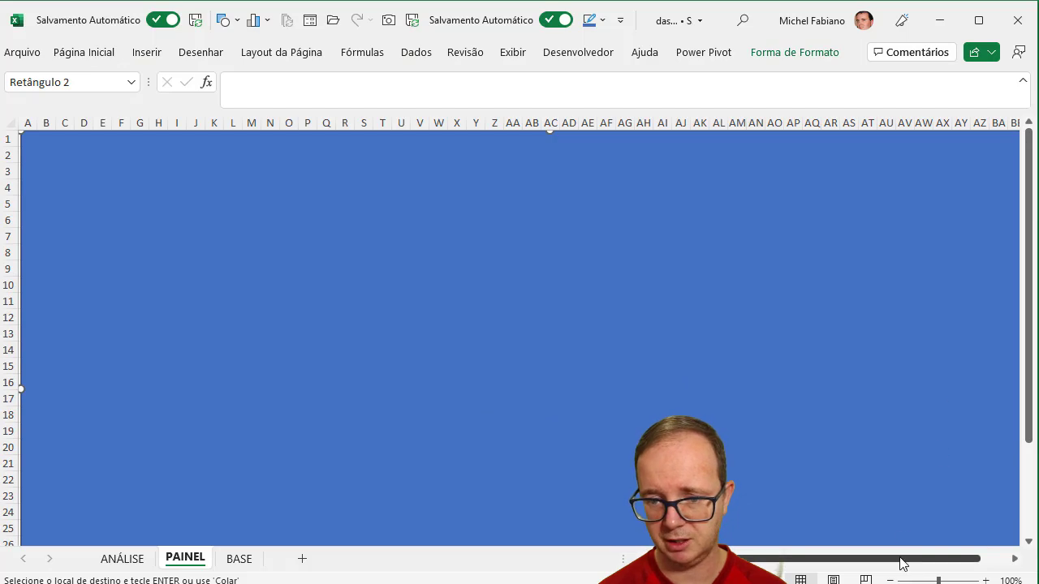
{"action": "left_click", "coordinate": [890, 581]}
{"action": "left_click", "coordinate": [891, 581]}
{"action": "left_click_drag", "start_coordinate": [846, 539], "coordinate": [838, 460]}
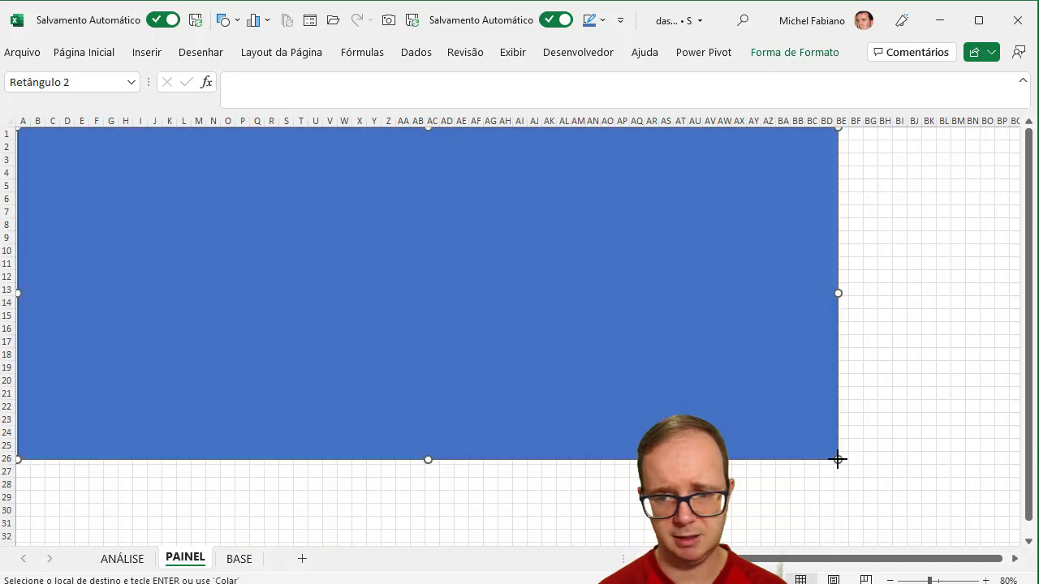
{"action": "left_click", "coordinate": [1014, 558]}
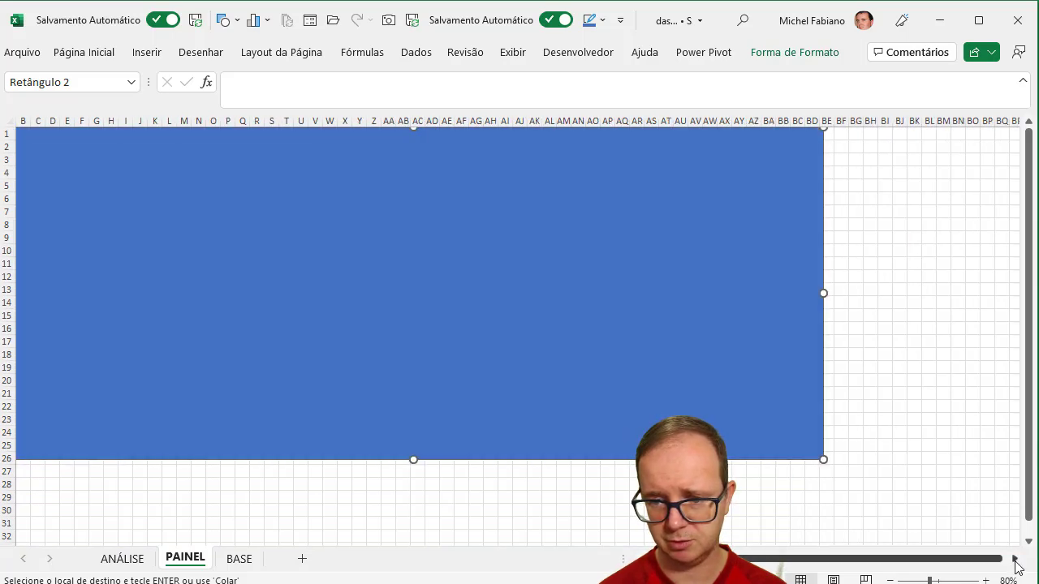
{"action": "left_click", "coordinate": [987, 579]}
{"action": "left_click", "coordinate": [986, 579]}
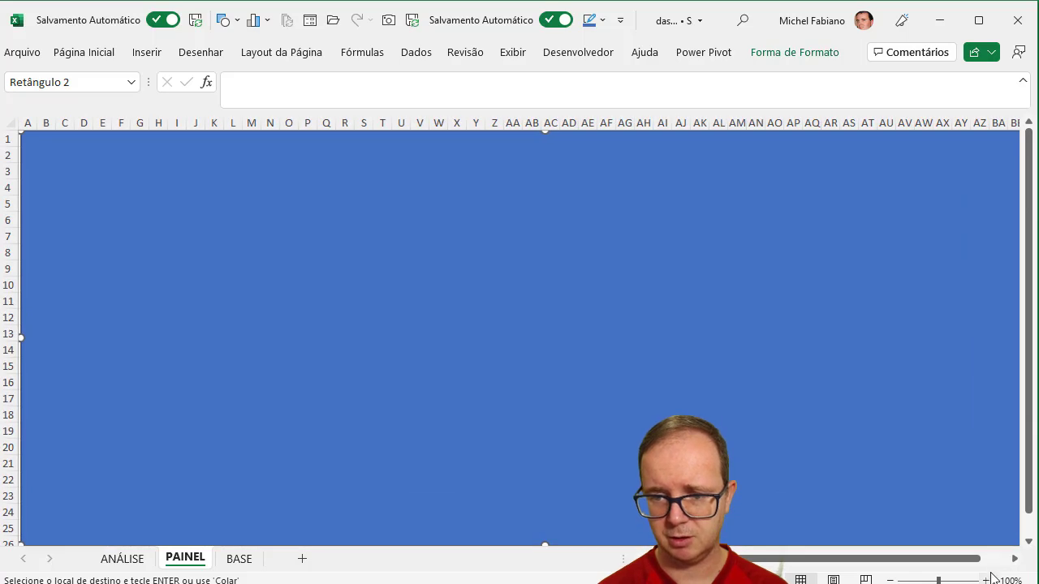
{"action": "left_click_drag", "start_coordinate": [974, 478], "coordinate": [961, 470]}
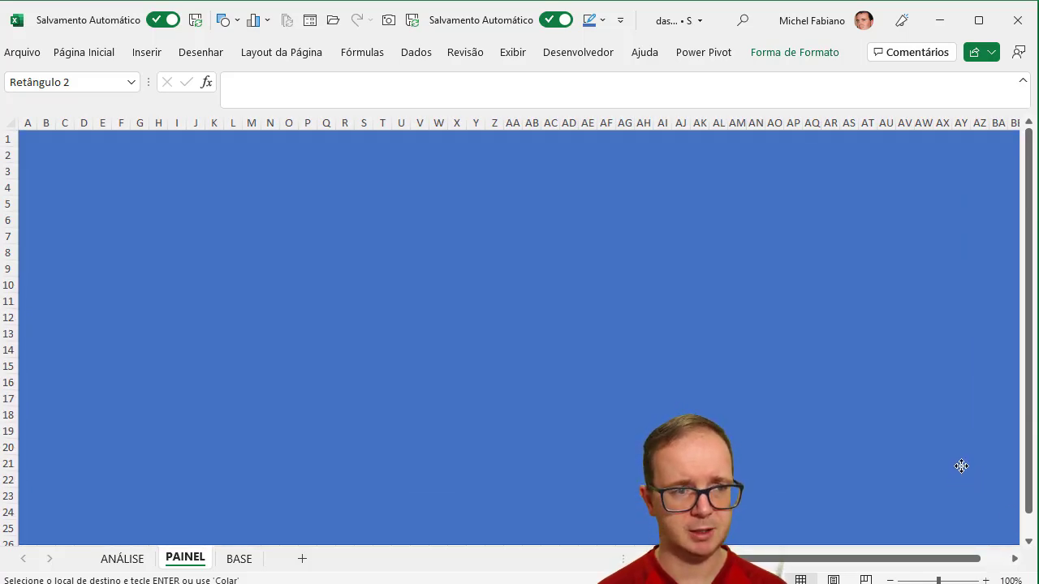
Send the large rectangle backward behind the rounded rectangle and select the rounded rectangle
{"action": "left_click", "coordinate": [814, 63]}
{"action": "left_click", "coordinate": [780, 100]}
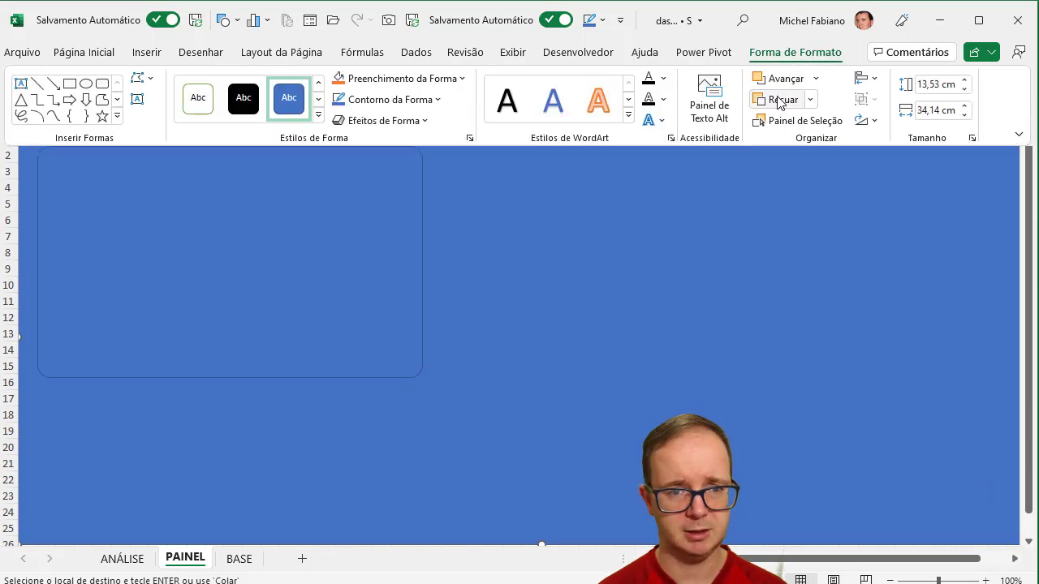
{"action": "left_click", "coordinate": [519, 275]}
{"action": "left_click", "coordinate": [377, 251]}
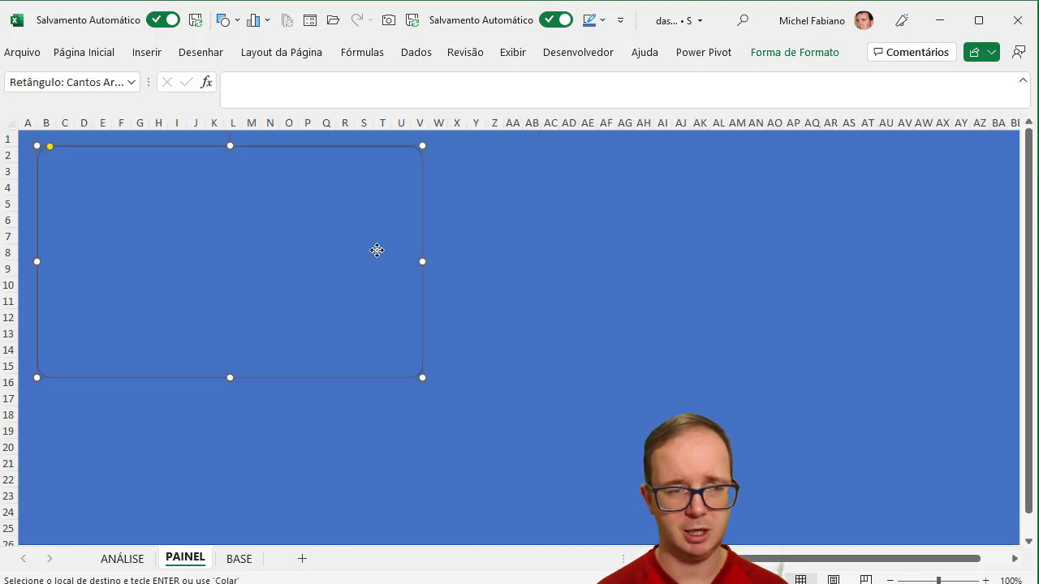
Fill the large background rectangle with the darkest orange theme colour
{"action": "left_click", "coordinate": [552, 247]}
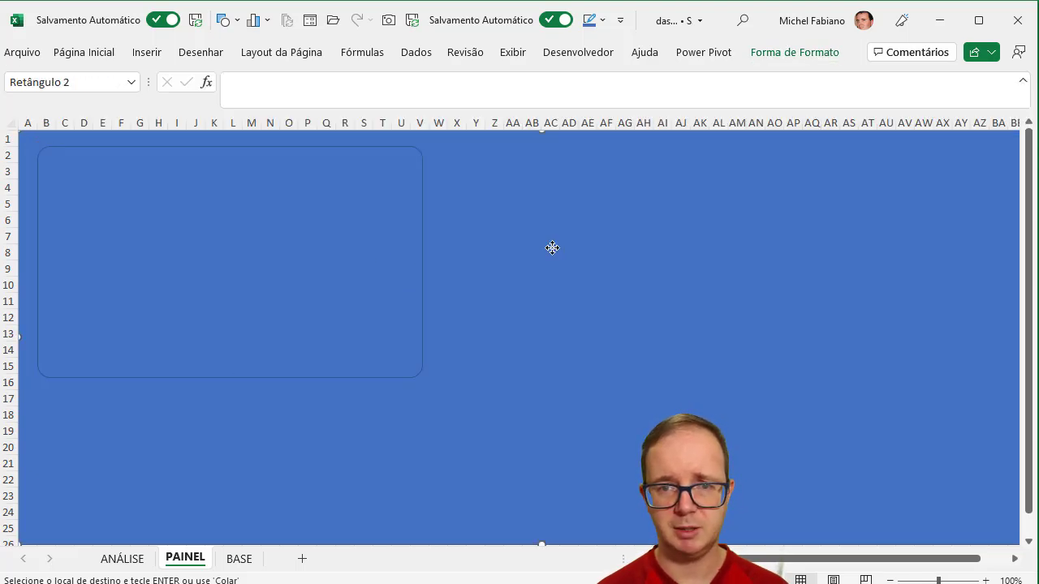
{"action": "left_click", "coordinate": [795, 52]}
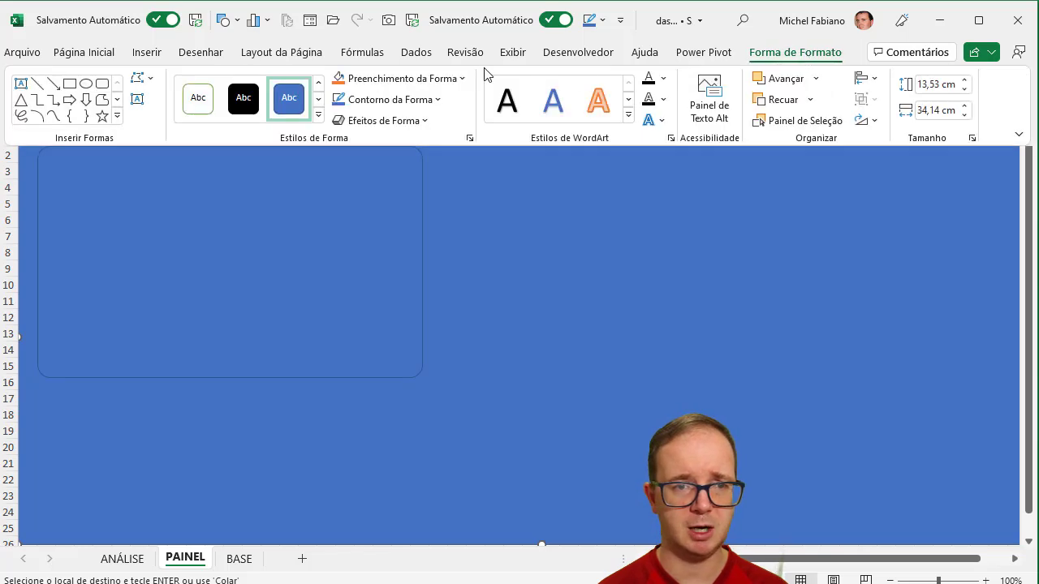
{"action": "left_click", "coordinate": [460, 79]}
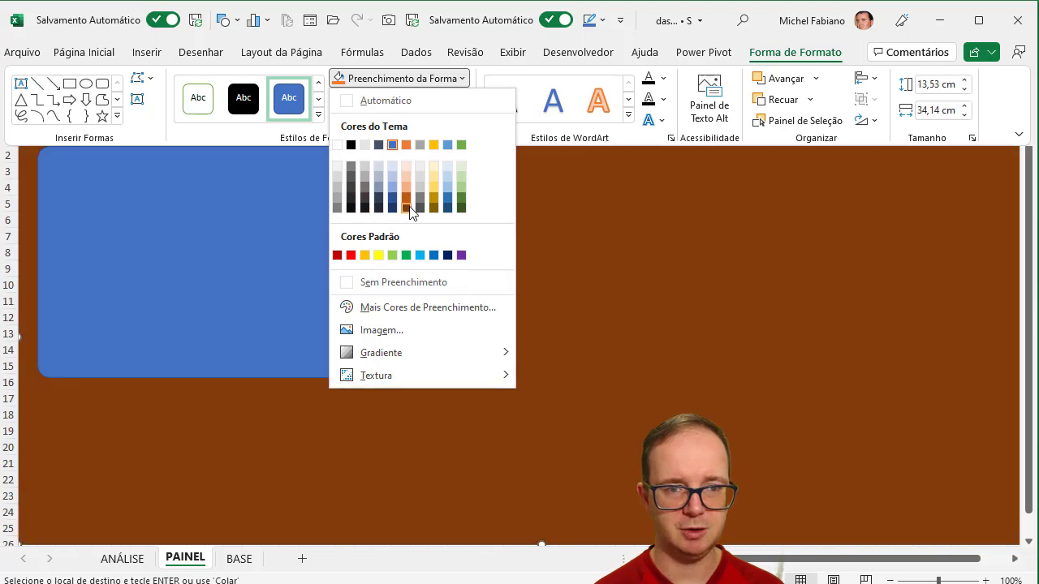
{"action": "left_click", "coordinate": [405, 208]}
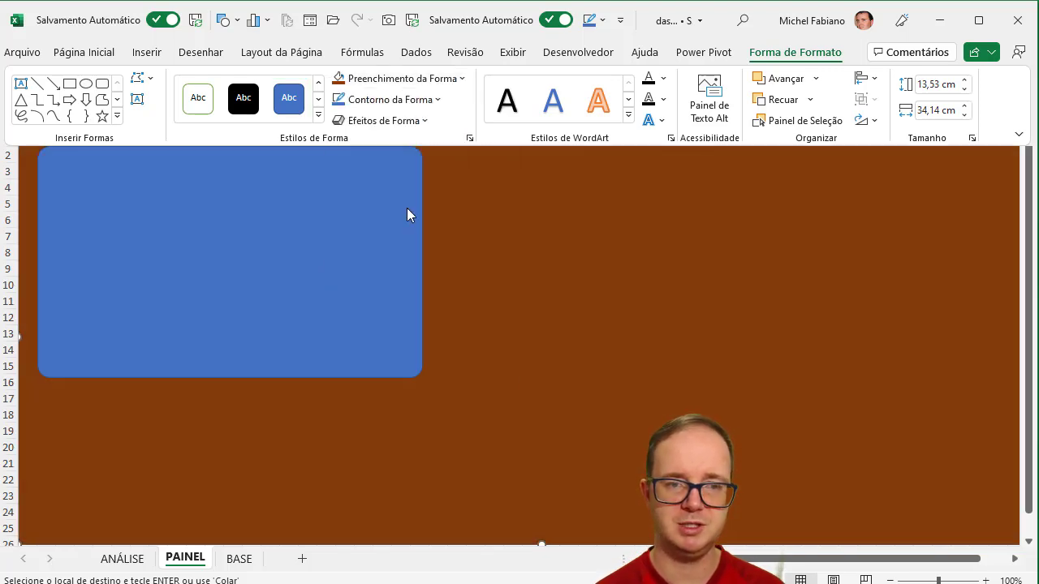
Change the large rectangle's solid fill to the custom very dark navy colour #070525
{"action": "left_click", "coordinate": [462, 78]}
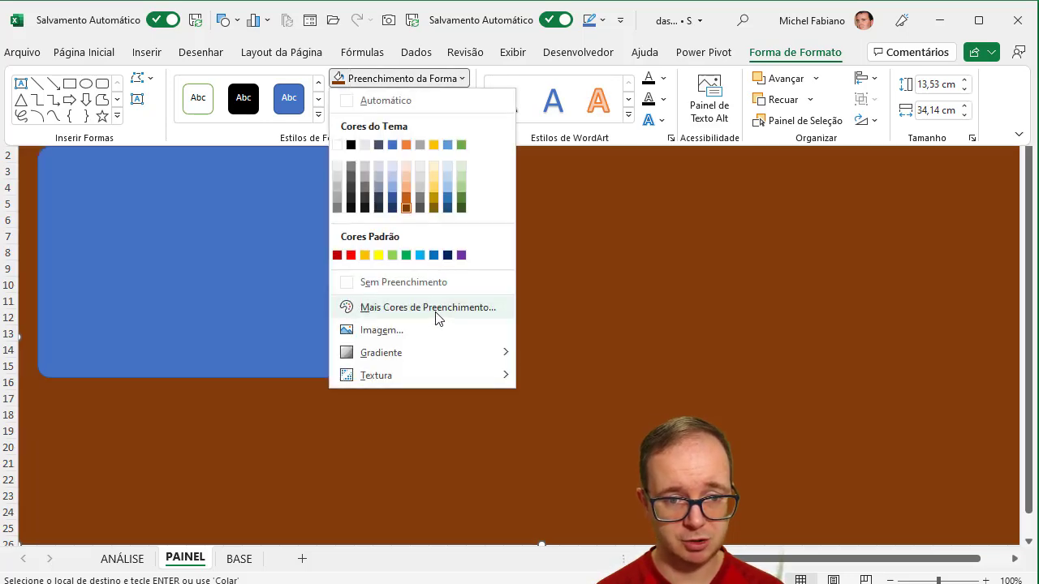
{"action": "left_click", "coordinate": [437, 309]}
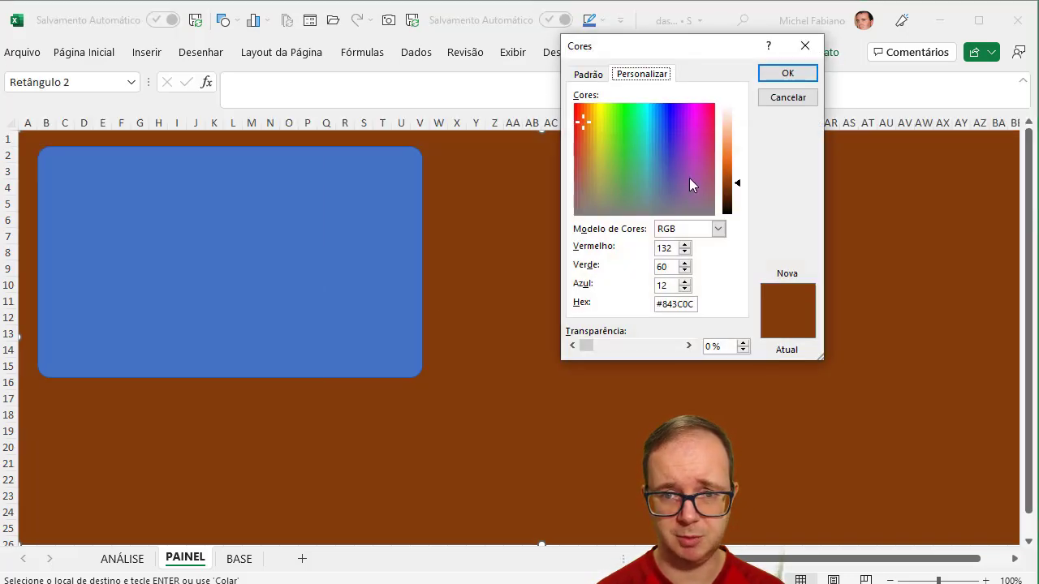
{"action": "left_click", "coordinate": [668, 129]}
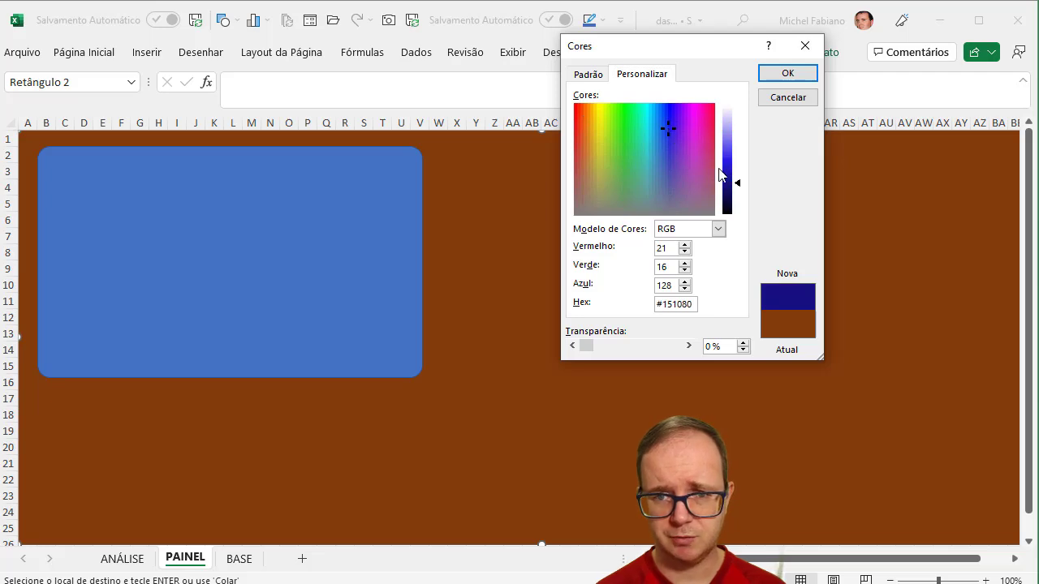
{"action": "left_click_drag", "start_coordinate": [739, 183], "coordinate": [739, 209]}
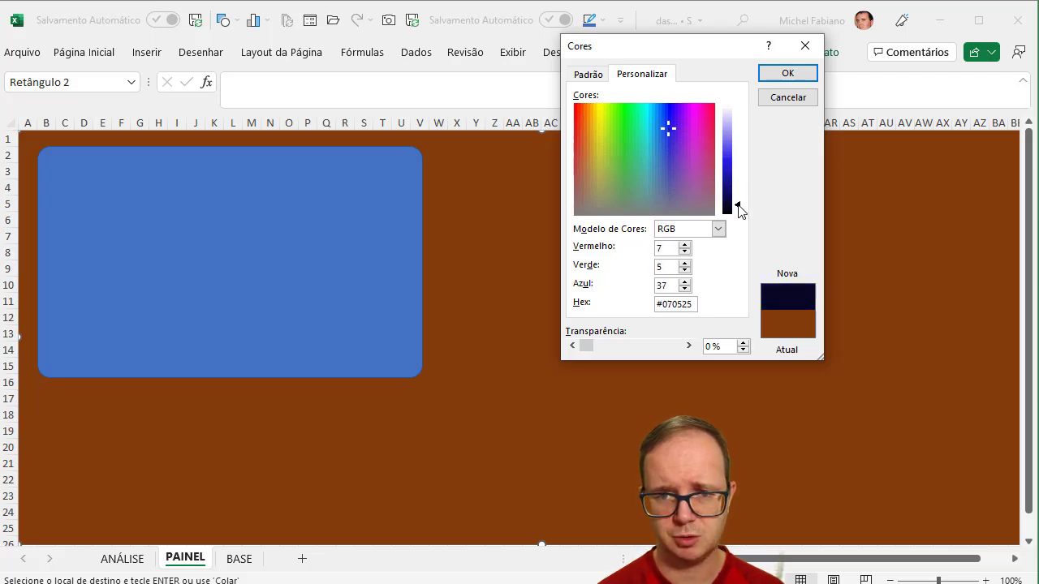
{"action": "left_click", "coordinate": [784, 73]}
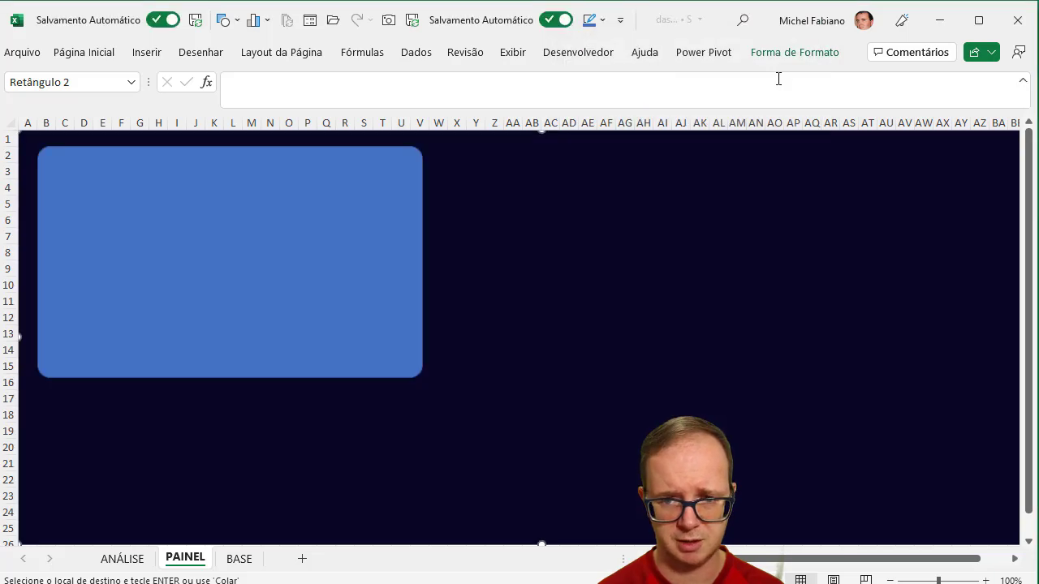
Switch the large background rectangle from a solid to a linear gradient fill and widen the formatting pane
{"action": "left_click", "coordinate": [805, 61]}
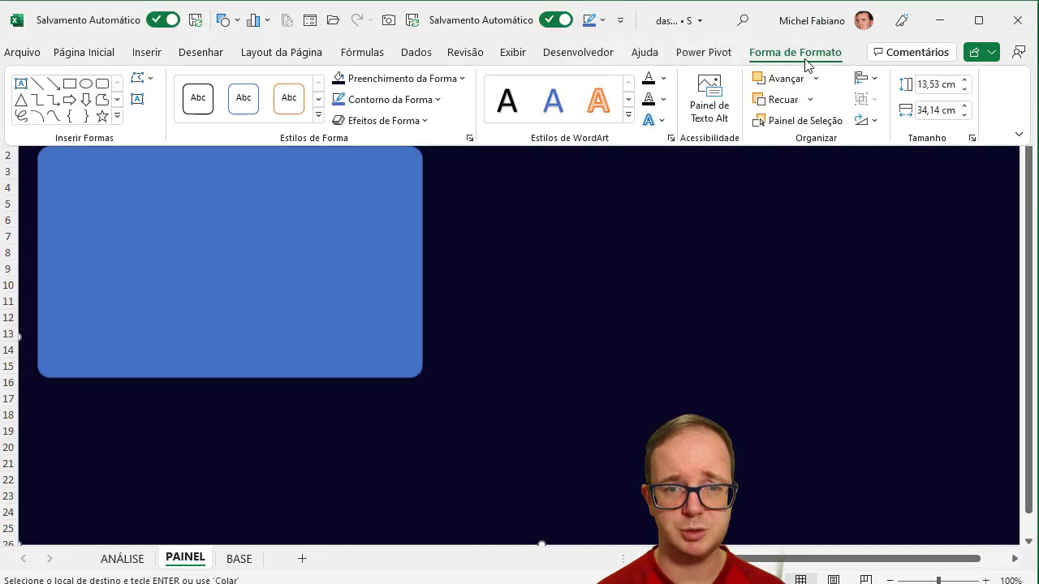
{"action": "left_click", "coordinate": [456, 78]}
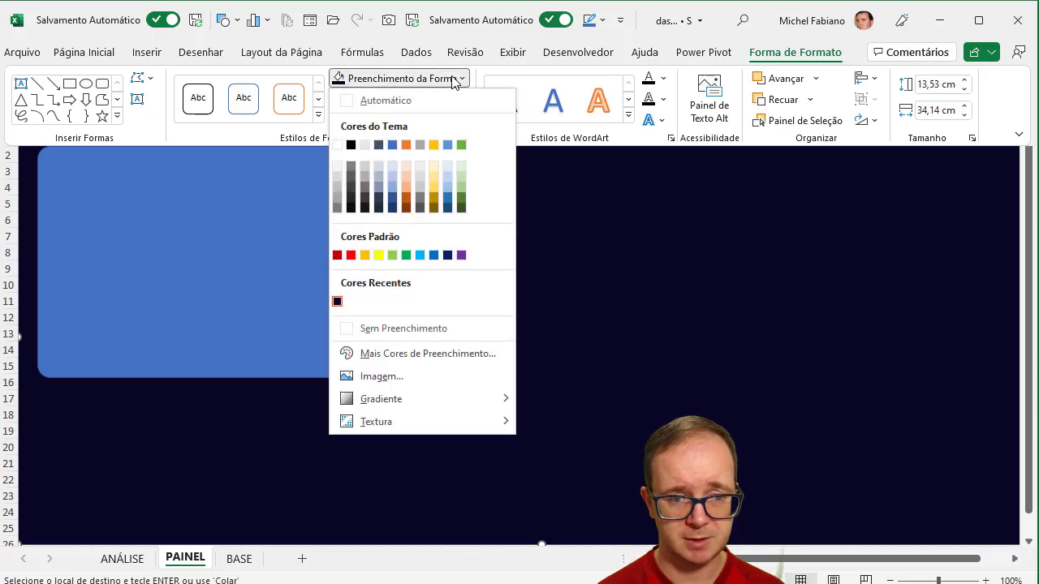
{"action": "mouse_move", "coordinate": [476, 408]}
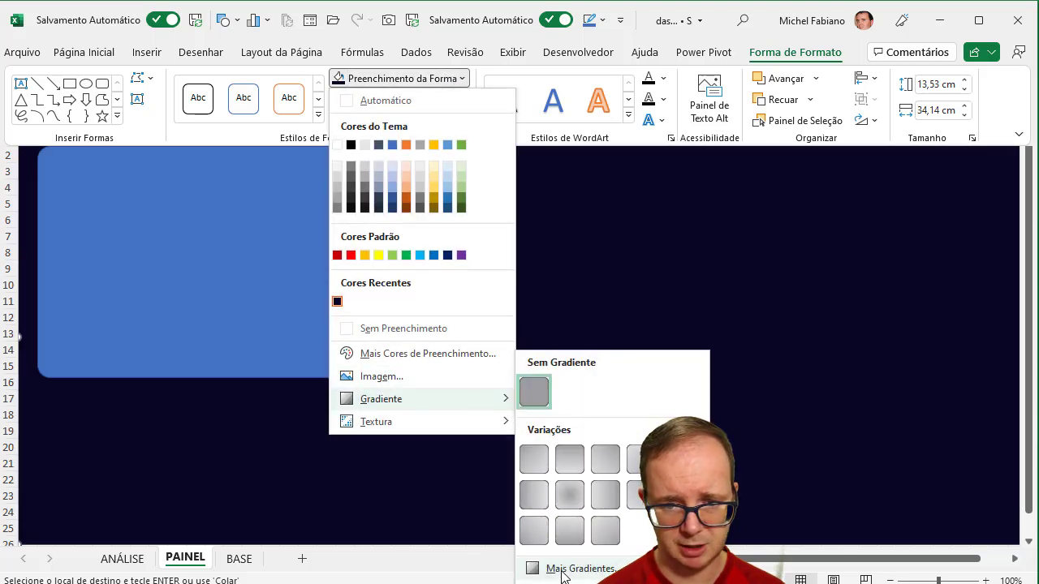
{"action": "left_click", "coordinate": [562, 569]}
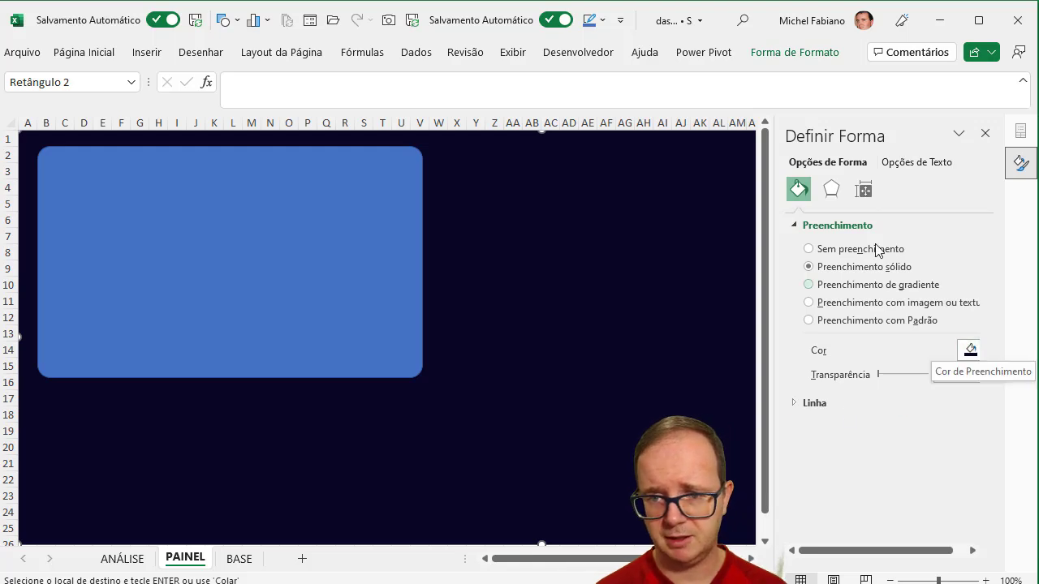
{"action": "left_click", "coordinate": [881, 286]}
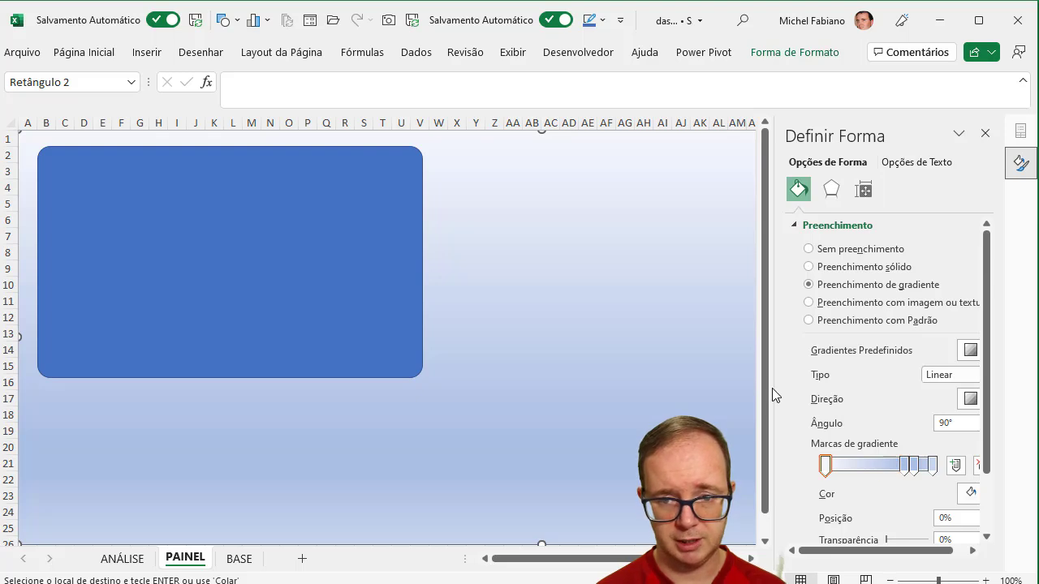
{"action": "left_click_drag", "start_coordinate": [777, 388], "coordinate": [701, 391]}
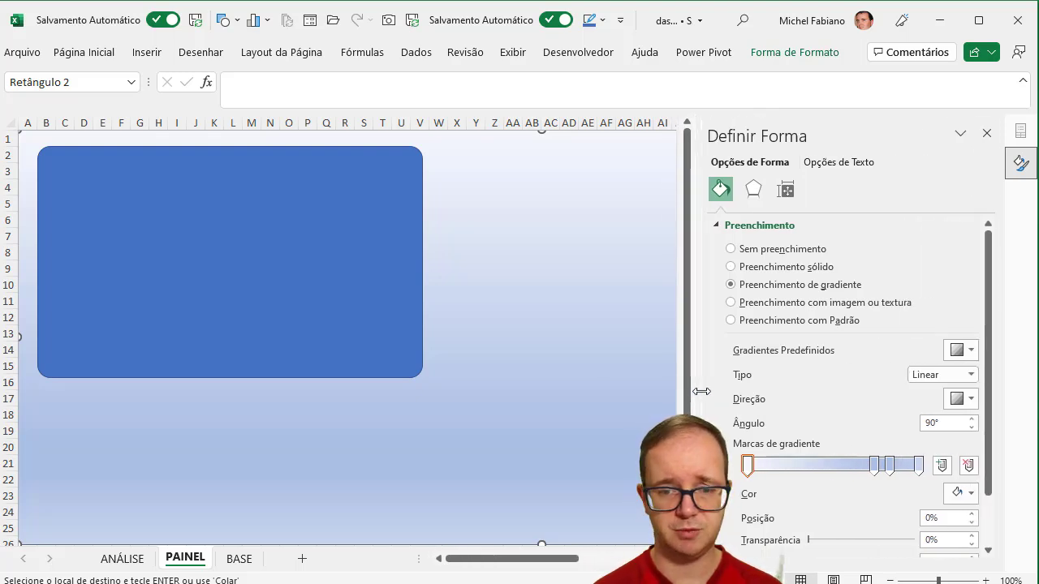
Remove the two middle stops from the background rectangle's gradient, leaving only the first and last stops
{"action": "left_click", "coordinate": [875, 466]}
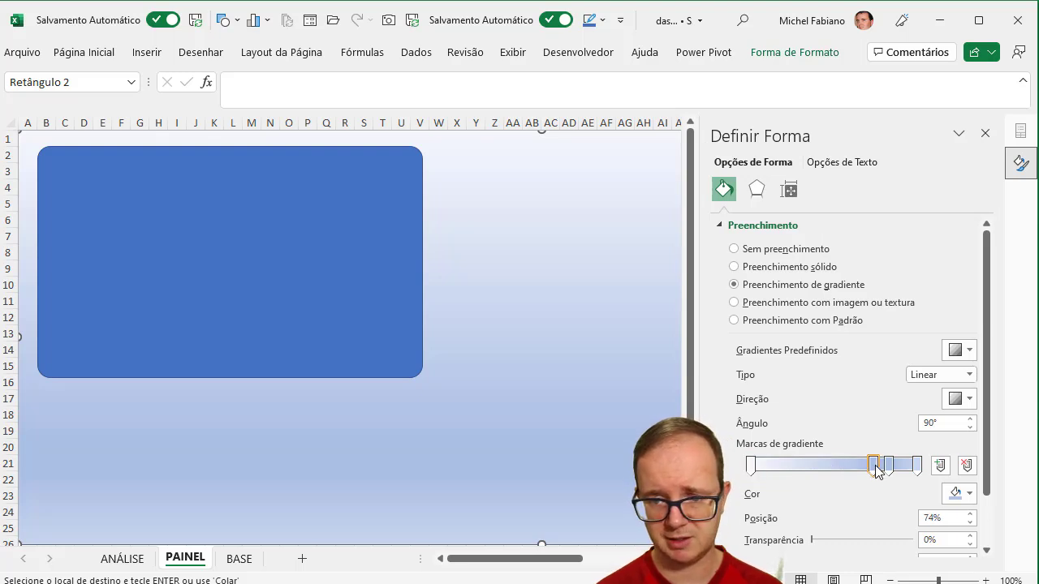
{"action": "left_click", "coordinate": [966, 465]}
{"action": "left_click", "coordinate": [888, 465]}
{"action": "left_click", "coordinate": [966, 465]}
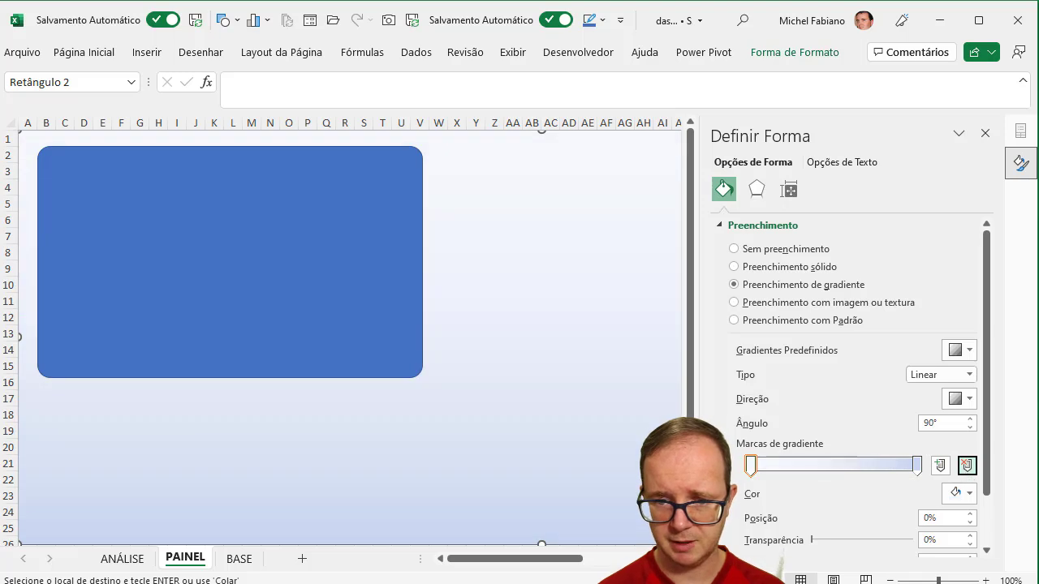
Colour the background gradient's first stop with the recent very dark navy and its last stop with standard dark blue
{"action": "left_click", "coordinate": [970, 495]}
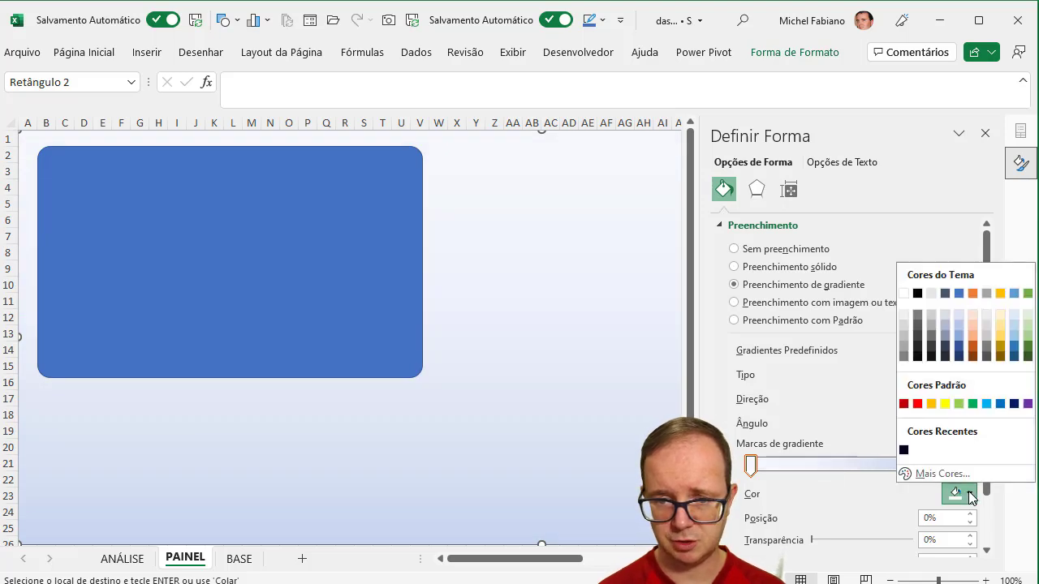
{"action": "left_click", "coordinate": [904, 450]}
{"action": "left_click", "coordinate": [918, 465]}
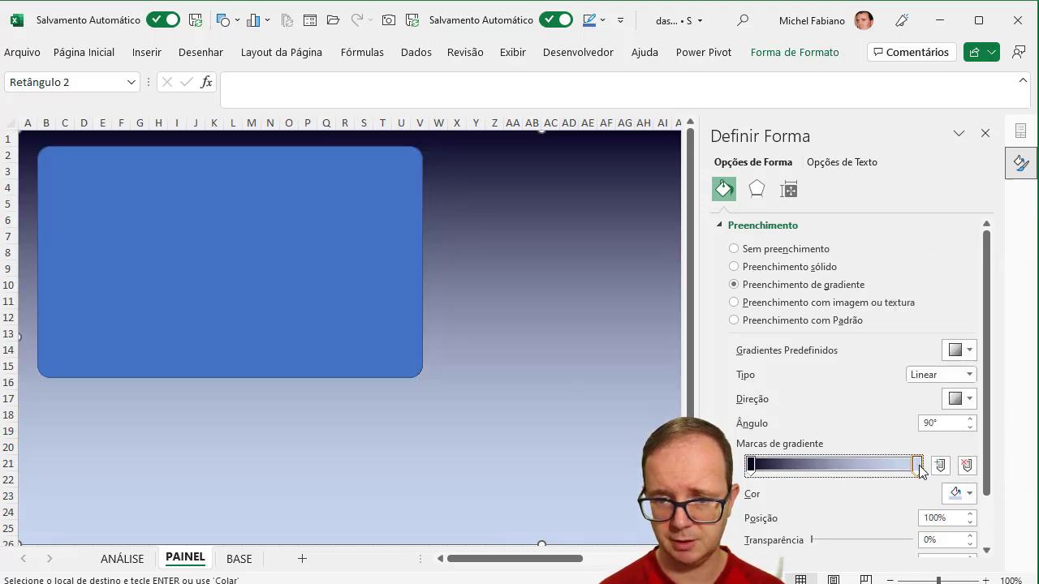
{"action": "left_click", "coordinate": [966, 494]}
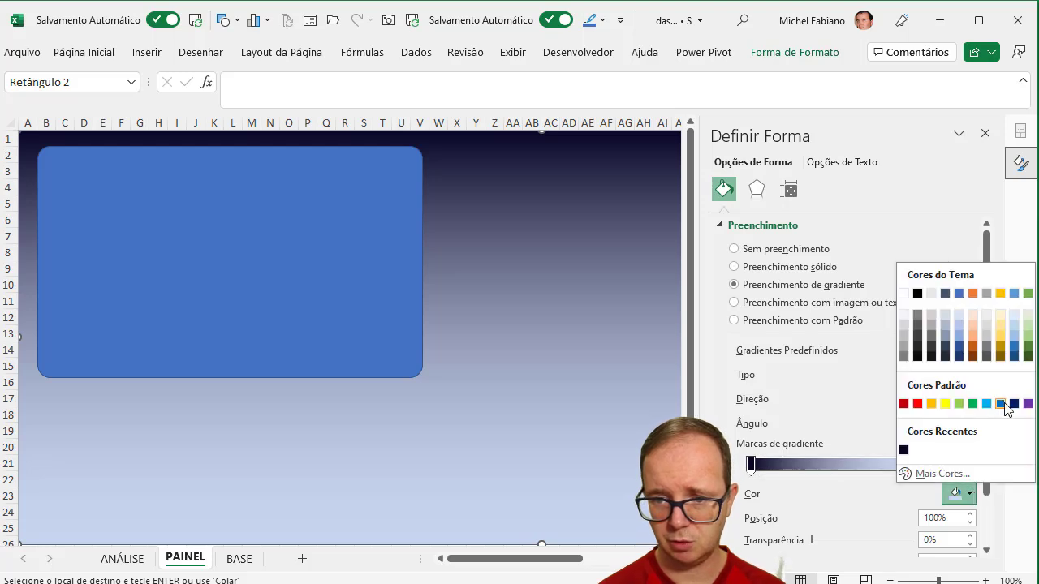
{"action": "left_click", "coordinate": [1013, 404]}
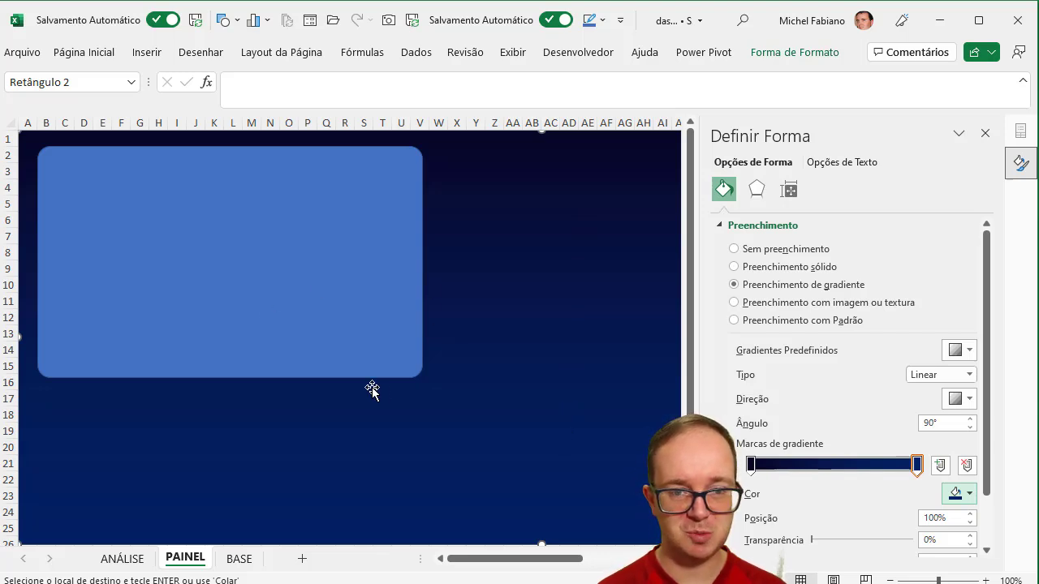
Recolour the background gradient with standard green on the last stop and a custom dark green on the first stop
{"action": "left_click", "coordinate": [971, 495]}
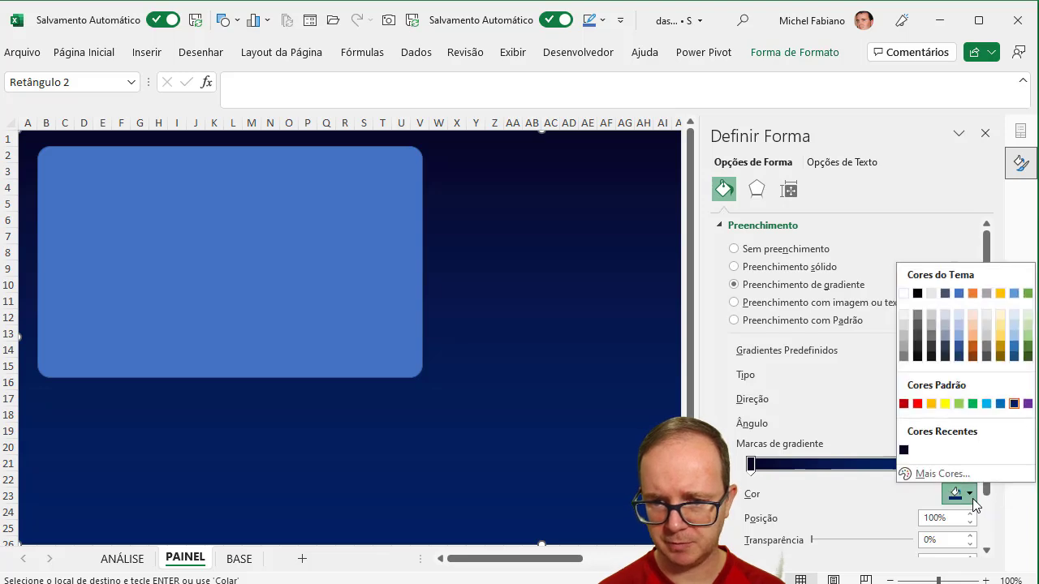
{"action": "left_click", "coordinate": [973, 404]}
{"action": "left_click", "coordinate": [750, 465]}
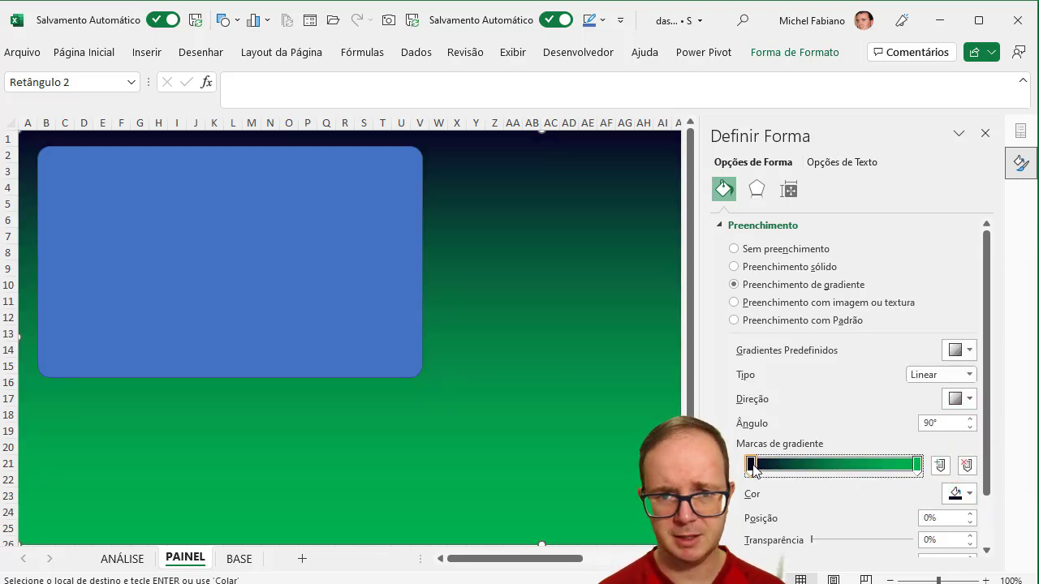
{"action": "left_click", "coordinate": [959, 493]}
{"action": "left_click", "coordinate": [944, 477]}
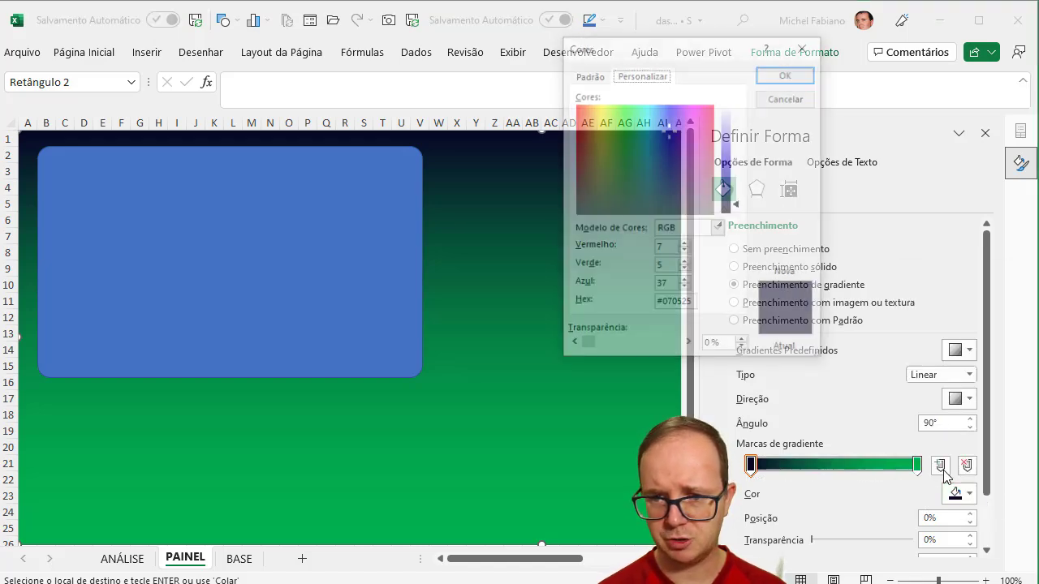
{"action": "left_click", "coordinate": [627, 123]}
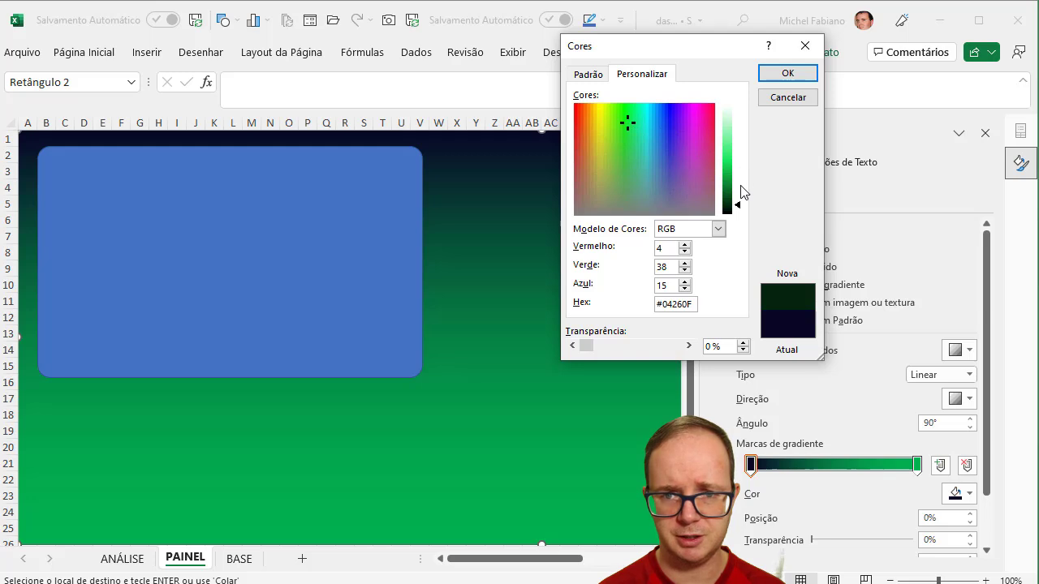
{"action": "left_click_drag", "start_coordinate": [739, 209], "coordinate": [740, 190]}
{"action": "left_click", "coordinate": [787, 73]}
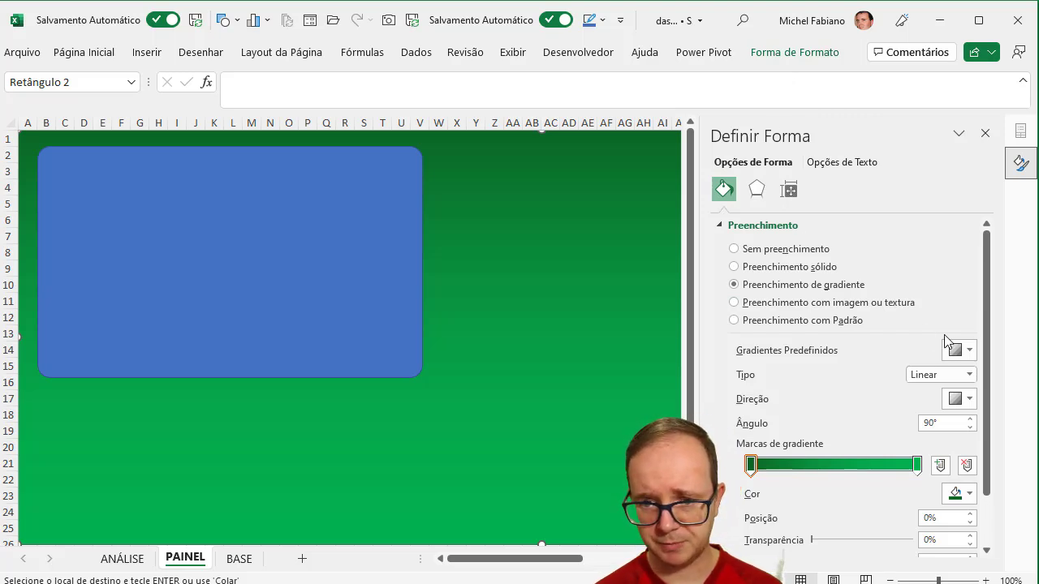
Set the background rectangle's linear gradient angle to 45° and close the shape formatting pane
{"action": "left_click", "coordinate": [970, 376]}
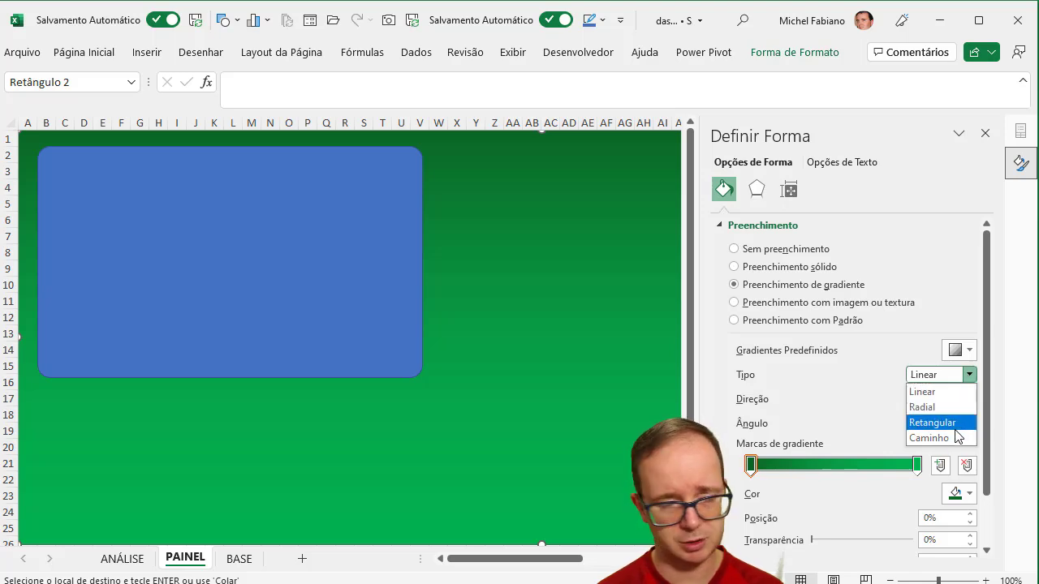
{"action": "left_click", "coordinate": [969, 377]}
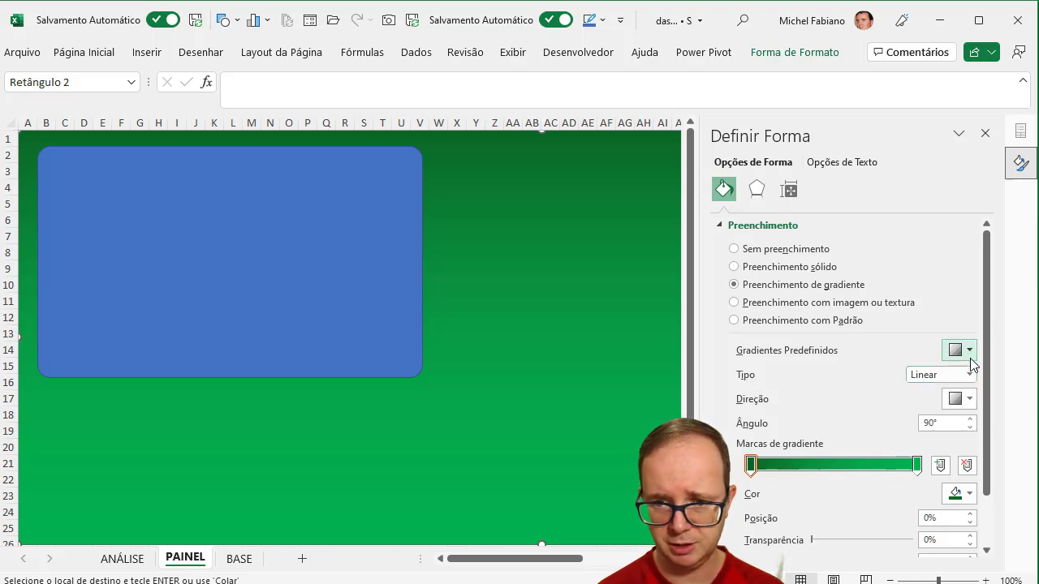
{"action": "left_click", "coordinate": [949, 423]}
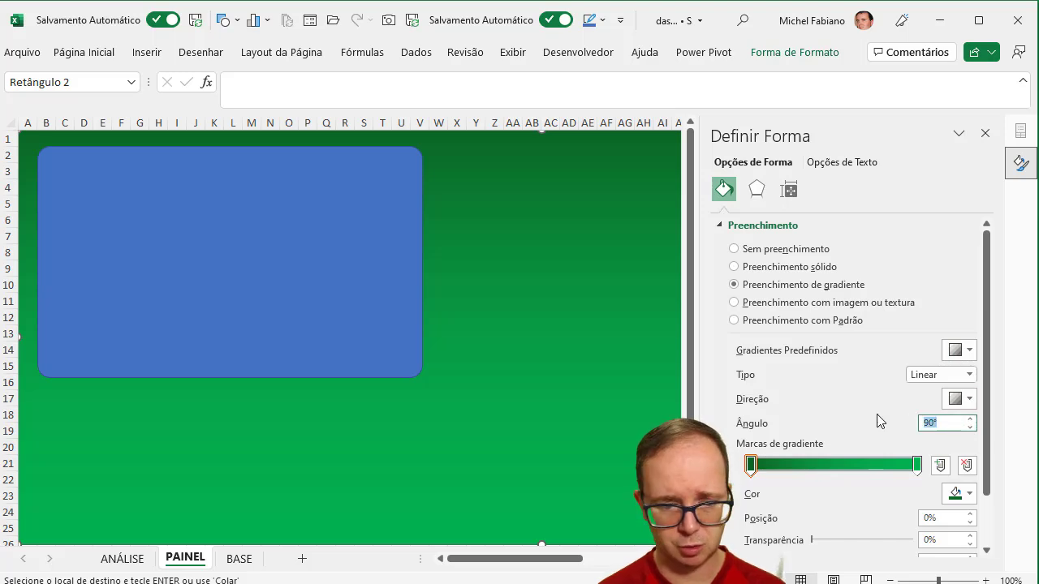
{"action": "type", "text": "45"}
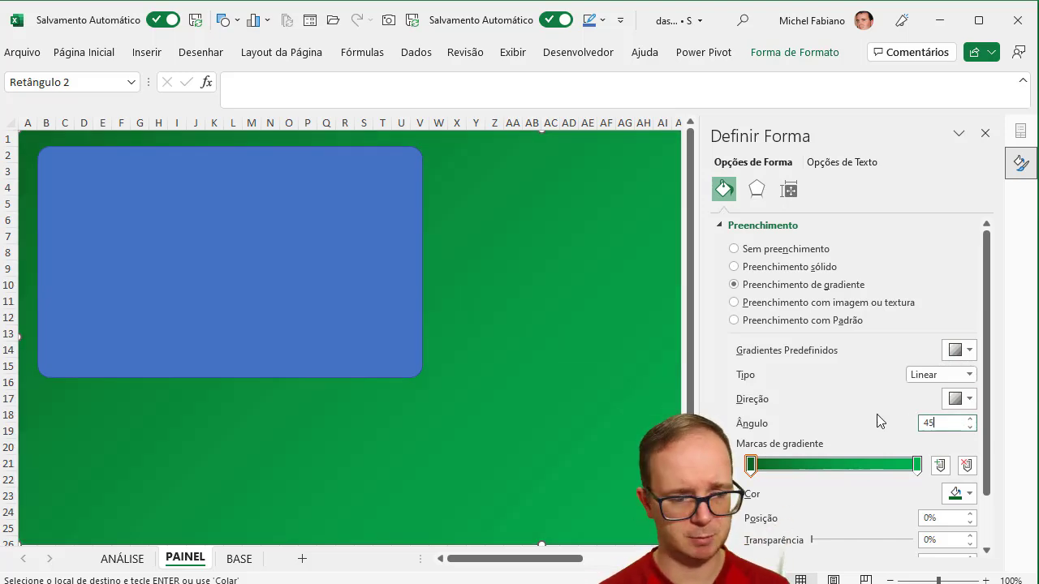
{"action": "key", "text": "Tab"}
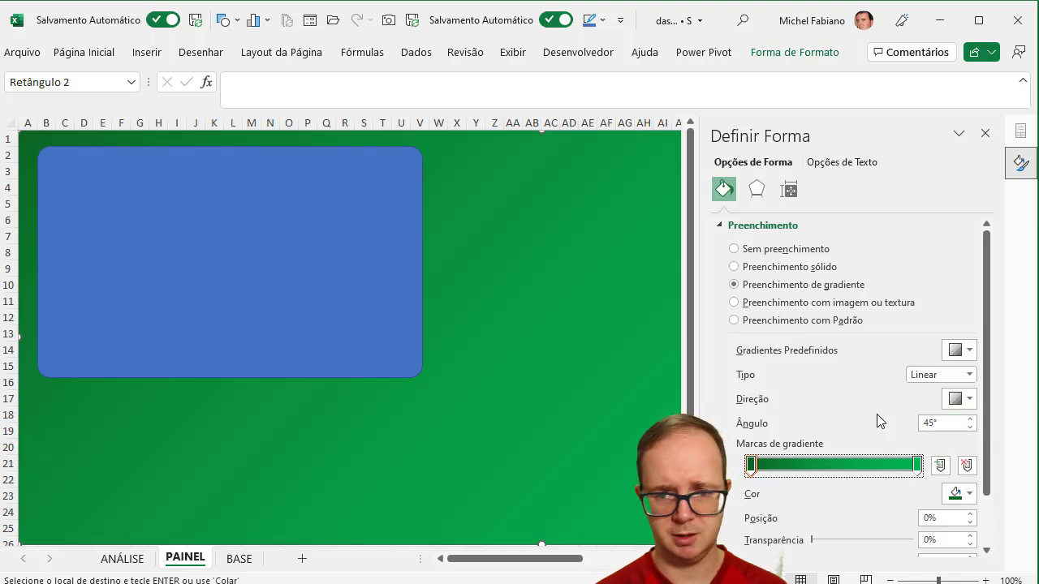
{"action": "left_click", "coordinate": [984, 135]}
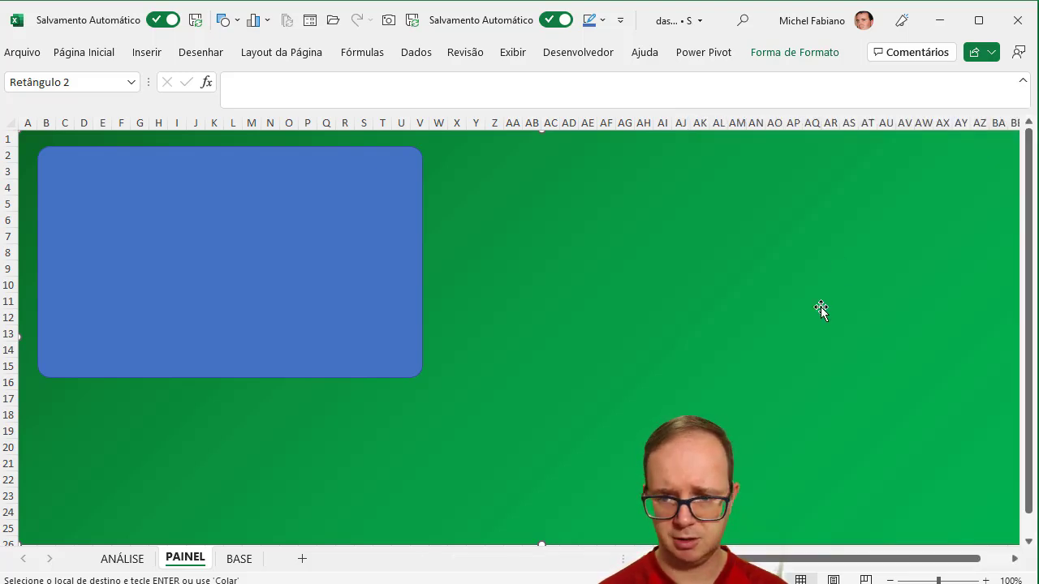
Zoom the sheet out to 90% and select the rounded rectangle instead of the background
{"action": "left_click", "coordinate": [891, 581]}
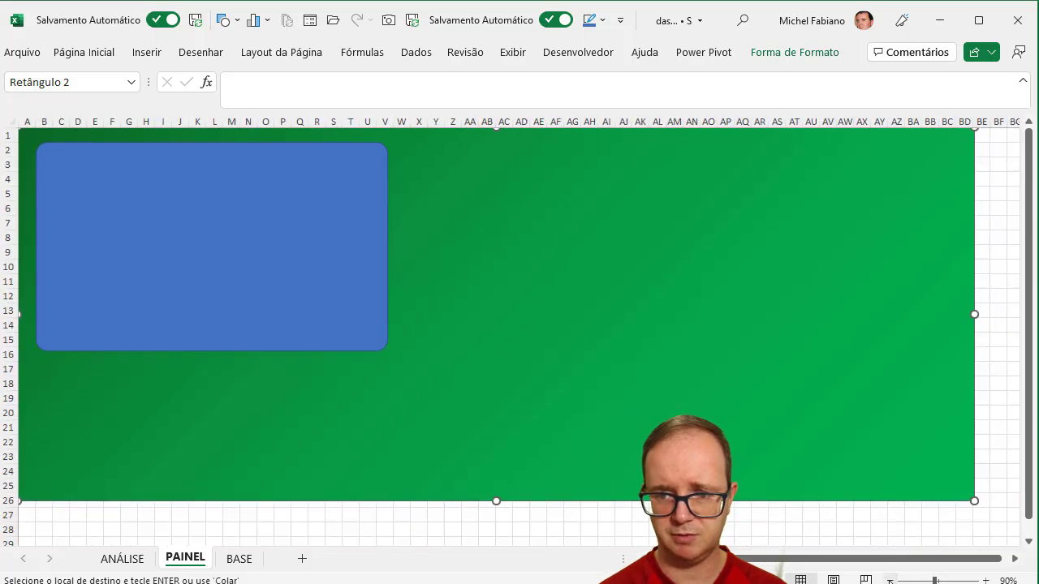
{"action": "left_click", "coordinate": [872, 528]}
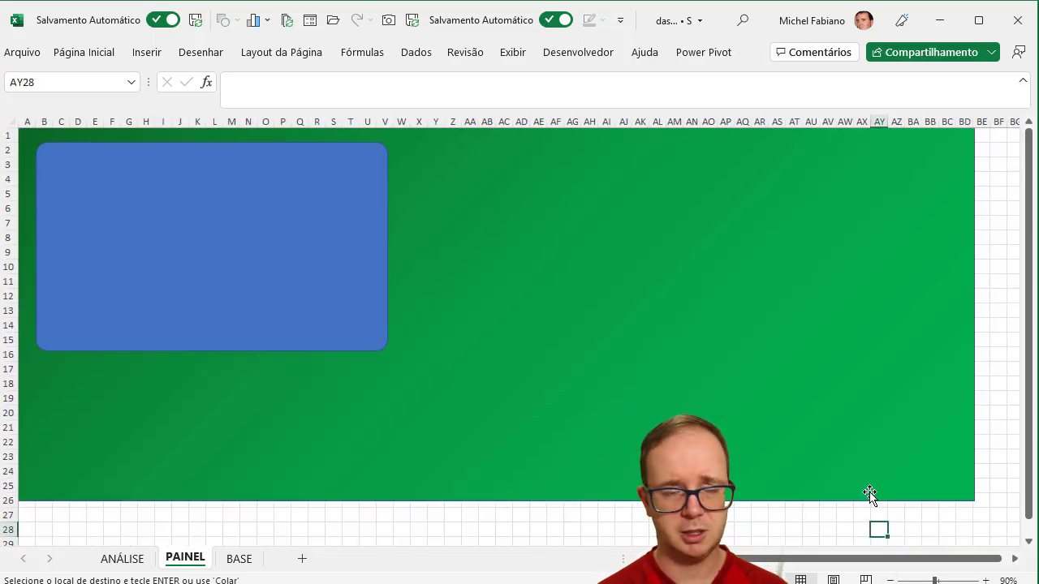
{"action": "left_click", "coordinate": [294, 230]}
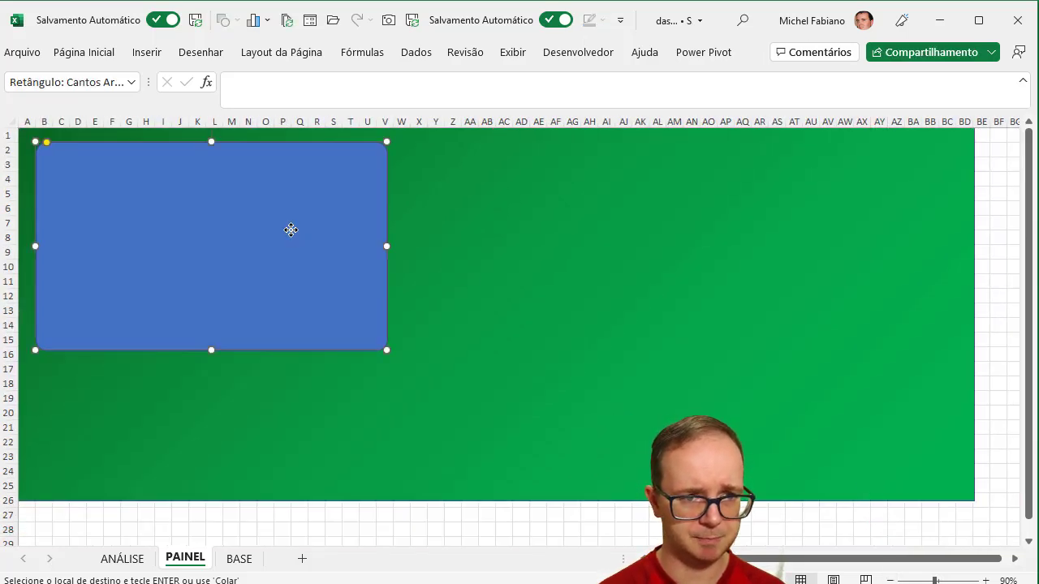
Move the rounded rectangle to about cell D3 and fill it with standard green and a dark-variation gradient, dark at its top edge
{"action": "left_click_drag", "start_coordinate": [290, 232], "coordinate": [333, 252]}
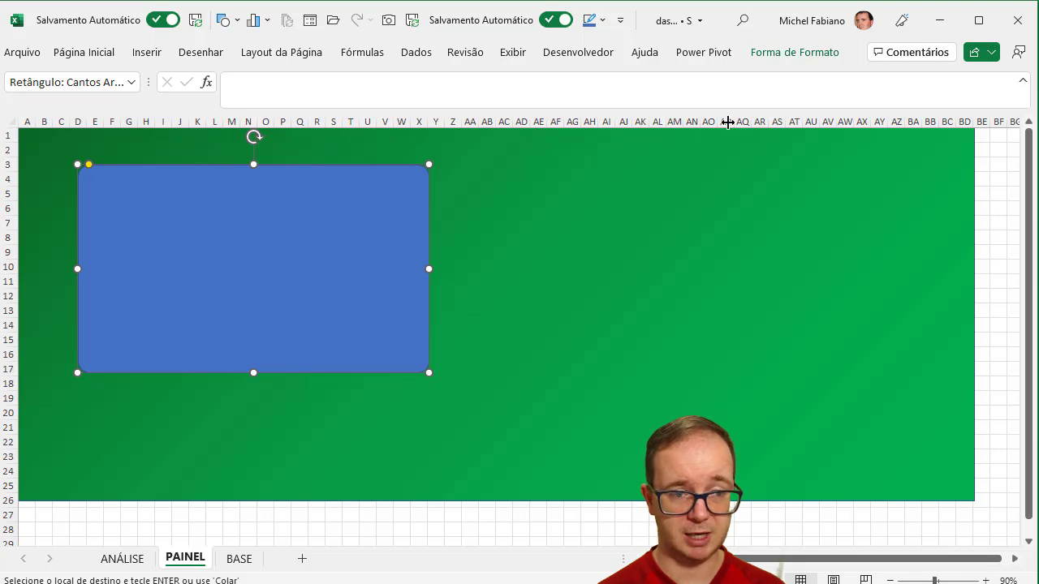
{"action": "left_click", "coordinate": [773, 54]}
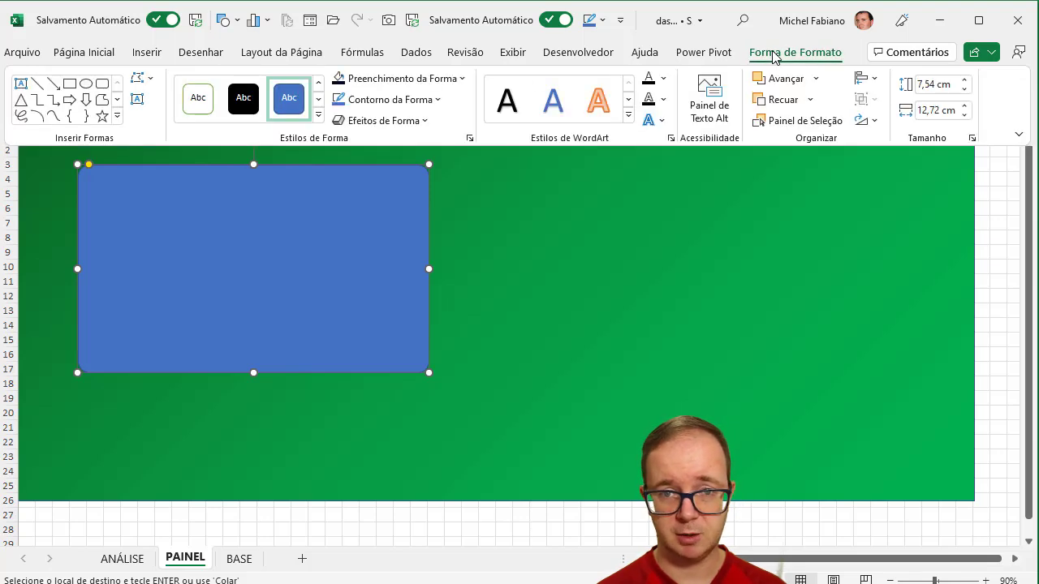
{"action": "left_click", "coordinate": [463, 79]}
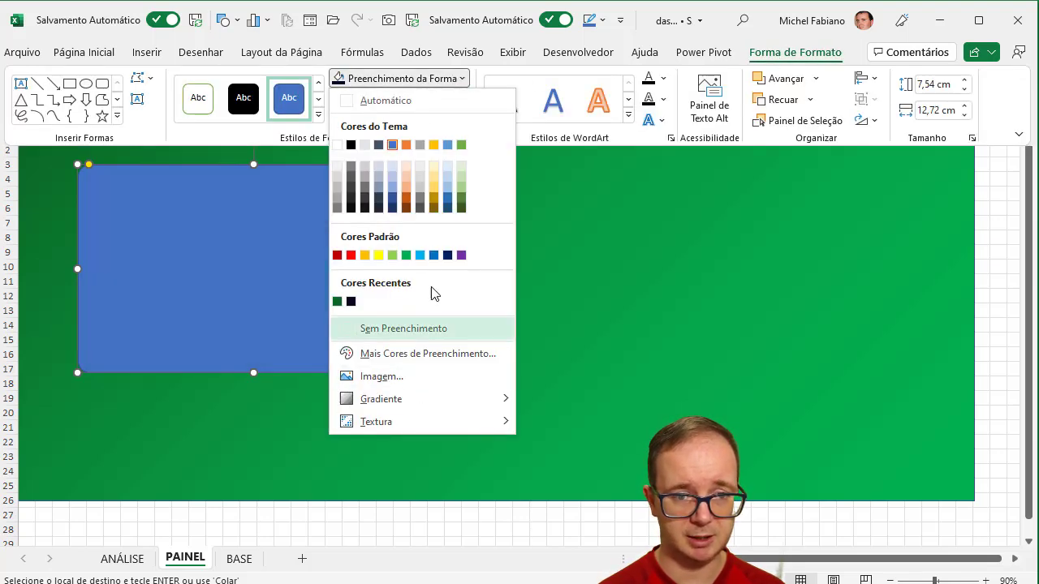
{"action": "left_click", "coordinate": [406, 256]}
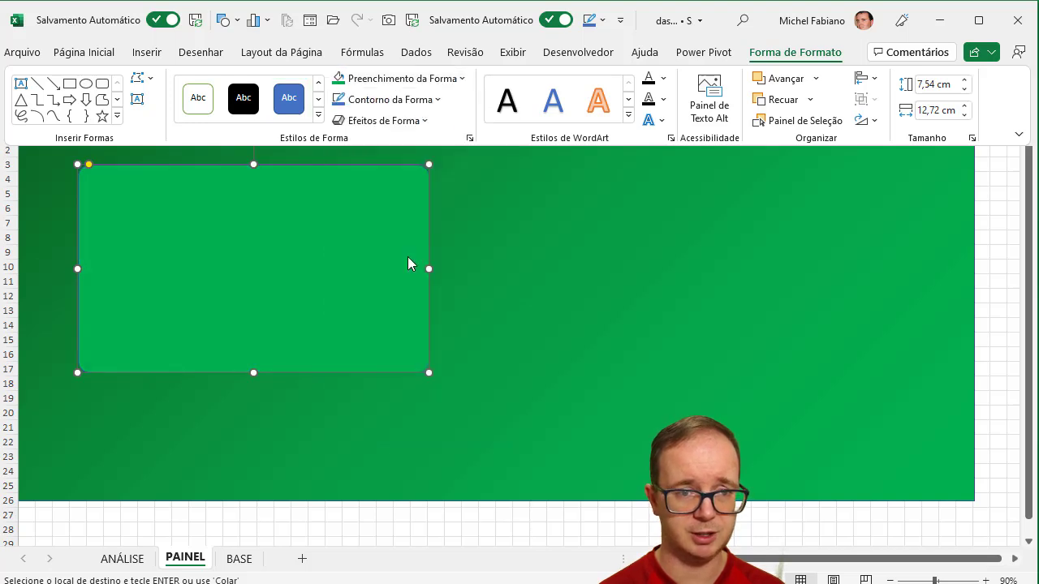
{"action": "left_click", "coordinate": [462, 79]}
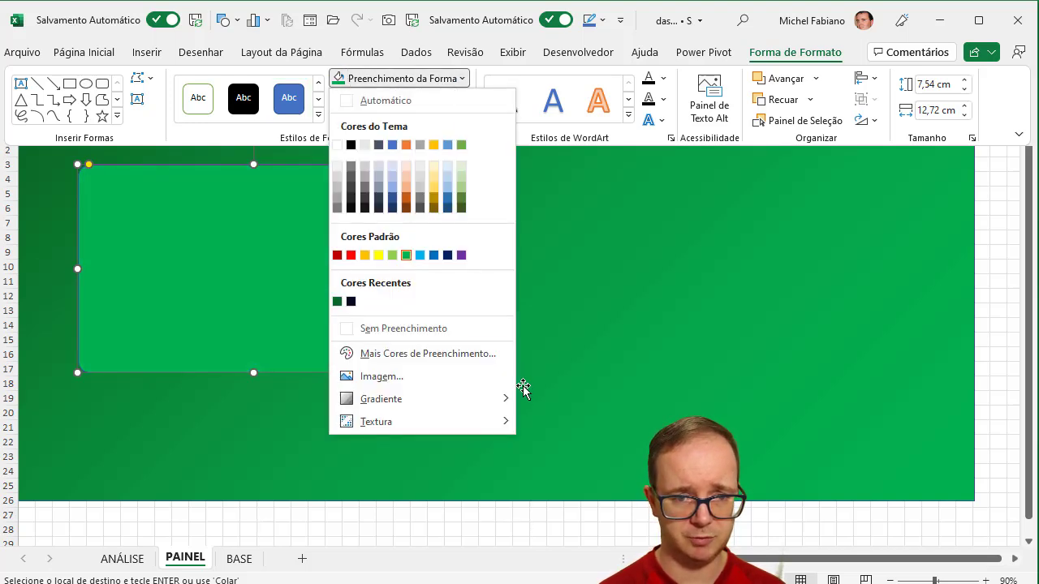
{"action": "mouse_move", "coordinate": [505, 399]}
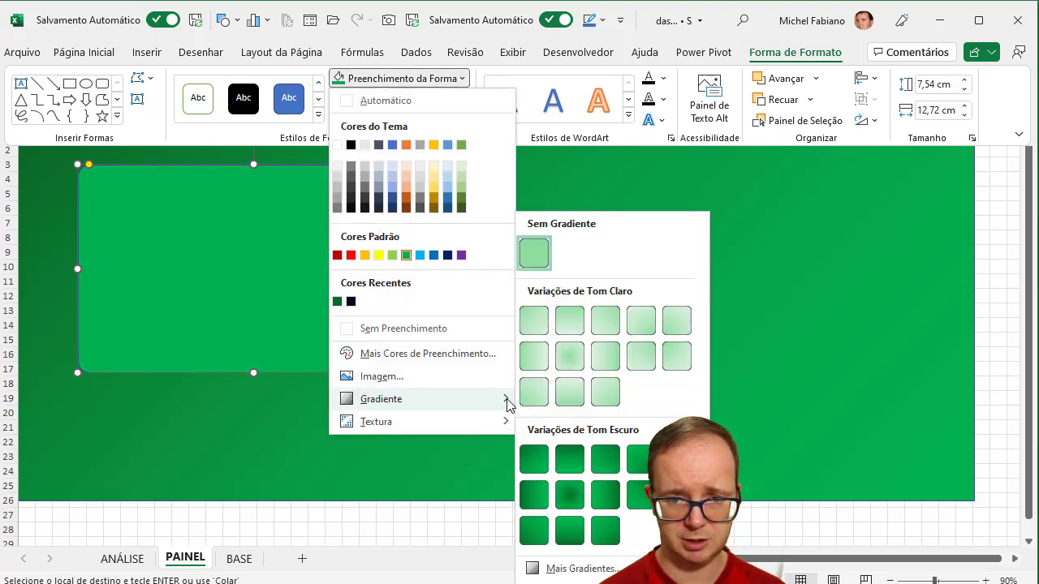
{"action": "left_click", "coordinate": [574, 462]}
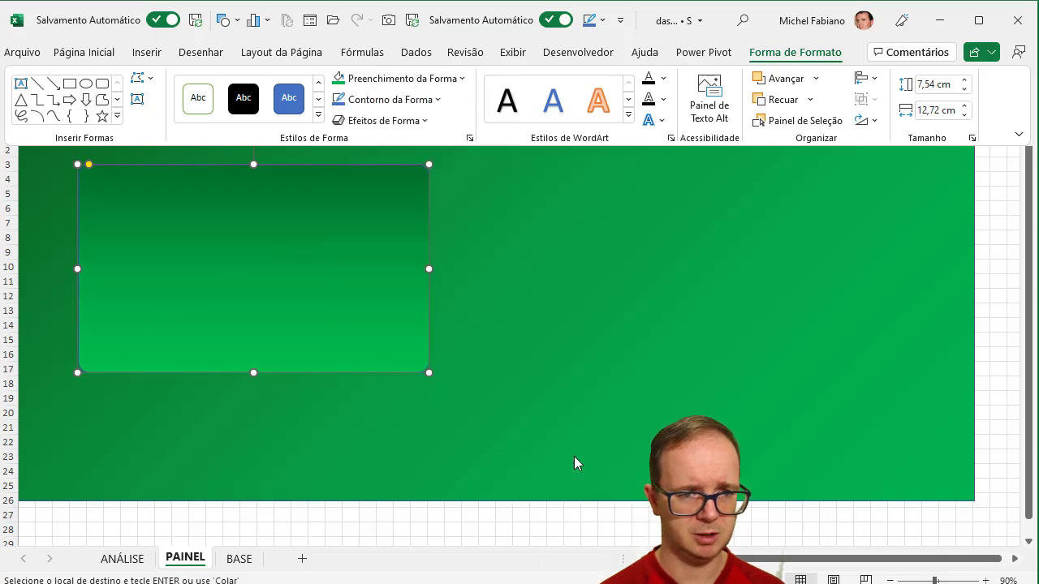
{"action": "left_click", "coordinate": [531, 442]}
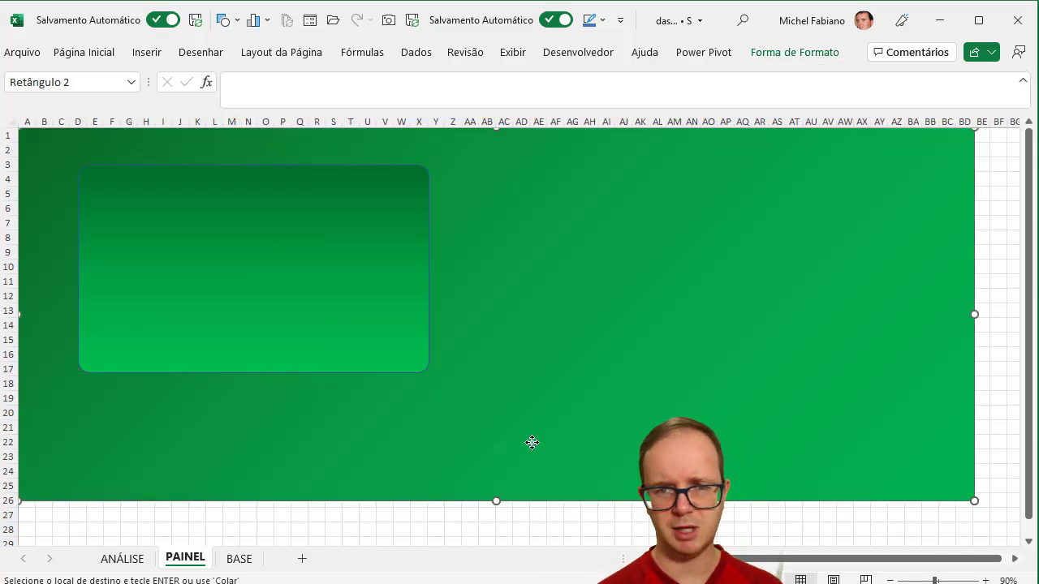
Remove the rounded rectangle's outline and move the shape to the middle of the green background
{"action": "left_click", "coordinate": [373, 313]}
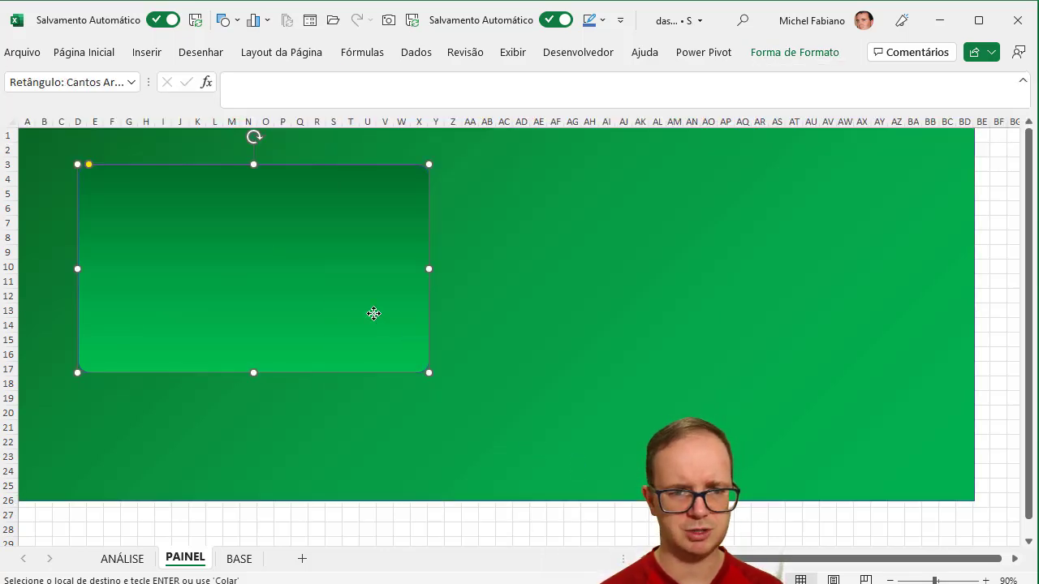
{"action": "left_click", "coordinate": [792, 52]}
{"action": "left_click", "coordinate": [438, 100]}
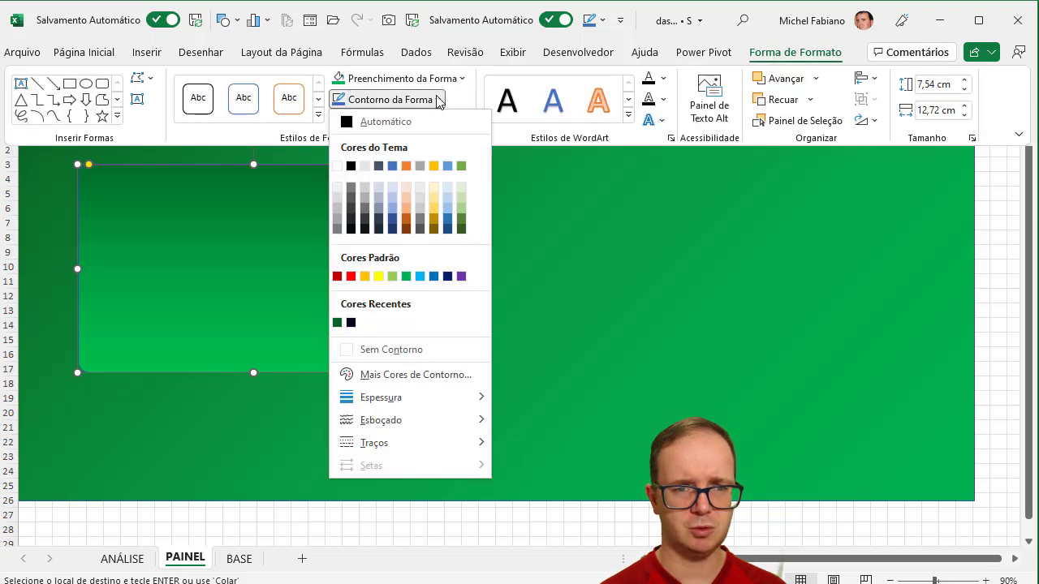
{"action": "left_click", "coordinate": [408, 354]}
{"action": "left_click_drag", "start_coordinate": [343, 322], "coordinate": [828, 325]}
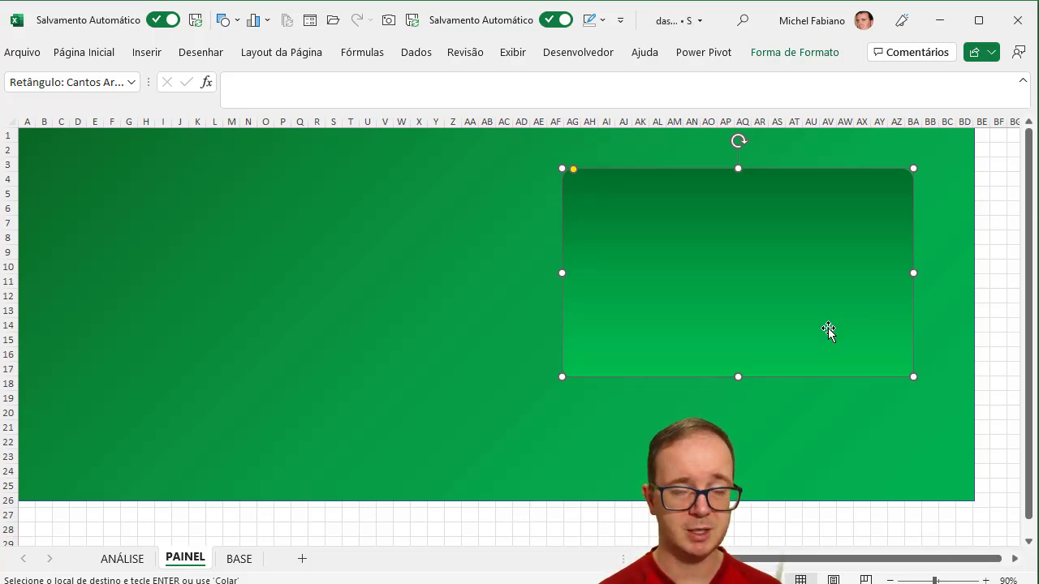
{"action": "left_click_drag", "start_coordinate": [828, 329], "coordinate": [562, 329]}
Move the Ano slicer from the ANÁLISE sheet to PAINEL, placing it near the background's upper-left corner
{"action": "left_click", "coordinate": [126, 562]}
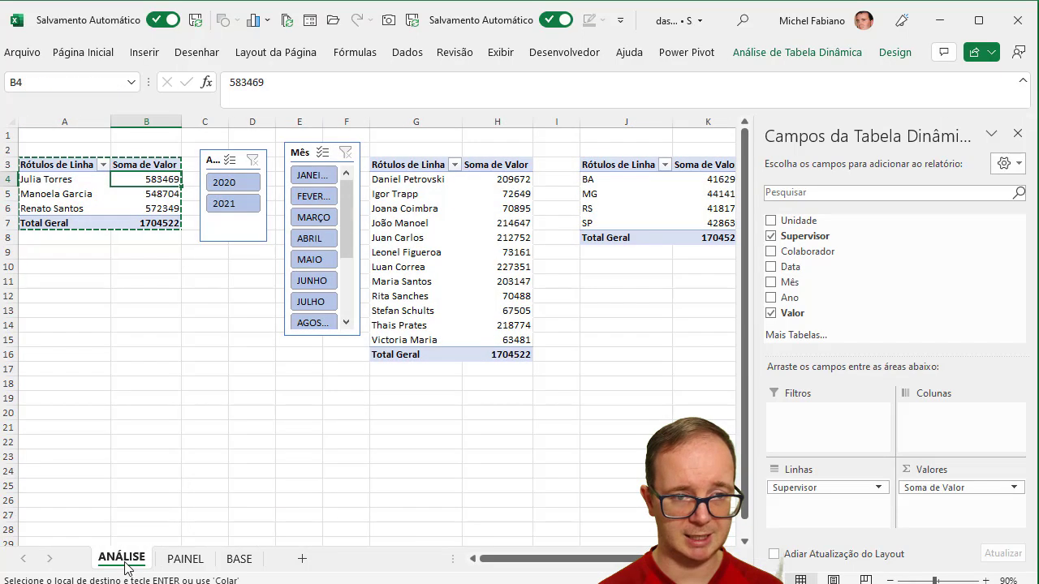
{"action": "left_click", "coordinate": [213, 162]}
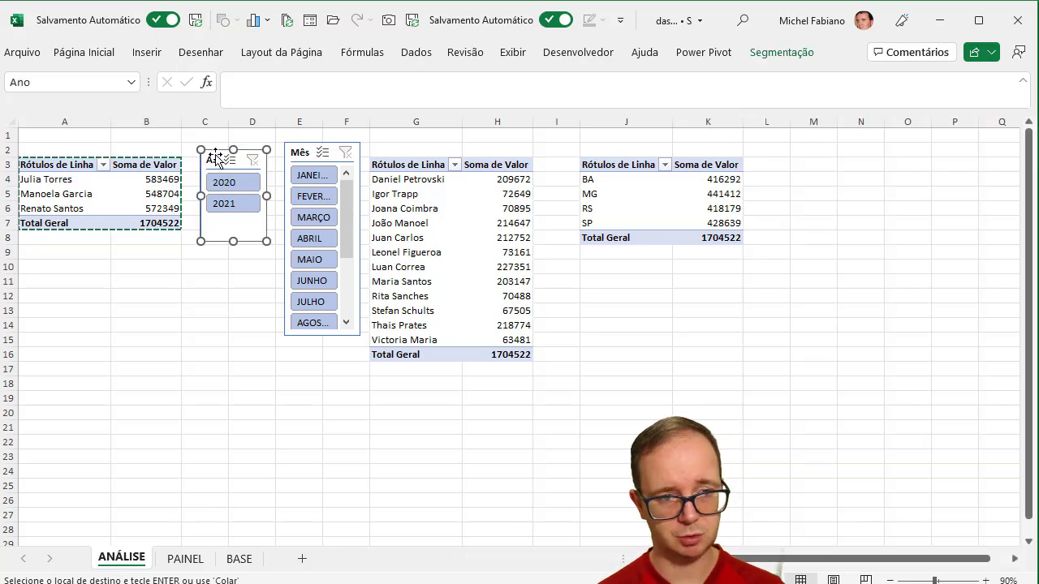
{"action": "key", "text": "Delete"}
{"action": "left_click", "coordinate": [186, 558]}
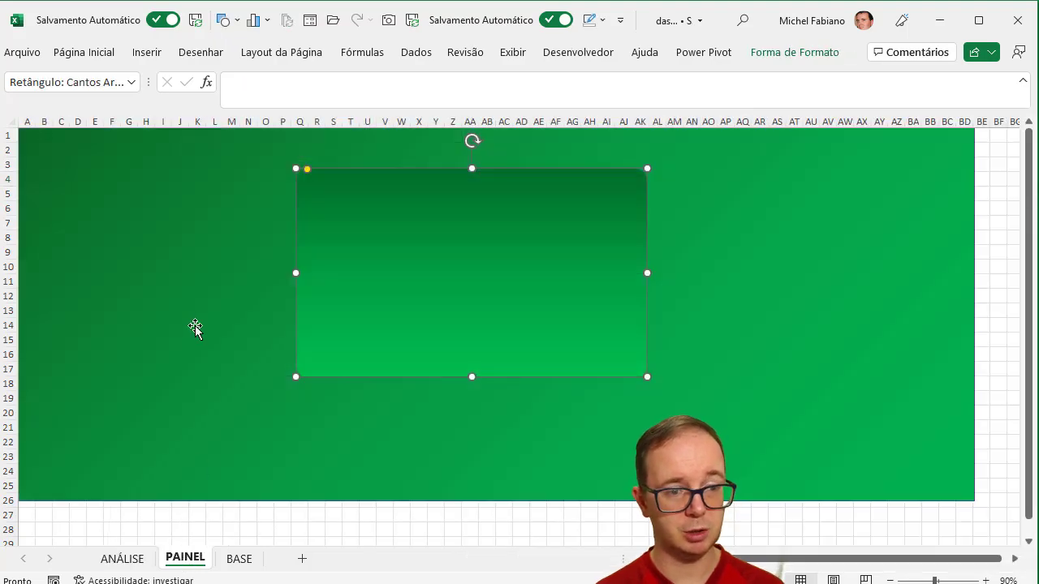
{"action": "left_click", "coordinate": [194, 324]}
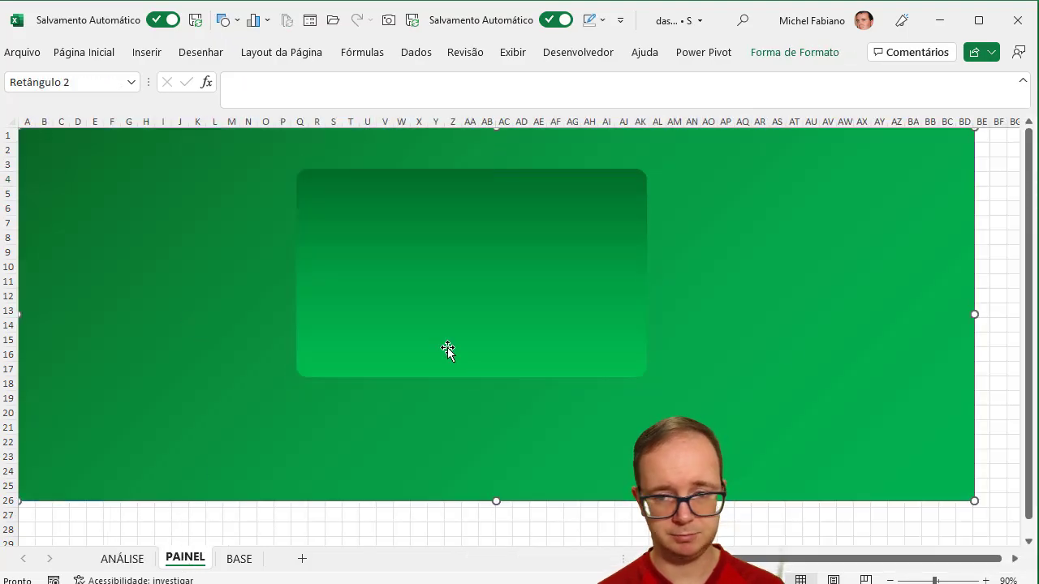
{"action": "left_click", "coordinate": [990, 233]}
{"action": "key", "text": "ctrl+v"}
{"action": "left_click_drag", "start_coordinate": [1000, 240], "coordinate": [48, 159]}
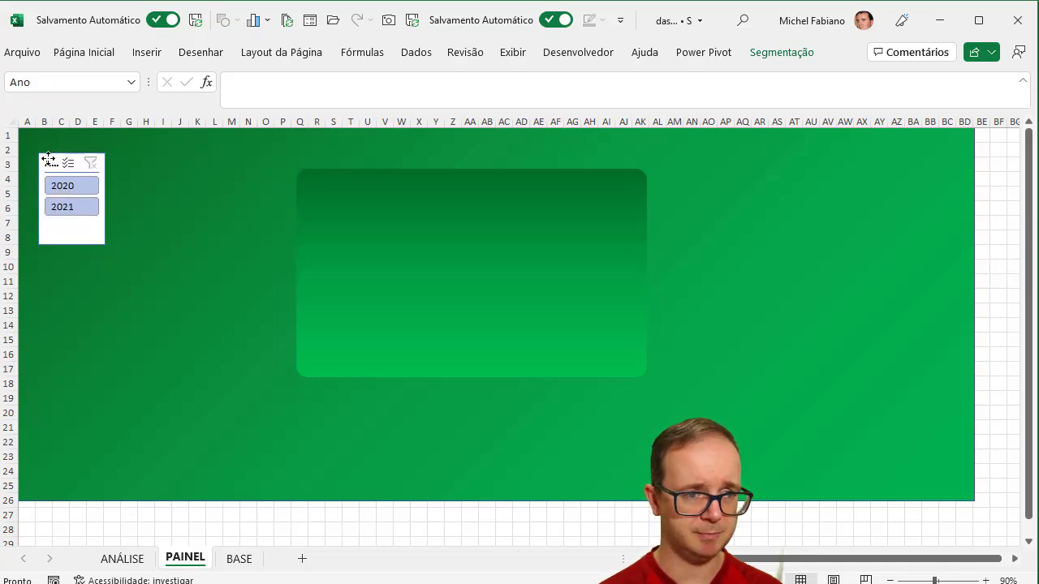
Move the Mês slicer from the ANÁLISE sheet to PAINEL, placing it directly below the Ano slicer
{"action": "left_click", "coordinate": [121, 559]}
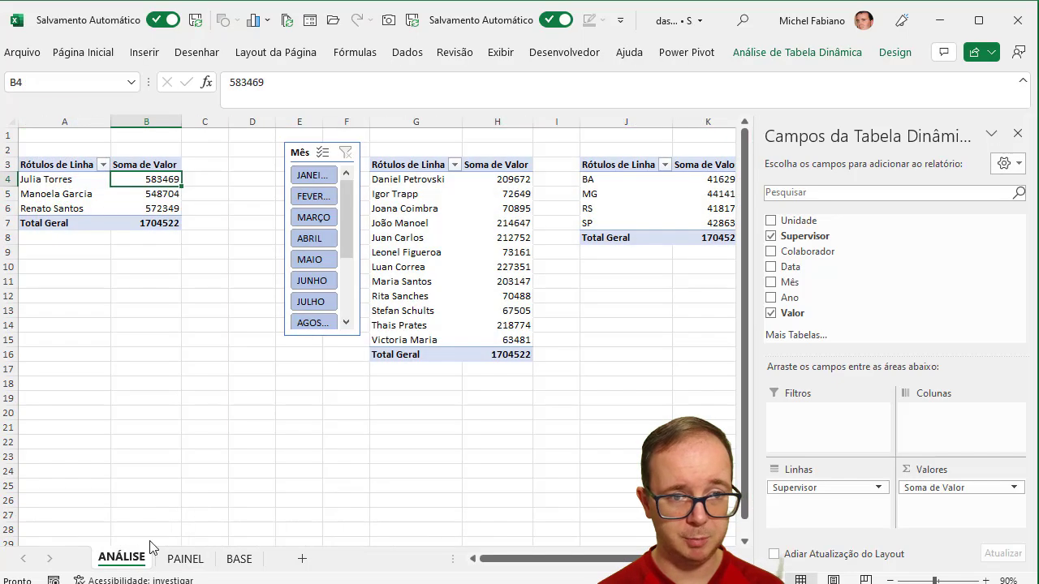
{"action": "left_click", "coordinate": [312, 144]}
{"action": "key", "text": "ctrl+x"}
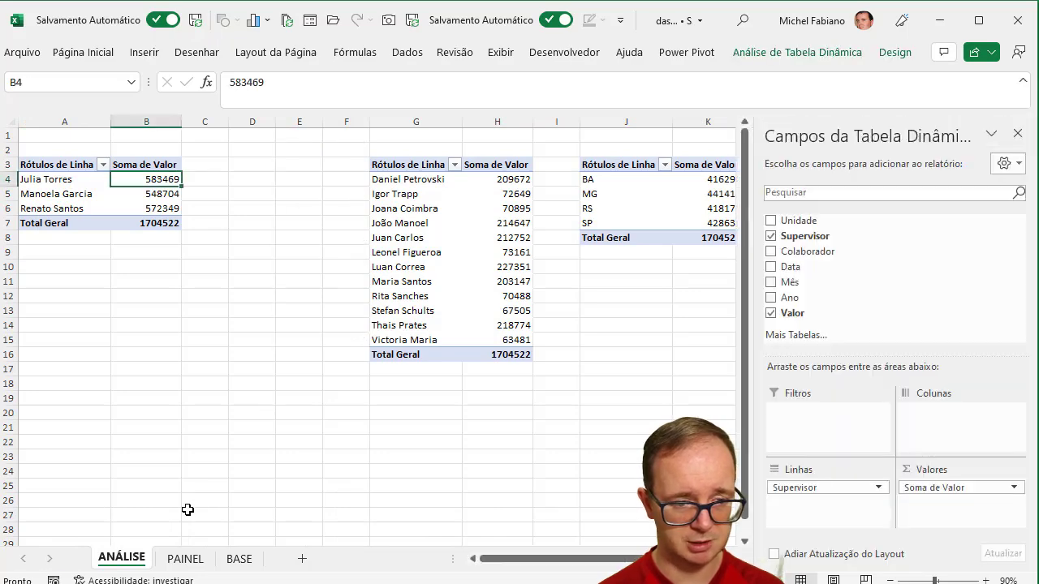
{"action": "left_click", "coordinate": [185, 558]}
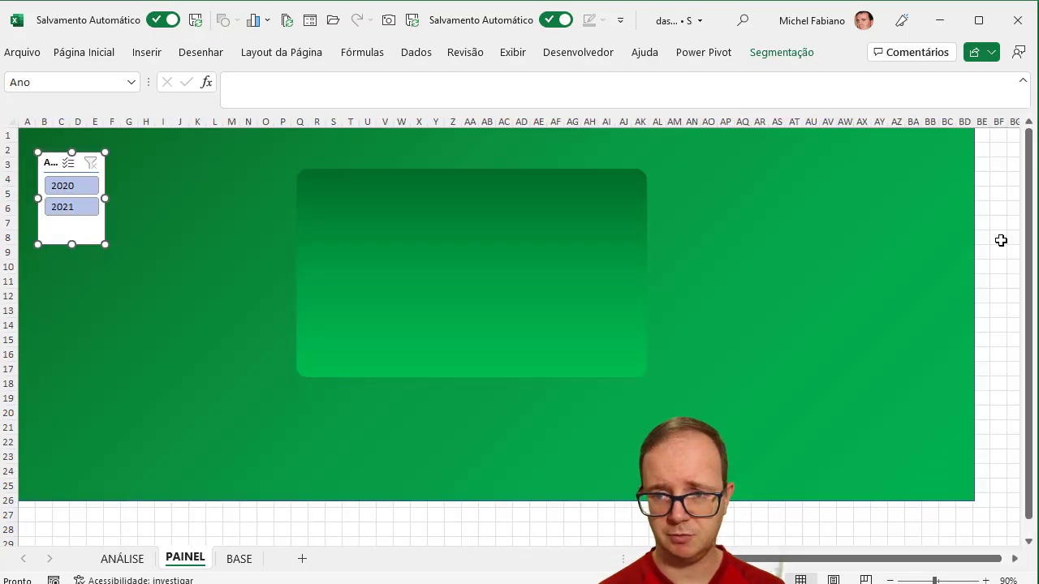
{"action": "key", "text": "ctrl+v"}
{"action": "left_click_drag", "start_coordinate": [1004, 240], "coordinate": [47, 260]}
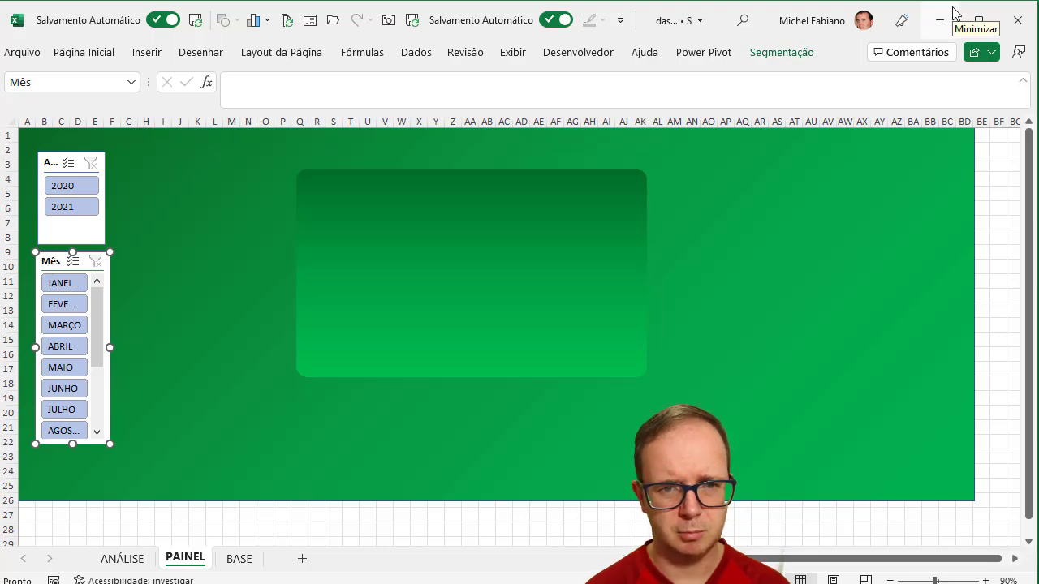
Bring up the rounded rectangle's detailed gradient fill settings and delete the middle gradient stop at 50%
{"action": "left_click", "coordinate": [501, 224]}
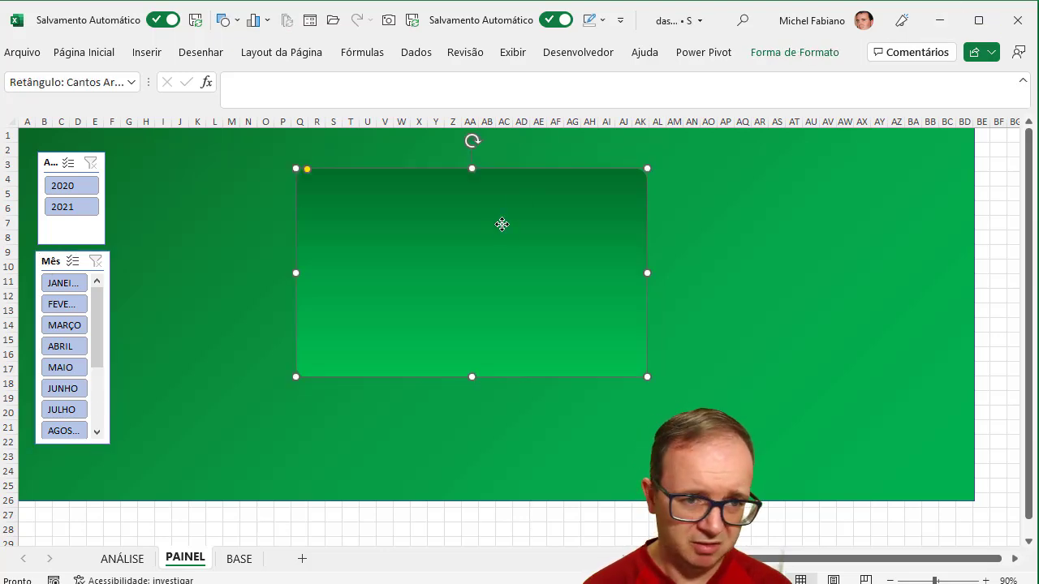
{"action": "left_click", "coordinate": [802, 58]}
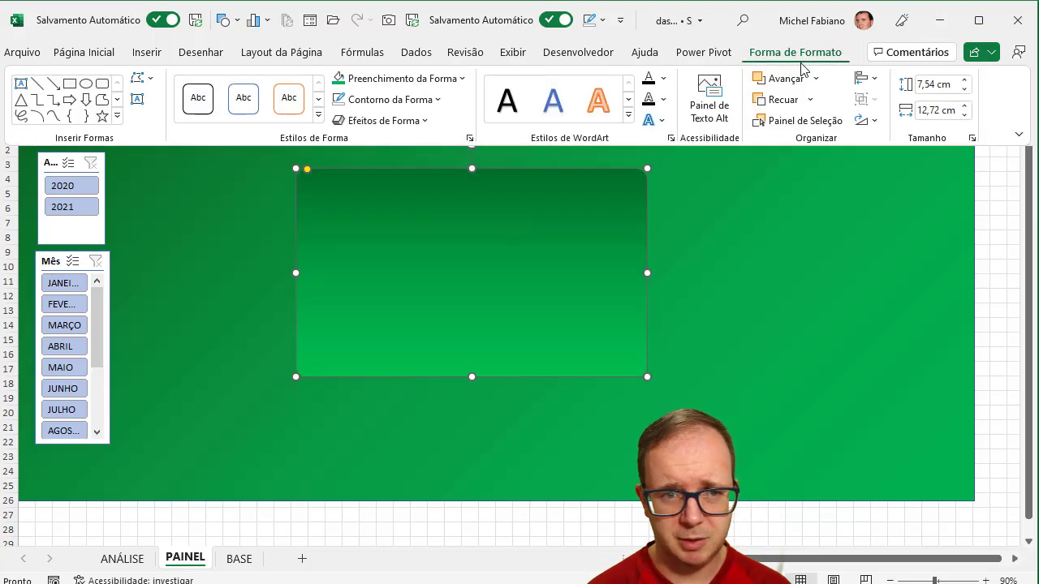
{"action": "left_click", "coordinate": [457, 80]}
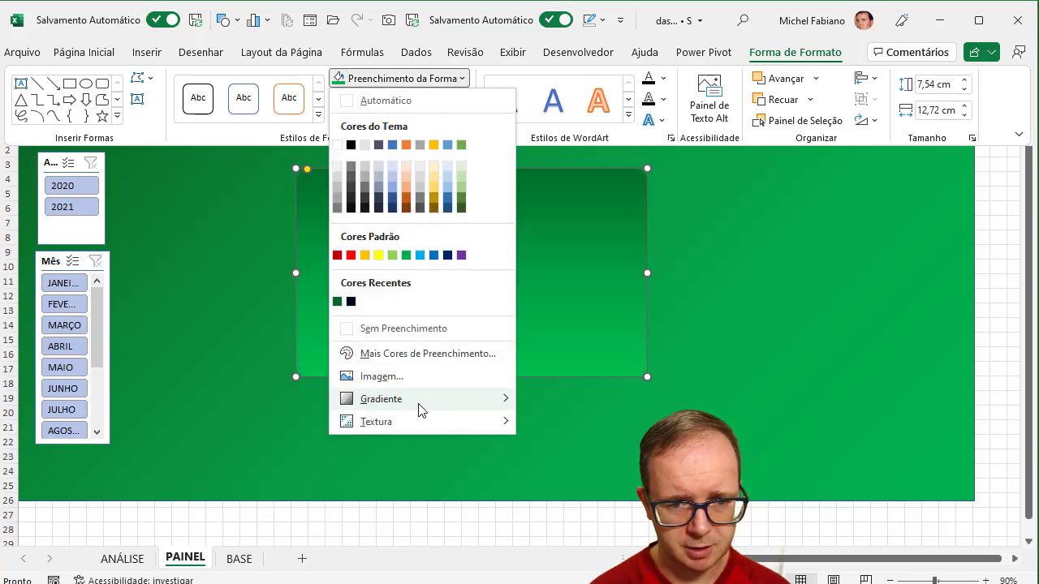
{"action": "mouse_move", "coordinate": [421, 410]}
{"action": "left_click", "coordinate": [560, 569]}
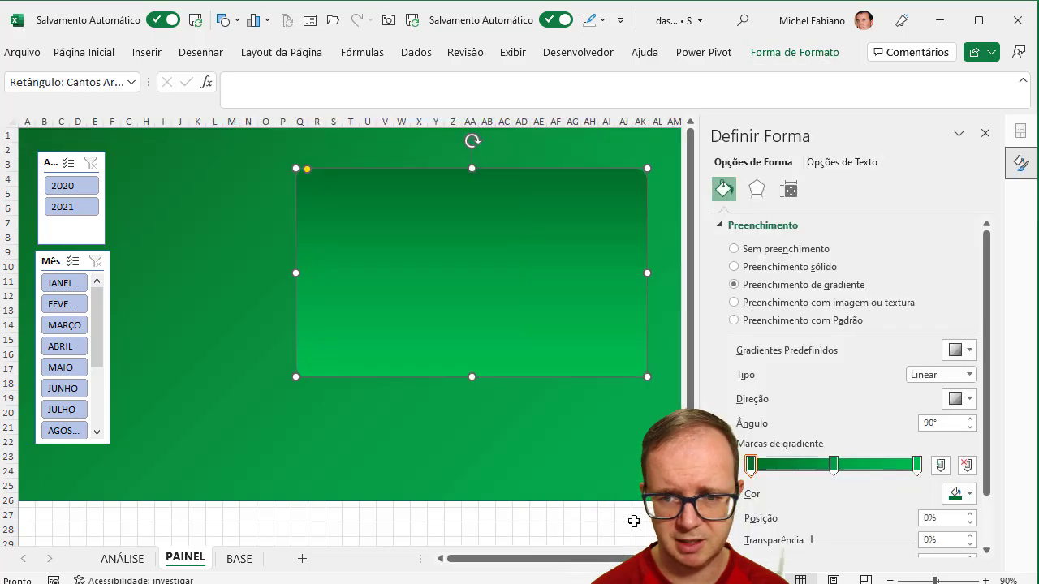
{"action": "left_click", "coordinate": [834, 464]}
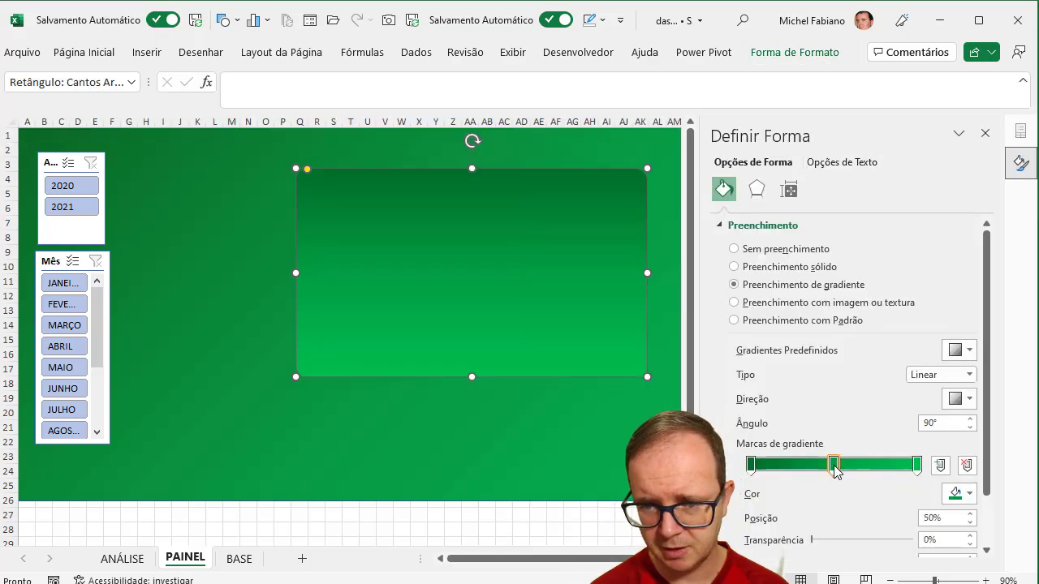
{"action": "left_click", "coordinate": [966, 466]}
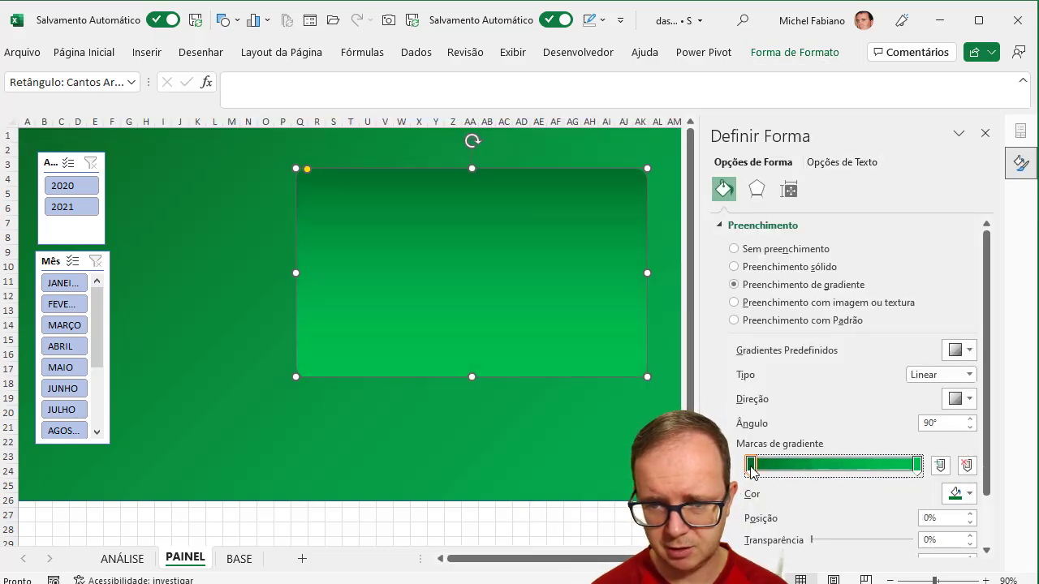
Recolour the rounded rectangle's gradient with standard green on the first stop and custom green #00DE5F on the last, and close the formatting pane
{"action": "left_click", "coordinate": [959, 494]}
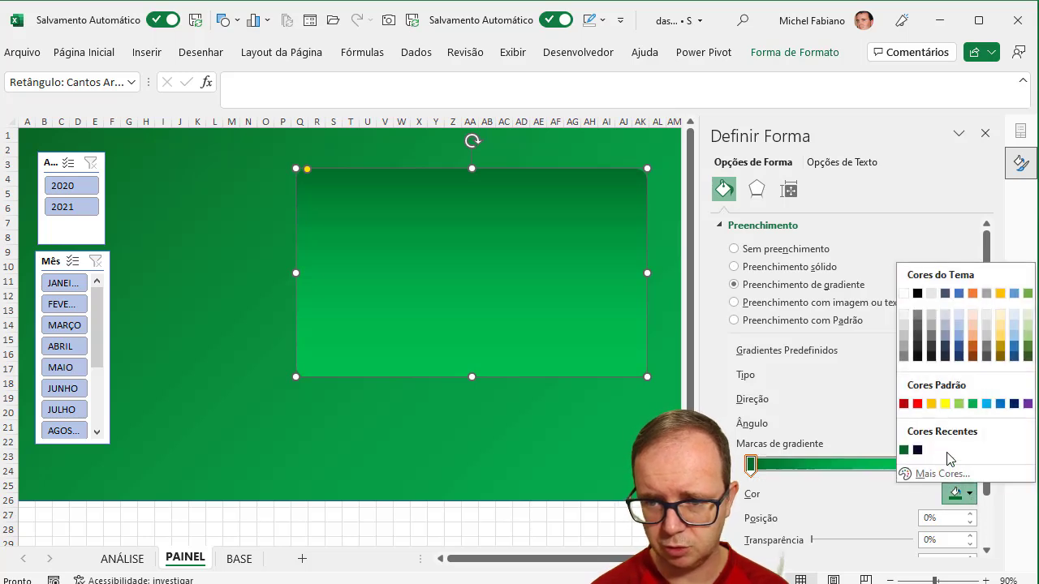
{"action": "left_click", "coordinate": [973, 404]}
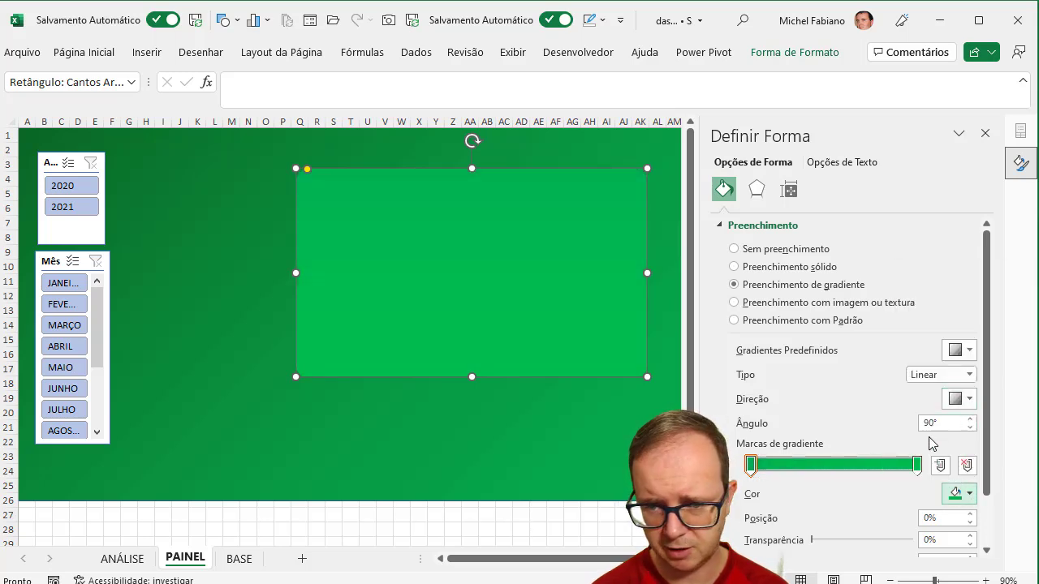
{"action": "left_click", "coordinate": [915, 466]}
{"action": "left_click", "coordinate": [969, 493]}
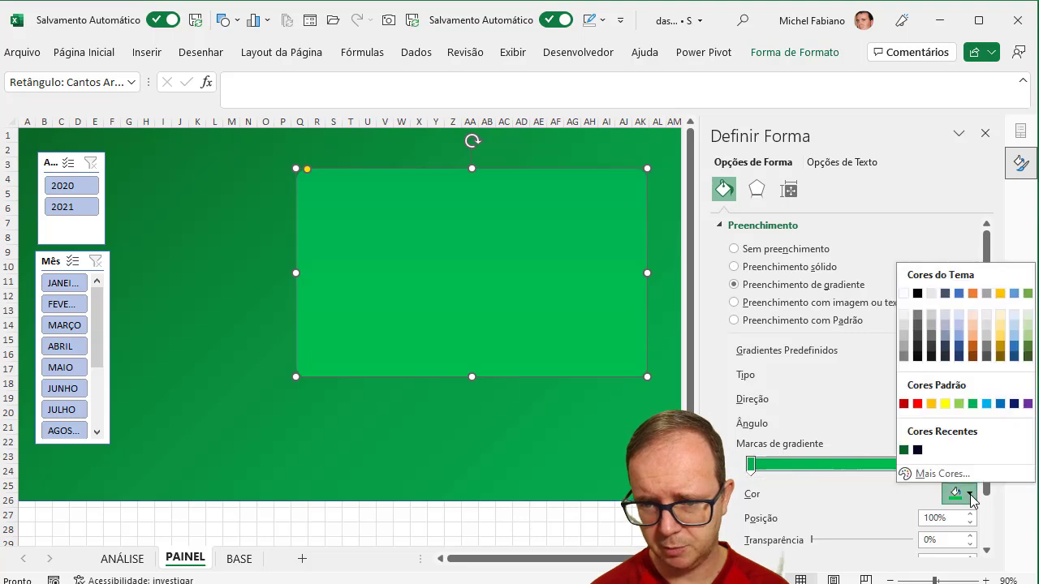
{"action": "left_click", "coordinate": [941, 474]}
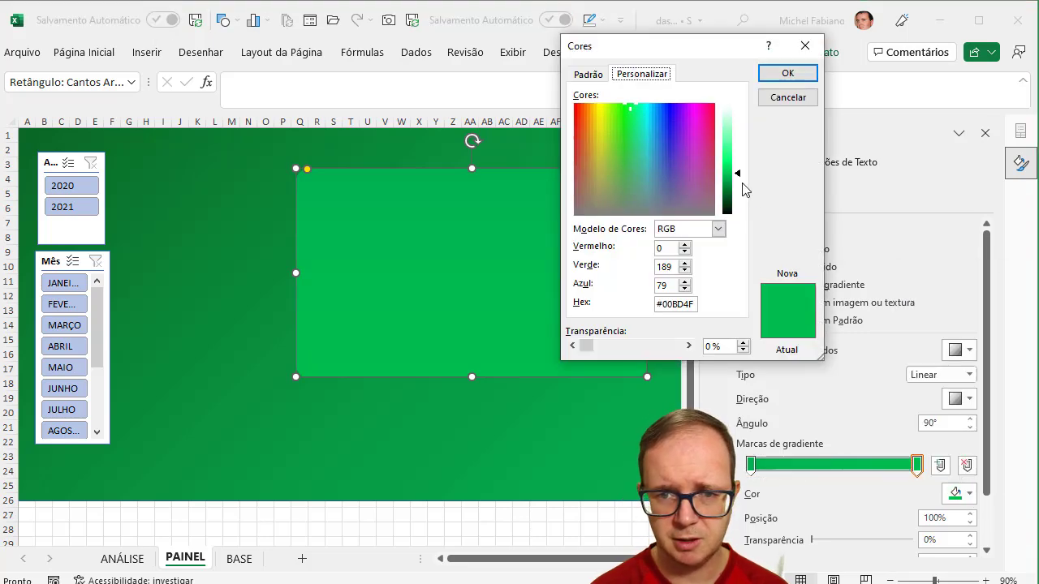
{"action": "left_click_drag", "start_coordinate": [739, 175], "coordinate": [739, 171]}
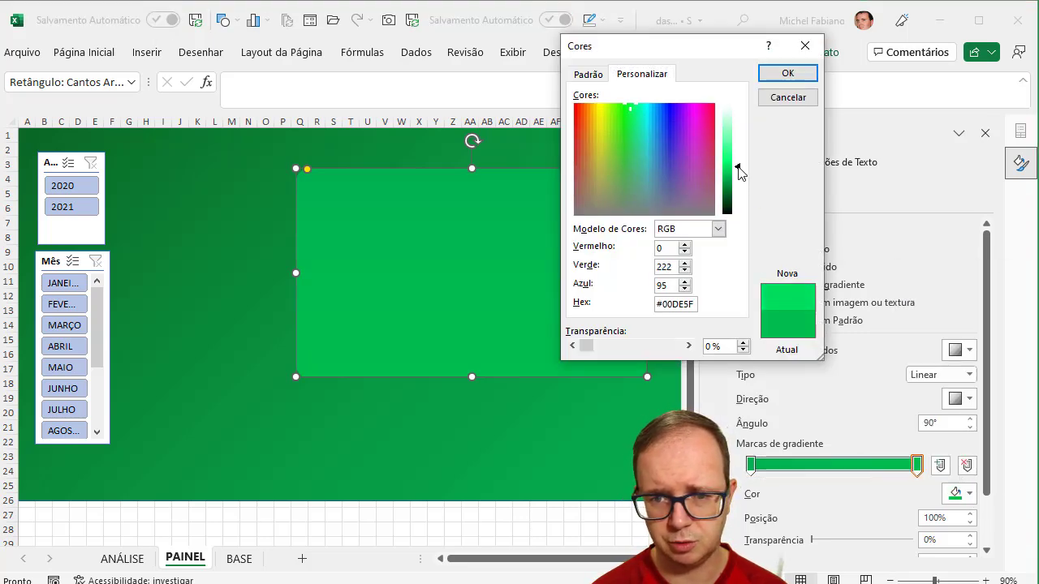
{"action": "left_click", "coordinate": [781, 74]}
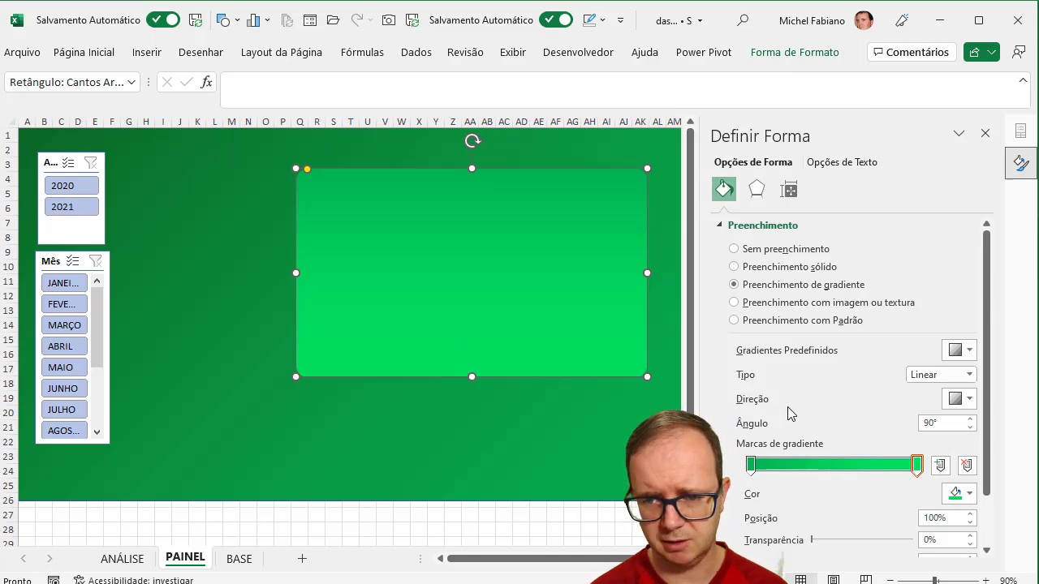
{"action": "left_click", "coordinate": [986, 134]}
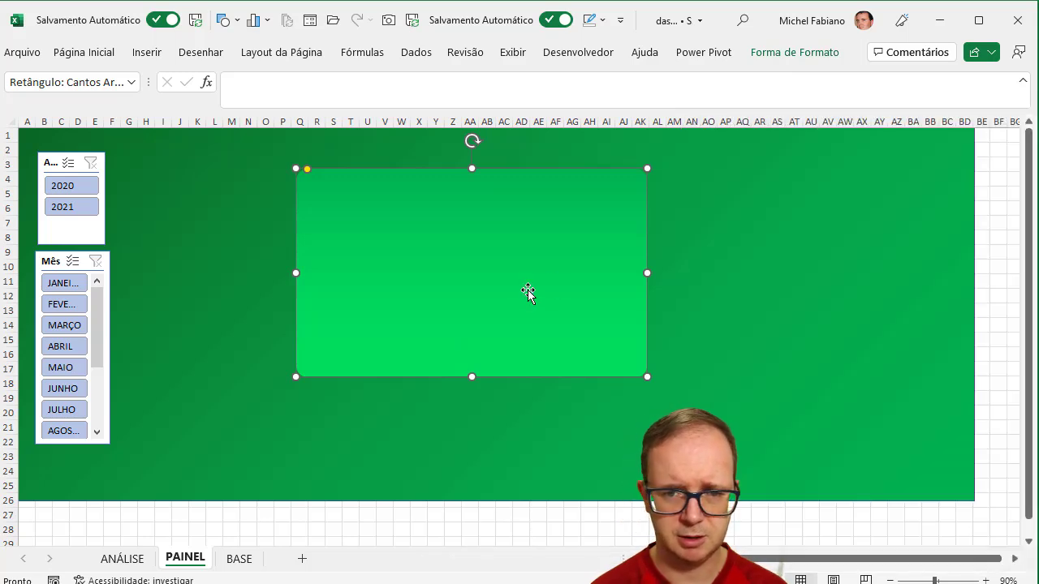
Move the rounded rectangle to the right part of the green background and apply the centred outer shadow to it
{"action": "left_click_drag", "start_coordinate": [560, 271], "coordinate": [856, 280]}
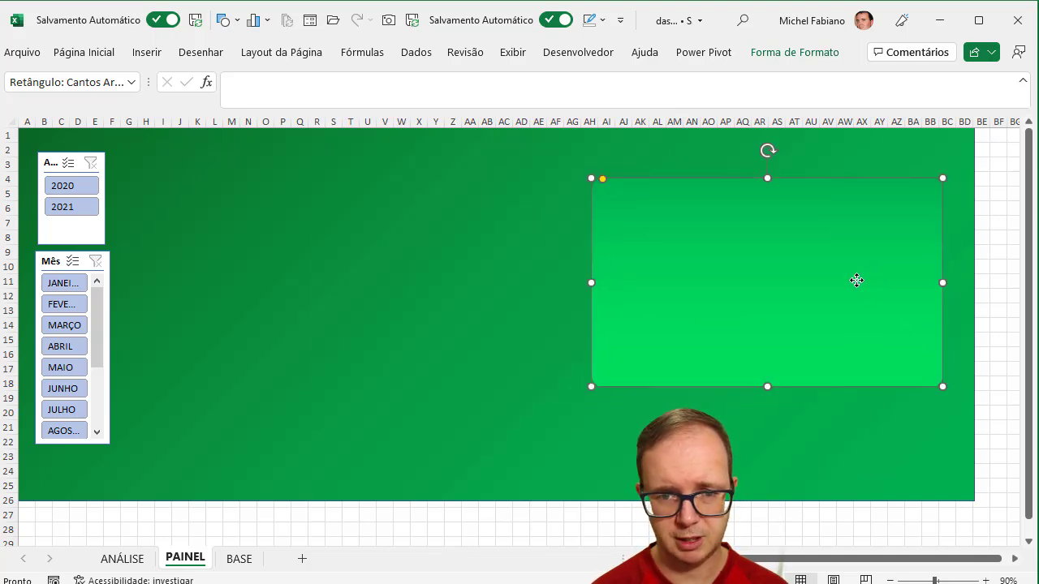
{"action": "left_click", "coordinate": [778, 54]}
{"action": "left_click", "coordinate": [425, 121]}
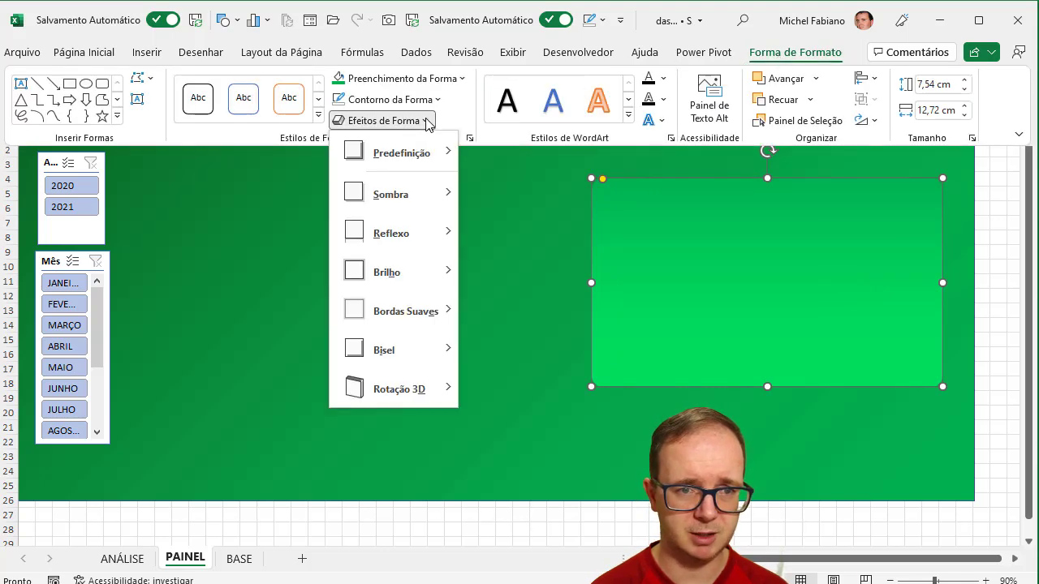
{"action": "mouse_move", "coordinate": [431, 194]}
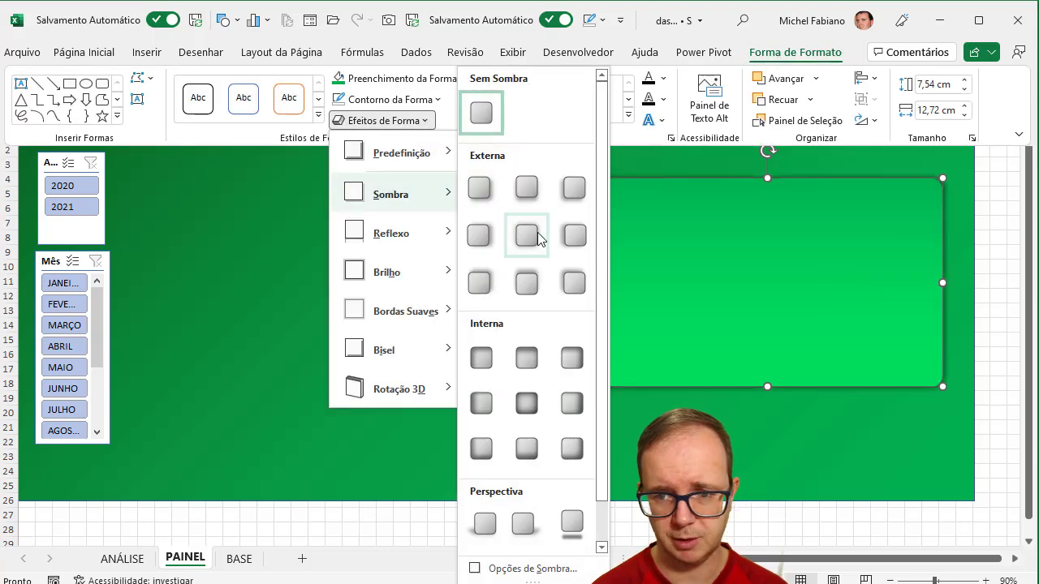
{"action": "left_click", "coordinate": [538, 237]}
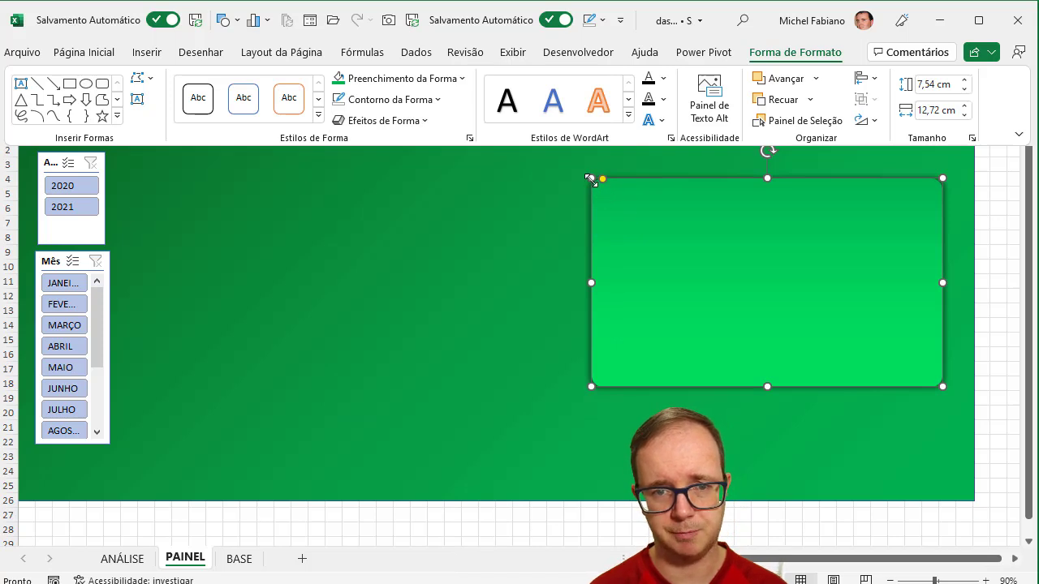
{"action": "left_click", "coordinate": [616, 198]}
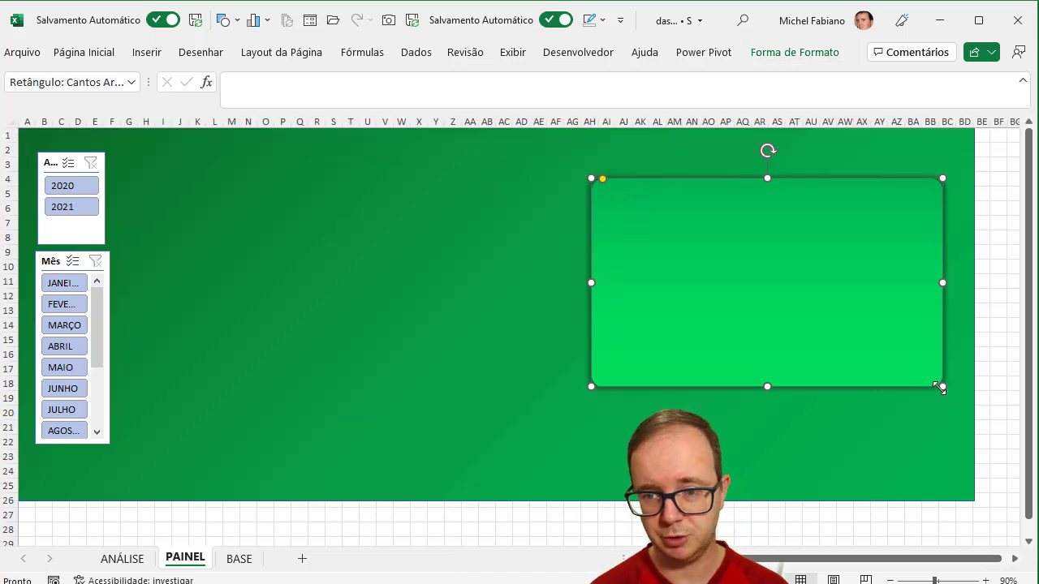
Shorten the rounded panel to about row 16 and make a copy into a wide, thin banner across rows 1 to 3
{"action": "left_click_drag", "start_coordinate": [942, 388], "coordinate": [940, 354]}
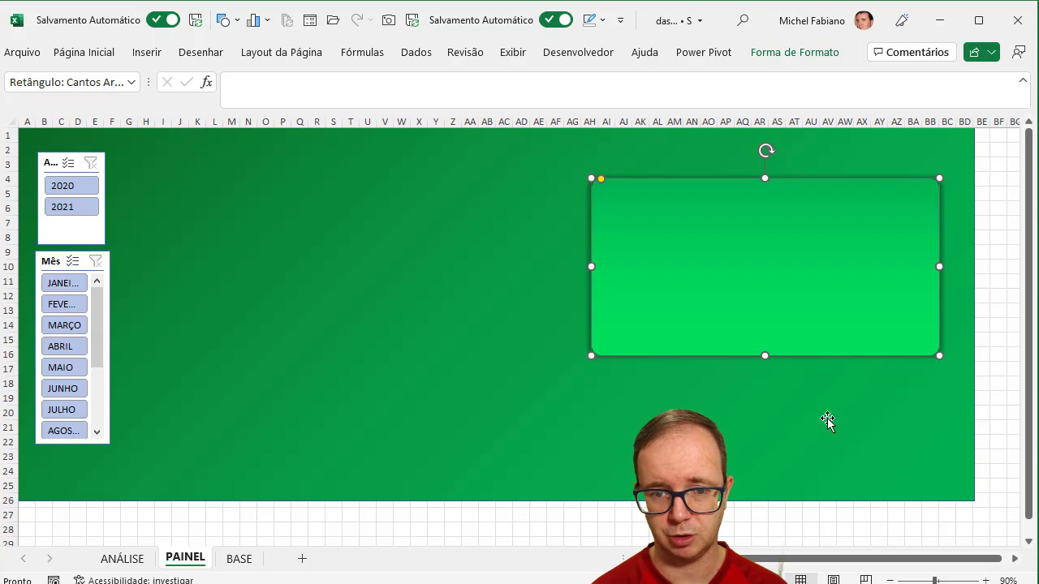
{"action": "left_click", "coordinate": [824, 418]}
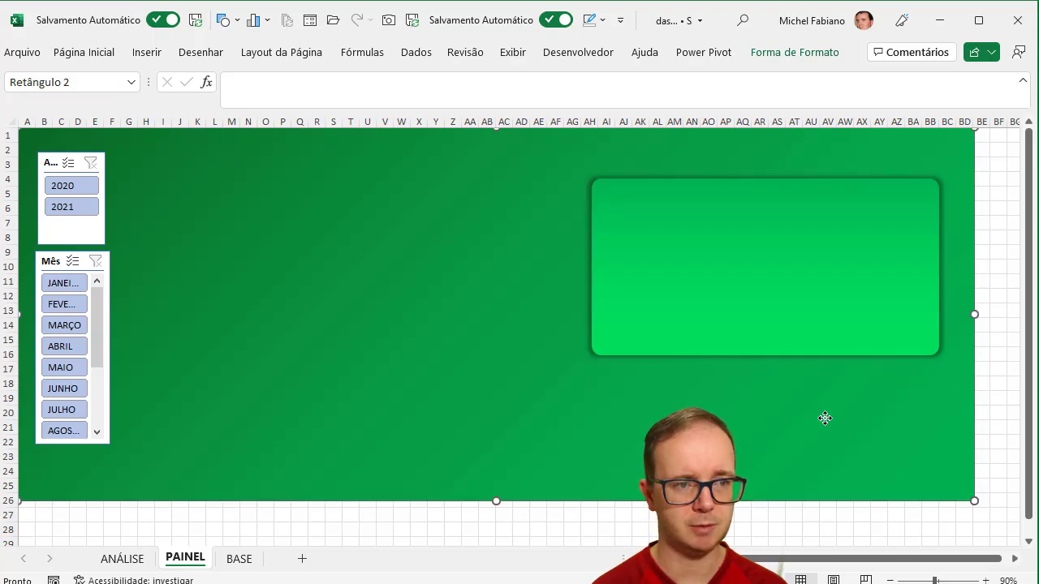
{"action": "left_click", "coordinate": [774, 322]}
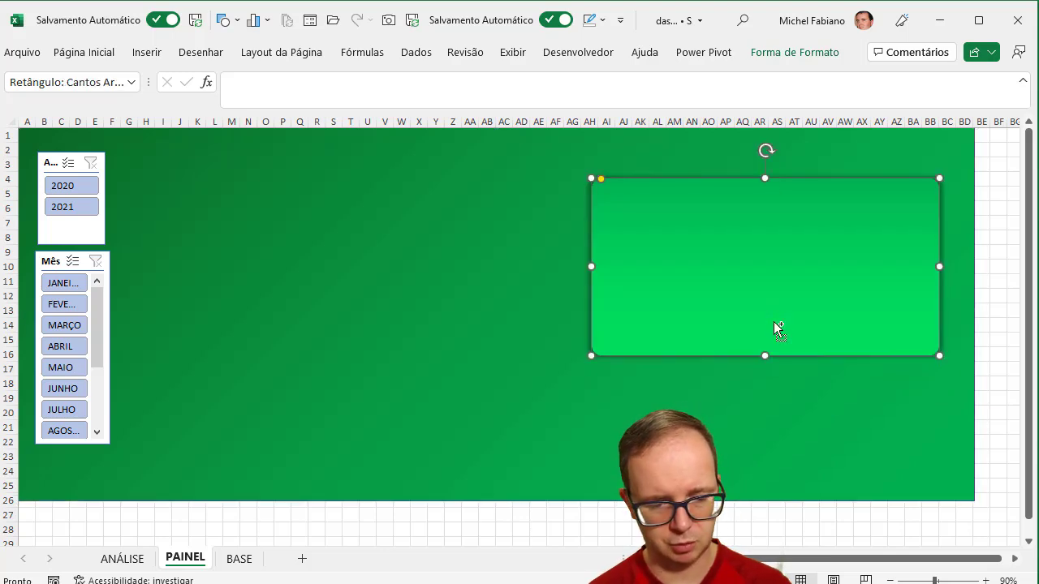
{"action": "key", "text": "ctrl+d"}
{"action": "left_click_drag", "start_coordinate": [773, 321], "coordinate": [774, 264]}
{"action": "left_click_drag", "start_coordinate": [779, 309], "coordinate": [763, 174]}
{"action": "left_click_drag", "start_coordinate": [601, 153], "coordinate": [58, 140]}
{"action": "left_click_drag", "start_coordinate": [682, 269], "coordinate": [692, 282]}
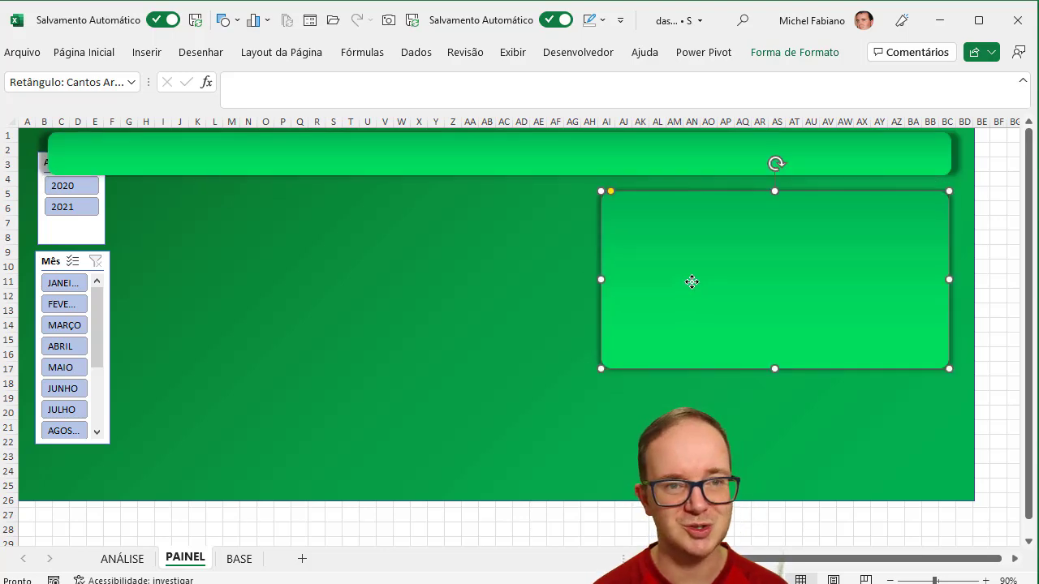
Move the Ano slicer below the banner and duplicate the rounded panel into a two-by-two grid of four beside the slicers
{"action": "left_click_drag", "start_coordinate": [44, 238], "coordinate": [52, 263]}
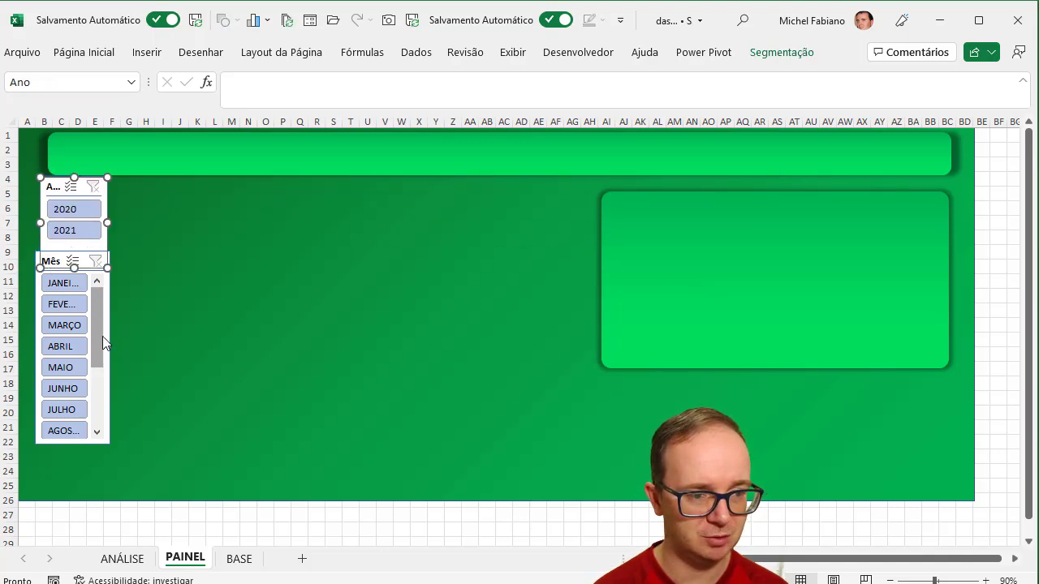
{"action": "left_click", "coordinate": [682, 303]}
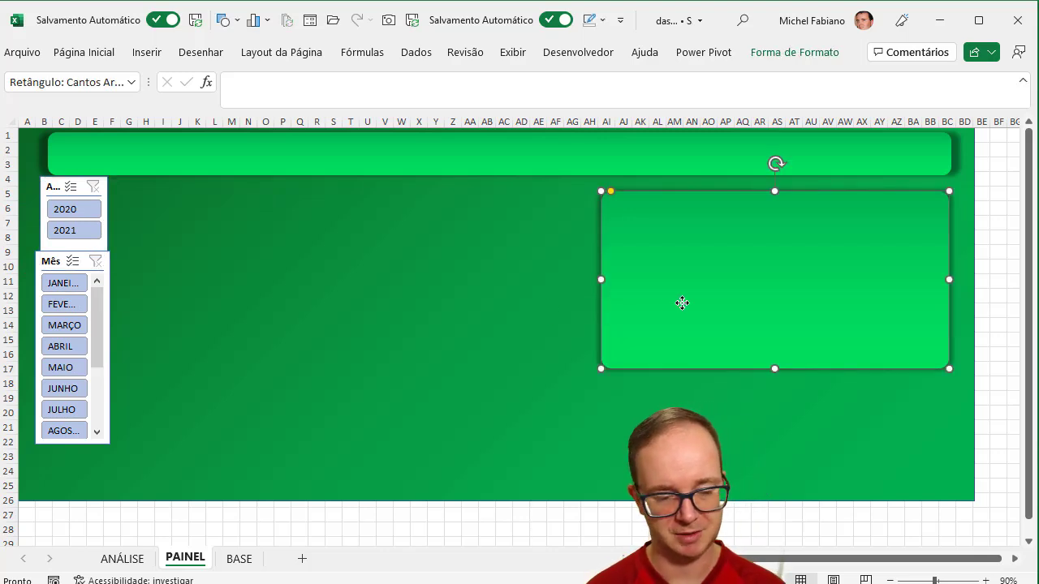
{"action": "left_click_drag", "start_coordinate": [710, 306], "coordinate": [216, 292]}
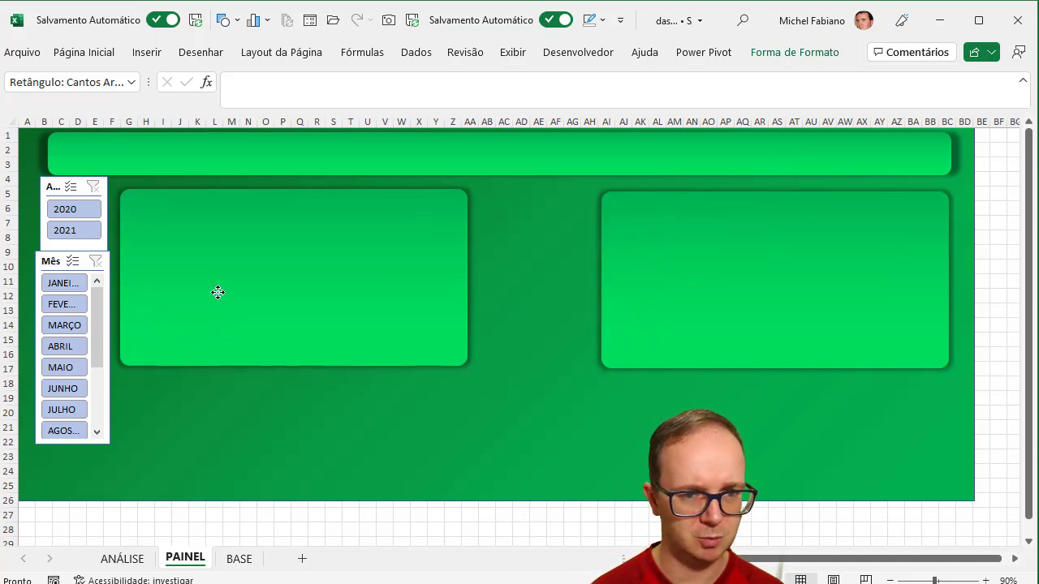
{"action": "key", "text": "ctrl+d"}
{"action": "left_click", "coordinate": [372, 303]}
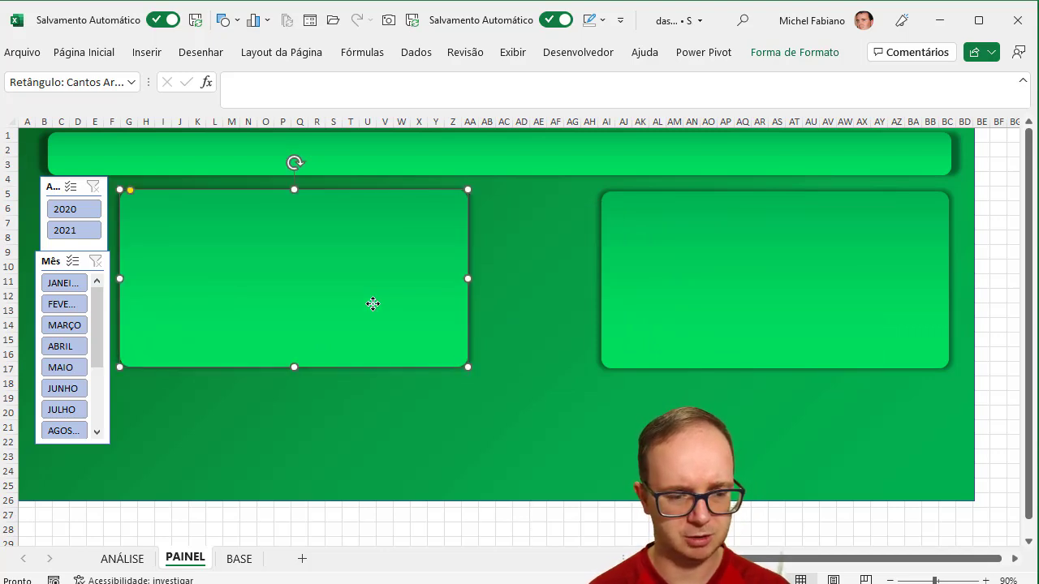
{"action": "key", "text": "ctrl+d"}
{"action": "left_click_drag", "start_coordinate": [372, 303], "coordinate": [360, 476]}
{"action": "left_click_drag", "start_coordinate": [789, 344], "coordinate": [674, 522]}
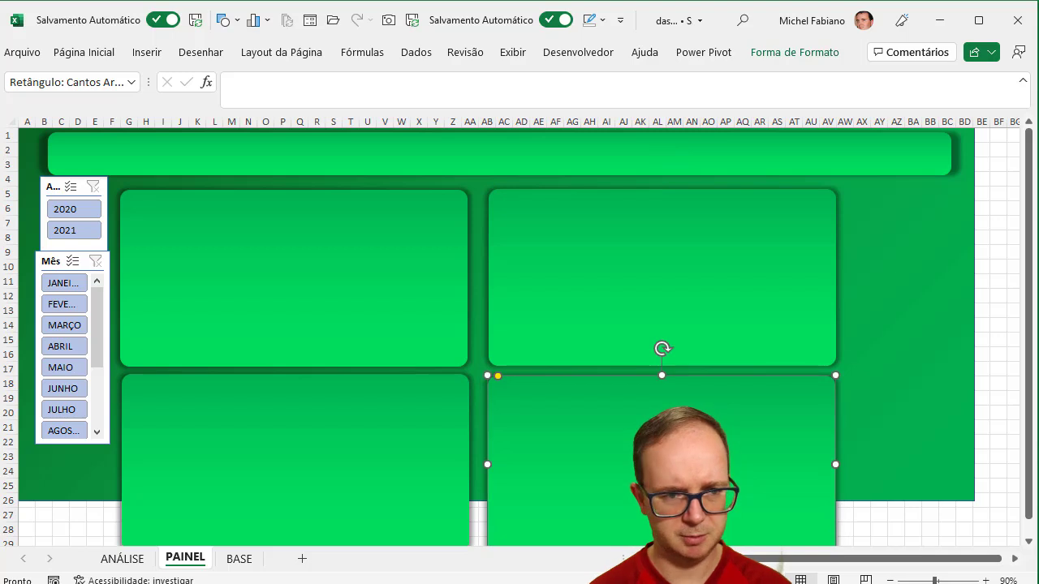
Duplicate the upper-right panel and reshape the copy into a narrow, tall panel along the background's right edge, spanning both panel rows
{"action": "right_click", "coordinate": [775, 252]}
{"action": "left_click", "coordinate": [711, 268]}
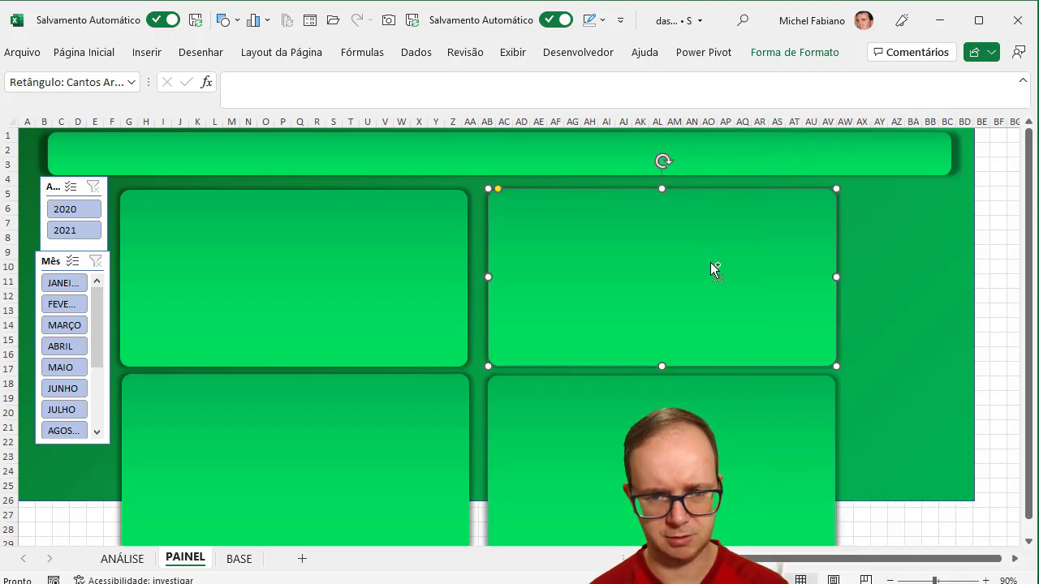
{"action": "key", "text": "ctrl+d"}
{"action": "left_click_drag", "start_coordinate": [711, 268], "coordinate": [850, 268]}
{"action": "key", "text": "Delete"}
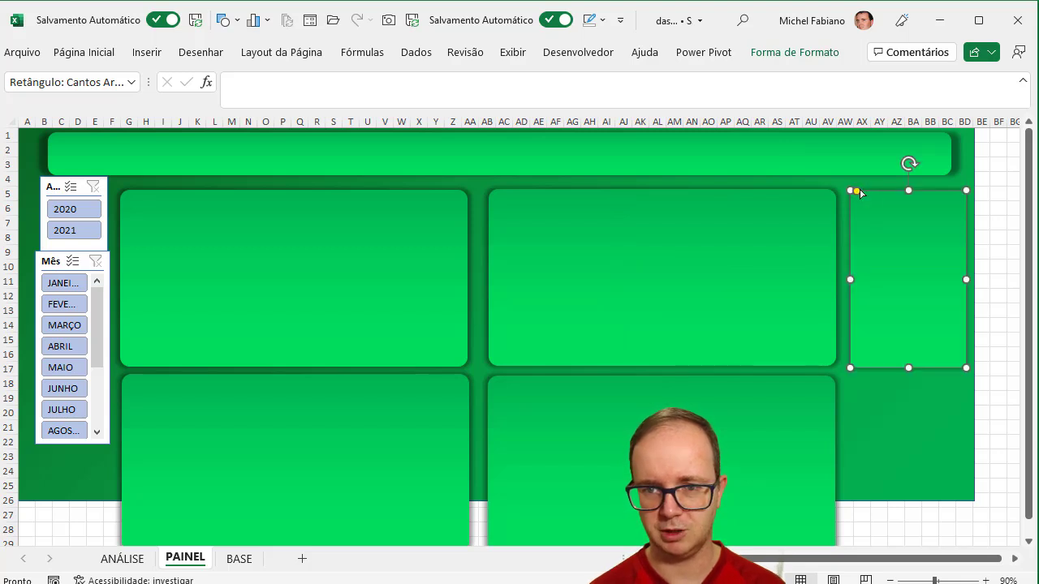
{"action": "key", "text": "Delete"}
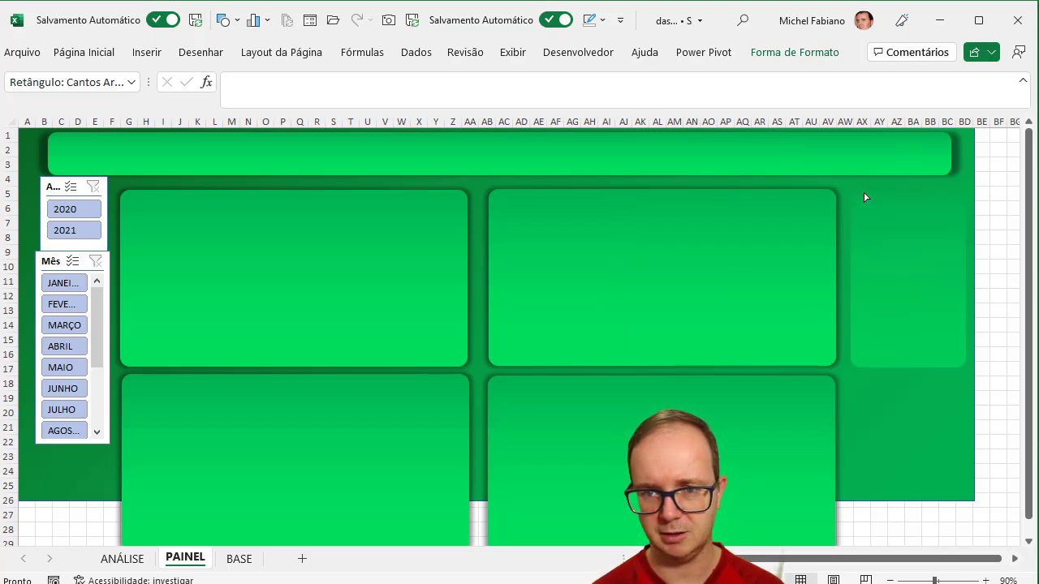
{"action": "key", "text": "ctrl+z"}
{"action": "left_click_drag", "start_coordinate": [908, 368], "coordinate": [906, 539]}
{"action": "left_click_drag", "start_coordinate": [907, 443], "coordinate": [907, 449]}
Extend the green background rectangle down to row 31 so it covers the area behind all panels, and deselect the shapes
{"action": "left_click", "coordinate": [102, 386]}
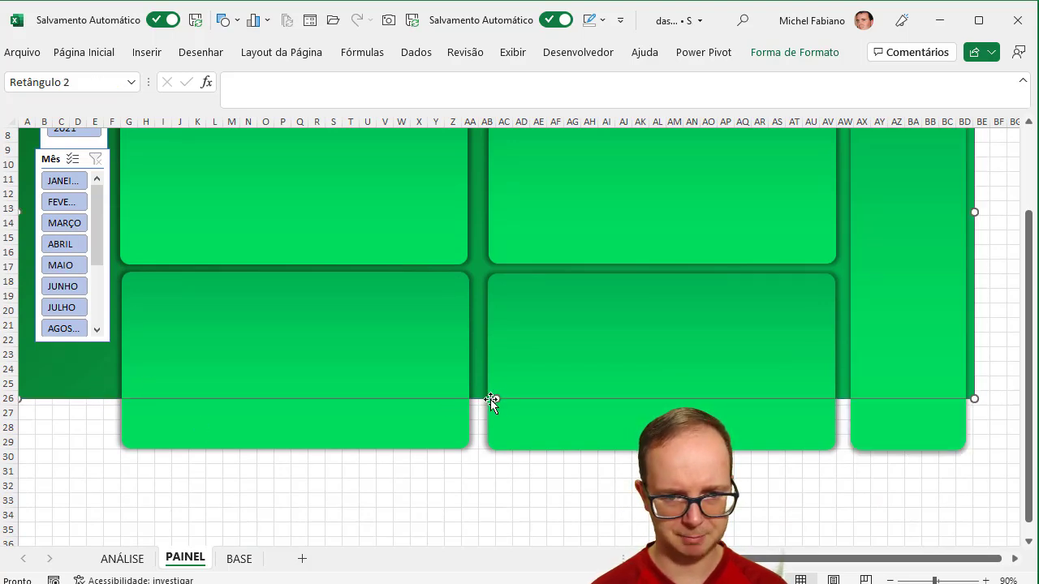
{"action": "left_click_drag", "start_coordinate": [494, 399], "coordinate": [492, 478]}
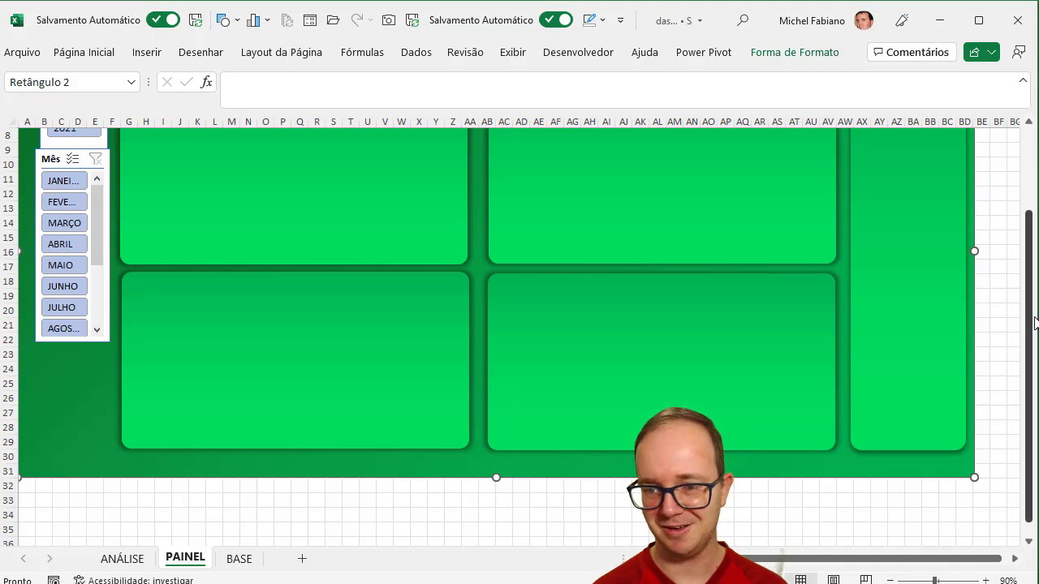
{"action": "left_click_drag", "start_coordinate": [1030, 323], "coordinate": [1013, 200]}
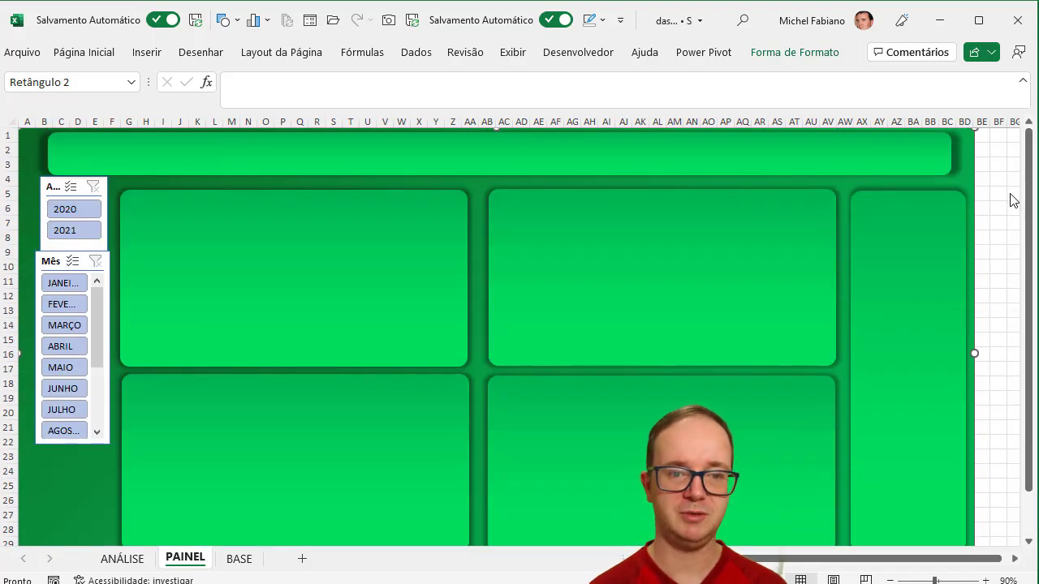
{"action": "right_click", "coordinate": [712, 239]}
{"action": "key", "text": "Escape"}
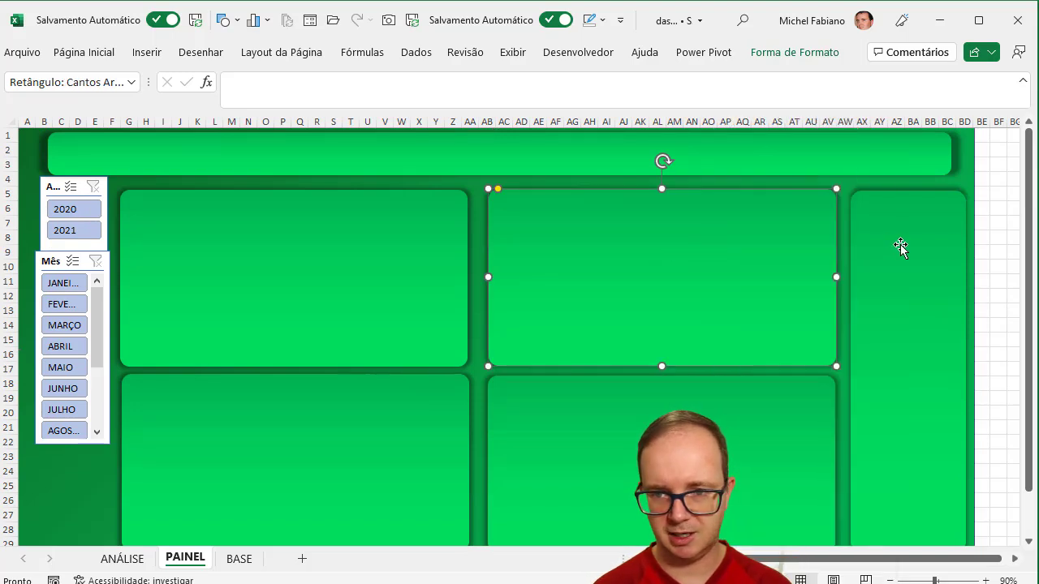
{"action": "left_click", "coordinate": [1006, 241]}
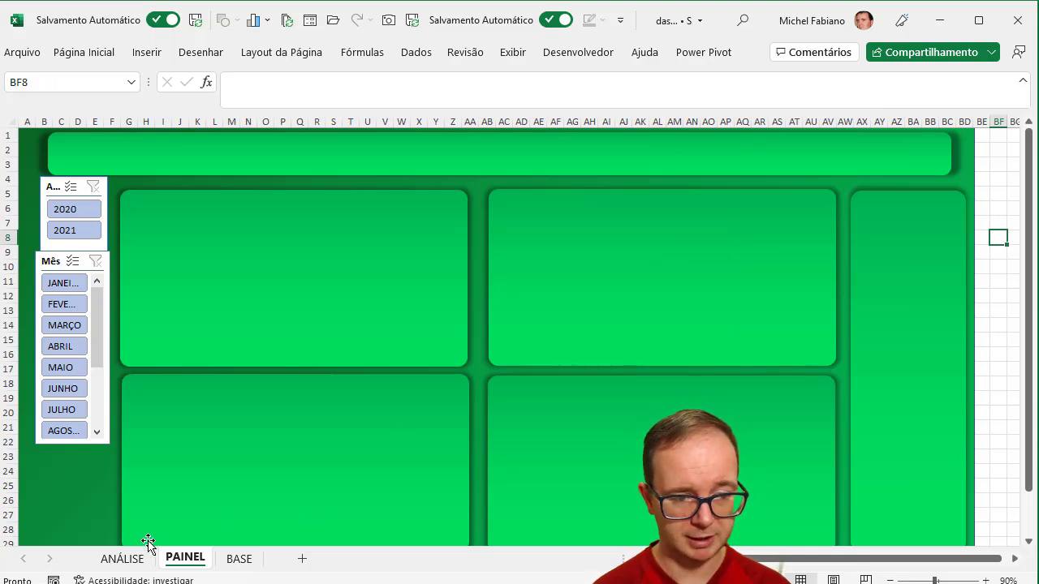
On the ANÁLISE sheet, format column B with the supervisors' totals as Moeda with 2 decimal places and the R$ symbol
{"action": "left_click", "coordinate": [122, 558]}
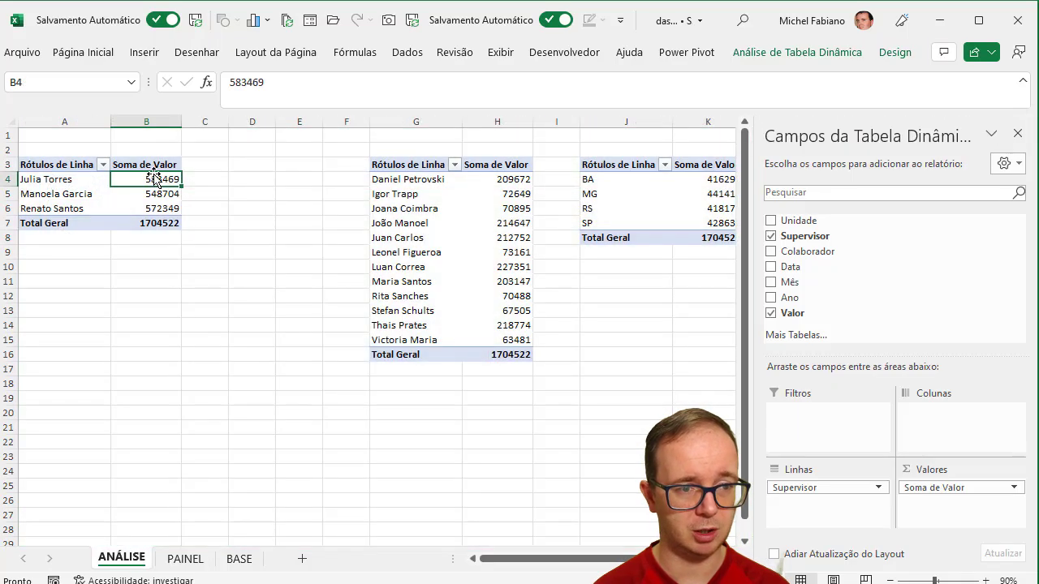
{"action": "left_click_drag", "start_coordinate": [156, 175], "coordinate": [154, 211]}
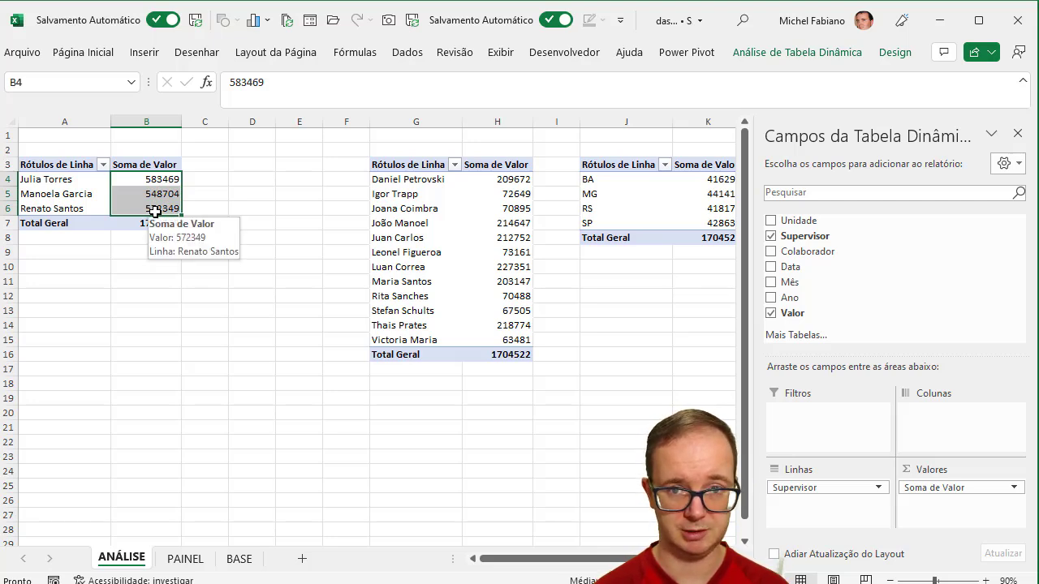
{"action": "left_click", "coordinate": [985, 580]}
{"action": "left_click", "coordinate": [985, 579]}
{"action": "left_click", "coordinate": [985, 579]}
{"action": "left_click", "coordinate": [986, 579]}
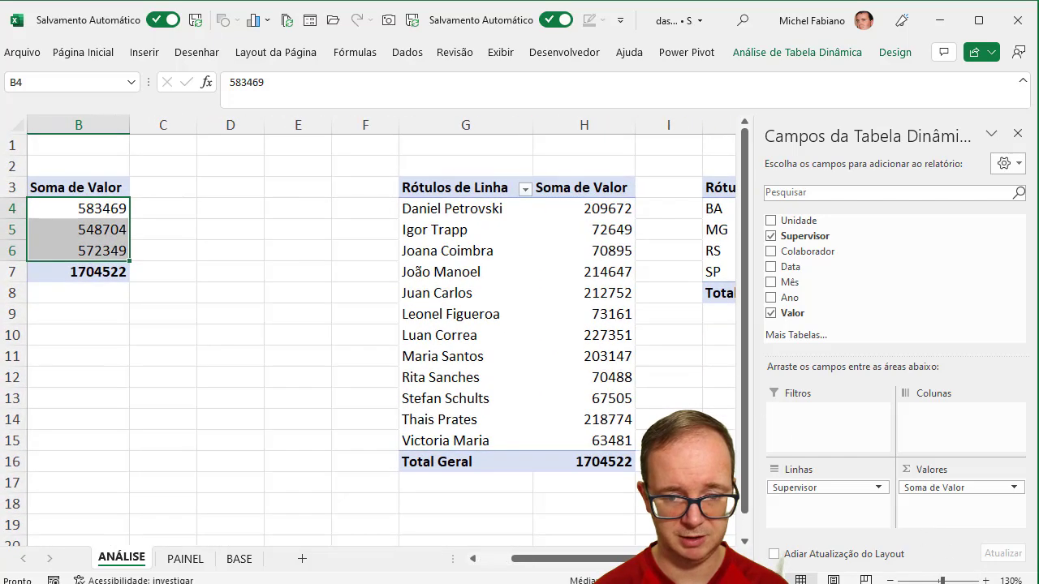
{"action": "left_click_drag", "start_coordinate": [622, 559], "coordinate": [589, 560]}
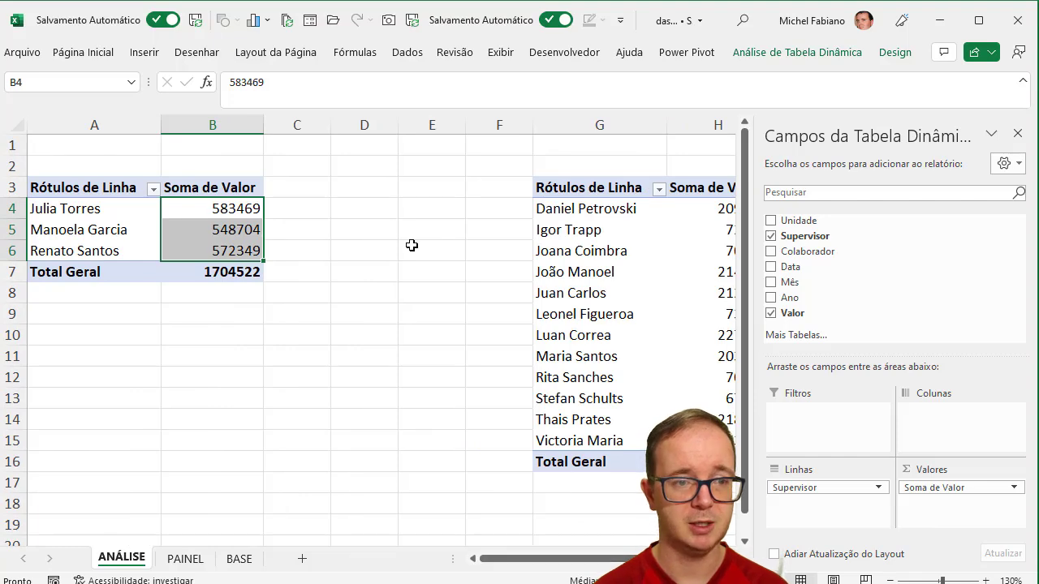
{"action": "left_click", "coordinate": [231, 127]}
{"action": "key", "text": "ctrl+1"}
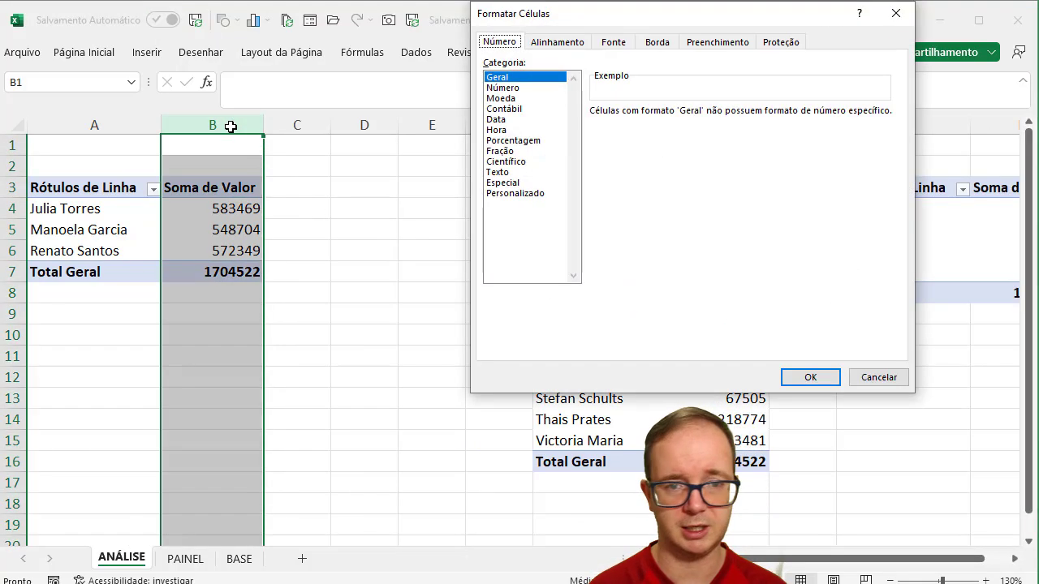
{"action": "left_click", "coordinate": [501, 98]}
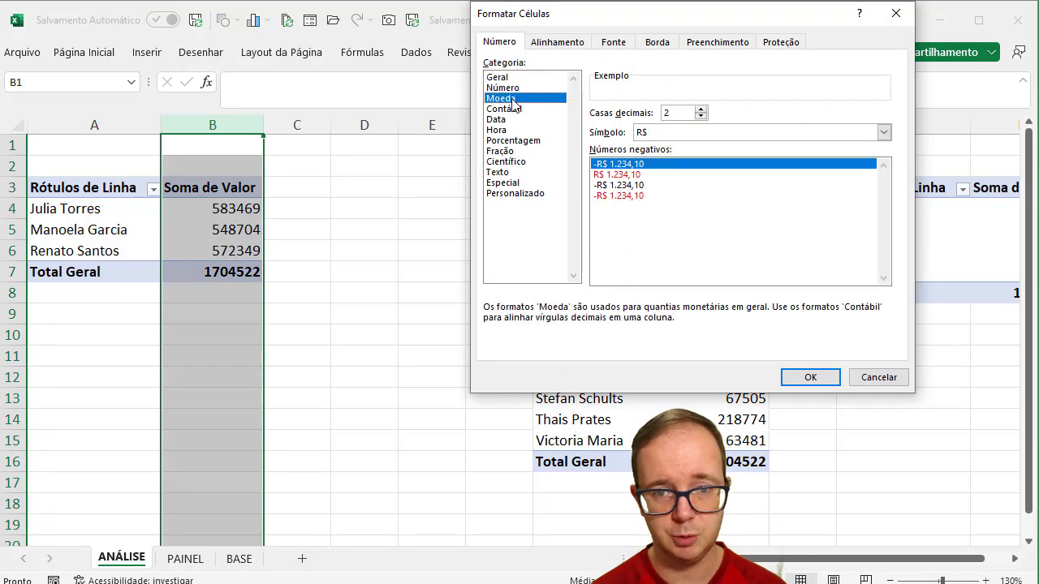
{"action": "left_click", "coordinate": [800, 378]}
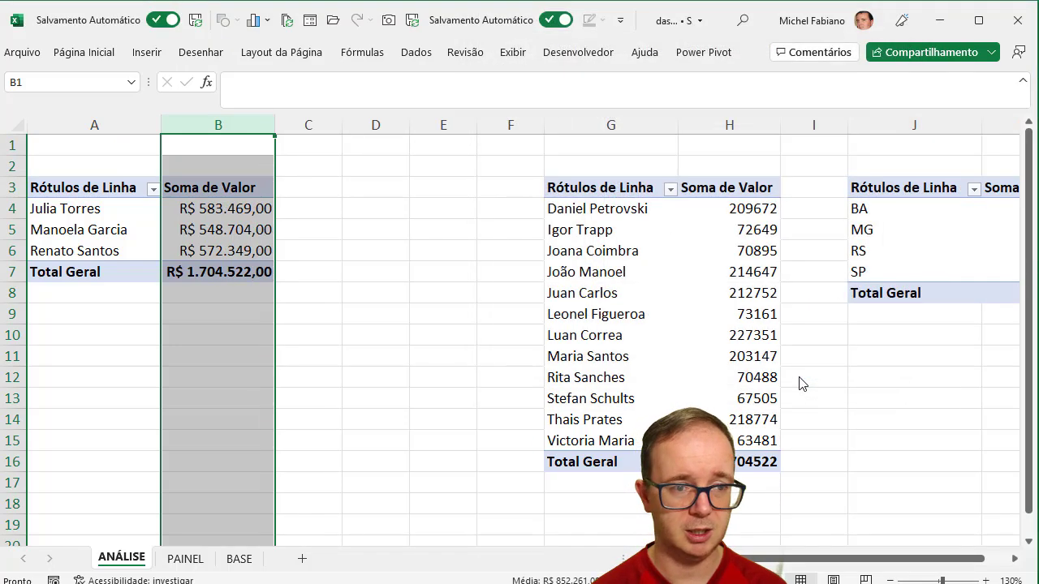
Format column H with the collaborators' totals as Moeda with 2 decimal places and the R$ symbol
{"action": "left_click", "coordinate": [736, 122]}
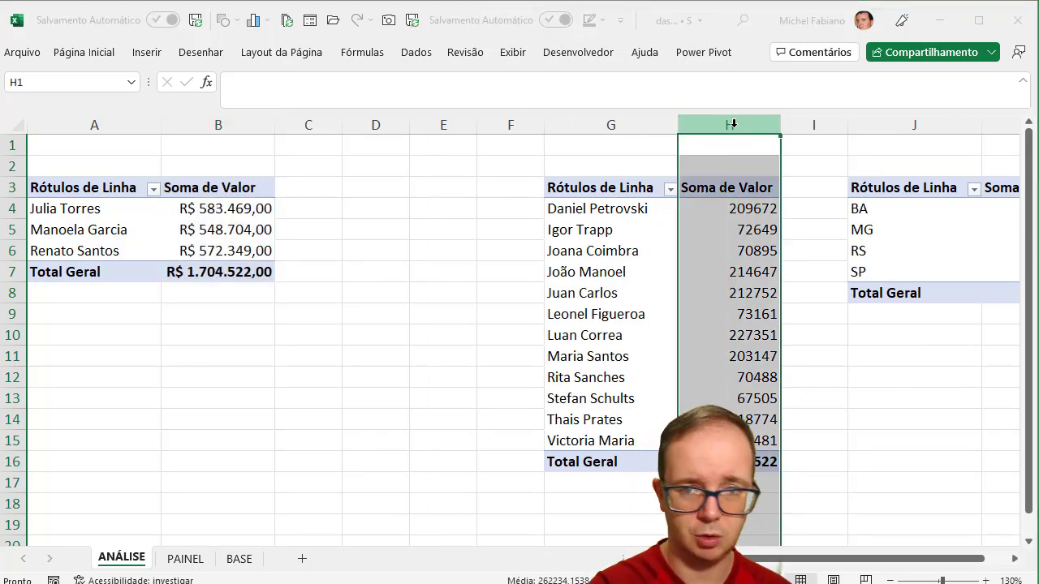
{"action": "key", "text": "ctrl+1"}
{"action": "left_click", "coordinate": [502, 98]}
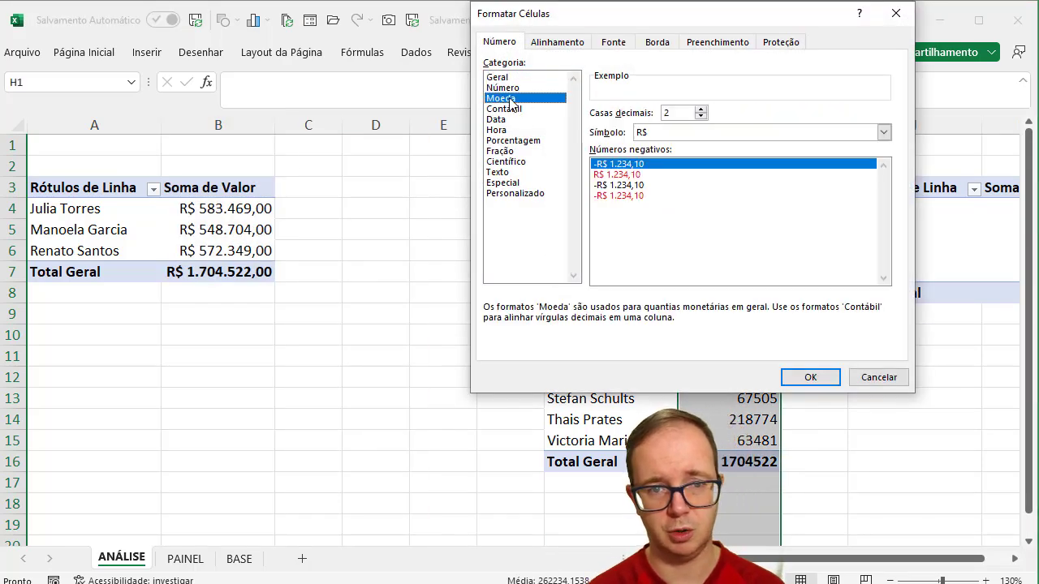
{"action": "left_click", "coordinate": [809, 378]}
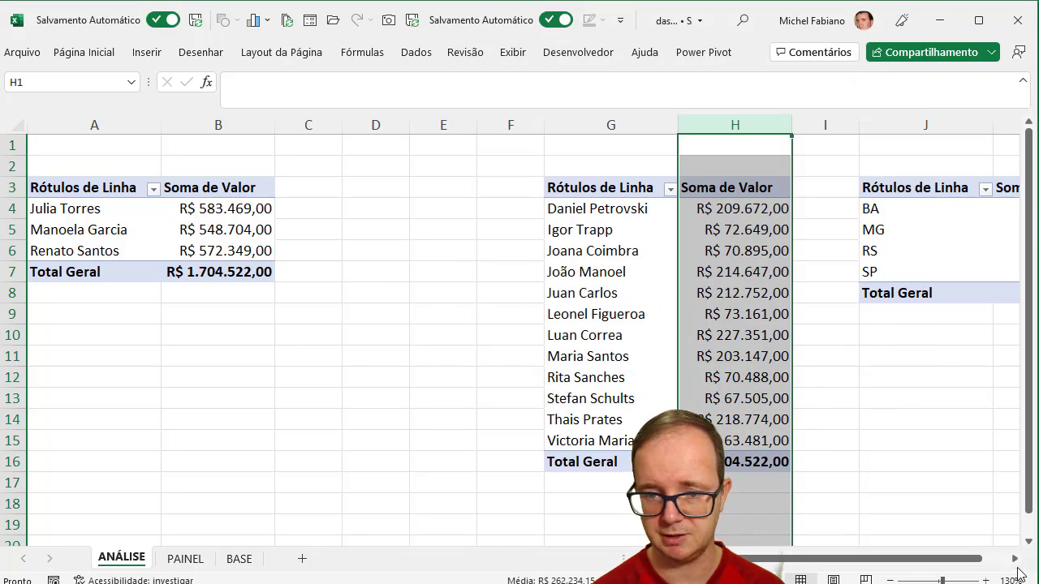
Format column K with the states' totals as Moeda with 2 decimal places and the R$ symbol
{"action": "left_click", "coordinate": [1015, 558]}
{"action": "left_click", "coordinate": [1014, 558]}
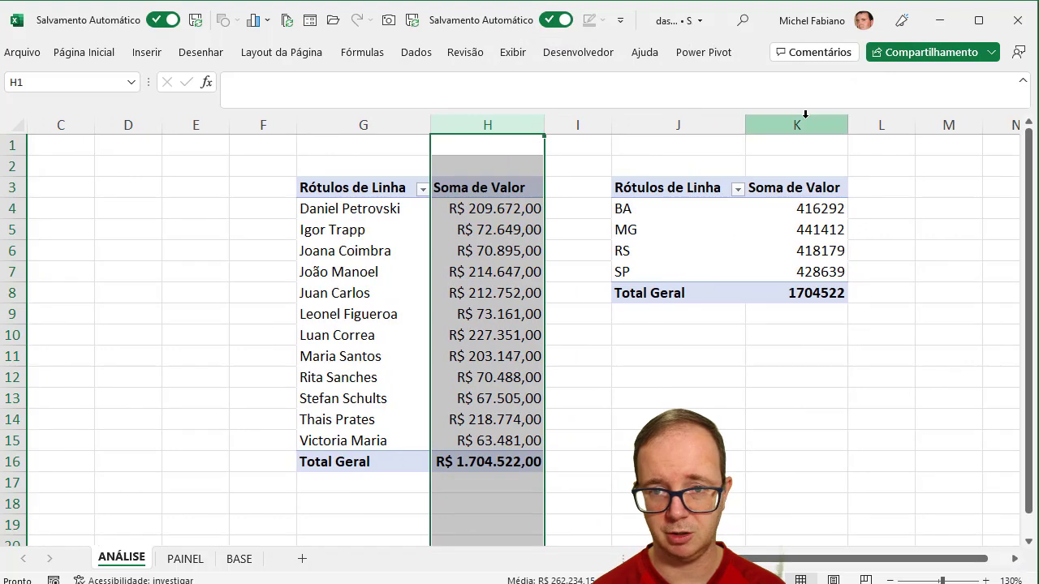
{"action": "left_click", "coordinate": [801, 123]}
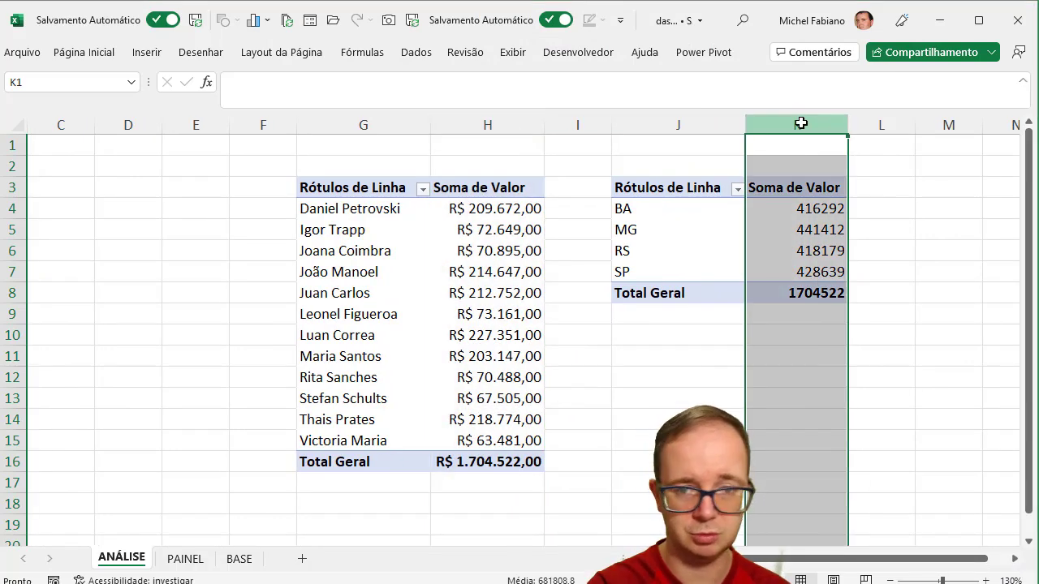
{"action": "key", "text": "ctrl+1"}
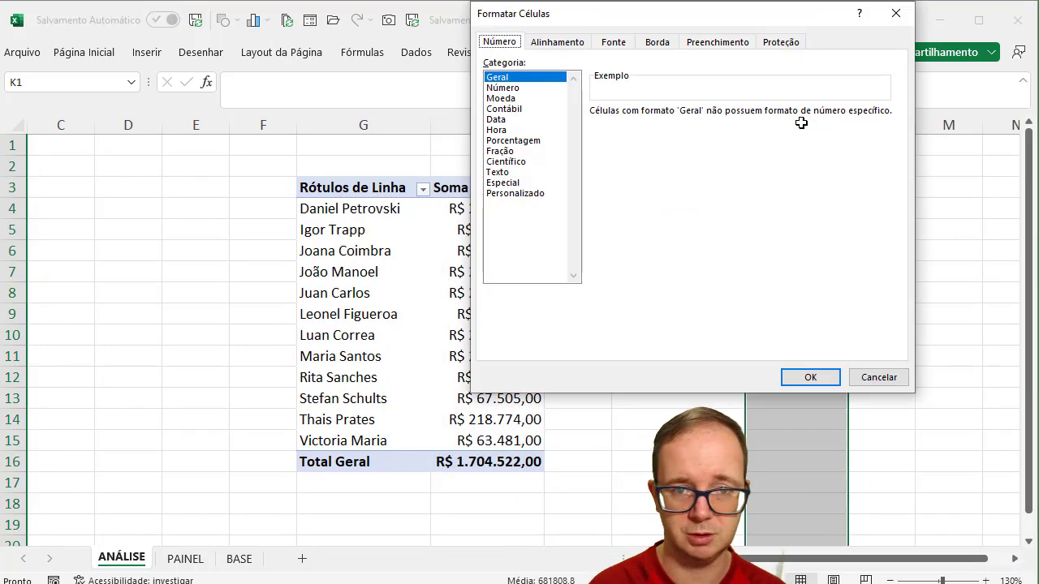
{"action": "left_click", "coordinate": [504, 98]}
{"action": "left_click", "coordinate": [808, 379]}
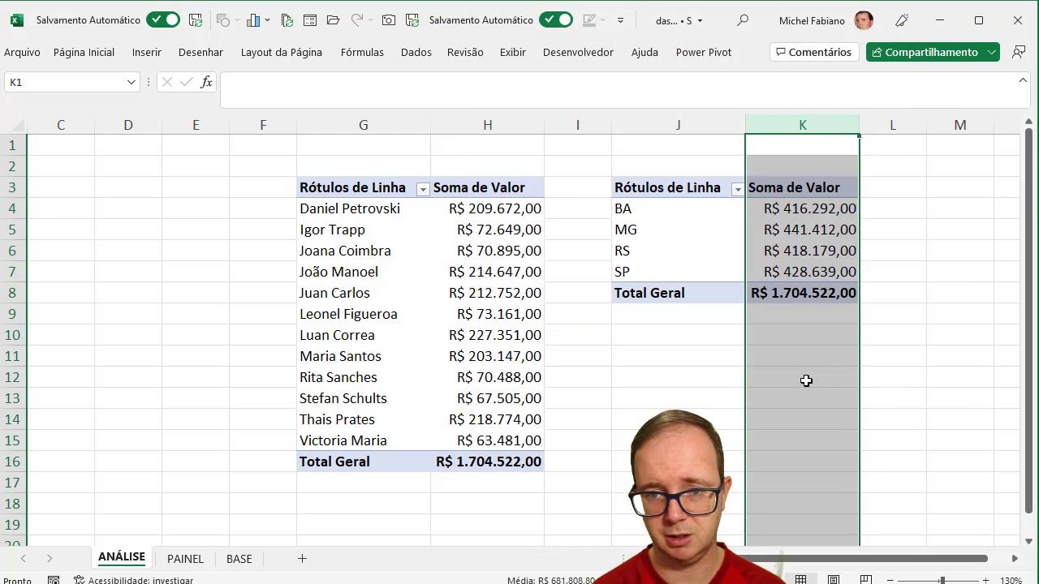
Insert a Coluna Agrupada pivot chart from the supervisors' pivot table in columns A and B
{"action": "left_click_drag", "start_coordinate": [786, 560], "coordinate": [713, 559]}
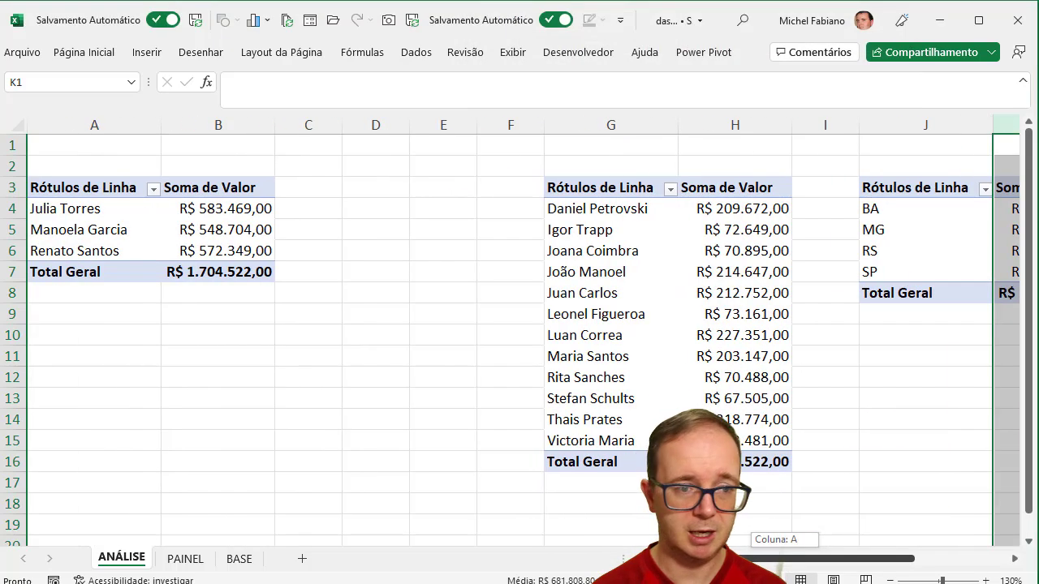
{"action": "left_click", "coordinate": [241, 211]}
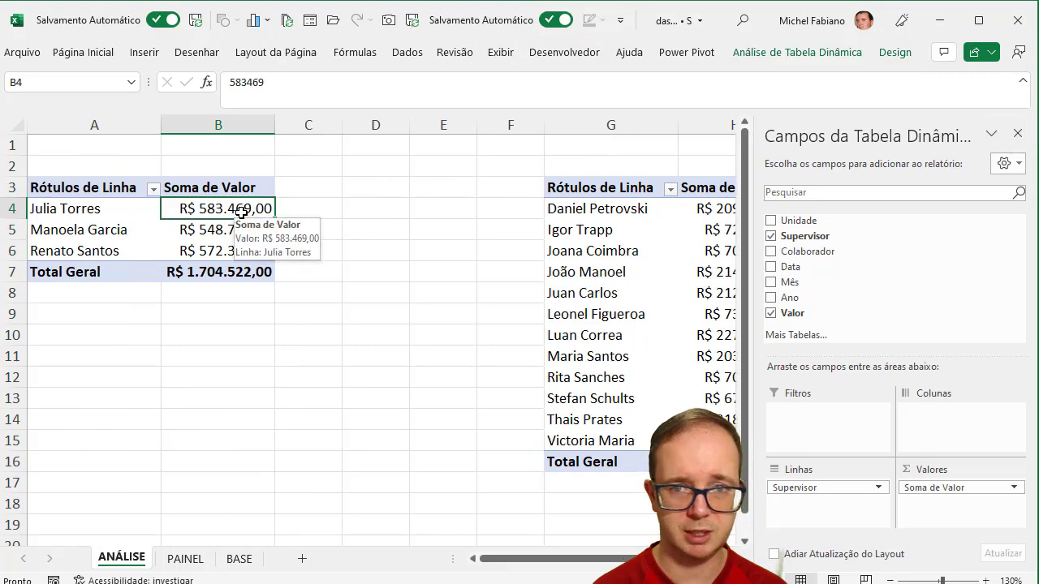
{"action": "left_click", "coordinate": [835, 47]}
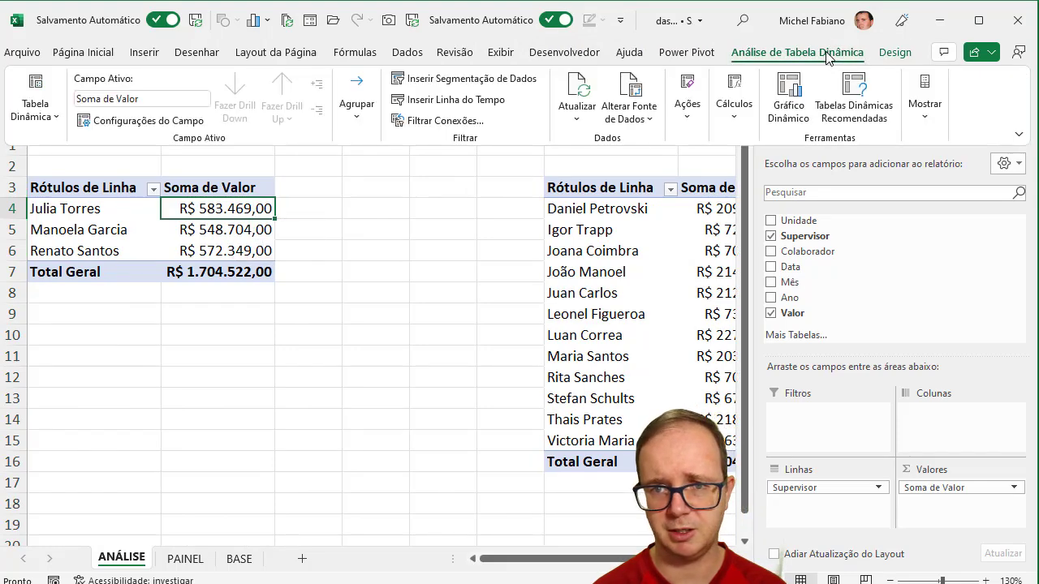
{"action": "left_click", "coordinate": [796, 99]}
{"action": "mouse_move", "coordinate": [522, 240]}
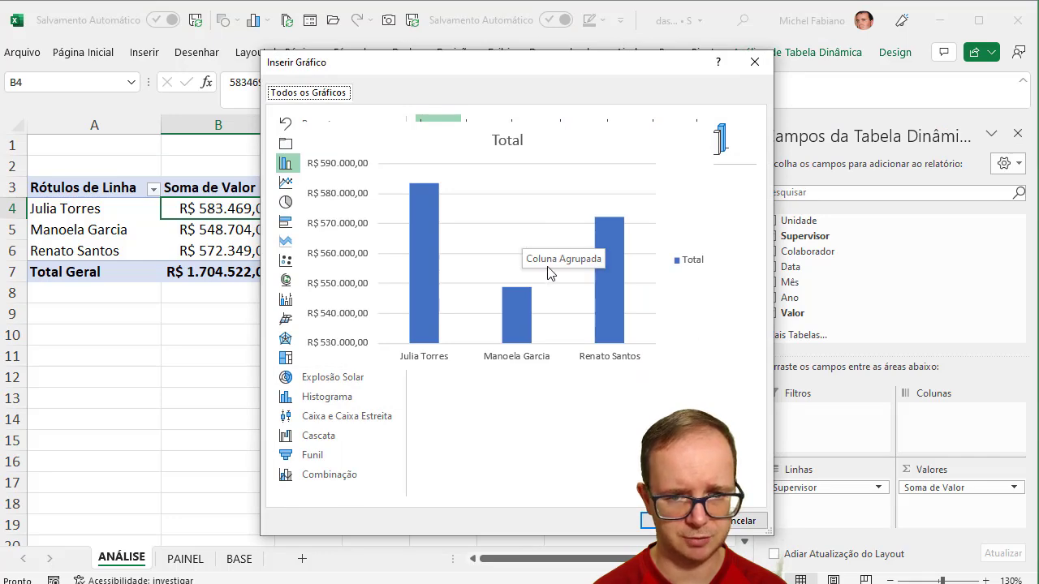
{"action": "left_click", "coordinate": [672, 521]}
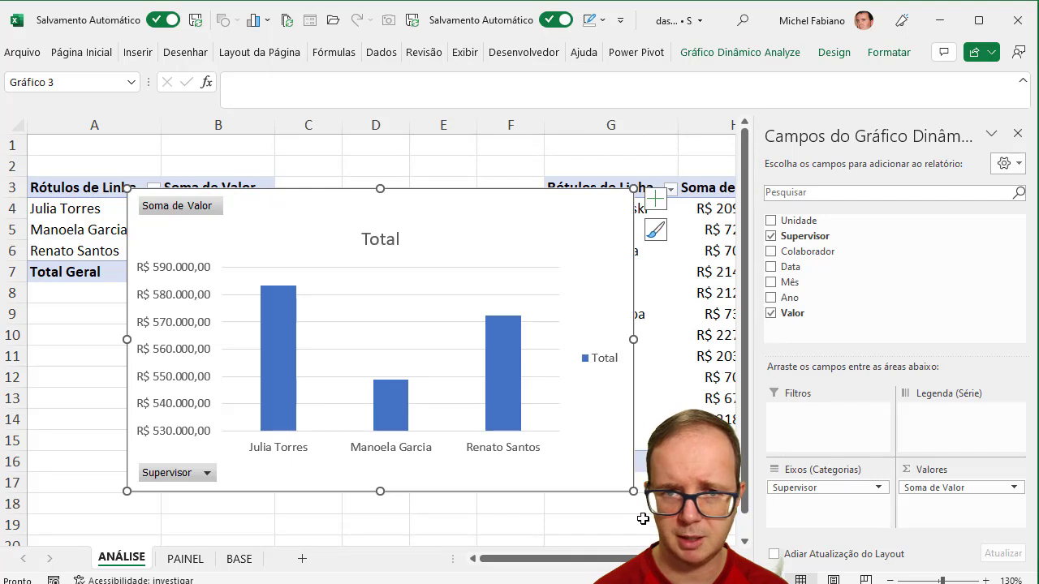
Remove the legend, gridlines, vertical value axis and title from the supervisors' column chart
{"action": "left_click", "coordinate": [605, 367]}
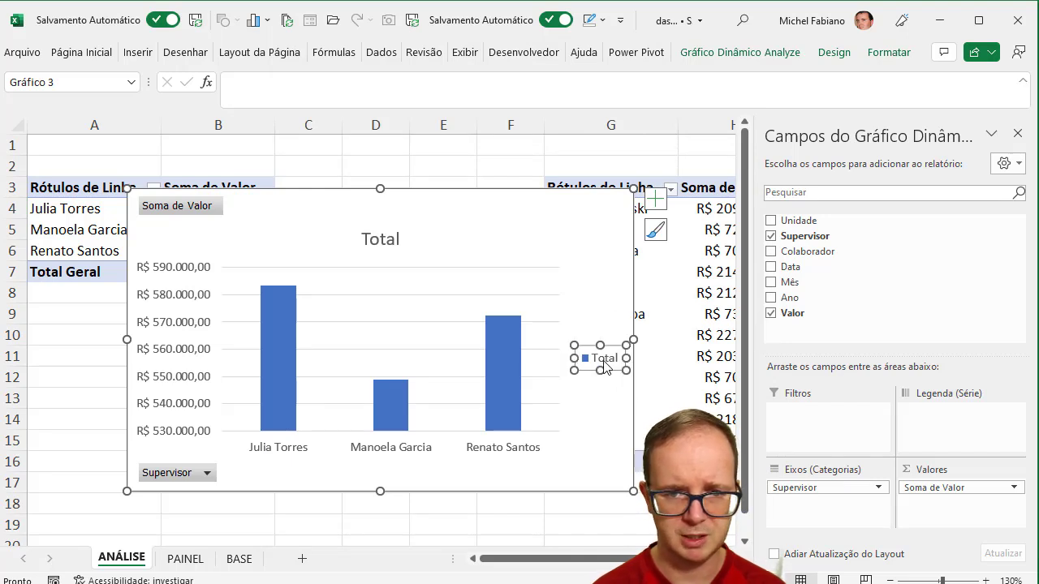
{"action": "key", "text": "Delete"}
{"action": "left_click", "coordinate": [451, 322]}
{"action": "key", "text": "Delete"}
{"action": "left_click", "coordinate": [170, 302]}
{"action": "key", "text": "Delete"}
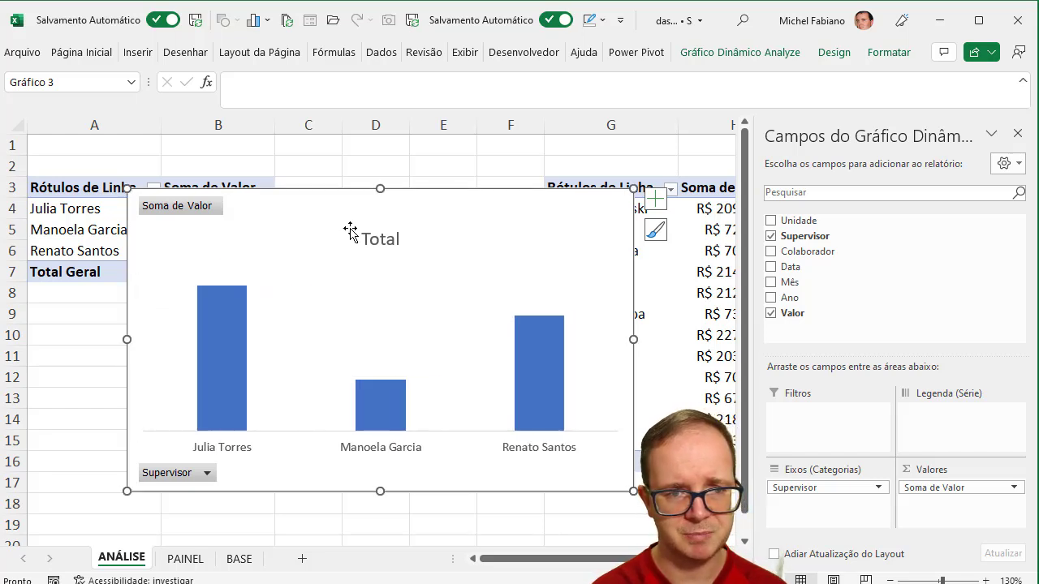
{"action": "left_click", "coordinate": [380, 242]}
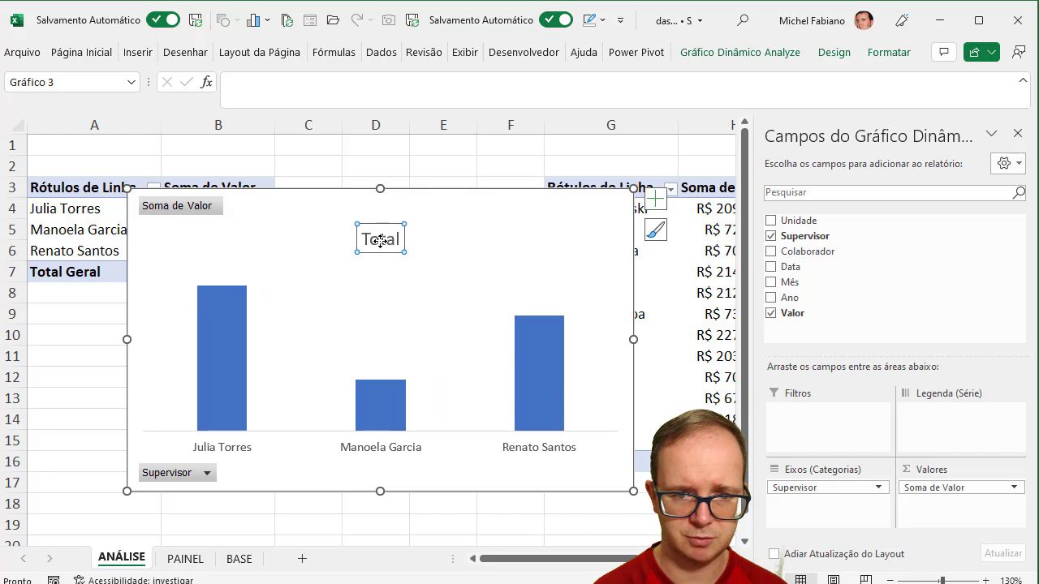
{"action": "key", "text": "Delete"}
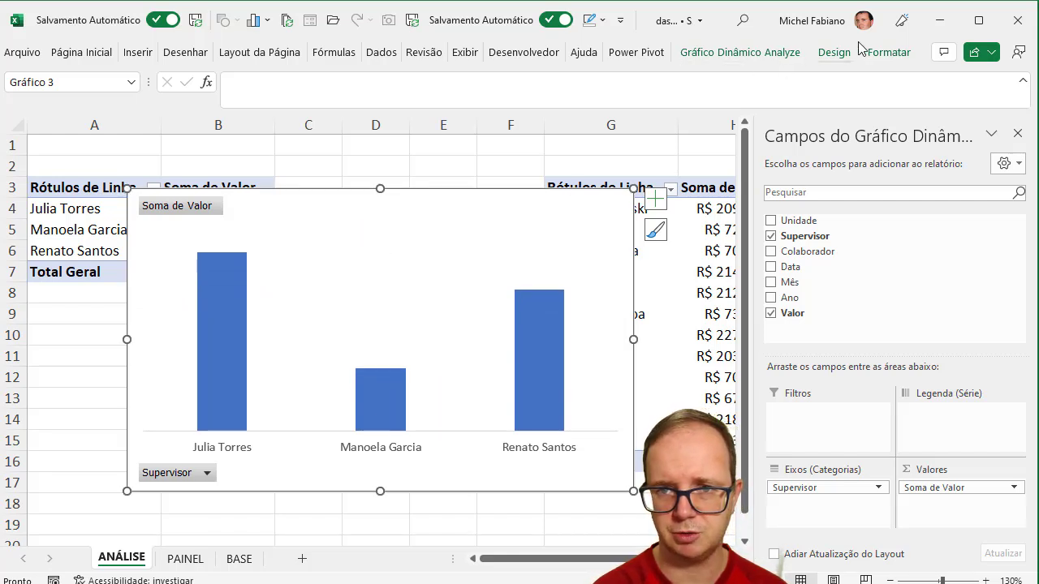
Hide all field buttons on the supervisors' pivot chart
{"action": "left_click", "coordinate": [883, 57]}
{"action": "left_click", "coordinate": [835, 55]}
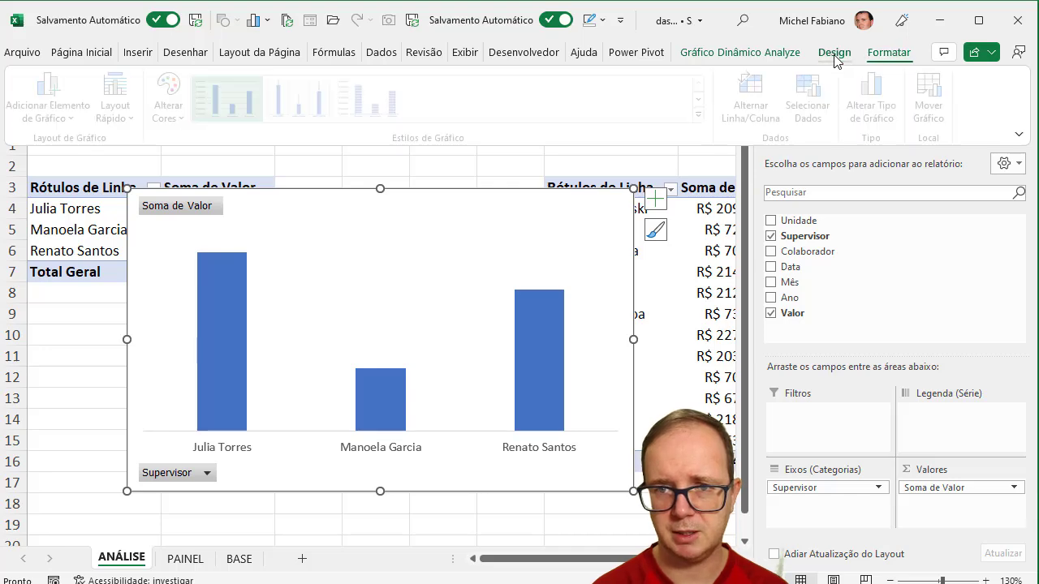
{"action": "left_click", "coordinate": [786, 54]}
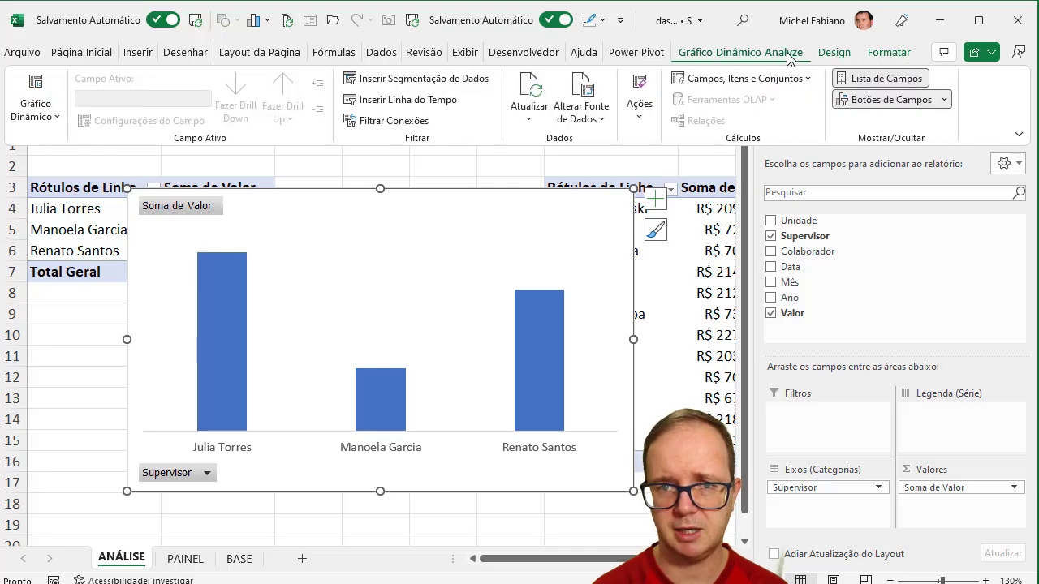
{"action": "left_click", "coordinate": [951, 101]}
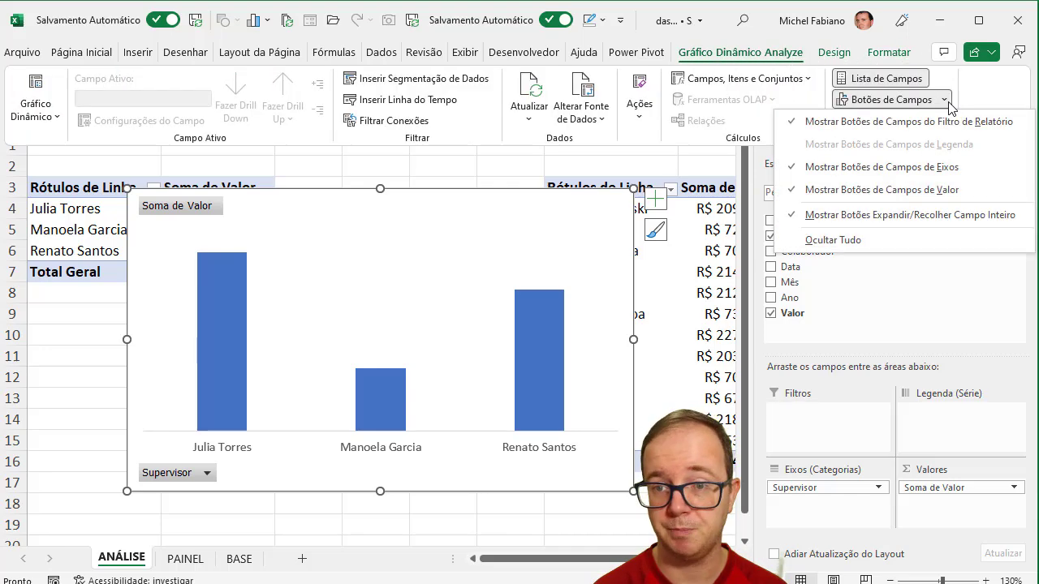
{"action": "left_click", "coordinate": [852, 244]}
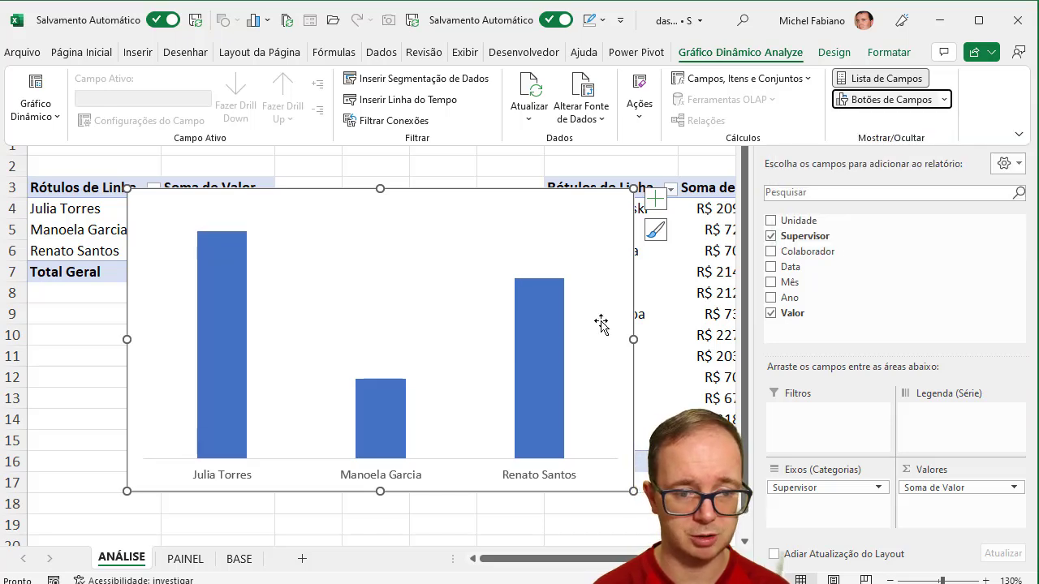
Move the supervisors' chart to the PAINEL sheet and resize it to fit inside the upper-left panel
{"action": "left_click", "coordinate": [479, 224]}
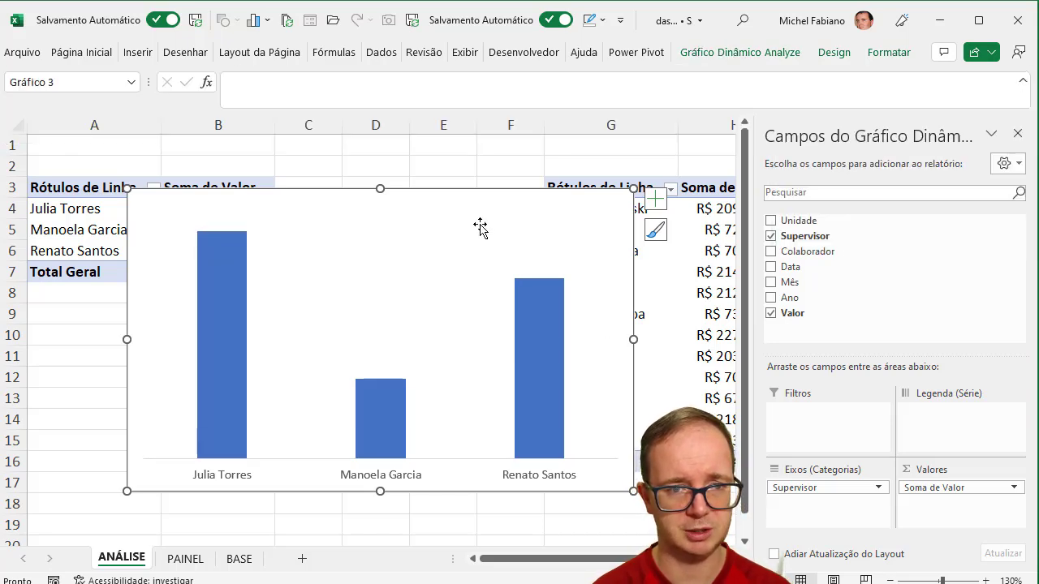
{"action": "key", "text": "Delete"}
{"action": "left_click", "coordinate": [199, 560]}
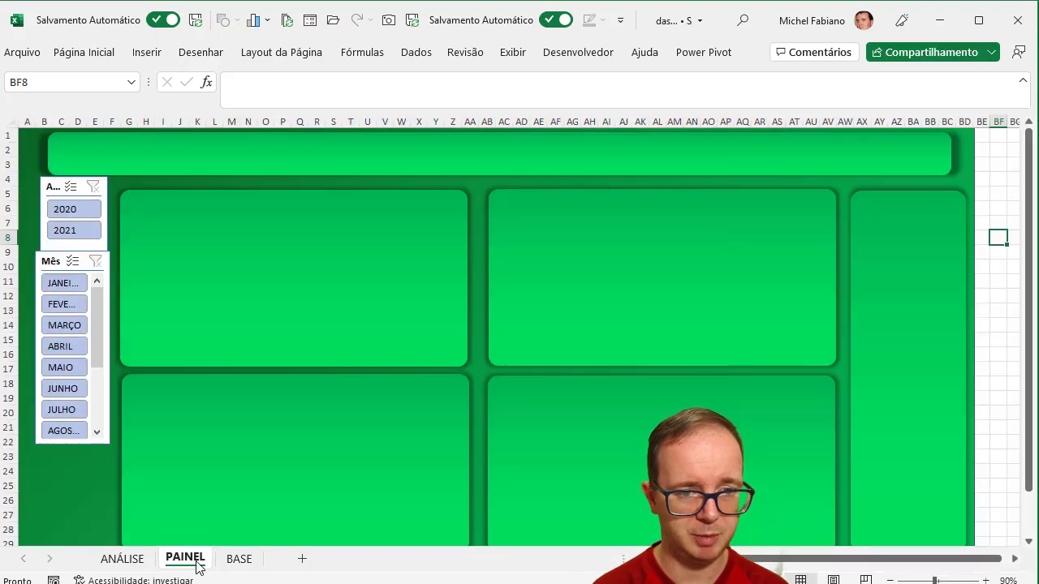
{"action": "key", "text": "ctrl+v"}
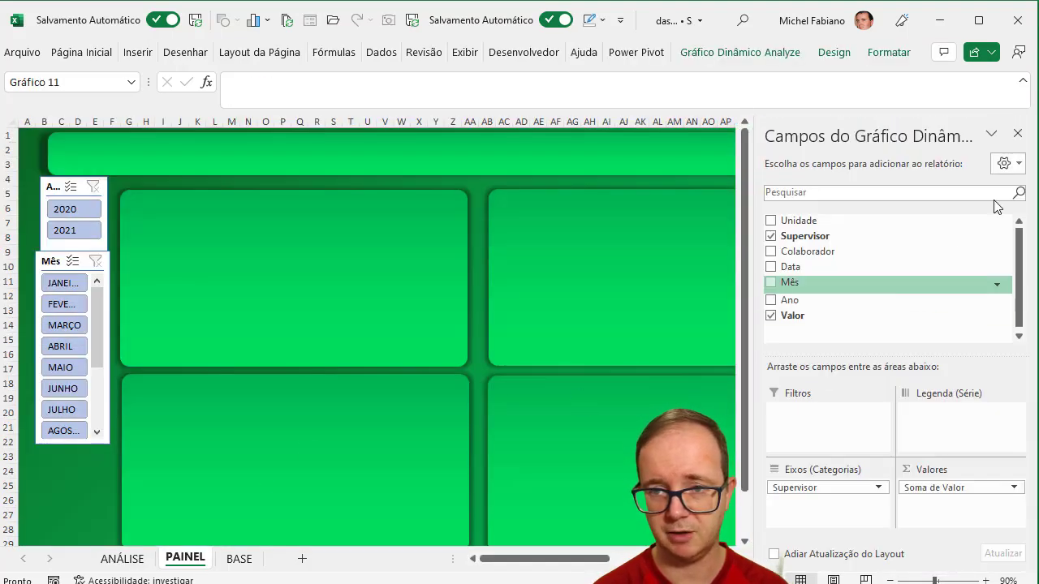
{"action": "left_click", "coordinate": [1015, 130]}
{"action": "left_click_drag", "start_coordinate": [993, 232], "coordinate": [147, 209]}
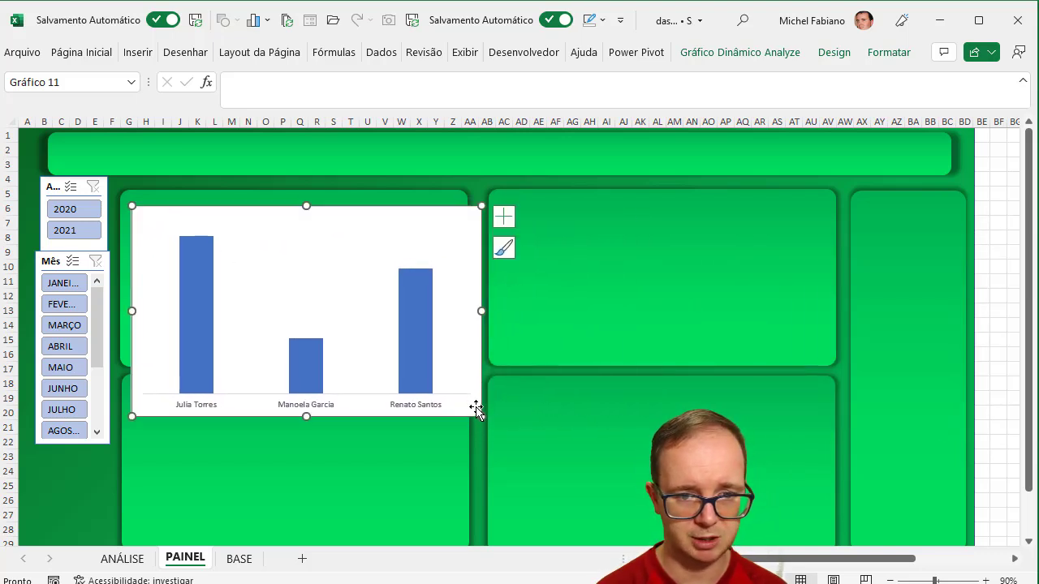
{"action": "left_click_drag", "start_coordinate": [480, 416], "coordinate": [456, 354]}
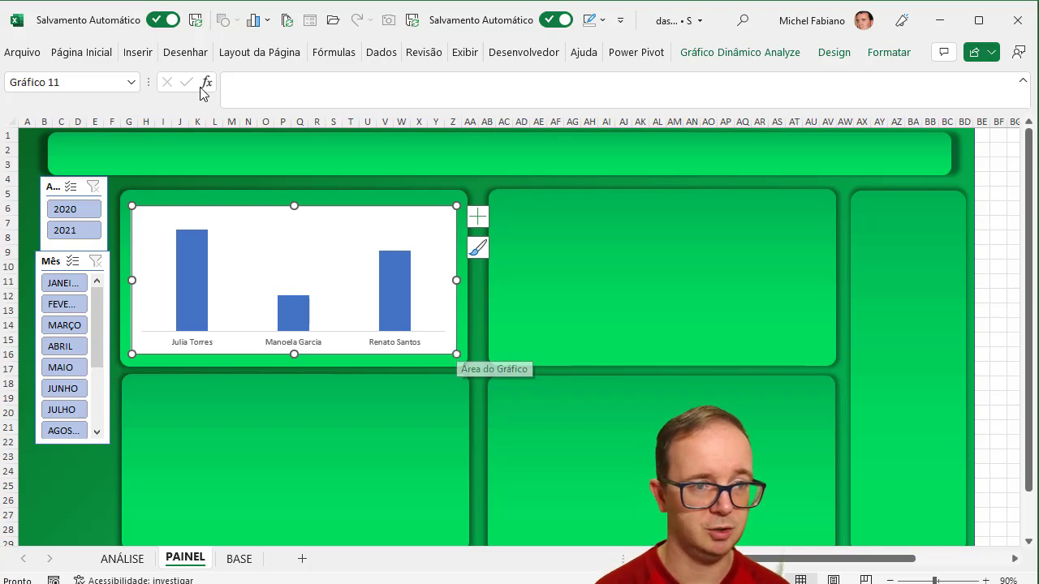
Draw a rectangle about 8.47 cm wide and 0.82 cm high over the upper-left chart's top edge, with the text "Faturamento por Supervisor"
{"action": "left_click", "coordinate": [137, 52]}
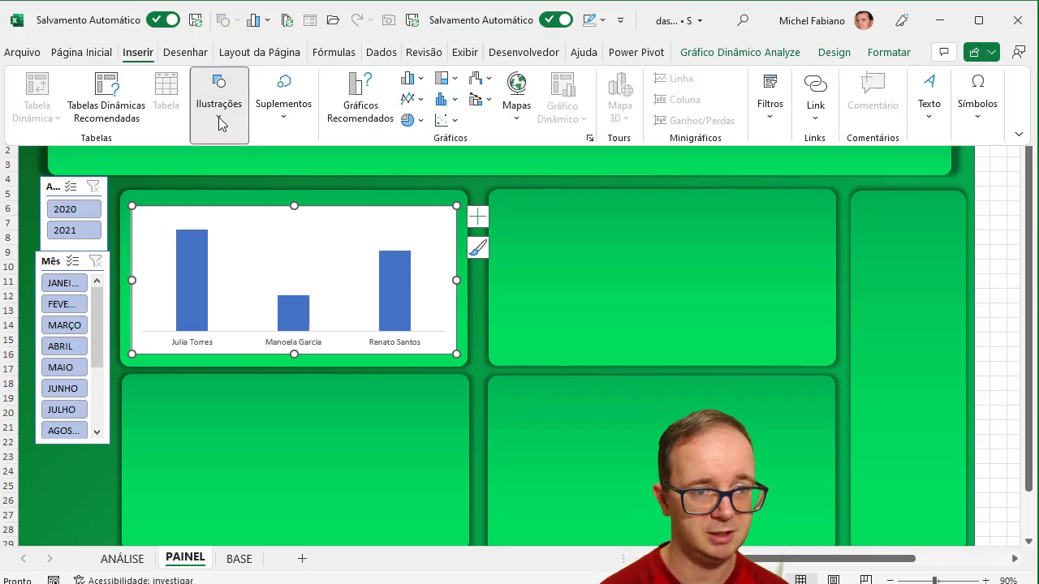
{"action": "left_click", "coordinate": [219, 114]}
{"action": "left_click", "coordinate": [267, 194]}
{"action": "left_click", "coordinate": [297, 248]}
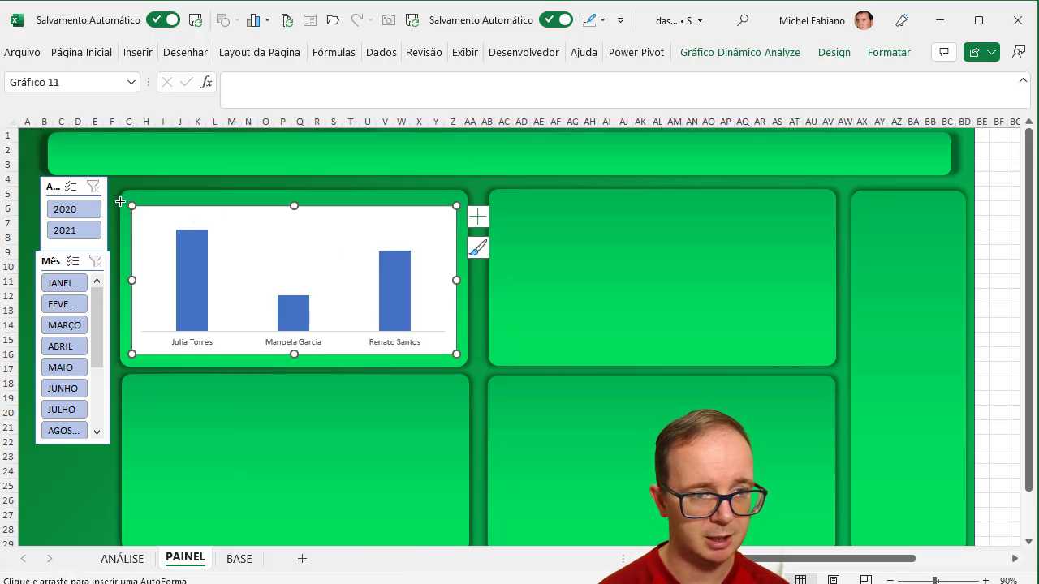
{"action": "left_click_drag", "start_coordinate": [120, 199], "coordinate": [354, 222]}
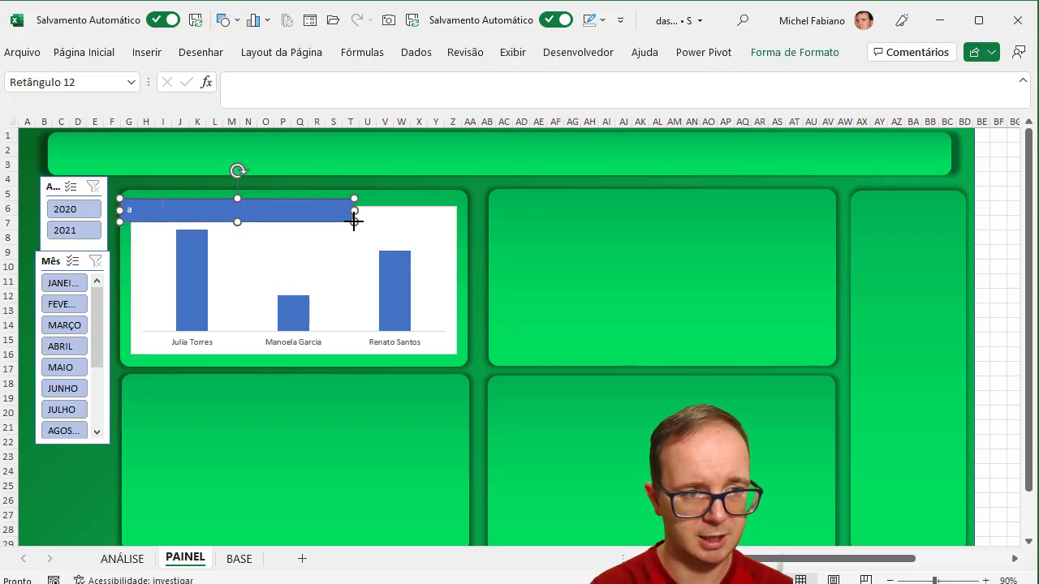
{"action": "key", "text": "Caps_Lock"}
{"action": "type", "text": "Des"}
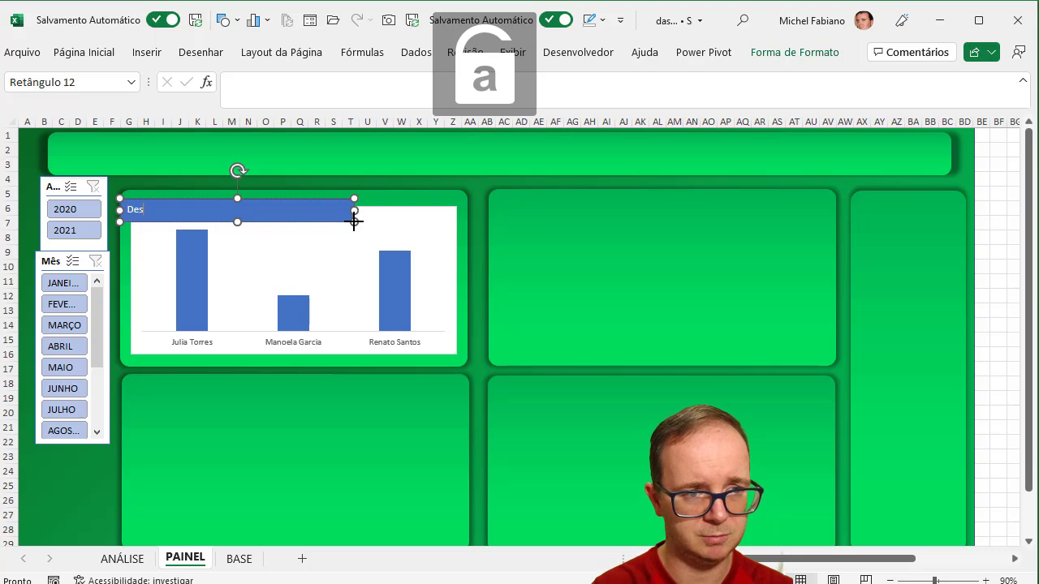
{"action": "type", "text": "ento por Supervisor"}
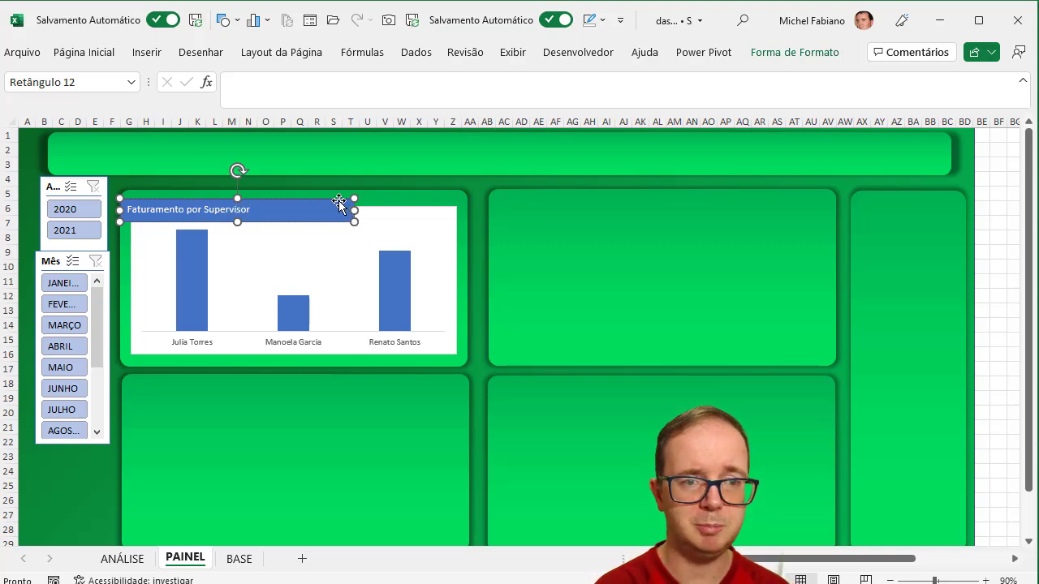
{"action": "left_click_drag", "start_coordinate": [339, 203], "coordinate": [338, 199]}
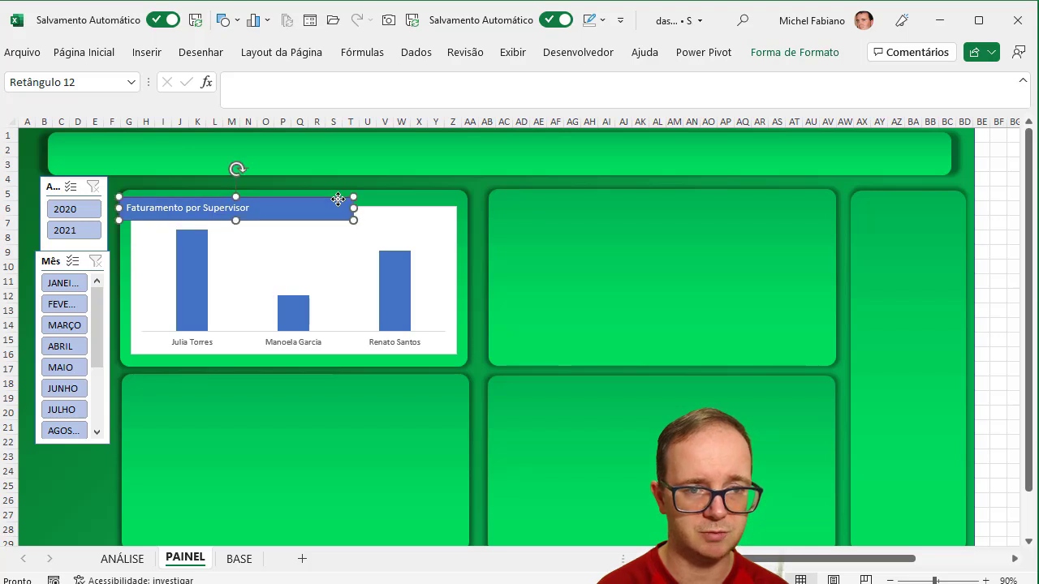
Fill the "Faturamento por Supervisor" rectangle with the darkest near-black theme shade and set its text to bold Segoe UI
{"action": "left_click", "coordinate": [103, 55]}
{"action": "left_click", "coordinate": [302, 111]}
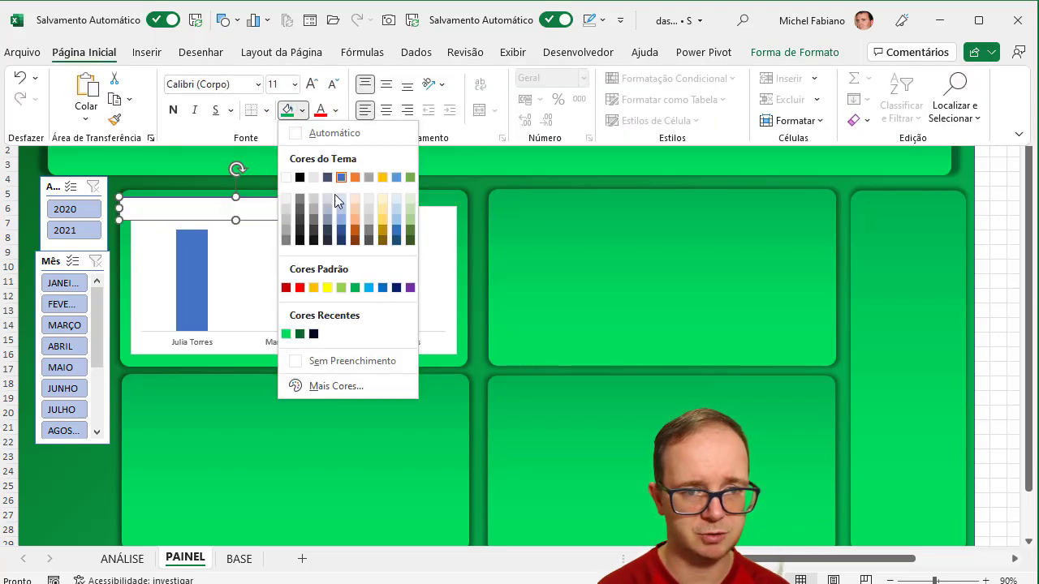
{"action": "left_click", "coordinate": [304, 241]}
{"action": "left_click", "coordinate": [239, 85]}
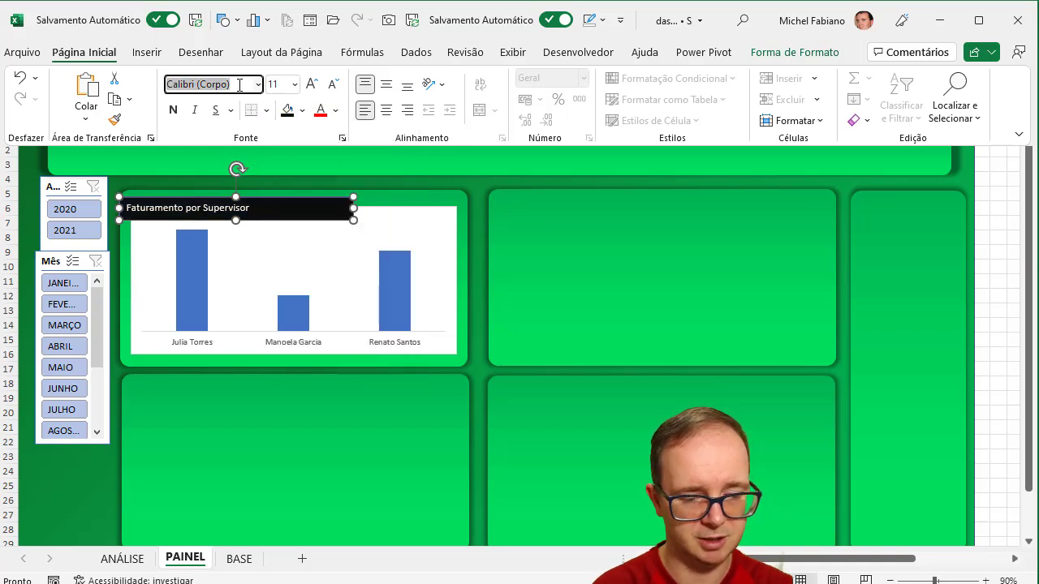
{"action": "type", "text": "Segoe UI"}
{"action": "key", "text": "Return"}
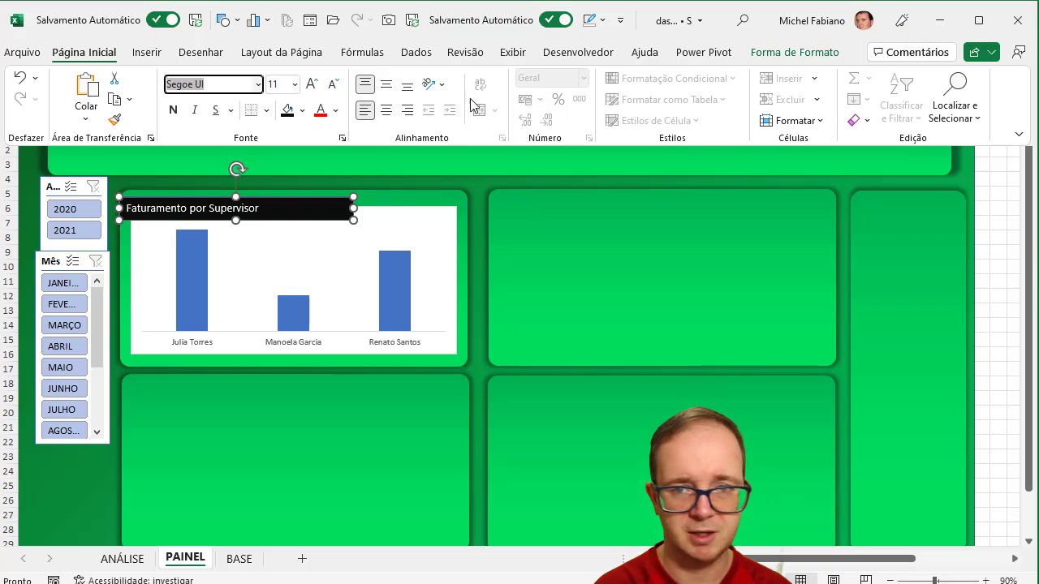
{"action": "left_click", "coordinate": [173, 111]}
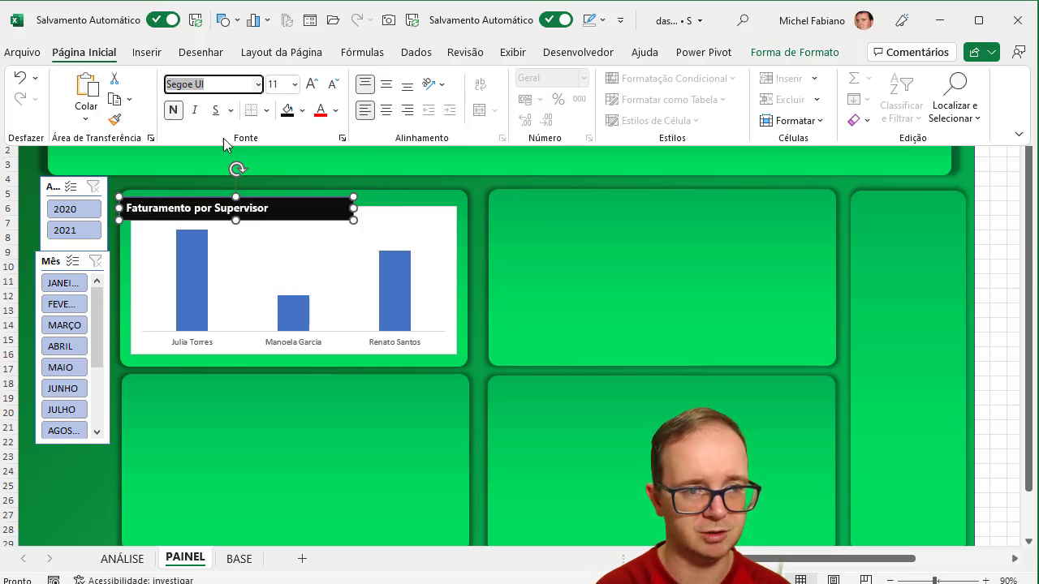
Remove the outline from the "Faturamento por Supervisor" title rectangle
{"action": "left_click", "coordinate": [789, 54]}
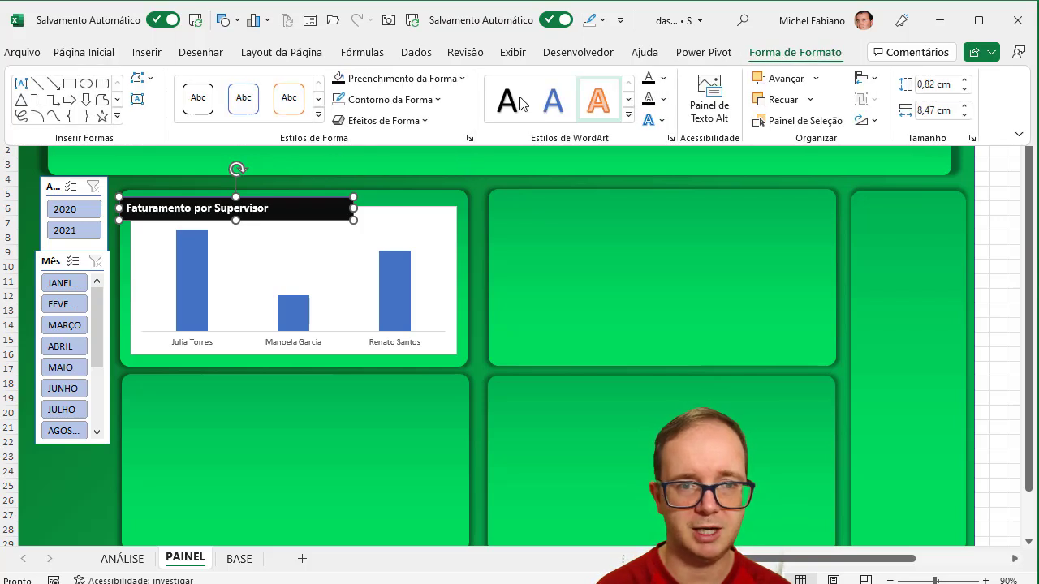
{"action": "left_click", "coordinate": [383, 122]}
{"action": "left_click", "coordinate": [383, 121]}
{"action": "left_click", "coordinate": [386, 101]}
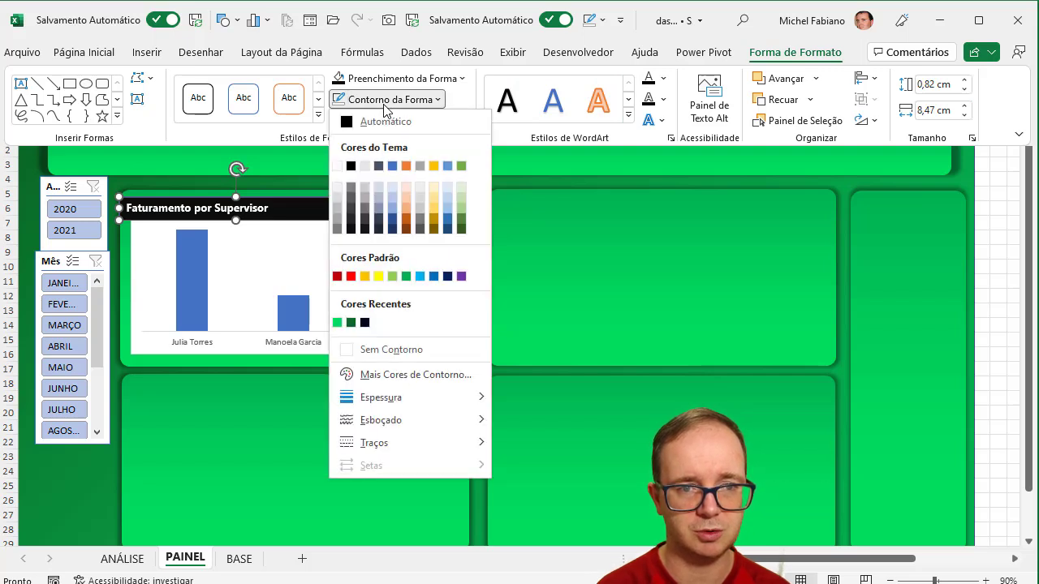
{"action": "left_click", "coordinate": [391, 348]}
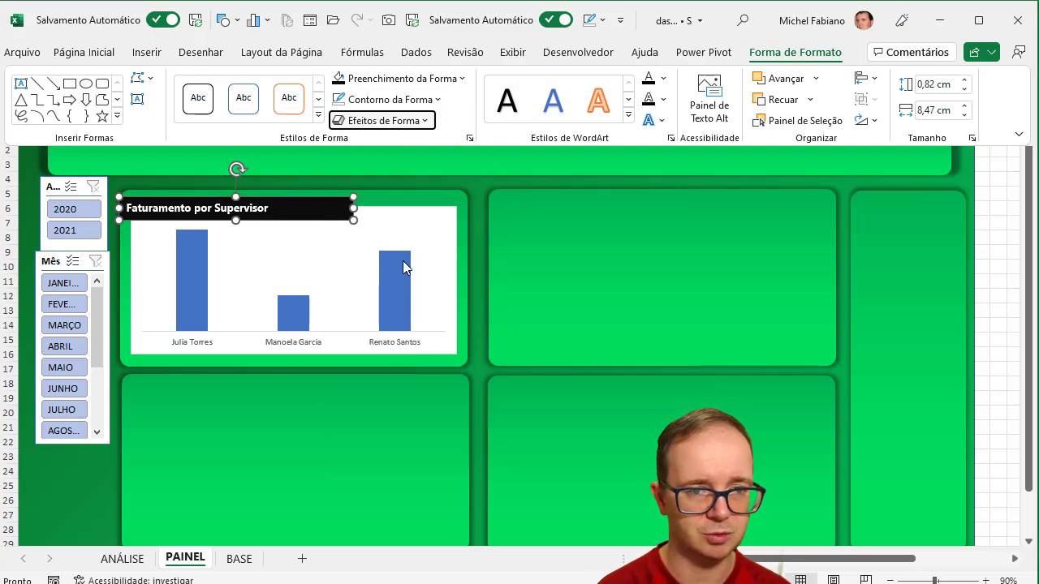
{"action": "left_click", "coordinate": [416, 230]}
{"action": "left_click", "coordinate": [417, 228]}
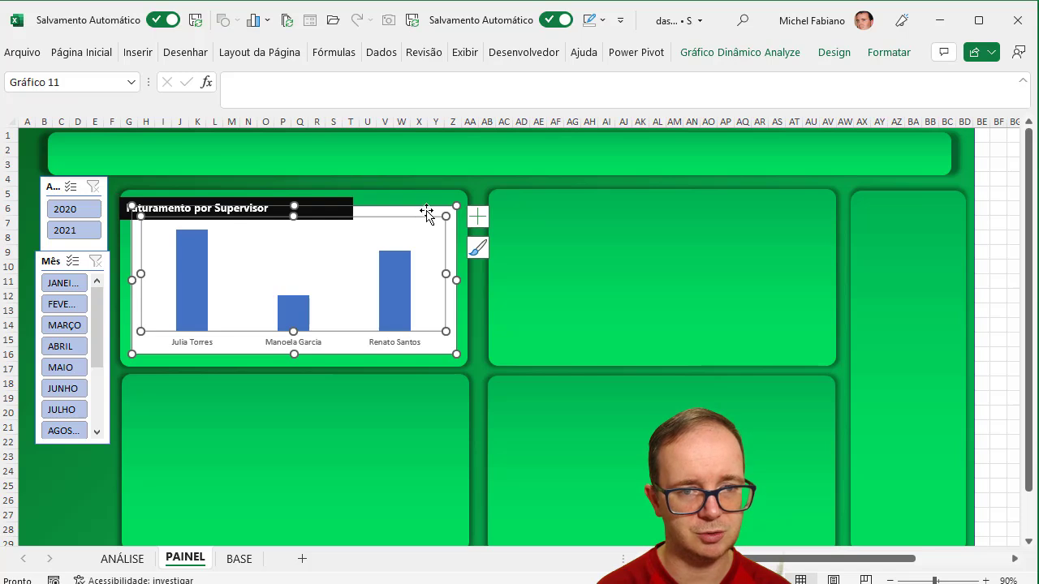
{"action": "left_click", "coordinate": [348, 198]}
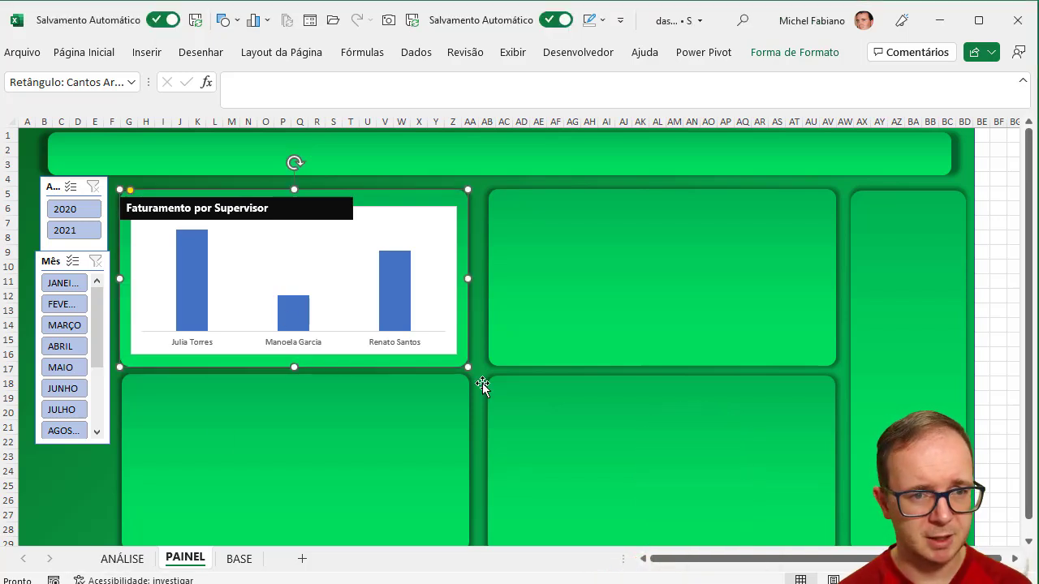
Delete the empty columns D to F between the first two pivot tables on the ANÁLISE sheet
{"action": "left_click", "coordinate": [126, 559]}
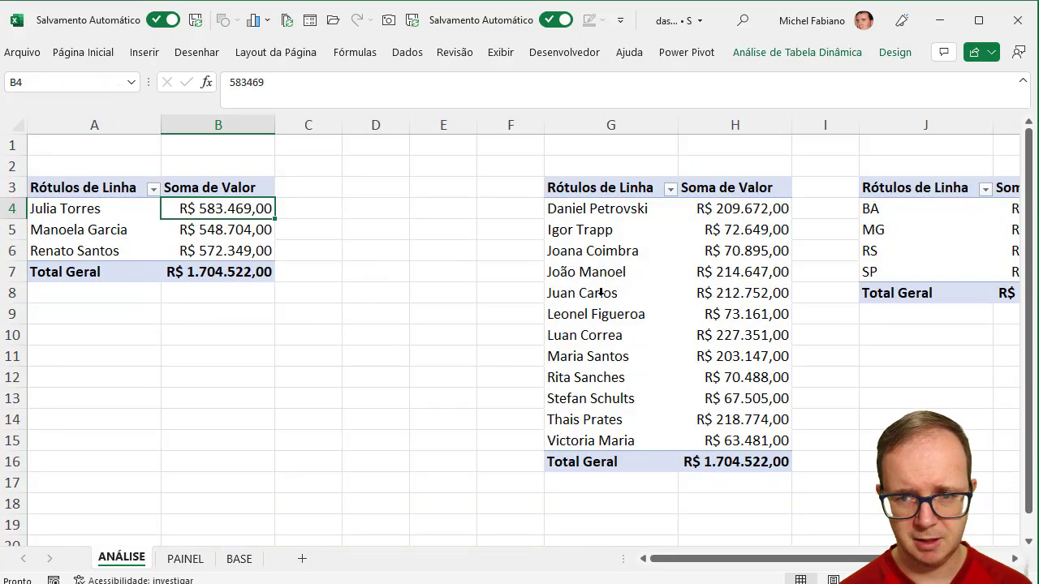
{"action": "left_click", "coordinate": [502, 124]}
{"action": "left_click_drag", "start_coordinate": [493, 124], "coordinate": [389, 125]}
{"action": "right_click", "coordinate": [389, 124]}
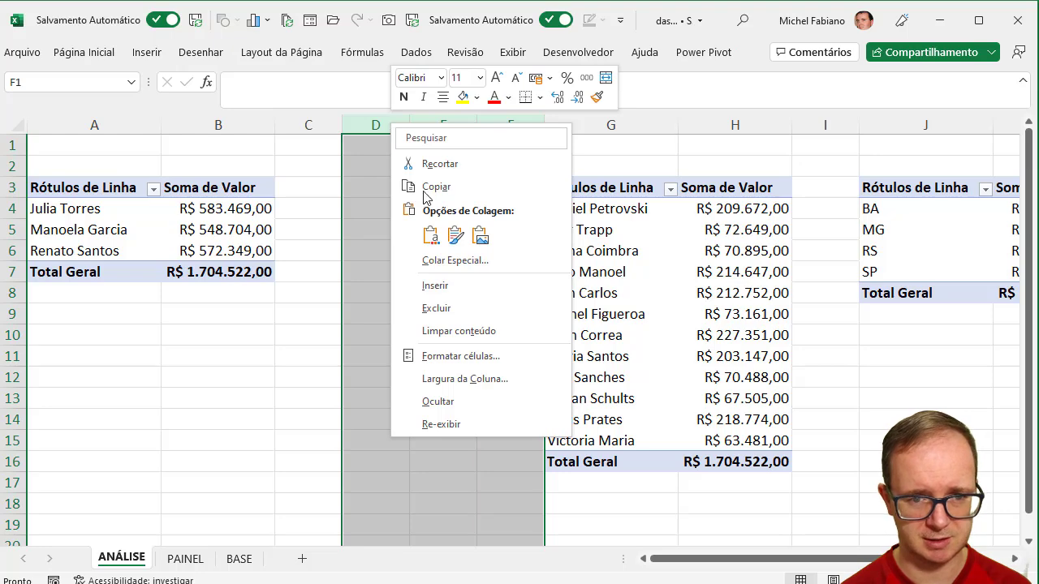
{"action": "left_click", "coordinate": [465, 316]}
{"action": "left_click", "coordinate": [781, 382]}
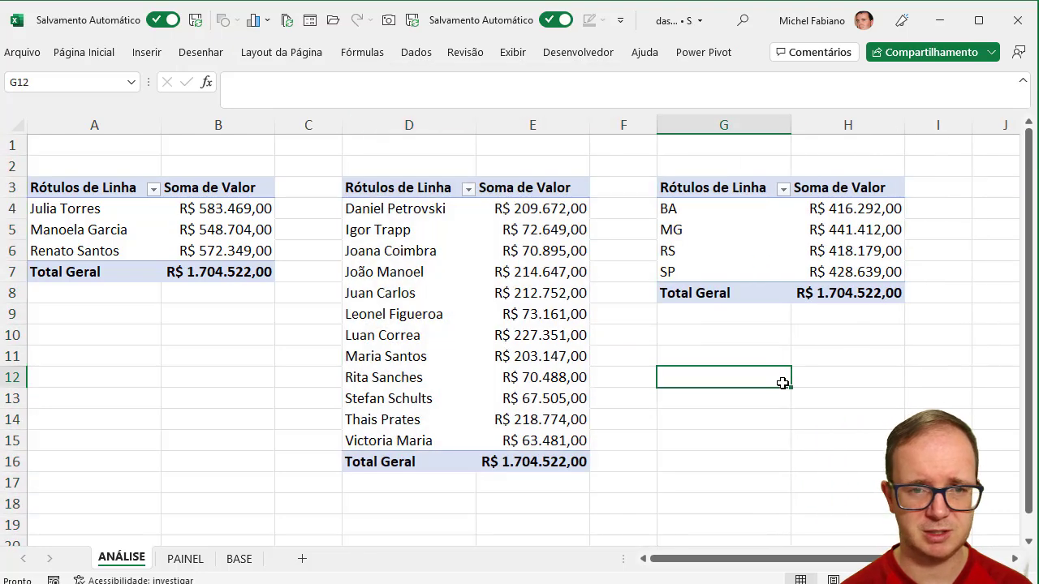
Insert a clustered column pivot chart from the pivot table of units (BA, MG, RS, SP)
{"action": "left_click", "coordinate": [883, 209]}
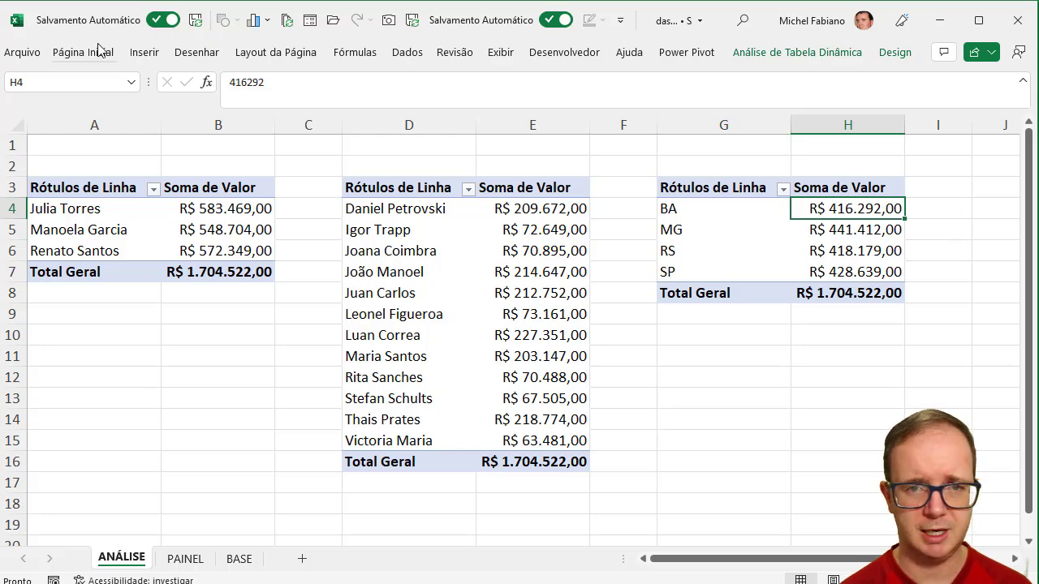
{"action": "left_click", "coordinate": [807, 51]}
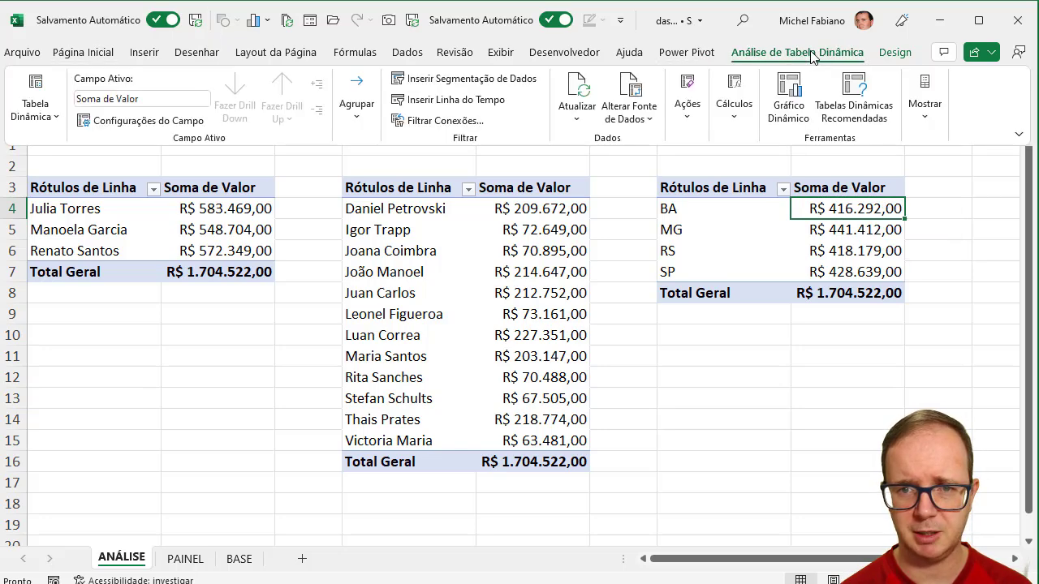
{"action": "left_click", "coordinate": [784, 99]}
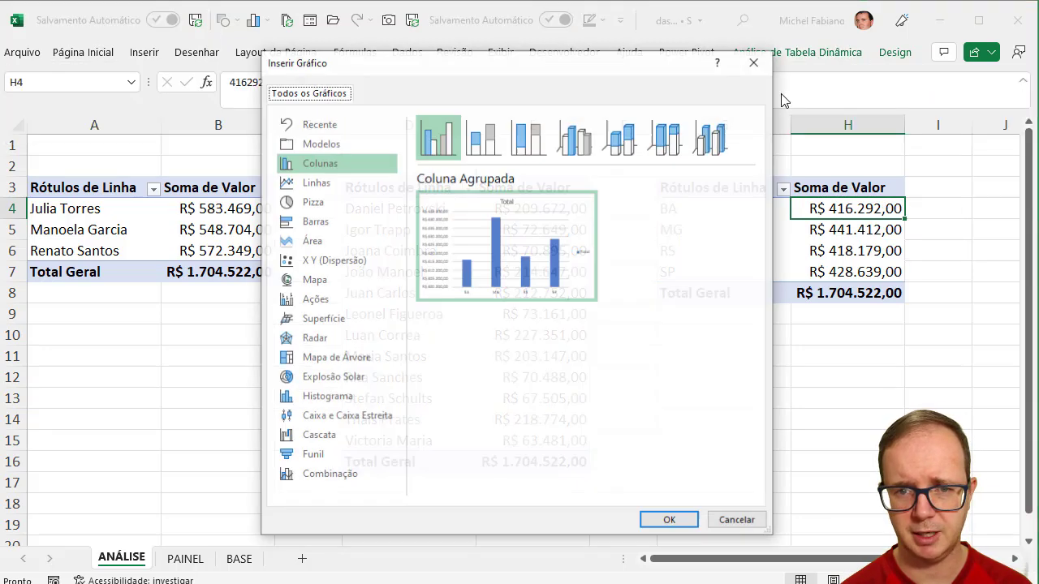
{"action": "left_click", "coordinate": [670, 522]}
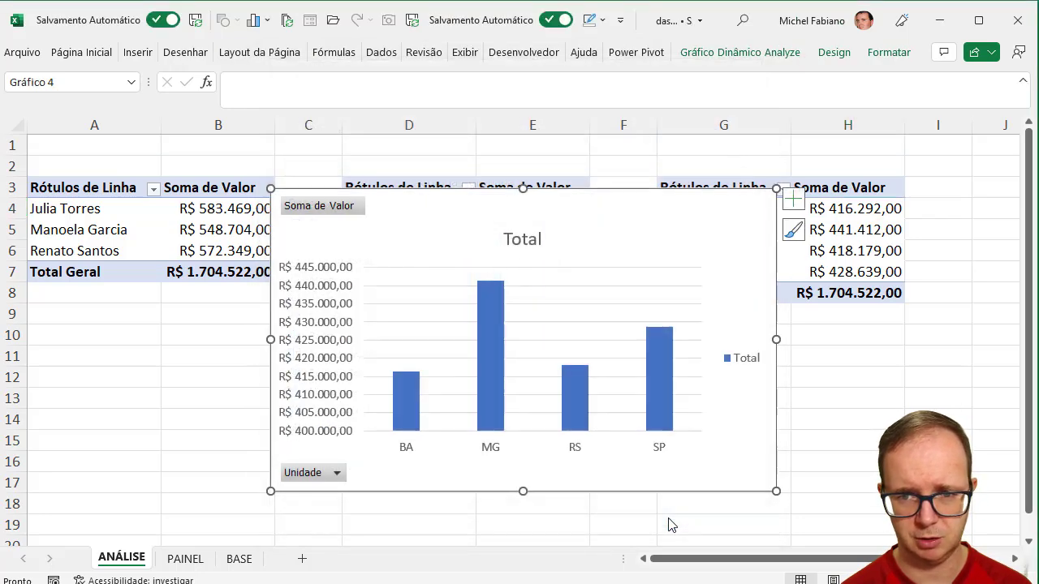
Delete the legend, gridlines, value axis and title from the units' pivot chart
{"action": "left_click", "coordinate": [750, 363]}
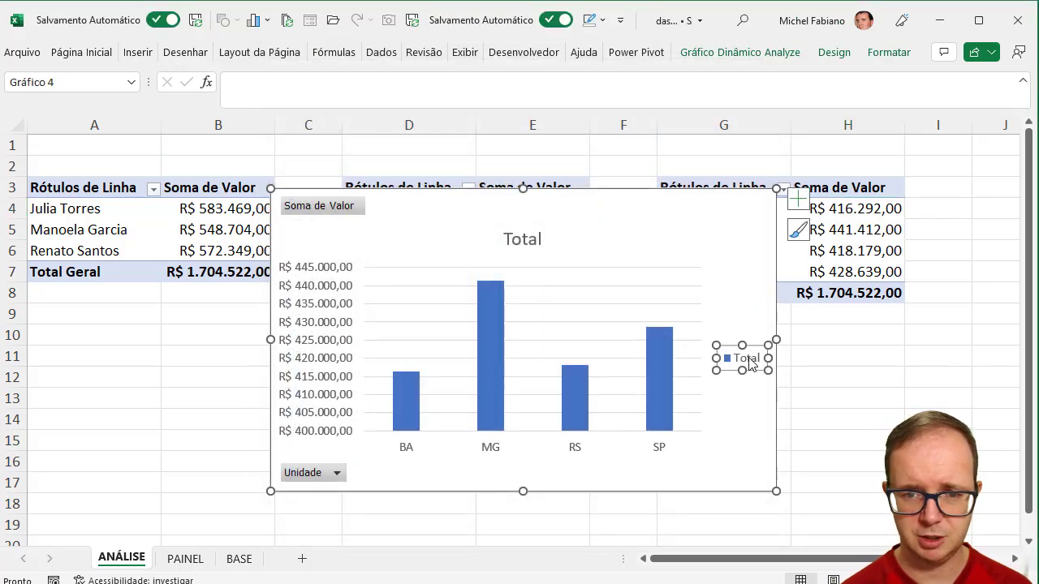
{"action": "key", "text": "Delete"}
{"action": "left_click", "coordinate": [668, 340]}
{"action": "key", "text": "Delete"}
{"action": "left_click", "coordinate": [347, 344]}
{"action": "key", "text": "Delete"}
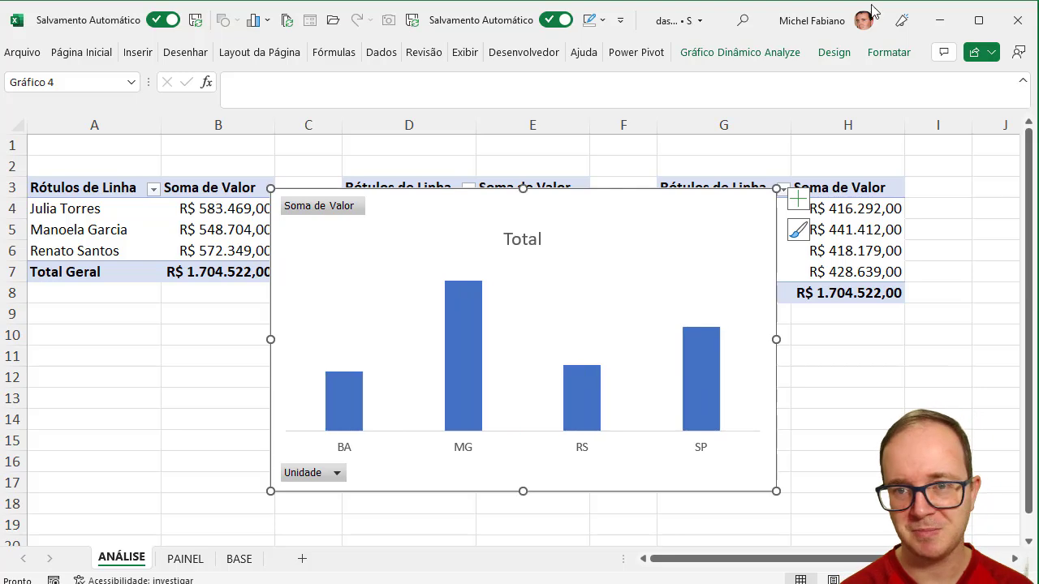
{"action": "left_click", "coordinate": [537, 245]}
{"action": "key", "text": "Delete"}
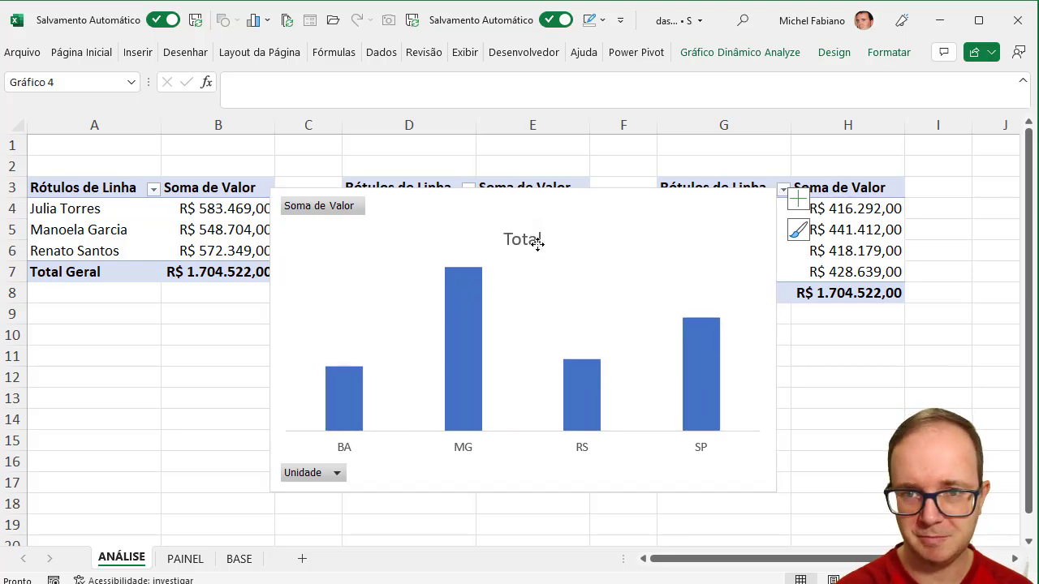
Hide all field buttons on the units' pivot chart
{"action": "left_click", "coordinate": [716, 54]}
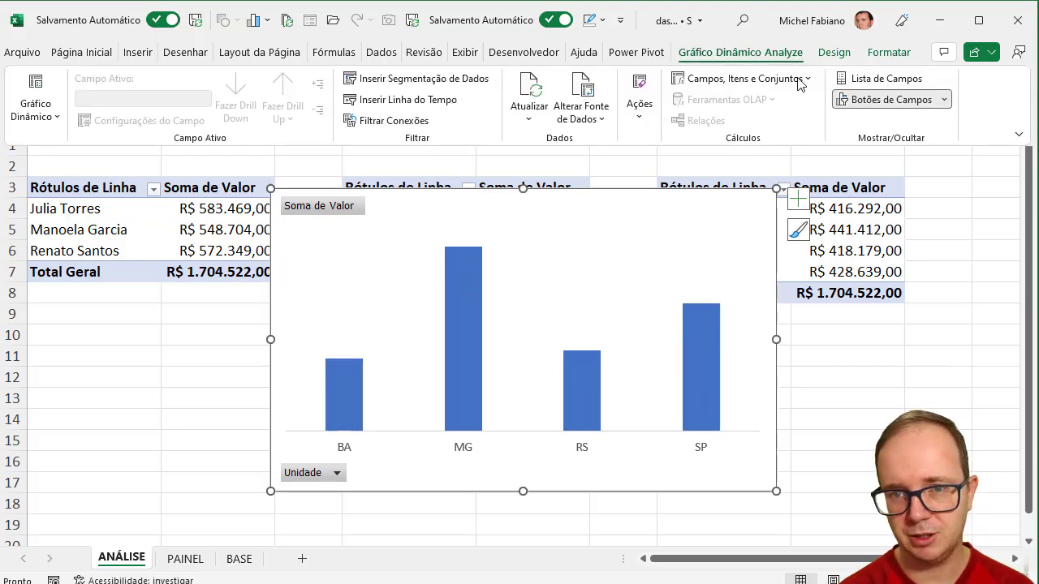
{"action": "left_click", "coordinate": [944, 100]}
{"action": "left_click", "coordinate": [890, 243]}
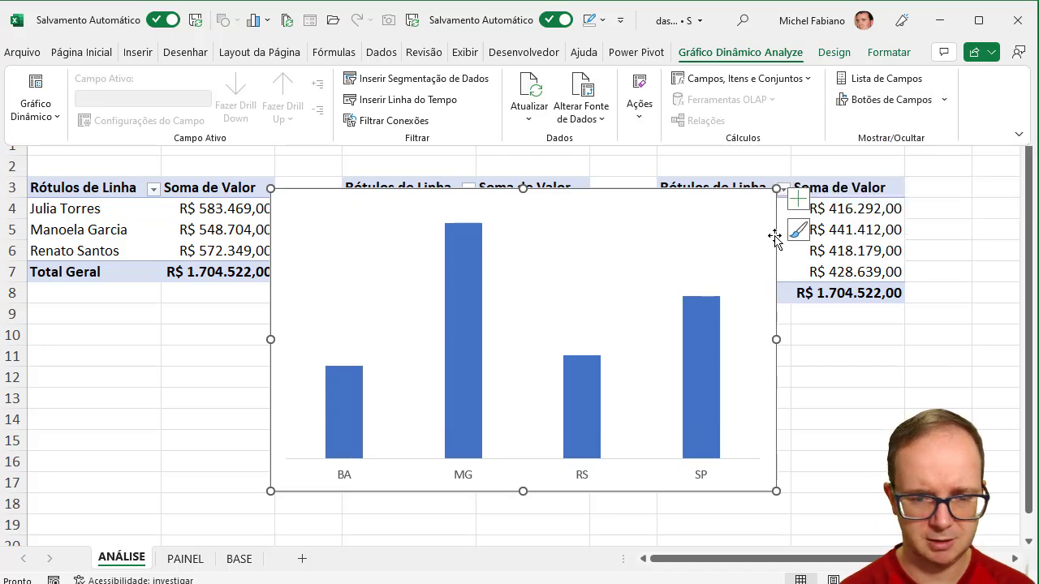
Move the units' chart to the PAINEL sheet and resize it to fit inside the upper-middle panel
{"action": "key", "text": "ctrl+x"}
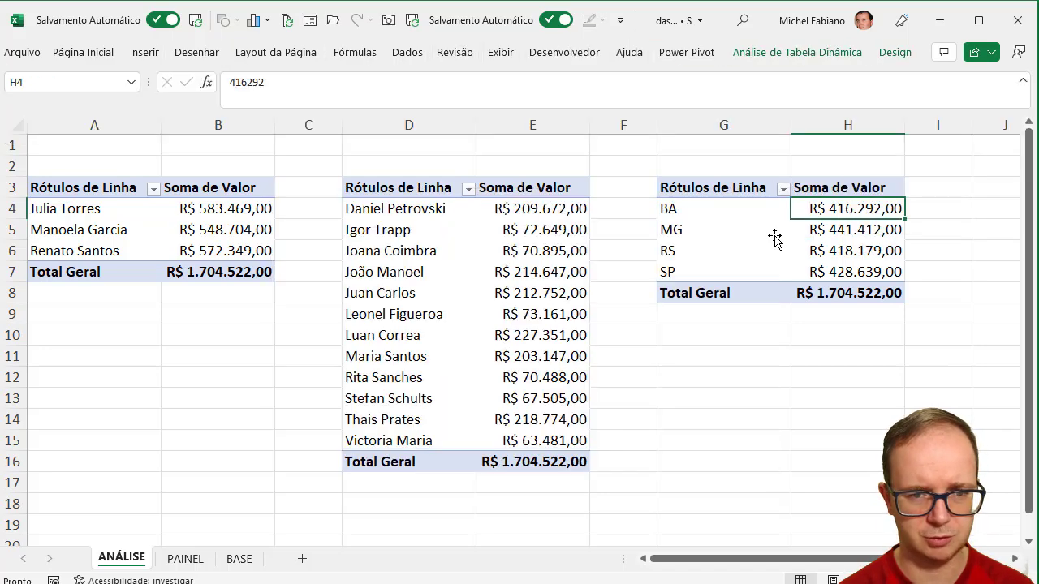
{"action": "left_click", "coordinate": [186, 559]}
{"action": "right_click", "coordinate": [995, 317]}
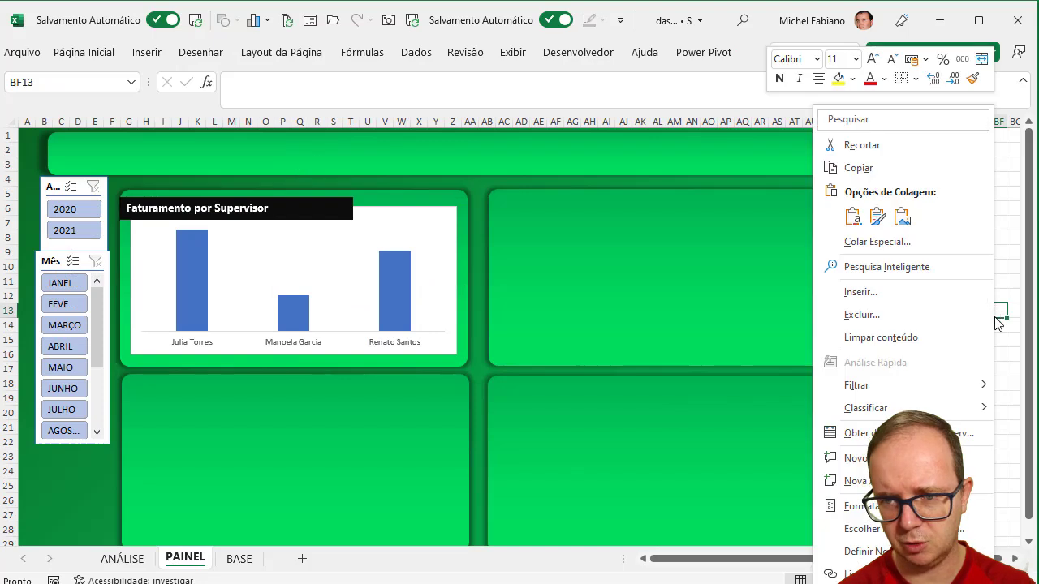
{"action": "right_click", "coordinate": [1002, 317]}
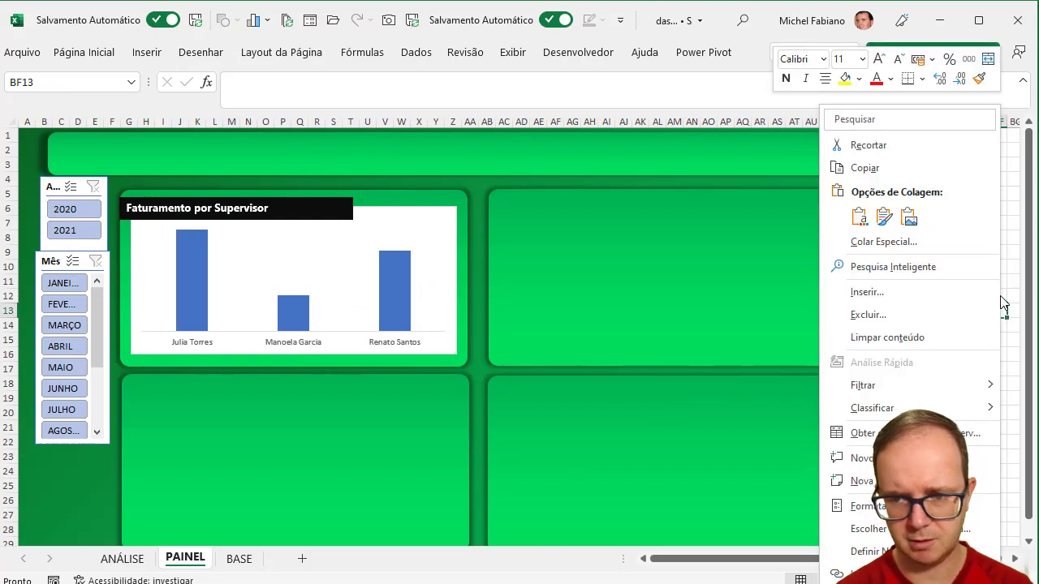
{"action": "key", "text": "Escape"}
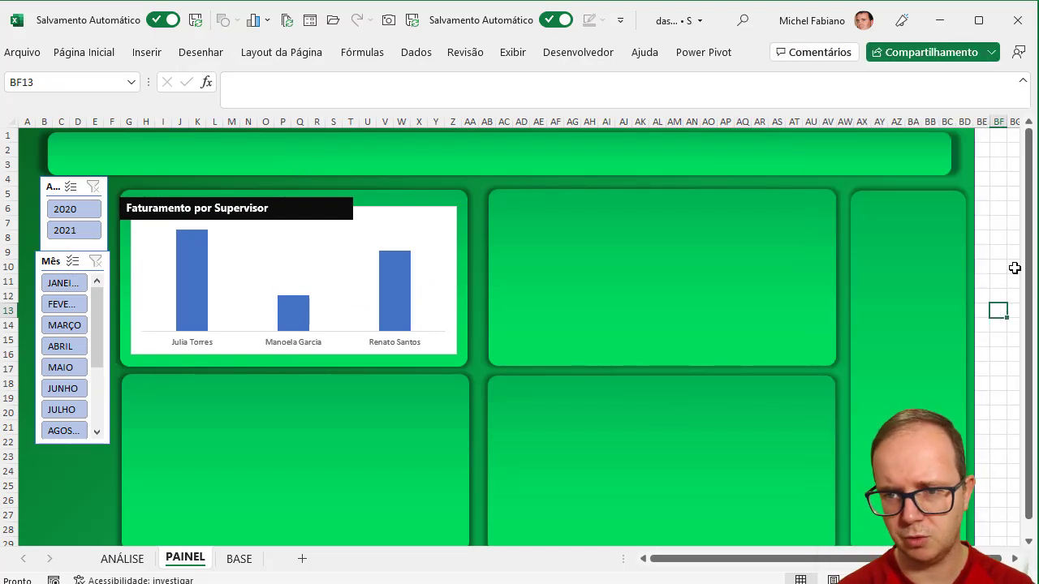
{"action": "key", "text": "ctrl+v"}
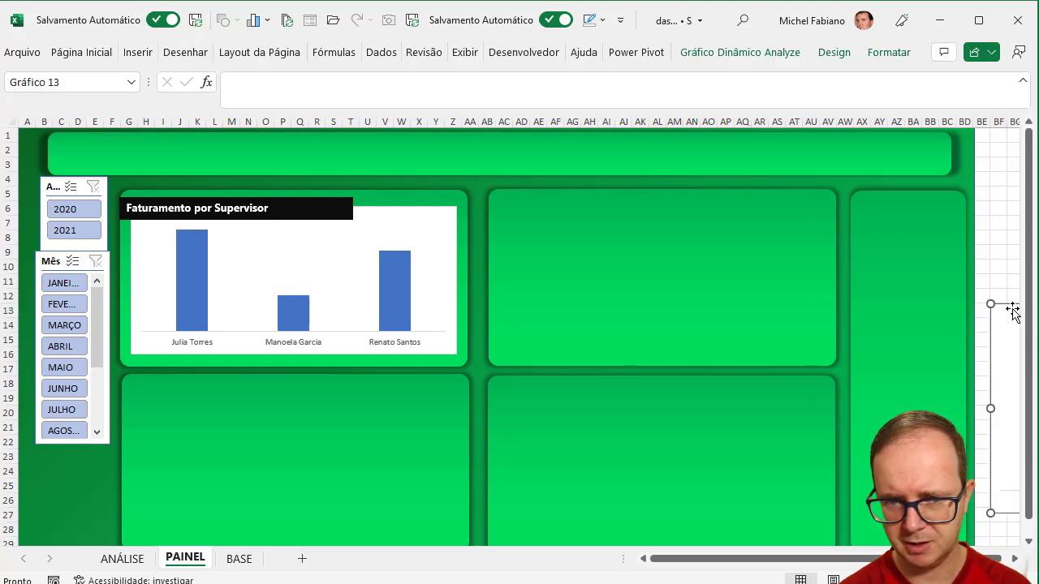
{"action": "mouse_move", "coordinate": [1012, 311]}
{"action": "left_mouse_down"}
{"action": "mouse_move", "coordinate": [621, 250]}
{"action": "mouse_move", "coordinate": [518, 209]}
{"action": "left_mouse_up"}
{"action": "left_click_drag", "start_coordinate": [844, 415], "coordinate": [827, 358]}
Duplicate the "Faturamento por Supervisor" title over the units' chart's top edge and change its text to "Faturamento por Unidade"
{"action": "left_click", "coordinate": [276, 208]}
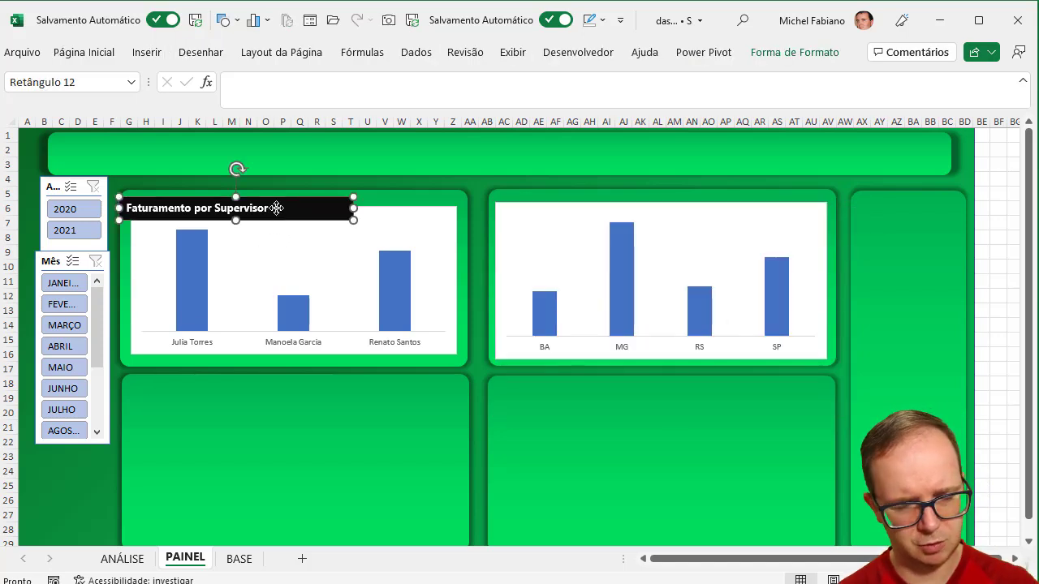
{"action": "key", "text": "ctrl+d"}
{"action": "left_click_drag", "start_coordinate": [317, 220], "coordinate": [676, 213]}
{"action": "double_click", "coordinate": [600, 212]}
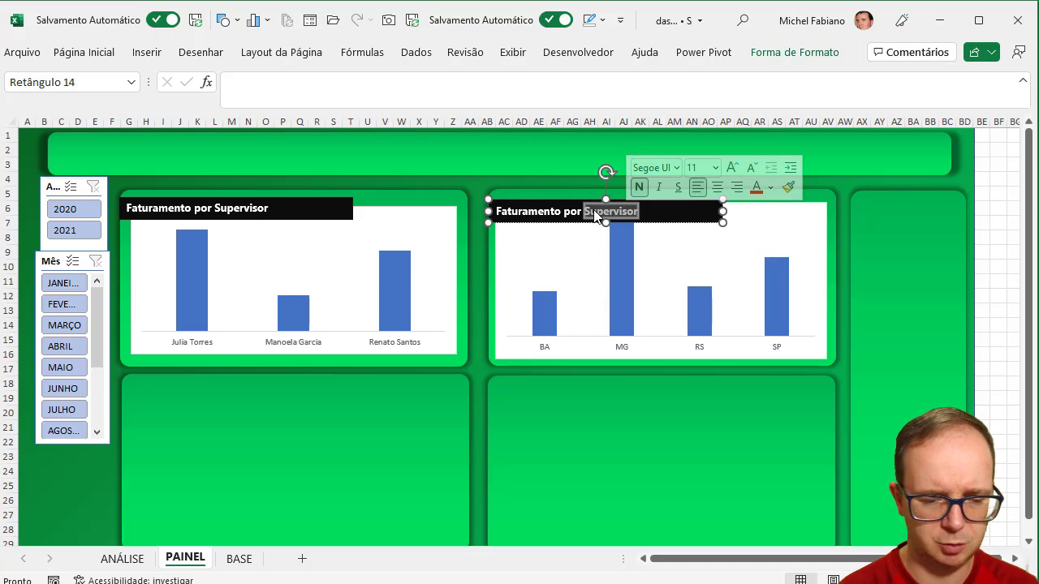
{"action": "type", "text": "Unidad"}
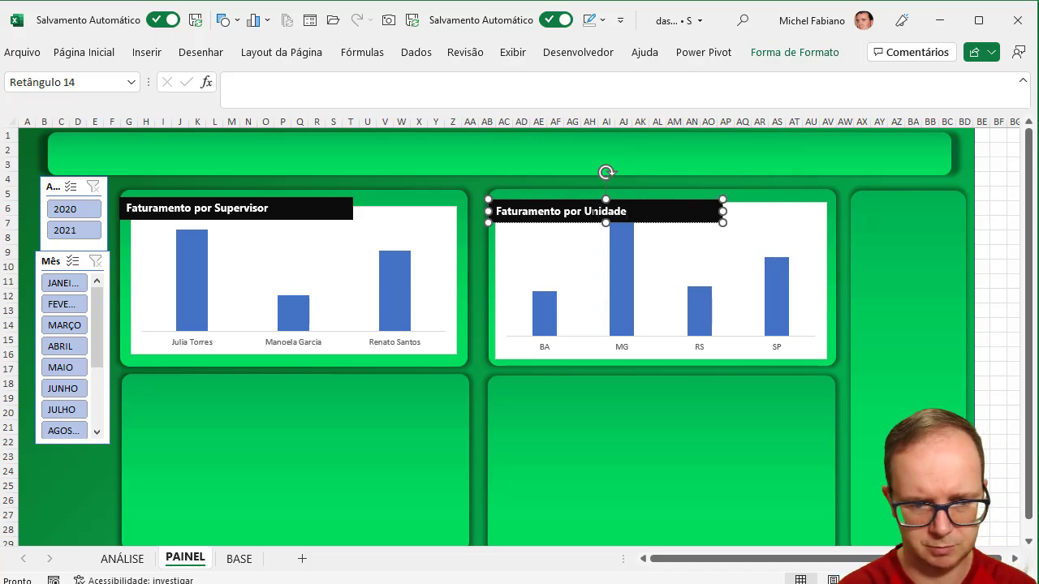
Insert a clustered column pivot chart from the collaborators' pivot table on the ANÁLISE sheet
{"action": "left_click", "coordinate": [121, 559]}
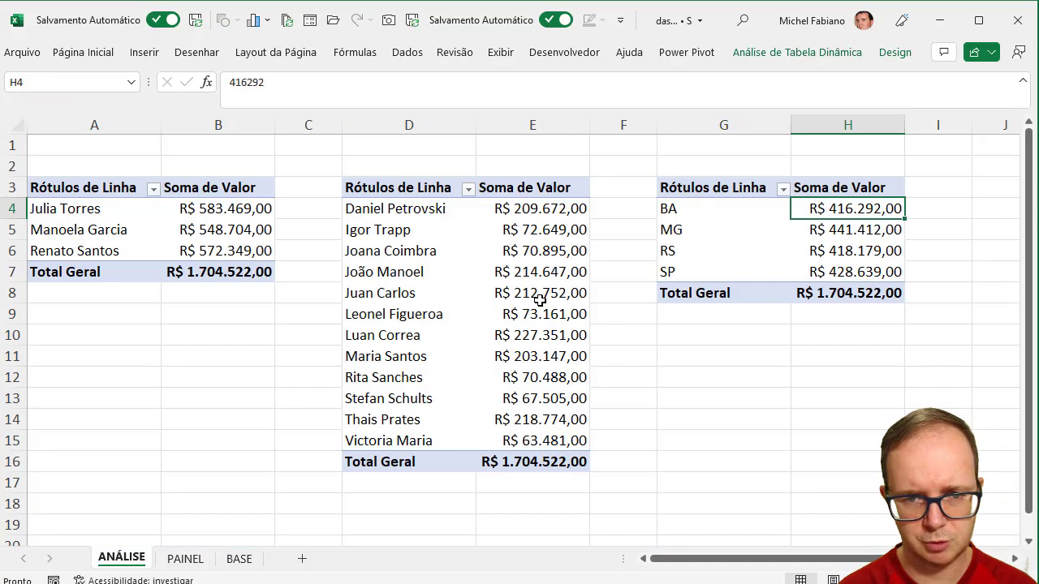
{"action": "left_click", "coordinate": [551, 213]}
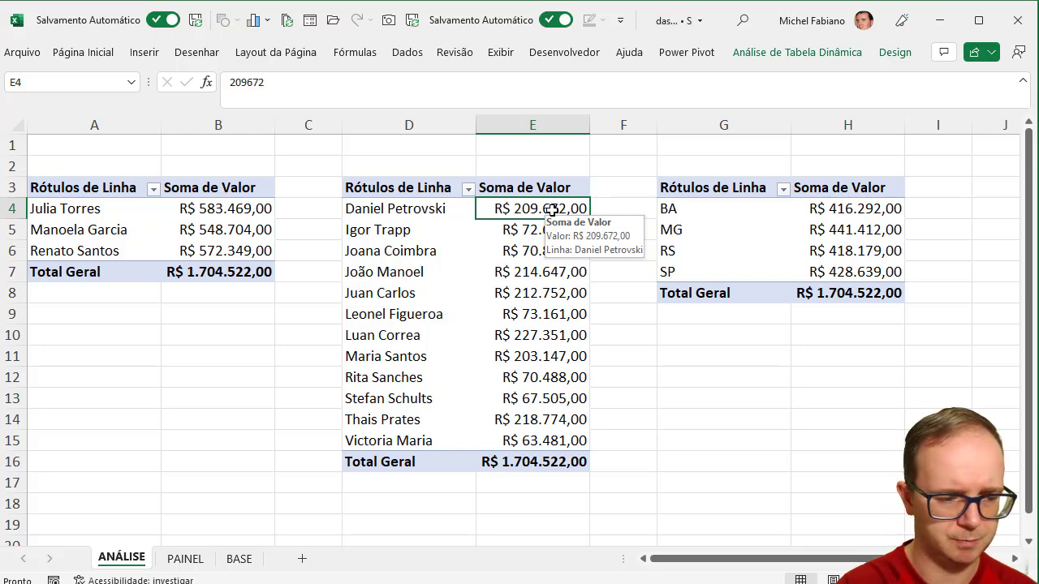
{"action": "key", "text": "ctrl+1"}
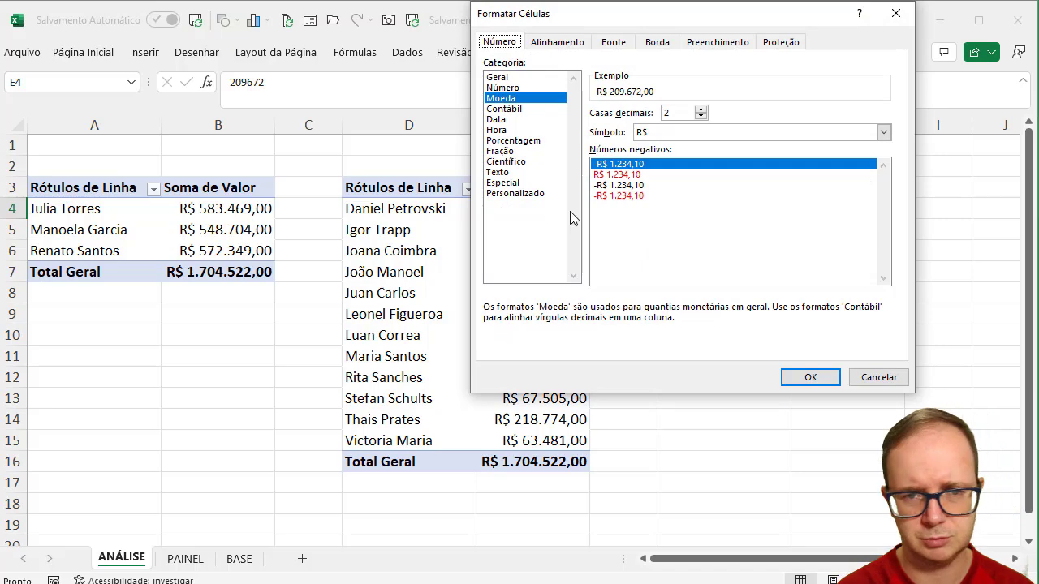
{"action": "left_click", "coordinate": [870, 382]}
{"action": "left_click", "coordinate": [810, 62]}
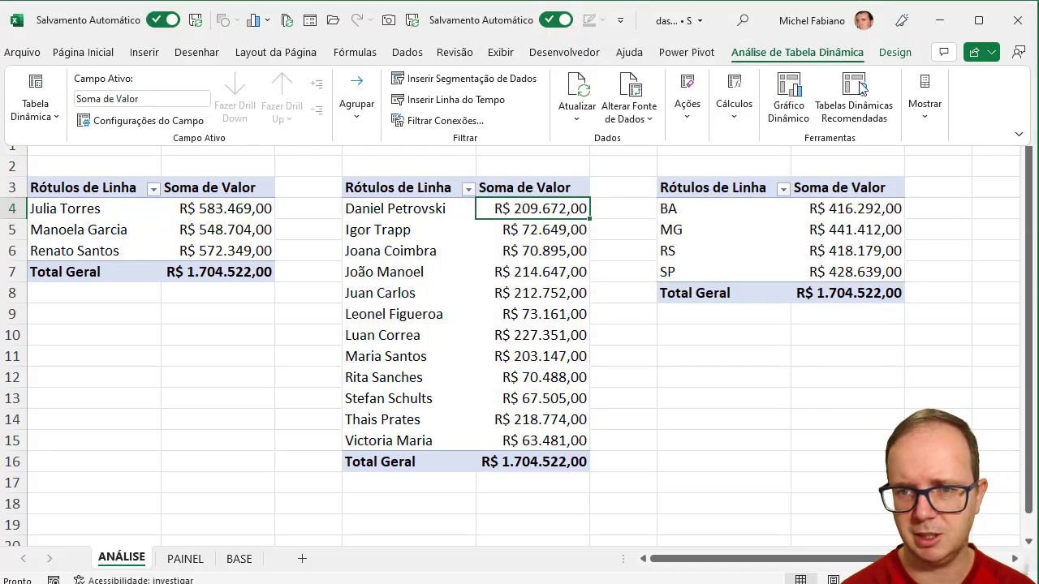
{"action": "left_click", "coordinate": [787, 110]}
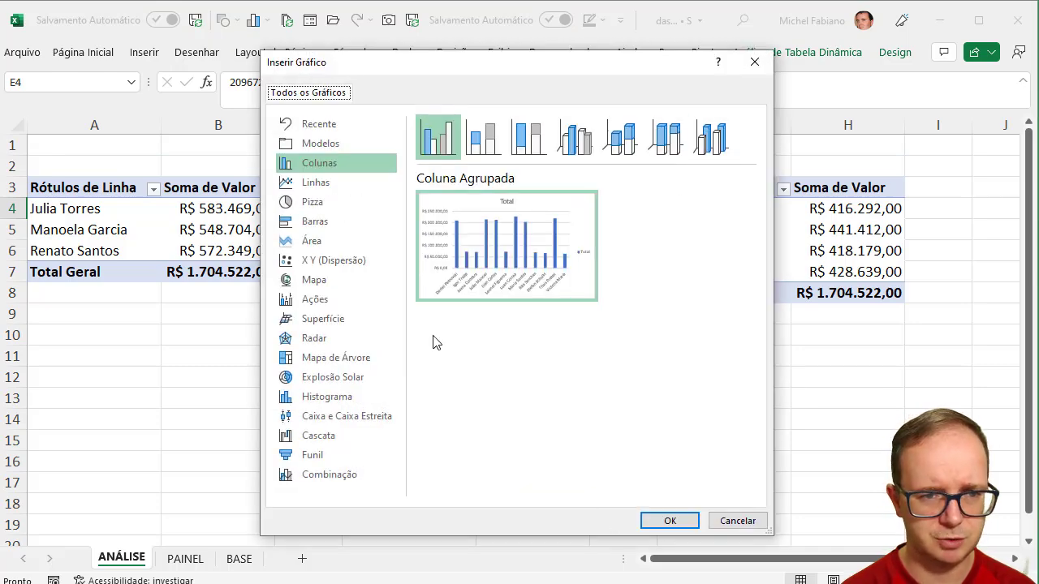
{"action": "left_click", "coordinate": [660, 520]}
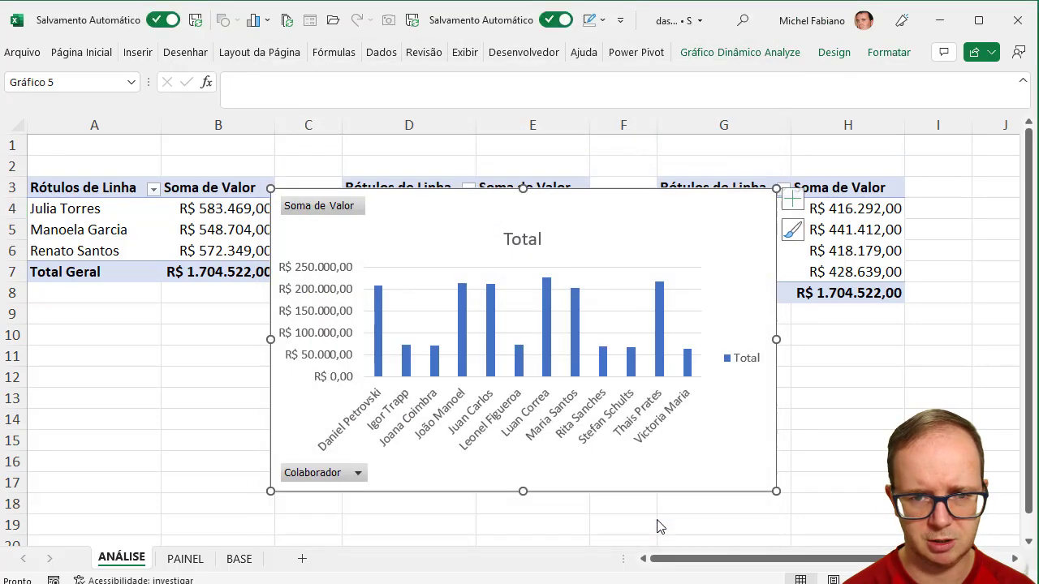
Delete the legend, value axis and gridlines from the collaborators' pivot chart
{"action": "left_click", "coordinate": [752, 364]}
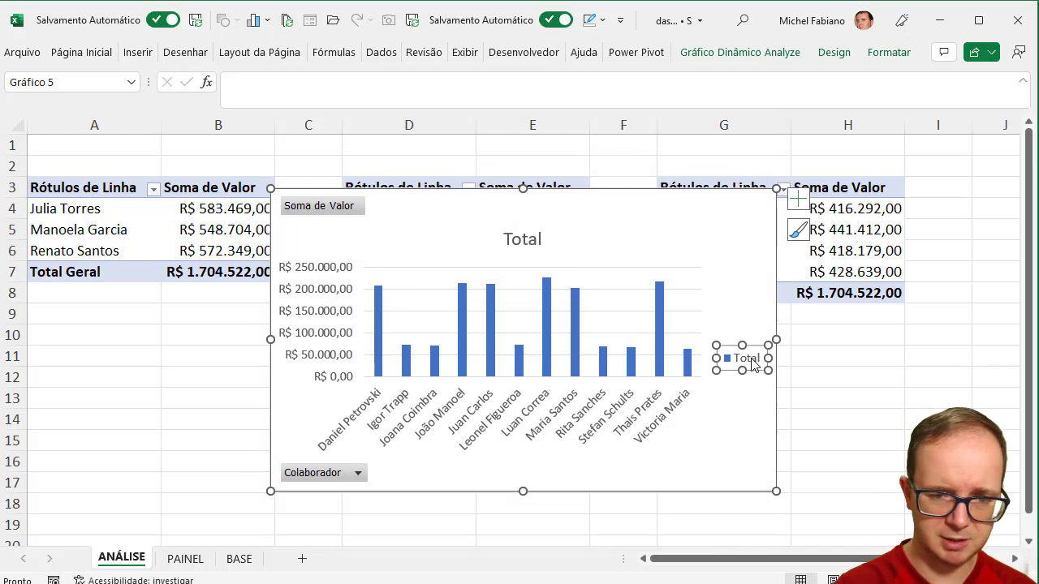
{"action": "key", "text": "Delete"}
{"action": "left_click", "coordinate": [305, 292]}
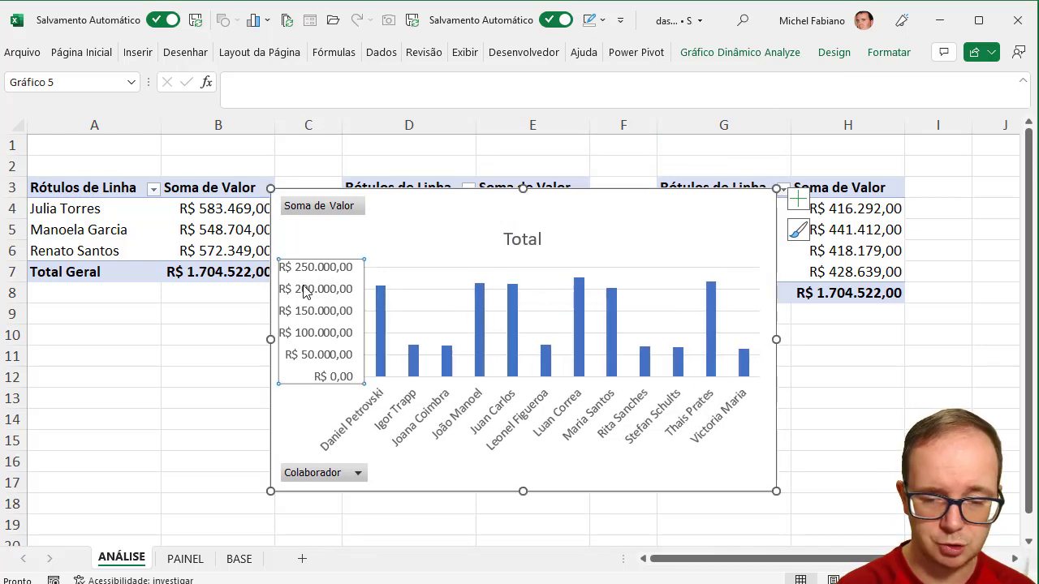
{"action": "key", "text": "Delete"}
{"action": "left_click", "coordinate": [366, 310]}
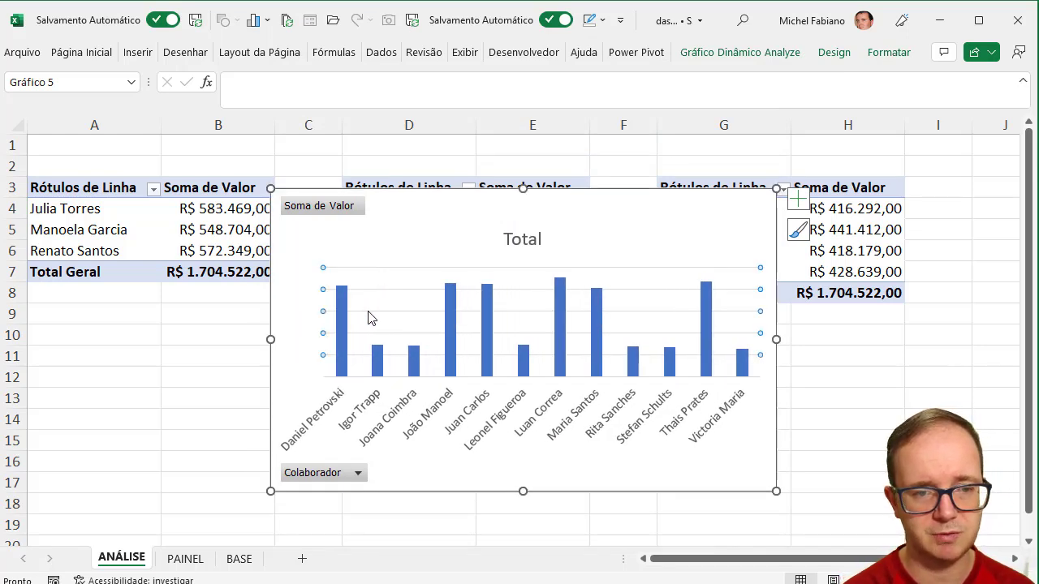
{"action": "key", "text": "Delete"}
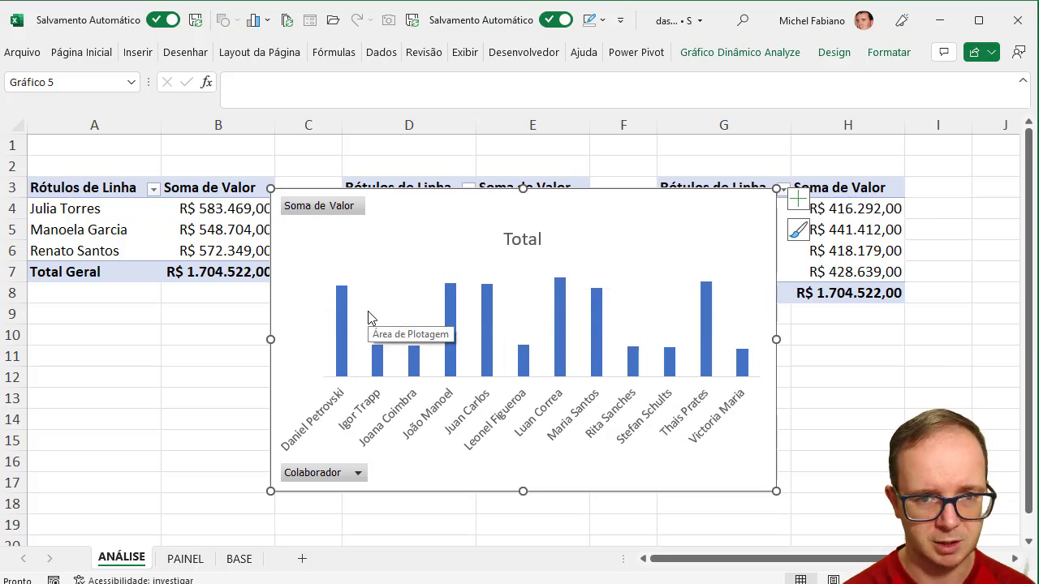
Hide all field buttons on the collaborators' pivot chart
{"action": "left_click", "coordinate": [771, 55]}
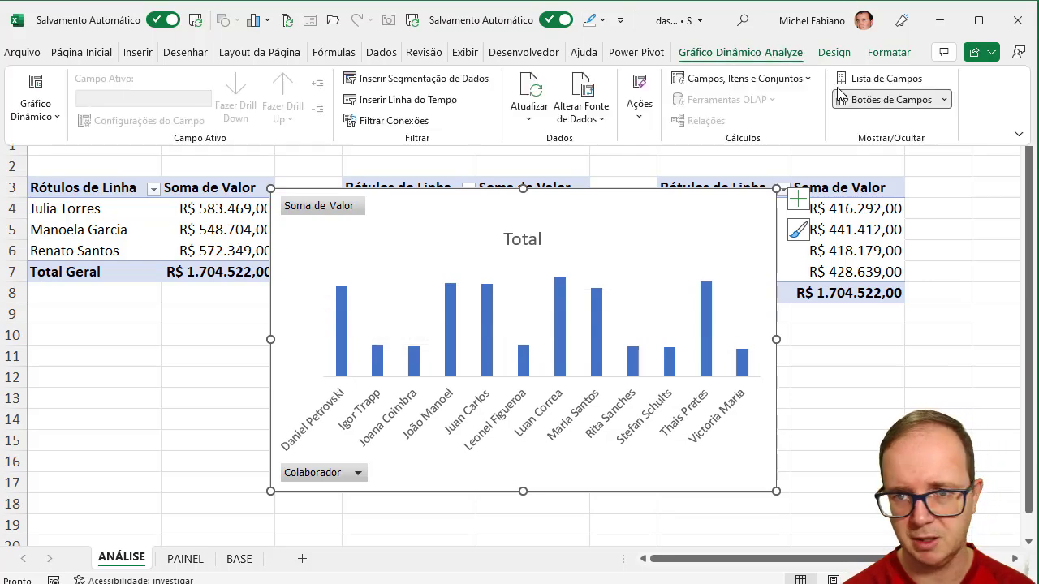
{"action": "left_click", "coordinate": [944, 101]}
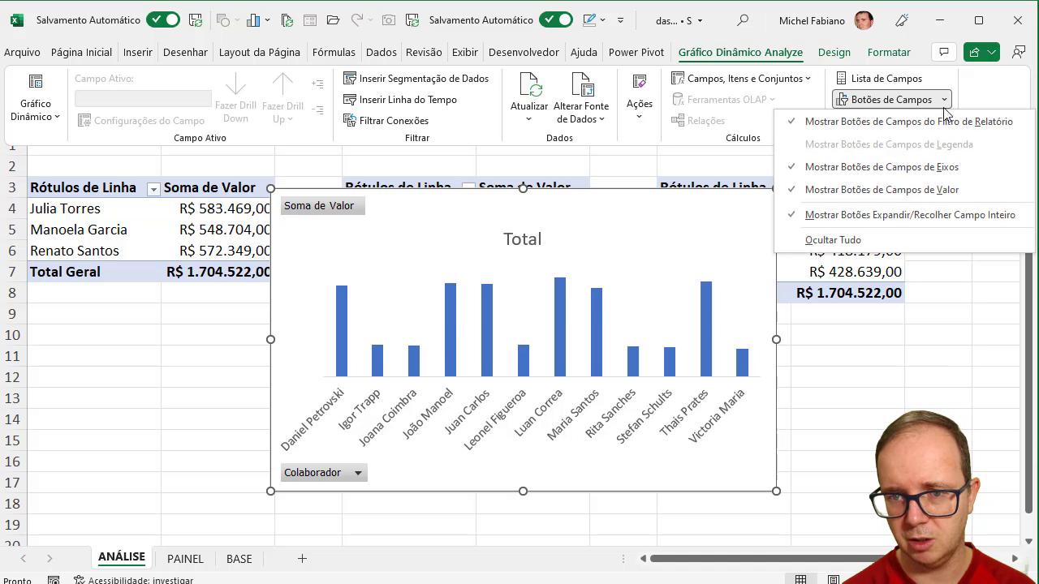
{"action": "left_click", "coordinate": [854, 237]}
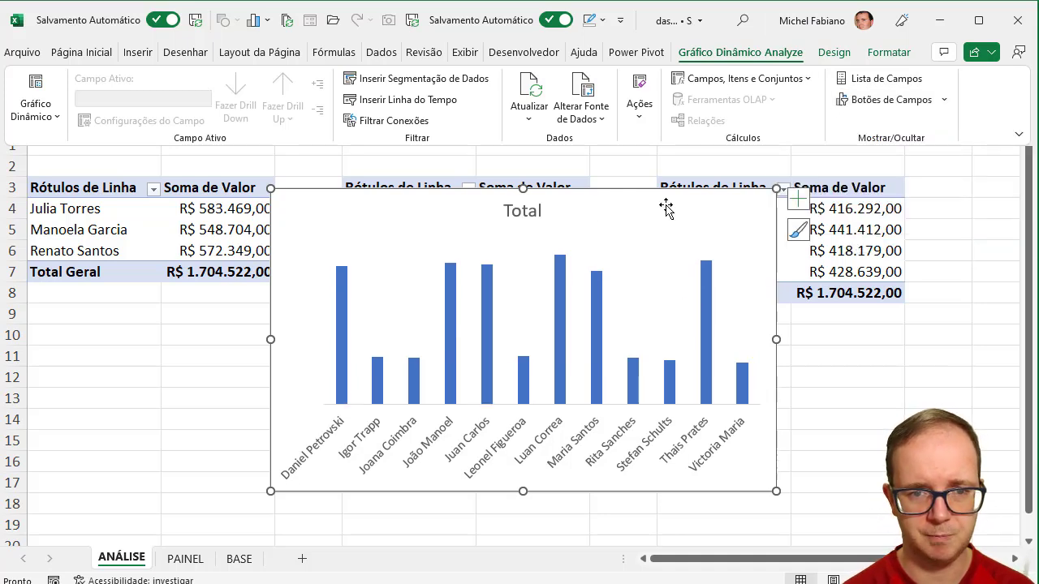
Delete the "Total" title from the collaborators' pivot chart
{"action": "left_click", "coordinate": [521, 215]}
{"action": "left_click", "coordinate": [520, 213]}
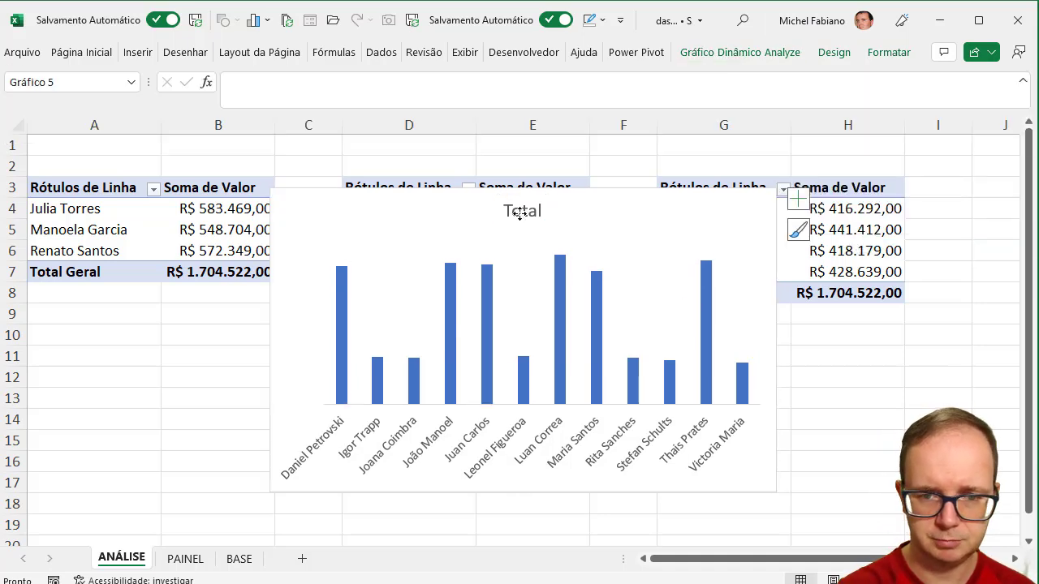
{"action": "key", "text": "Delete"}
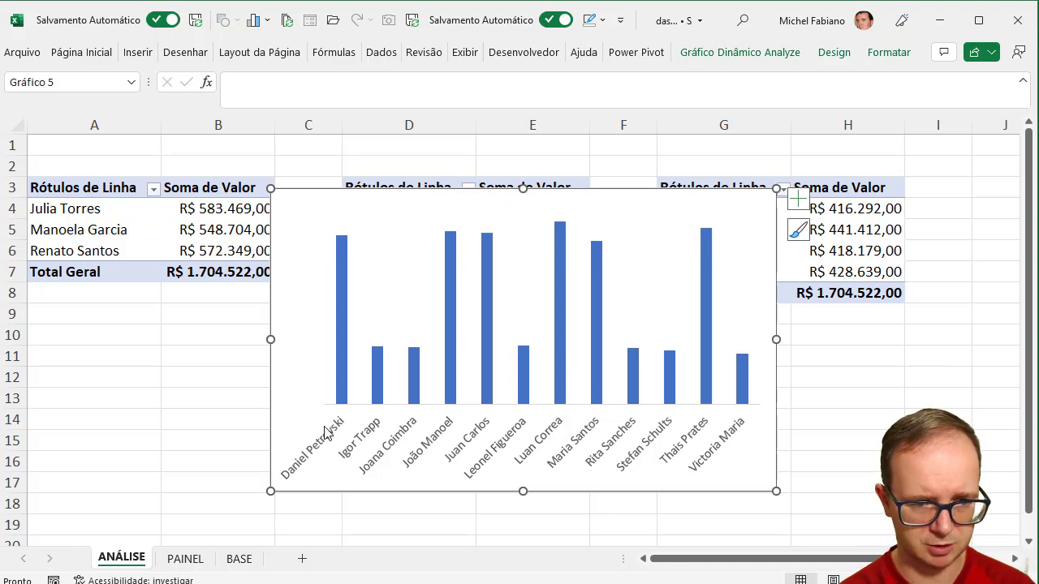
Move the collaborators' chart from the ANÁLISE sheet to PAINEL and place it over the lower-left panel
{"action": "key", "text": "ctrl+x"}
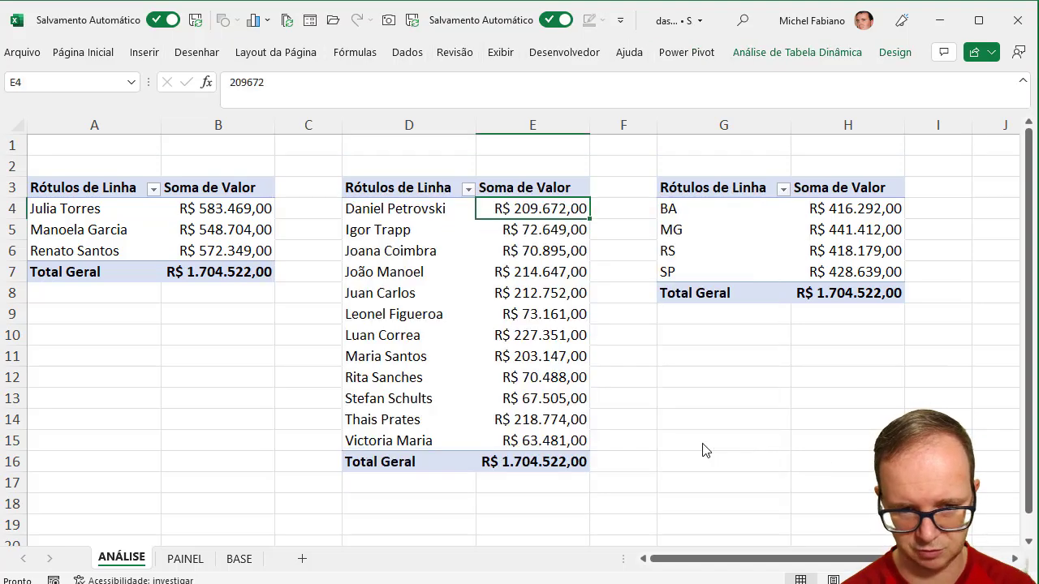
{"action": "left_click", "coordinate": [188, 559]}
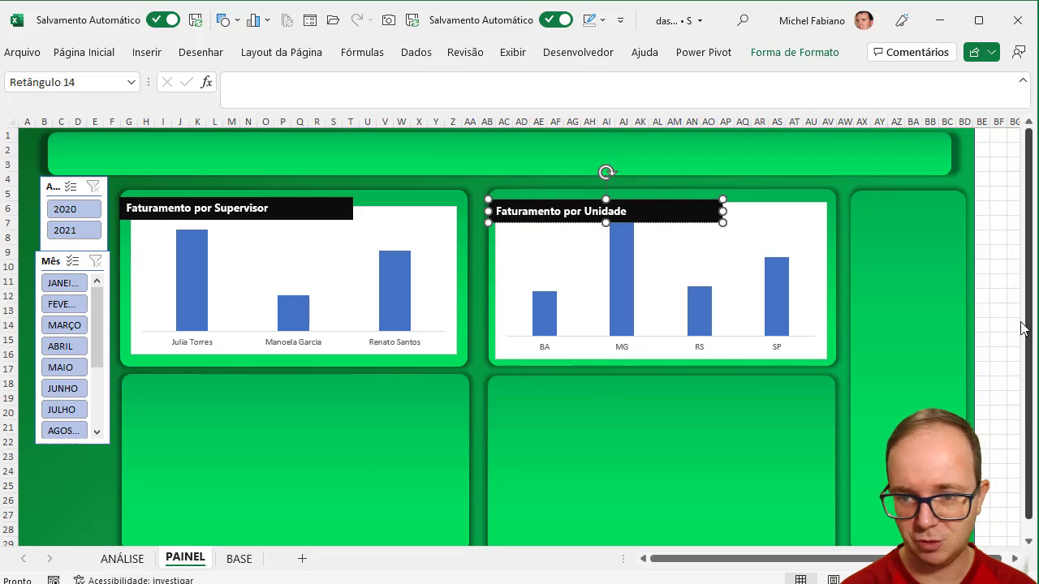
{"action": "left_click", "coordinate": [989, 294]}
{"action": "key", "text": "ctrl+v"}
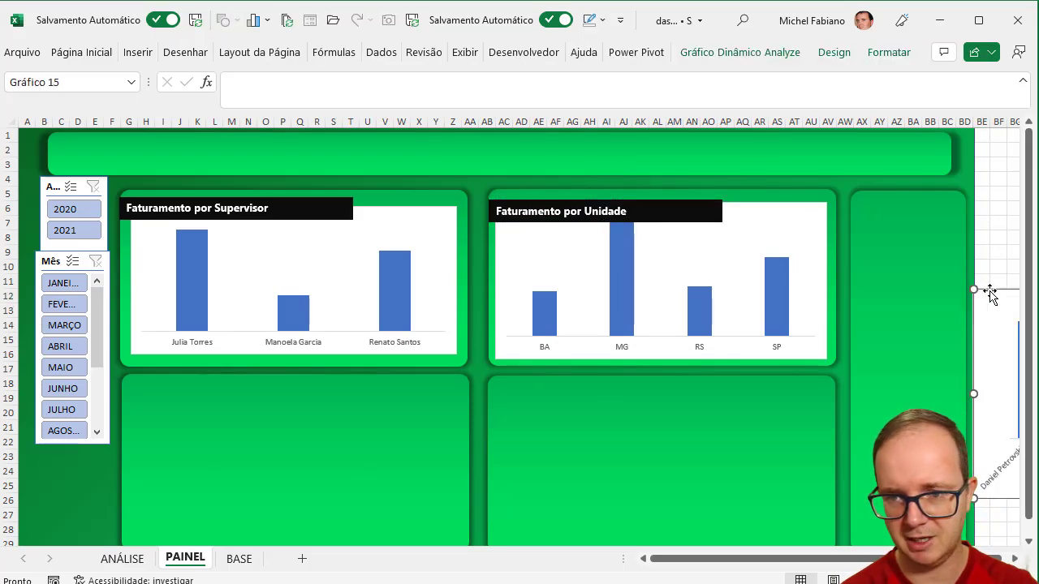
{"action": "left_click_drag", "start_coordinate": [988, 294], "coordinate": [147, 383]}
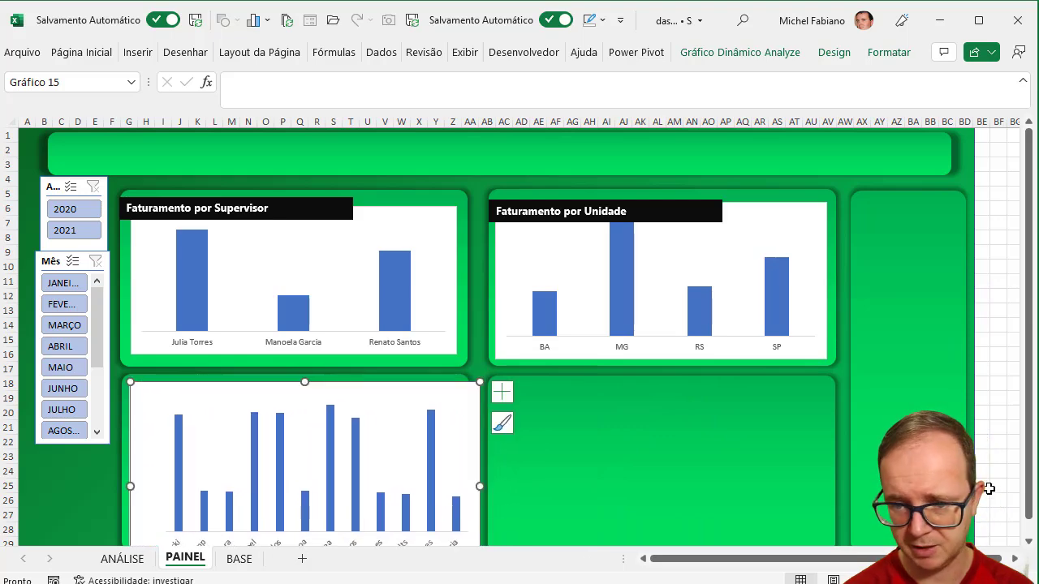
Widen the collaborators' chart so it spans both lower panels, ending level with the units' chart's right edge
{"action": "scroll", "coordinate": [993, 483], "scroll_direction": "down", "scroll_amount": 2}
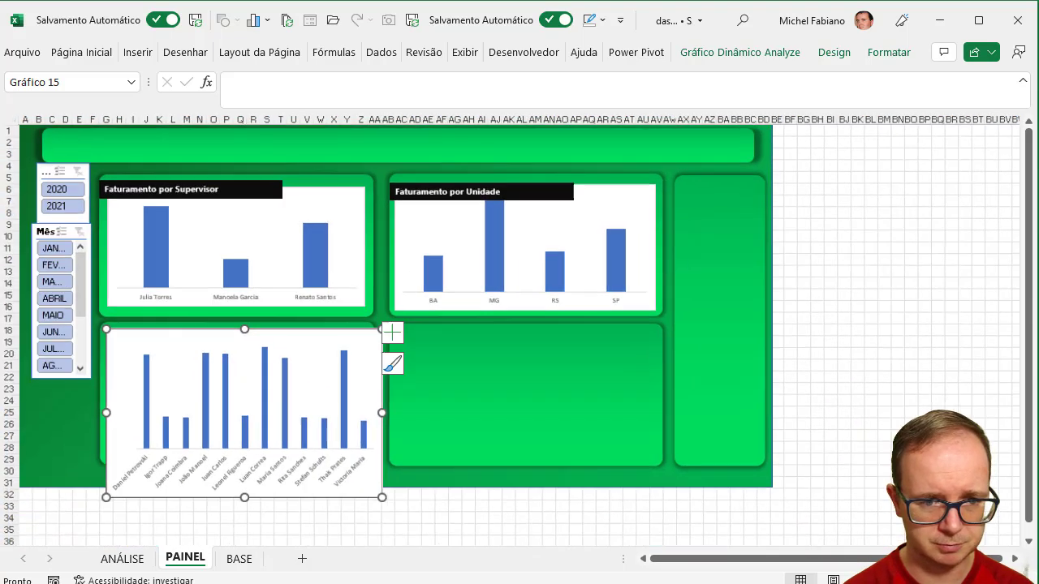
{"action": "scroll", "coordinate": [992, 483], "scroll_direction": "down", "scroll_amount": 1}
{"action": "left_click_drag", "start_coordinate": [371, 403], "coordinate": [635, 386]}
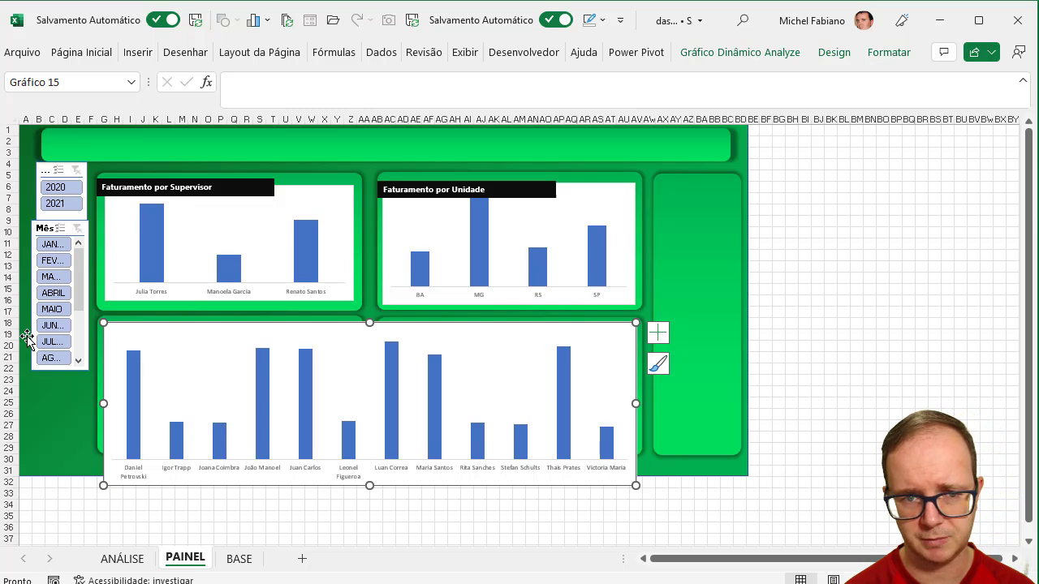
Duplicate the "Faturamento por Unidade" title over the collaborators' chart's upper-left corner and change its text to "Faturamento por Vendedor"
{"action": "left_click", "coordinate": [551, 188]}
{"action": "key", "text": "ctrl+d"}
{"action": "left_click_drag", "start_coordinate": [549, 193], "coordinate": [258, 326]}
{"action": "left_click", "coordinate": [201, 329]}
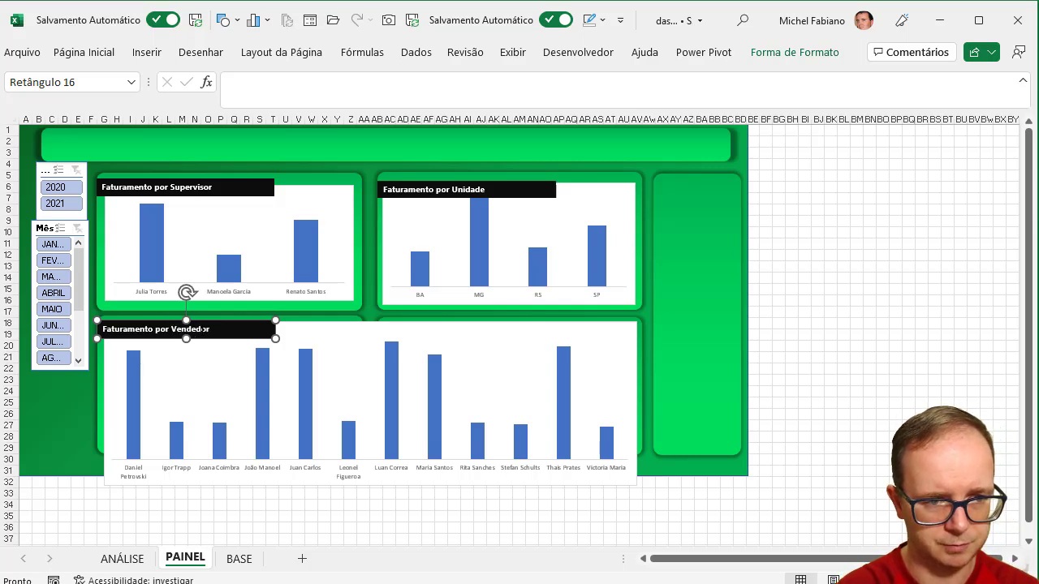
{"action": "left_click", "coordinate": [839, 335]}
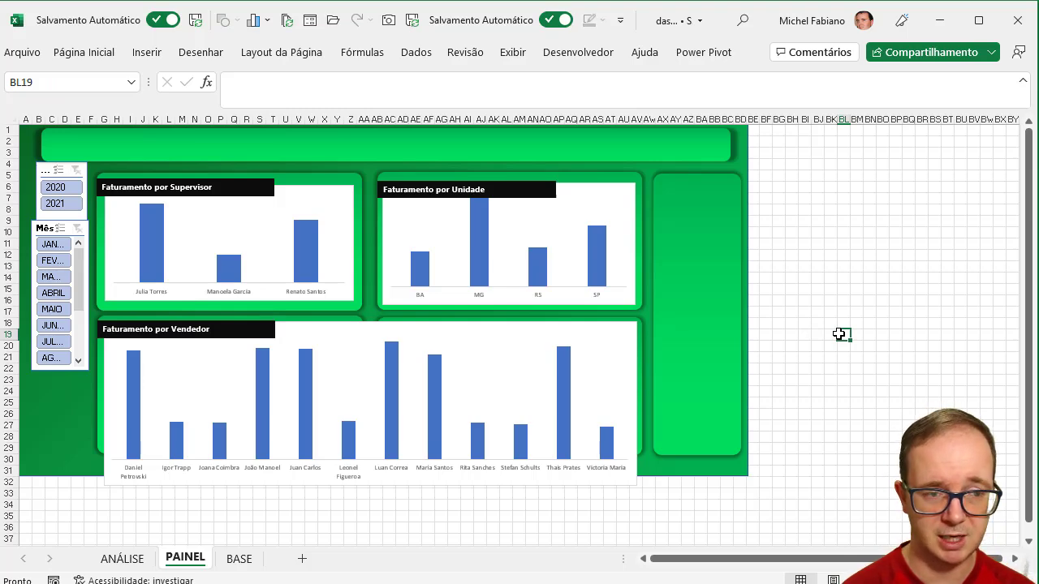
Try the slicers on the charts with April, January, February and 2021, ending with the filter on February 2020
{"action": "left_click", "coordinate": [50, 295]}
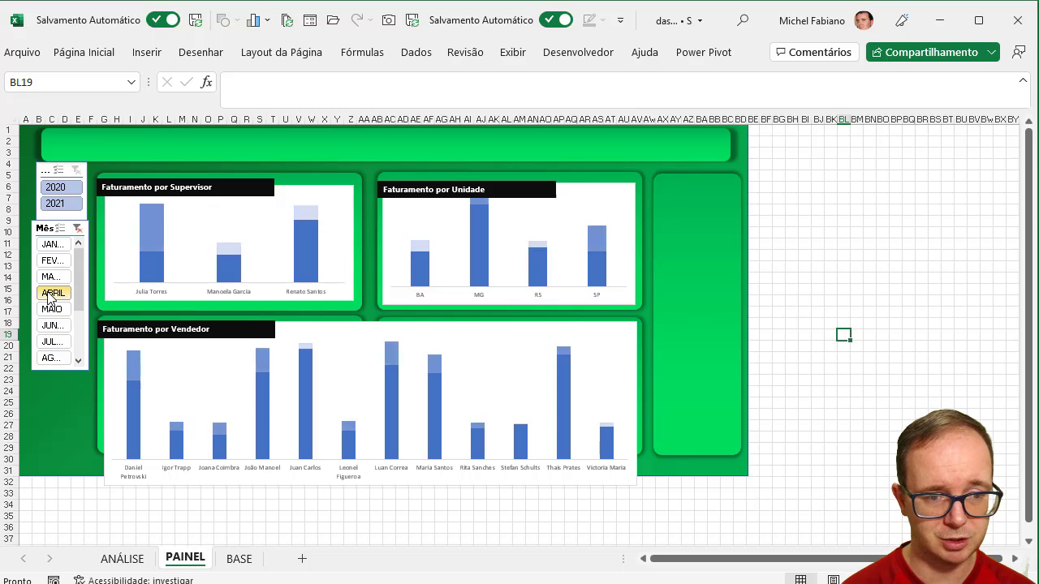
{"action": "left_click", "coordinate": [52, 244]}
{"action": "left_click", "coordinate": [53, 260]}
{"action": "left_click", "coordinate": [63, 204]}
{"action": "left_click", "coordinate": [62, 189]}
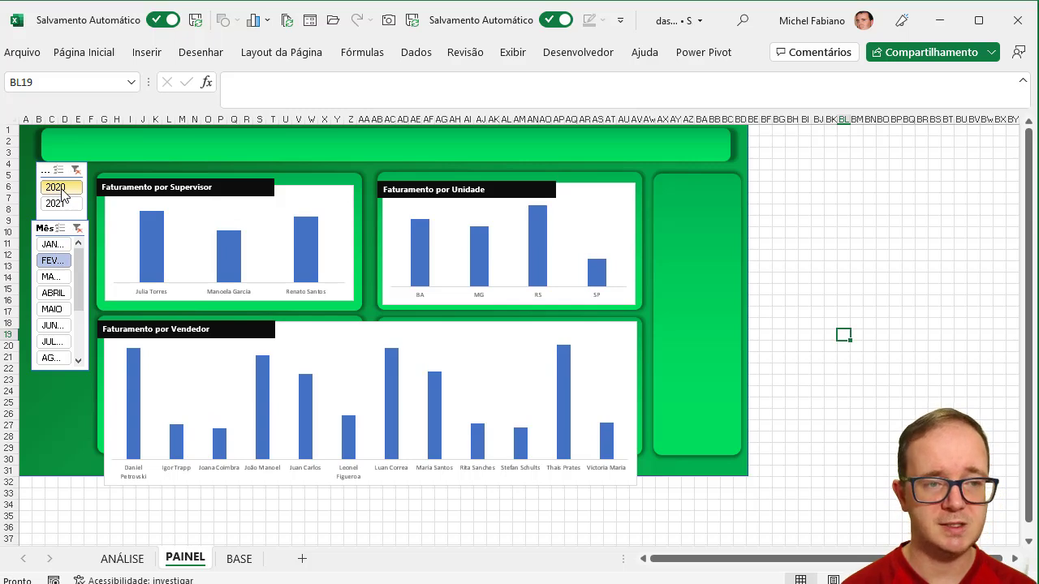
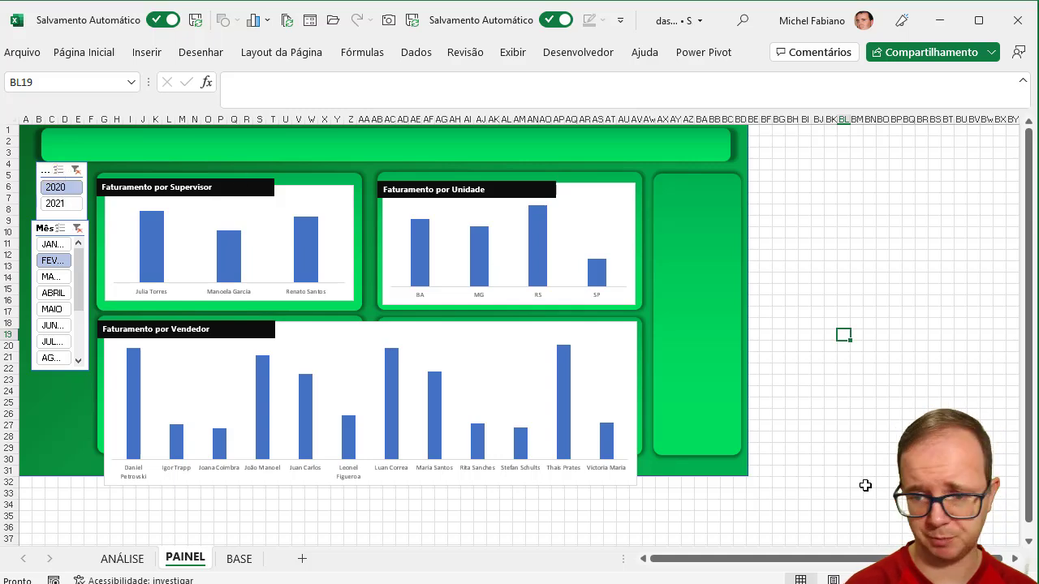
Shorten the vendor chart to fit inside the lower panels, and move the month and year slicers to the header panel's right end
{"action": "left_click", "coordinate": [602, 375]}
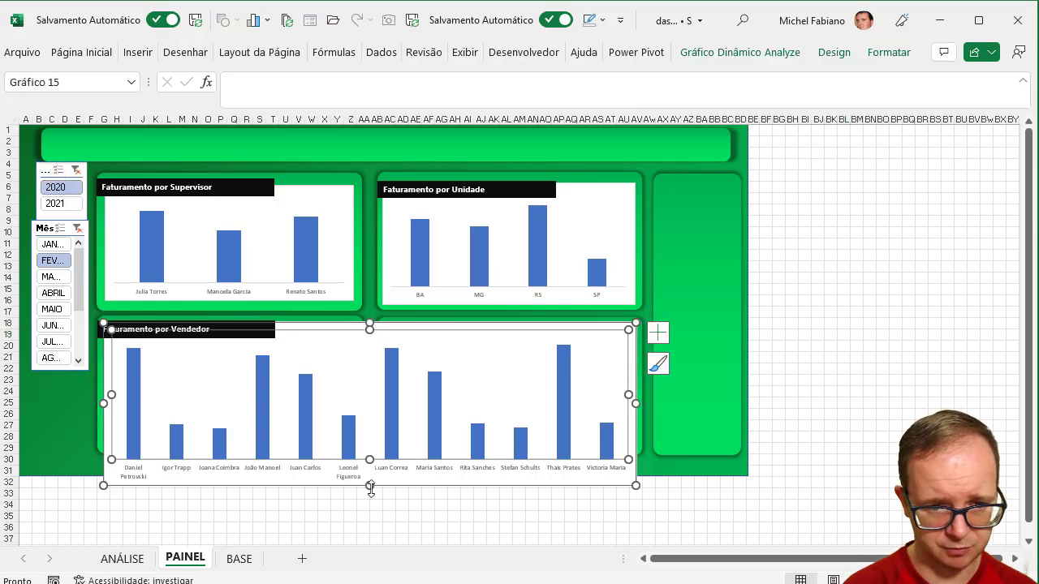
{"action": "left_click_drag", "start_coordinate": [370, 487], "coordinate": [379, 442]}
{"action": "left_click_drag", "start_coordinate": [41, 226], "coordinate": [687, 143]}
{"action": "left_click_drag", "start_coordinate": [51, 171], "coordinate": [634, 154]}
Shift the upper-left panel into the space freed by the slicers, and extend the header panel leftward and slightly downward
{"action": "left_click", "coordinate": [97, 257]}
{"action": "left_click_drag", "start_coordinate": [96, 256], "coordinate": [37, 249]}
{"action": "left_click", "coordinate": [124, 153]}
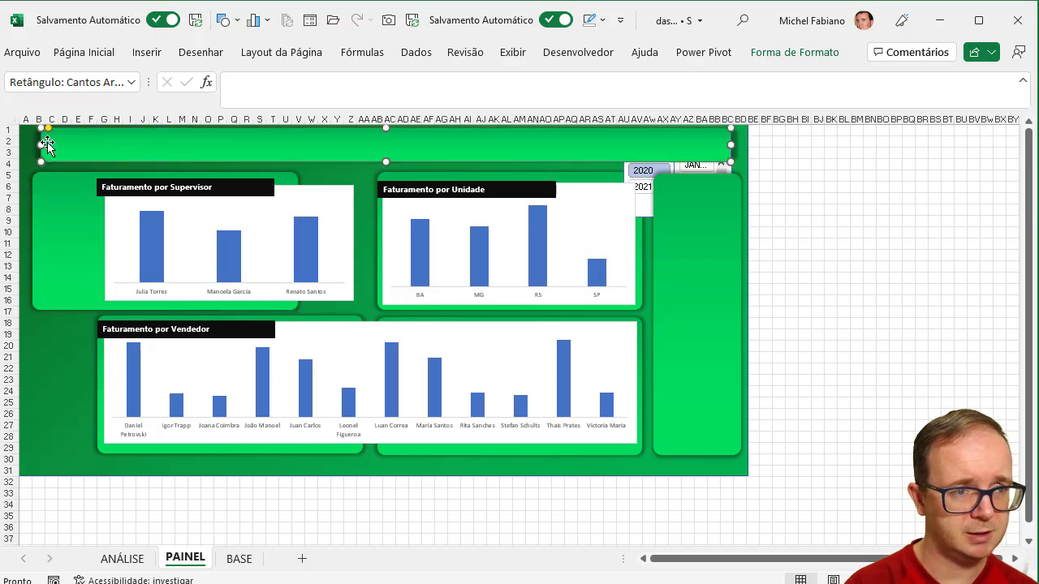
{"action": "left_click_drag", "start_coordinate": [40, 144], "coordinate": [29, 145]}
{"action": "left_click_drag", "start_coordinate": [382, 163], "coordinate": [382, 167]}
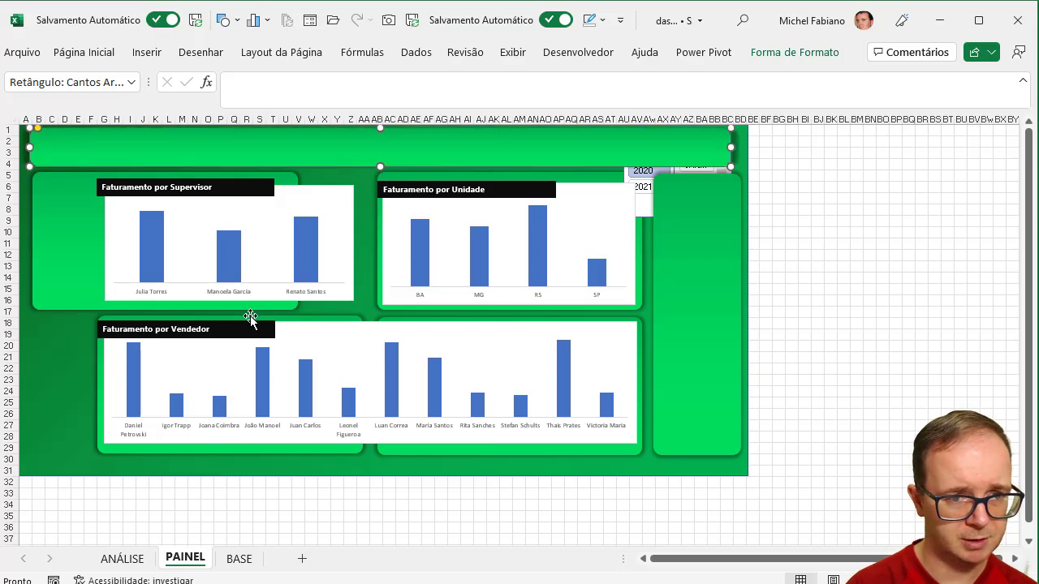
Shift the lower-left panel left to align under the upper-left one, and select the lower-right panel
{"action": "left_click_drag", "start_coordinate": [250, 318], "coordinate": [185, 318]}
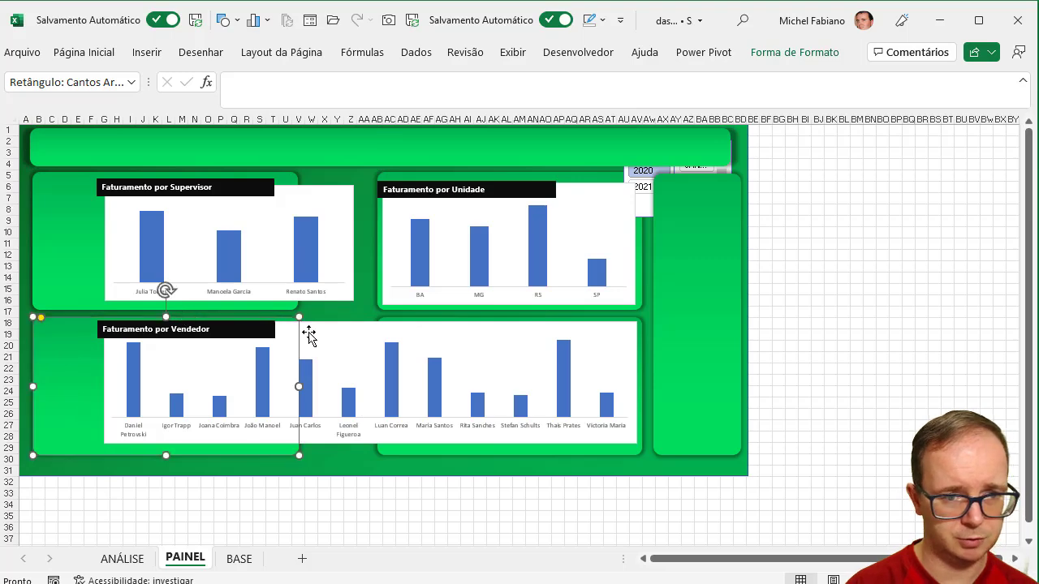
{"action": "left_click", "coordinate": [432, 320]}
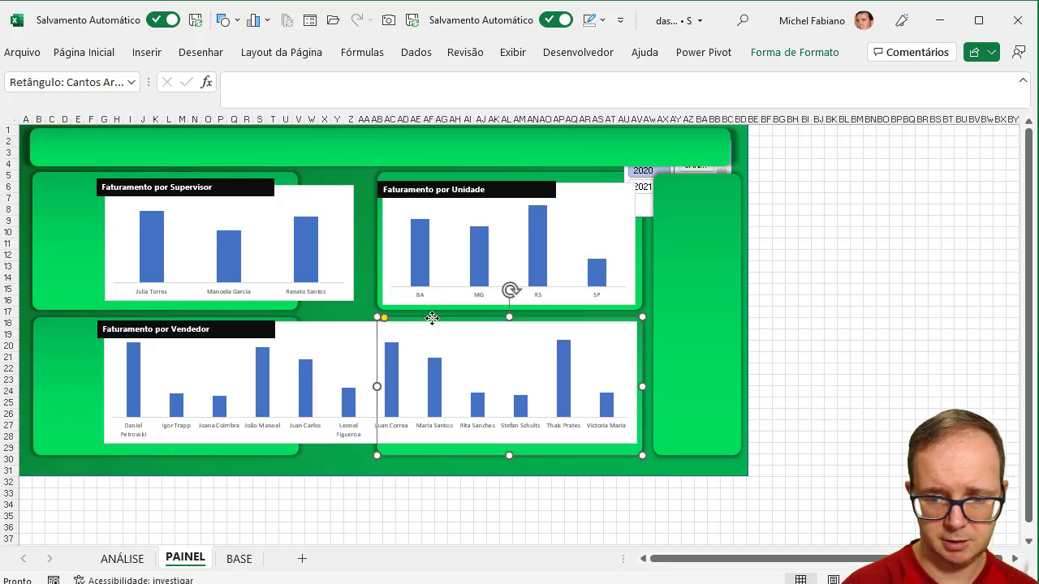
Delete the second lower green panel behind the Faturamento por Vendedor chart and widen the first one to span the chart's full width
{"action": "key", "text": "Escape"}
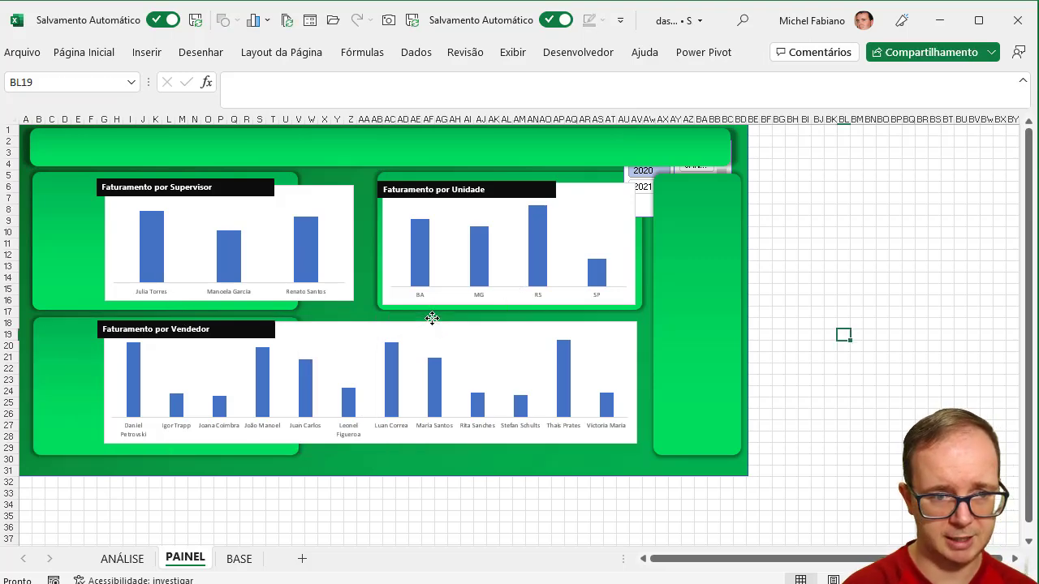
{"action": "left_click", "coordinate": [235, 458]}
{"action": "left_click_drag", "start_coordinate": [298, 388], "coordinate": [642, 376]}
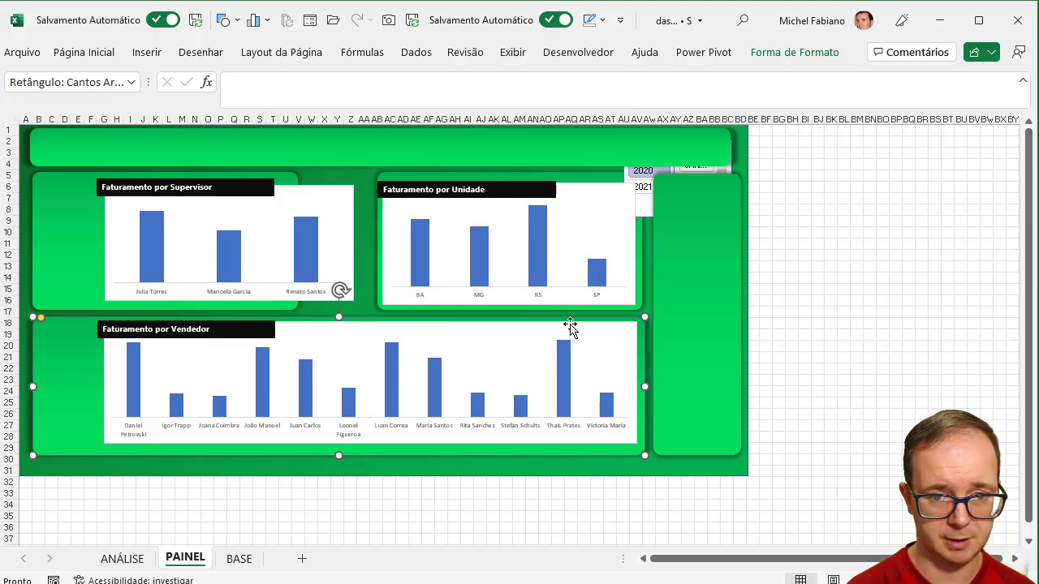
Stretch the Faturamento por Vendedor chart leftward and slightly downward so it fills its widened green panel
{"action": "left_click", "coordinate": [128, 363]}
{"action": "left_click_drag", "start_coordinate": [97, 381], "coordinate": [41, 384]}
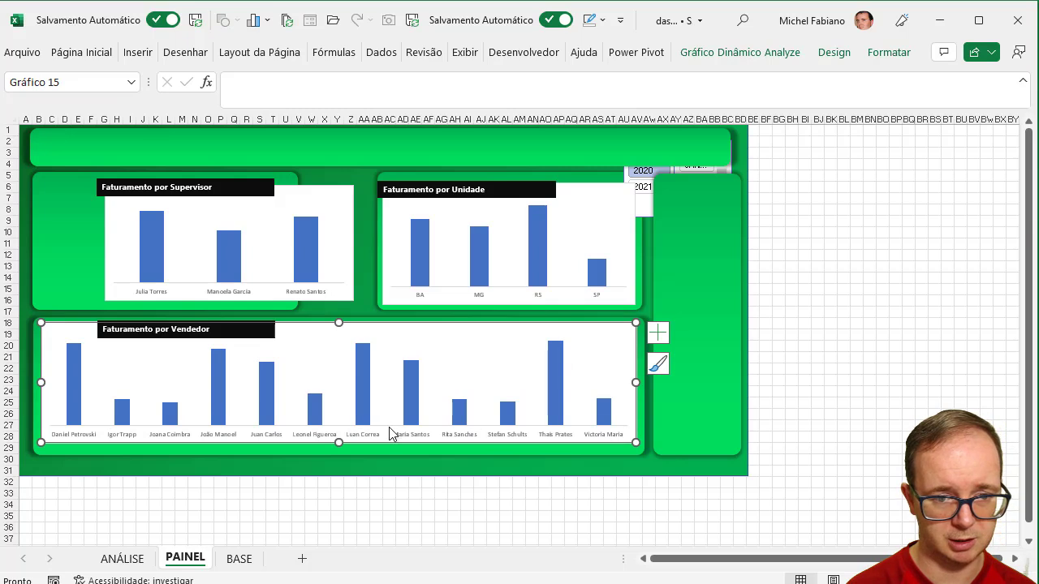
{"action": "left_click_drag", "start_coordinate": [339, 442], "coordinate": [340, 449]}
Move the Faturamento por Vendedor label to its panel's left edge and lower the top of the chart's plot area beneath it
{"action": "left_click_drag", "start_coordinate": [267, 330], "coordinate": [203, 329]}
{"action": "left_click", "coordinate": [331, 347]}
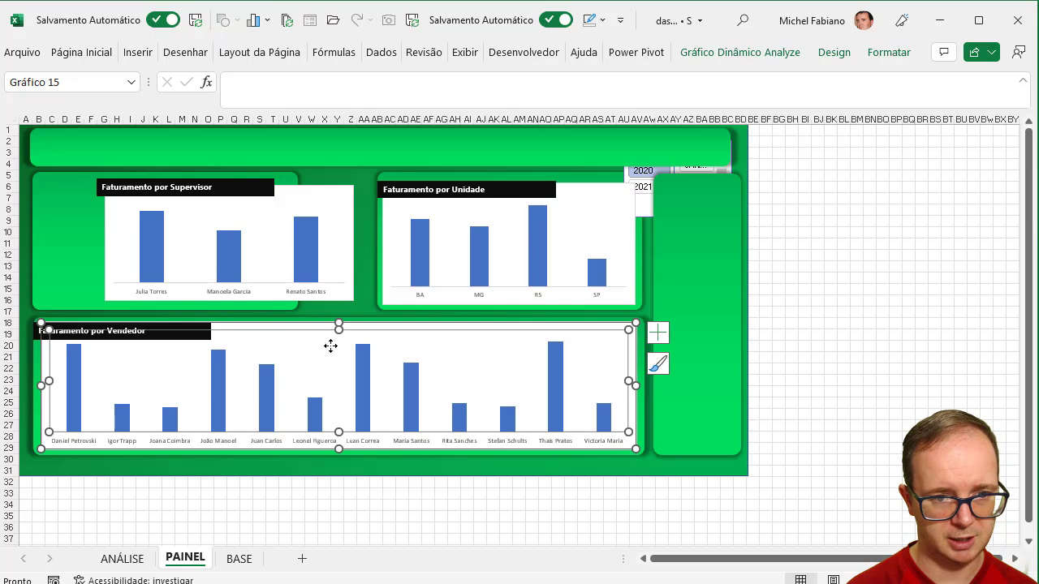
{"action": "left_click_drag", "start_coordinate": [337, 348], "coordinate": [337, 348]}
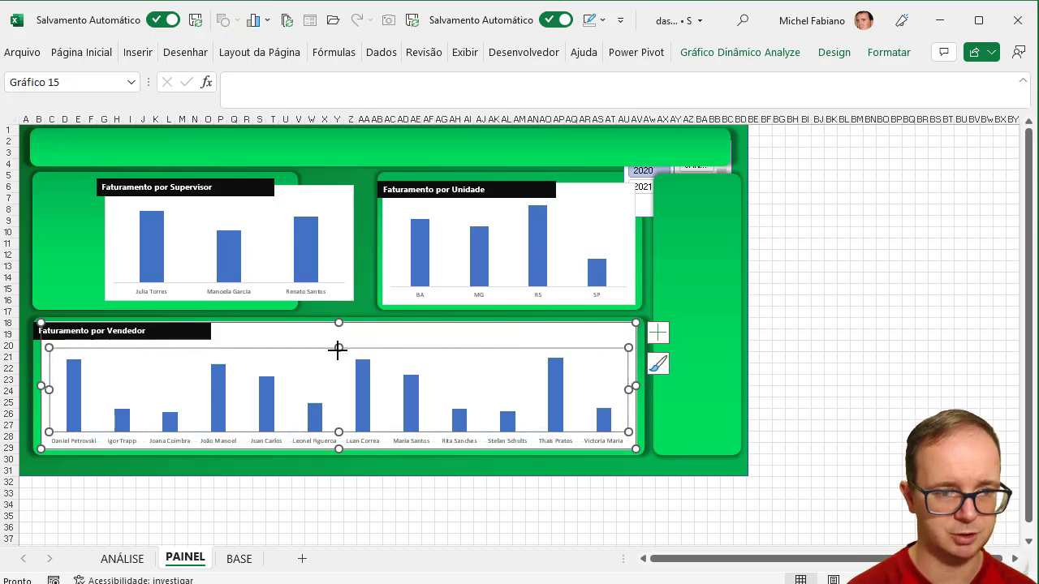
{"action": "left_click", "coordinate": [792, 312]}
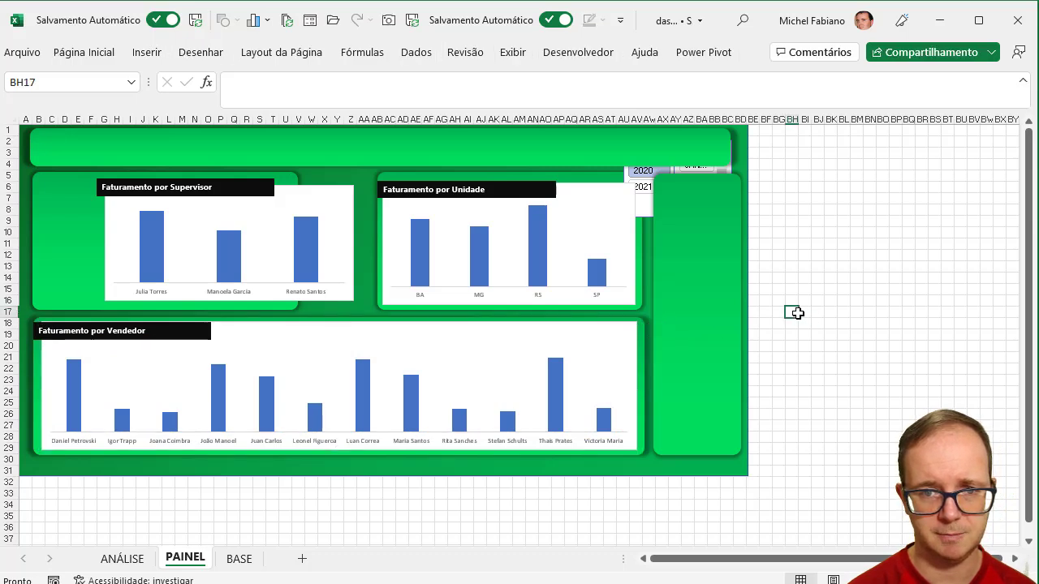
Move the Faturamento por Supervisor chart into its green panel and enlarge it to fill the panel's width and height
{"action": "left_click_drag", "start_coordinate": [345, 187], "coordinate": [284, 178]}
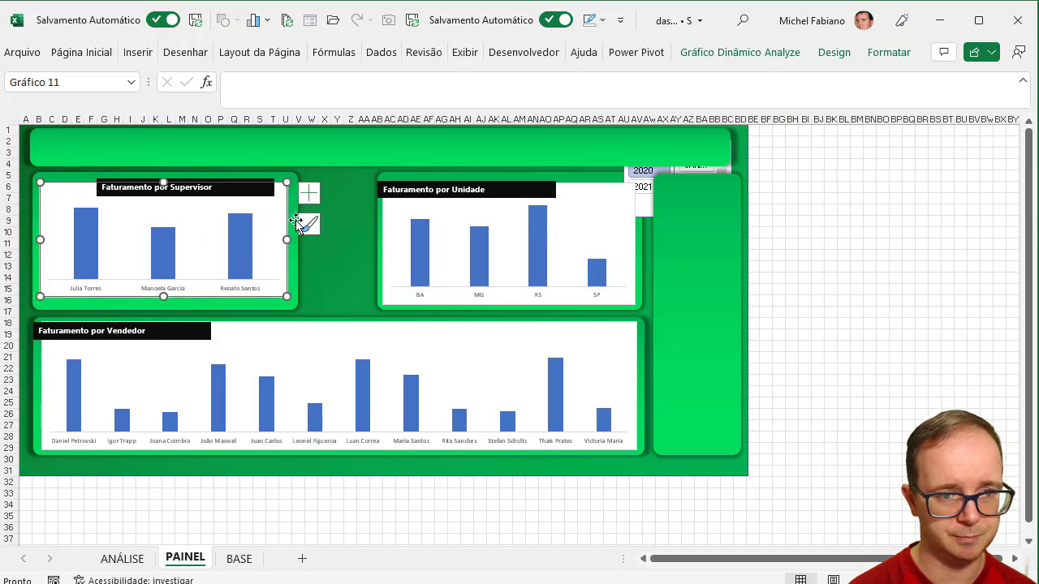
{"action": "left_click_drag", "start_coordinate": [287, 240], "coordinate": [292, 240]}
{"action": "left_click_drag", "start_coordinate": [166, 297], "coordinate": [166, 304]}
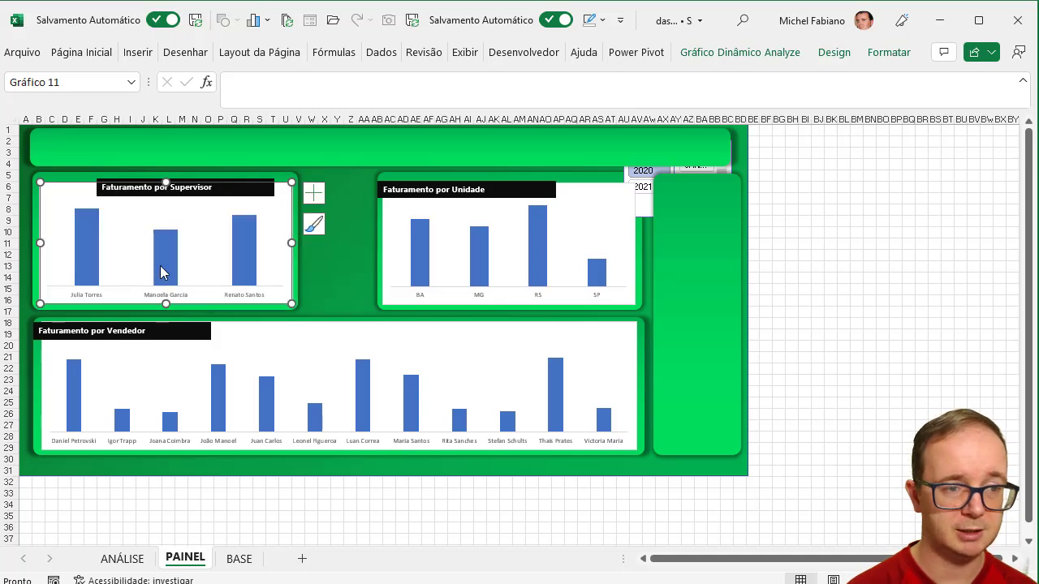
Align the Faturamento por Supervisor label with its panel's left edge, slightly lower, and trim the Vendedor chart's top edge a little
{"action": "left_click", "coordinate": [240, 178]}
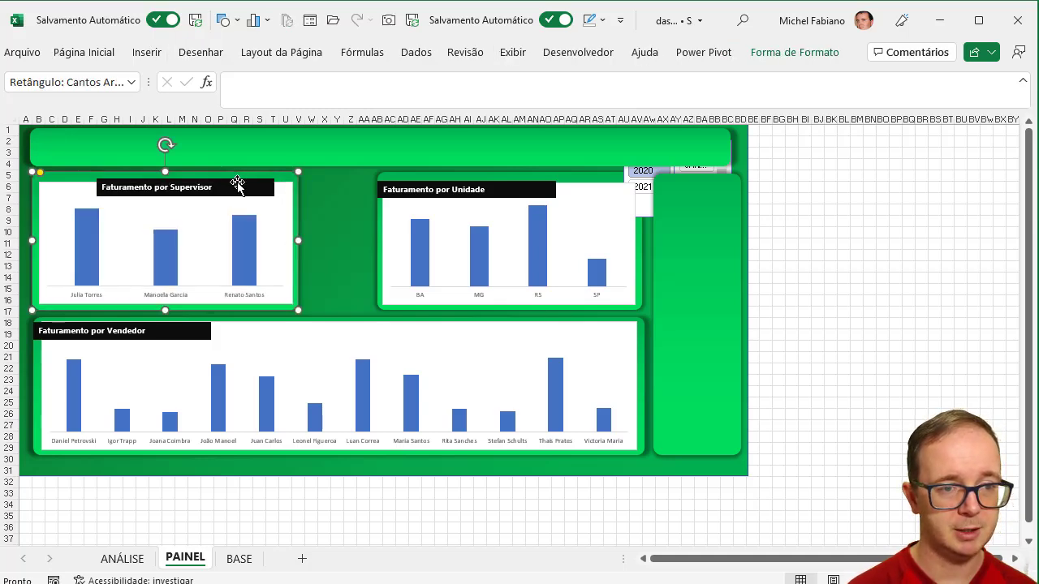
{"action": "left_click", "coordinate": [237, 185]}
{"action": "left_click_drag", "start_coordinate": [237, 185], "coordinate": [173, 184]}
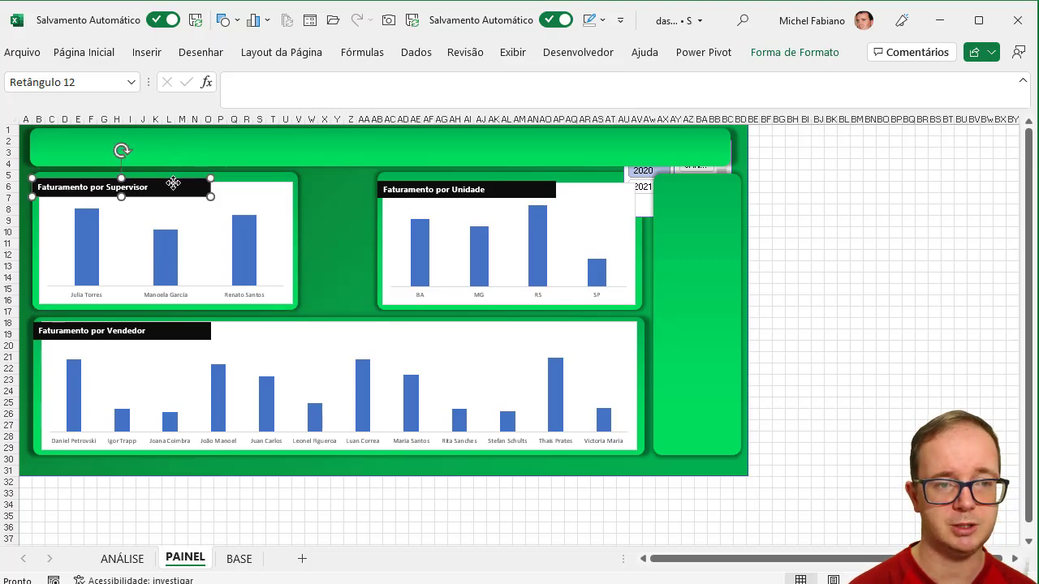
{"action": "key", "text": "Down"}
{"action": "key", "text": "Down"}
{"action": "key", "text": "Down"}
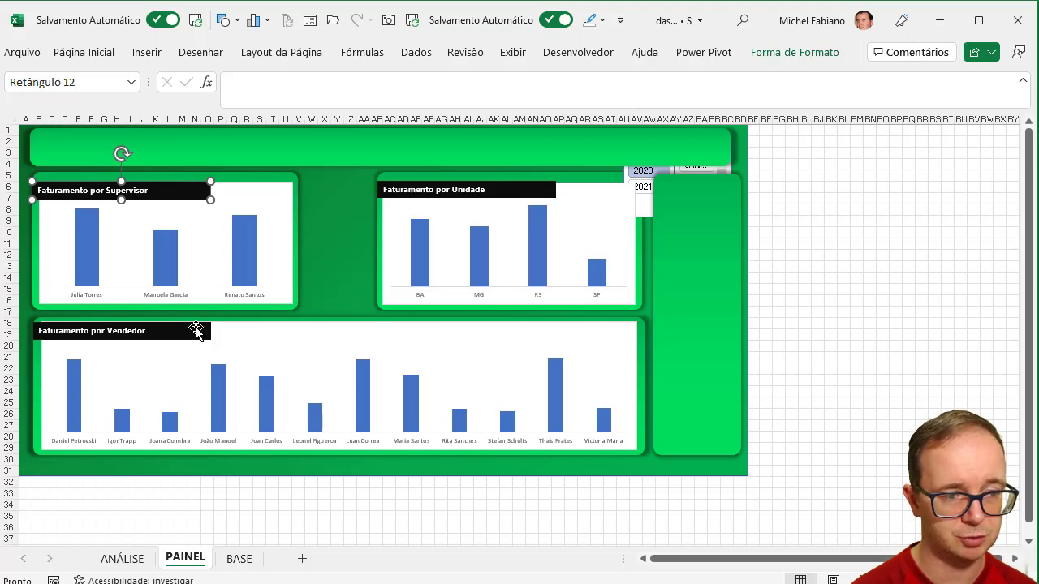
{"action": "left_click", "coordinate": [277, 324]}
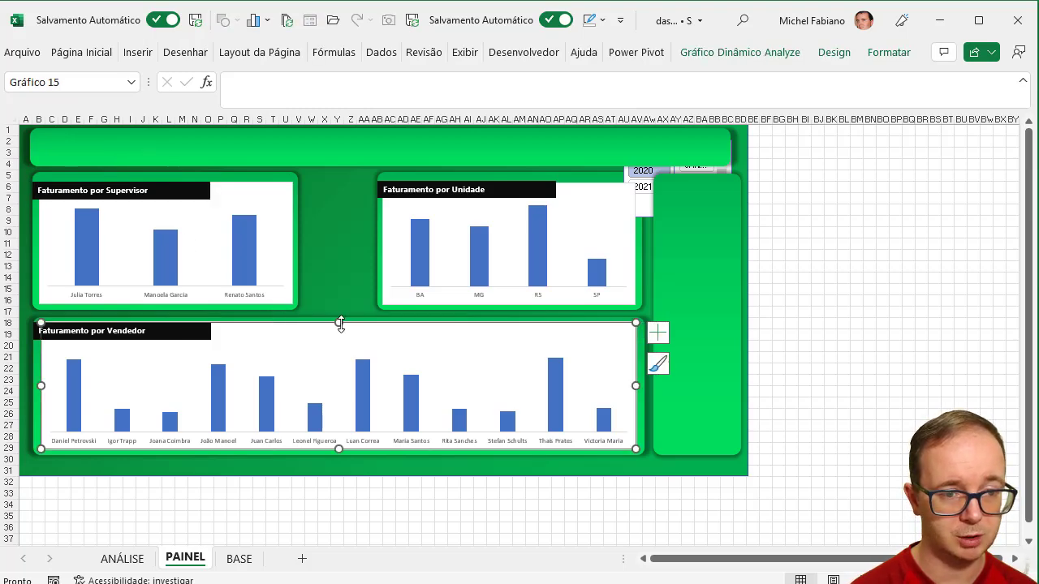
{"action": "left_click_drag", "start_coordinate": [339, 323], "coordinate": [341, 323]}
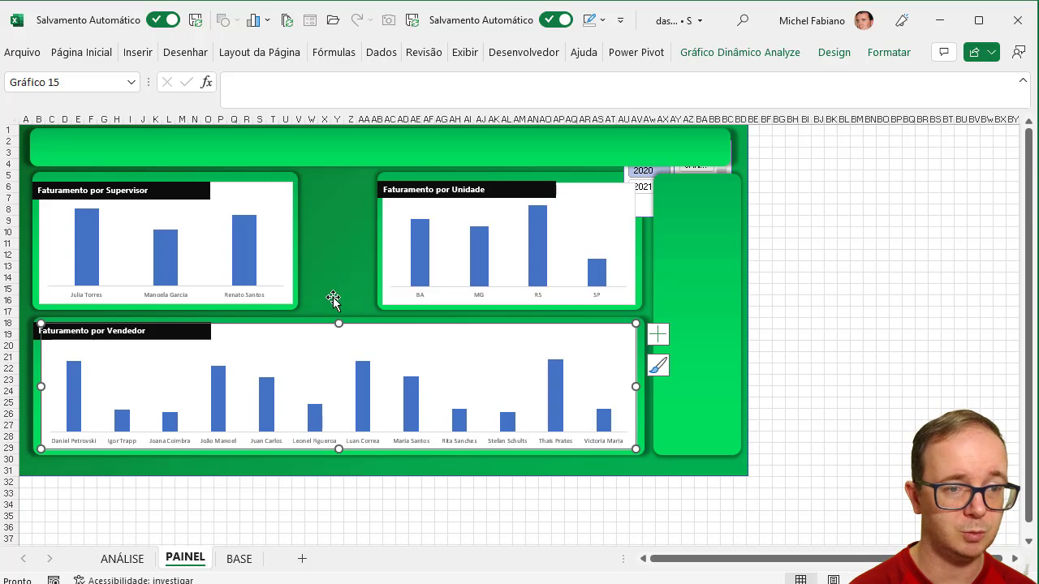
Extend the Faturamento por Unidade panel and chart leftward toward the Supervisor panel, and move the title label to the panel's left edge
{"action": "left_click", "coordinate": [379, 242]}
{"action": "left_click_drag", "start_coordinate": [379, 242], "coordinate": [305, 242]}
{"action": "left_click", "coordinate": [393, 247]}
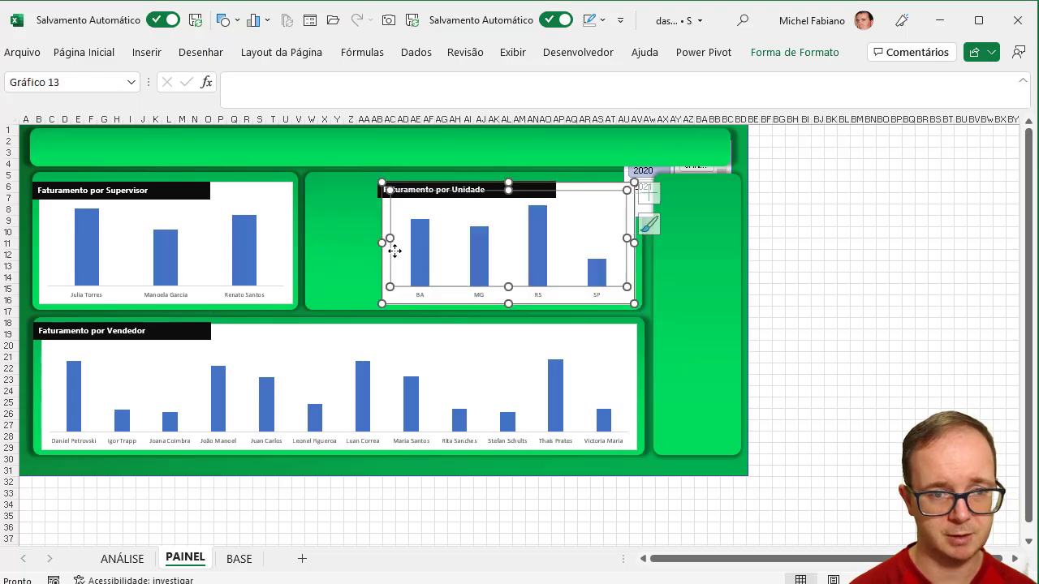
{"action": "left_click_drag", "start_coordinate": [379, 242], "coordinate": [313, 240]}
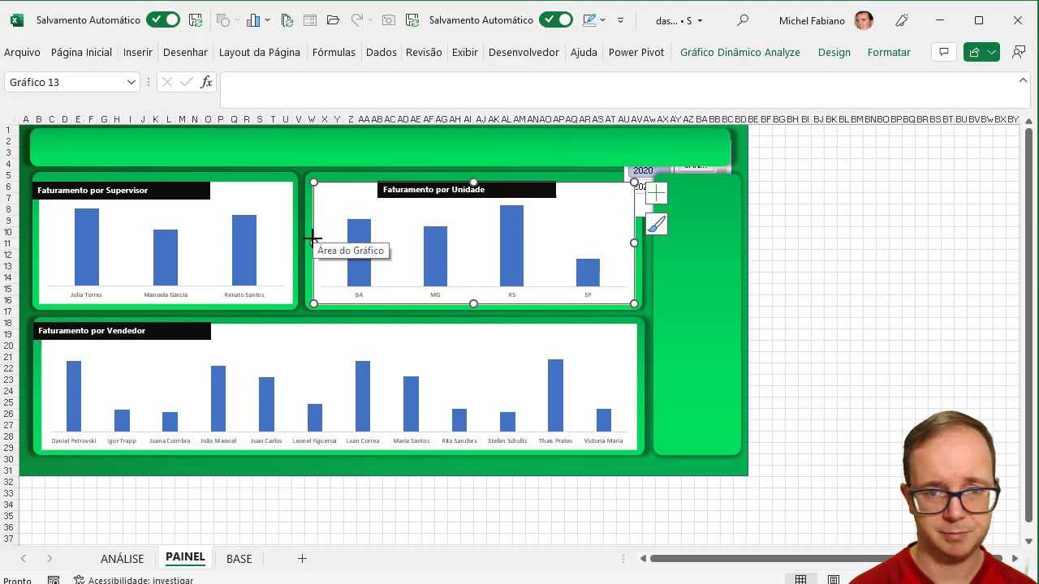
{"action": "left_click", "coordinate": [515, 194]}
{"action": "left_click_drag", "start_coordinate": [515, 195], "coordinate": [441, 192]}
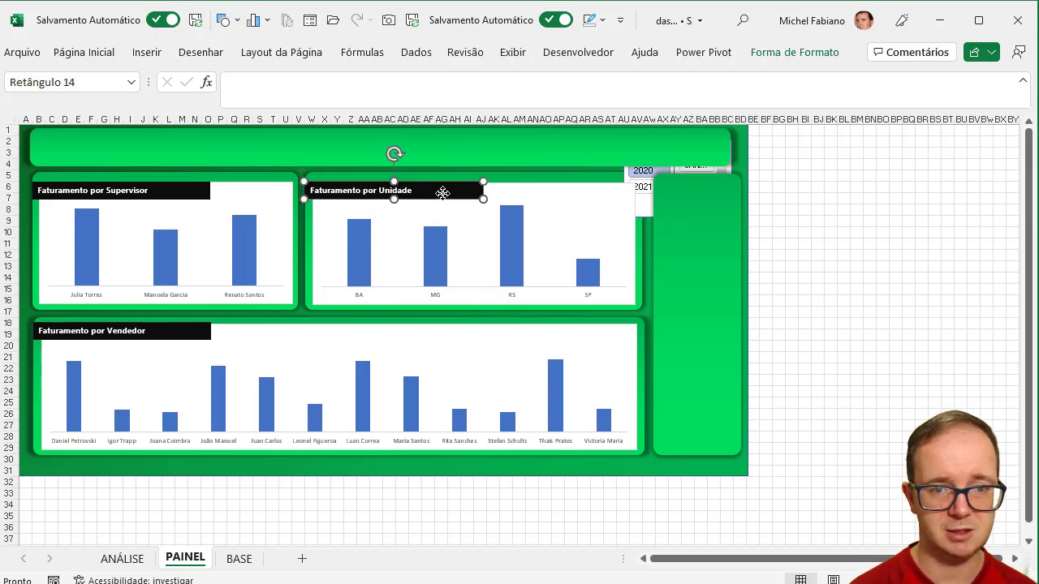
Bring the Ano slicer to the front and move it onto the green header banner above the Unidade chart
{"action": "left_click", "coordinate": [646, 213]}
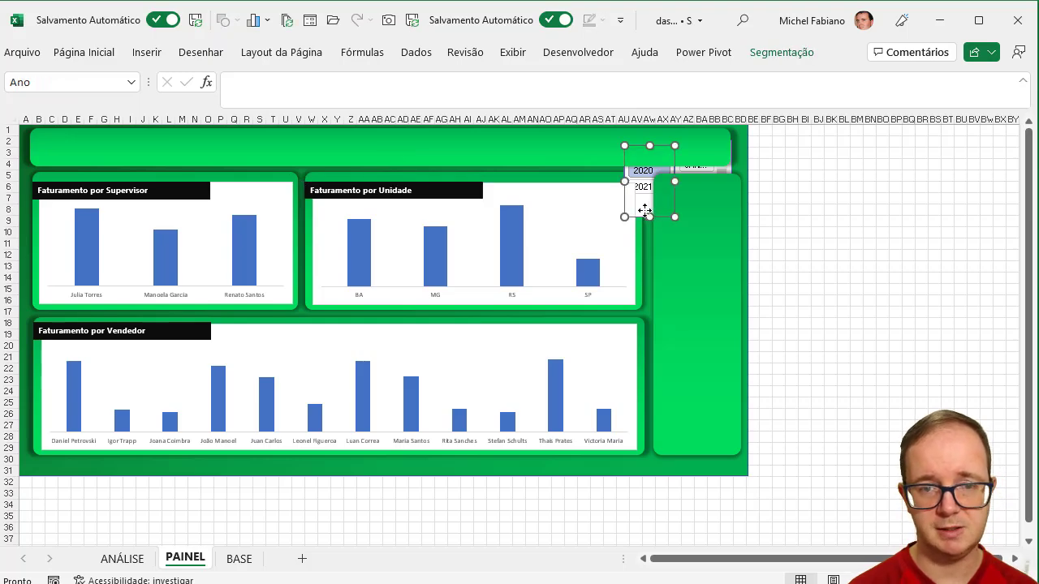
{"action": "left_click", "coordinate": [789, 59]}
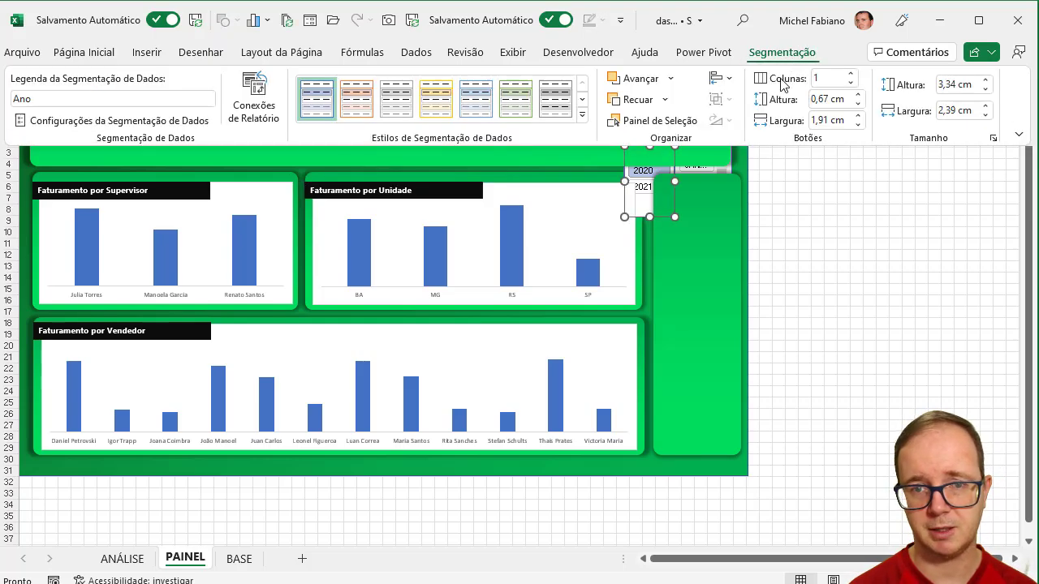
{"action": "left_click", "coordinate": [672, 79]}
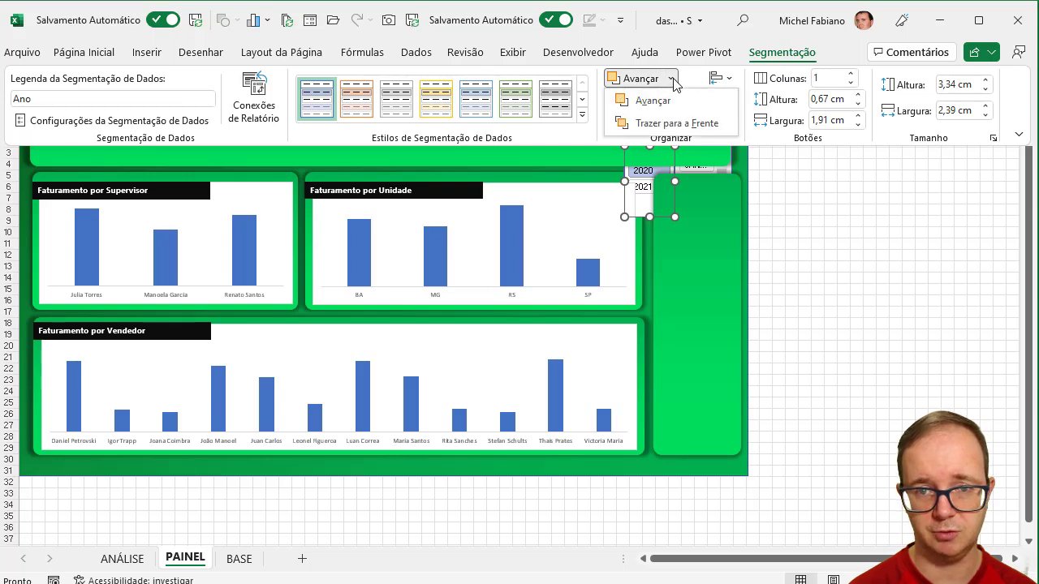
{"action": "left_click", "coordinate": [686, 122]}
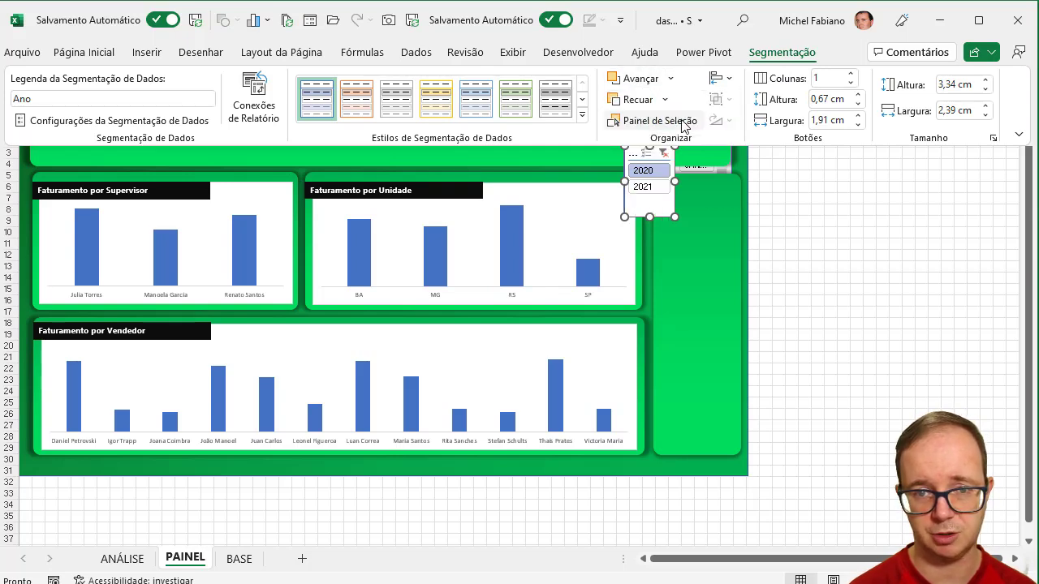
{"action": "left_click", "coordinate": [637, 159]}
{"action": "left_click_drag", "start_coordinate": [637, 154], "coordinate": [491, 144]}
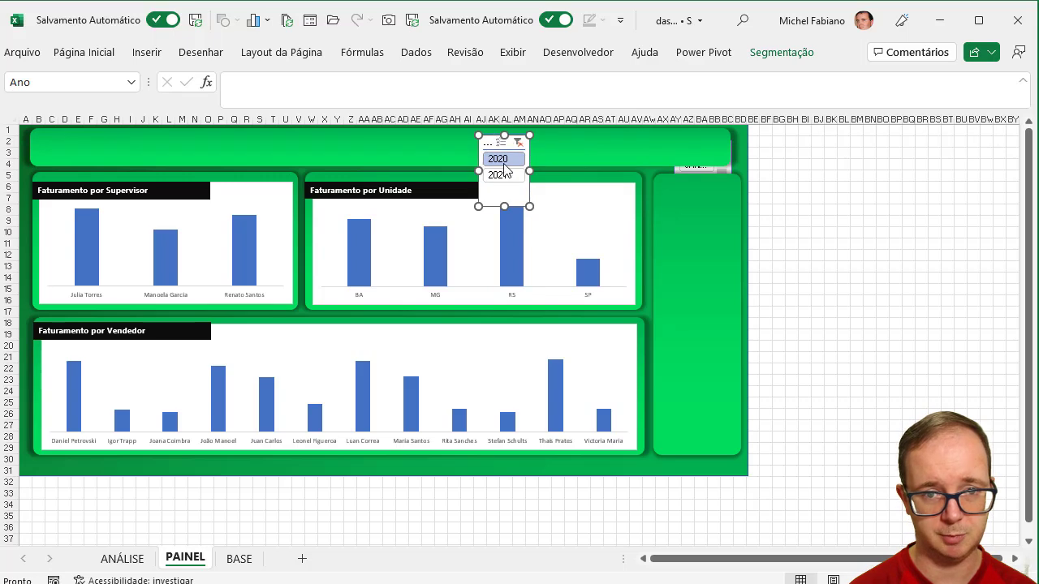
Set the Ano slicer's button layout to 2 columns
{"action": "left_click", "coordinate": [790, 36]}
{"action": "left_click", "coordinate": [792, 35]}
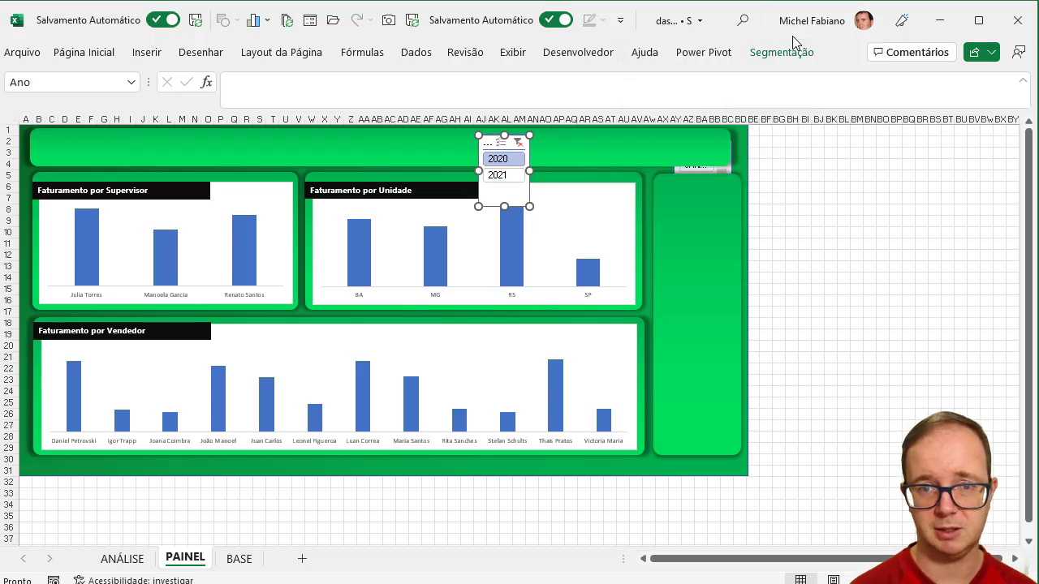
{"action": "left_click", "coordinate": [802, 19]}
{"action": "left_click", "coordinate": [554, 95]}
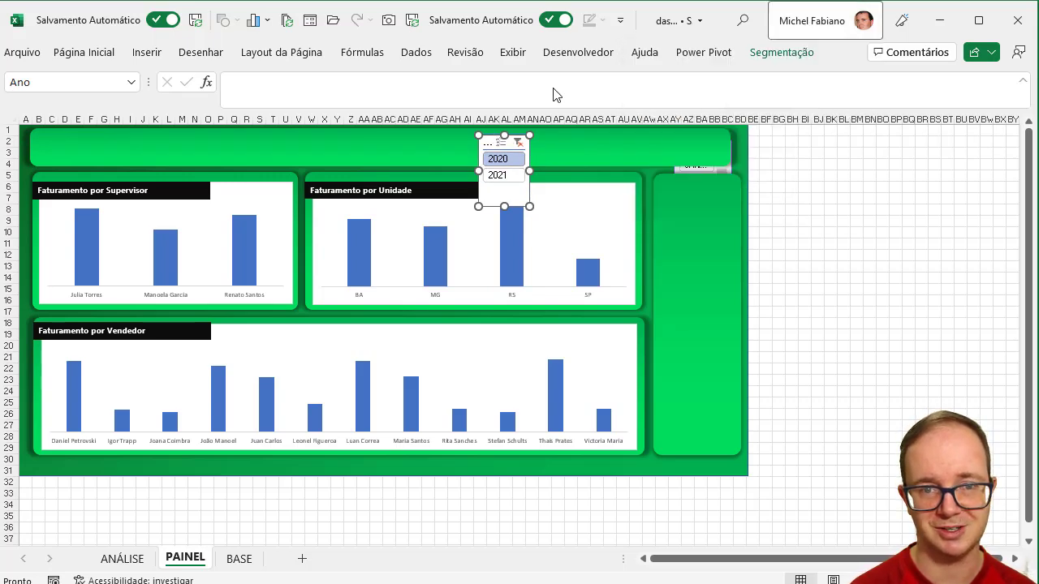
{"action": "left_click", "coordinate": [765, 56]}
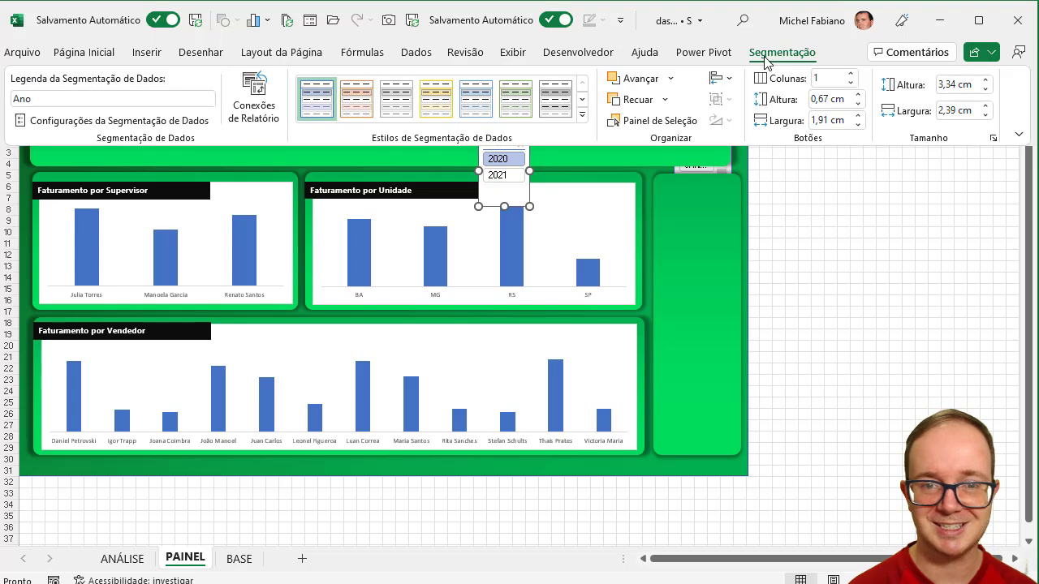
{"action": "left_click", "coordinate": [851, 73]}
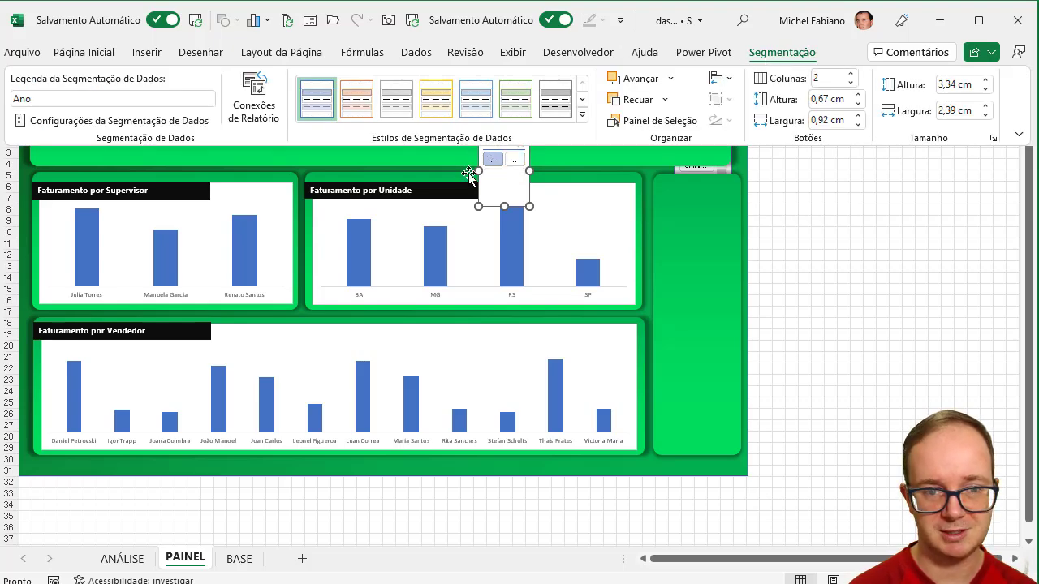
Widen the Ano slicer so both year labels are readable and shorten it to fit within the header banner
{"action": "left_click", "coordinate": [476, 169]}
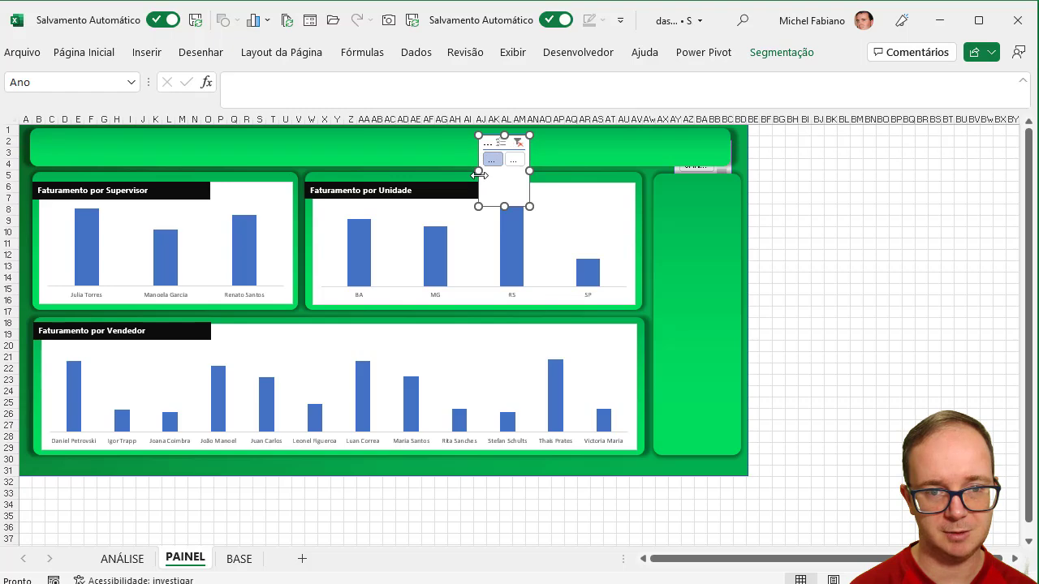
{"action": "left_click_drag", "start_coordinate": [479, 172], "coordinate": [439, 172]}
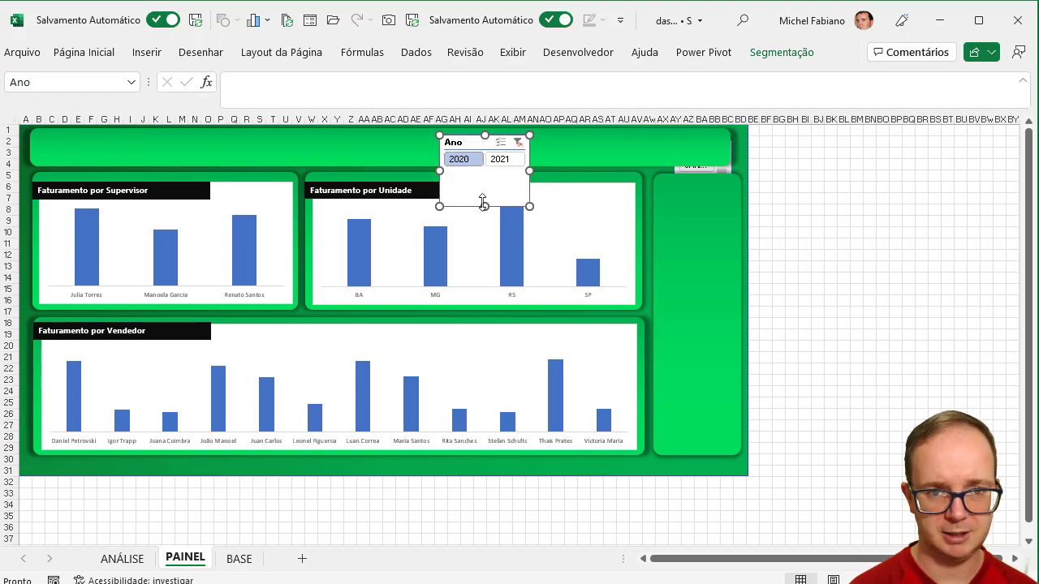
{"action": "left_click_drag", "start_coordinate": [483, 204], "coordinate": [488, 140]}
Move the tall green side panel off the dashboard's right edge and bring the Mês slicer beneath it to the front
{"action": "left_click_drag", "start_coordinate": [703, 173], "coordinate": [783, 212]}
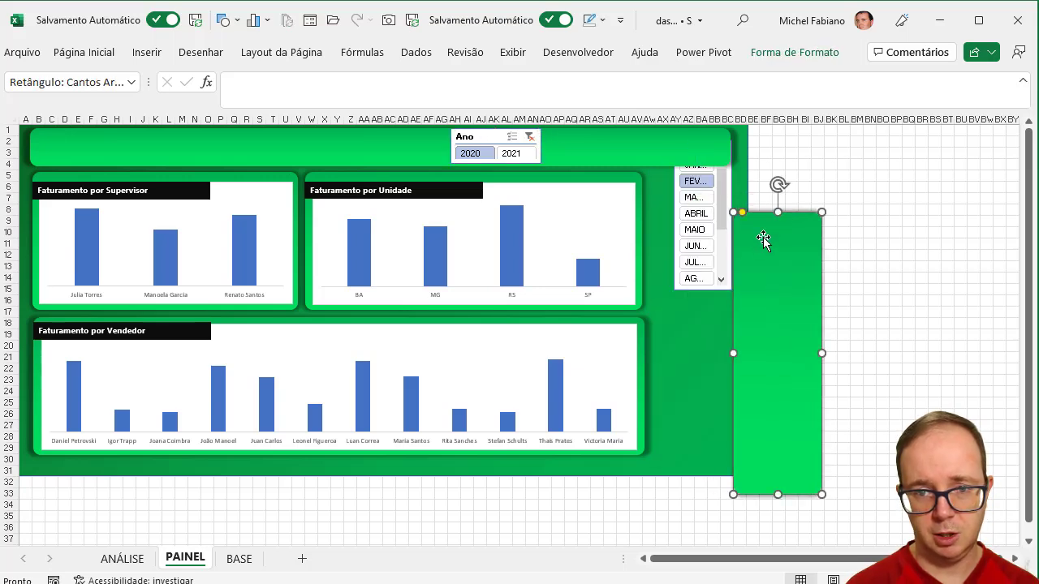
{"action": "left_click", "coordinate": [730, 196]}
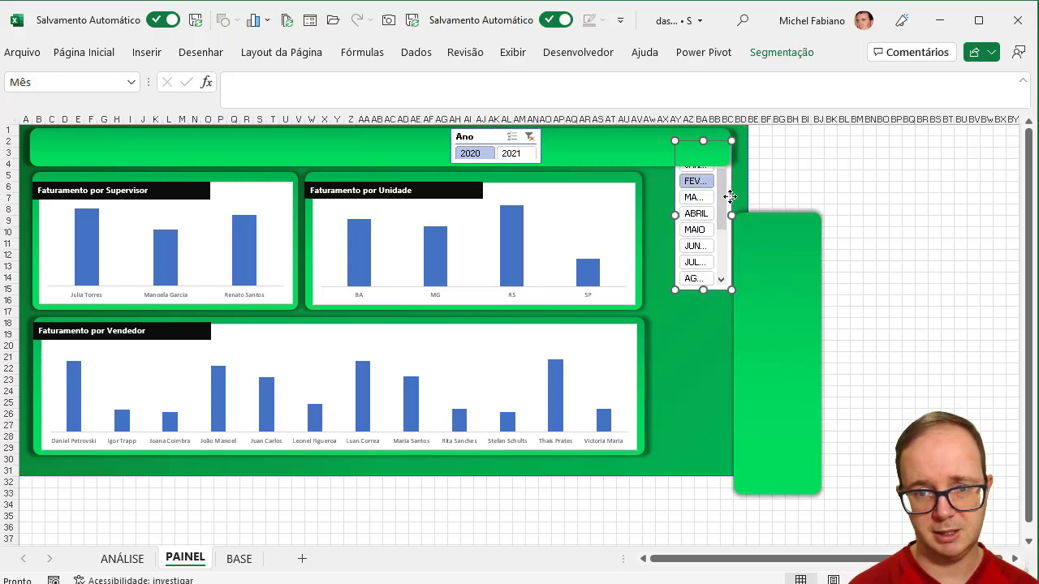
{"action": "left_click", "coordinate": [782, 54]}
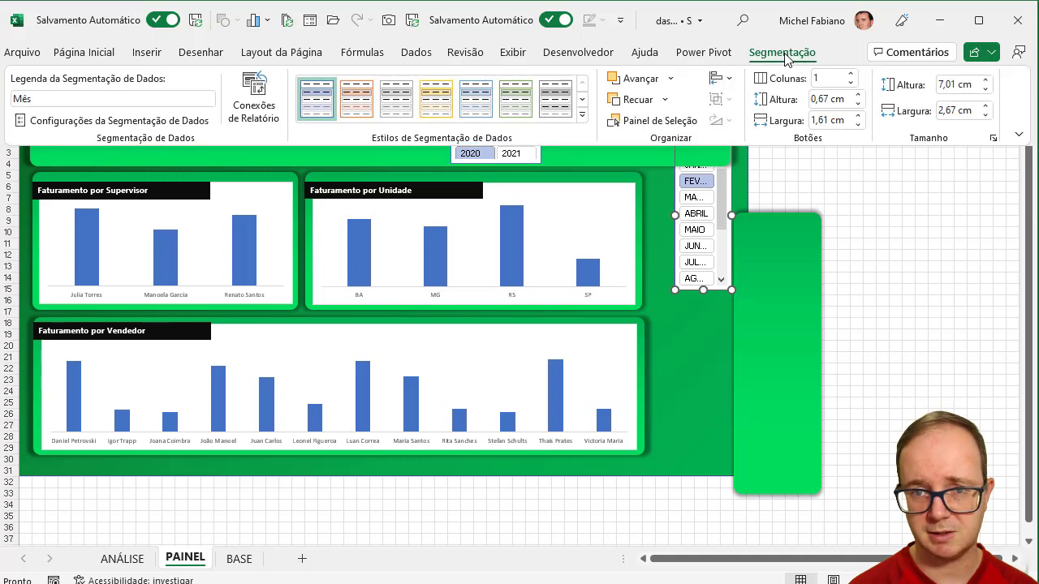
{"action": "left_click", "coordinate": [671, 78]}
{"action": "left_click", "coordinate": [685, 123]}
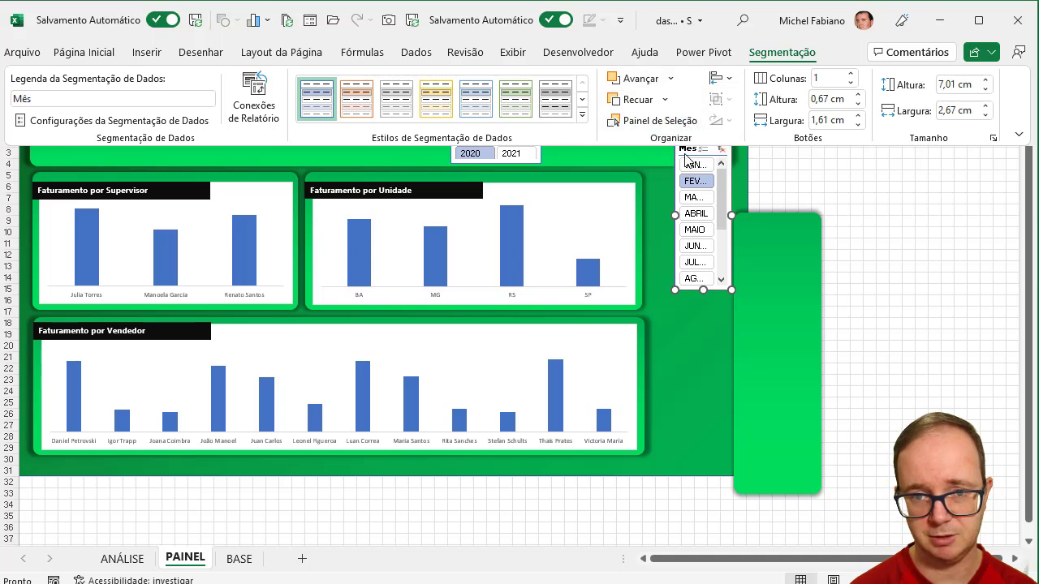
Place the Mês slicer on the header banner just left of the Ano slicer and set it to 12 columns
{"action": "left_click_drag", "start_coordinate": [685, 154], "coordinate": [393, 134]}
{"action": "left_click", "coordinate": [782, 52]}
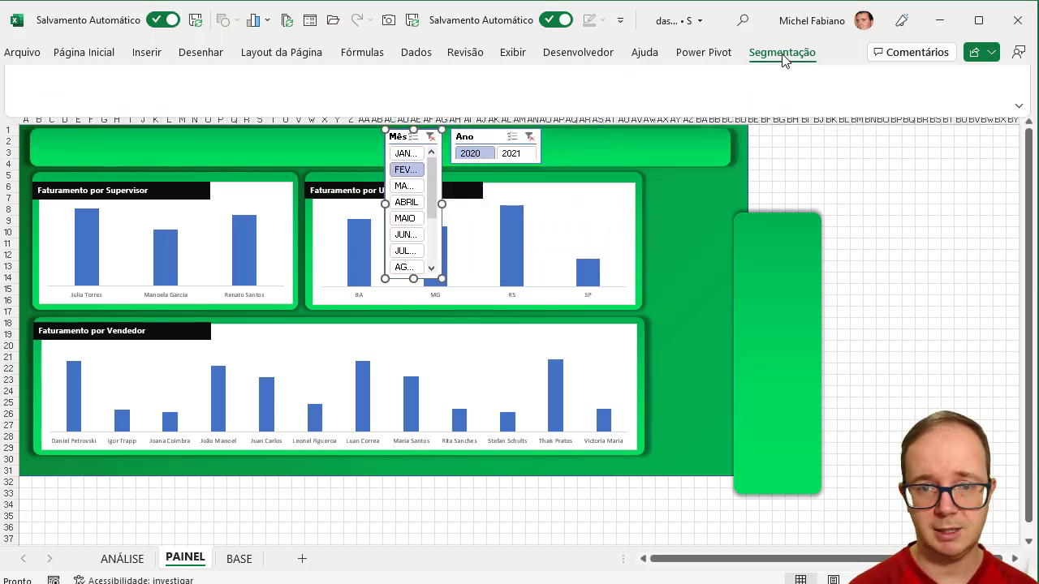
{"action": "left_click", "coordinate": [826, 77]}
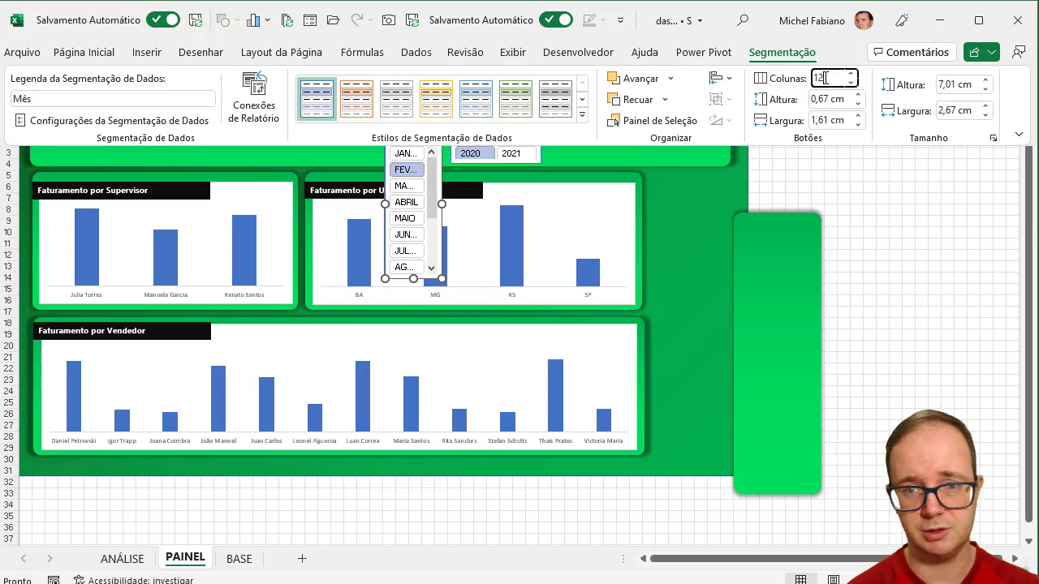
{"action": "key", "text": "Return"}
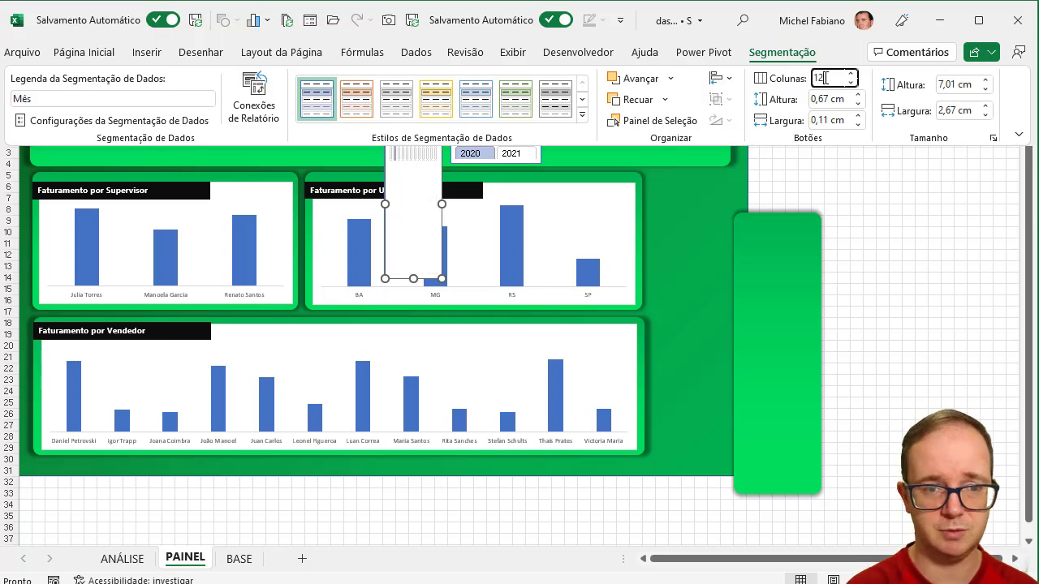
{"action": "left_click", "coordinate": [386, 207]}
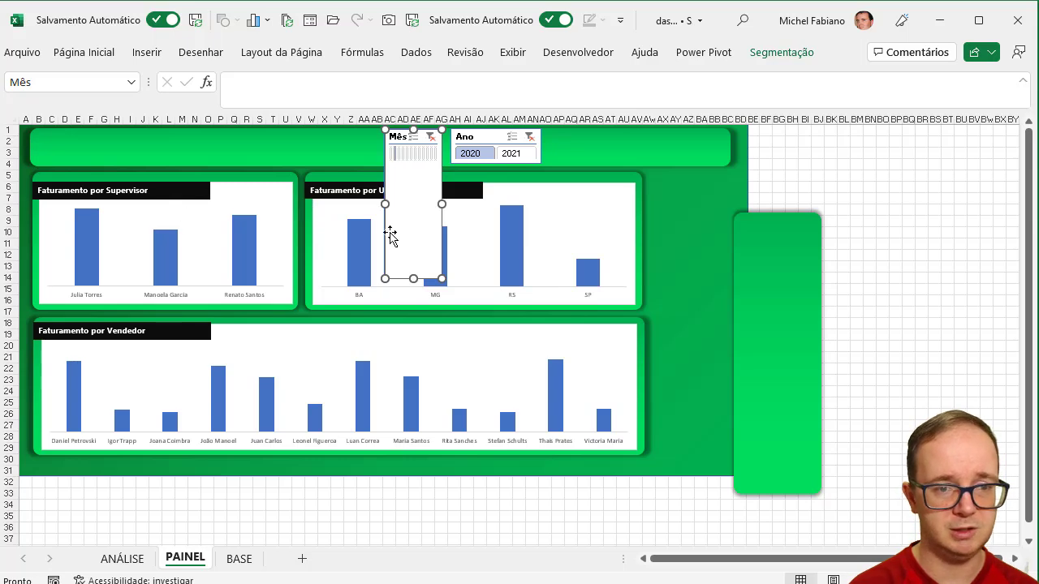
Widen the Mês slicer across the header and shorten it to fit the banner's height
{"action": "left_click_drag", "start_coordinate": [383, 204], "coordinate": [88, 204]}
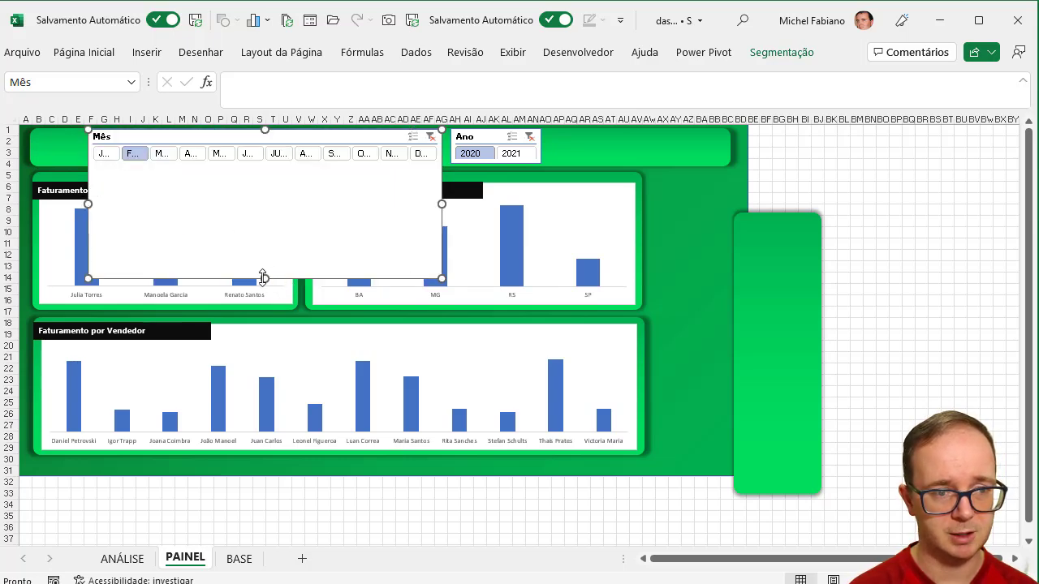
{"action": "left_click_drag", "start_coordinate": [279, 162], "coordinate": [278, 163]}
Move the Ano slicer to the banner's right end with Mês beside it, aligning the Mês slicer's left edge with the Unidade panel
{"action": "left_click_drag", "start_coordinate": [486, 136], "coordinate": [661, 135]}
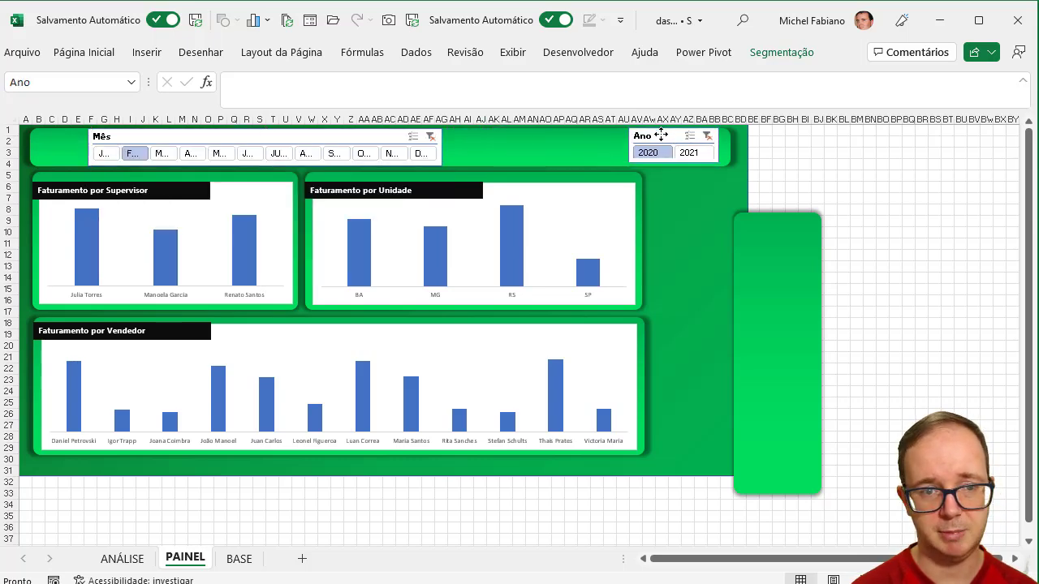
{"action": "left_click_drag", "start_coordinate": [382, 135], "coordinate": [552, 132]}
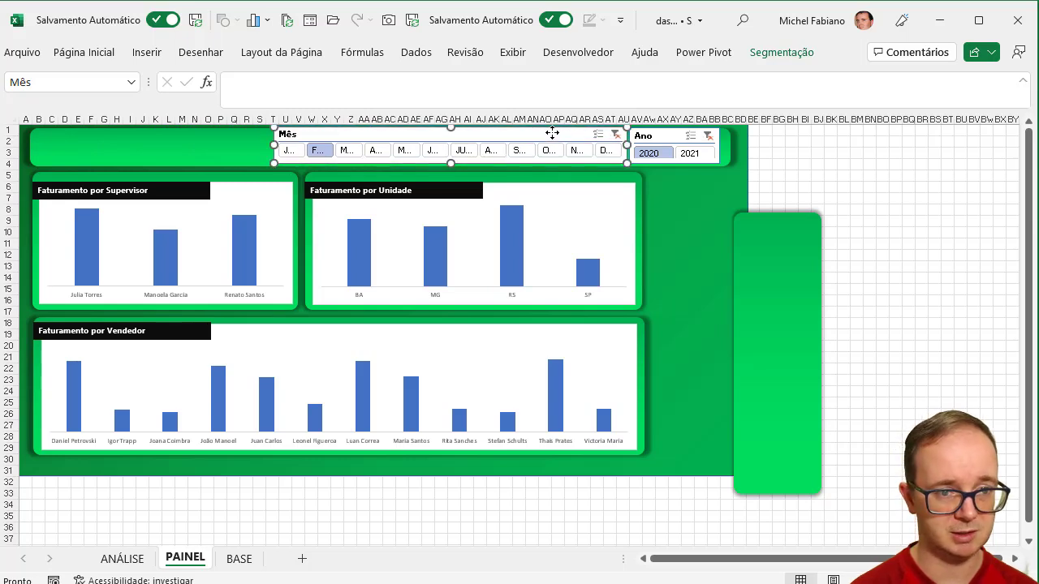
{"action": "left_click_drag", "start_coordinate": [211, 143], "coordinate": [51, 144]}
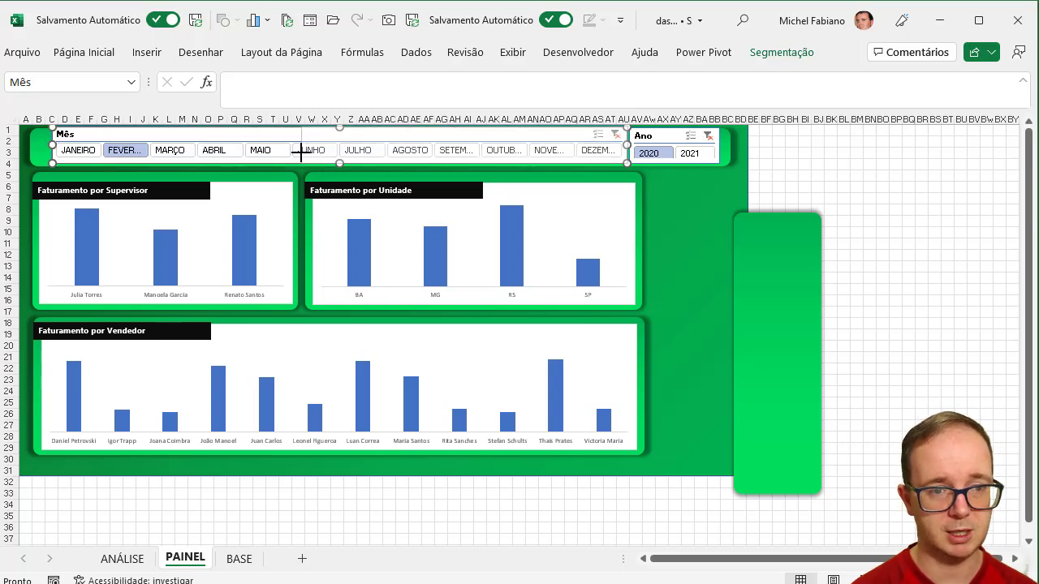
{"action": "left_click_drag", "start_coordinate": [300, 152], "coordinate": [301, 152]}
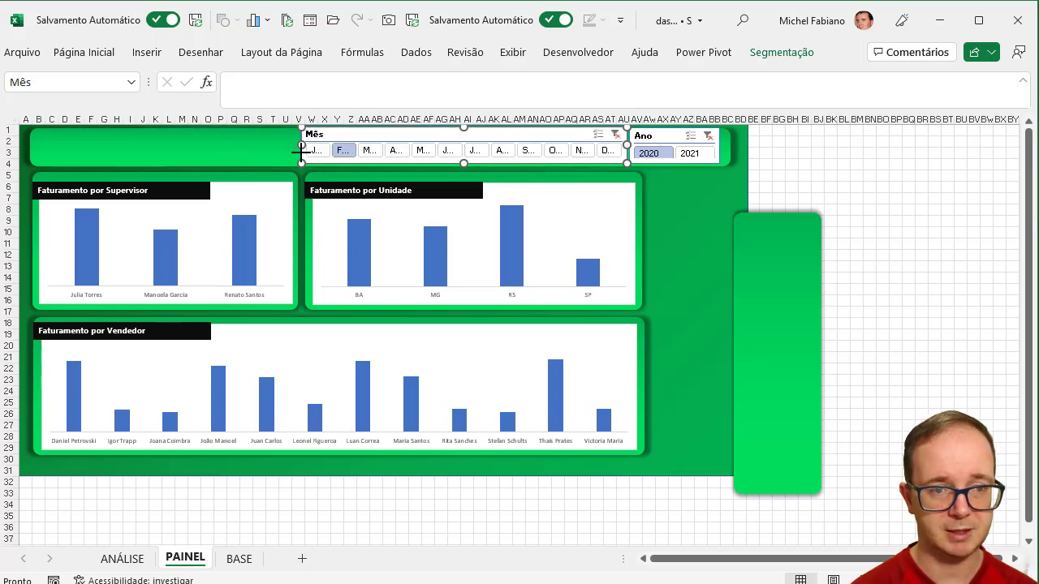
{"action": "left_click", "coordinate": [240, 559]}
{"action": "left_click_drag", "start_coordinate": [1029, 138], "coordinate": [1027, 129]}
{"action": "left_click", "coordinate": [338, 157]}
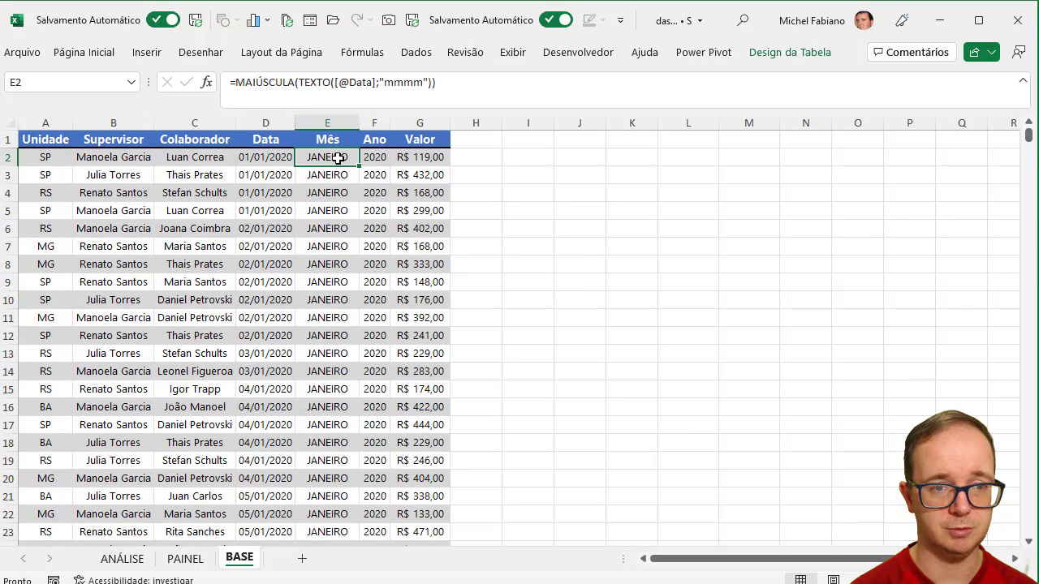
{"action": "left_click", "coordinate": [422, 83]}
{"action": "key", "text": "BackSpace"}
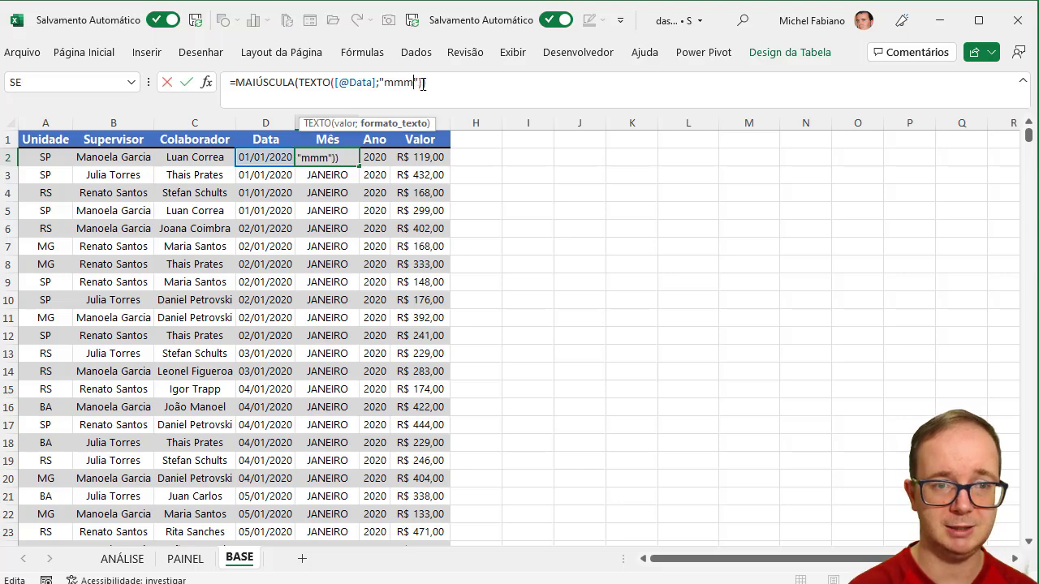
{"action": "key", "text": "Return"}
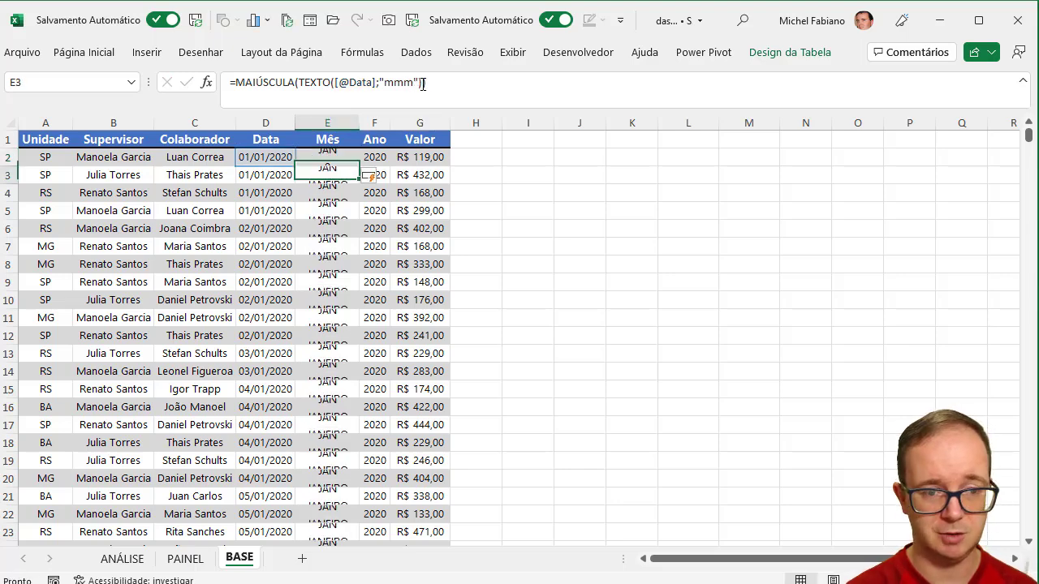
Refresh all pivot tables from the ANÁLISE sheet
{"action": "left_click", "coordinate": [137, 560]}
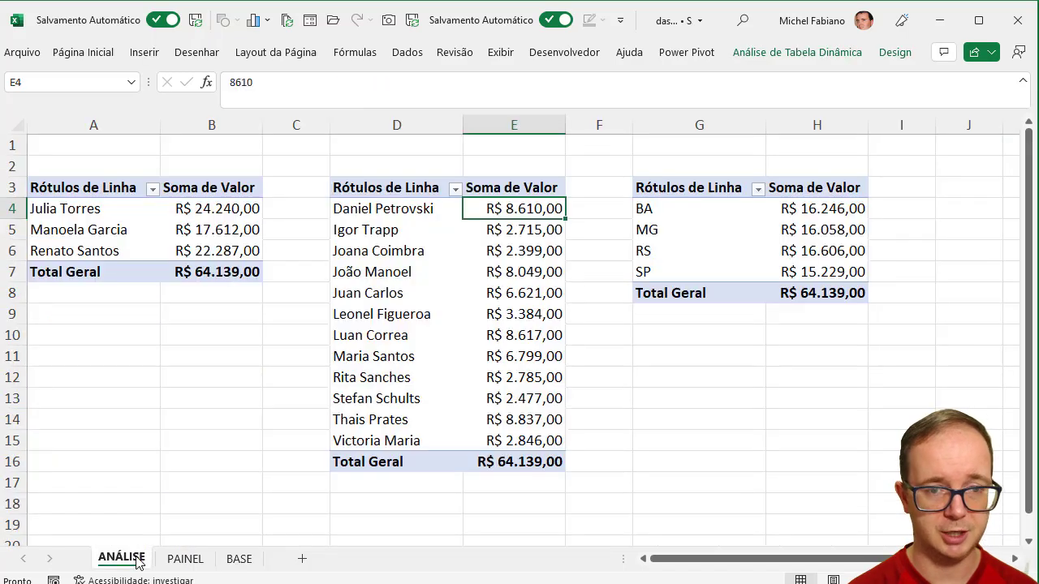
{"action": "left_click", "coordinate": [813, 58]}
{"action": "left_click", "coordinate": [568, 114]}
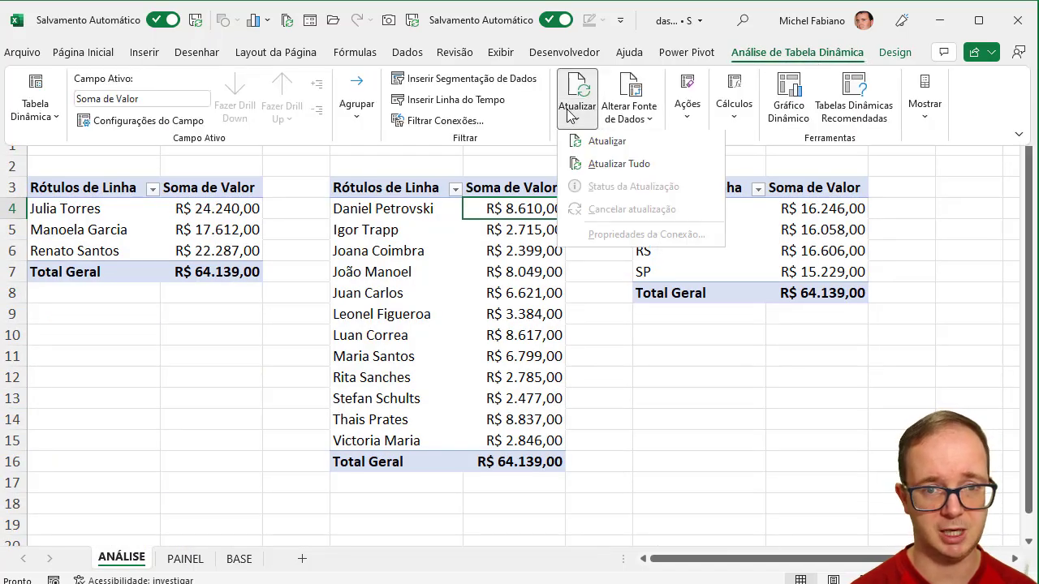
{"action": "left_click", "coordinate": [613, 169]}
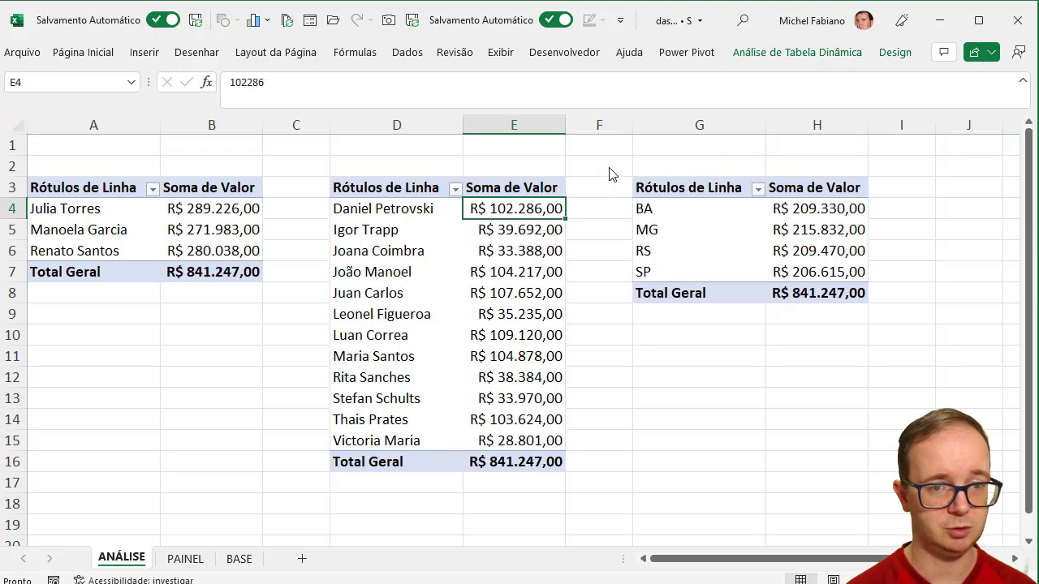
Return to the PAINEL sheet and widen the Mês slicer leftward to about column R so every month abbreviation is readable
{"action": "left_click", "coordinate": [189, 558]}
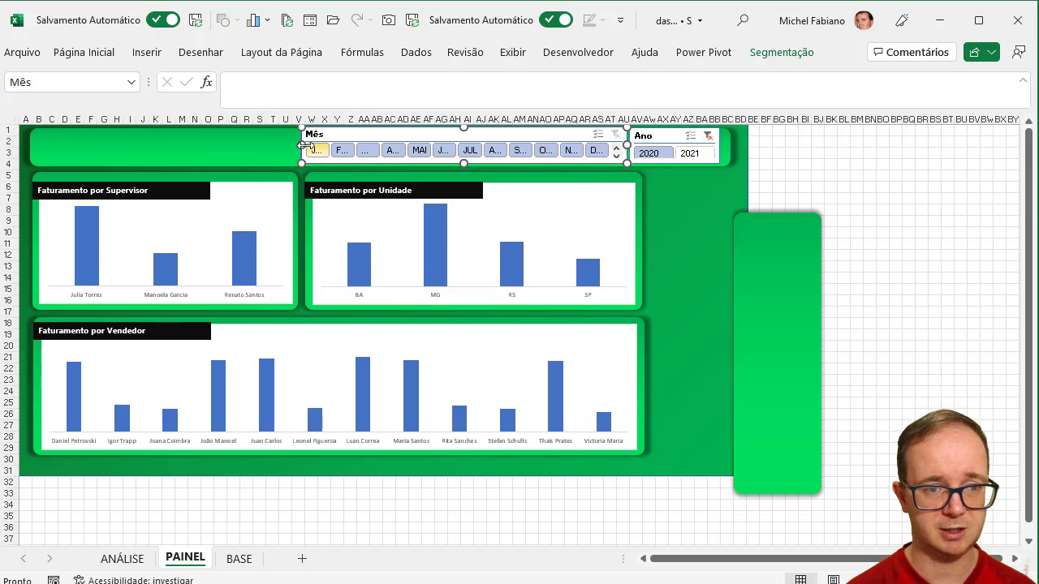
{"action": "left_click_drag", "start_coordinate": [301, 145], "coordinate": [239, 144]}
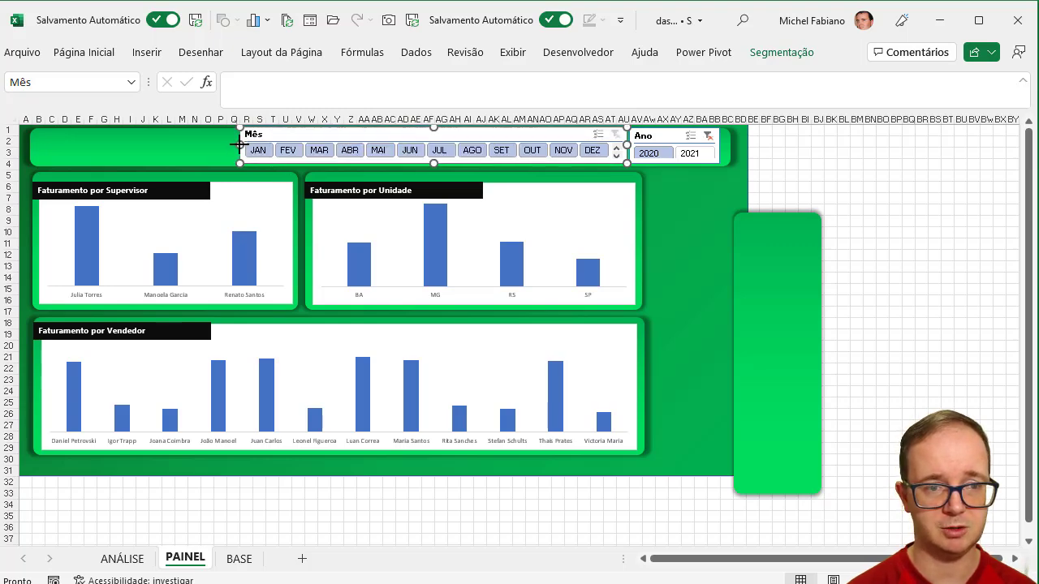
Filter the dashboard to DEZ with the Mês slicer and look through its rows for further entries
{"action": "left_click", "coordinate": [592, 150]}
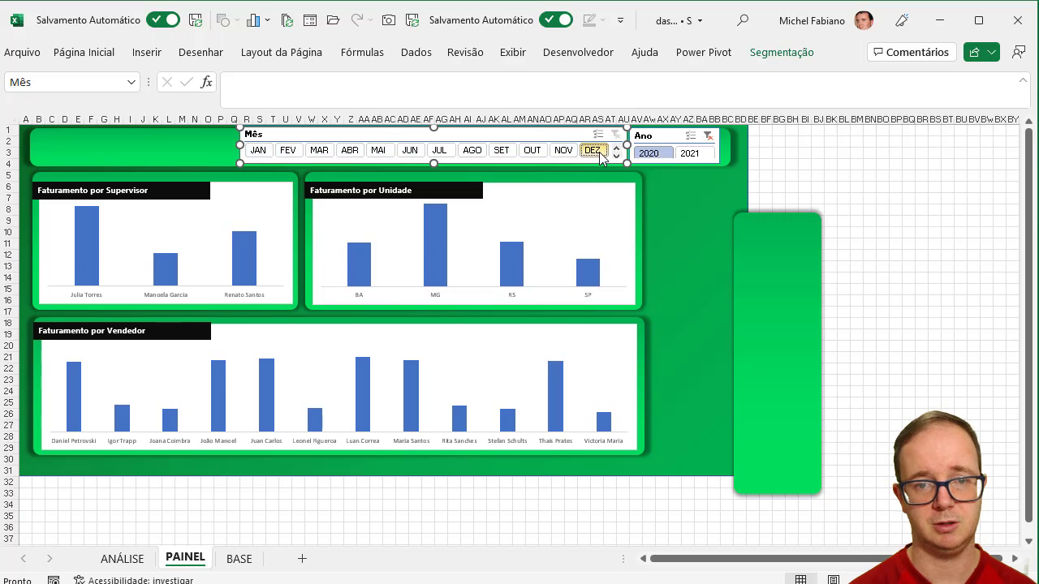
{"action": "left_click", "coordinate": [615, 156]}
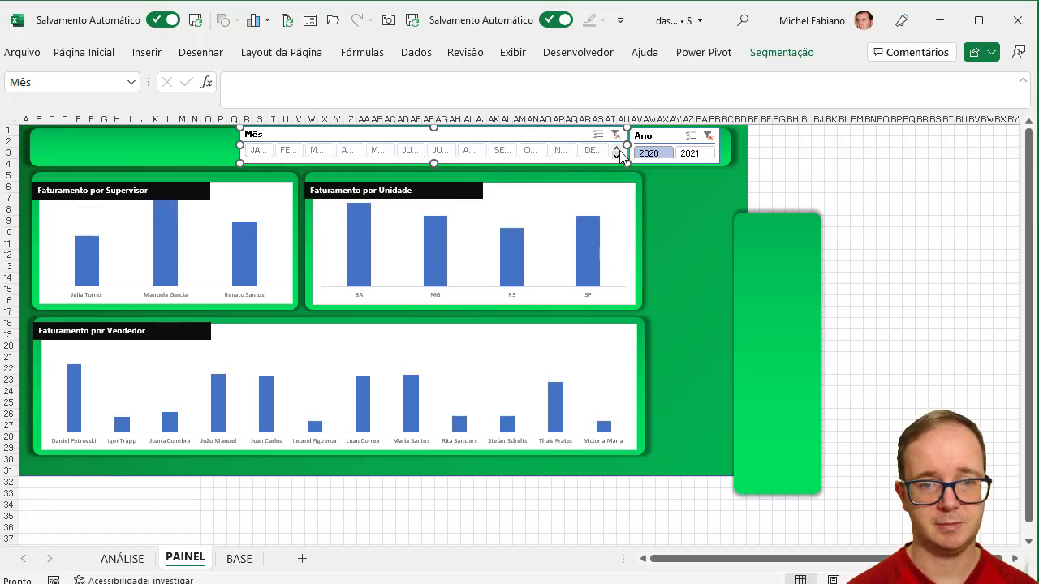
{"action": "left_click", "coordinate": [619, 150]}
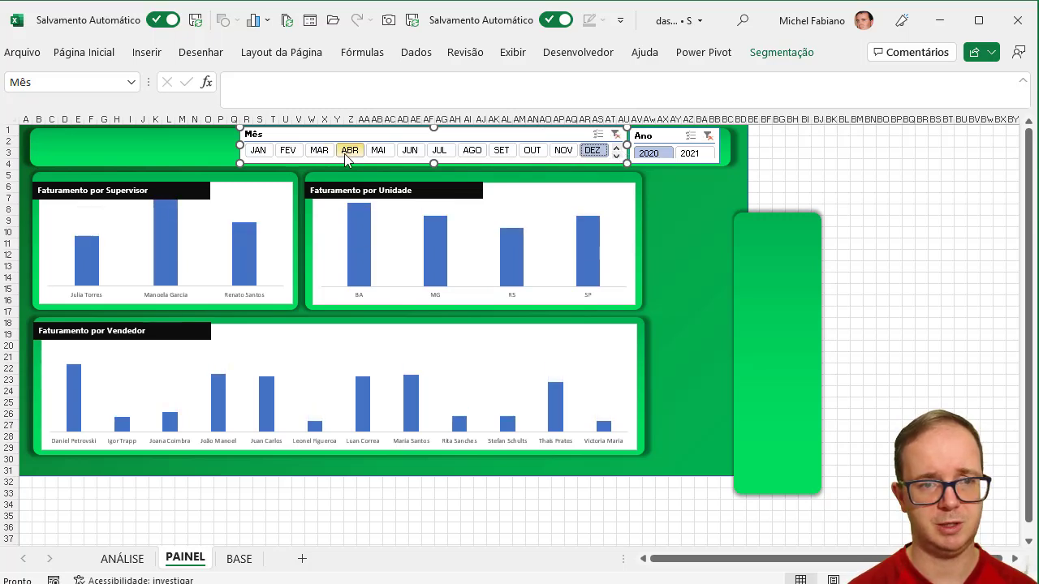
{"action": "right_click", "coordinate": [553, 135]}
{"action": "left_click", "coordinate": [527, 135]}
{"action": "left_click", "coordinate": [676, 136]}
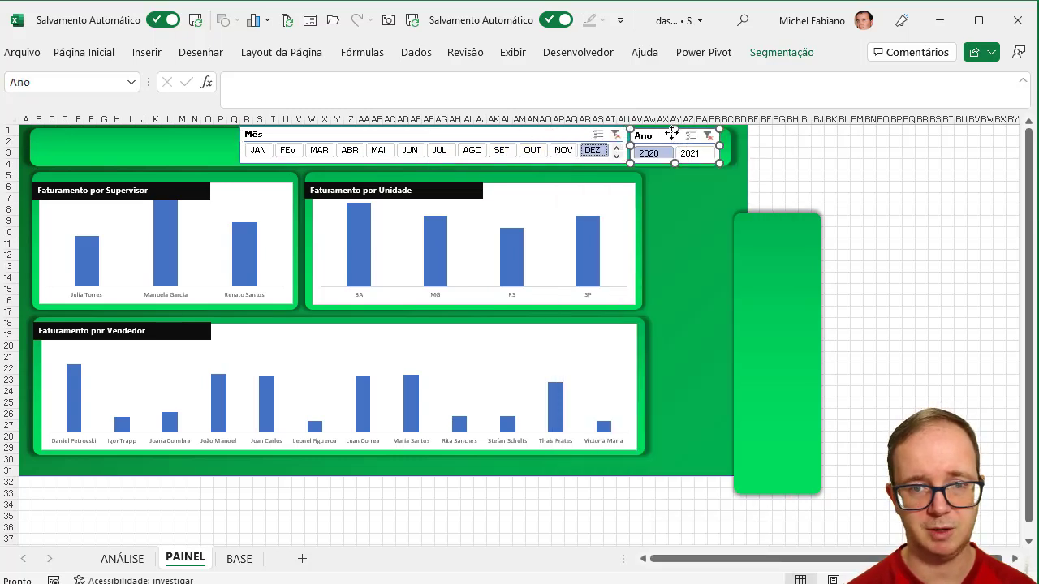
{"action": "right_click", "coordinate": [805, 146]}
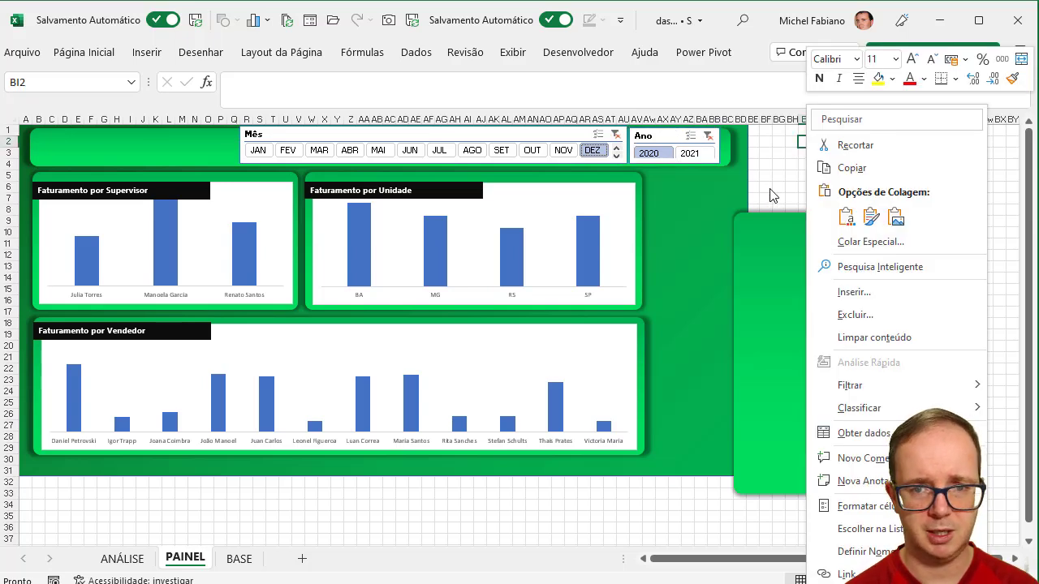
{"action": "left_click", "coordinate": [767, 217]}
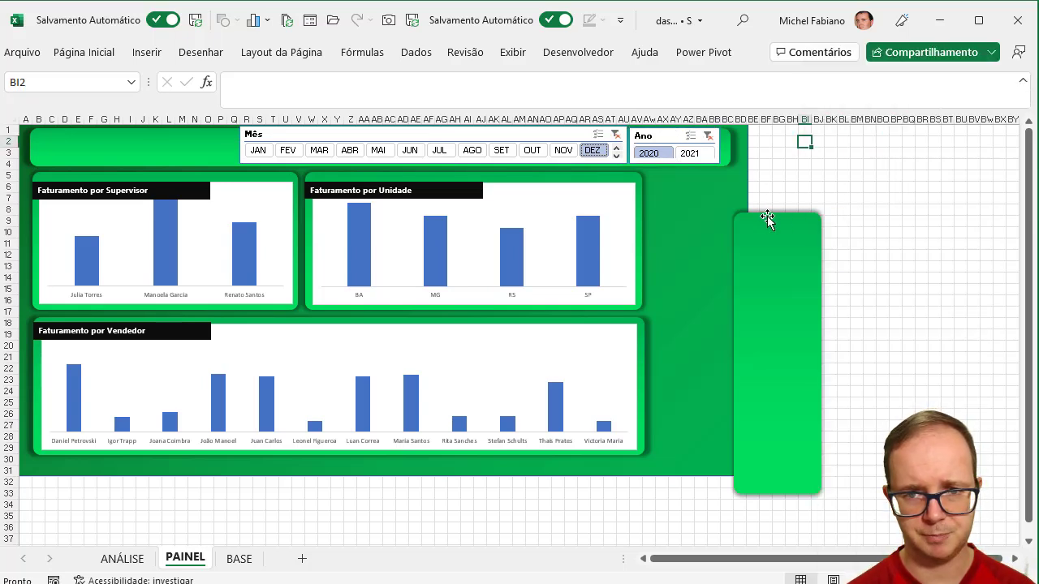
Move the tall green side panel back beside the charts and widen the Faturamento por Unidade panel to the Vendedor panel's right edge
{"action": "left_click_drag", "start_coordinate": [767, 216], "coordinate": [681, 177]}
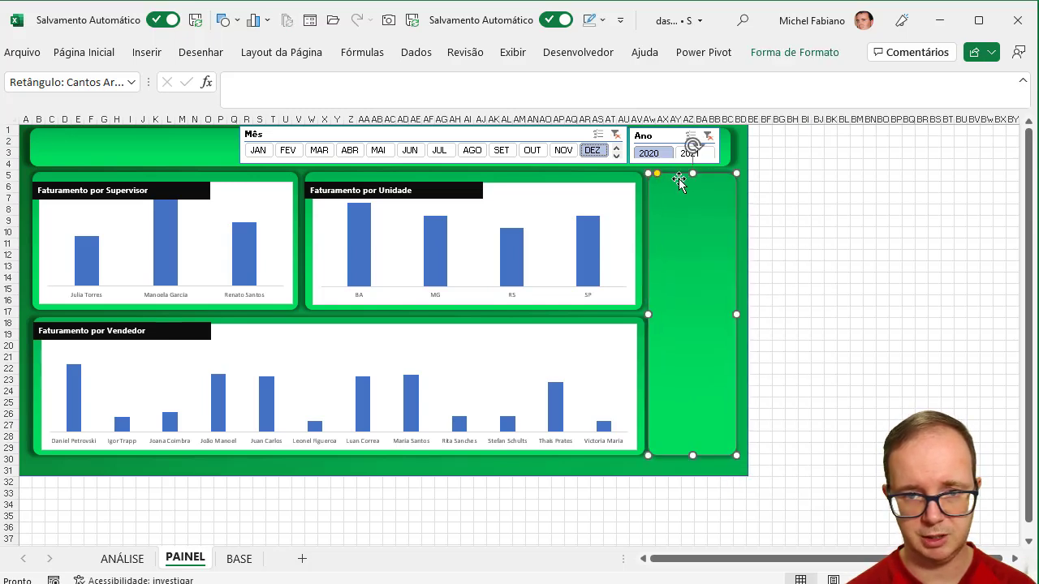
{"action": "left_click", "coordinate": [640, 219]}
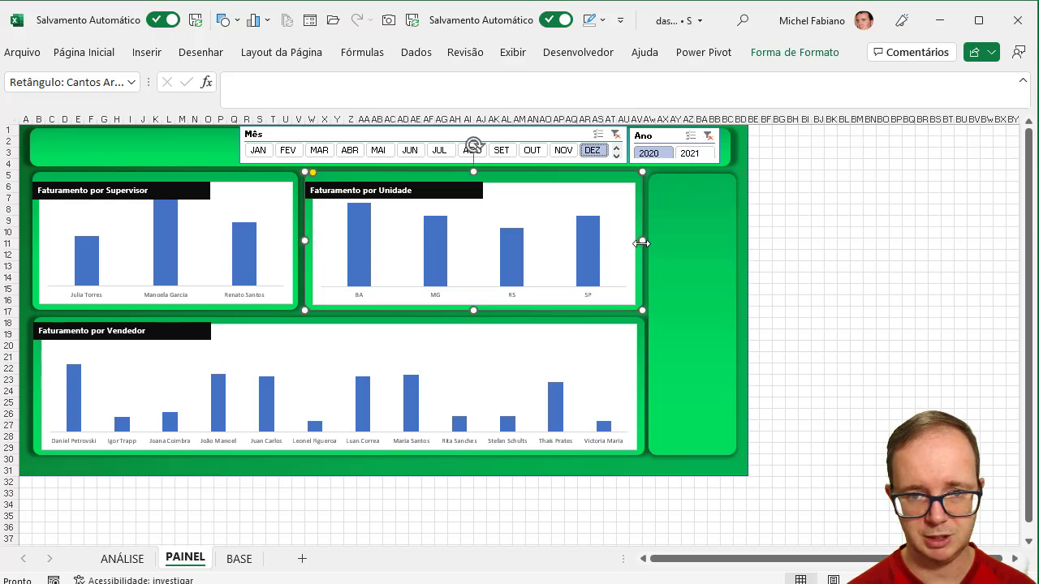
{"action": "left_click_drag", "start_coordinate": [642, 241], "coordinate": [644, 239]}
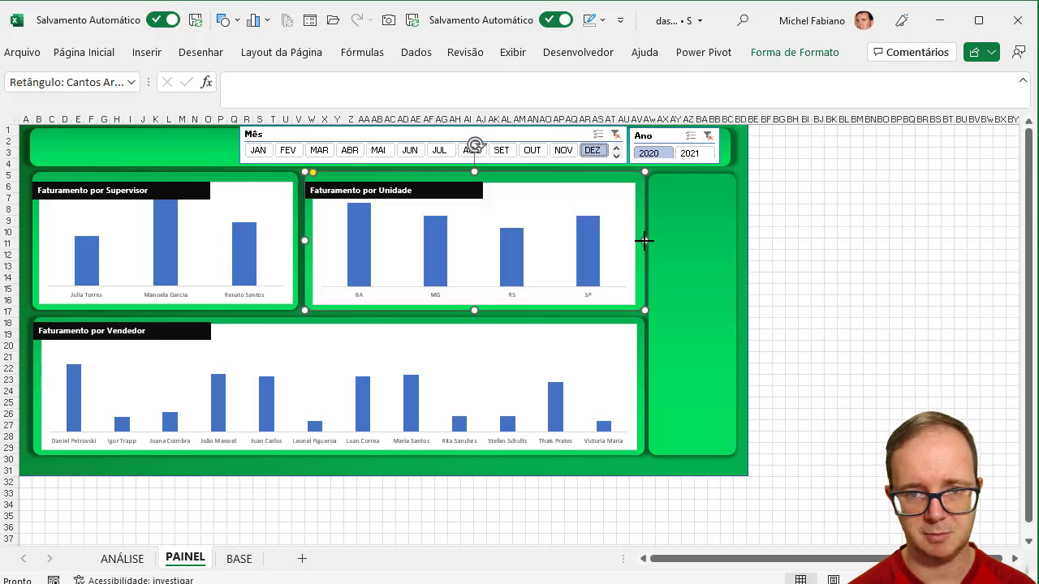
Nudge the tall green side panel slightly right, away from the chart panels
{"action": "left_click", "coordinate": [687, 253]}
{"action": "key", "text": "Right"}
{"action": "key", "text": "Right"}
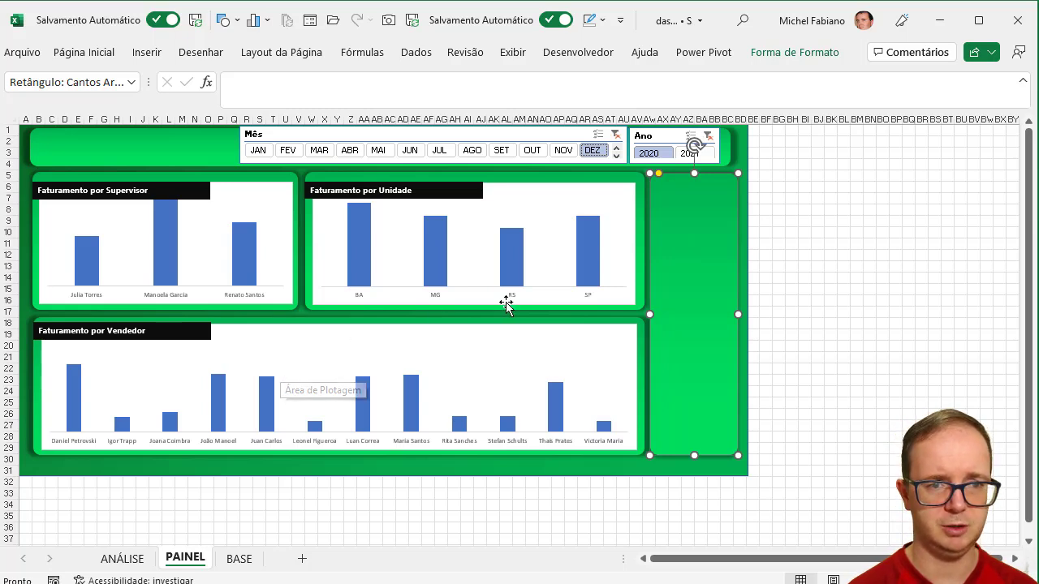
Remove the fill of the Faturamento por Unidade chart area so its green panel shows through
{"action": "left_click", "coordinate": [617, 299]}
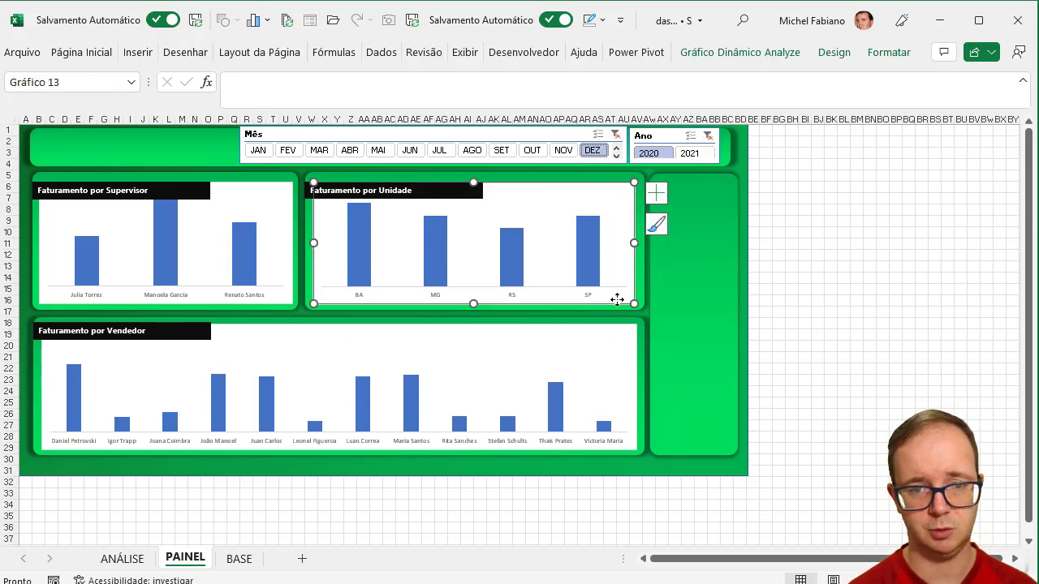
{"action": "left_click", "coordinate": [887, 54]}
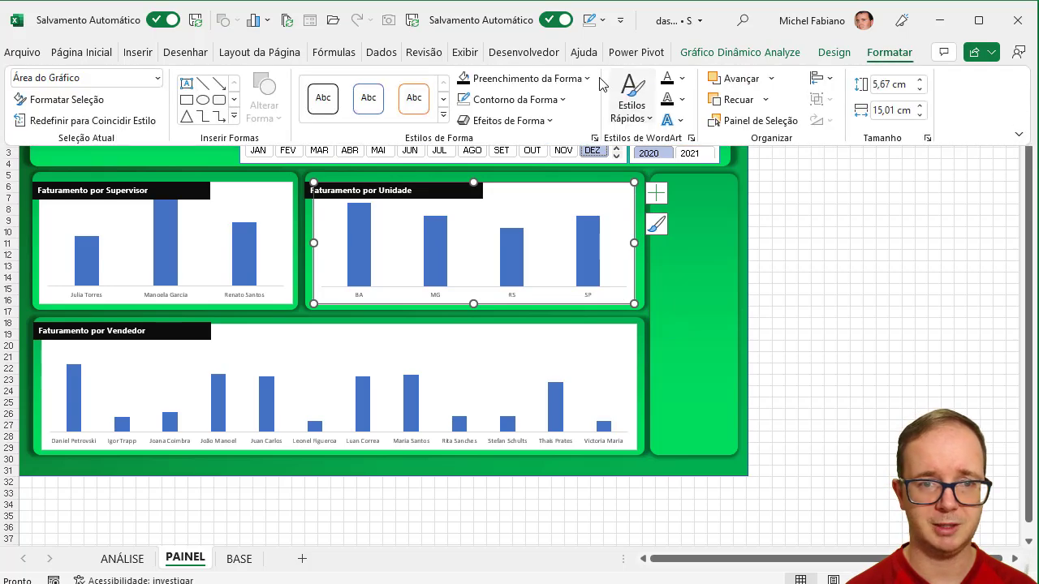
{"action": "left_click", "coordinate": [589, 78]}
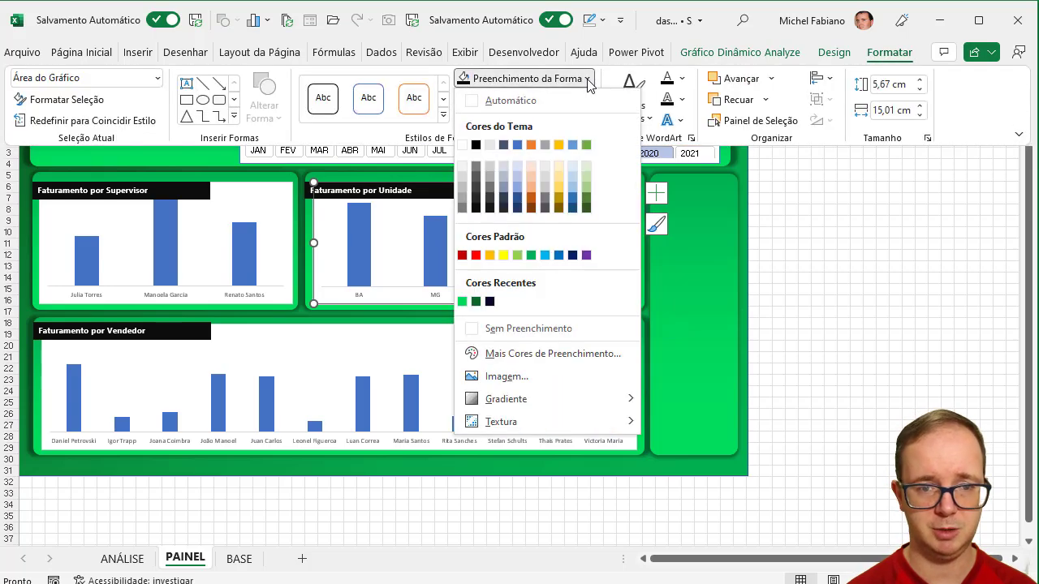
{"action": "left_click", "coordinate": [510, 329]}
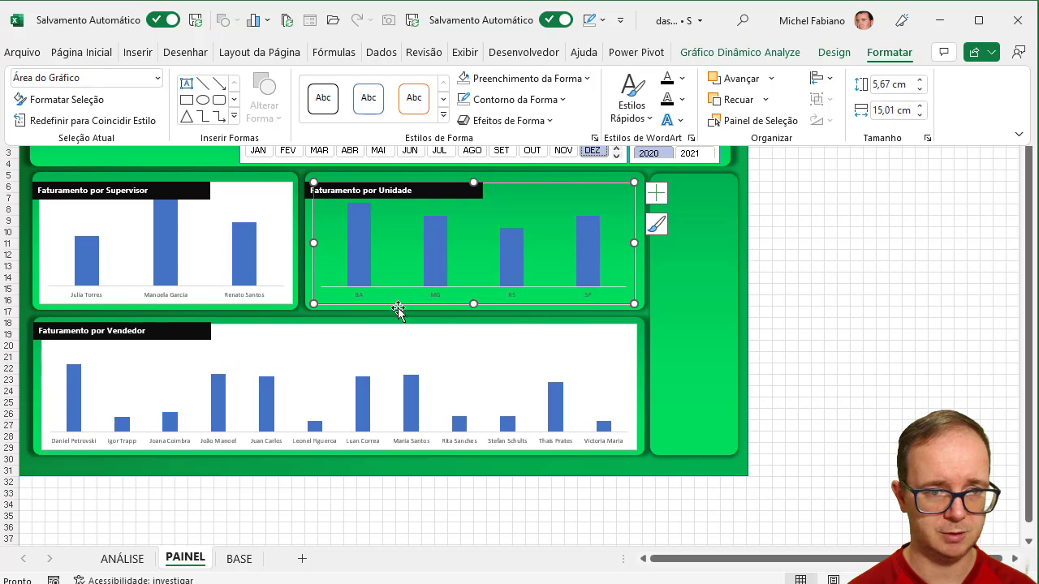
Set the Faturamento por Supervisor chart area to no fill
{"action": "left_click", "coordinate": [286, 300]}
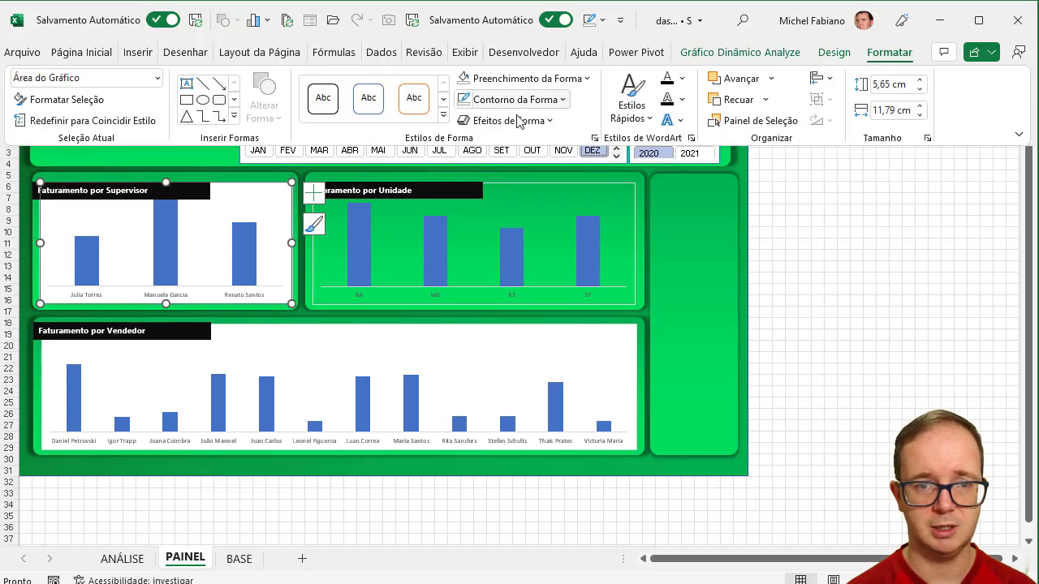
{"action": "left_click", "coordinate": [589, 78]}
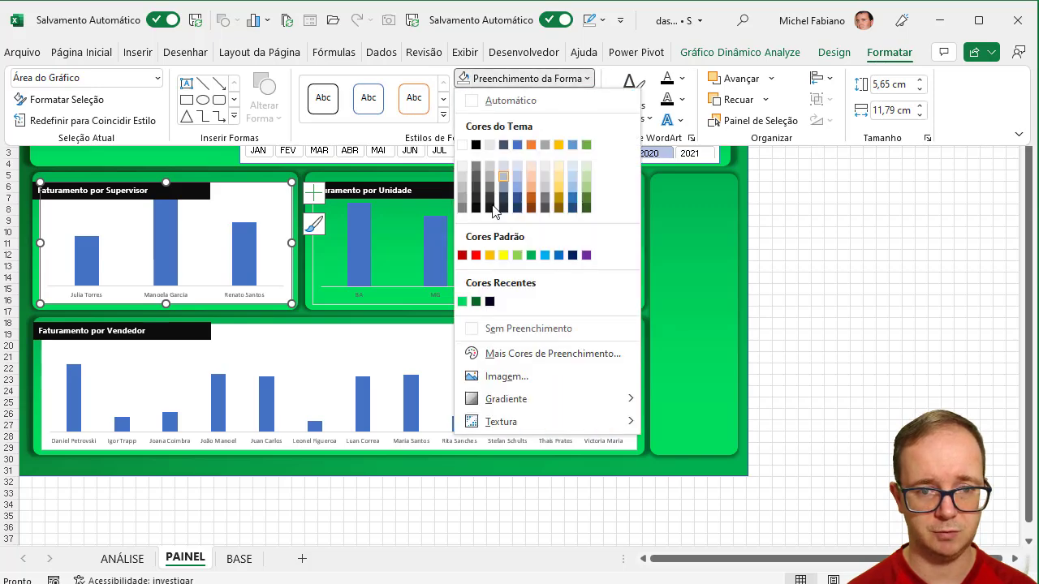
{"action": "left_click", "coordinate": [501, 328]}
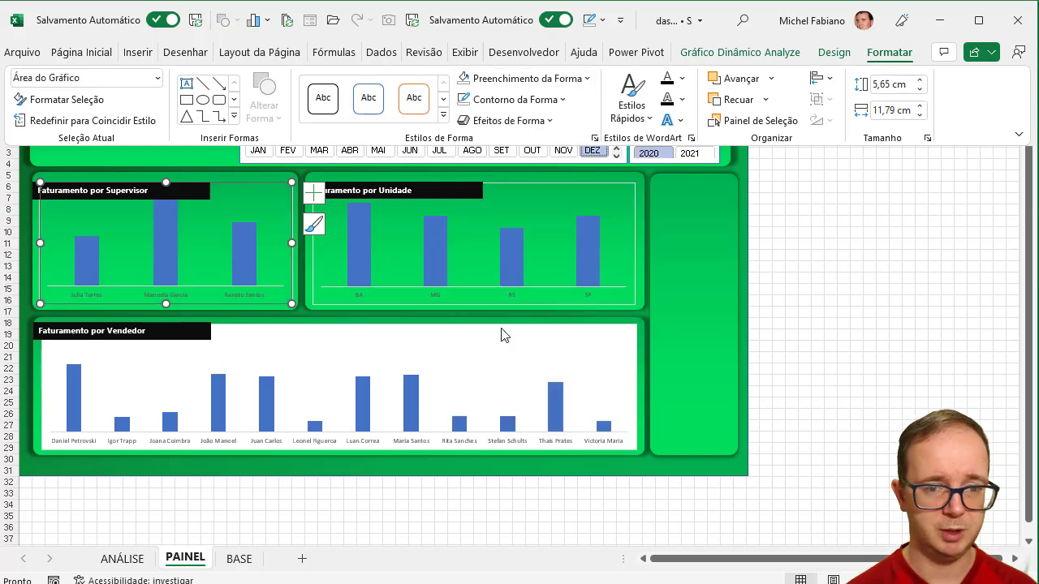
Set the Faturamento por Vendedor chart area to no fill and no outline
{"action": "left_click", "coordinate": [564, 330]}
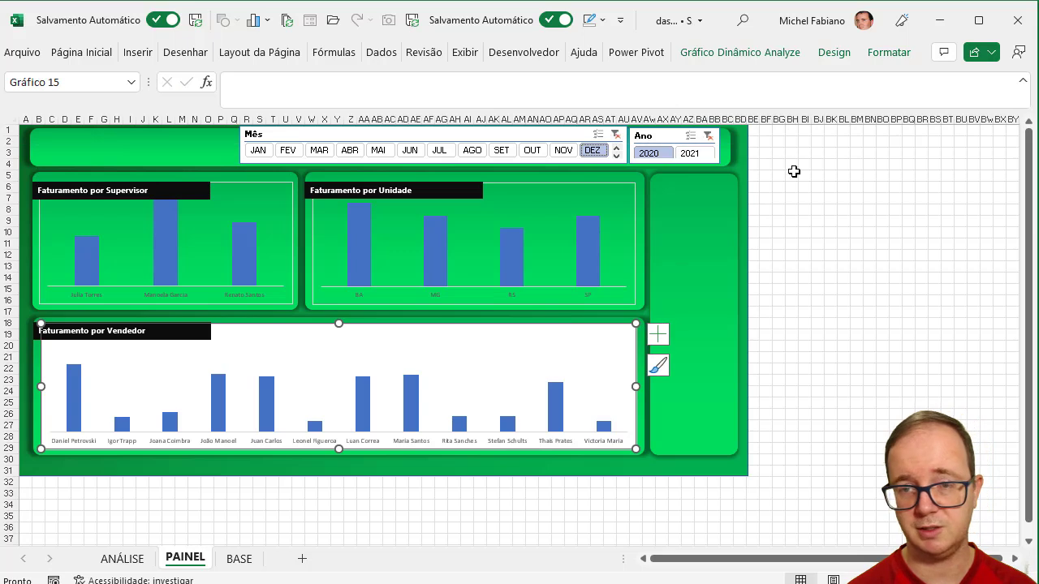
{"action": "left_click", "coordinate": [886, 58]}
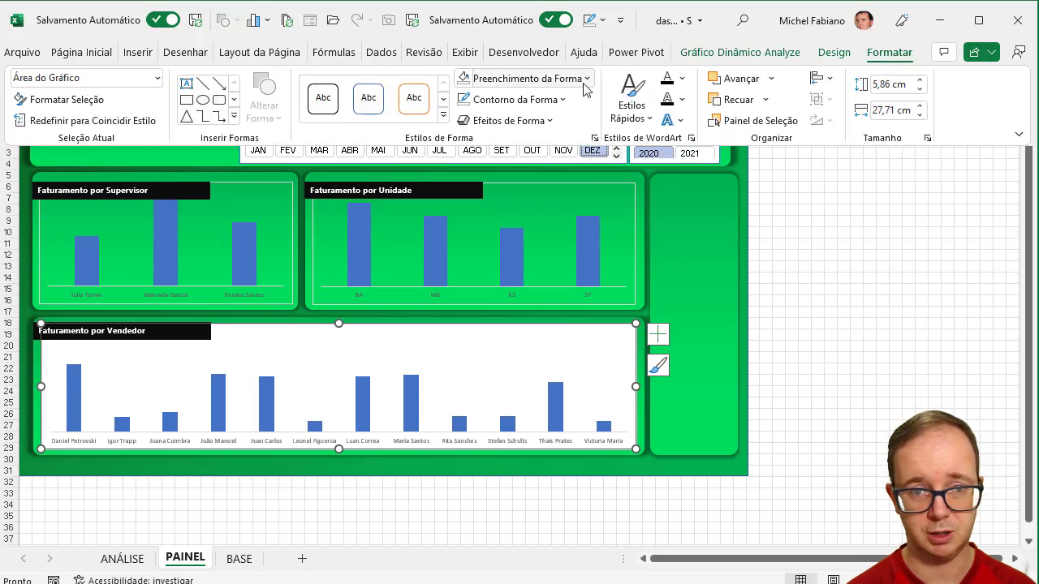
{"action": "left_click", "coordinate": [464, 79]}
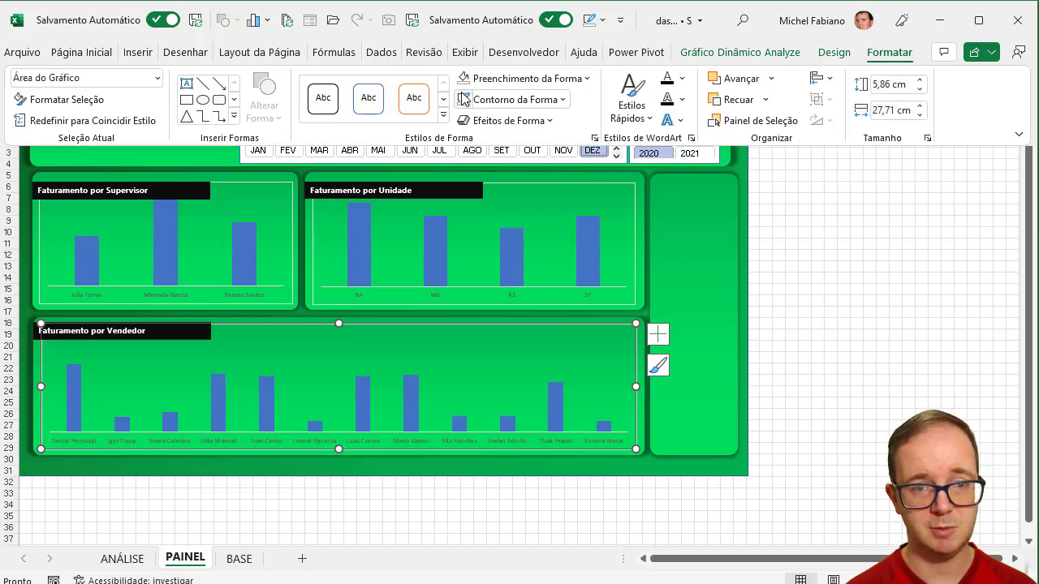
{"action": "left_click", "coordinate": [562, 101]}
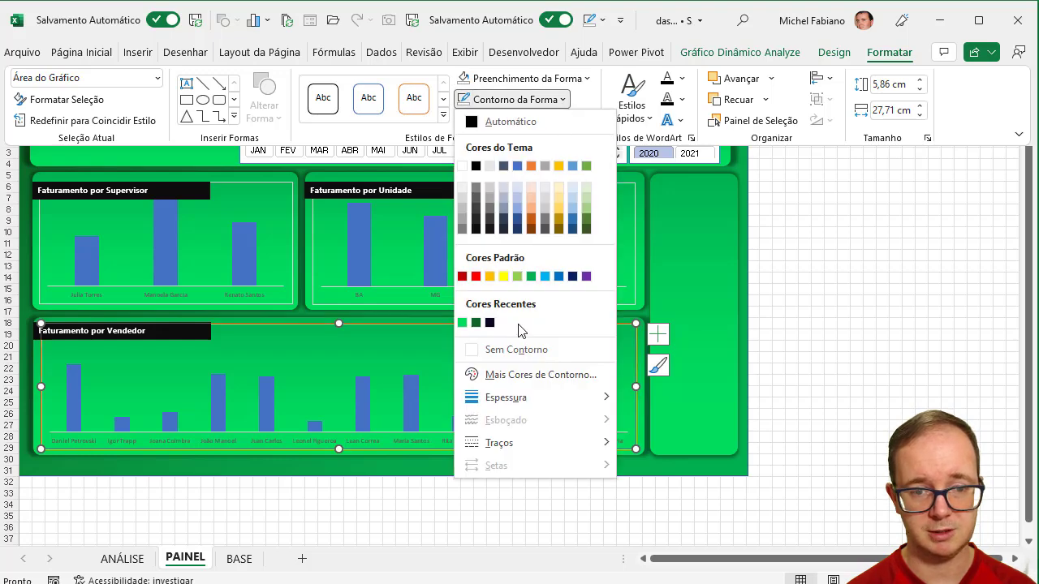
{"action": "left_click", "coordinate": [516, 350]}
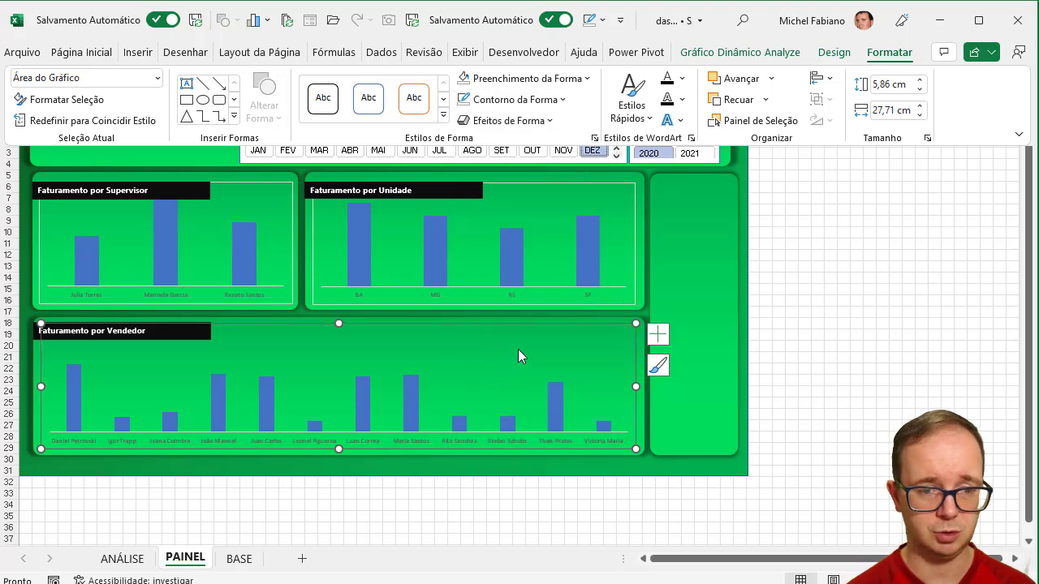
Remove the outlines of the Faturamento por Unidade and Faturamento por Supervisor chart areas
{"action": "left_click", "coordinate": [631, 286]}
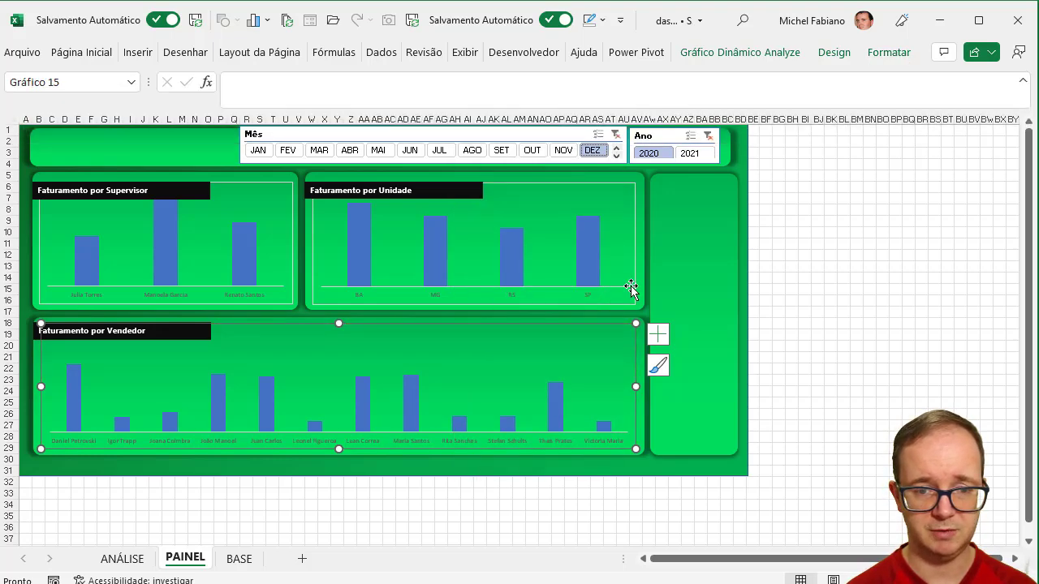
{"action": "left_click", "coordinate": [882, 58]}
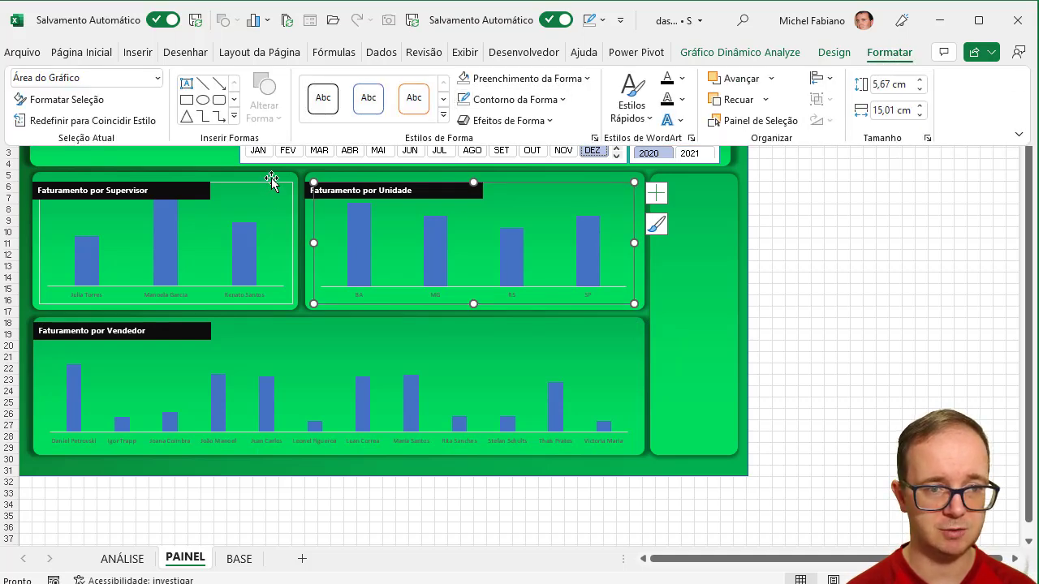
{"action": "left_click", "coordinate": [271, 180]}
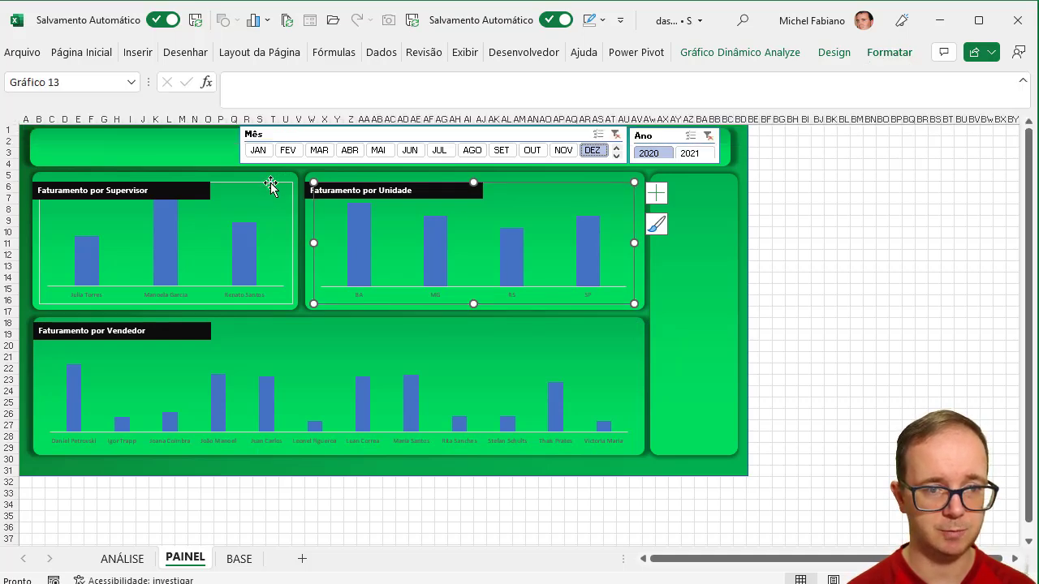
{"action": "left_click", "coordinate": [884, 56]}
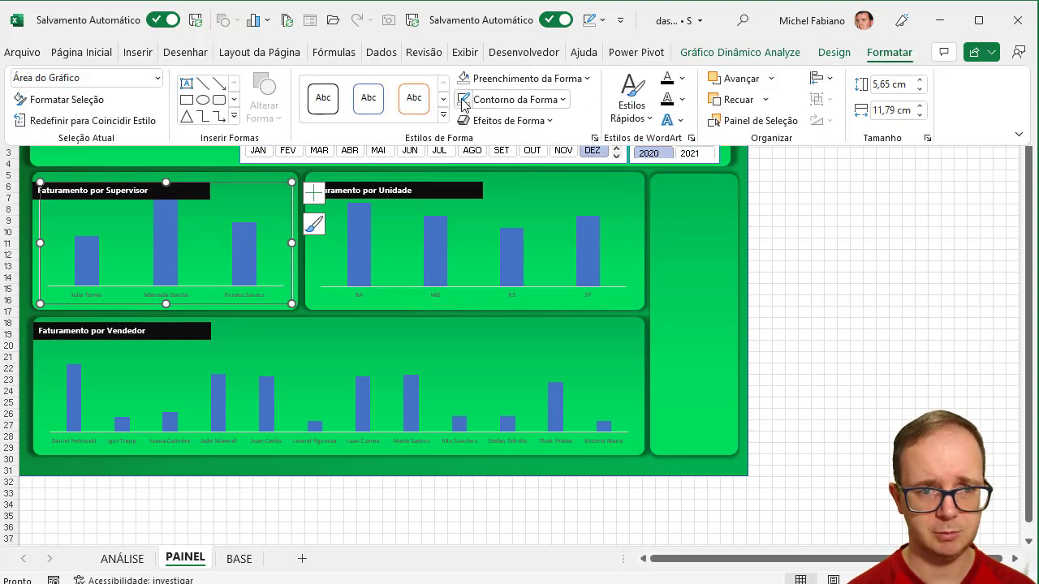
{"action": "left_click", "coordinate": [902, 288]}
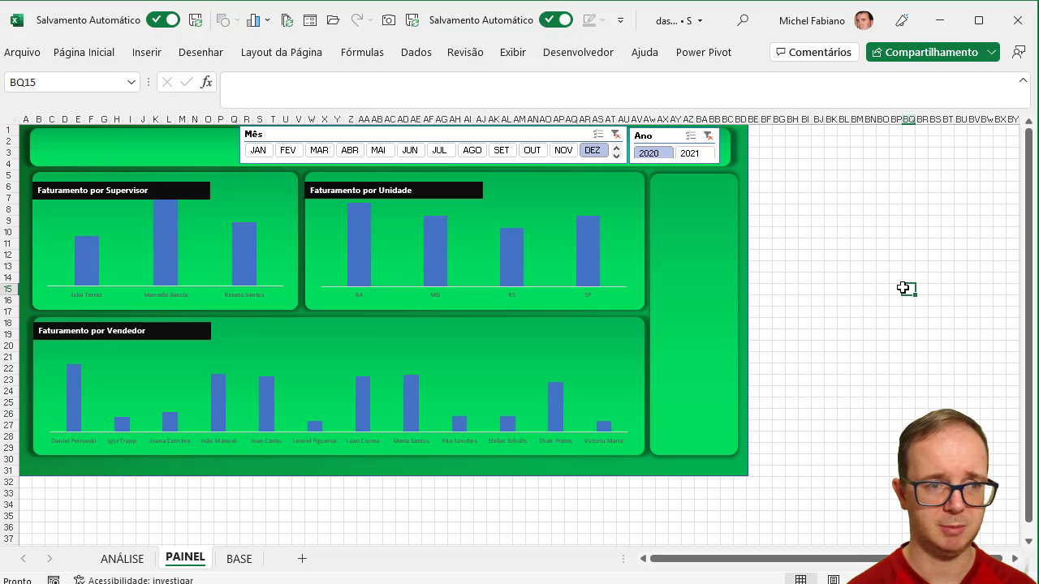
Lower the upper edge of the plot areas in the Supervisor and Unidade charts so the columns sit below their title bars
{"action": "left_click", "coordinate": [224, 266]}
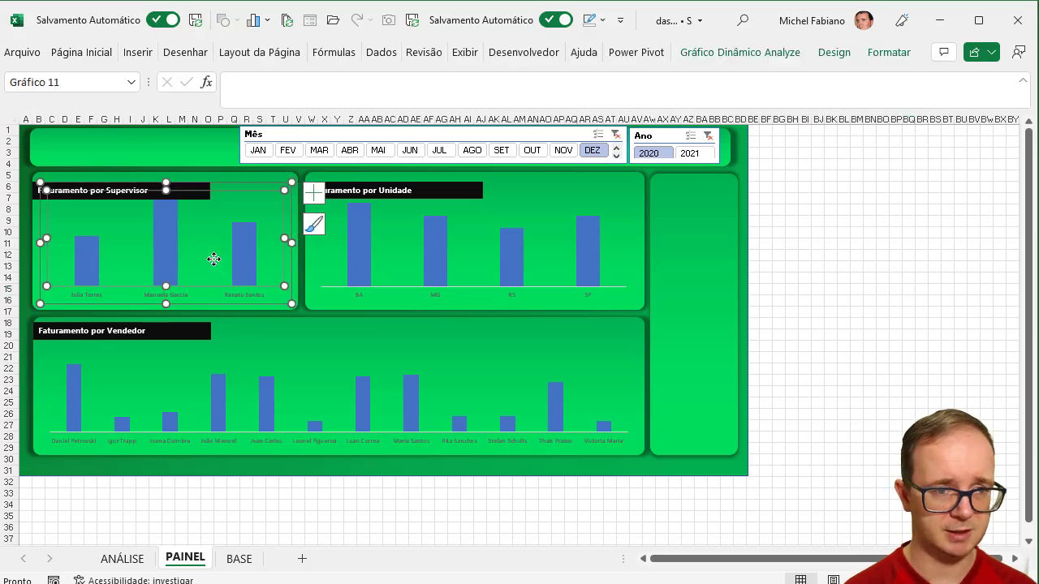
{"action": "left_click_drag", "start_coordinate": [166, 190], "coordinate": [165, 210]}
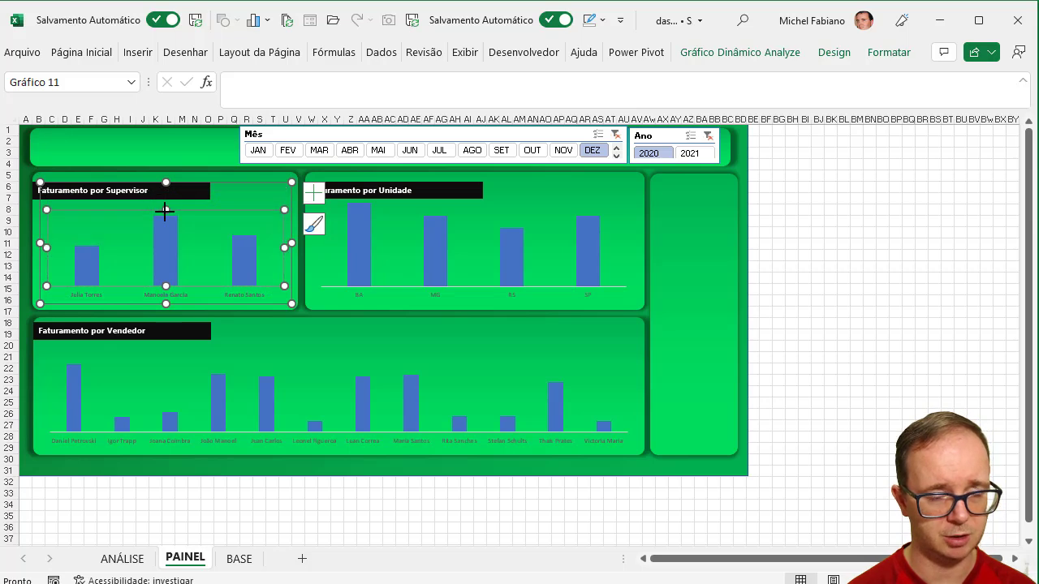
{"action": "left_click", "coordinate": [303, 373]}
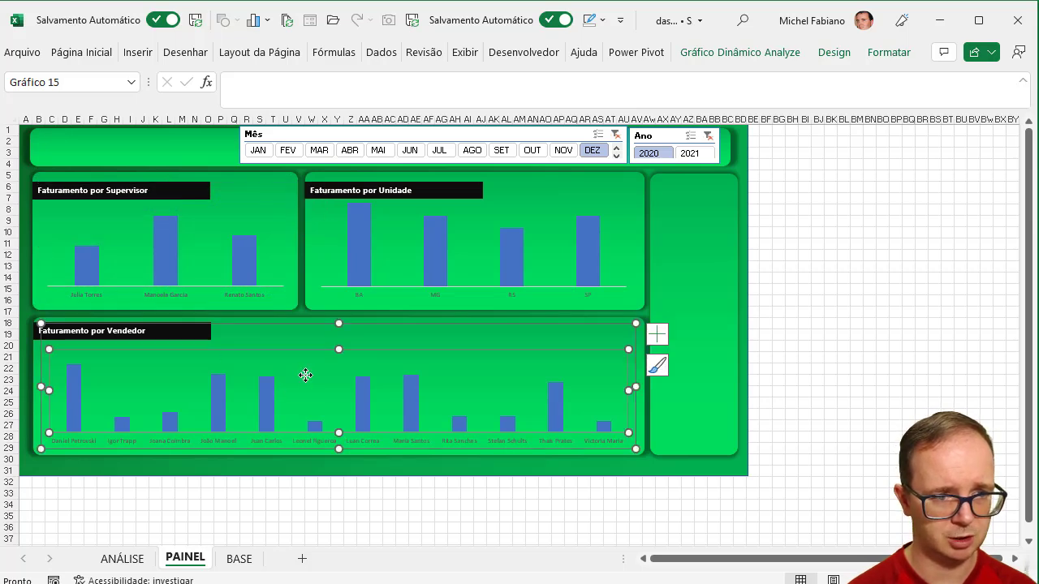
{"action": "left_click", "coordinate": [551, 231]}
{"action": "left_click_drag", "start_coordinate": [476, 189], "coordinate": [479, 214]}
{"action": "left_click", "coordinate": [830, 233]}
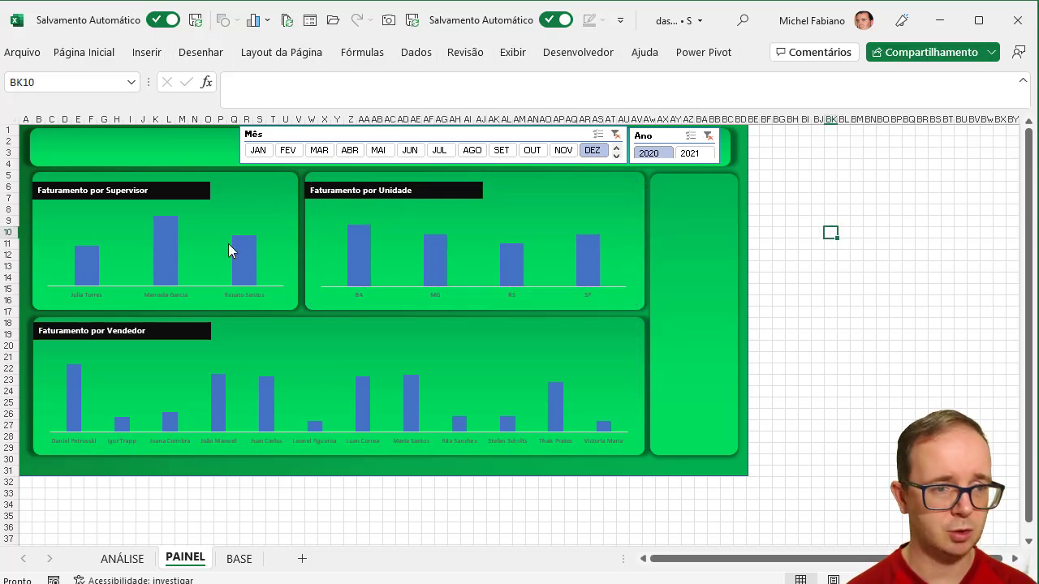
Fill the Faturamento por Supervisor columns with a near-black theme shade
{"action": "left_click", "coordinate": [163, 251]}
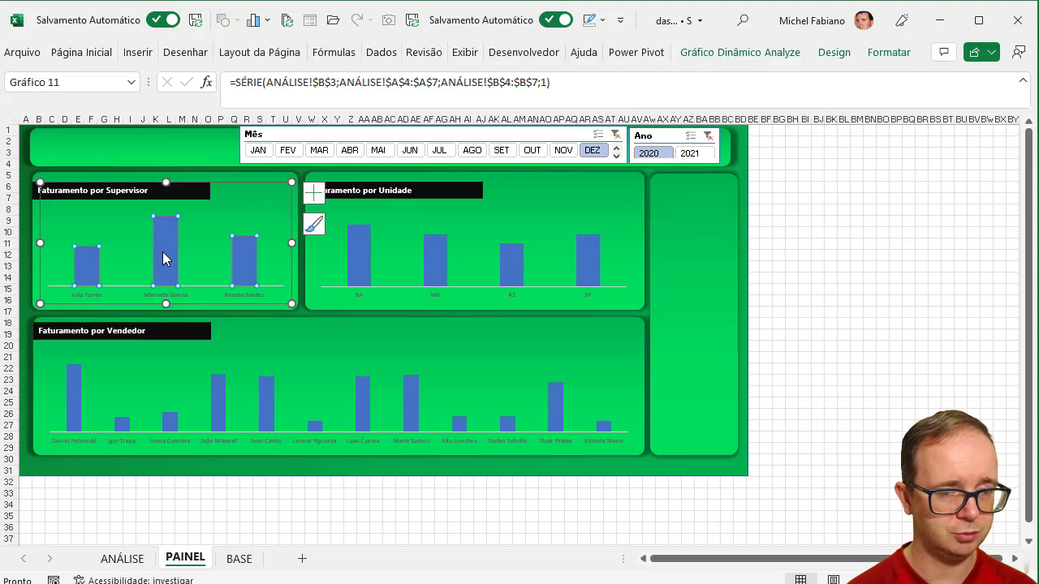
{"action": "left_click", "coordinate": [889, 52]}
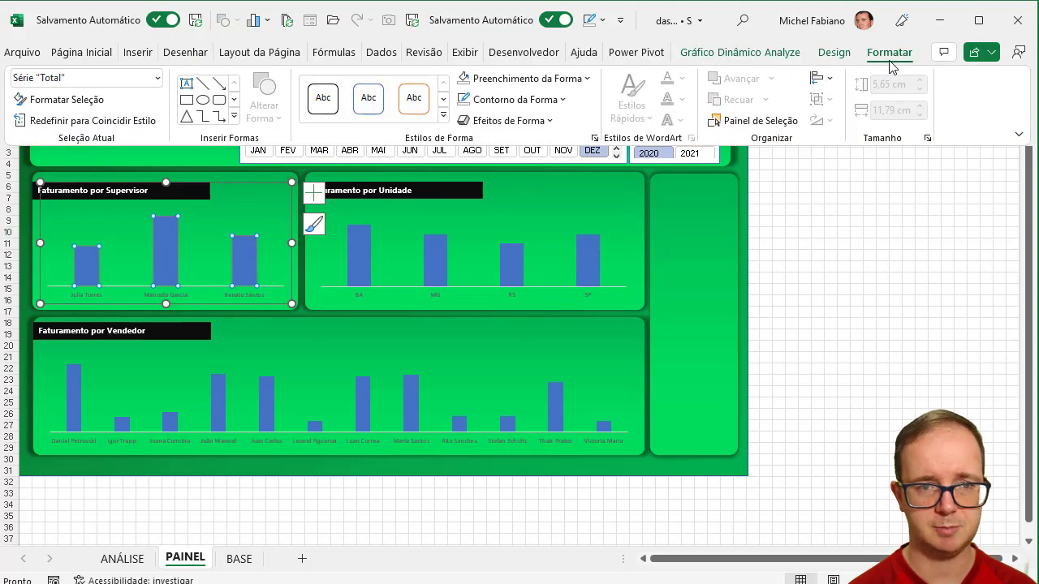
{"action": "left_click", "coordinate": [554, 78]}
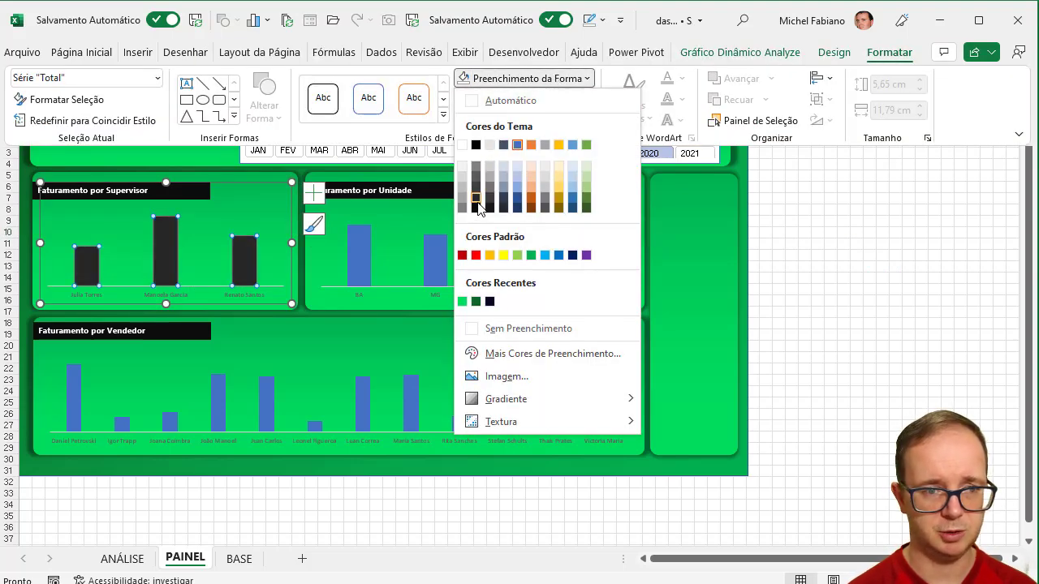
{"action": "left_click", "coordinate": [476, 199]}
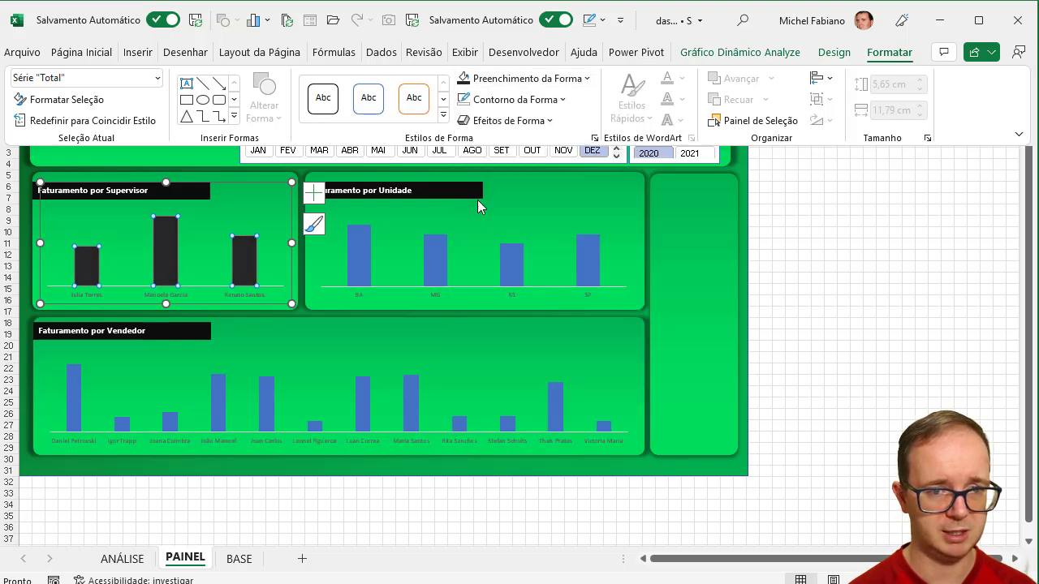
Apply the same near-black fill to the columns of the Faturamento por Unidade and Faturamento por Vendedor charts
{"action": "left_click", "coordinate": [433, 274]}
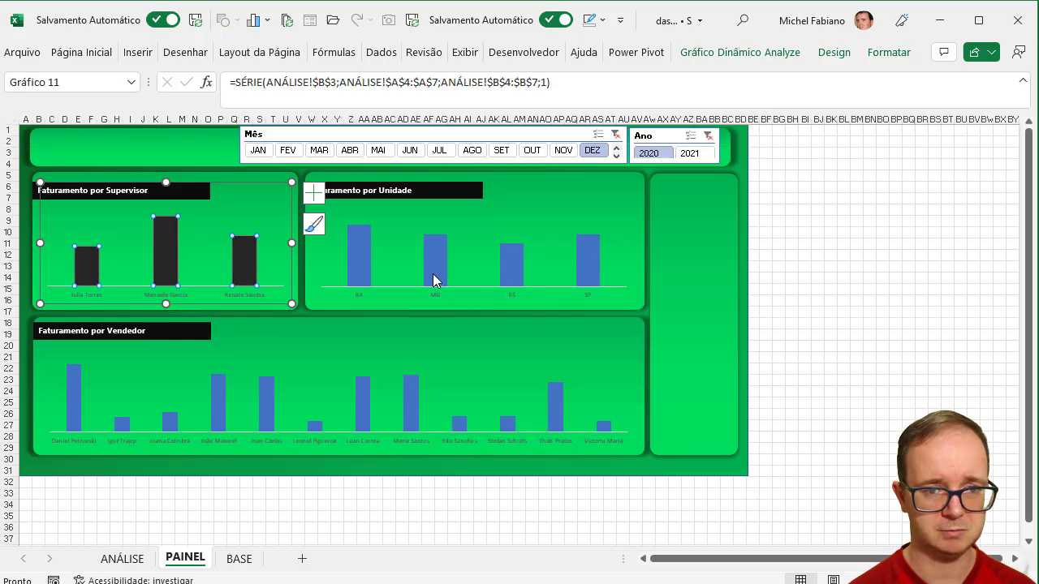
{"action": "double_click", "coordinate": [888, 52]}
{"action": "left_click", "coordinate": [466, 81]}
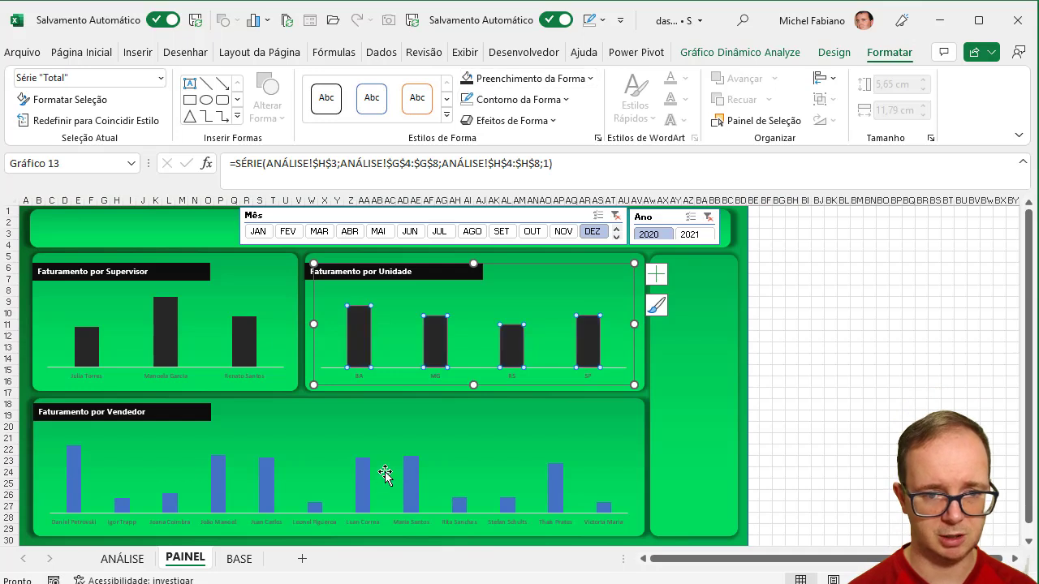
{"action": "left_click", "coordinate": [407, 488]}
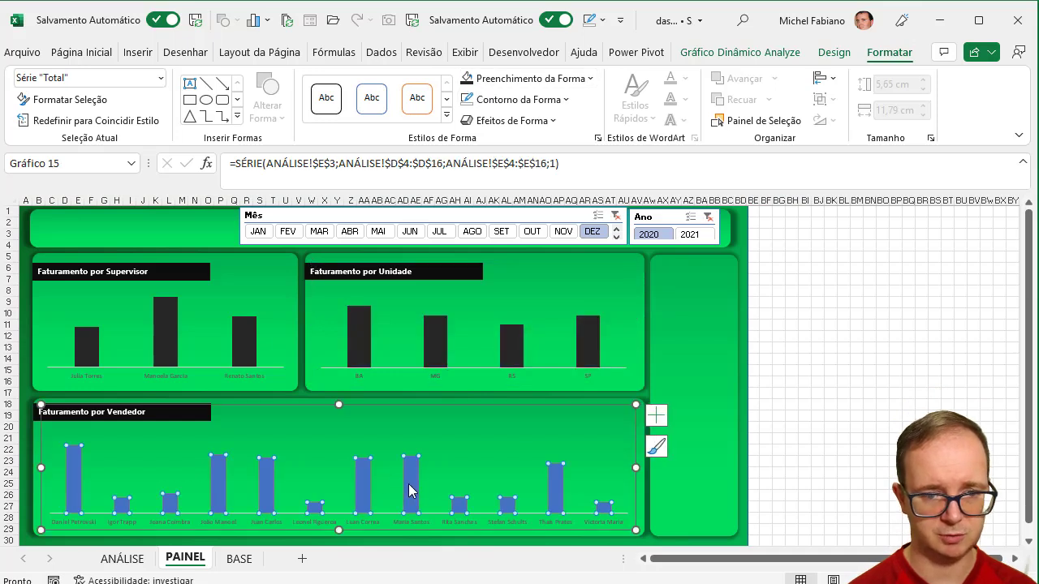
{"action": "left_click", "coordinate": [468, 79]}
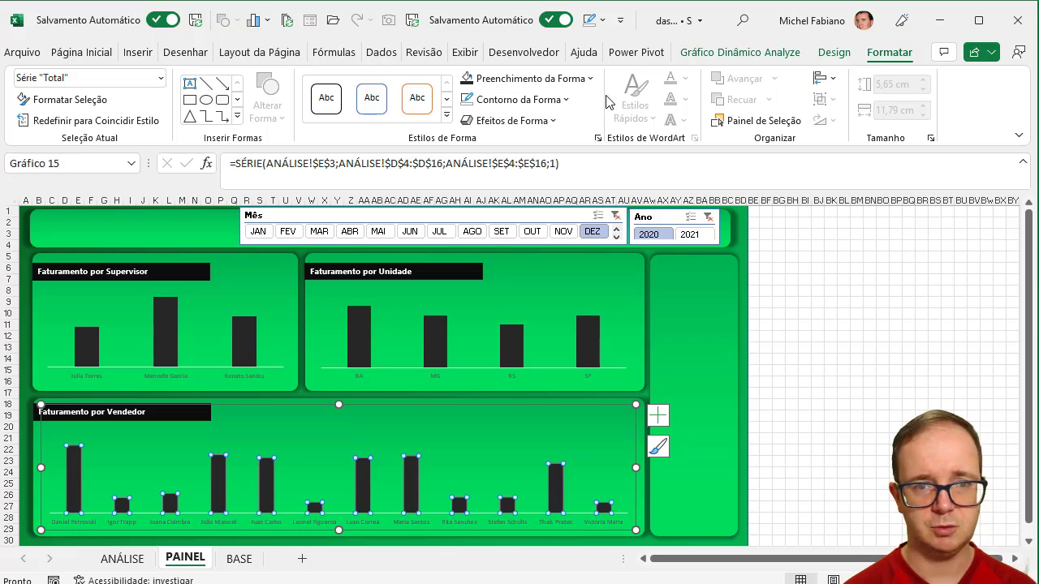
Fill the columns of the Vendedor, Unidade and Supervisor charts with the darkest shade of the theme blue
{"action": "left_click", "coordinate": [590, 79]}
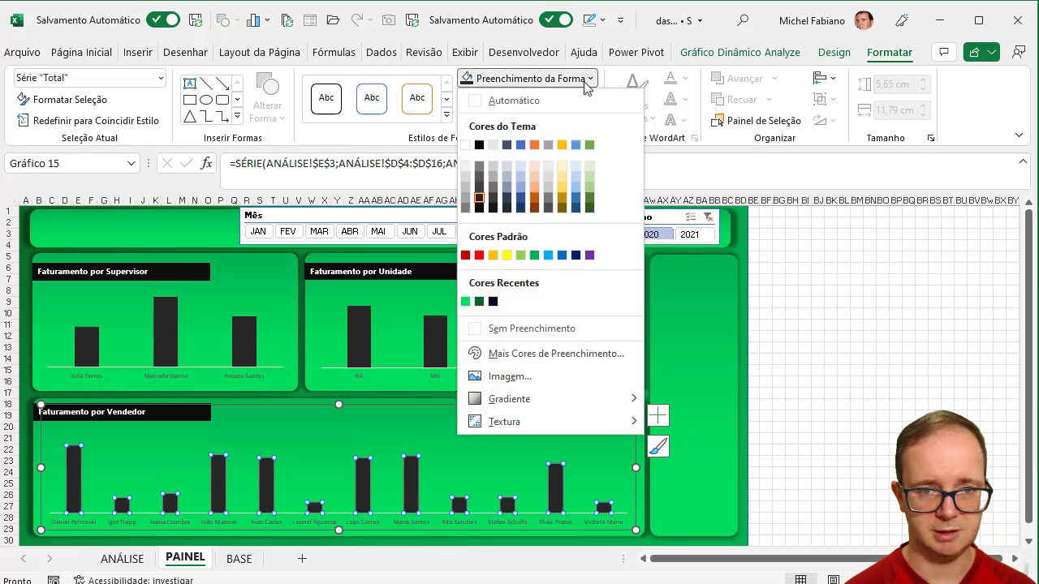
{"action": "left_click", "coordinate": [520, 208]}
{"action": "left_click", "coordinate": [588, 345]}
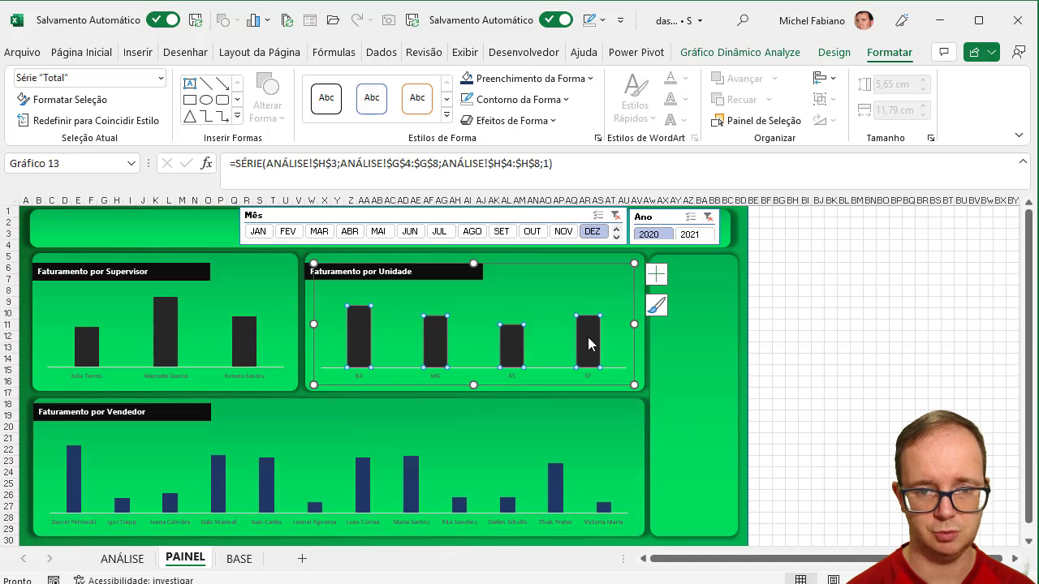
{"action": "left_click", "coordinate": [468, 79]}
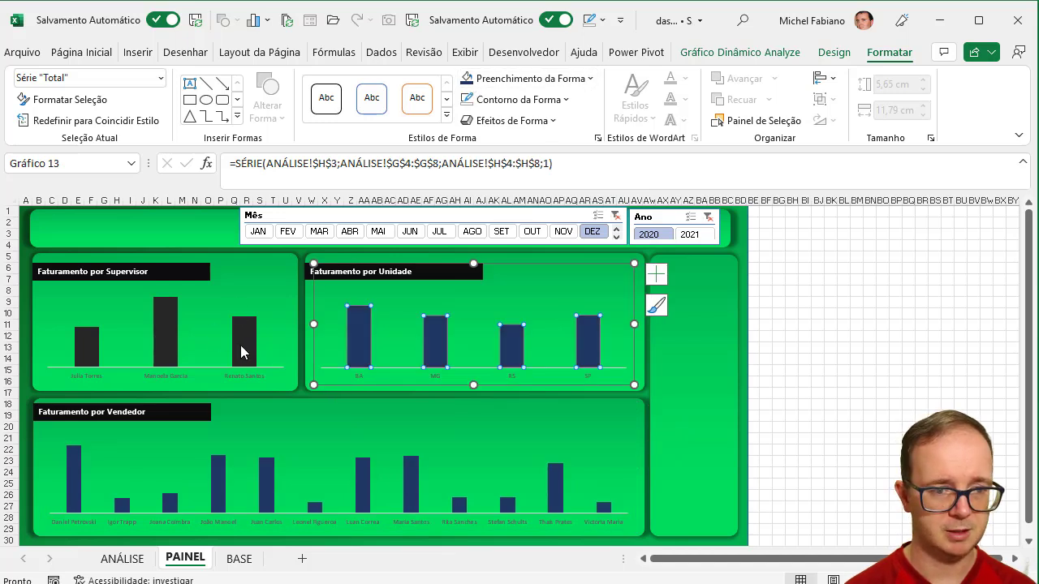
{"action": "left_click", "coordinate": [240, 345]}
{"action": "left_click", "coordinate": [468, 80]}
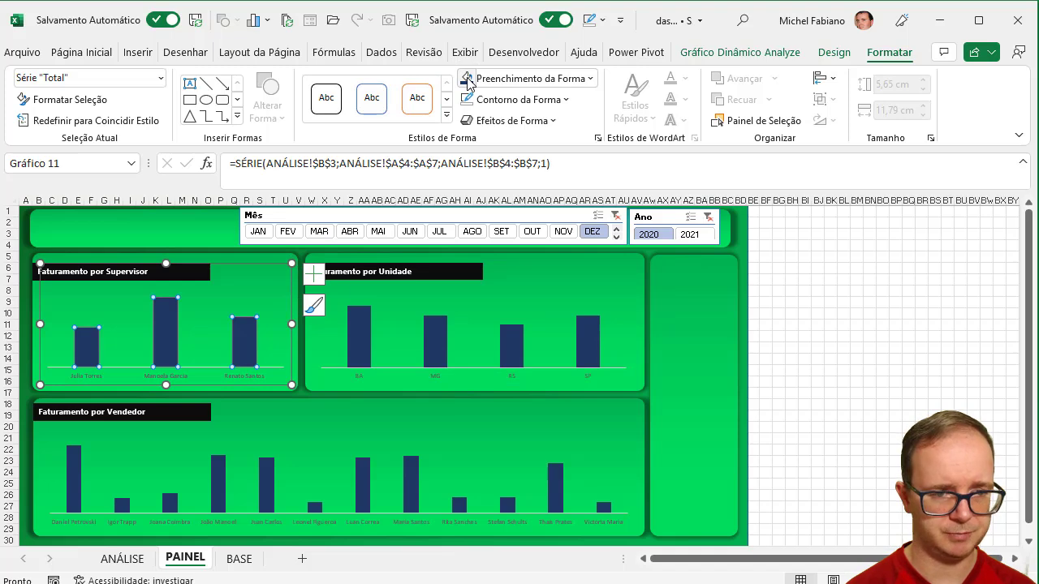
Fill the title bars of the Unidade, Supervisor and Vendedor charts with the same dark blue as the columns
{"action": "left_click", "coordinate": [451, 275]}
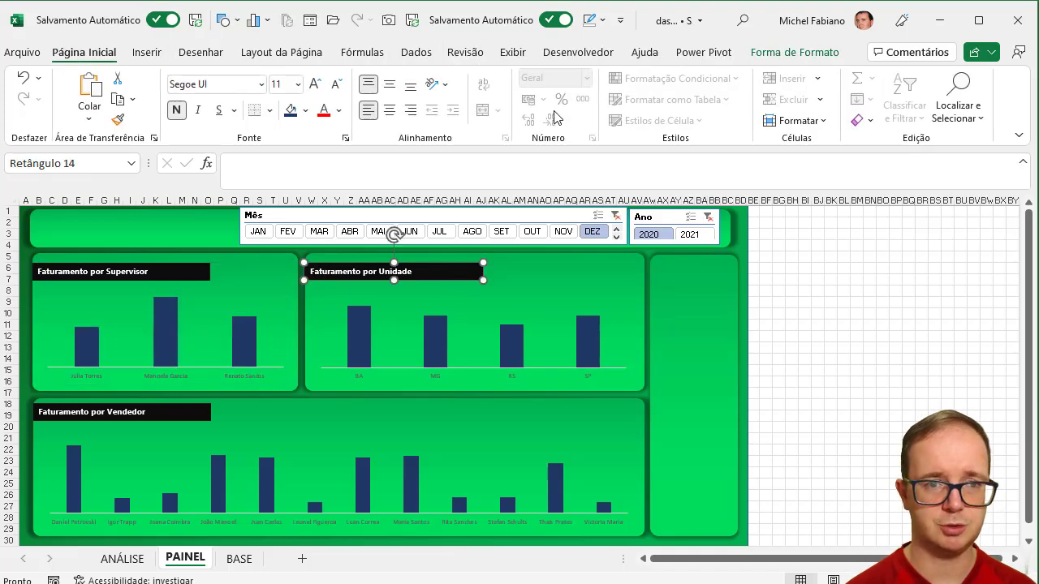
{"action": "left_click", "coordinate": [290, 111]}
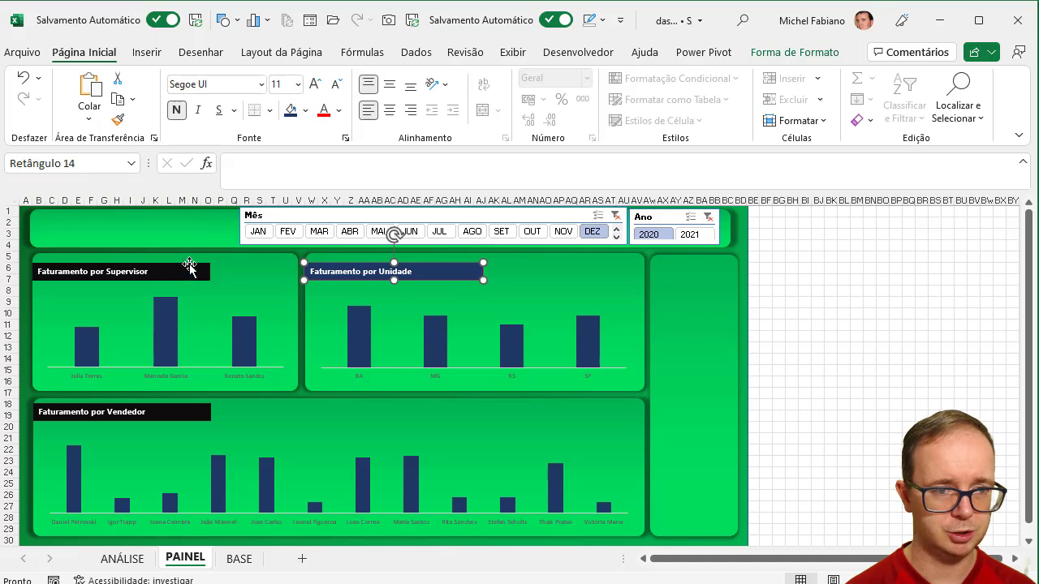
{"action": "left_click", "coordinate": [189, 262]}
{"action": "left_click", "coordinate": [290, 110]}
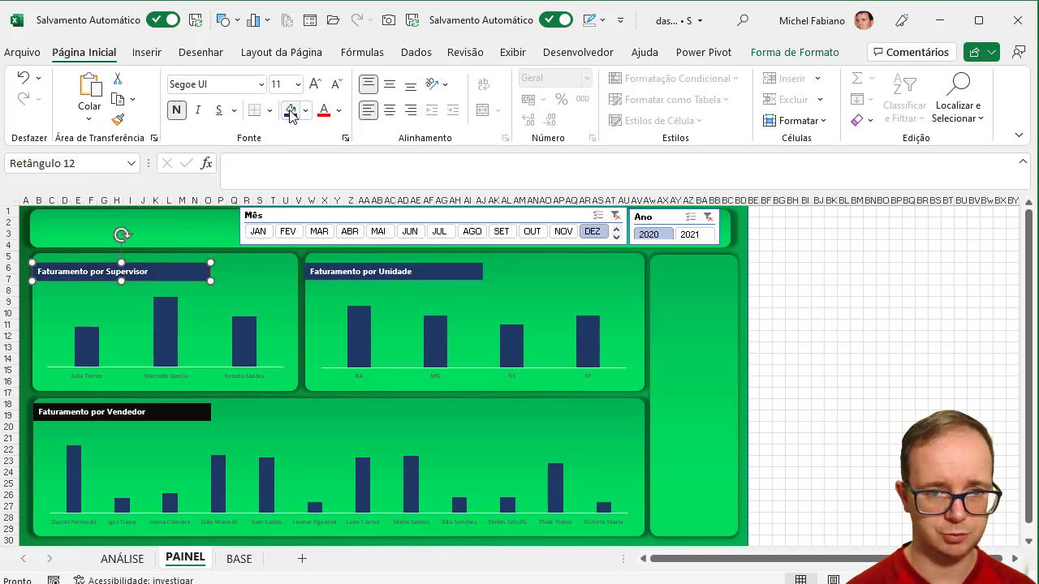
{"action": "left_click", "coordinate": [198, 417]}
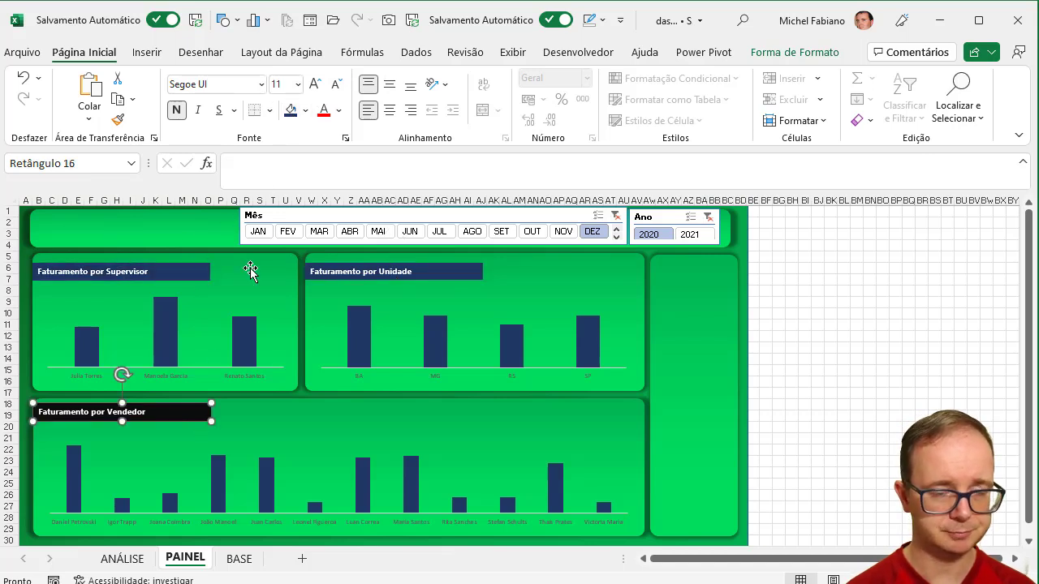
{"action": "left_click", "coordinate": [290, 111]}
{"action": "left_click", "coordinate": [883, 304]}
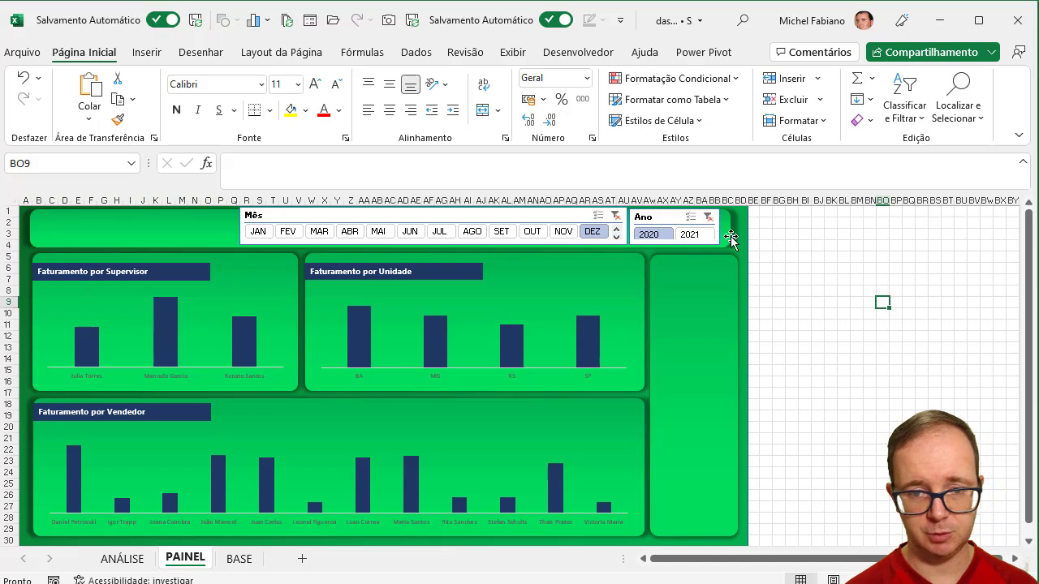
Apply the light green slicer style Estilo de Segmentação de Dados Clara 6 to the Ano slicer
{"action": "left_click", "coordinate": [664, 216]}
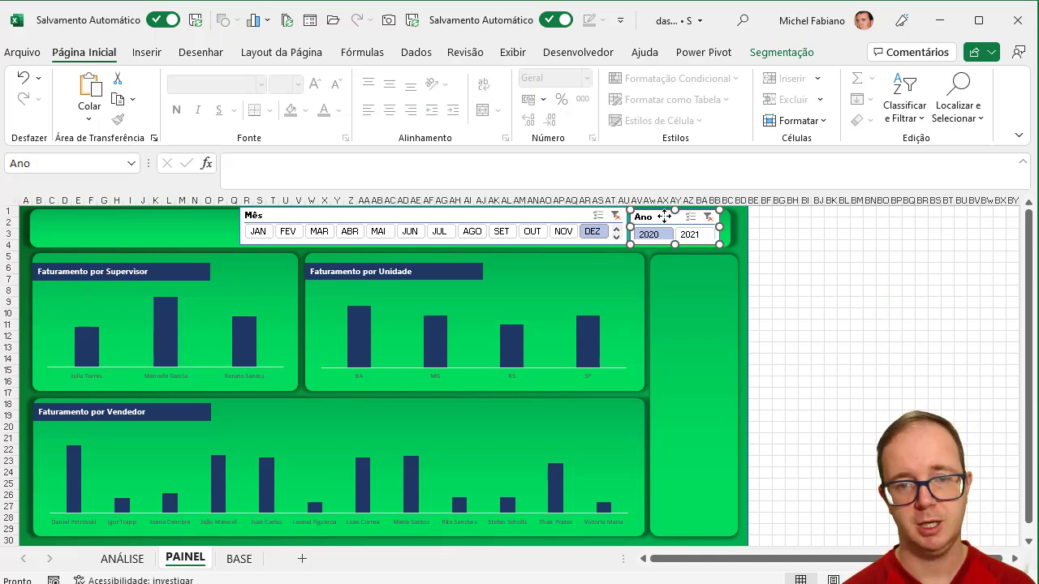
{"action": "right_click", "coordinate": [775, 57]}
{"action": "left_click", "coordinate": [775, 59]}
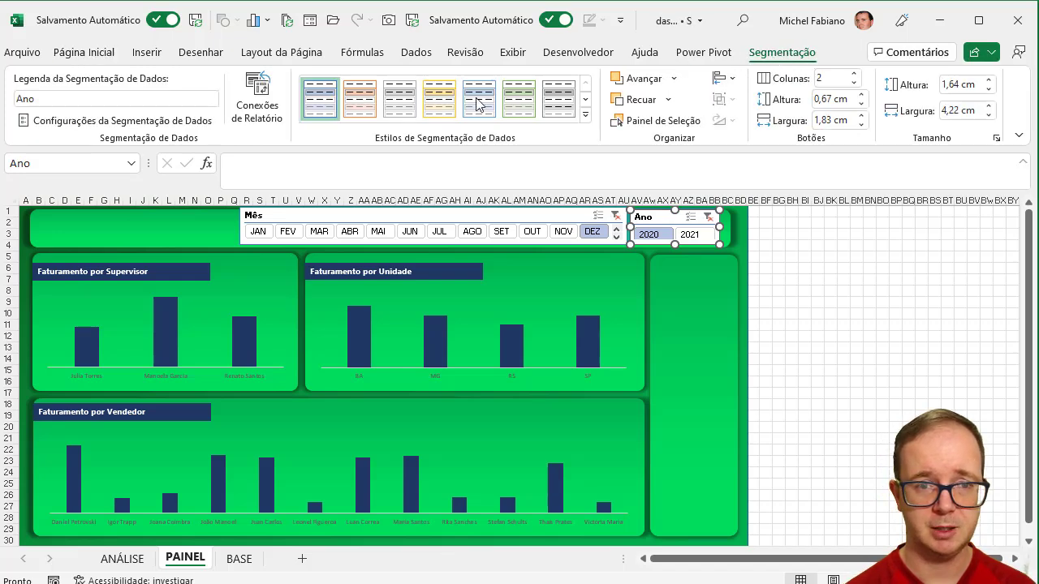
{"action": "left_click", "coordinate": [523, 96]}
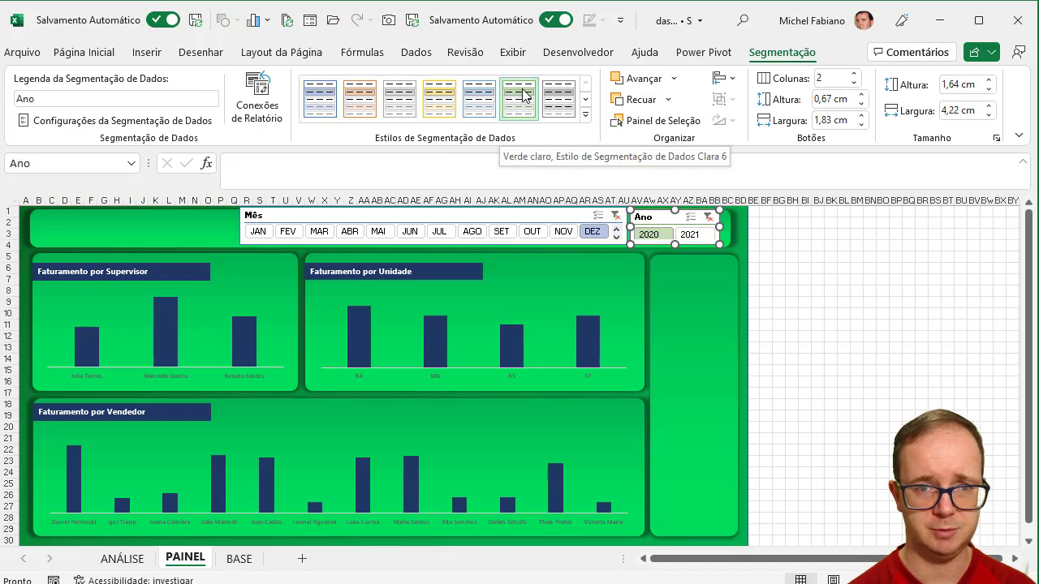
Apply to the Ano slicer a duplicate of its light green style, with the Segmentação de Dados Inteira element's fill set to Sem cores
{"action": "right_click", "coordinate": [524, 95]}
{"action": "left_click", "coordinate": [576, 124]}
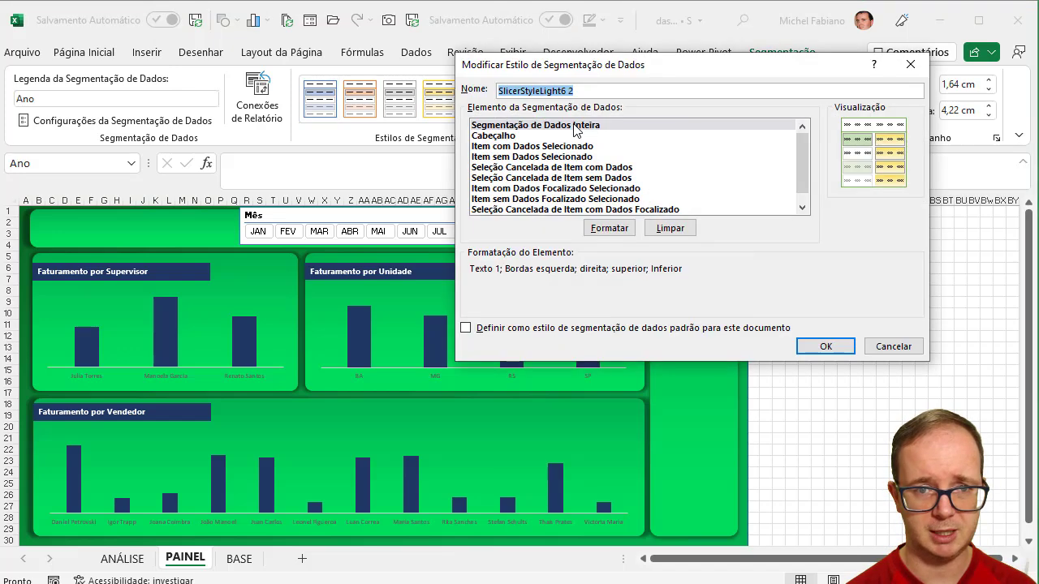
{"action": "left_click", "coordinate": [604, 126]}
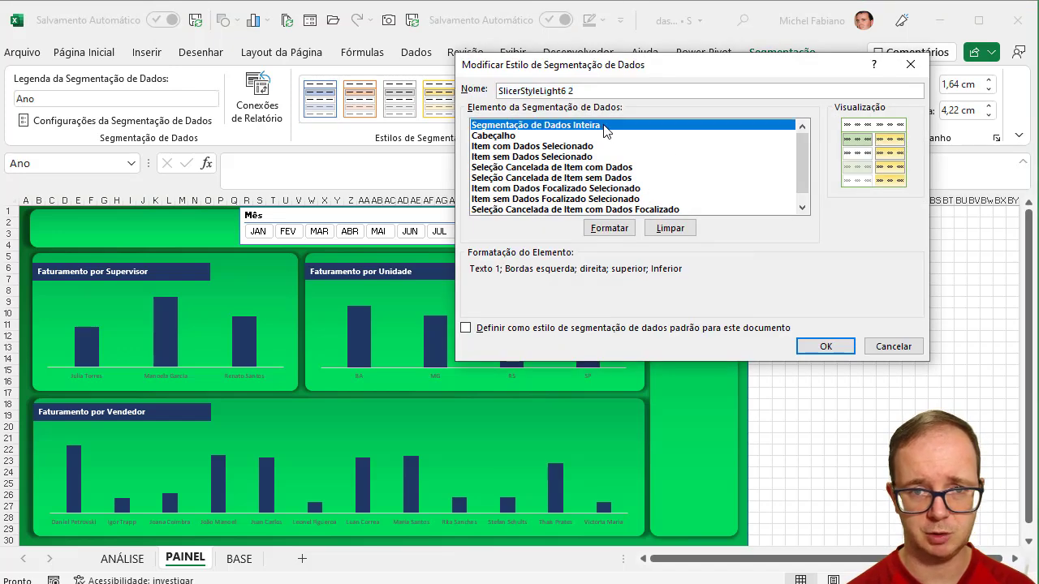
{"action": "left_click", "coordinate": [609, 228]}
{"action": "left_click", "coordinate": [605, 42]}
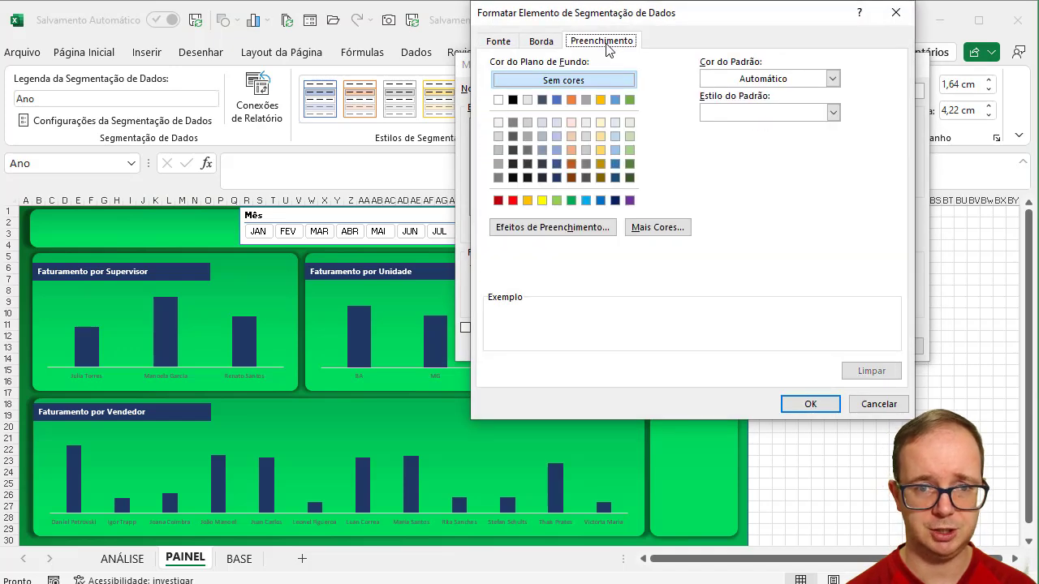
{"action": "left_click", "coordinate": [576, 81]}
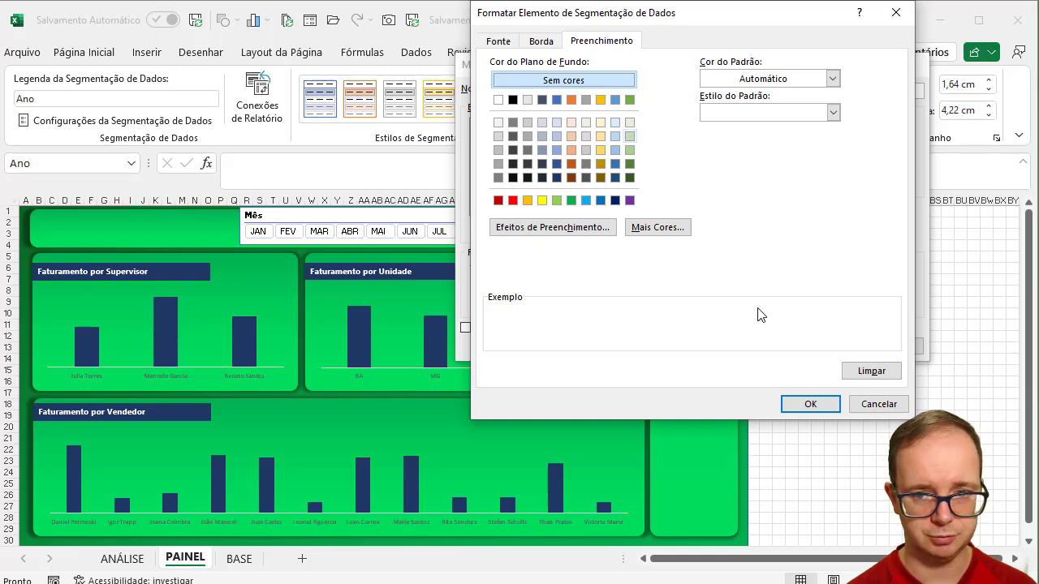
{"action": "left_click", "coordinate": [809, 405]}
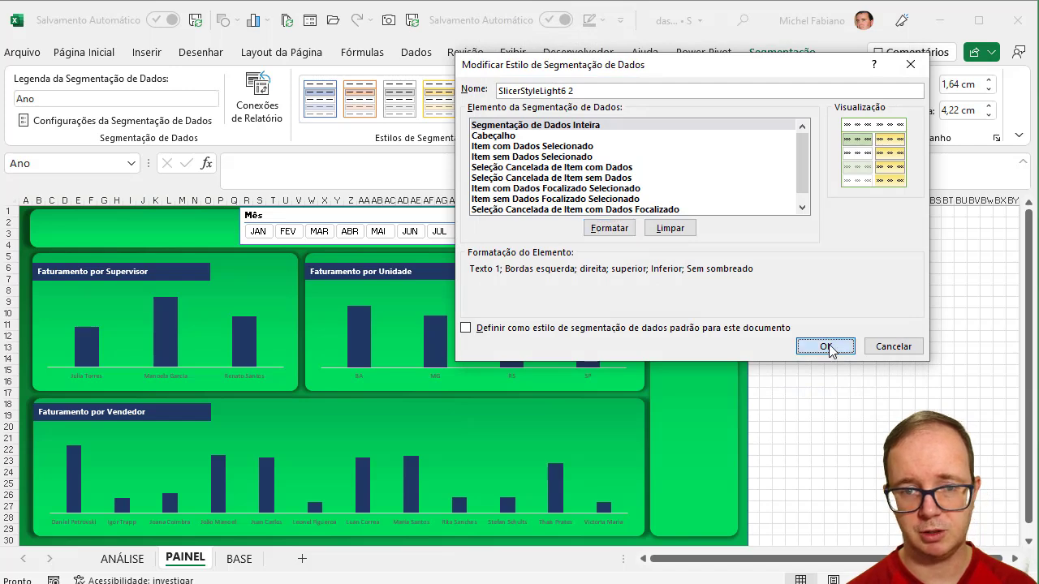
{"action": "left_click", "coordinate": [825, 346]}
{"action": "left_click", "coordinate": [319, 96]}
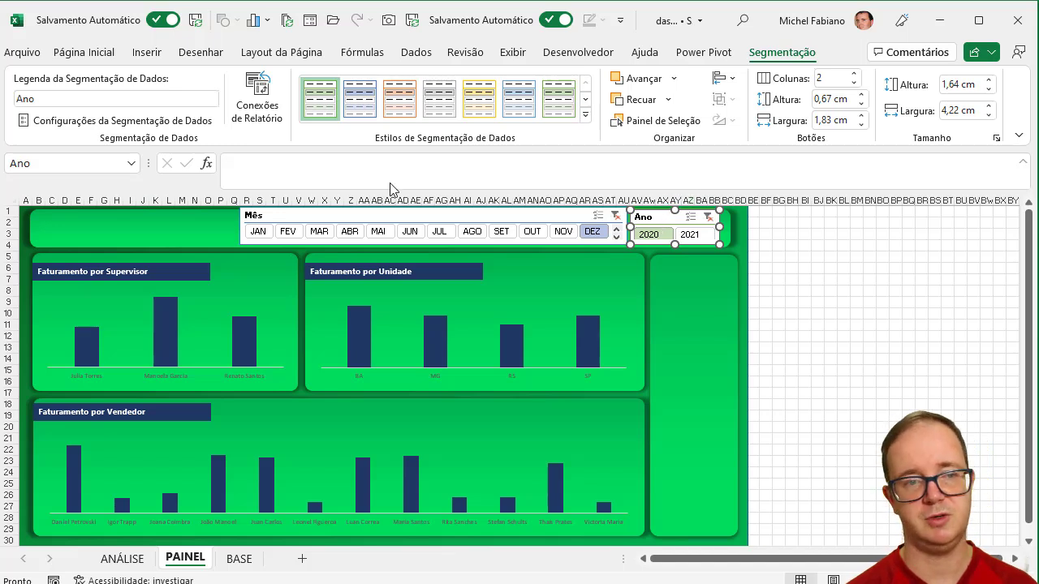
Fill the header panel's rounded rectangle behind the slicers with the solid standard green
{"action": "left_click", "coordinate": [184, 230]}
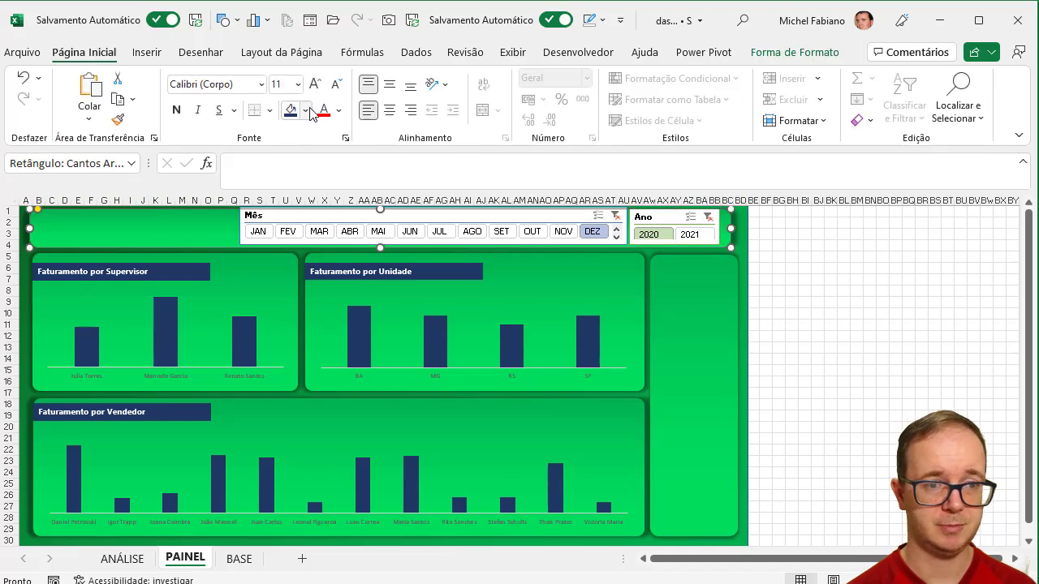
{"action": "left_click", "coordinate": [306, 111]}
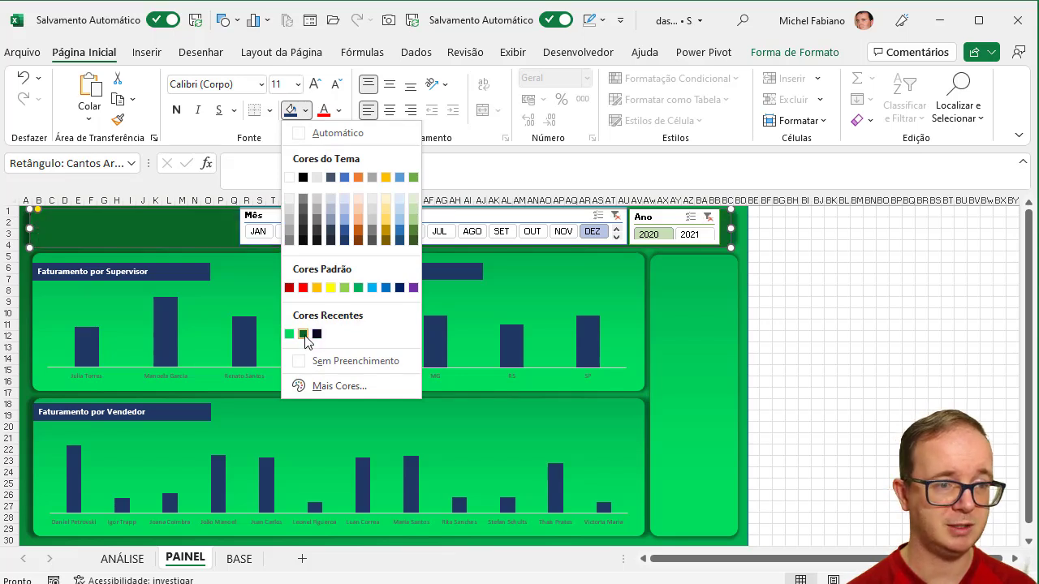
{"action": "left_click", "coordinate": [360, 288]}
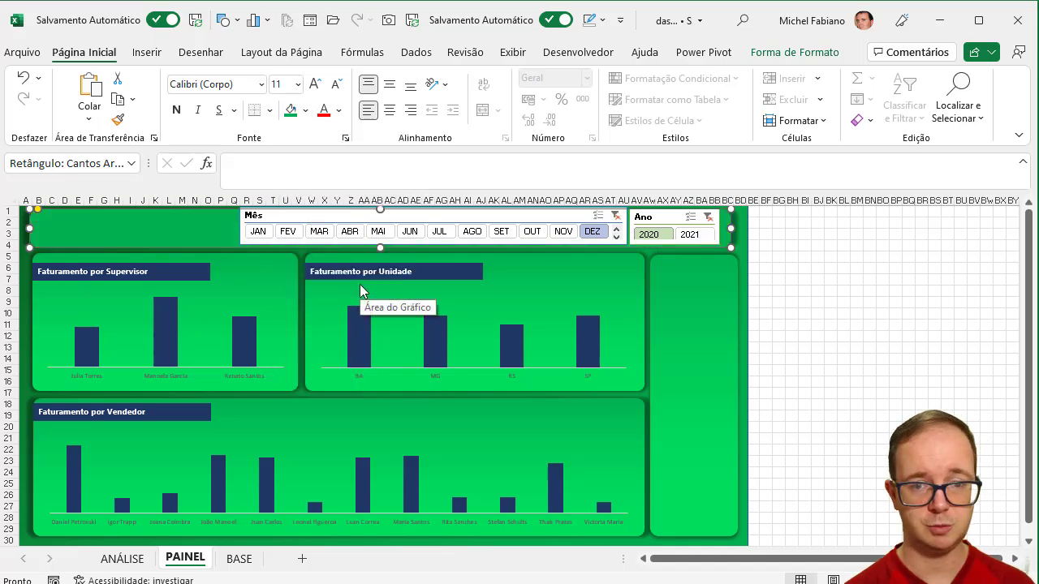
In the Ano slicer's custom style SlicerStyleLight6 2, give the Segmentação de Dados Inteira element the standard green fill and no border
{"action": "left_click", "coordinate": [659, 216]}
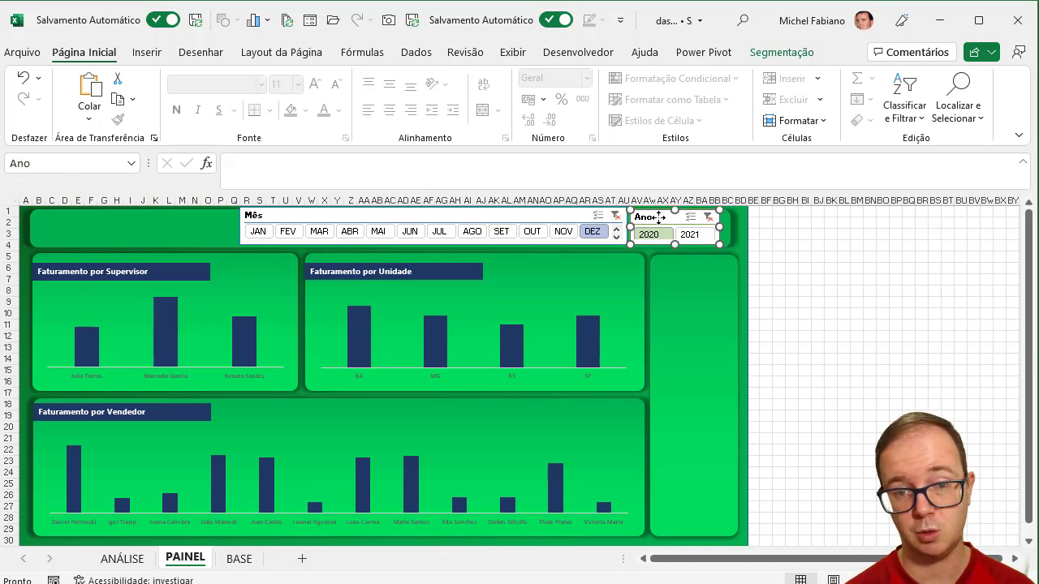
{"action": "left_click", "coordinate": [783, 54]}
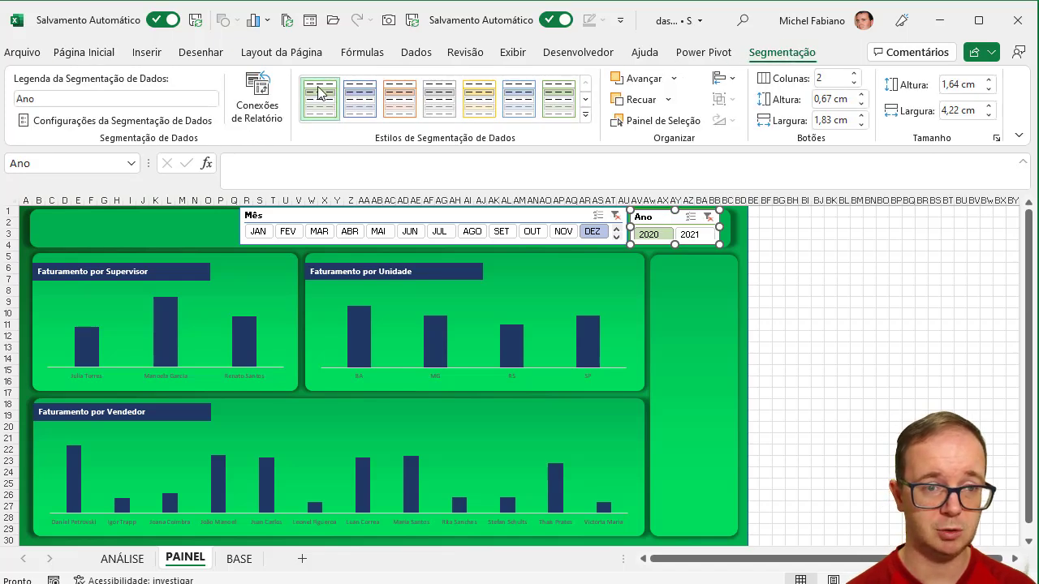
{"action": "right_click", "coordinate": [320, 93]}
{"action": "left_click", "coordinate": [361, 104]}
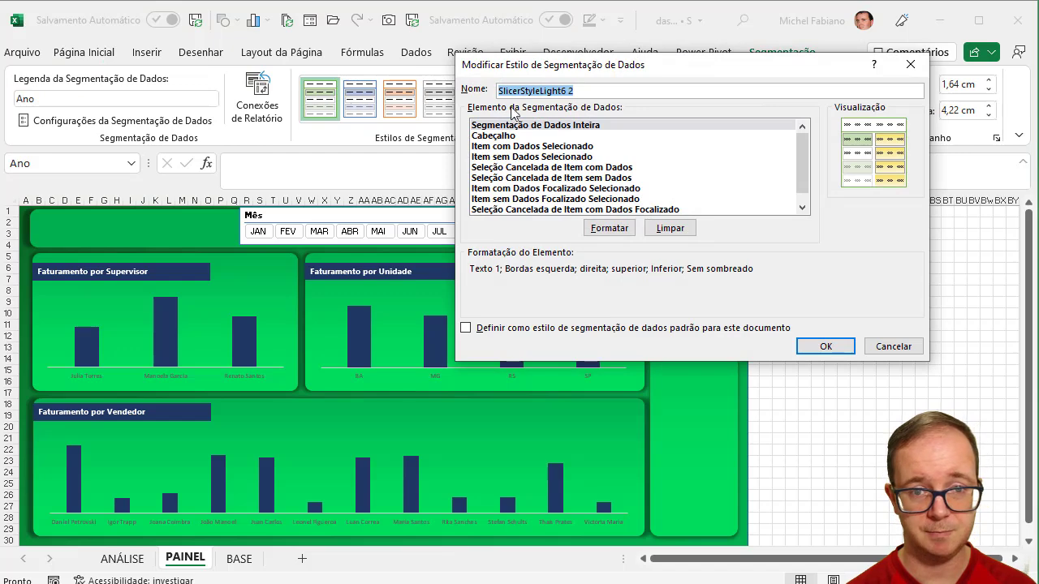
{"action": "left_click", "coordinate": [609, 228]}
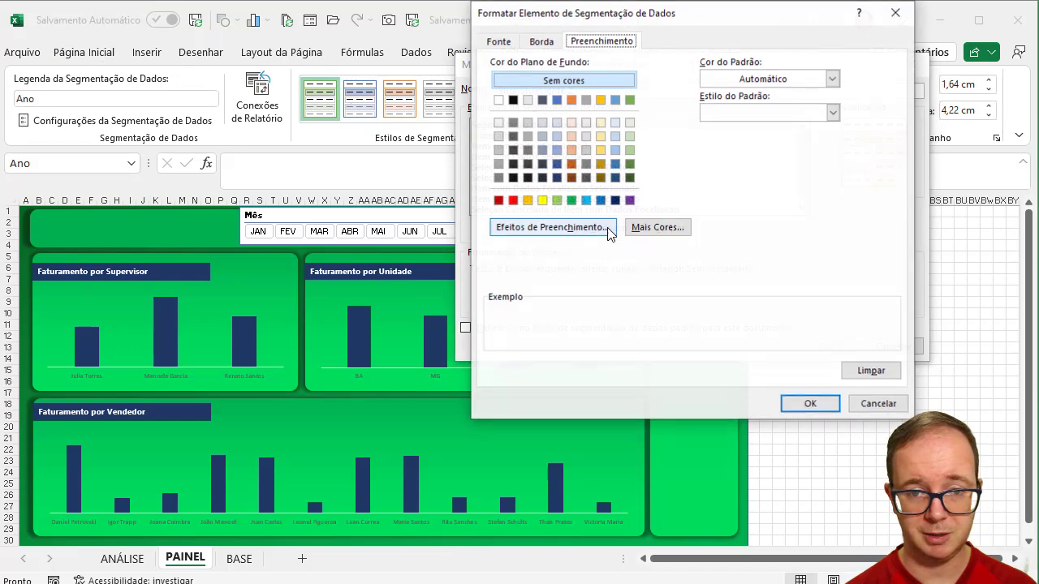
{"action": "left_click", "coordinate": [571, 200]}
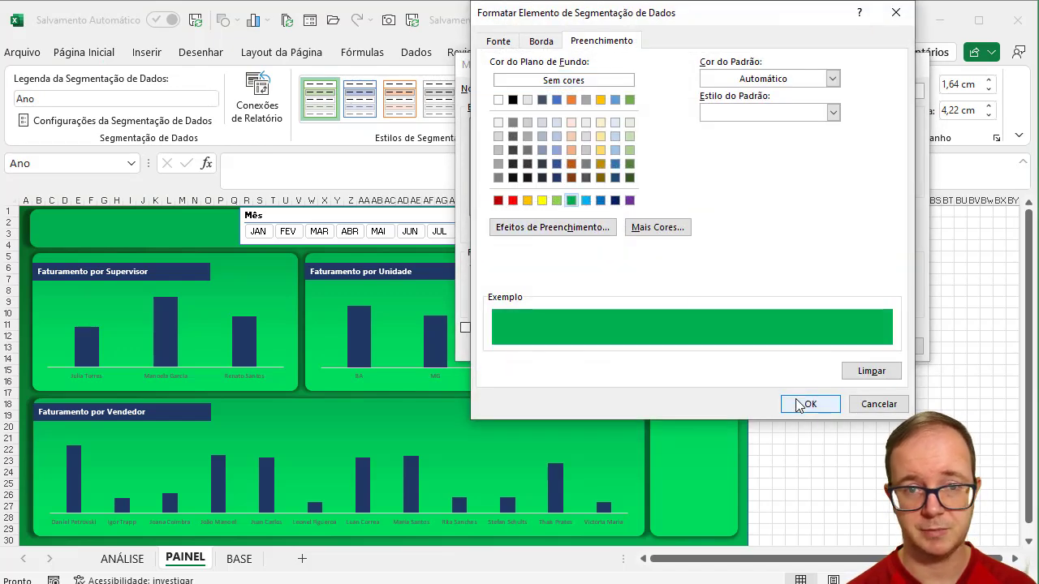
{"action": "left_click", "coordinate": [541, 40]}
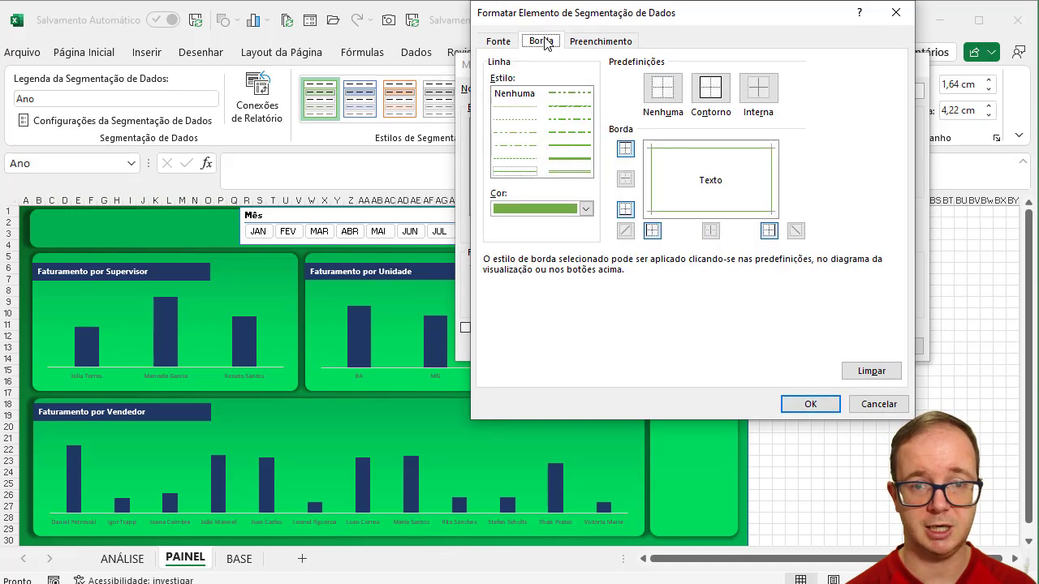
{"action": "left_click", "coordinate": [664, 90]}
Set the font of the Segmentação de Dados Inteira element to Segoe UI, white, size 10, and save the slicer style
{"action": "left_click", "coordinate": [498, 40]}
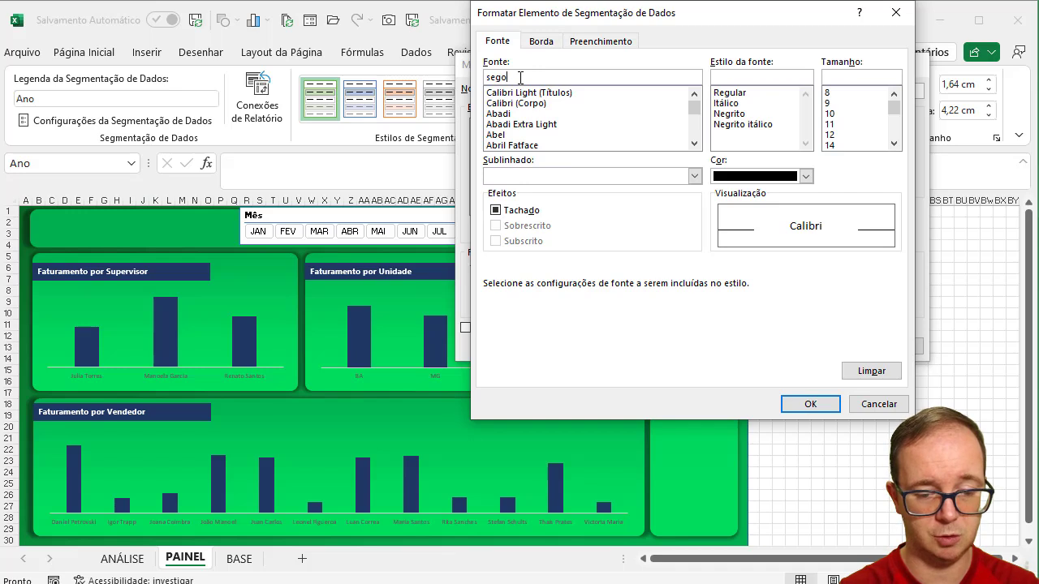
{"action": "left_click", "coordinate": [520, 77]}
{"action": "type", "text": "segoe ui"}
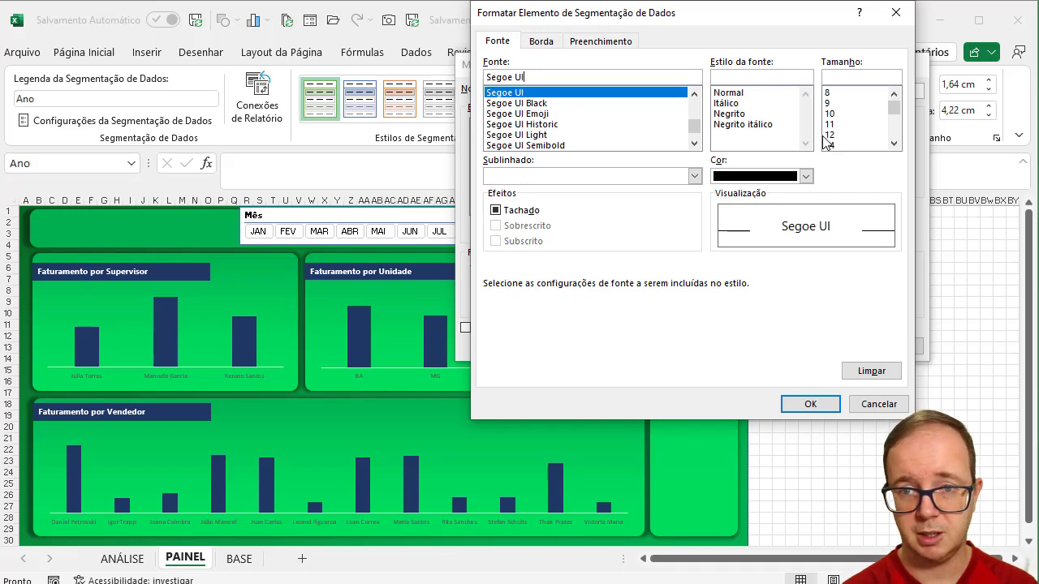
{"action": "left_click", "coordinate": [806, 177]}
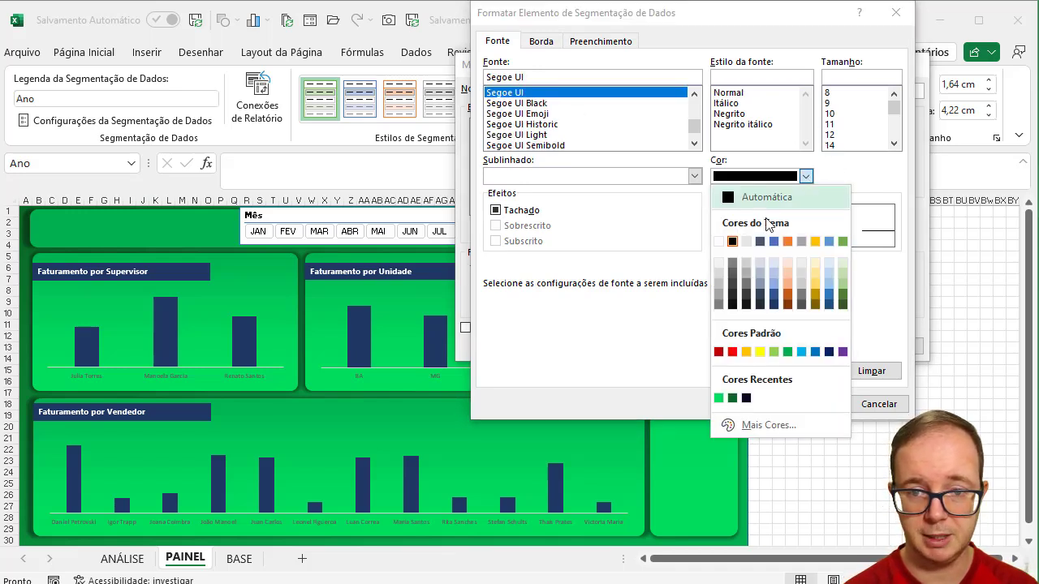
{"action": "left_click", "coordinate": [718, 242]}
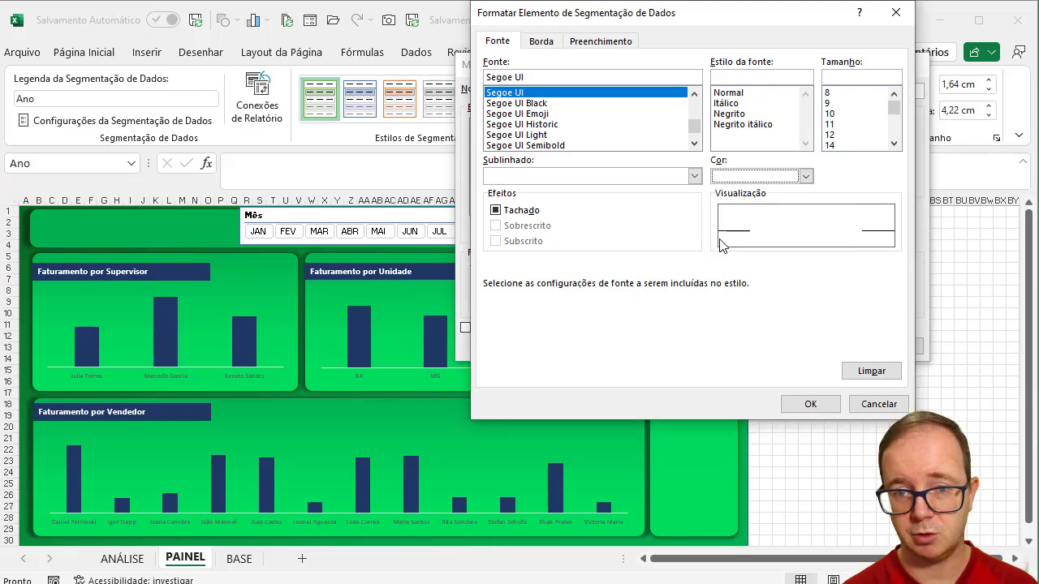
{"action": "left_click", "coordinate": [831, 114]}
{"action": "left_click", "coordinate": [810, 404]}
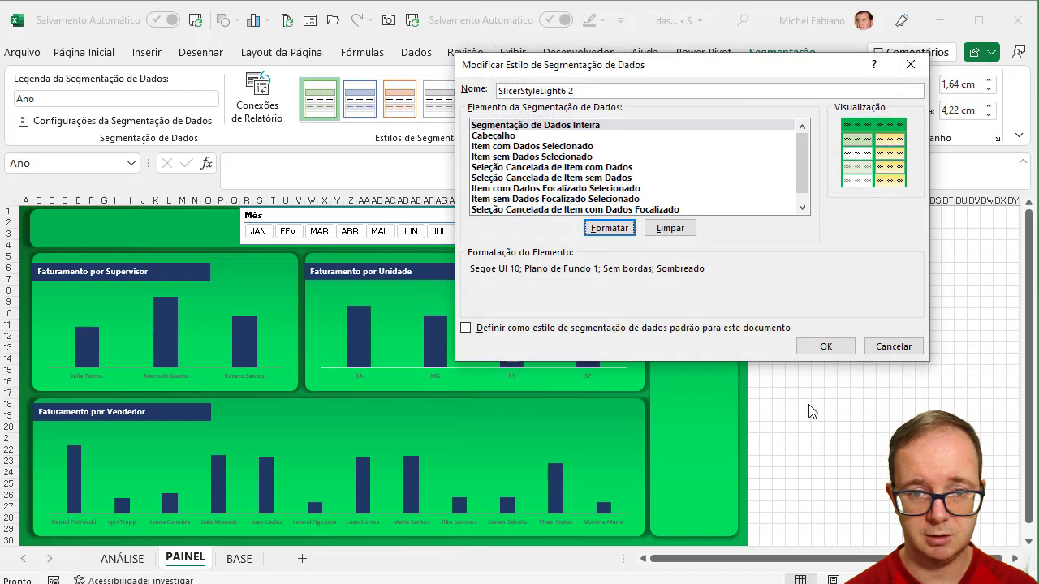
{"action": "left_click", "coordinate": [826, 346]}
Test the restyled Ano slicer by filtering the charts to 2021 and back to 2020
{"action": "left_click", "coordinate": [830, 342]}
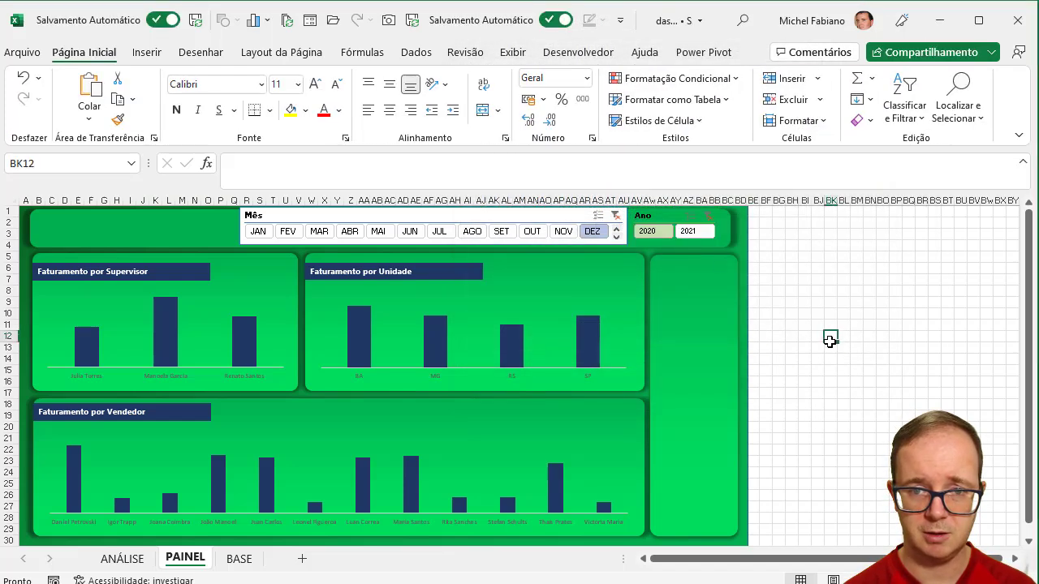
{"action": "left_click", "coordinate": [702, 235]}
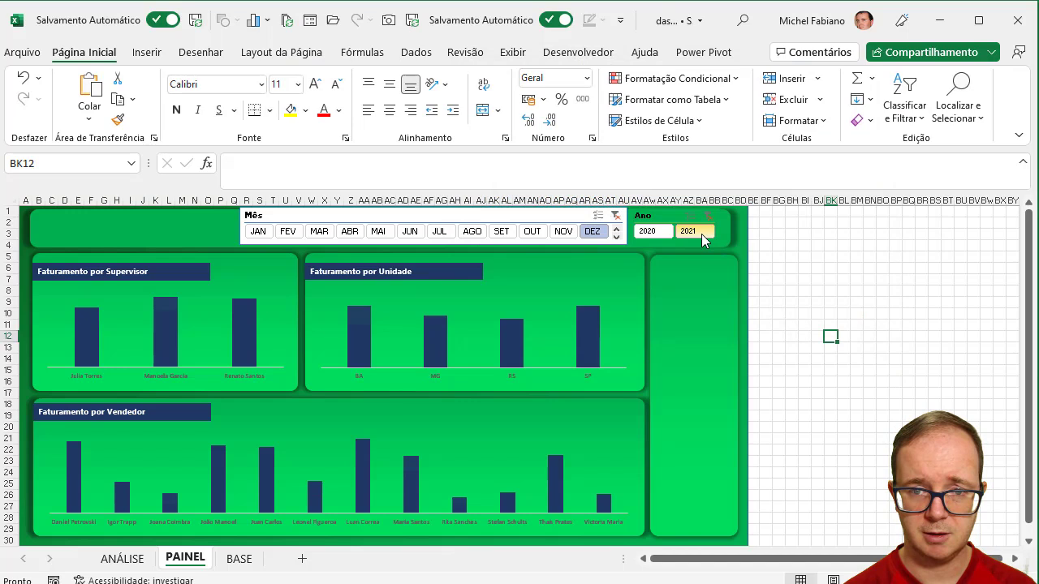
{"action": "left_click", "coordinate": [656, 235]}
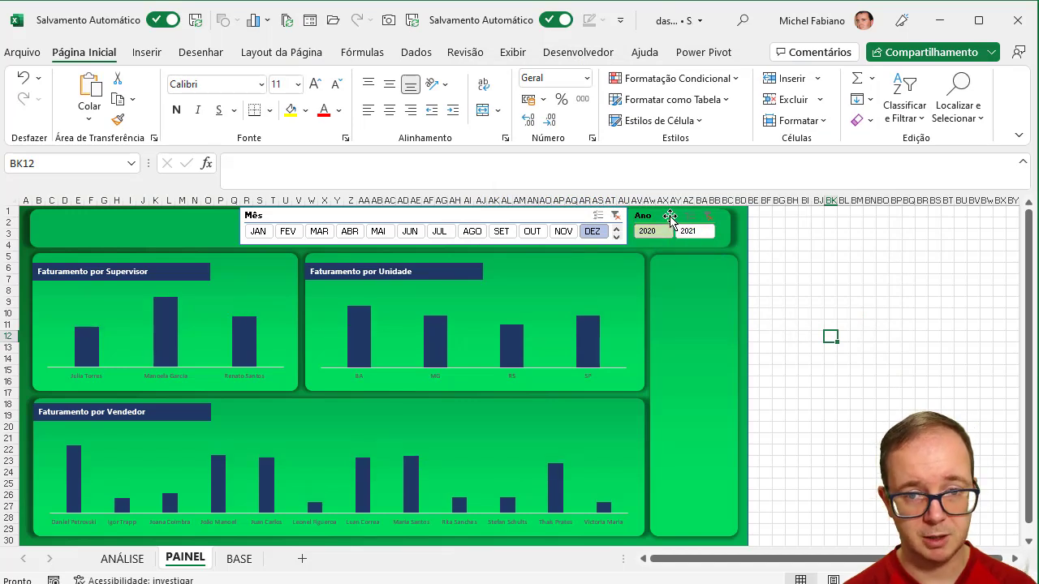
Turn off Exibir cabeçalho for the Ano slicer
{"action": "left_click", "coordinate": [670, 217]}
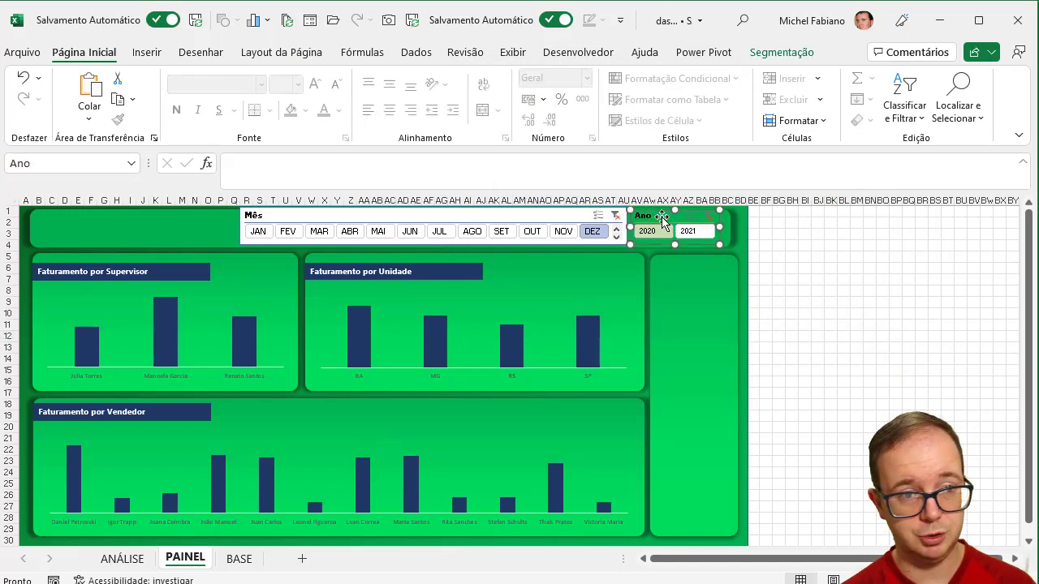
{"action": "left_click", "coordinate": [780, 56]}
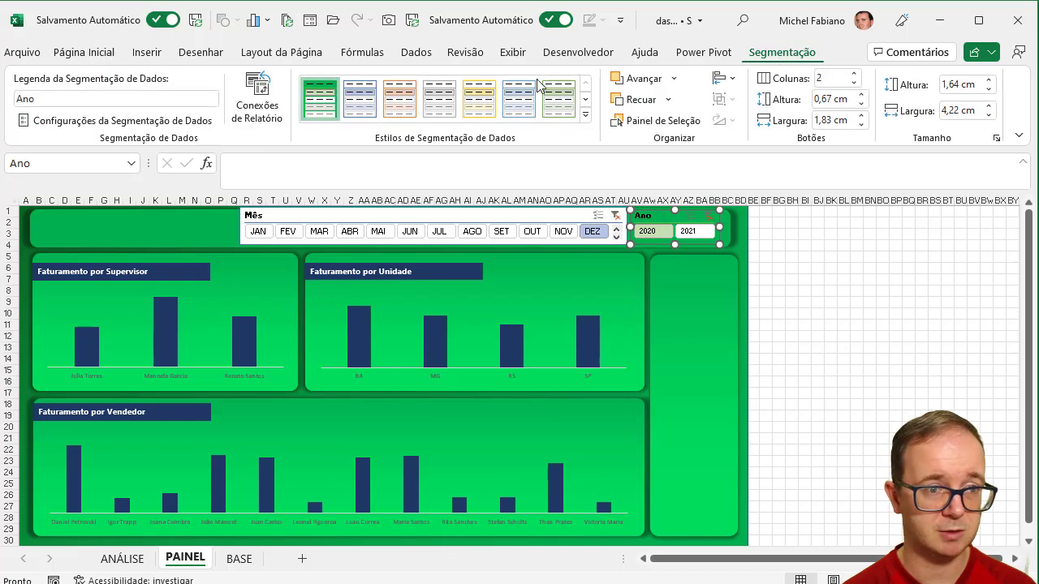
{"action": "left_click", "coordinate": [210, 122]}
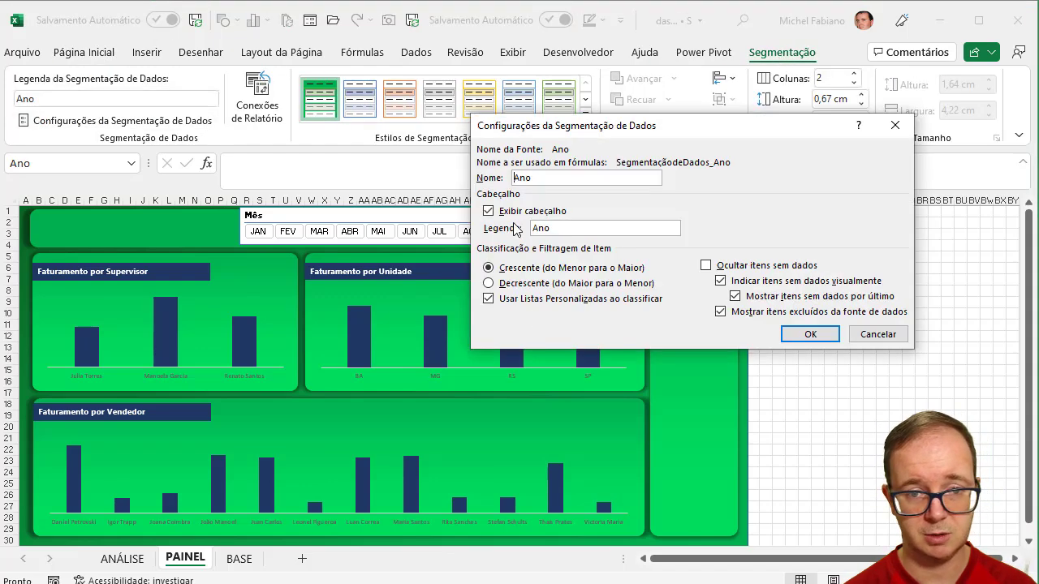
{"action": "left_click", "coordinate": [526, 216]}
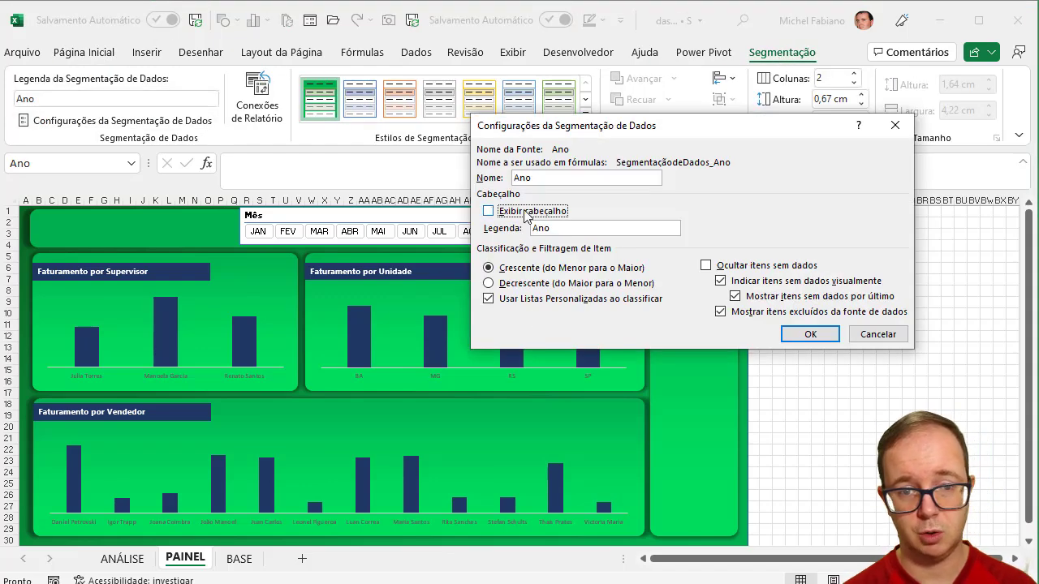
{"action": "left_click", "coordinate": [810, 333]}
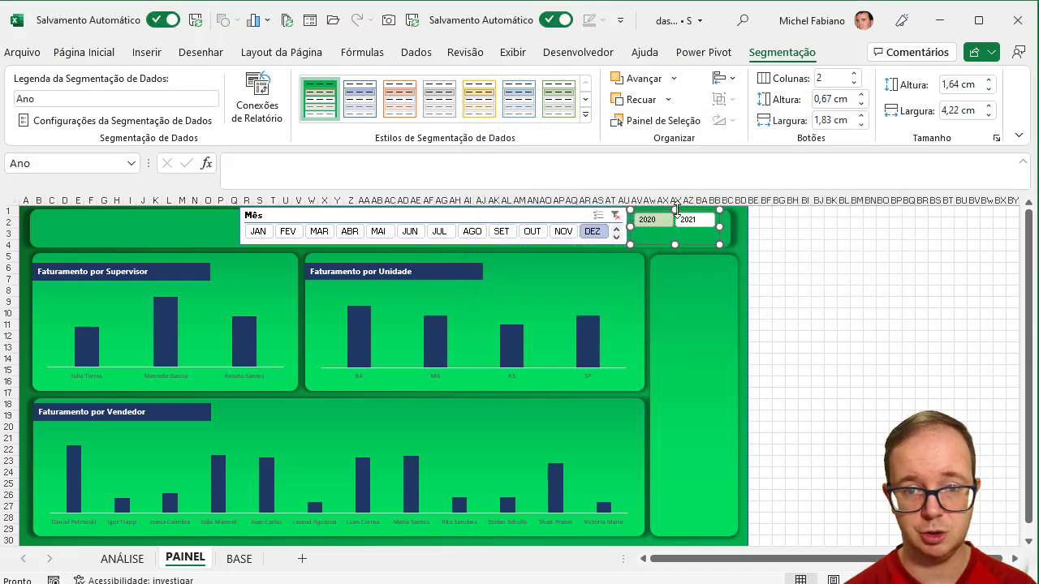
Apply the custom style SlicerStyleLight6 2 to the Mês slicer and turn off its header
{"action": "left_click", "coordinate": [534, 215]}
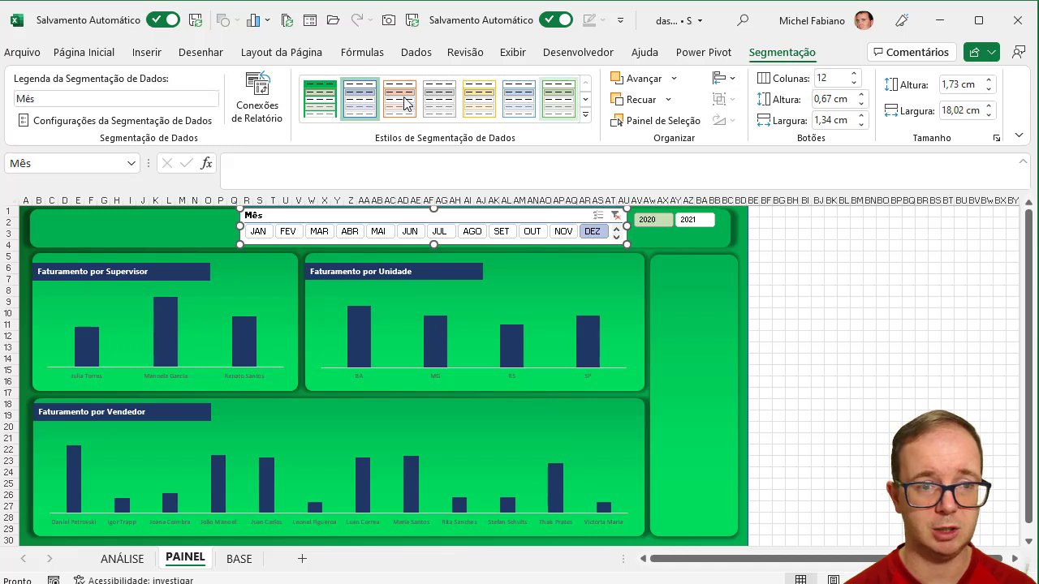
{"action": "left_click", "coordinate": [321, 99]}
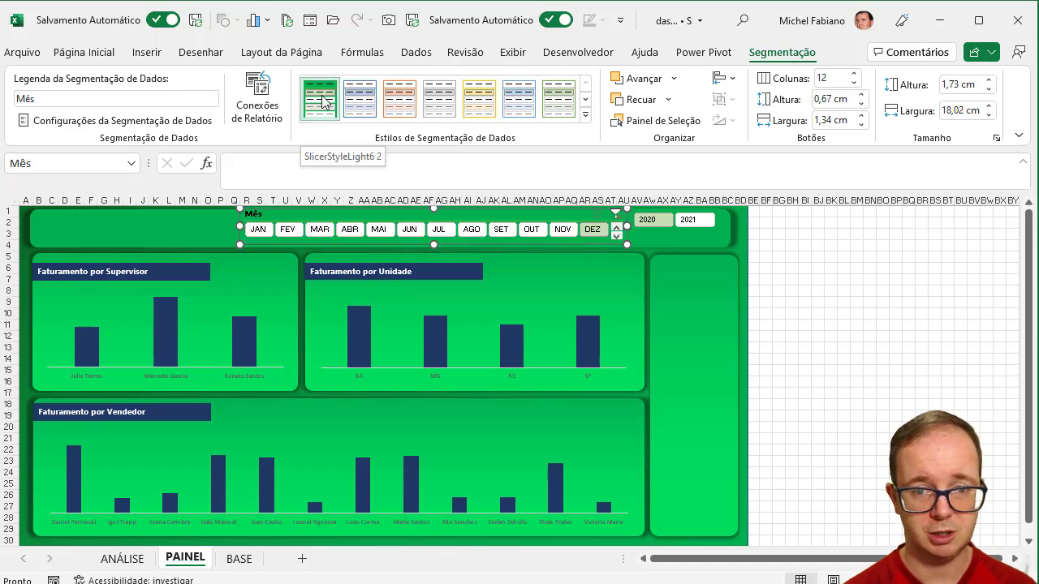
{"action": "left_click", "coordinate": [198, 122]}
{"action": "left_click", "coordinate": [511, 211]}
{"action": "left_click", "coordinate": [797, 335]}
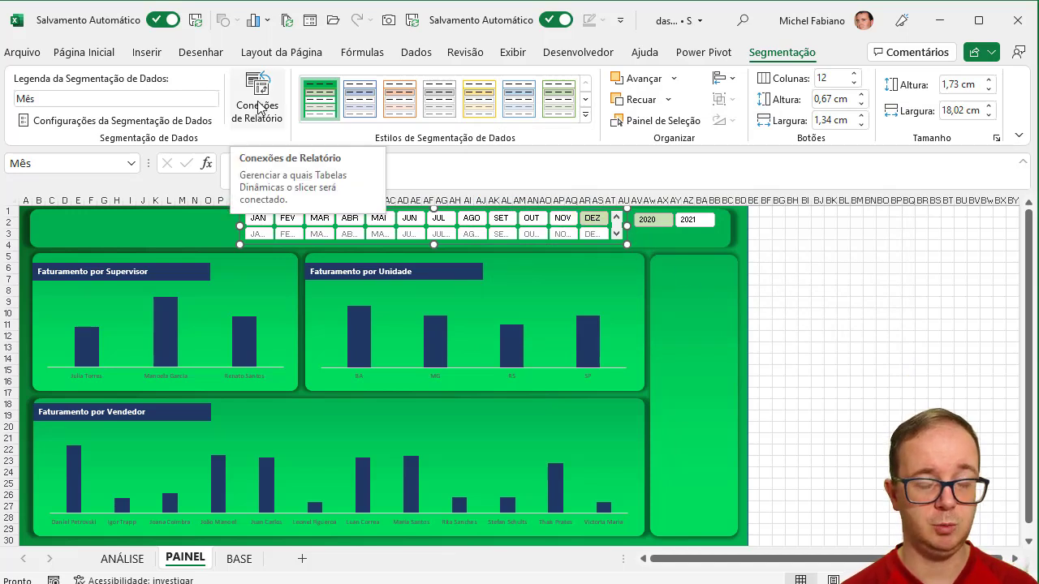
Hide items without data in the Mês slicer and reduce its height from the upper edge to about 1,21 cm
{"action": "left_click", "coordinate": [203, 120]}
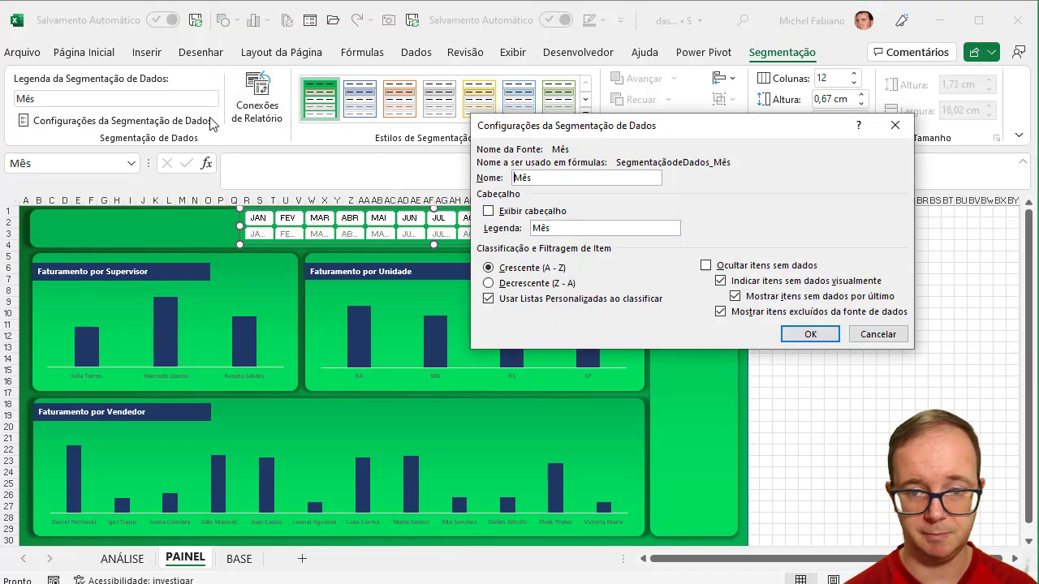
{"action": "left_click", "coordinate": [704, 265]}
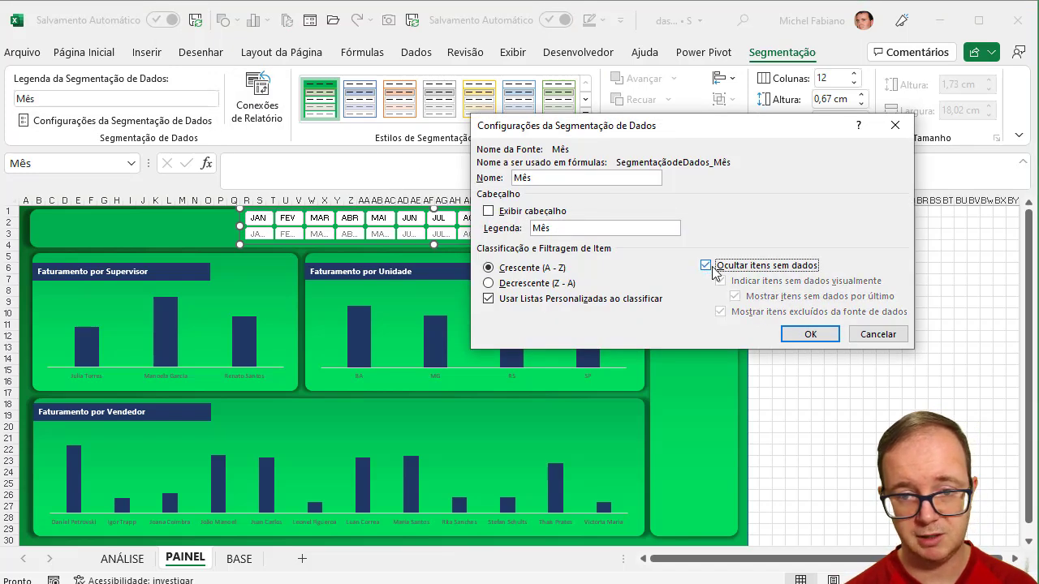
{"action": "left_click", "coordinate": [806, 336]}
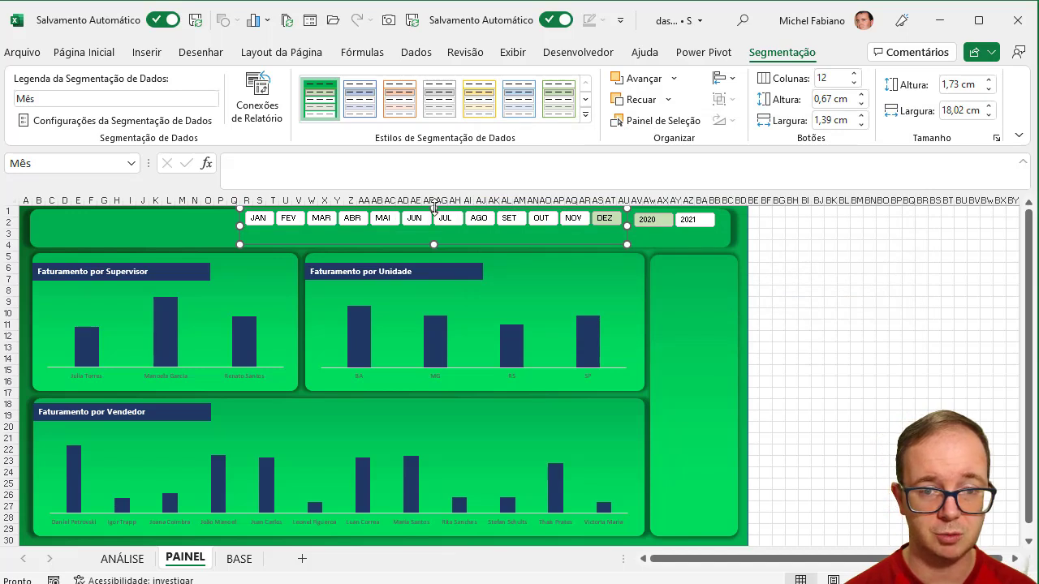
{"action": "left_click_drag", "start_coordinate": [434, 209], "coordinate": [436, 227]}
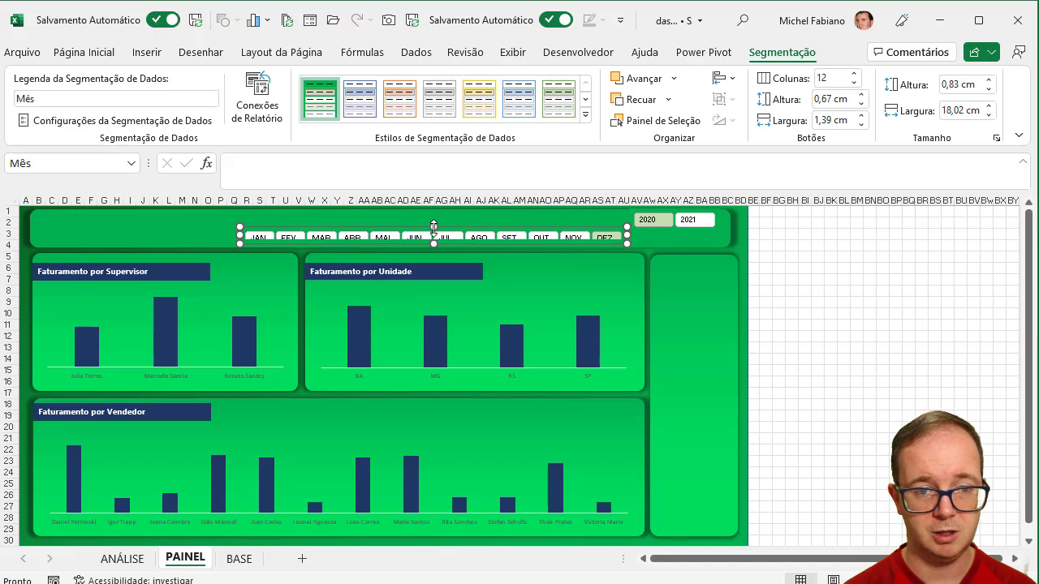
{"action": "left_click_drag", "start_coordinate": [434, 226], "coordinate": [434, 219]}
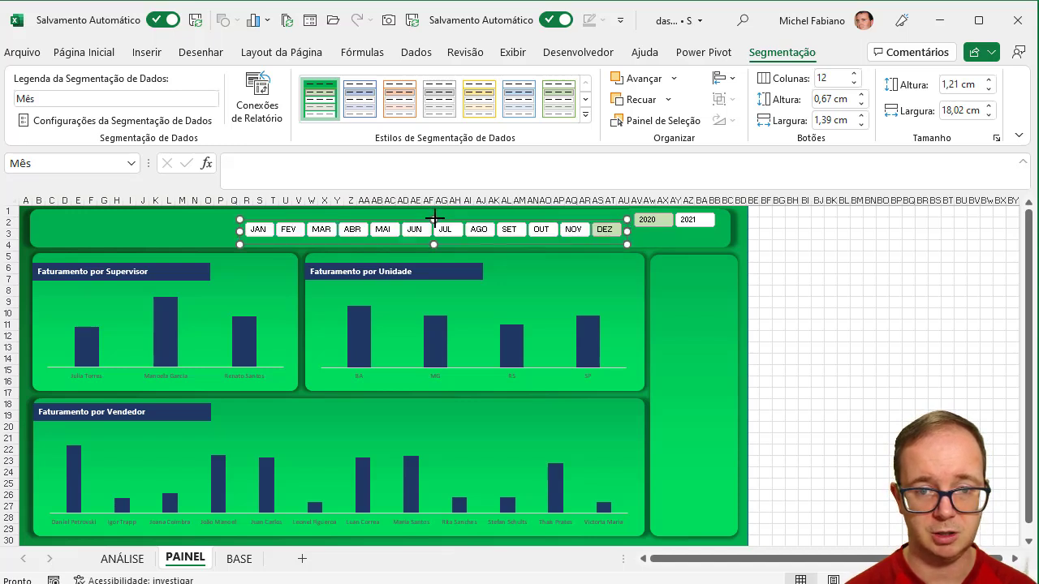
Select 2021 in the Ano slicer and move the slicer down so its buttons line up with the Mês buttons
{"action": "left_click", "coordinate": [722, 222]}
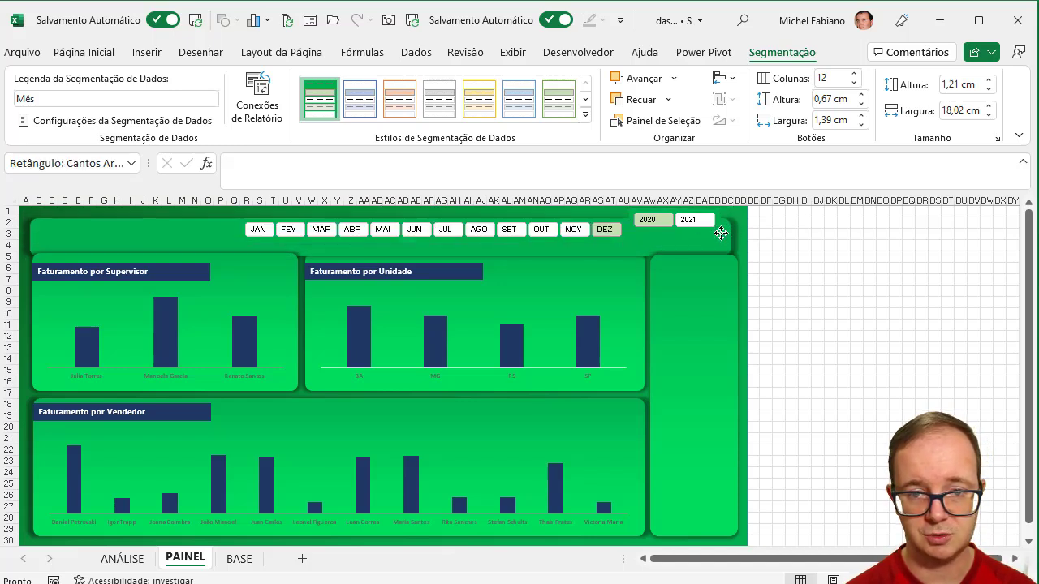
{"action": "key", "text": "ctrl+z"}
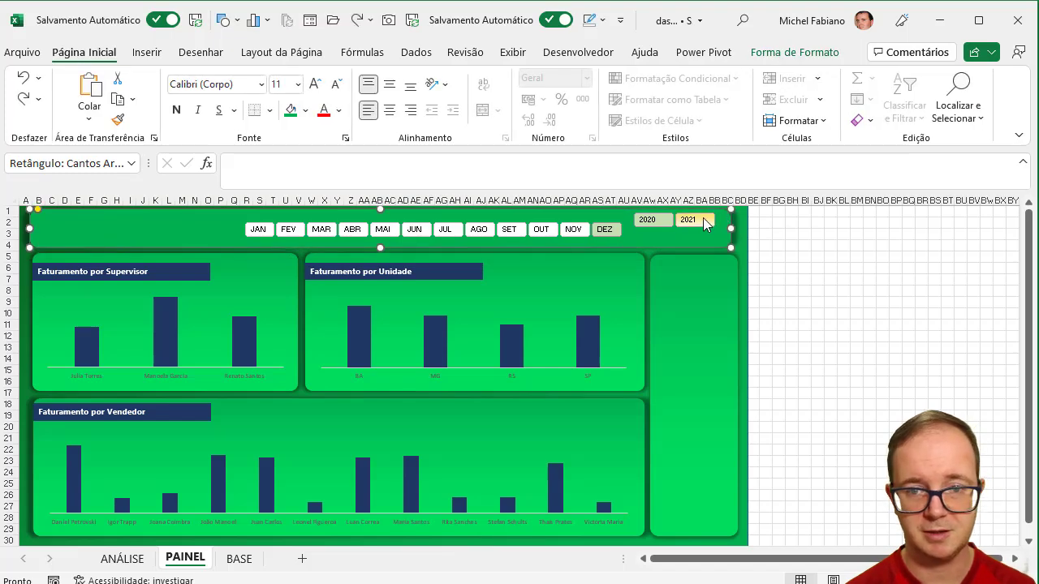
{"action": "left_click", "coordinate": [685, 228]}
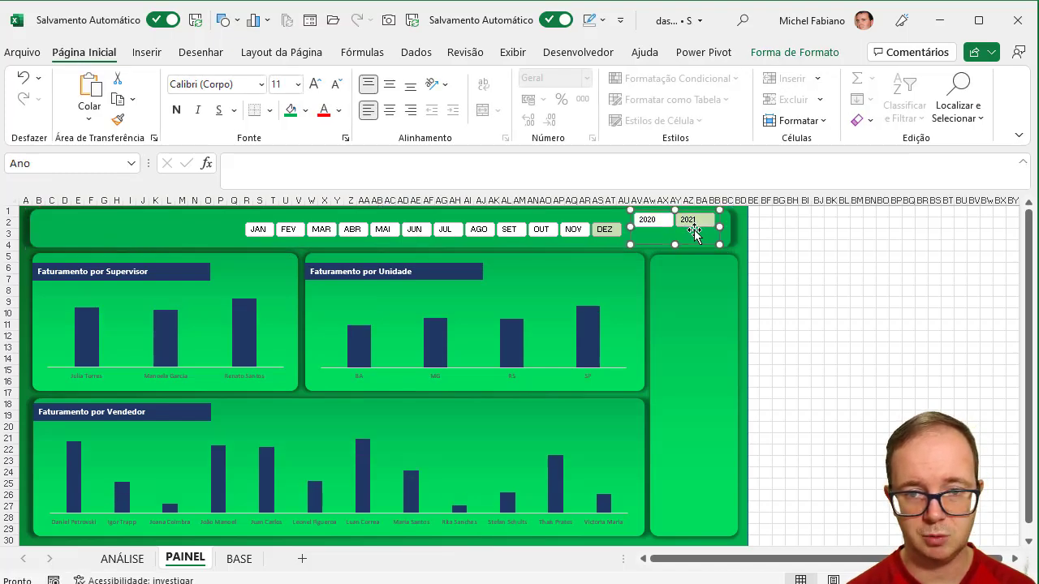
{"action": "left_click_drag", "start_coordinate": [694, 237], "coordinate": [694, 240]}
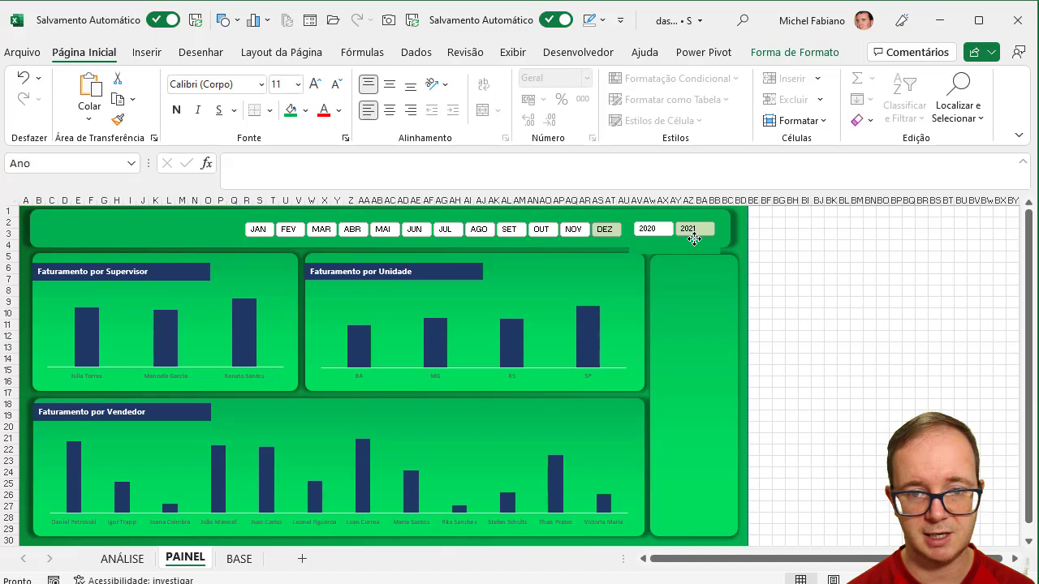
{"action": "left_click", "coordinate": [694, 237]}
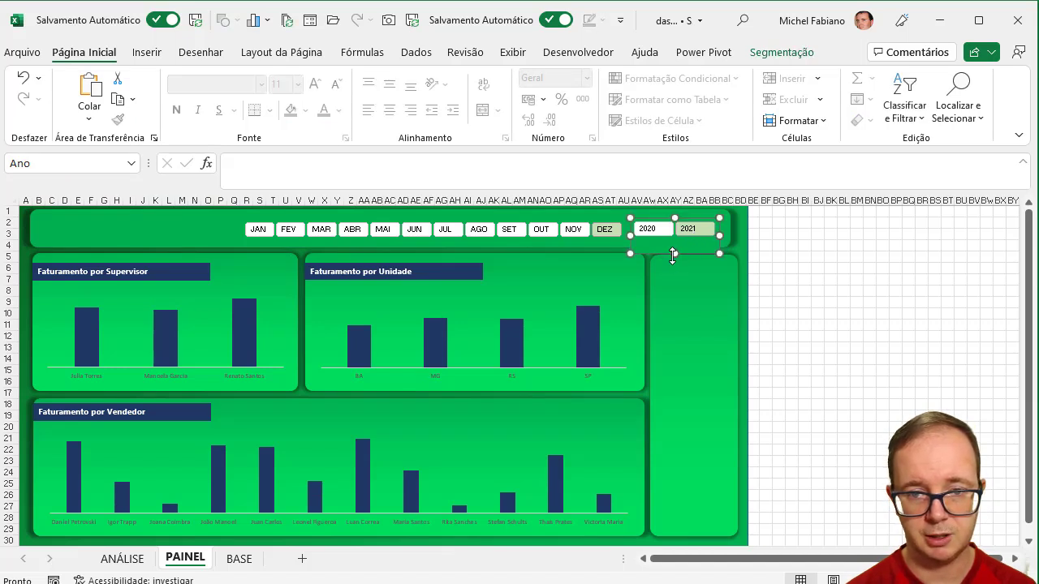
Reduce the Ano slicer's height from its lower edge so the frame ends just below the year buttons
{"action": "left_click_drag", "start_coordinate": [674, 254], "coordinate": [672, 242]}
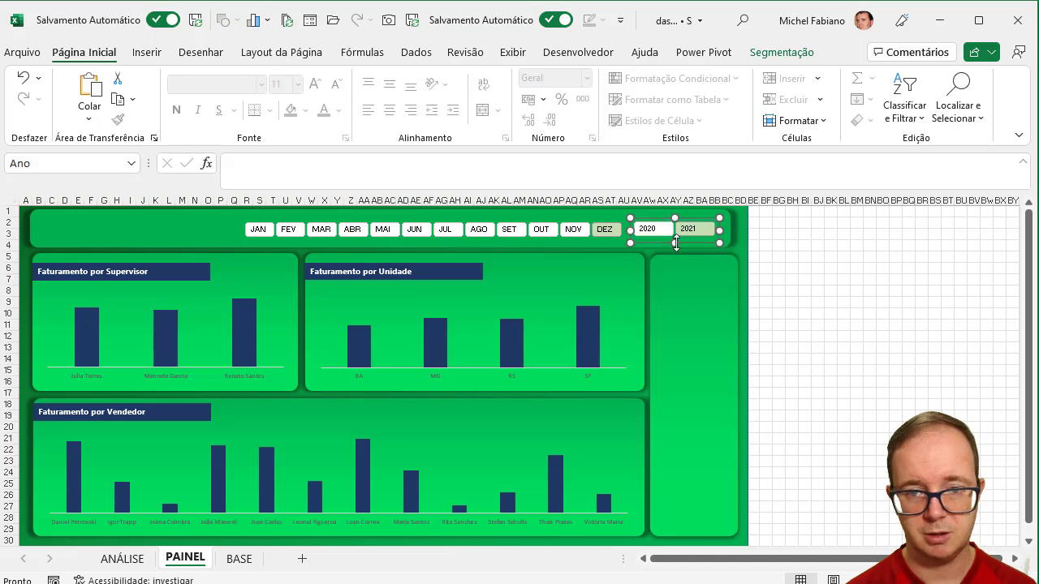
{"action": "left_click", "coordinate": [799, 254]}
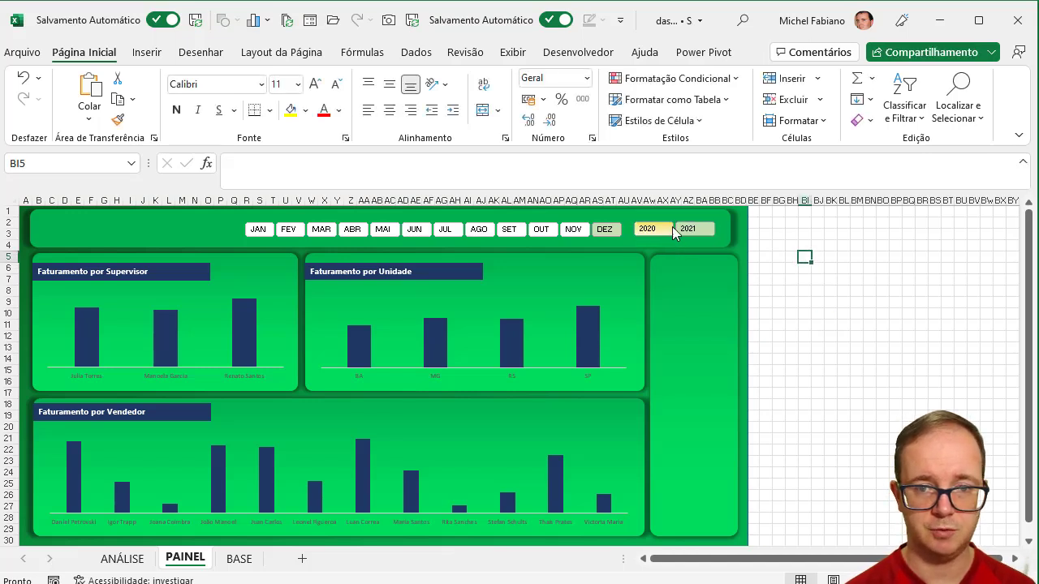
Filter the dashboard to 2020, try several months from NOV back to MAR, keep MAR selected, and shrink the formula bar to one line
{"action": "left_click", "coordinate": [658, 231]}
{"action": "left_click", "coordinate": [572, 232]}
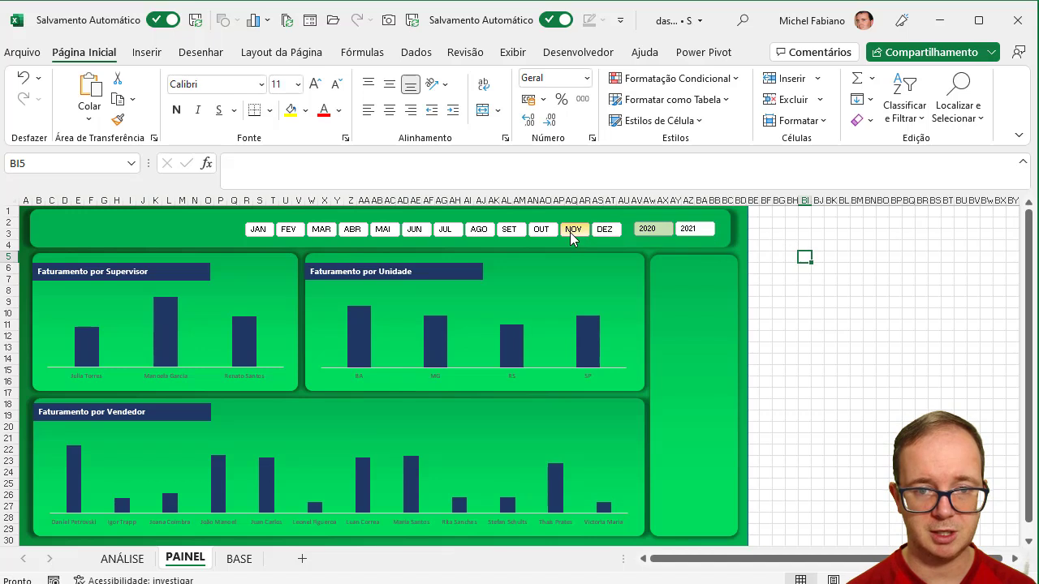
{"action": "left_click", "coordinate": [540, 230]}
{"action": "left_click", "coordinate": [479, 230]}
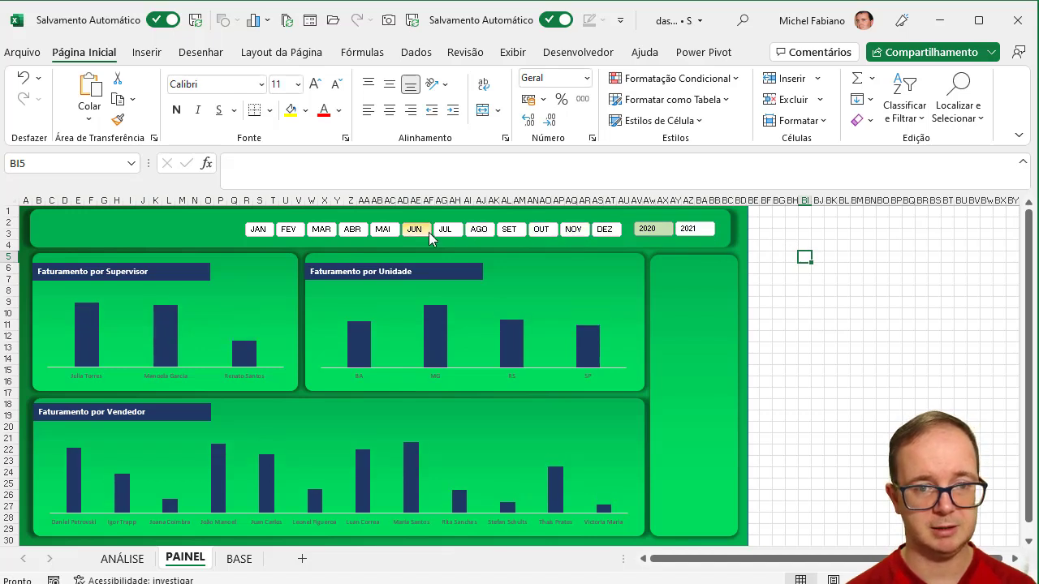
{"action": "left_click", "coordinate": [414, 229]}
{"action": "left_click", "coordinate": [382, 230]}
{"action": "left_click", "coordinate": [352, 230]}
{"action": "left_click", "coordinate": [319, 230]}
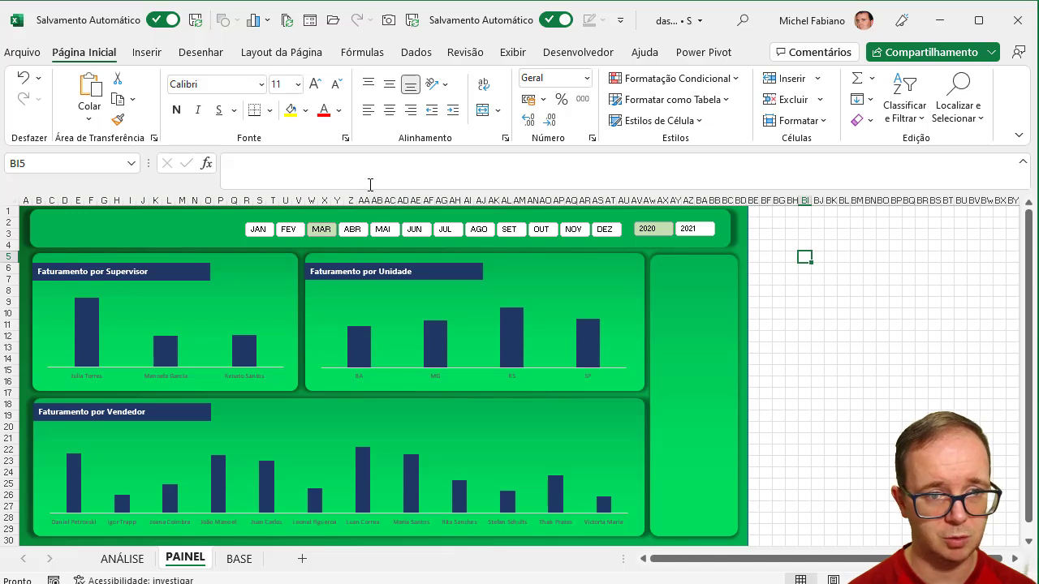
{"action": "left_click_drag", "start_coordinate": [361, 192], "coordinate": [356, 177]}
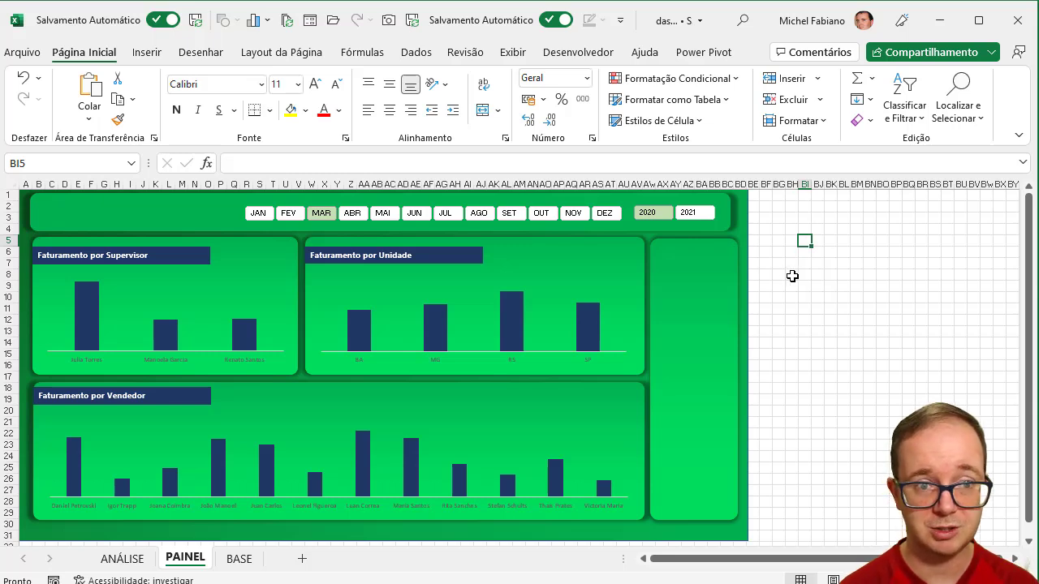
Add data labels (Rótulos de Dados) to the Faturamento por Unidade and Faturamento por Vendedor charts
{"action": "left_click", "coordinate": [587, 322]}
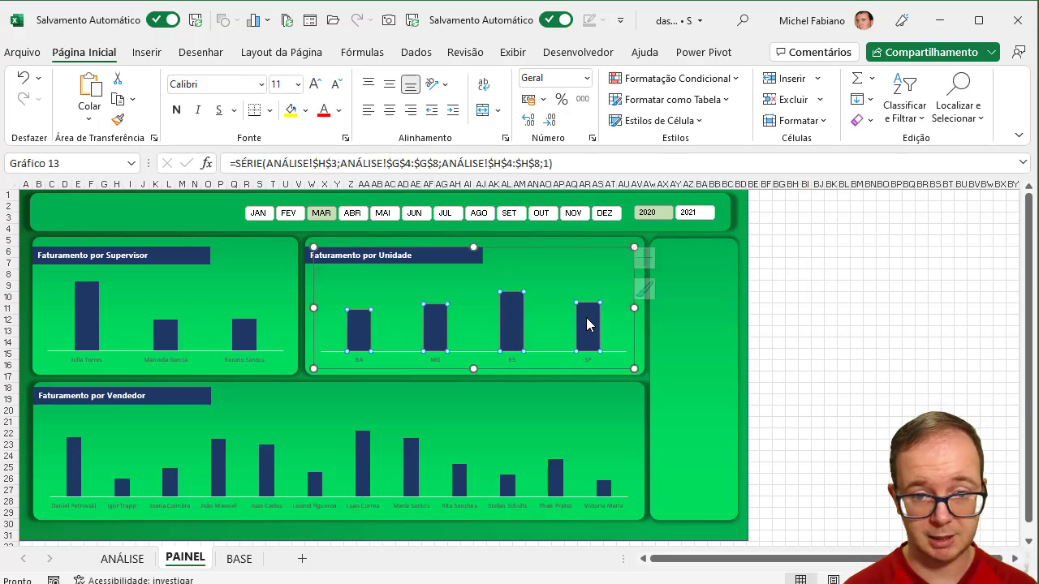
{"action": "left_click", "coordinate": [655, 258]}
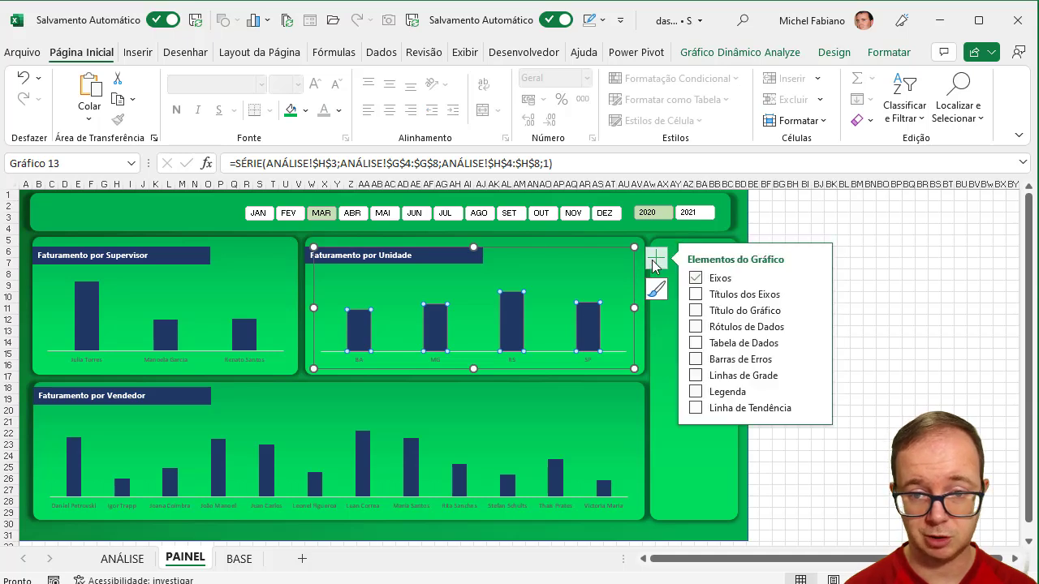
{"action": "left_click", "coordinate": [695, 327]}
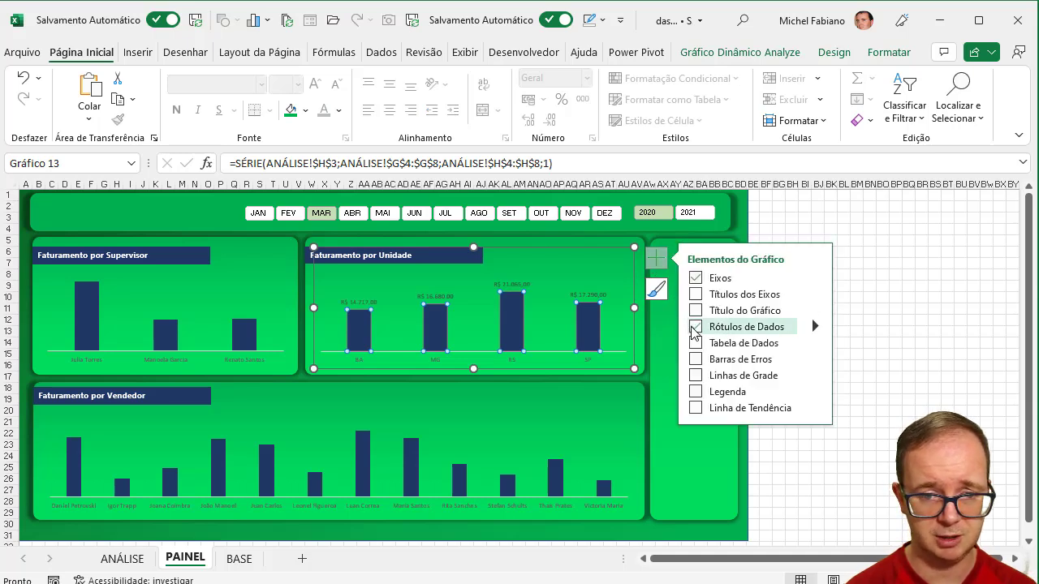
{"action": "left_click", "coordinate": [558, 485]}
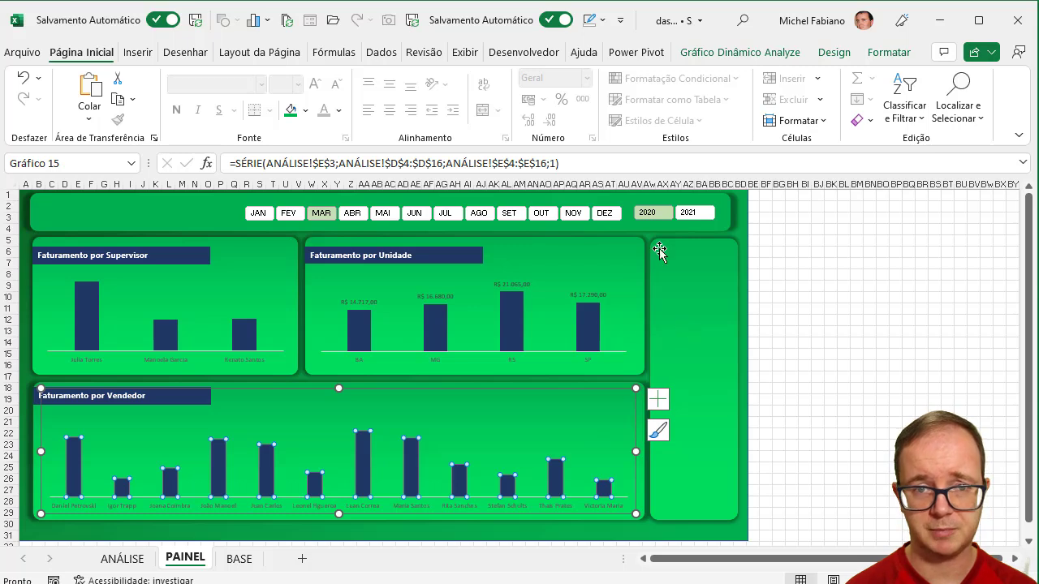
{"action": "left_click", "coordinate": [659, 399]}
{"action": "left_click", "coordinate": [698, 468]}
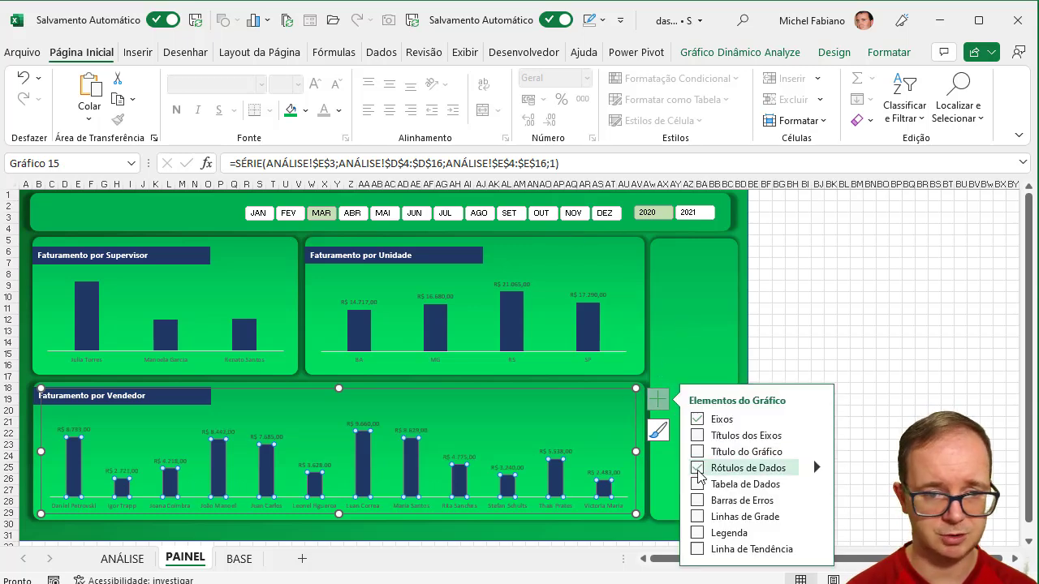
Add data labels (Rótulos de Dados) to the Faturamento por Supervisor chart and deselect it
{"action": "left_click", "coordinate": [242, 331]}
{"action": "left_click", "coordinate": [243, 333]}
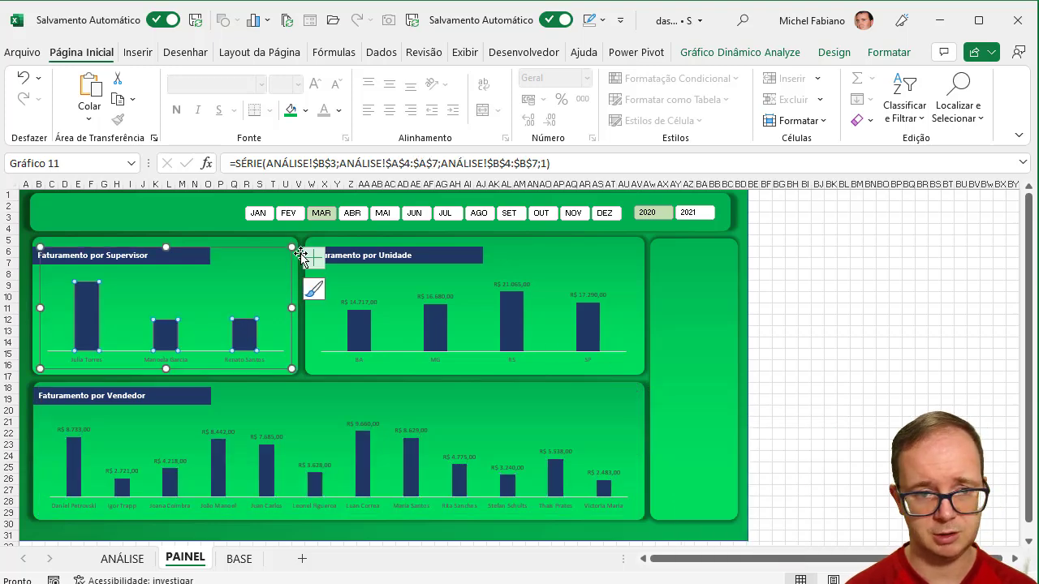
{"action": "left_click", "coordinate": [313, 258]}
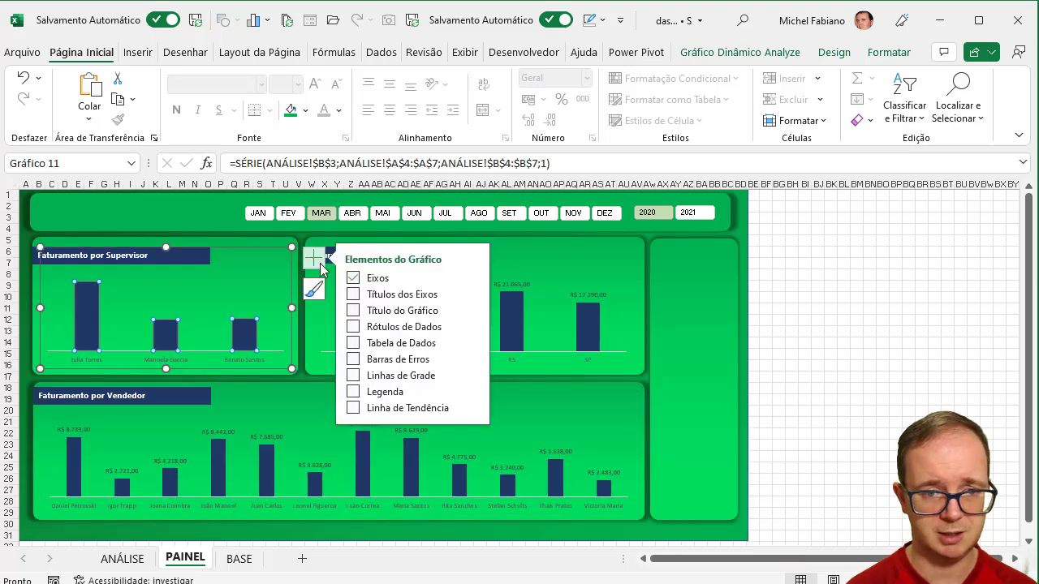
{"action": "left_click", "coordinate": [355, 327]}
{"action": "right_click", "coordinate": [804, 316]}
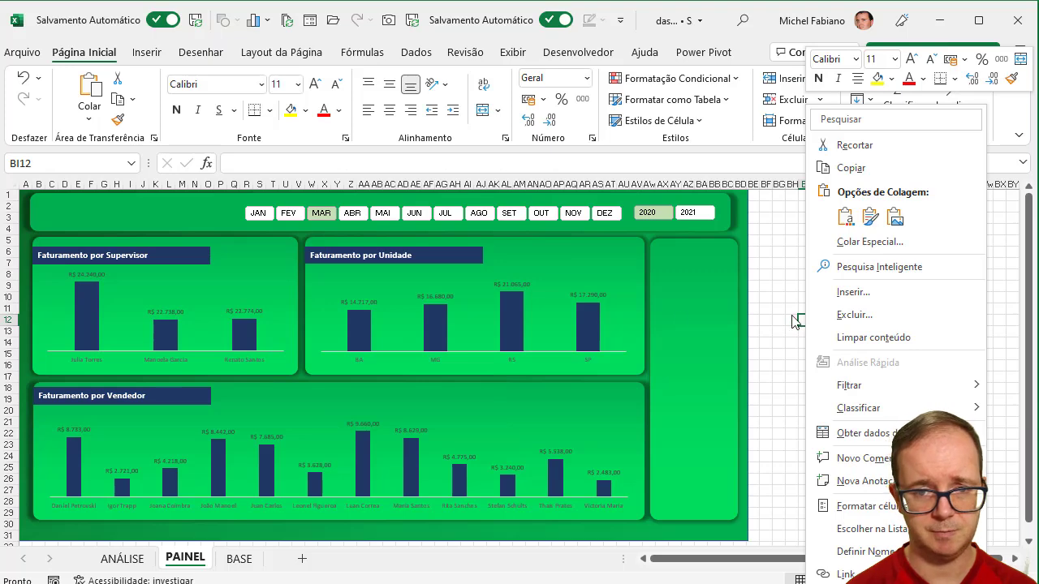
Format the data labels of the Faturamento por Unidade chart in white Segoe UI
{"action": "right_click", "coordinate": [597, 297]}
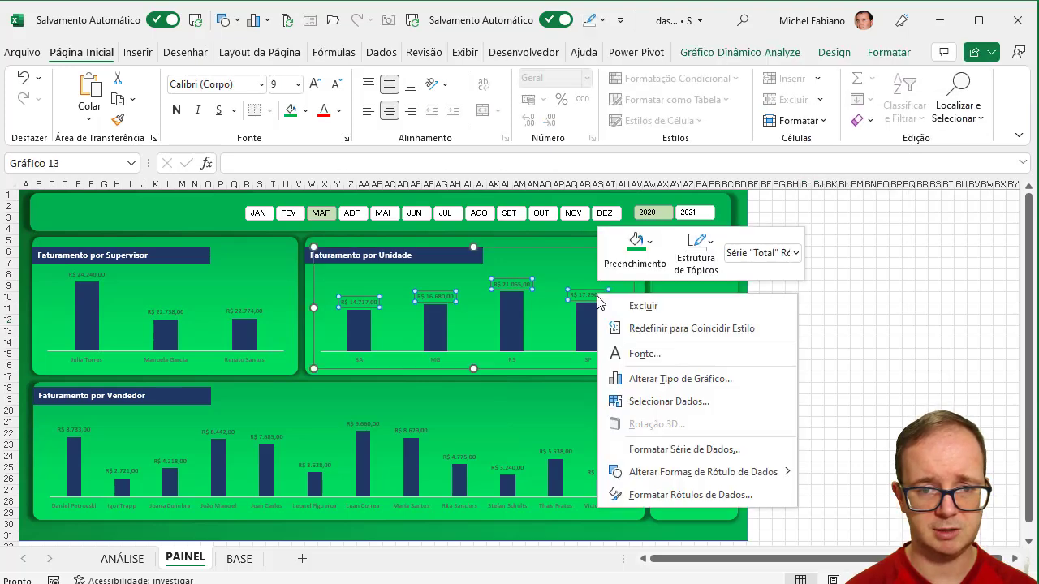
{"action": "left_click", "coordinate": [339, 110]}
{"action": "left_click", "coordinate": [326, 180]}
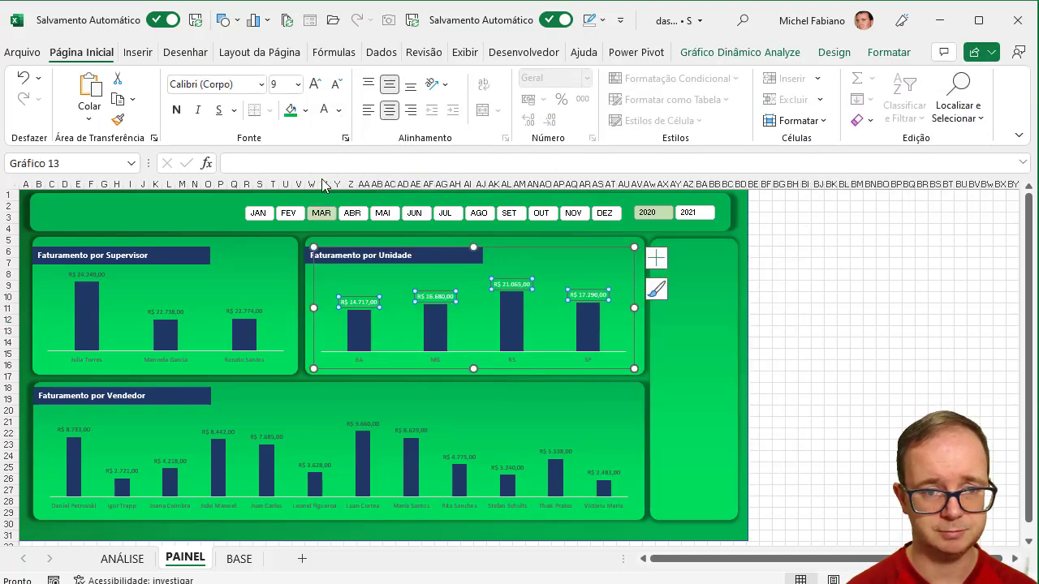
{"action": "left_click", "coordinate": [261, 85]}
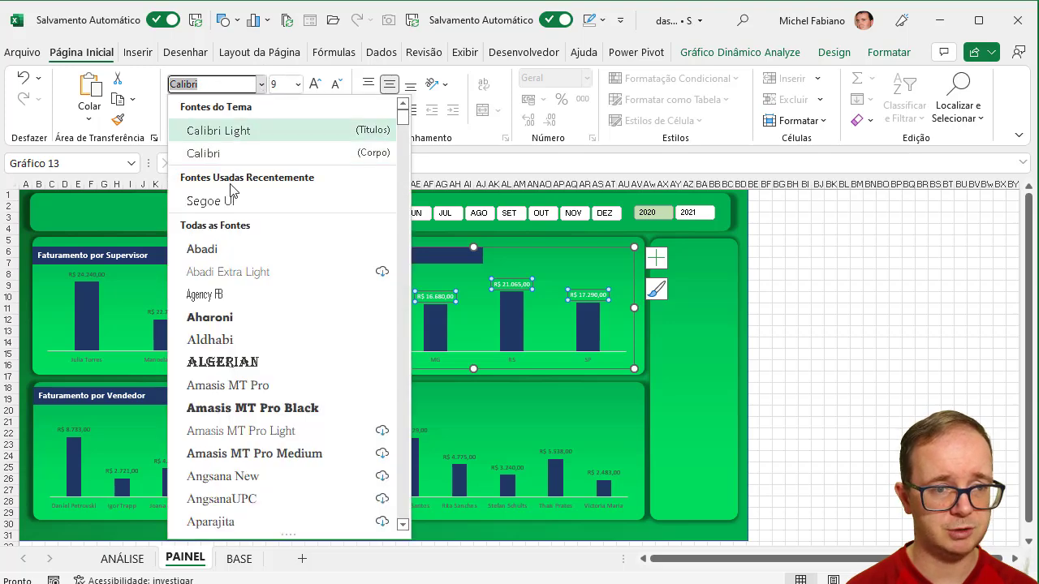
{"action": "left_click", "coordinate": [230, 201]}
{"action": "left_click", "coordinate": [872, 355]}
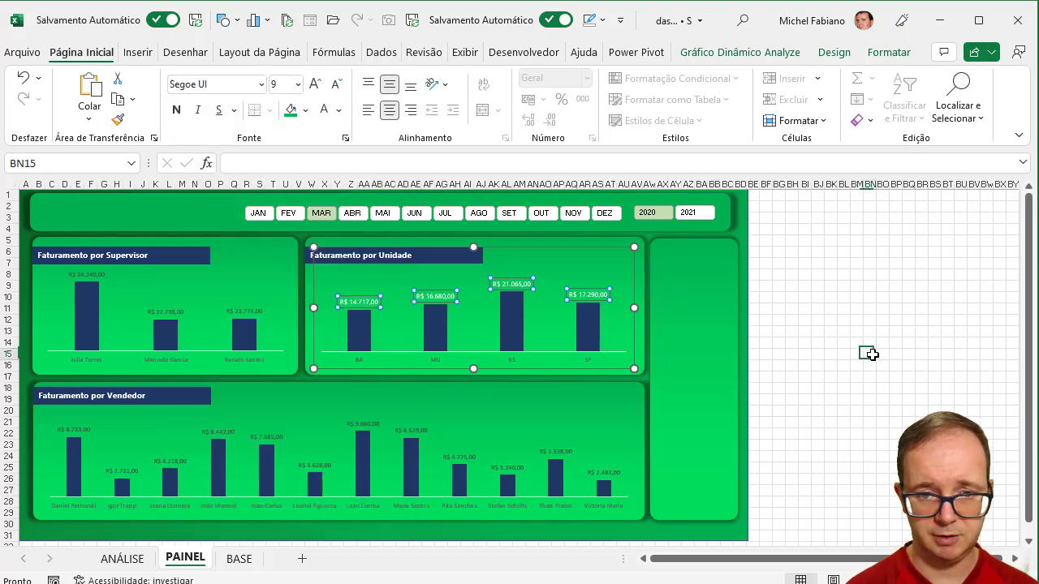
Set all the text of the Faturamento por Unidade chart, including the axis labels, to white Segoe UI
{"action": "left_click", "coordinate": [580, 261]}
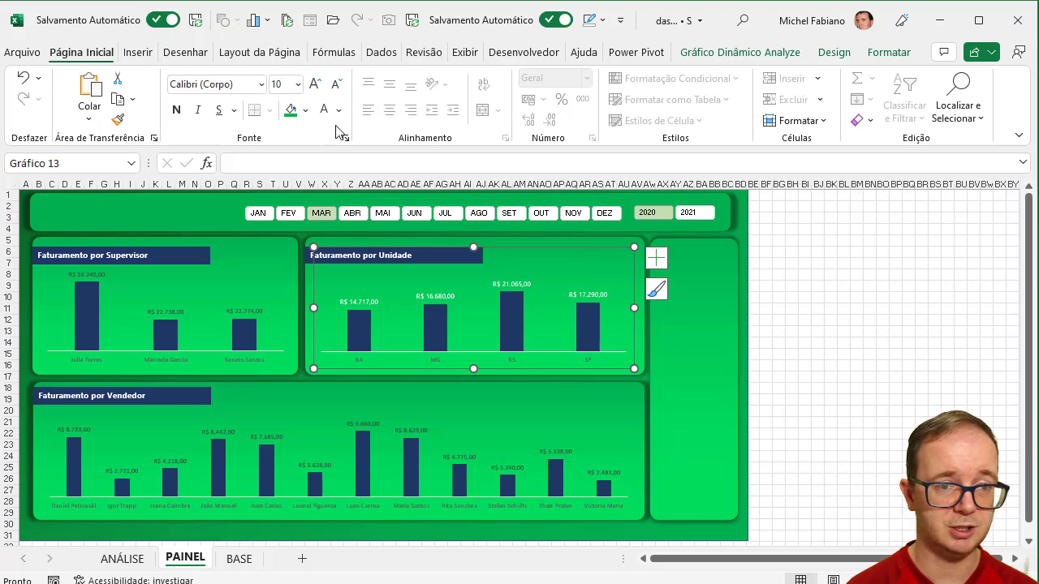
{"action": "left_click", "coordinate": [261, 84]}
{"action": "left_click", "coordinate": [242, 200]}
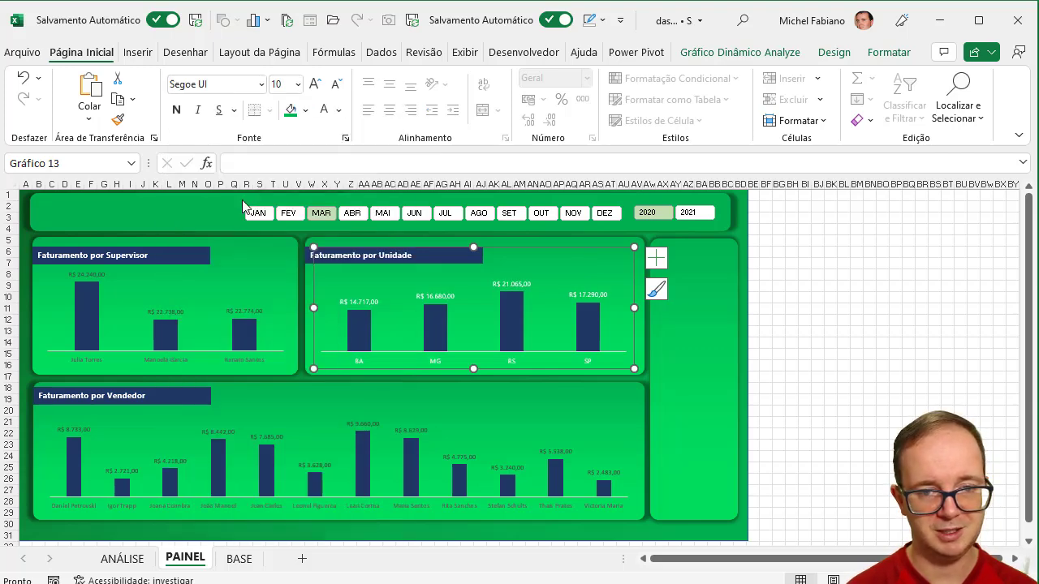
Set all the text of the Faturamento por Supervisor chart to white Segoe UI
{"action": "left_click", "coordinate": [234, 277]}
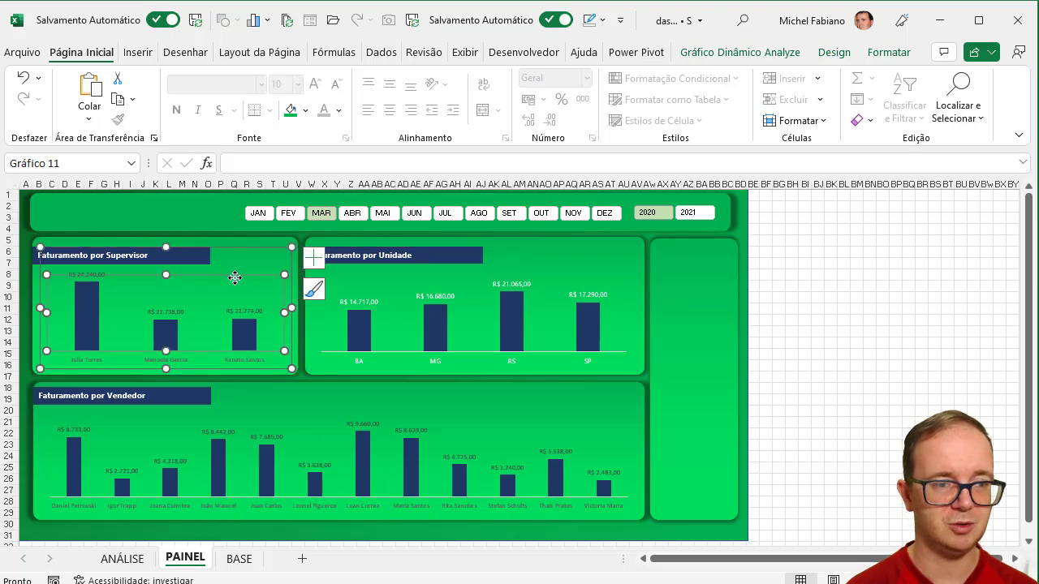
{"action": "left_click", "coordinate": [272, 250]}
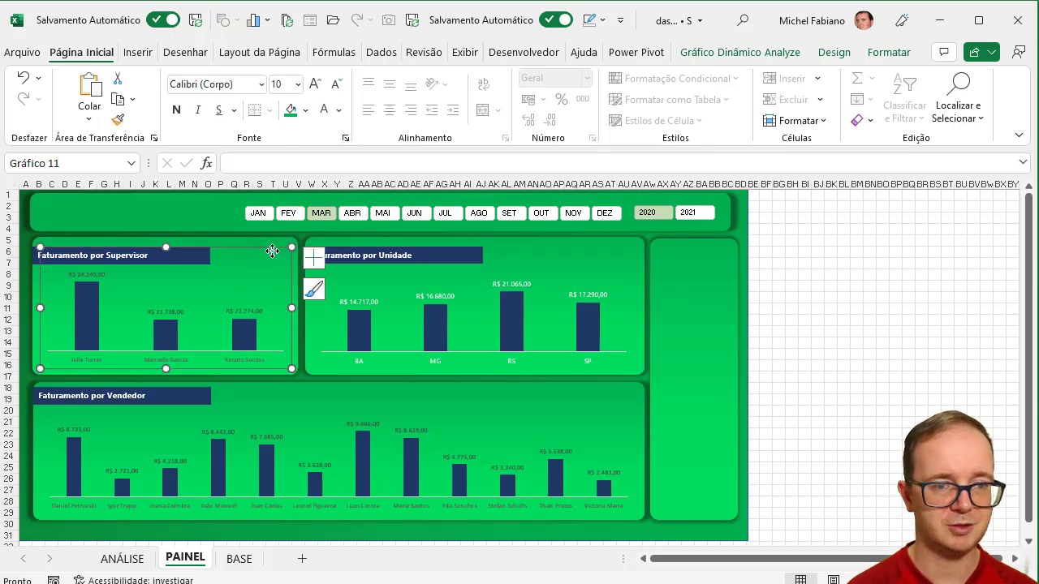
{"action": "left_click", "coordinate": [261, 84]}
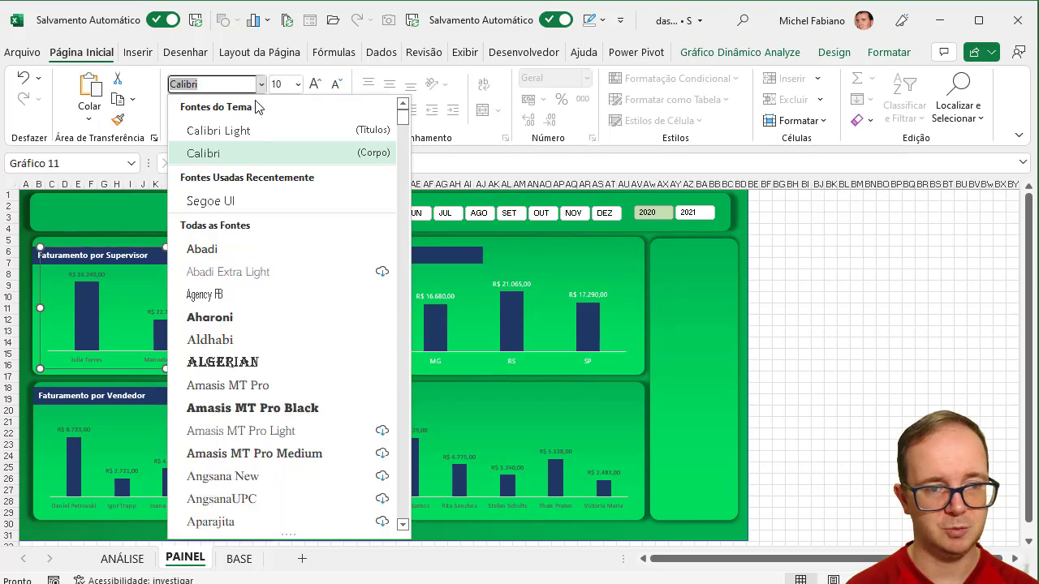
{"action": "left_click", "coordinate": [240, 203]}
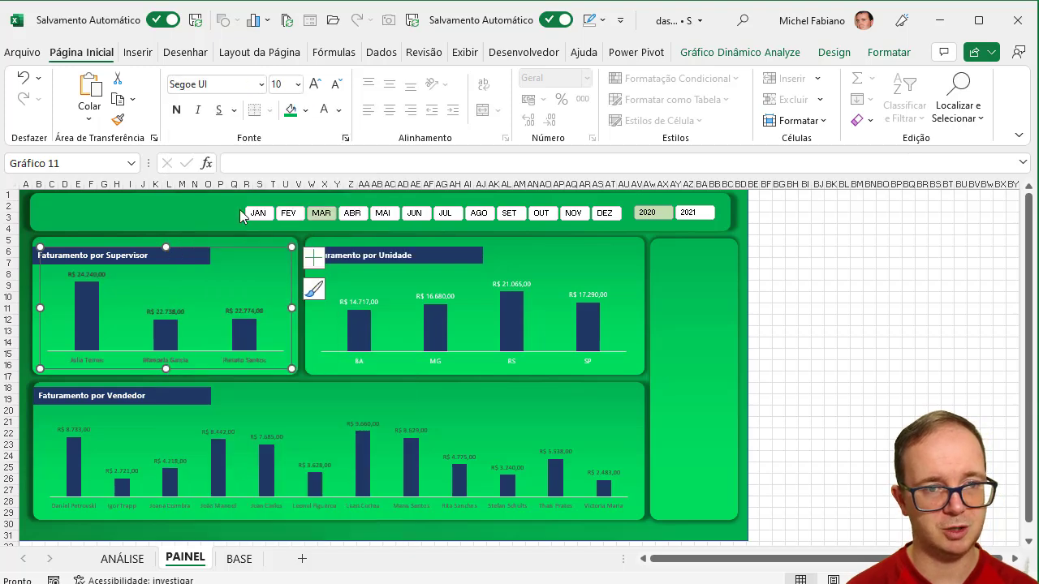
Set all the text of the Faturamento por Vendedor chart to white Segoe UI
{"action": "left_click", "coordinate": [342, 404]}
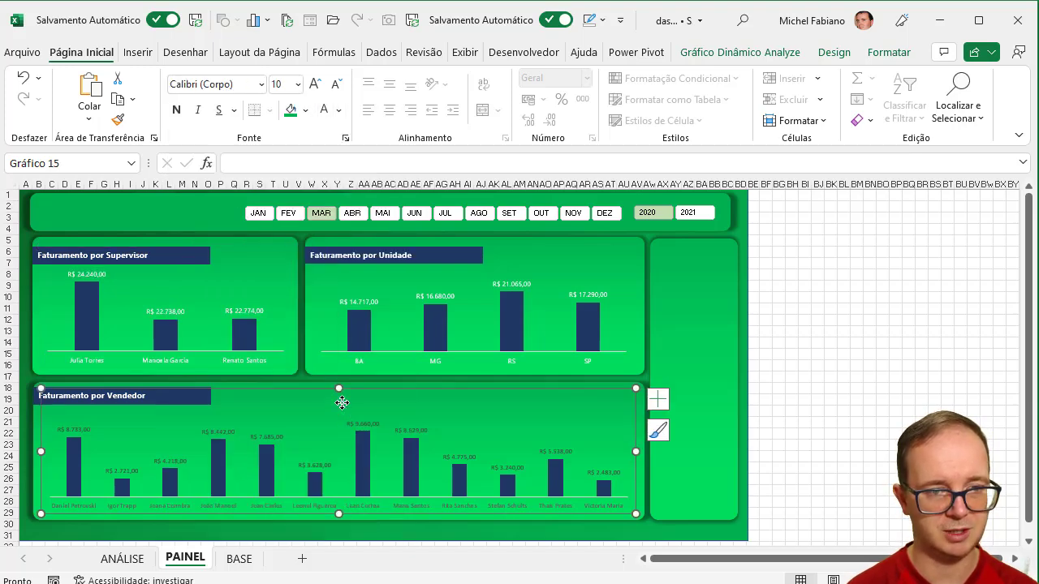
{"action": "left_click", "coordinate": [260, 83]}
{"action": "left_click", "coordinate": [214, 203]}
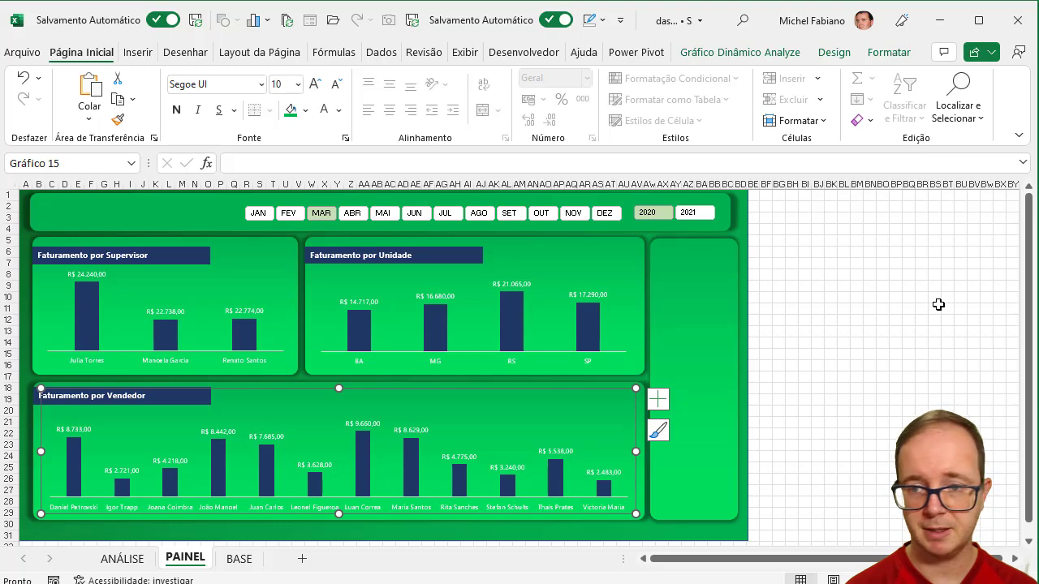
{"action": "left_click", "coordinate": [135, 53]}
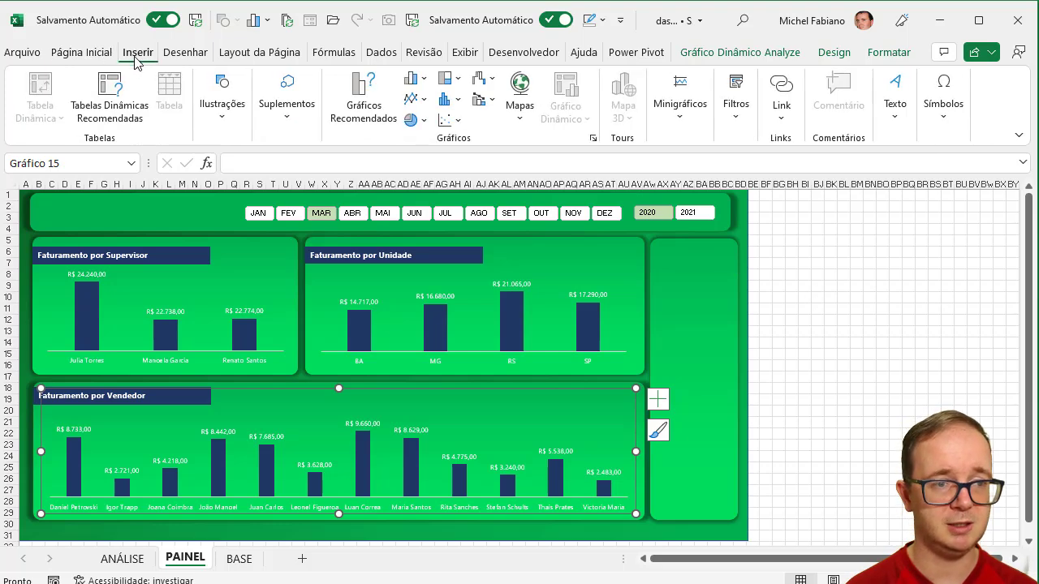
{"action": "left_click", "coordinate": [222, 102]}
{"action": "left_click", "coordinate": [257, 195]}
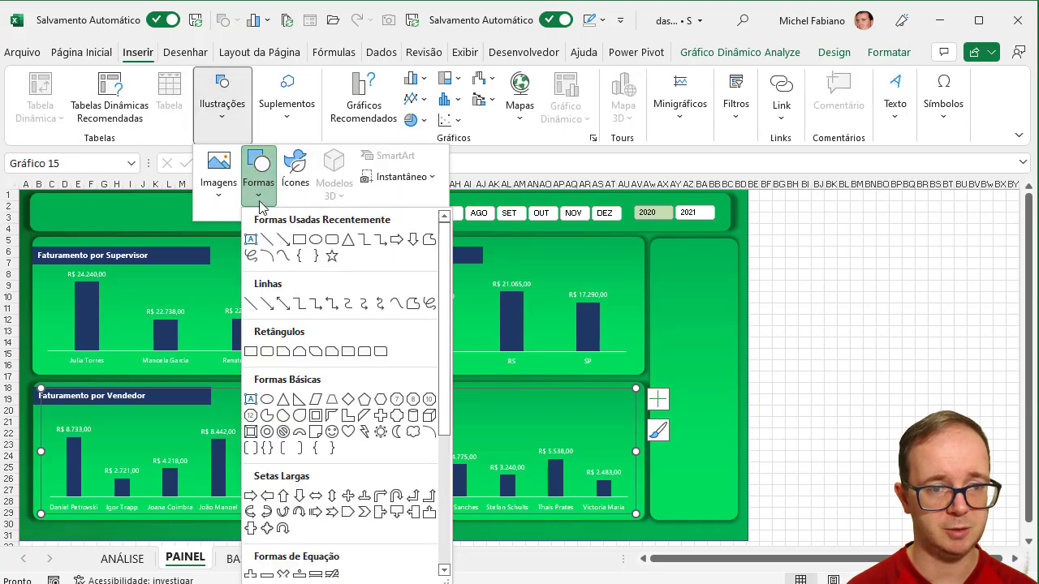
{"action": "left_click", "coordinate": [252, 242]}
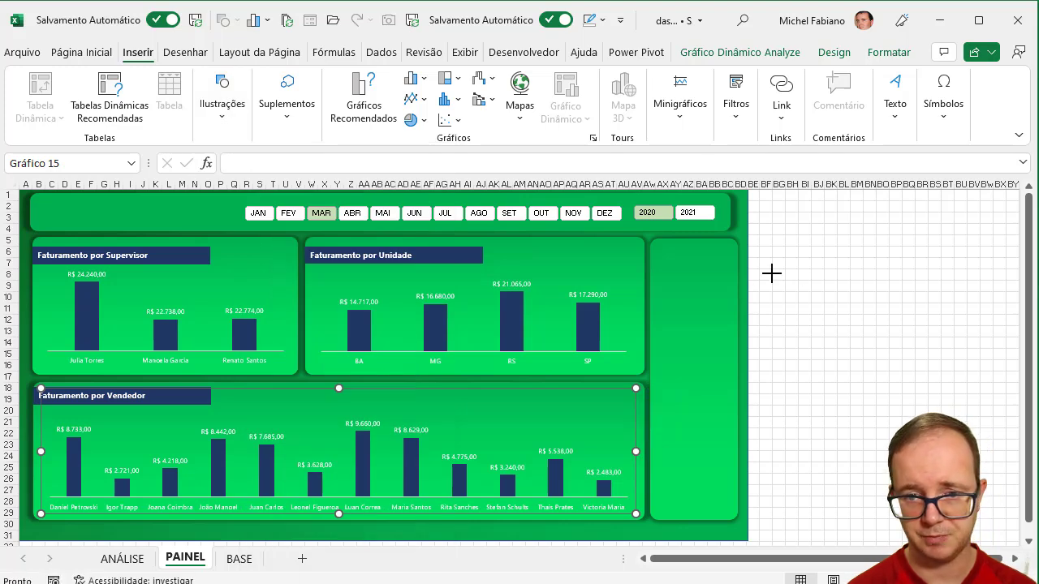
{"action": "right_click", "coordinate": [774, 281]}
{"action": "key", "text": "Escape"}
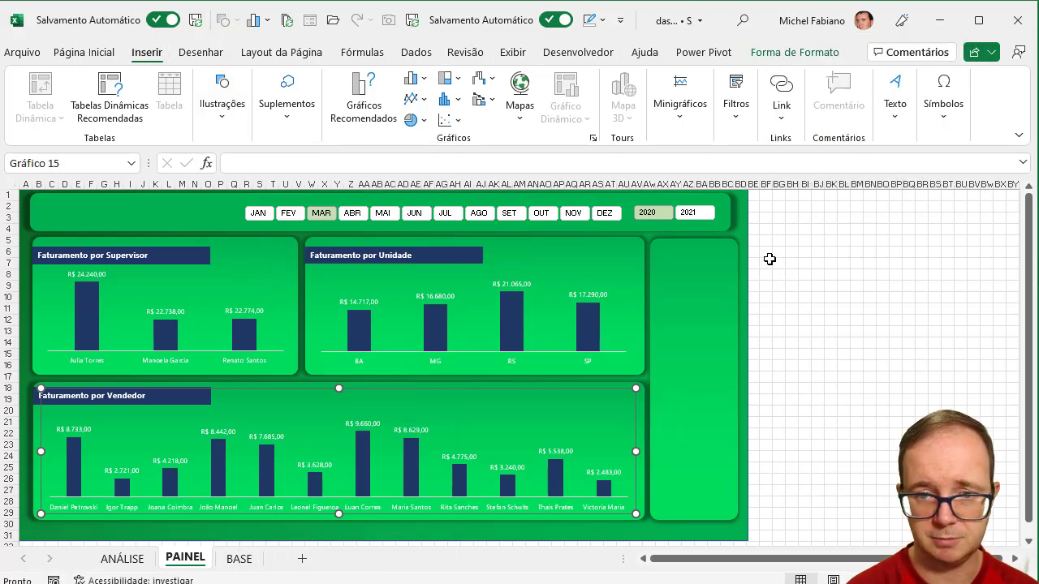
Insert a text box with the text "Dashboard Comercial" on the empty cells beside the dashboard
{"action": "left_click", "coordinate": [227, 109]}
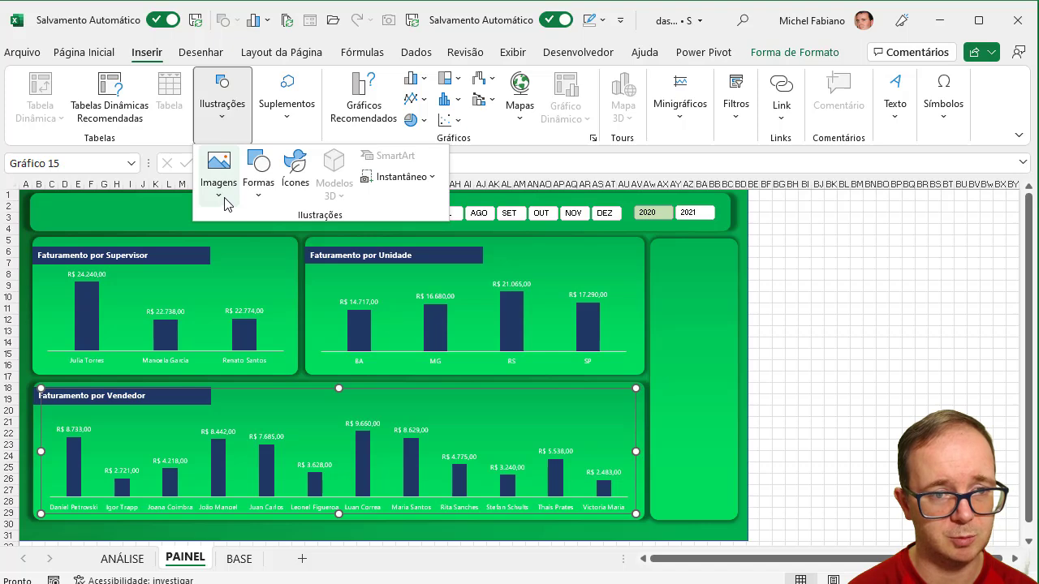
{"action": "left_click", "coordinate": [256, 185]}
{"action": "left_click", "coordinate": [248, 237]}
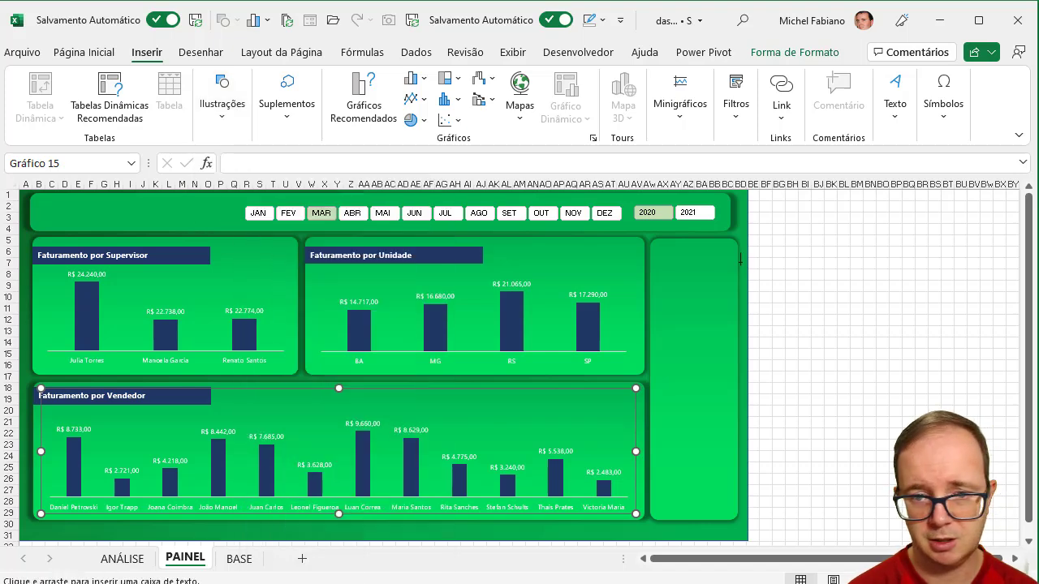
{"action": "left_click", "coordinate": [783, 256]}
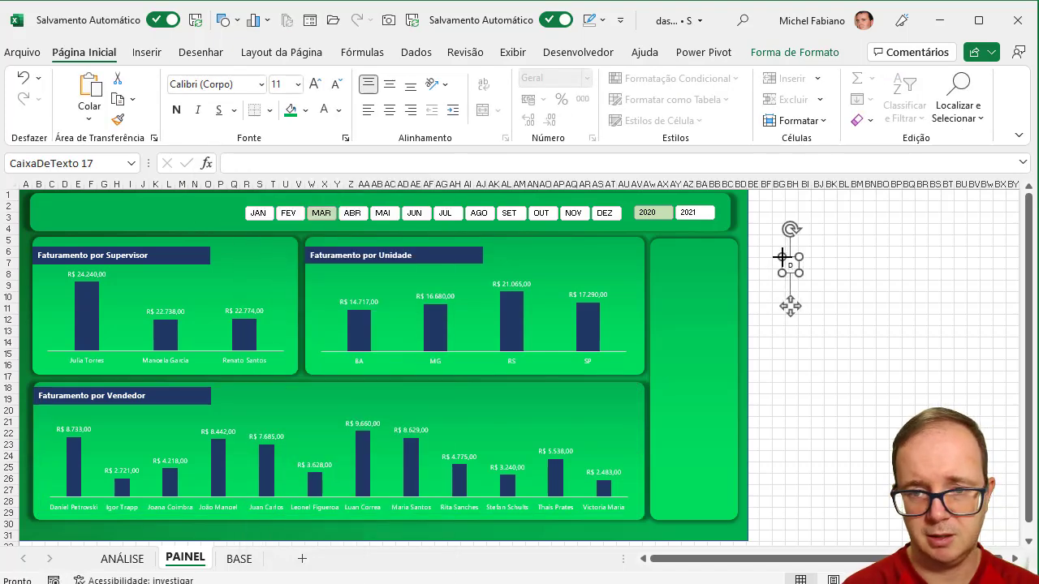
{"action": "type", "text": "Dashb"}
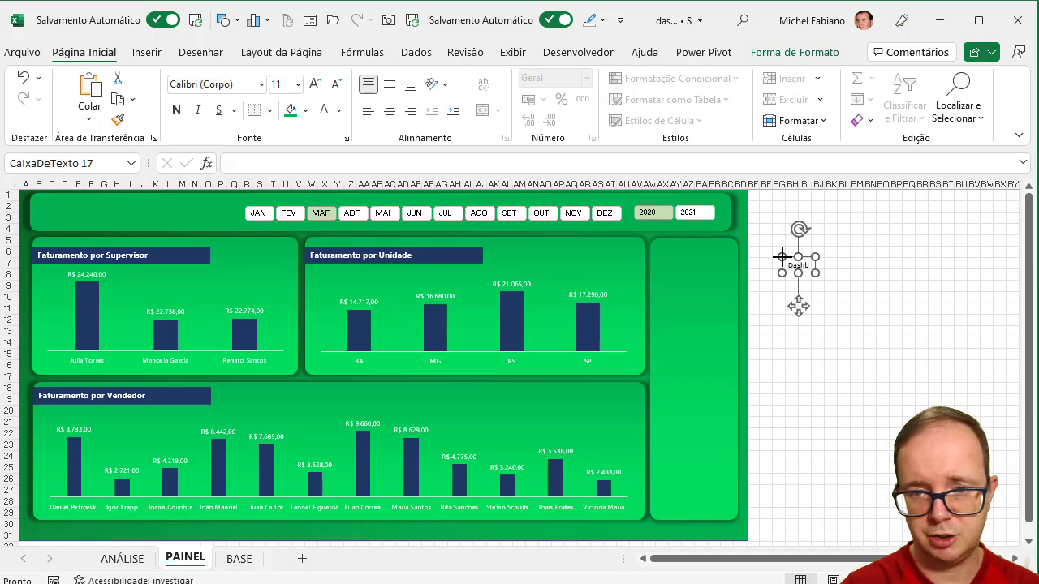
{"action": "type", "text": "oard "}
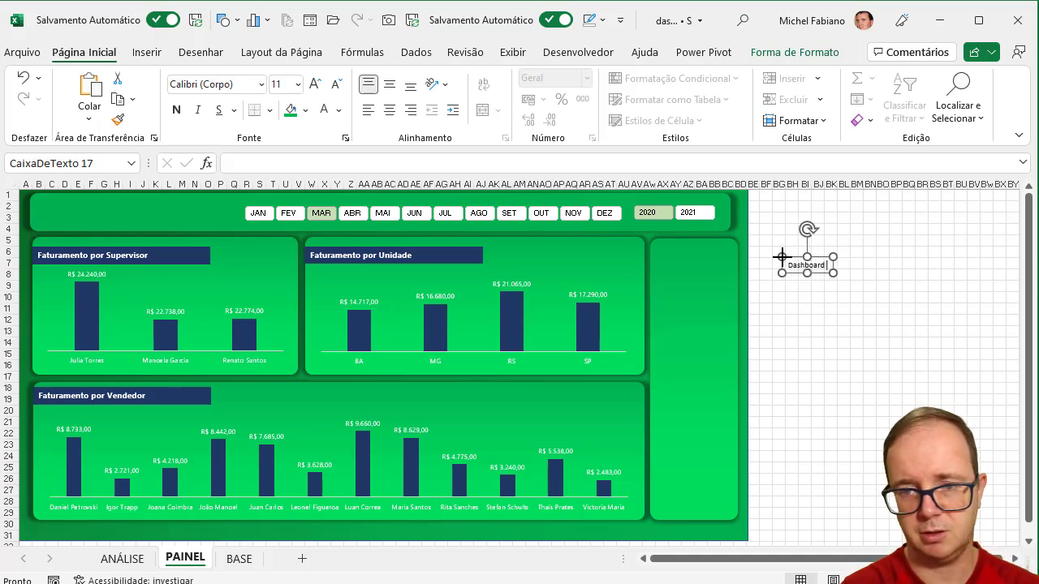
{"action": "type", "text": "Comercial"}
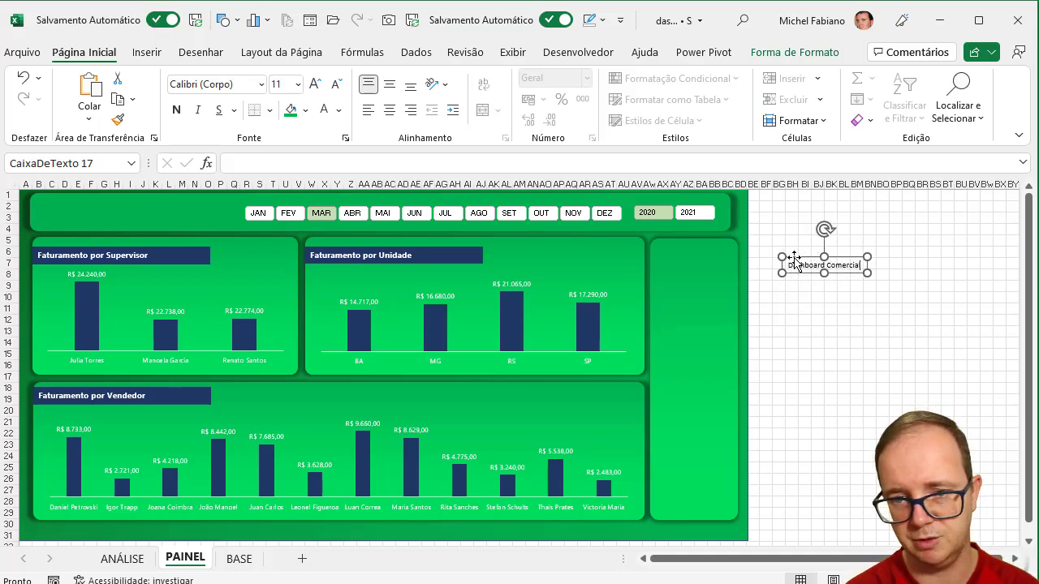
Move the Dashboard Comercial text box to the left end of the header panel and enlarge its text to 28 pt
{"action": "left_click_drag", "start_coordinate": [791, 264], "coordinate": [65, 205]}
{"action": "left_click", "coordinate": [320, 85]}
{"action": "left_click", "coordinate": [320, 85]}
{"action": "left_click", "coordinate": [320, 85]}
{"action": "left_click", "coordinate": [320, 84]}
{"action": "left_click", "coordinate": [320, 85]}
{"action": "left_click", "coordinate": [320, 84]}
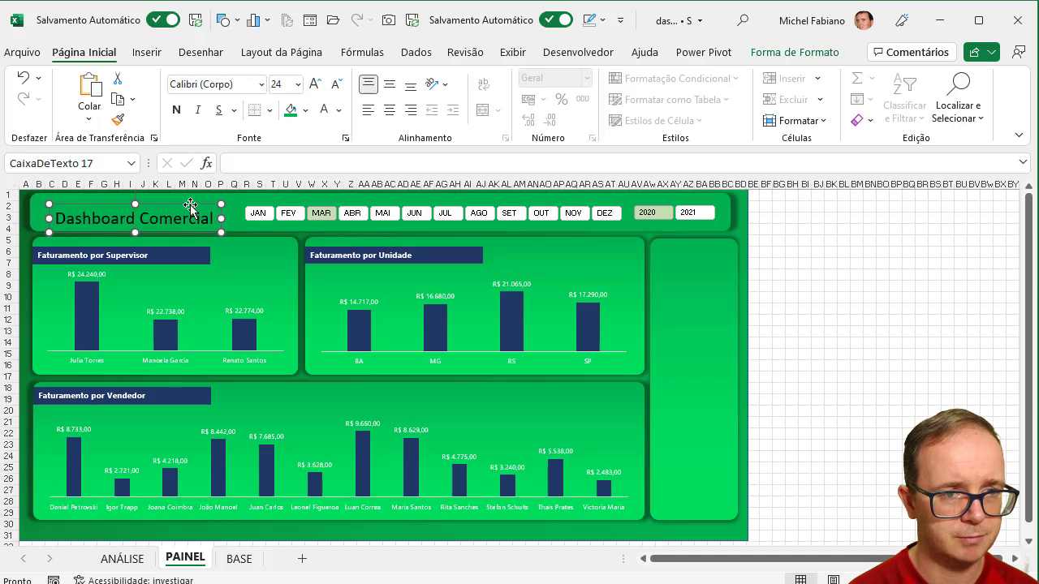
{"action": "left_click_drag", "start_coordinate": [190, 203], "coordinate": [176, 200]}
{"action": "left_click", "coordinate": [316, 85]}
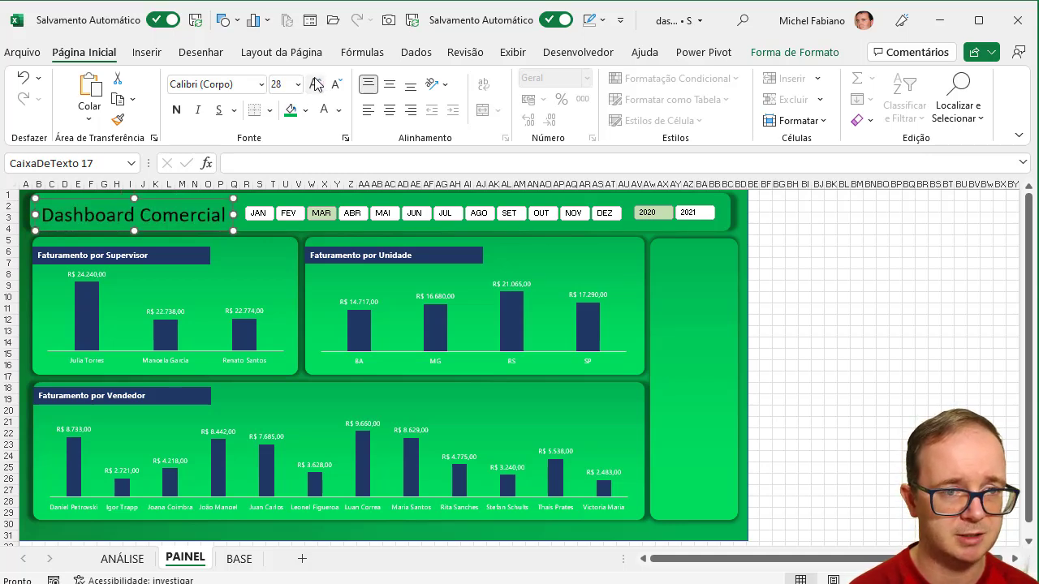
Format the dashboard title in white bold Segoe UI at 24 pt and fit it in the header before the month slicer
{"action": "left_click", "coordinate": [261, 84]}
{"action": "left_click", "coordinate": [221, 201]}
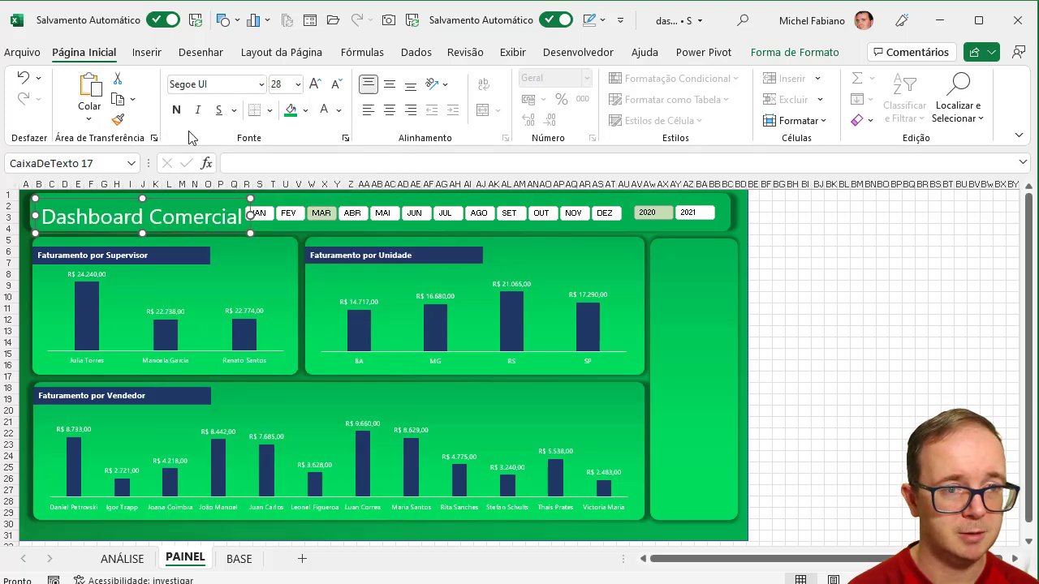
{"action": "left_click", "coordinate": [176, 109]}
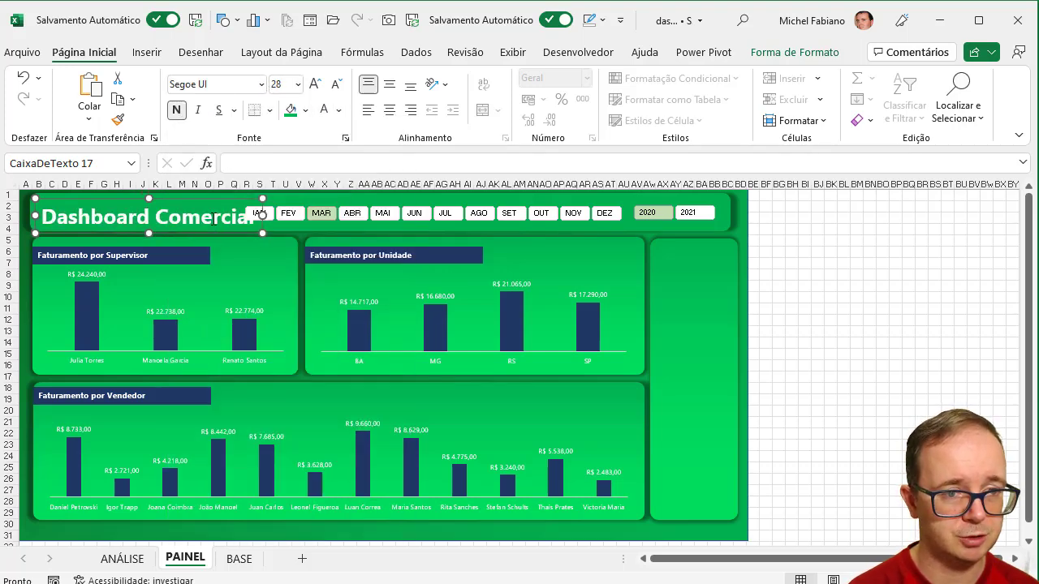
{"action": "left_click", "coordinate": [334, 86]}
{"action": "left_click_drag", "start_coordinate": [202, 200], "coordinate": [203, 197]}
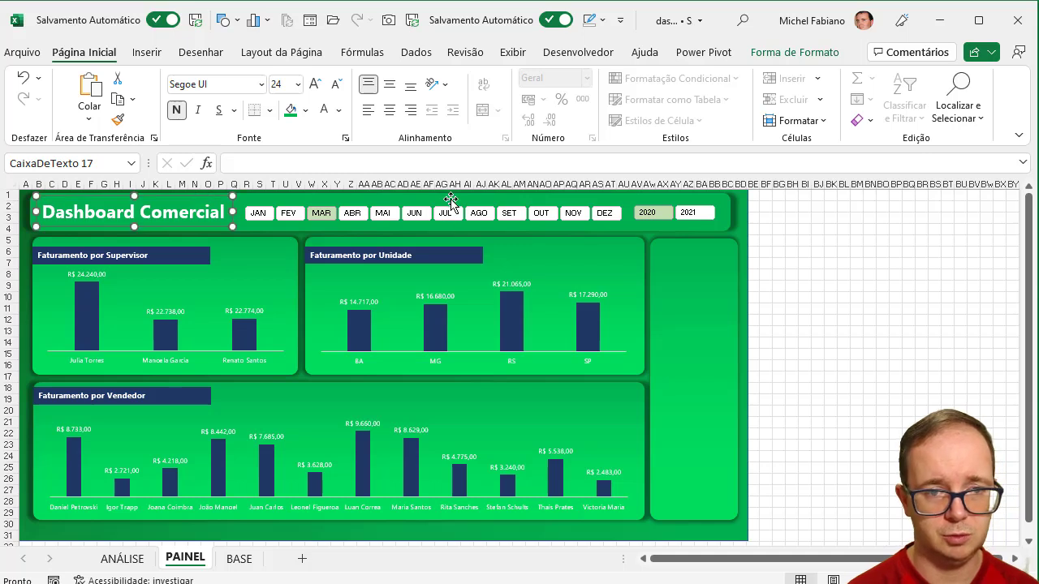
Move the month and year slicers slightly down in the header panel so they line up with each other
{"action": "left_click", "coordinate": [450, 202]}
{"action": "left_click", "coordinate": [445, 210]}
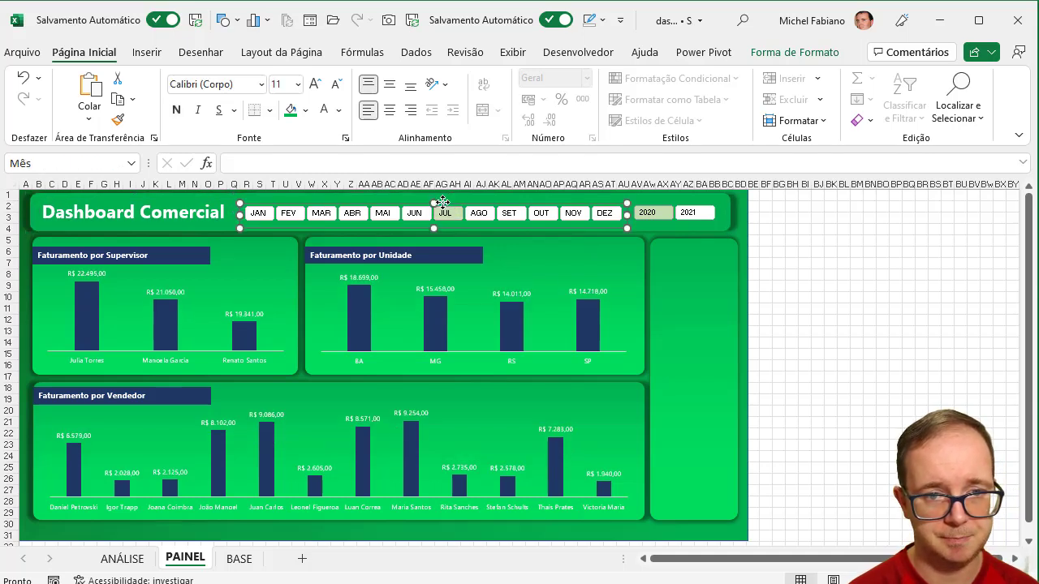
{"action": "left_click_drag", "start_coordinate": [443, 202], "coordinate": [443, 206]}
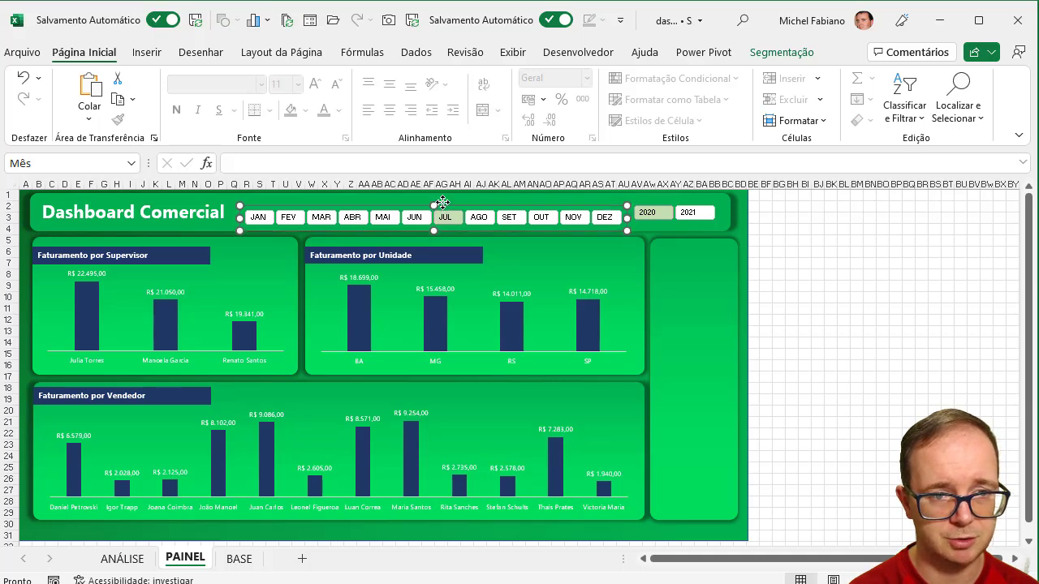
{"action": "left_click", "coordinate": [658, 206]}
{"action": "left_click_drag", "start_coordinate": [658, 204], "coordinate": [658, 209]}
{"action": "left_click", "coordinate": [605, 210]}
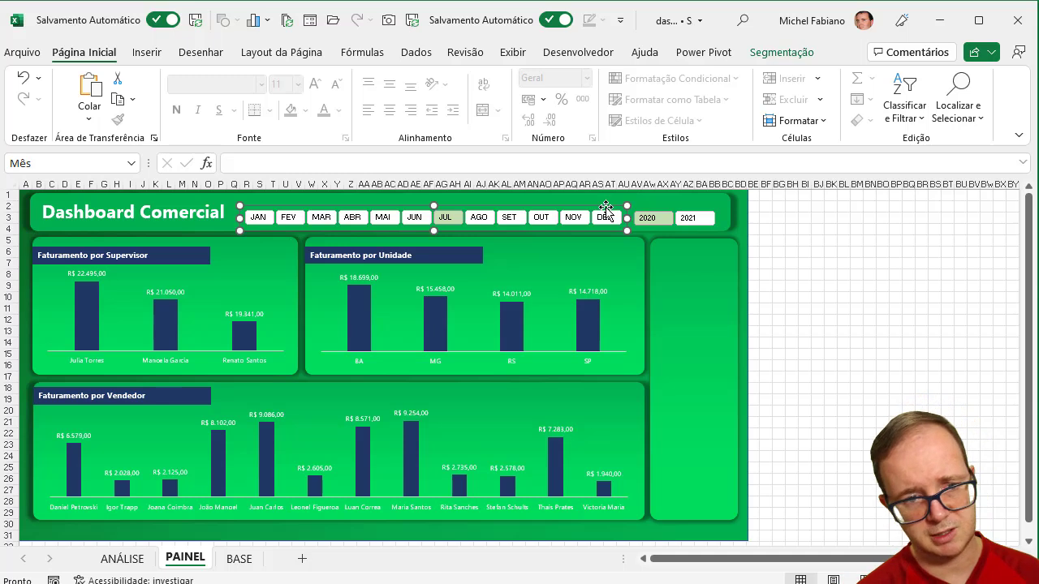
{"action": "left_click", "coordinate": [802, 228]}
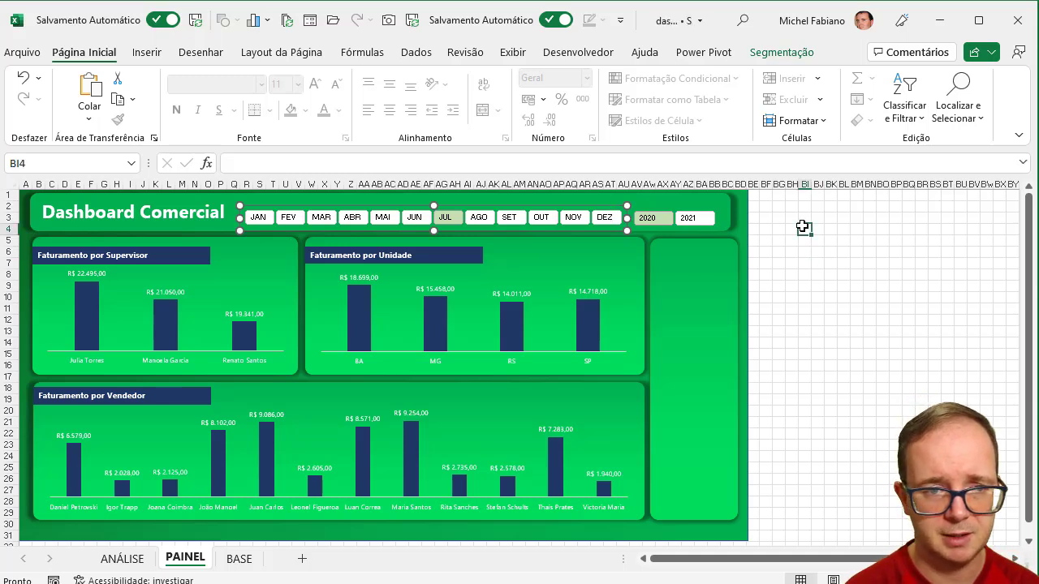
Duplicate the dashboard title, place the copy above the month slicer and replace its text with "Escolha o Mês:"
{"action": "left_click", "coordinate": [189, 214]}
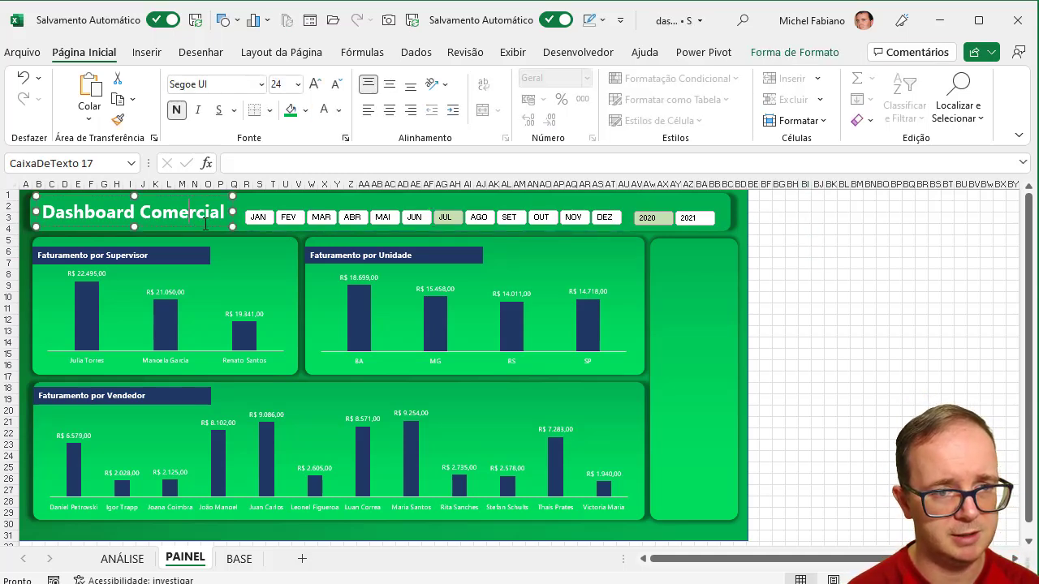
{"action": "key", "text": "ctrl+d"}
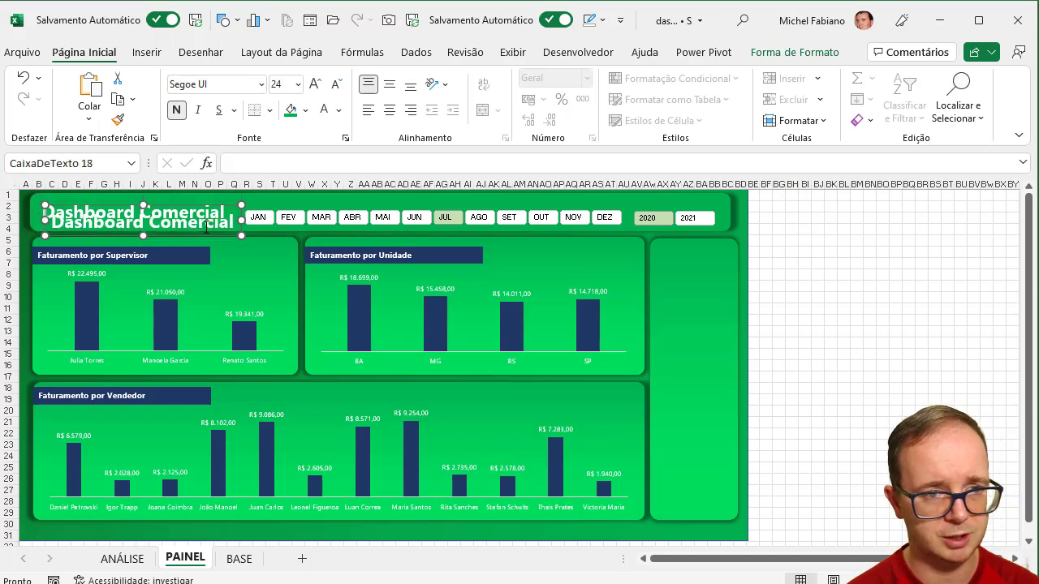
{"action": "double_click", "coordinate": [219, 212]}
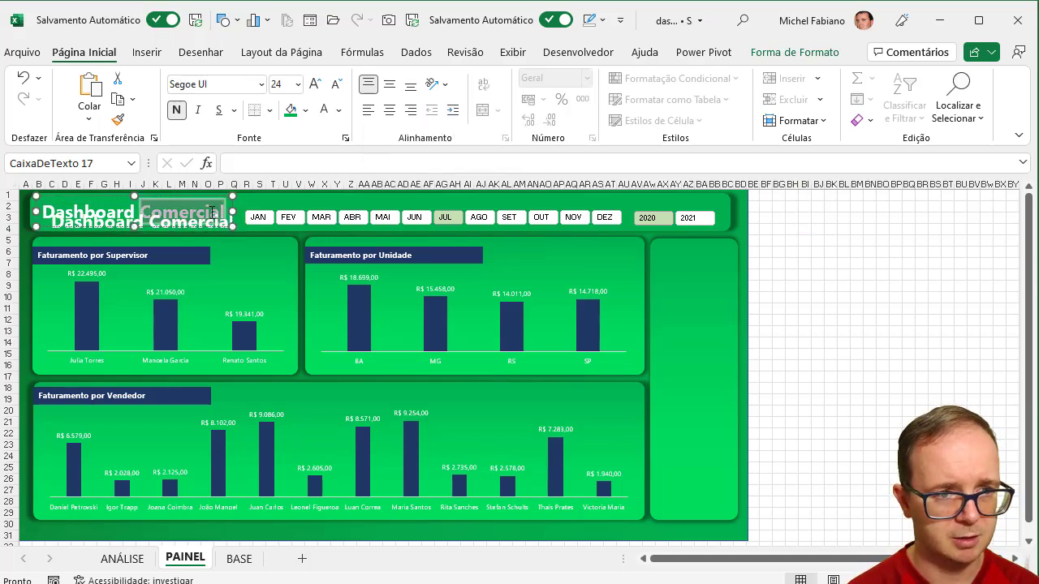
{"action": "left_click", "coordinate": [165, 234]}
{"action": "left_click_drag", "start_coordinate": [165, 239], "coordinate": [487, 217]}
{"action": "triple_click", "coordinate": [498, 203]}
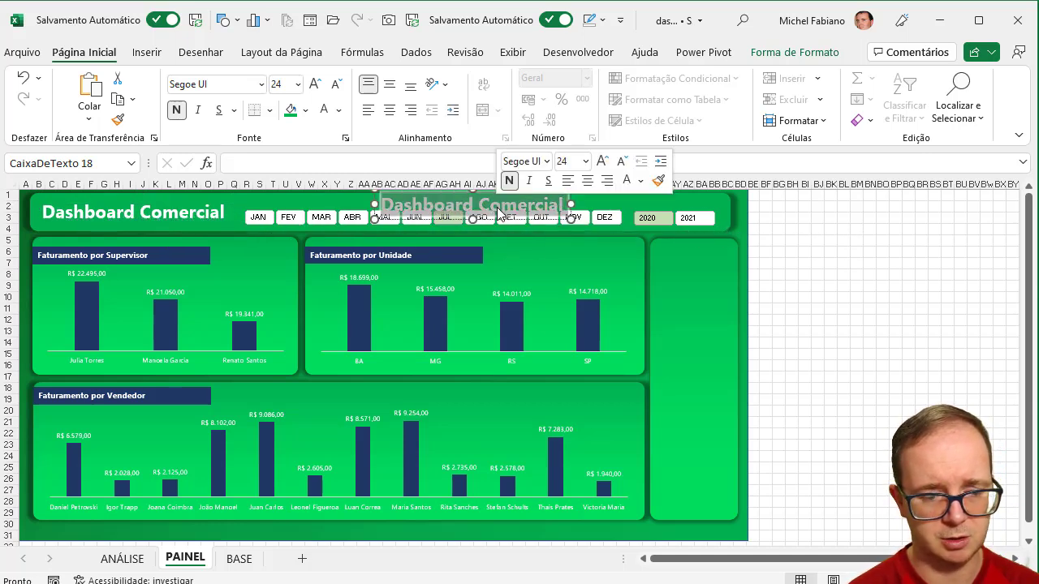
{"action": "type", "text": "Escolha o"}
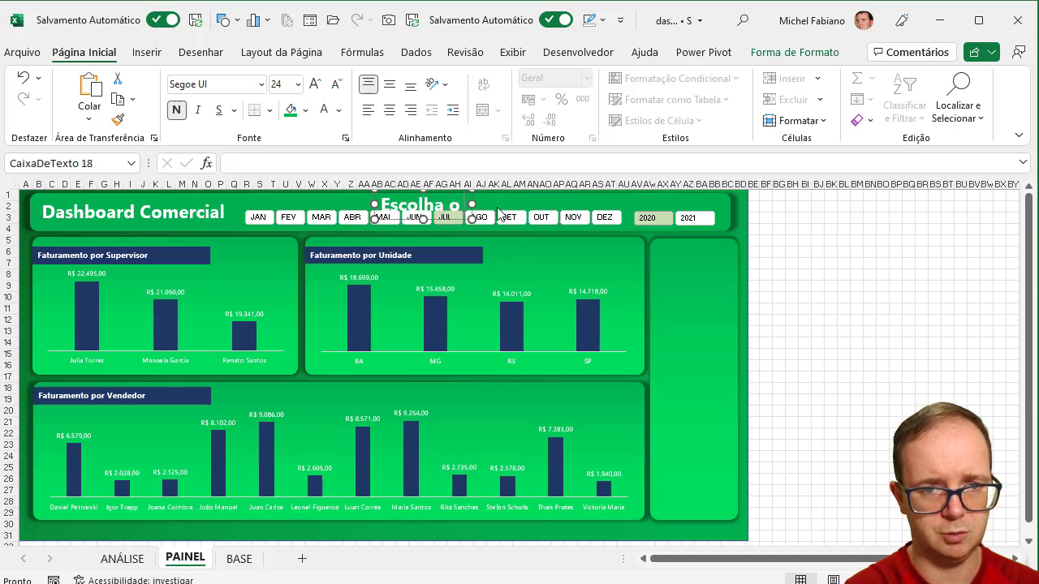
{"action": "type", "text": " Mês:"}
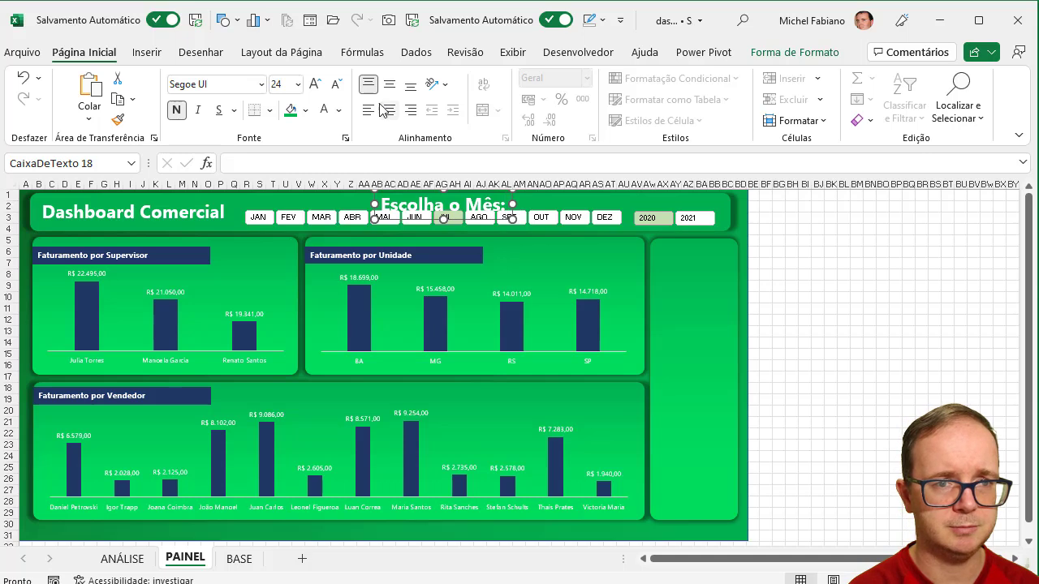
Reduce the text of the "Escolha o Mês:" label to 12 pt
{"action": "left_click", "coordinate": [339, 87]}
{"action": "left_click", "coordinate": [339, 87]}
{"action": "left_click", "coordinate": [339, 87]}
{"action": "left_click", "coordinate": [338, 87]}
{"action": "left_click", "coordinate": [337, 85]}
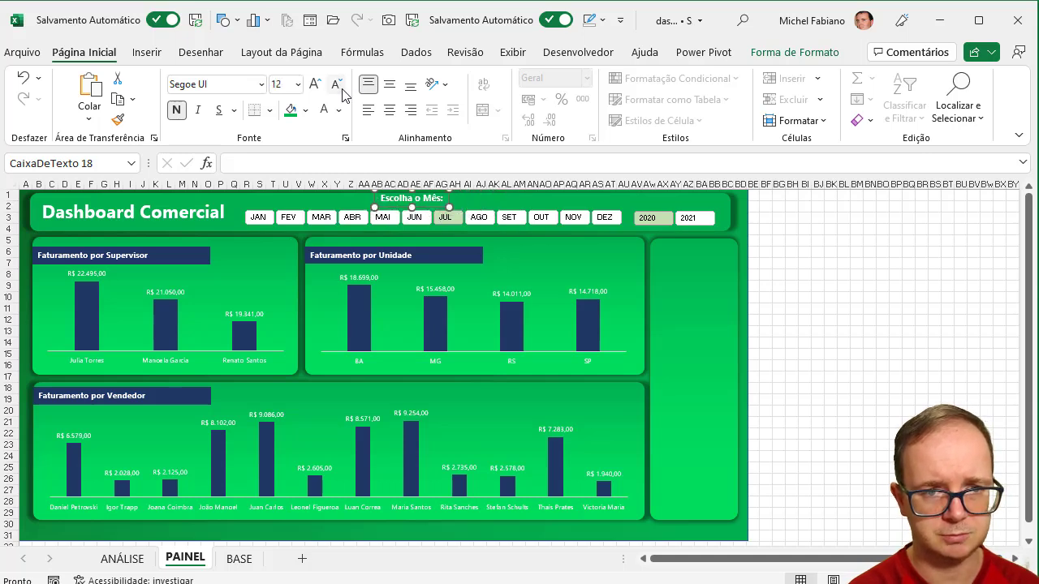
Place a copy of the month label above the year slicer and change its text to "Escolha o Ano:"
{"action": "left_click_drag", "start_coordinate": [430, 207], "coordinate": [684, 194]}
{"action": "double_click", "coordinate": [686, 201]}
{"action": "type", "text": "Ano:"}
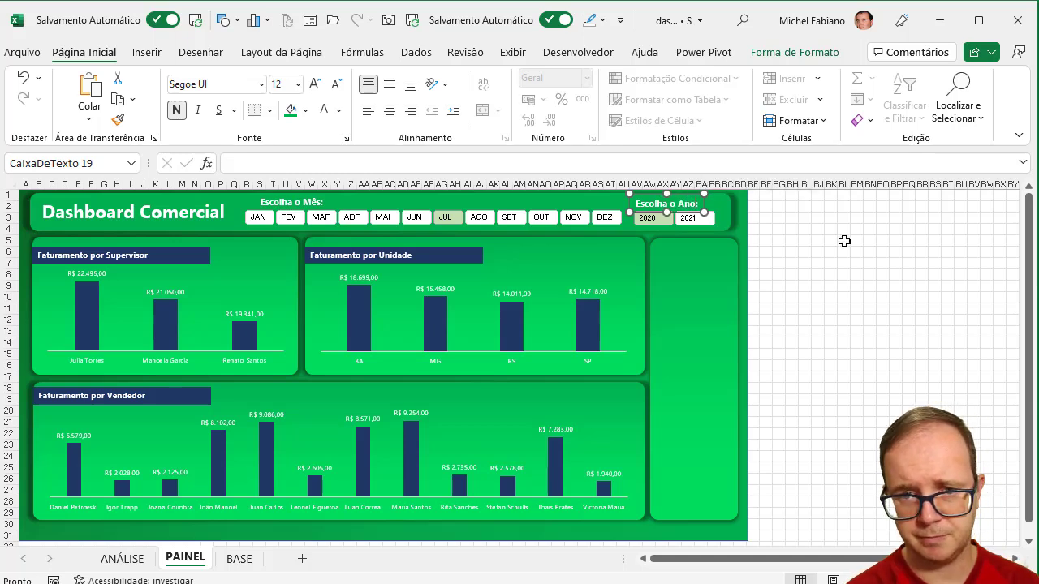
{"action": "left_click", "coordinate": [844, 241]}
Test the slicers by filtering the charts to year 2020 and the months NOV, SET, JUL, JUN and MAI in turn
{"action": "left_click", "coordinate": [654, 218]}
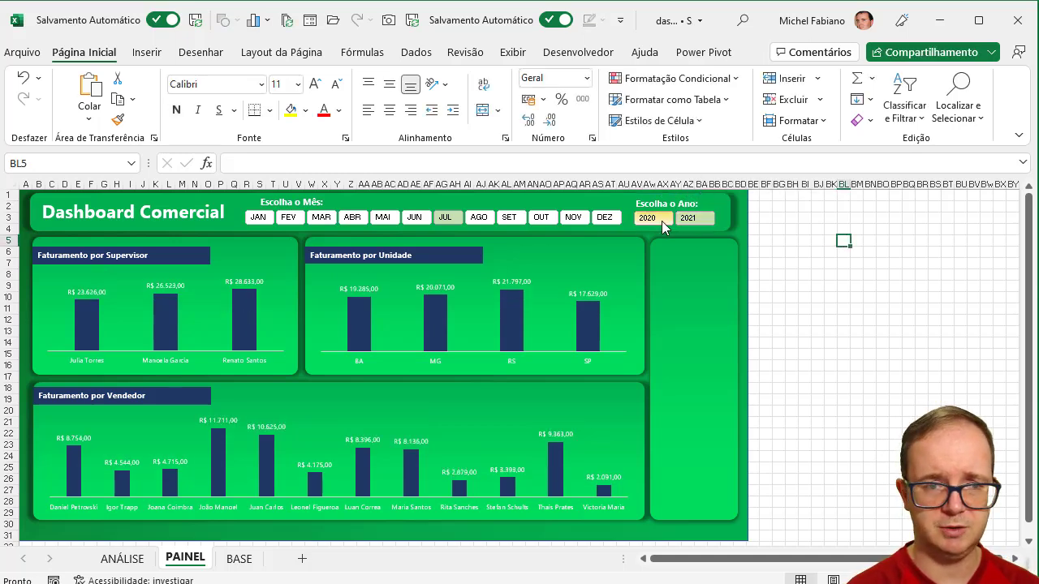
{"action": "left_click", "coordinate": [572, 217]}
{"action": "left_click", "coordinate": [509, 218]}
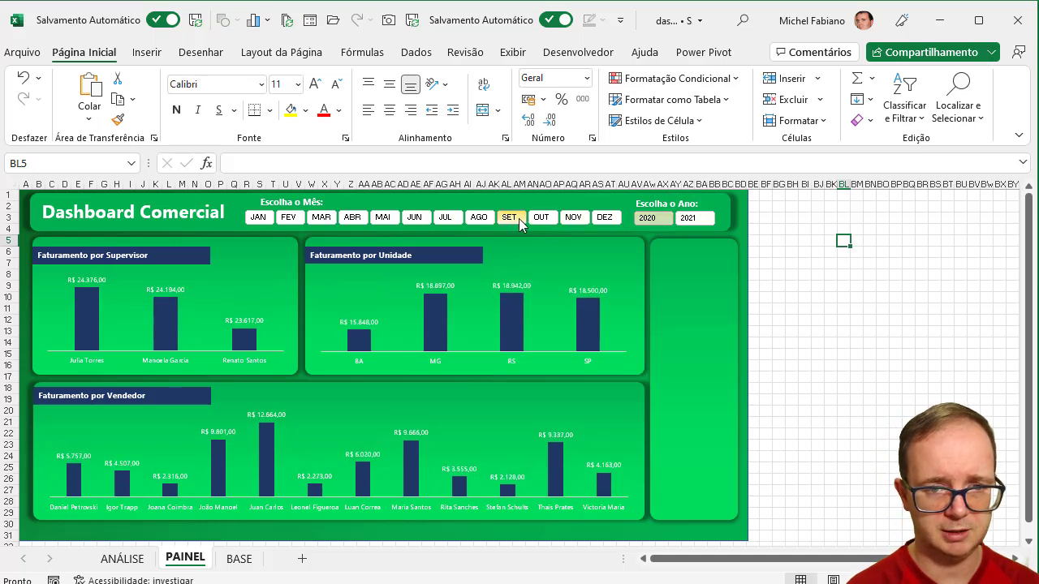
{"action": "left_click", "coordinate": [445, 218]}
{"action": "left_click", "coordinate": [414, 220]}
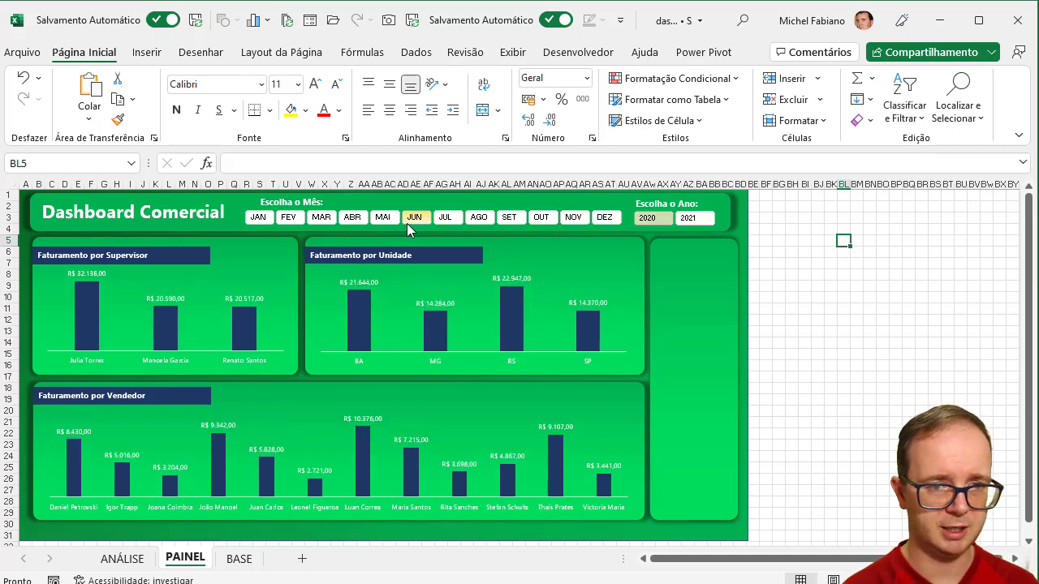
{"action": "left_click", "coordinate": [385, 221]}
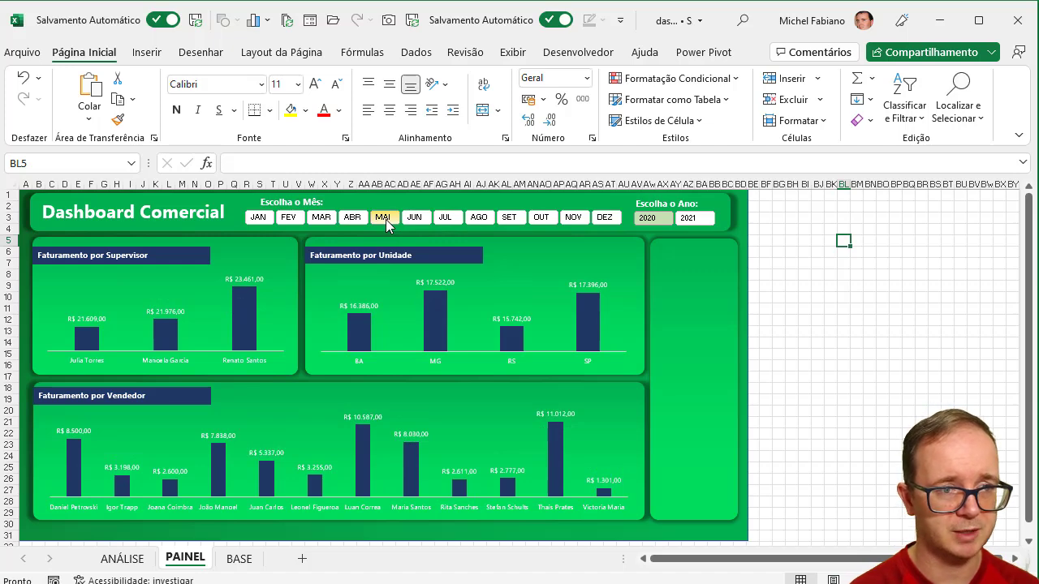
Hide the gridlines, the formula bar and the row and column headings on the PAINEL sheet
{"action": "left_click", "coordinate": [513, 53]}
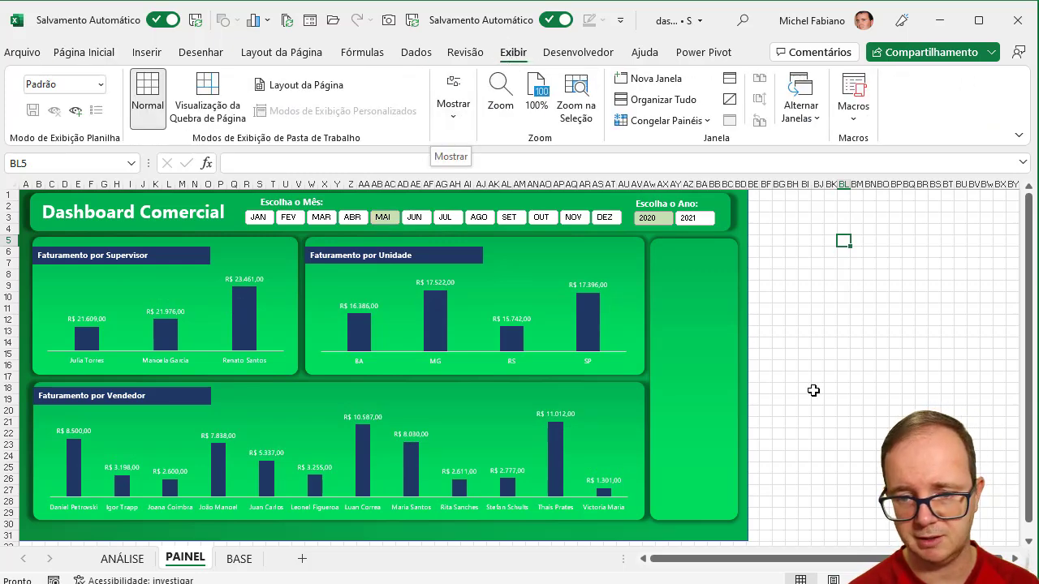
{"action": "scroll", "coordinate": [925, 478], "scroll_direction": "up", "scroll_amount": 3}
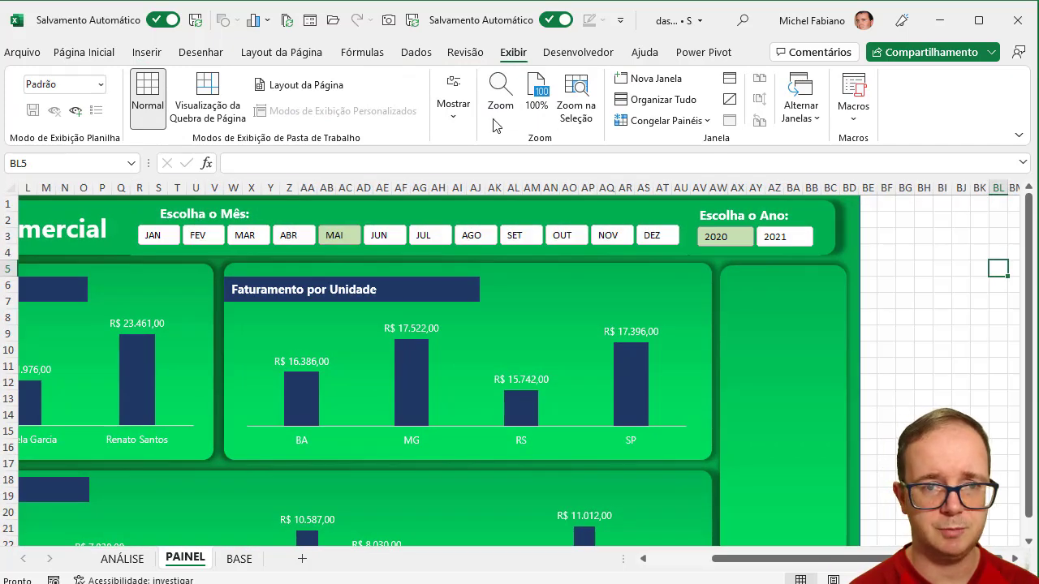
{"action": "left_click", "coordinate": [453, 107]}
{"action": "left_click", "coordinate": [499, 188]}
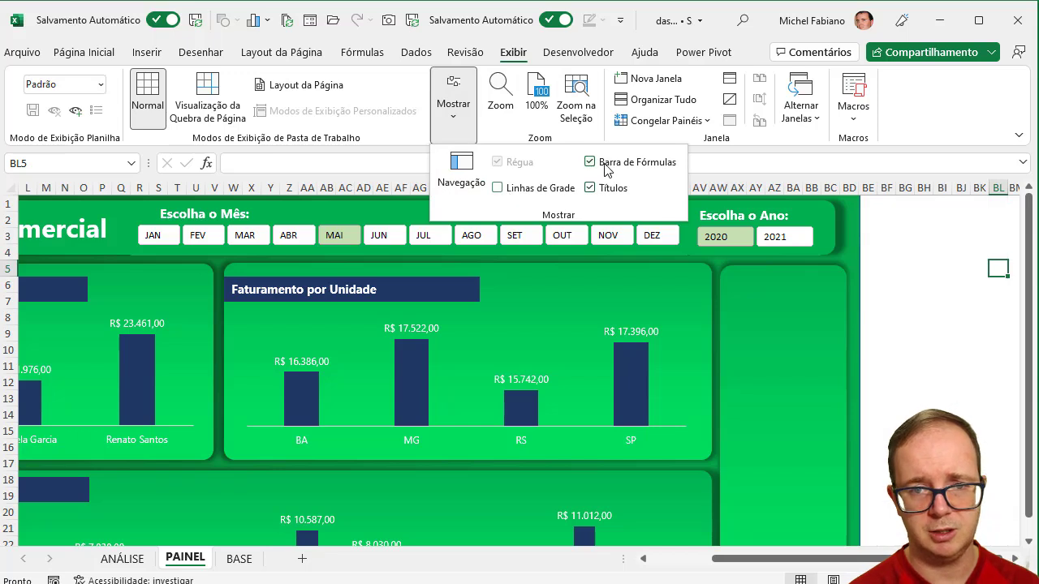
{"action": "left_click", "coordinate": [605, 165]}
{"action": "left_click", "coordinate": [605, 190]}
{"action": "left_click", "coordinate": [877, 264]}
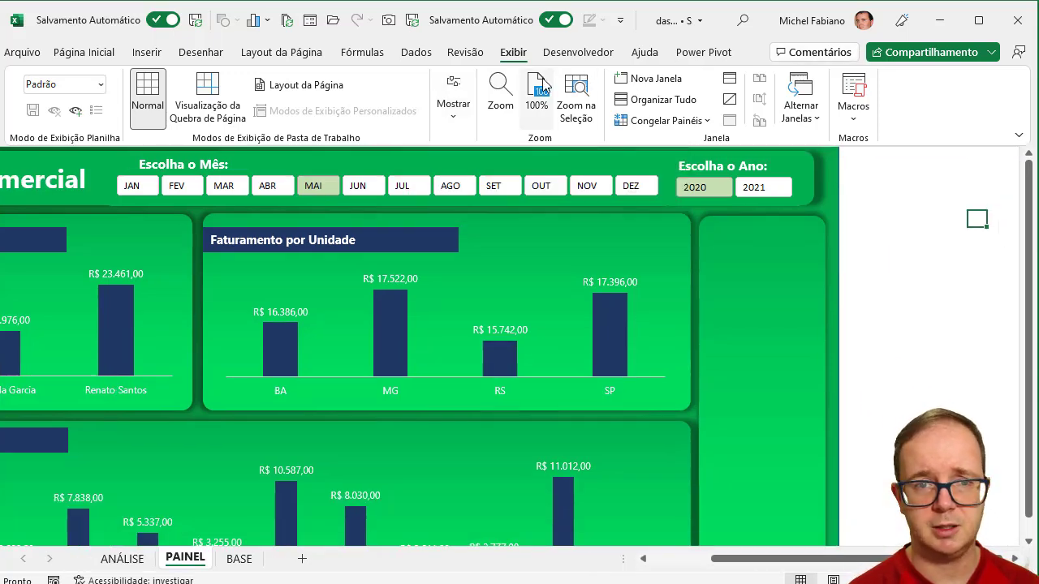
Collapse the ribbon to give the dashboard more room, and filter the charts to JUL
{"action": "double_click", "coordinate": [513, 53]}
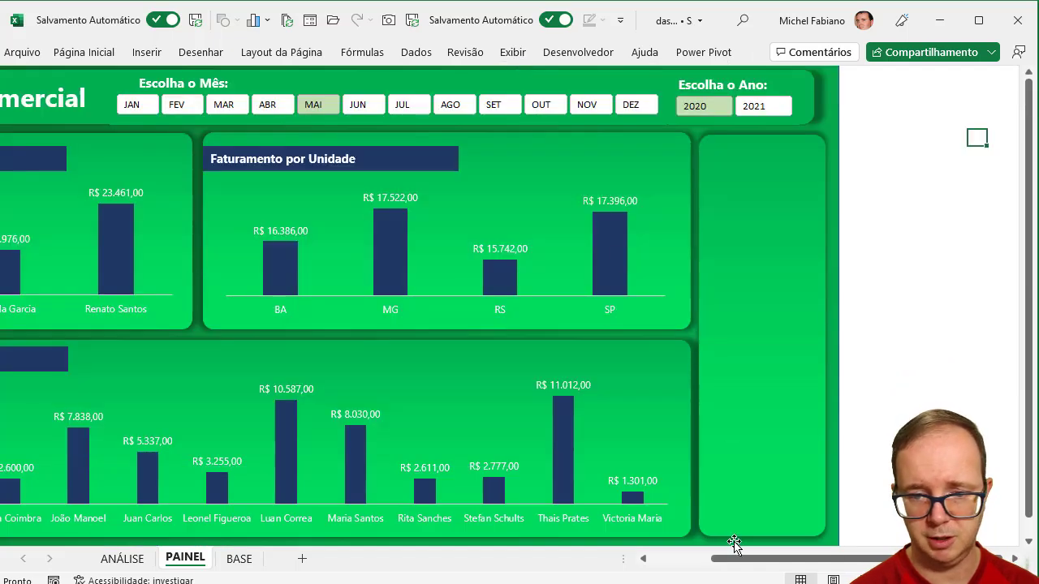
{"action": "left_click_drag", "start_coordinate": [737, 560], "coordinate": [604, 569]}
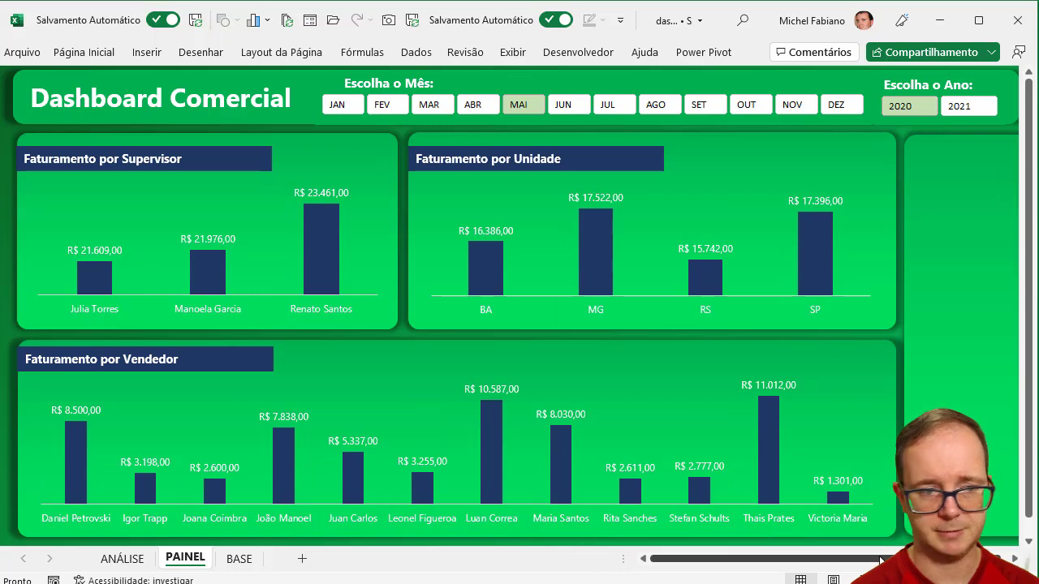
{"action": "left_click_drag", "start_coordinate": [880, 559], "coordinate": [885, 560]}
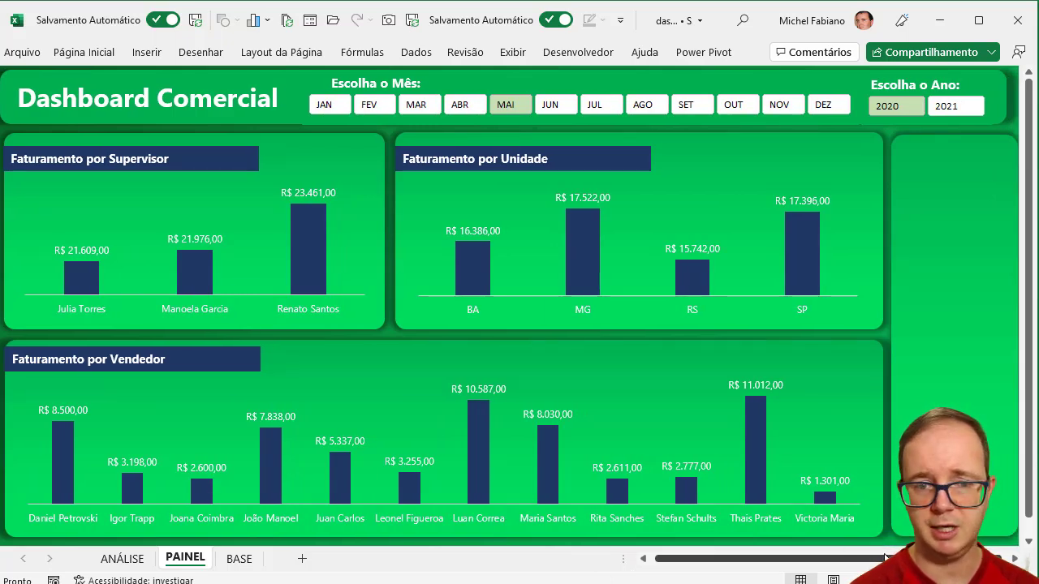
{"action": "left_click", "coordinate": [599, 108]}
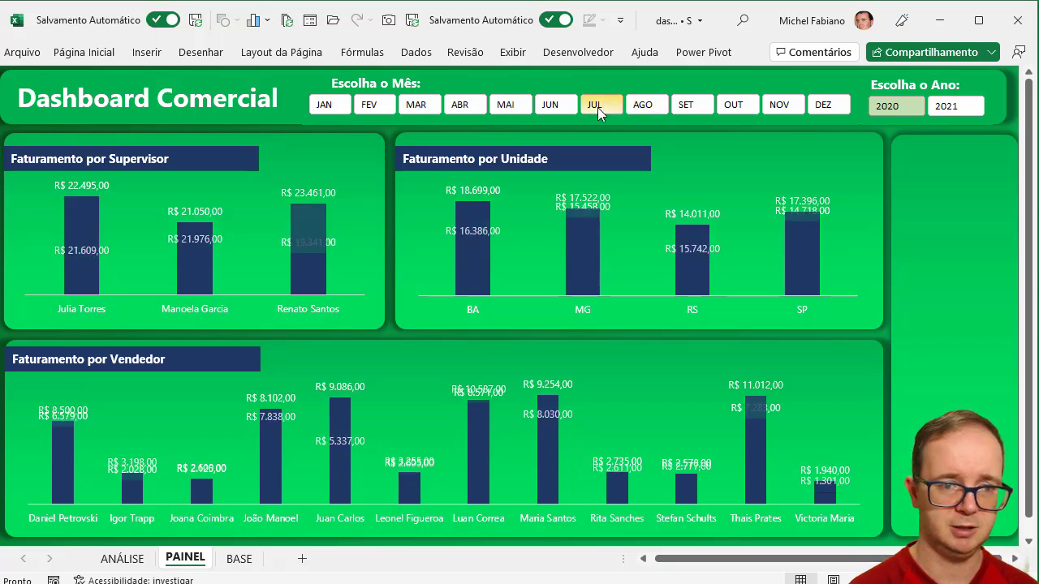
Filter the charts to the month AGO and the year 2021
{"action": "left_click", "coordinate": [641, 108]}
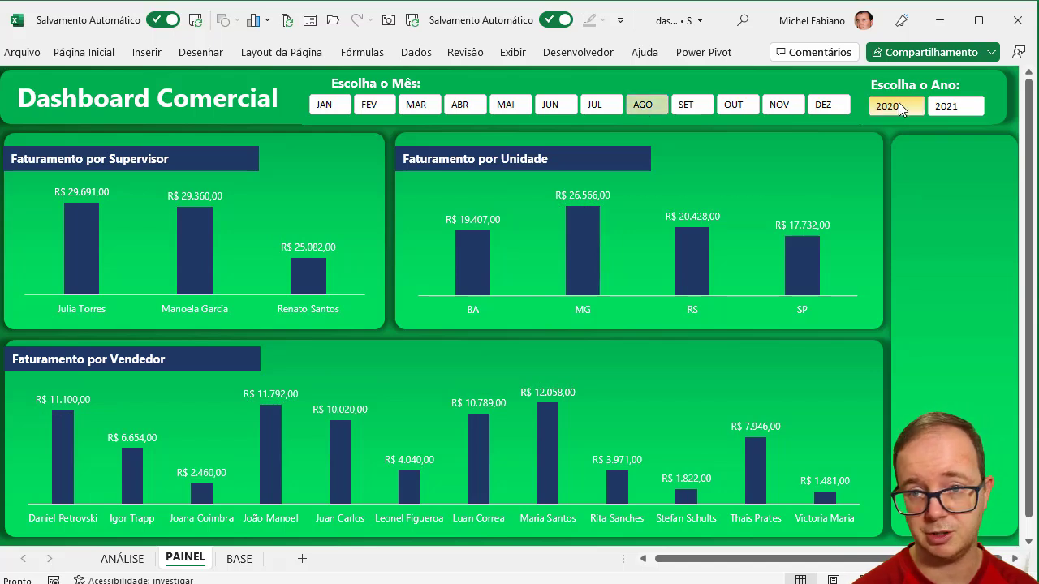
{"action": "left_click", "coordinate": [949, 107]}
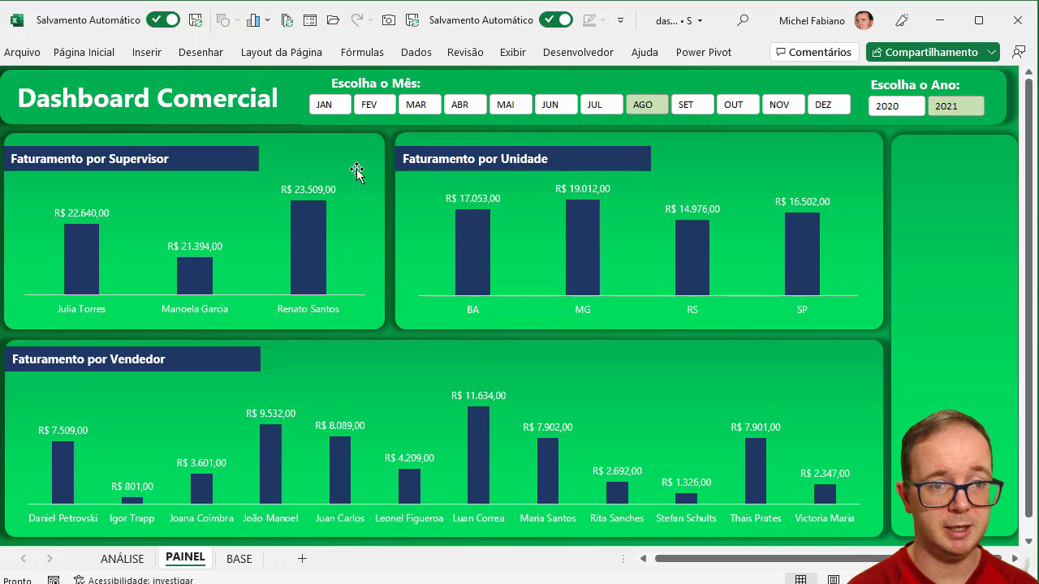
Make the header panel slightly taller and nudge it right to line up with the chart panels below
{"action": "left_click", "coordinate": [265, 118]}
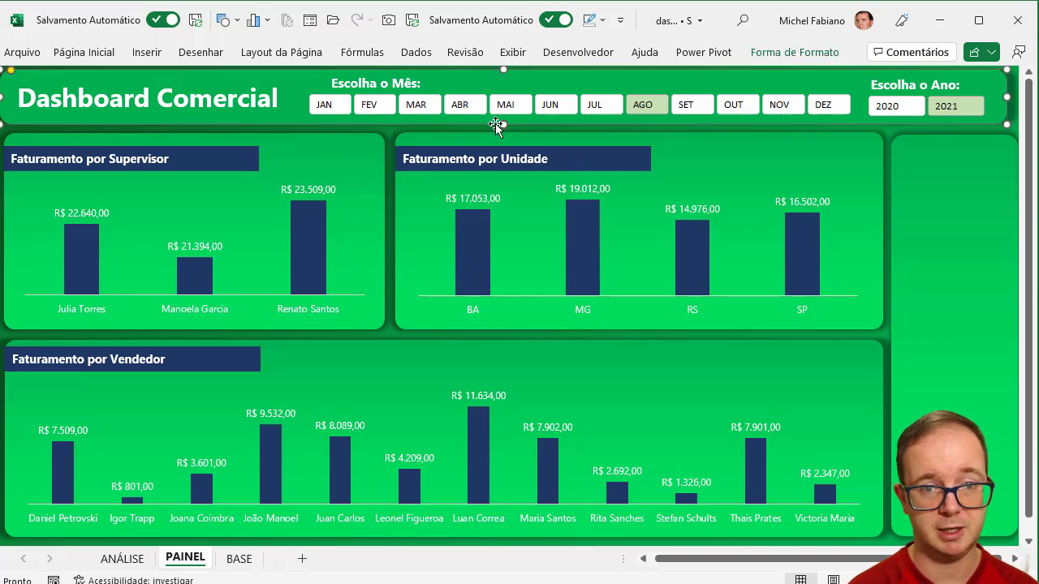
{"action": "left_click_drag", "start_coordinate": [503, 122], "coordinate": [501, 127]}
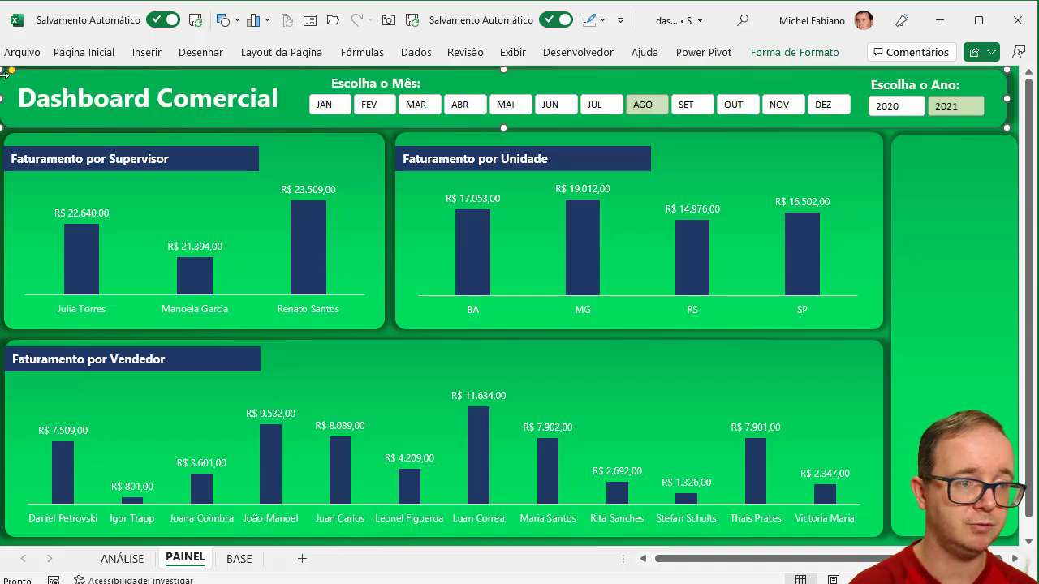
{"action": "key", "text": "Right"}
{"action": "key", "text": "Right"}
{"action": "key", "text": "Right"}
{"action": "key", "text": "Right"}
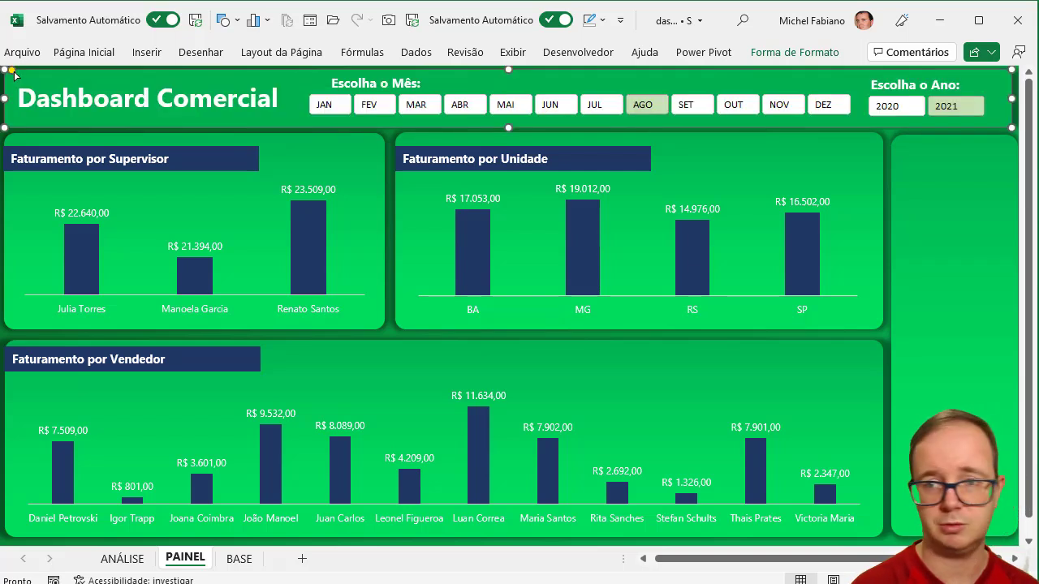
Align the empty side panel with the tops of the chart panels and narrow it to leave an even gap beside them
{"action": "right_click", "coordinate": [970, 265]}
{"action": "left_click", "coordinate": [972, 264]}
{"action": "left_click_drag", "start_coordinate": [969, 259], "coordinate": [970, 257]}
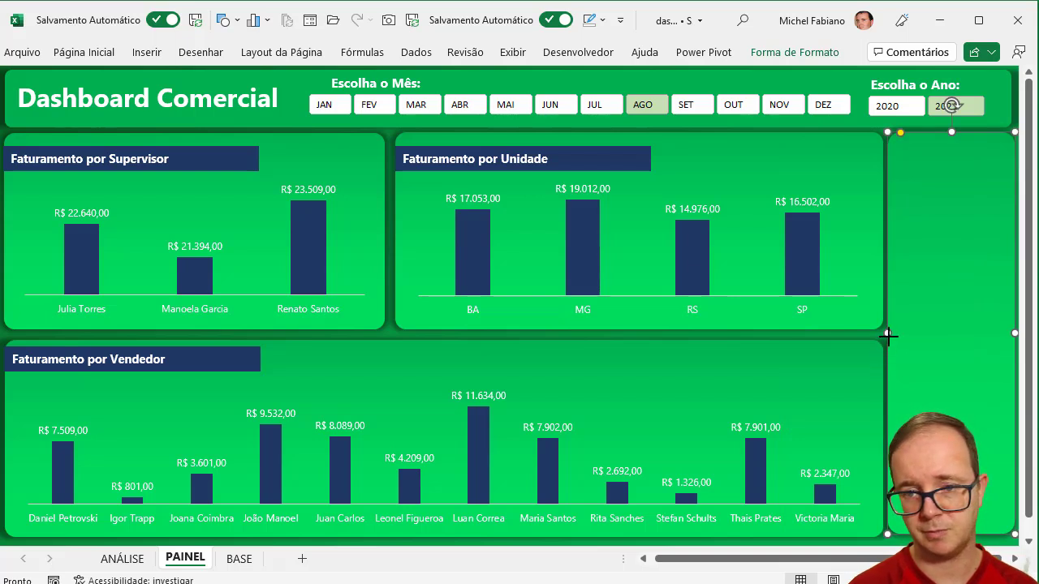
{"action": "left_click", "coordinate": [888, 337]}
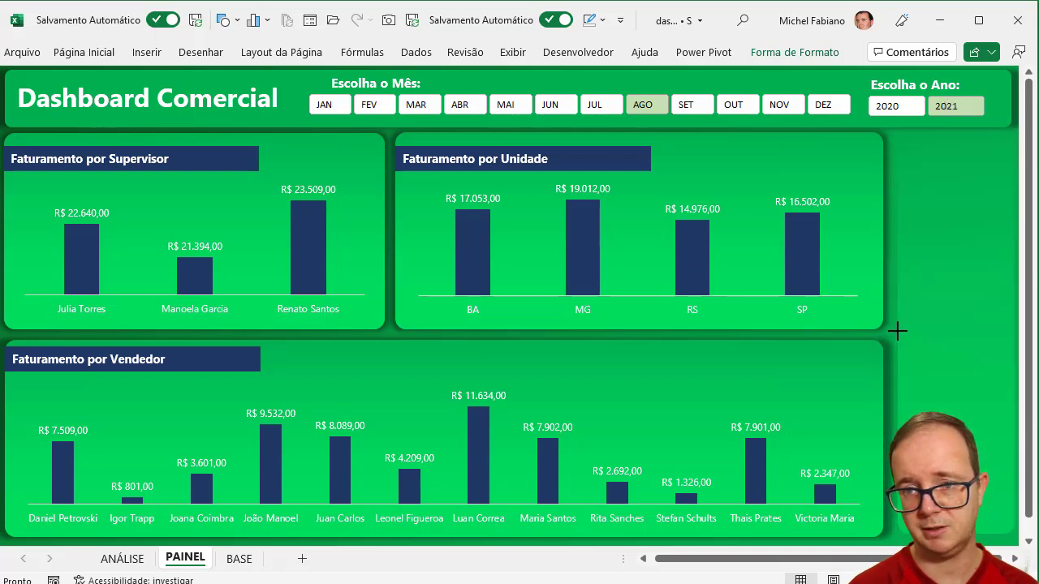
{"action": "left_click", "coordinate": [957, 333]}
{"action": "left_click_drag", "start_coordinate": [954, 330], "coordinate": [955, 331]}
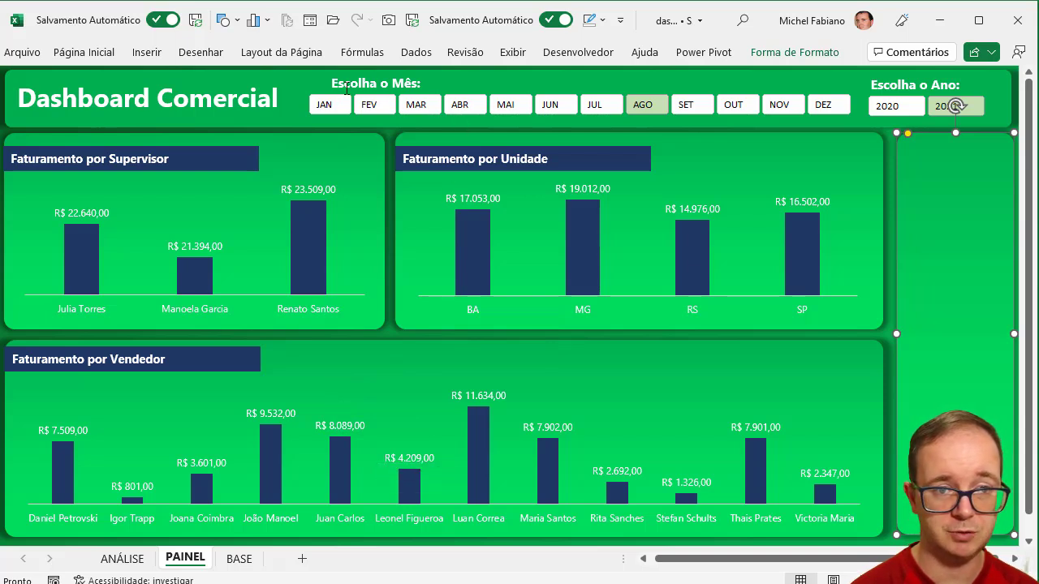
Test the month slicer by filtering the charts to FEV and finally to JAN
{"action": "left_click", "coordinate": [370, 105]}
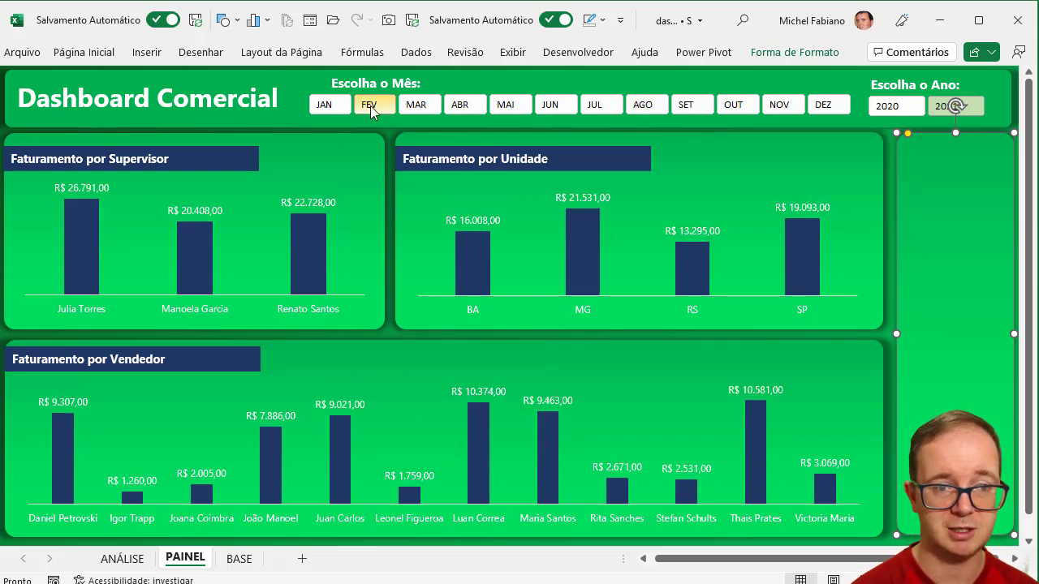
{"action": "left_click", "coordinate": [325, 108]}
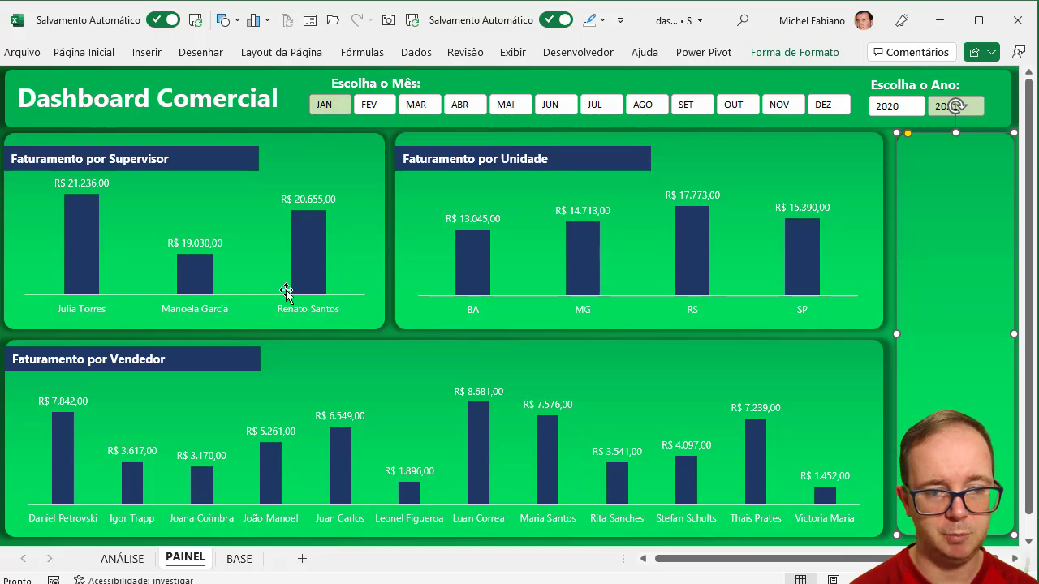
Widen the columns of the Faturamento por Vendedor chart by setting the series gap width to 50%
{"action": "left_click", "coordinate": [340, 469]}
{"action": "right_click", "coordinate": [341, 469]}
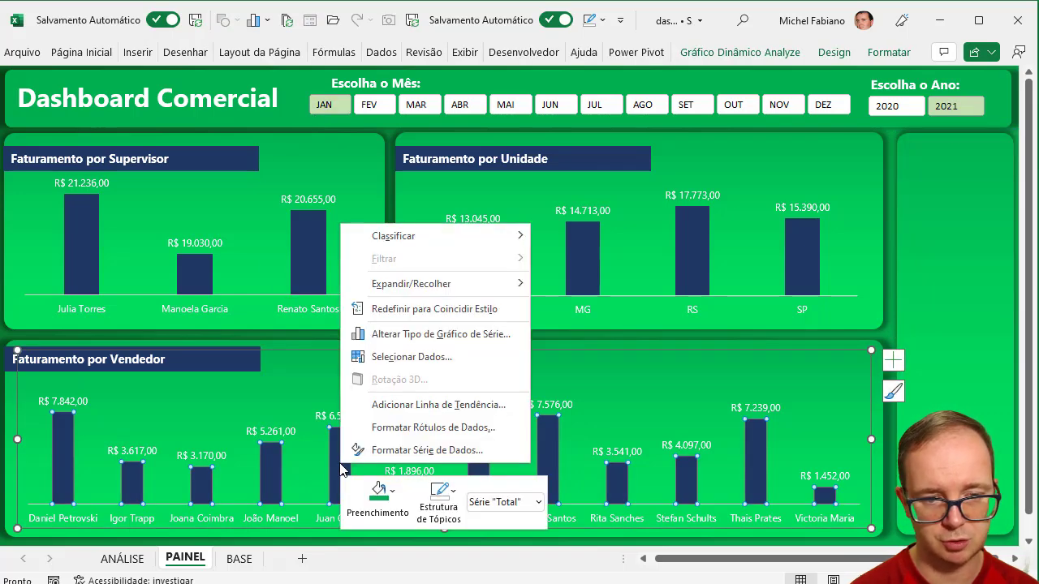
{"action": "left_click", "coordinate": [384, 449]}
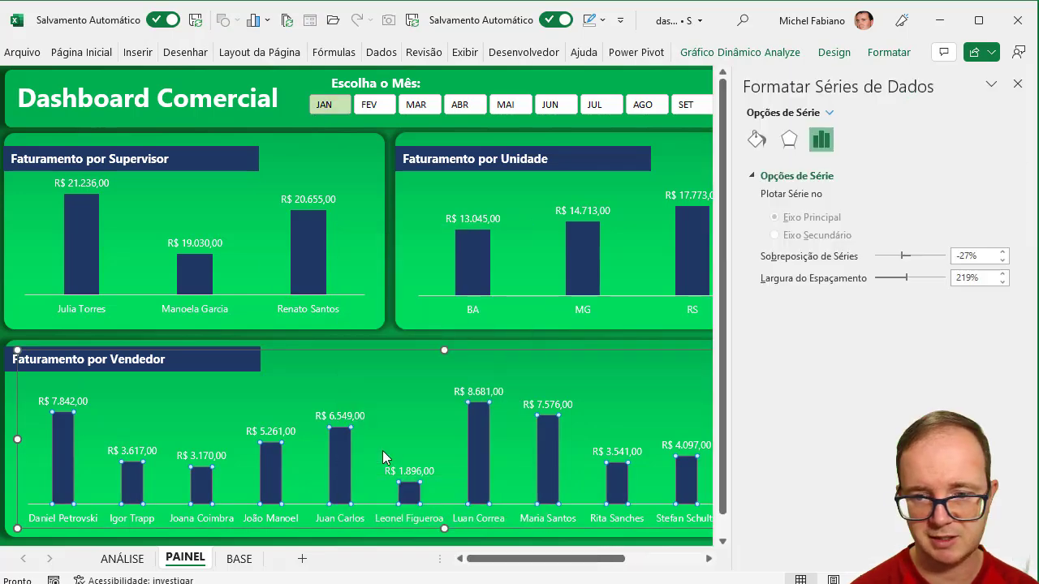
{"action": "left_click", "coordinate": [986, 277]}
{"action": "type", "text": "50"}
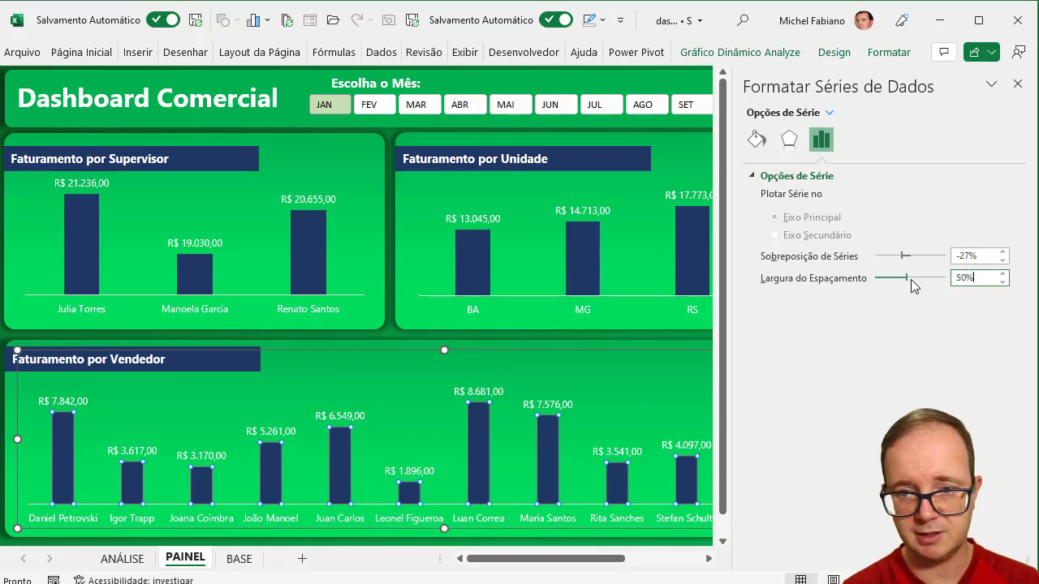
{"action": "key", "text": "Return"}
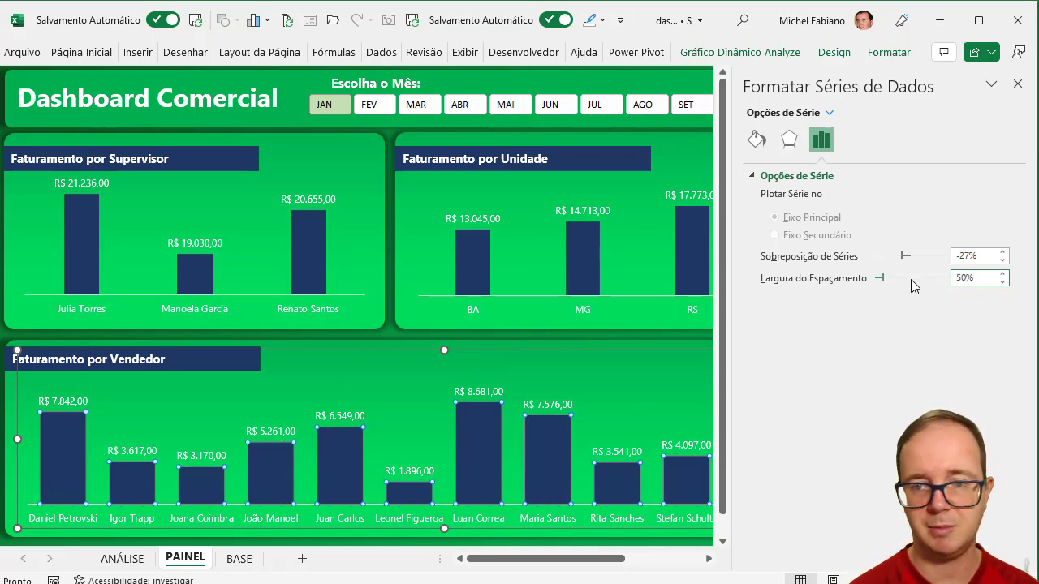
{"action": "left_click", "coordinate": [1017, 85]}
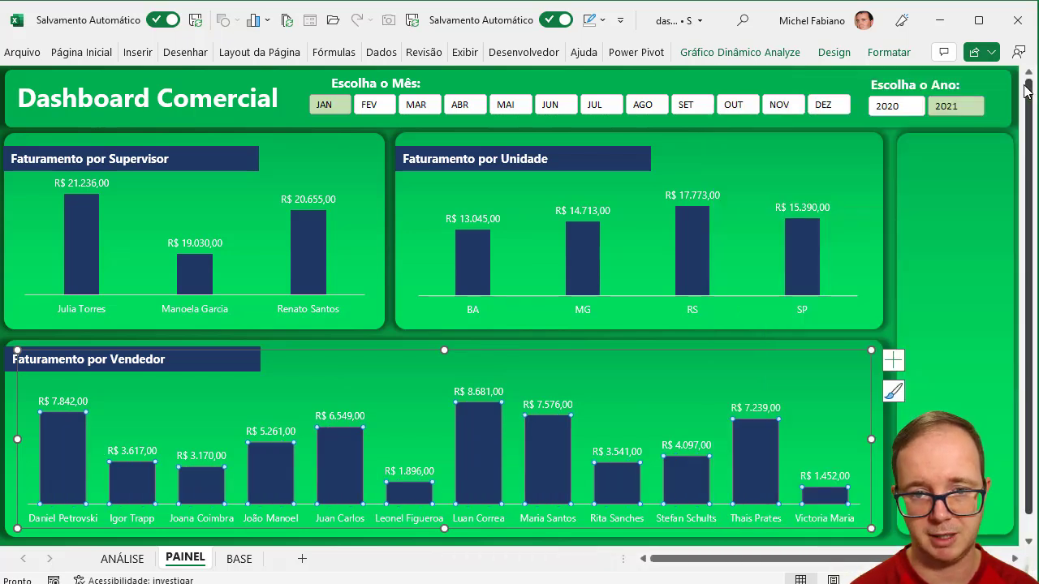
Set the series gap width of the Faturamento por Unidade chart to 100%
{"action": "left_click", "coordinate": [686, 244]}
{"action": "right_click", "coordinate": [686, 244]}
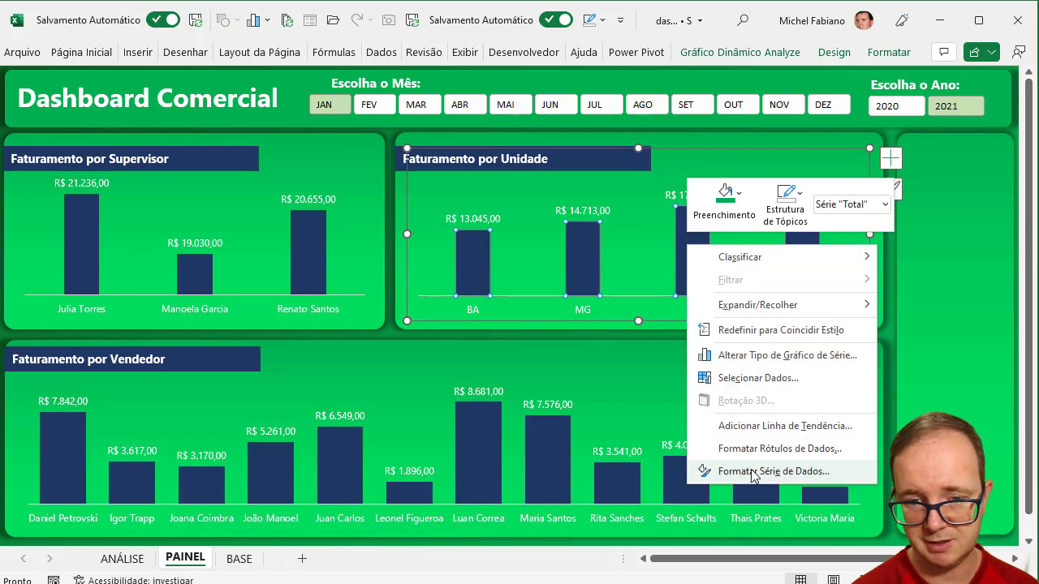
{"action": "left_click", "coordinate": [705, 471]}
{"action": "left_click_drag", "start_coordinate": [990, 277], "coordinate": [936, 281]}
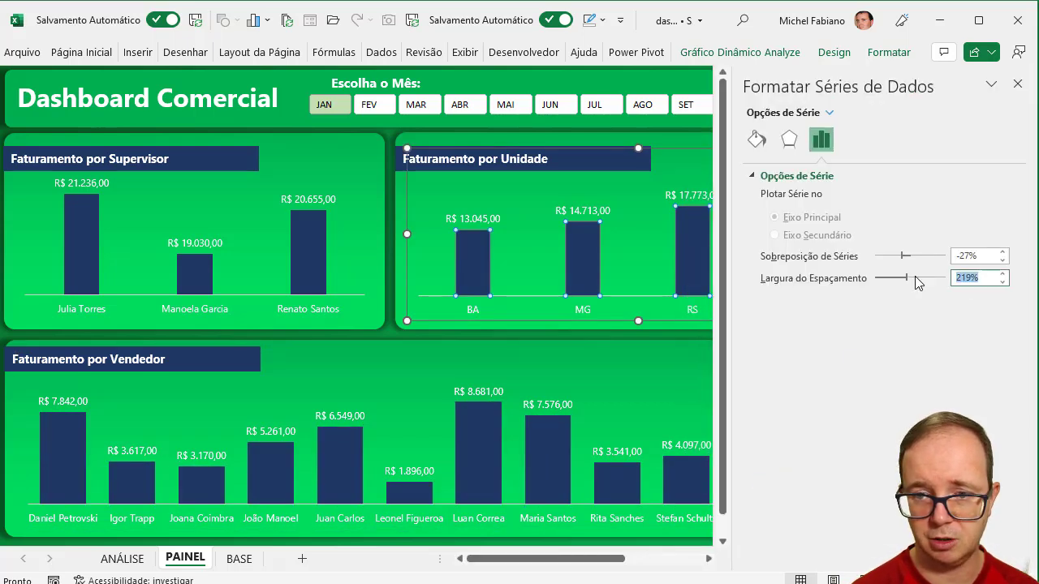
{"action": "type", "text": "100"}
{"action": "key", "text": "Return"}
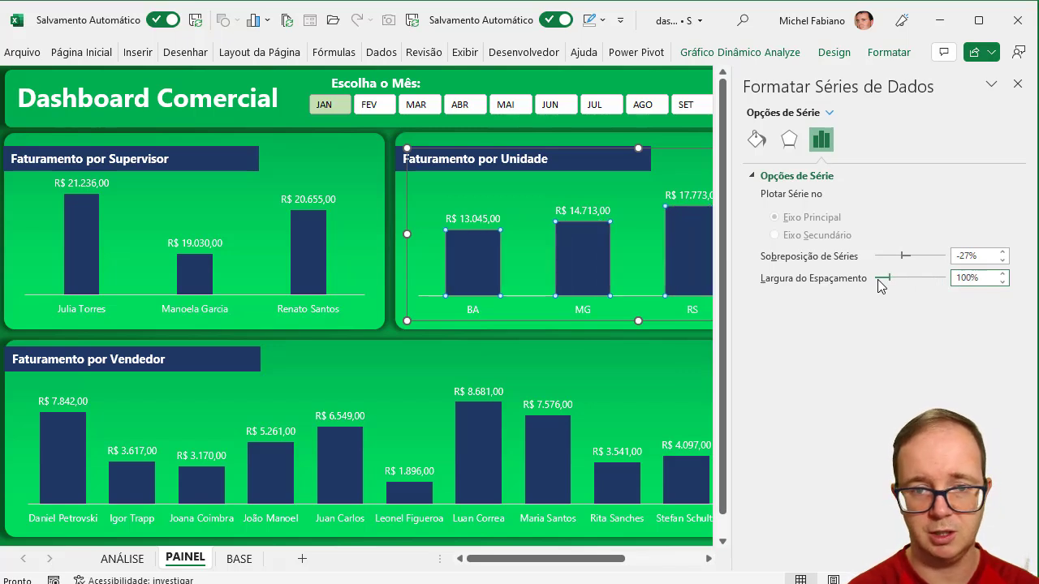
{"action": "left_click", "coordinate": [1017, 84]}
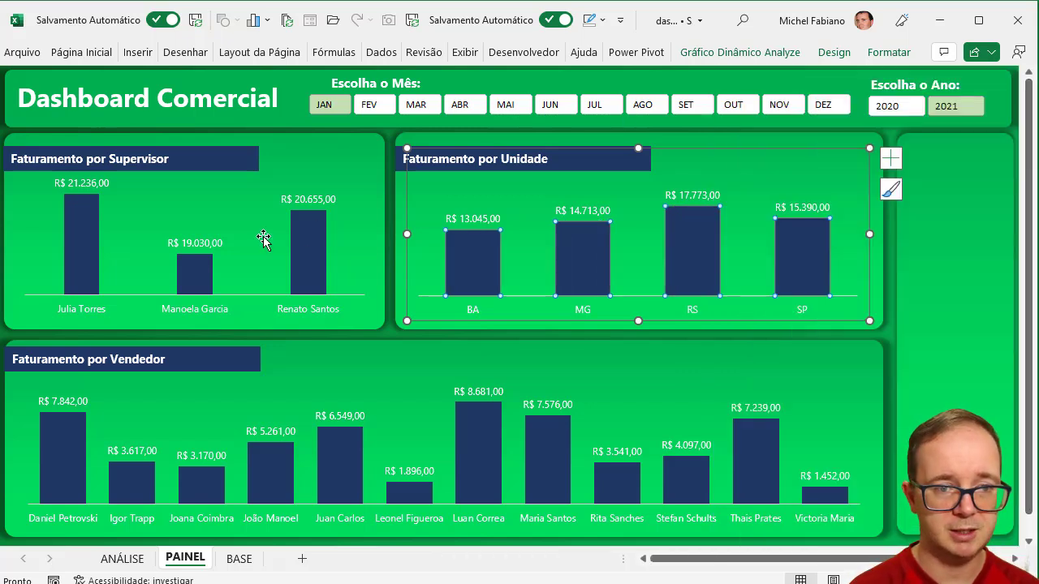
Set the series gap width of the Faturamento por Supervisor chart to 100%
{"action": "right_click", "coordinate": [313, 252]}
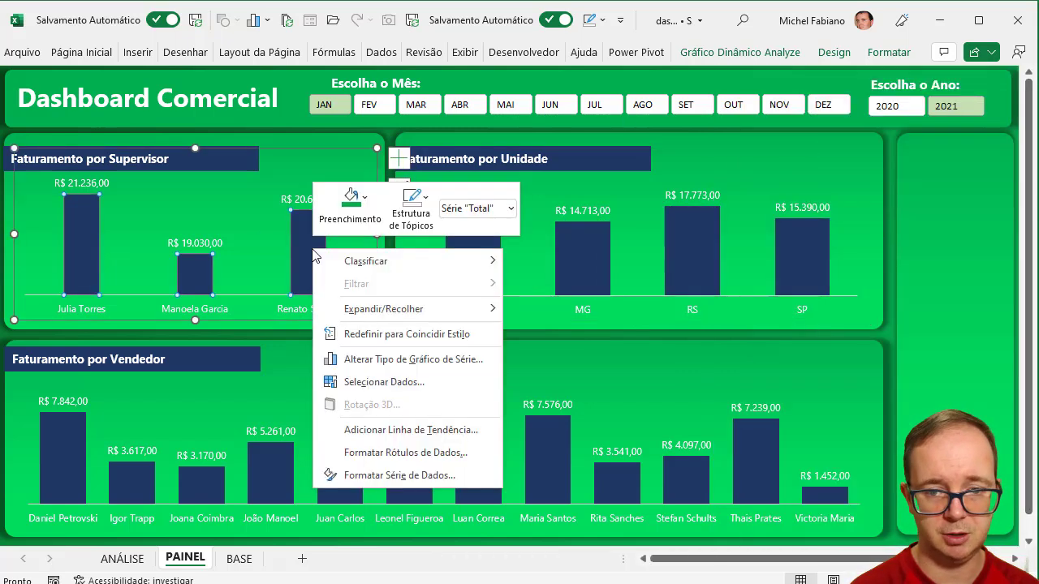
{"action": "left_click", "coordinate": [426, 475]}
{"action": "left_click_drag", "start_coordinate": [978, 278], "coordinate": [865, 274]}
{"action": "type", "text": "100"}
{"action": "key", "text": "Return"}
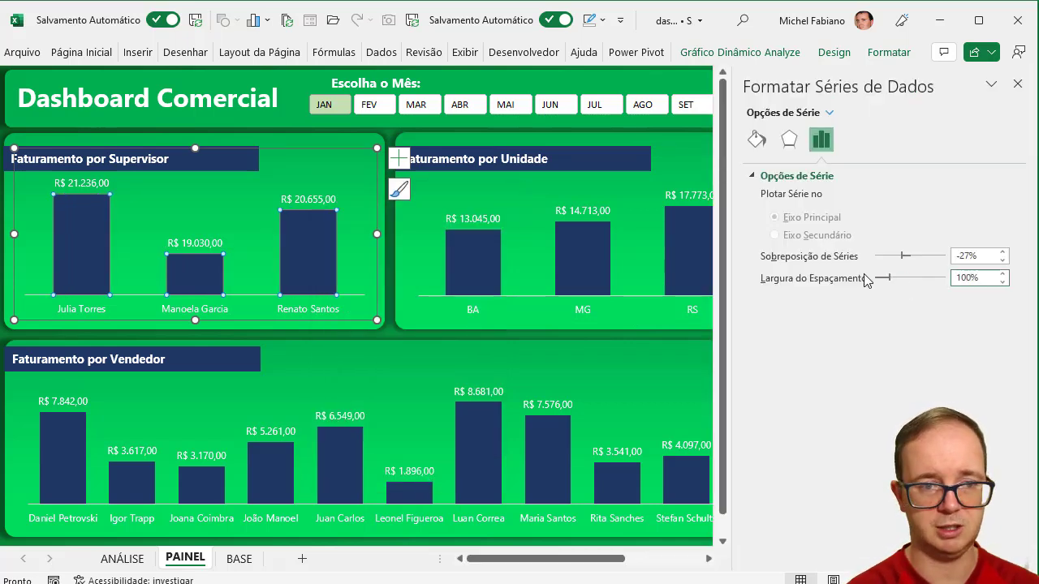
{"action": "left_click", "coordinate": [1017, 84]}
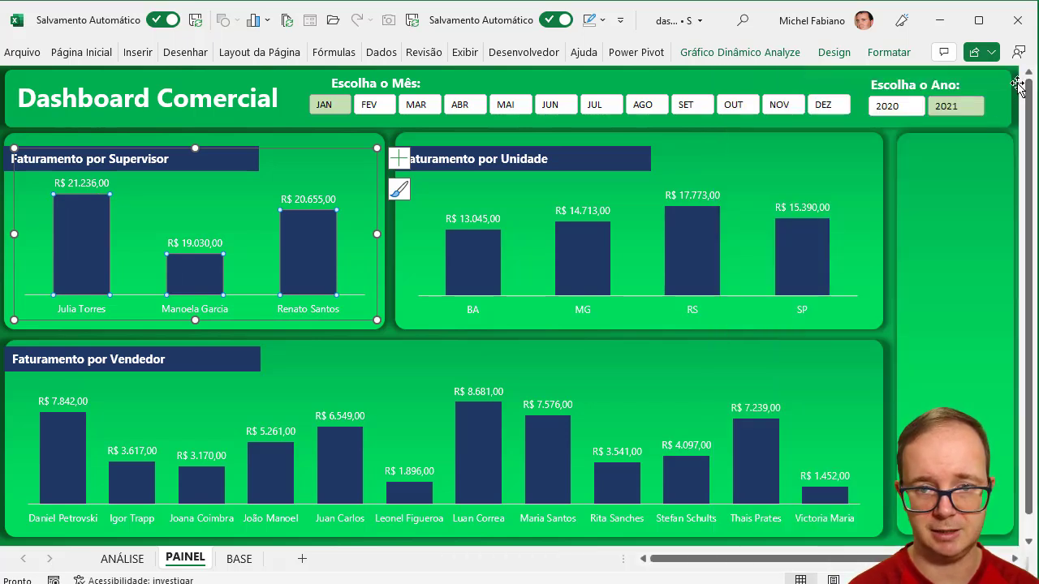
Fill the data labels of the Faturamento por Unidade chart with the dark blue theme color and collapse the ribbon
{"action": "left_click", "coordinate": [821, 207]}
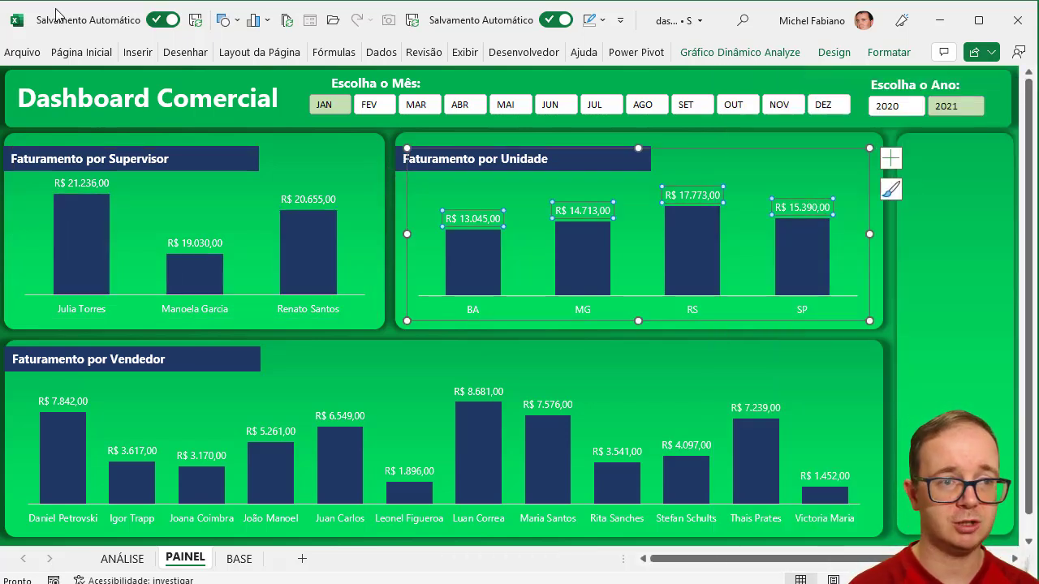
{"action": "left_click", "coordinate": [81, 52]}
{"action": "left_click", "coordinate": [303, 111]}
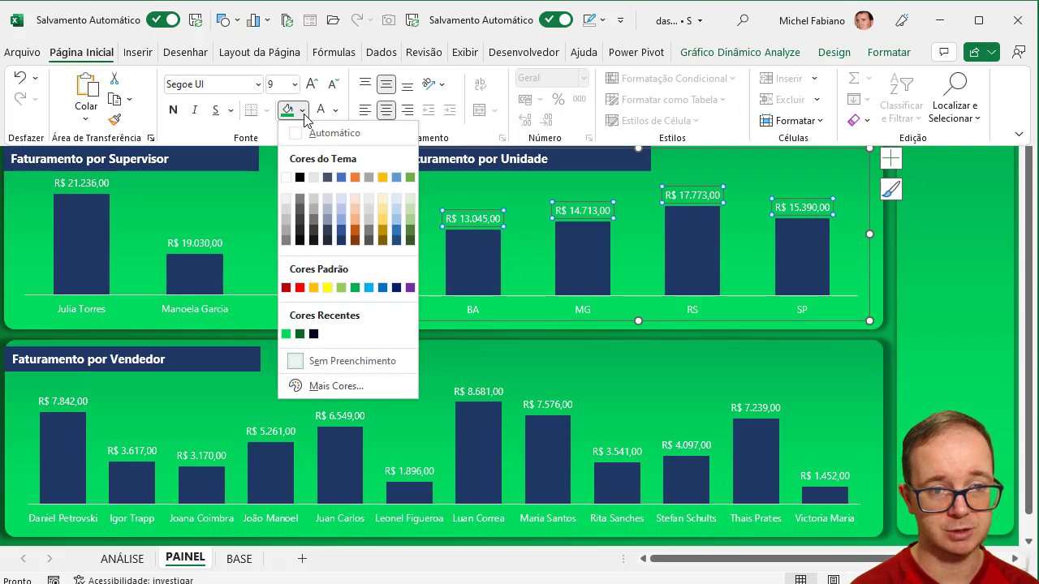
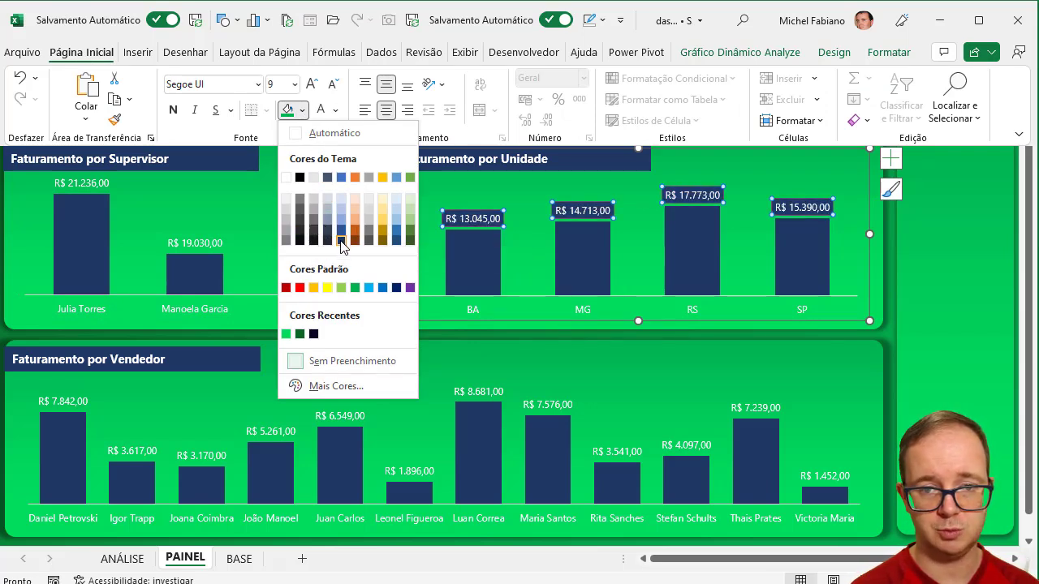
{"action": "left_click", "coordinate": [340, 242]}
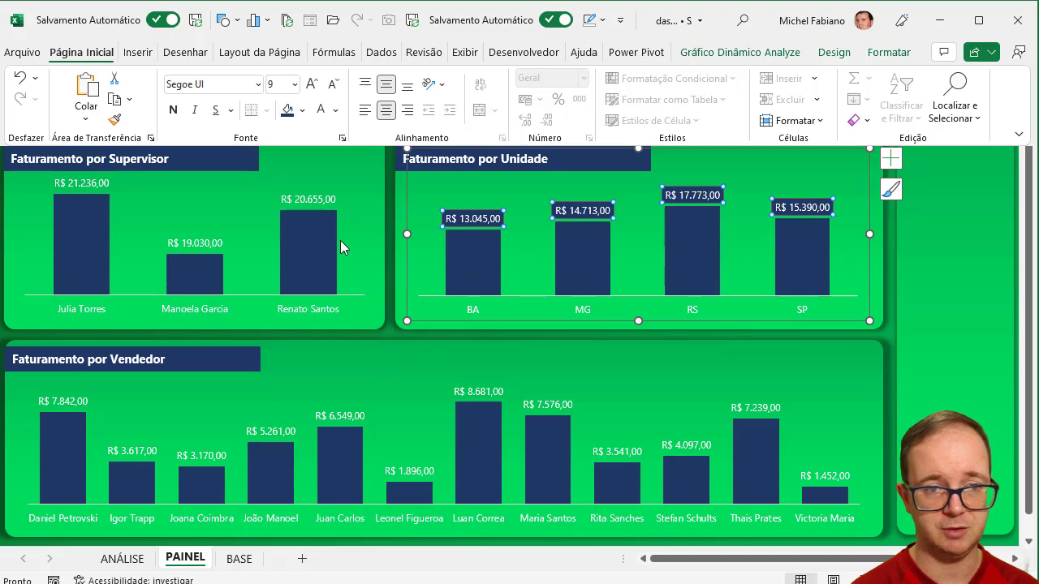
{"action": "key", "text": "ctrl+F1"}
Apply the same dark blue fill to the data labels of the Faturamento por Supervisor chart
{"action": "left_click", "coordinate": [325, 200]}
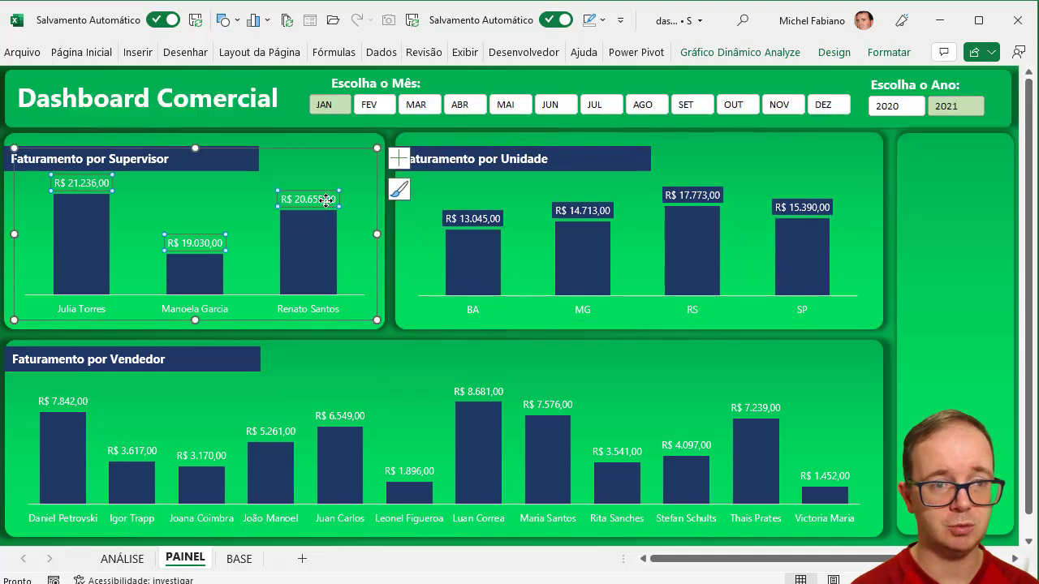
{"action": "left_click", "coordinate": [70, 52]}
{"action": "left_click", "coordinate": [289, 112]}
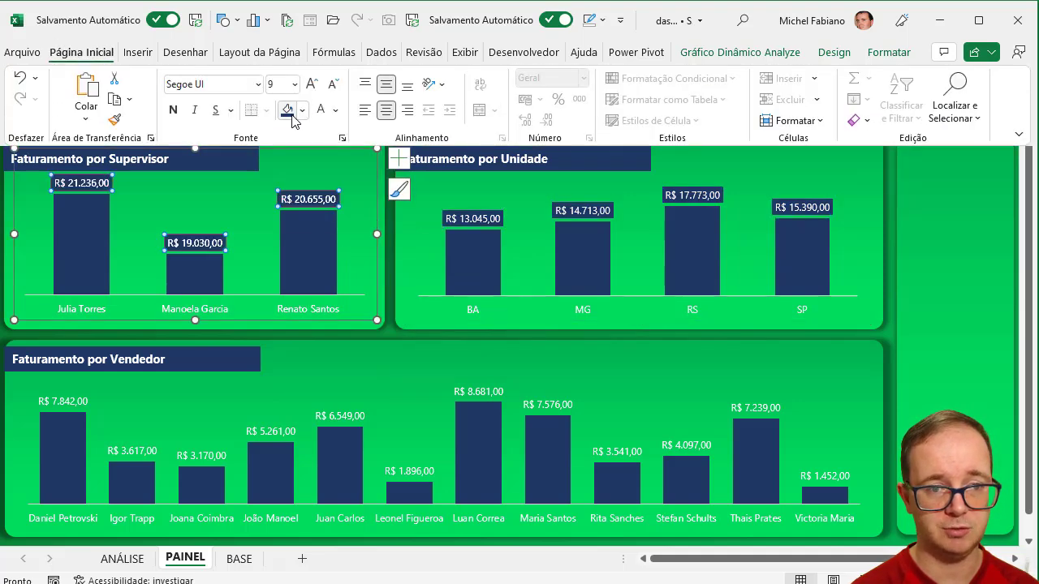
Apply the same dark blue fill to the data labels of the Faturamento por Vendedor chart
{"action": "left_click", "coordinate": [361, 414]}
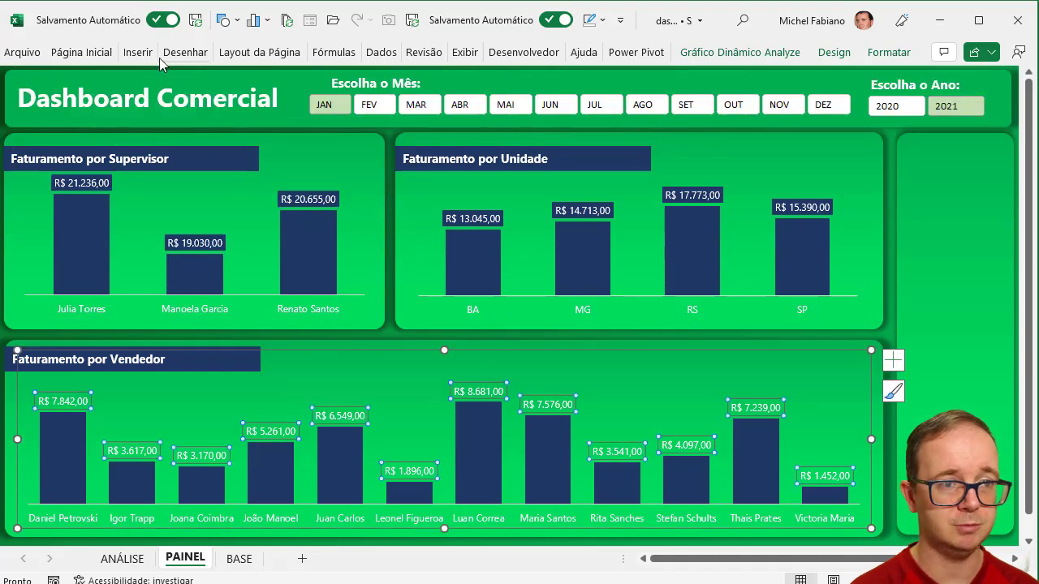
{"action": "left_click", "coordinate": [81, 52]}
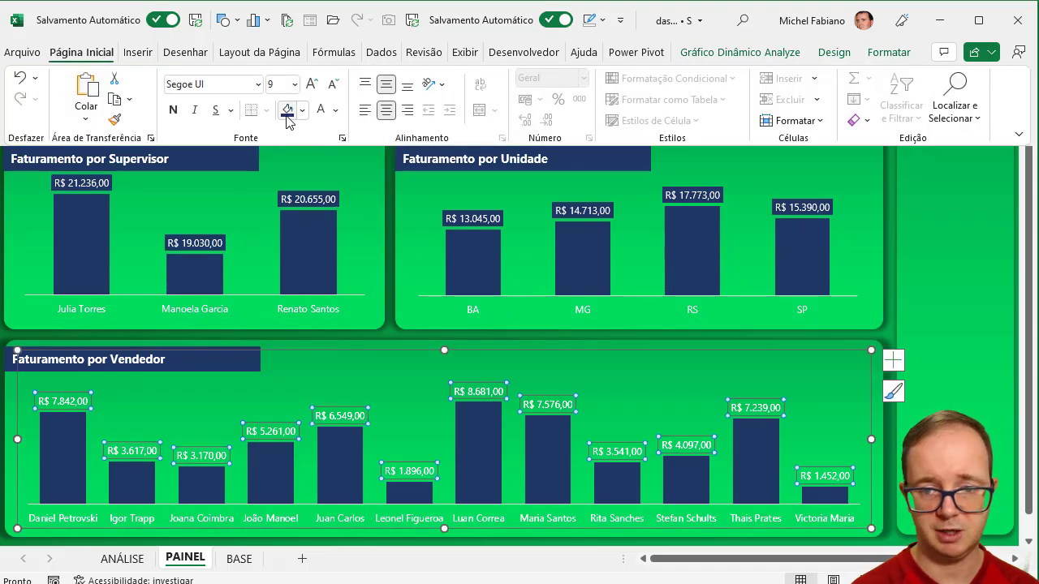
{"action": "left_click", "coordinate": [287, 112]}
{"action": "left_click", "coordinate": [775, 341]}
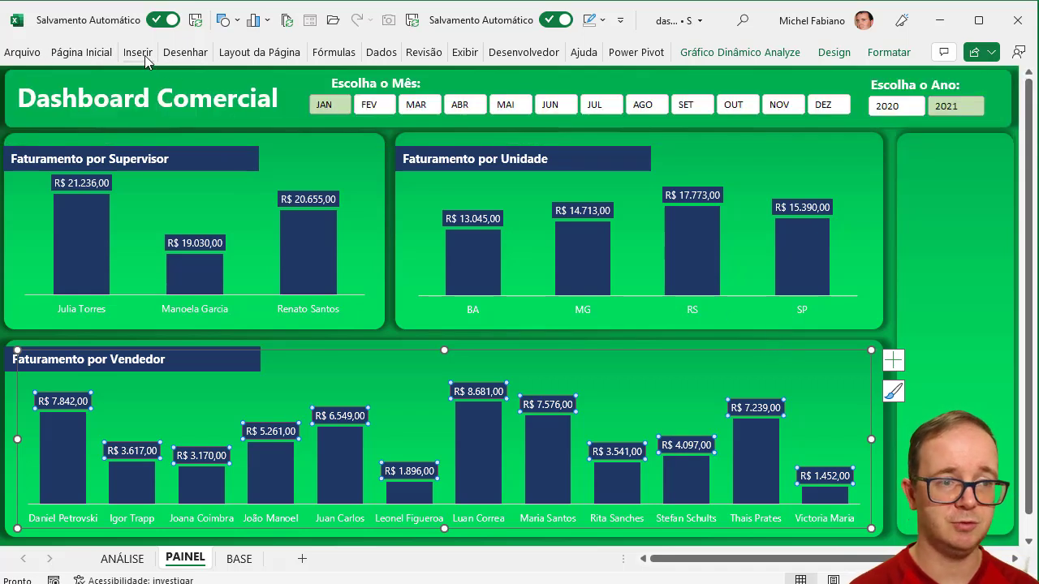
Search the icon library for "gráfico" and "faturamento", and insert the solid house icon with the percent sign
{"action": "left_click", "coordinate": [138, 52]}
{"action": "left_click", "coordinate": [219, 106]}
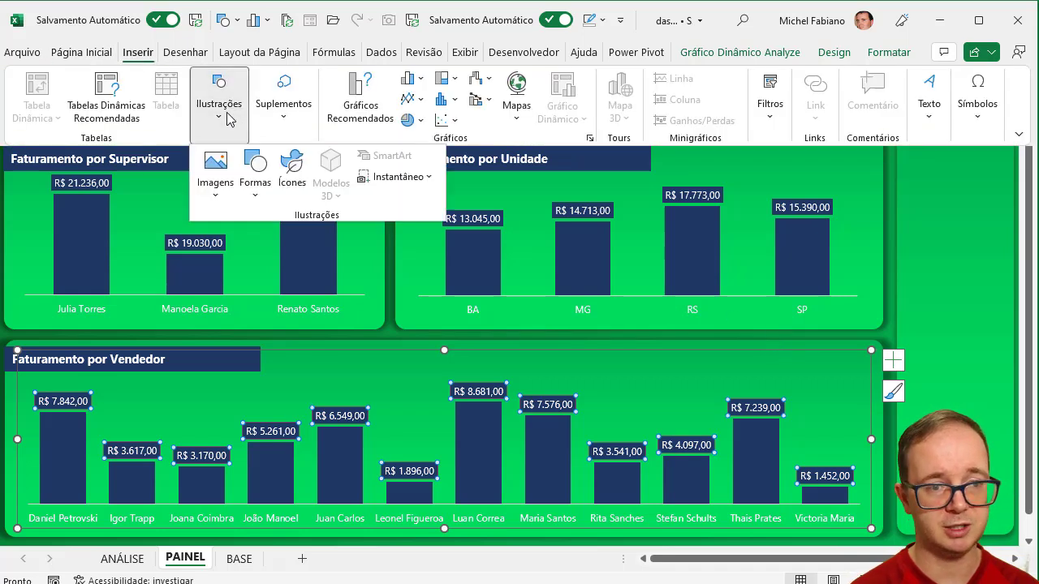
{"action": "left_click", "coordinate": [255, 191]}
{"action": "left_click", "coordinate": [297, 187]}
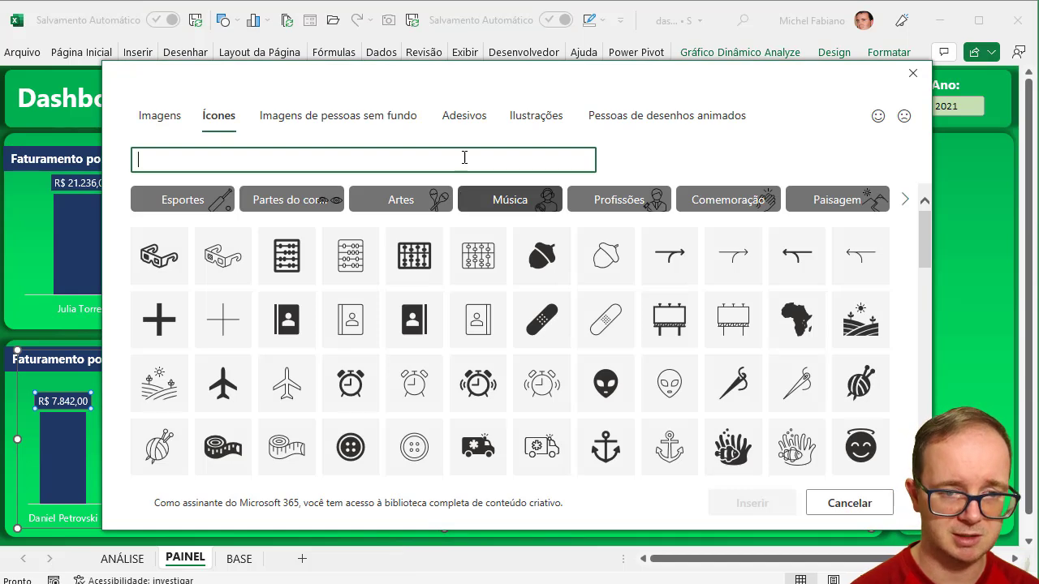
{"action": "type", "text": "gráfico"}
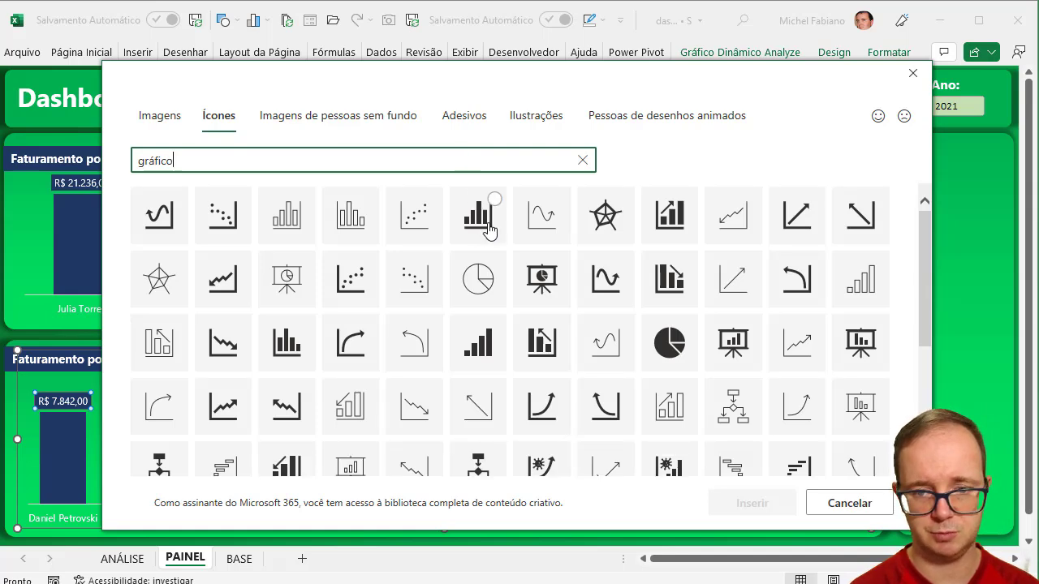
{"action": "double_click", "coordinate": [212, 158]}
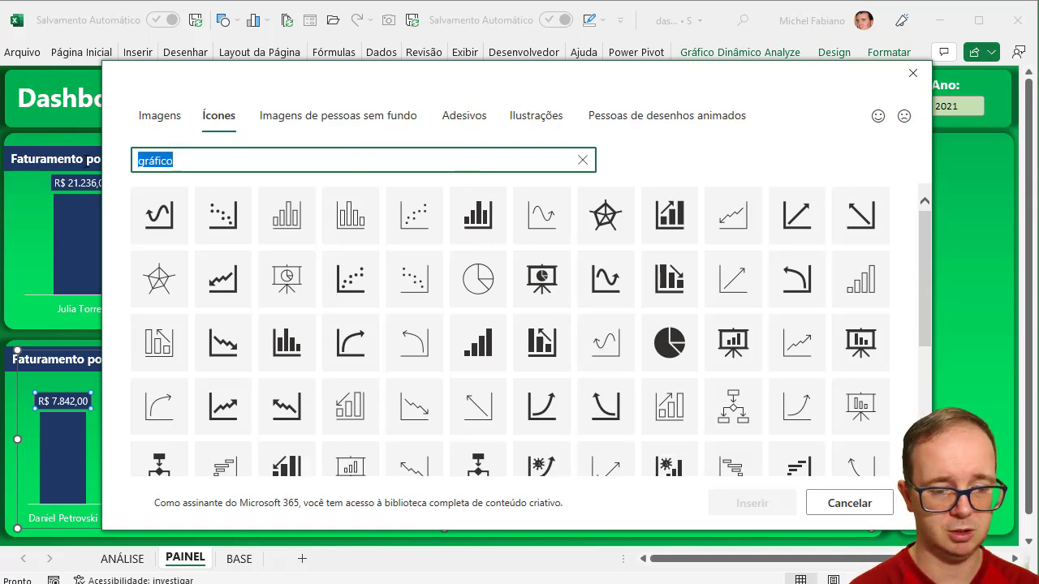
{"action": "type", "text": "faturamento"}
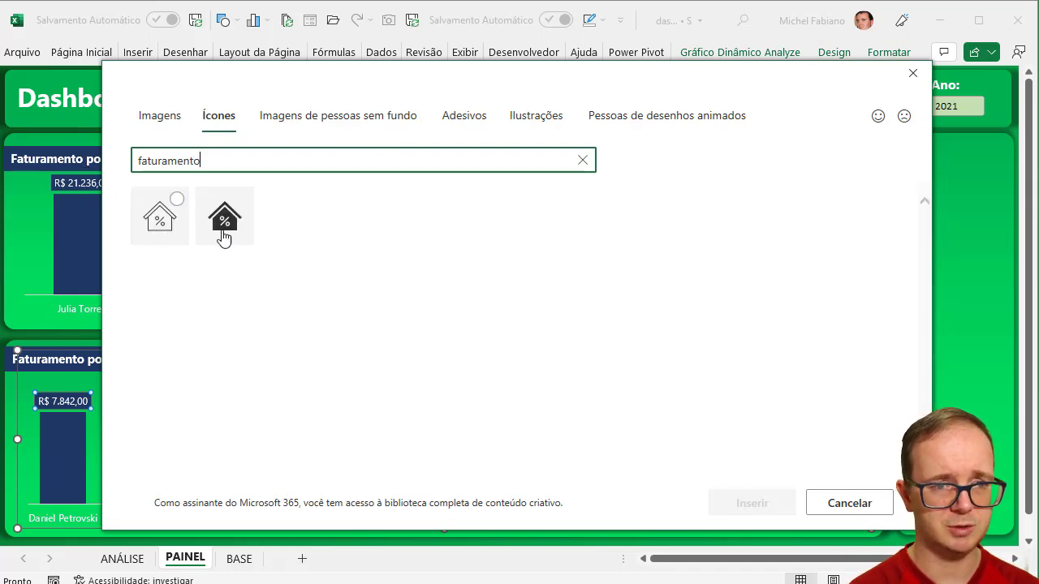
{"action": "left_click", "coordinate": [225, 228]}
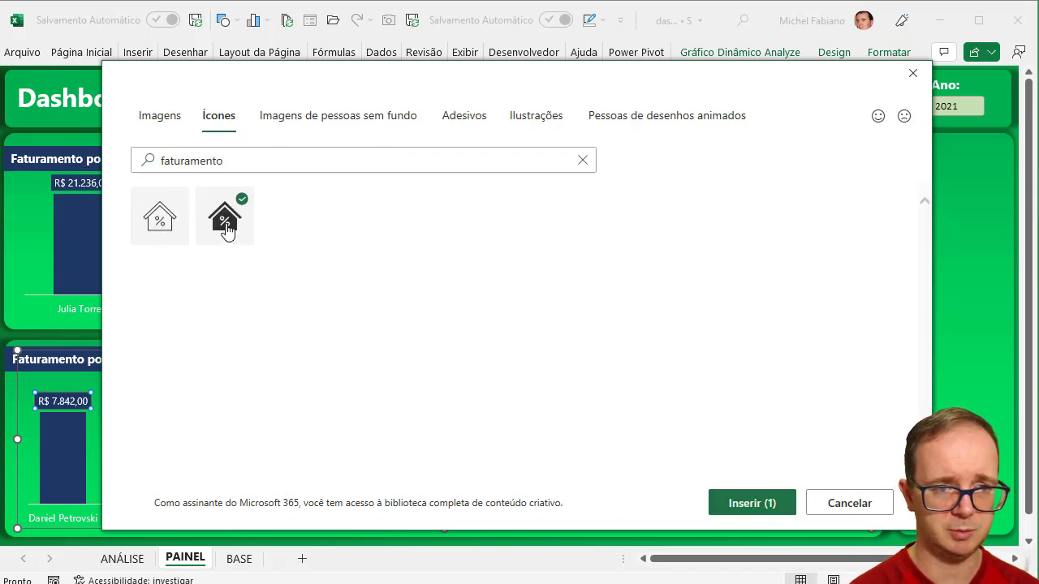
{"action": "left_click", "coordinate": [767, 508]}
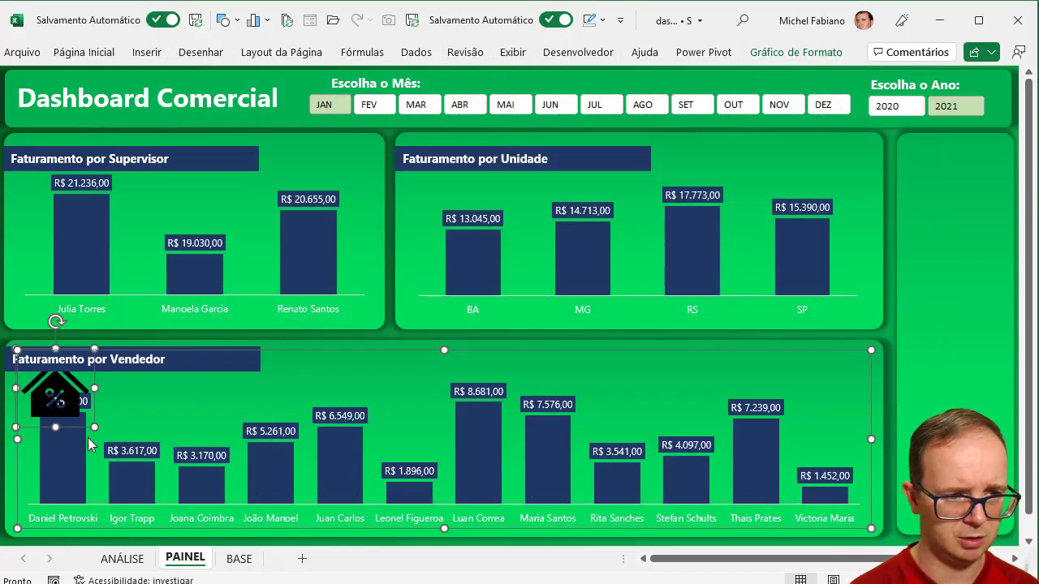
{"action": "left_click_drag", "start_coordinate": [93, 428], "coordinate": [48, 367]}
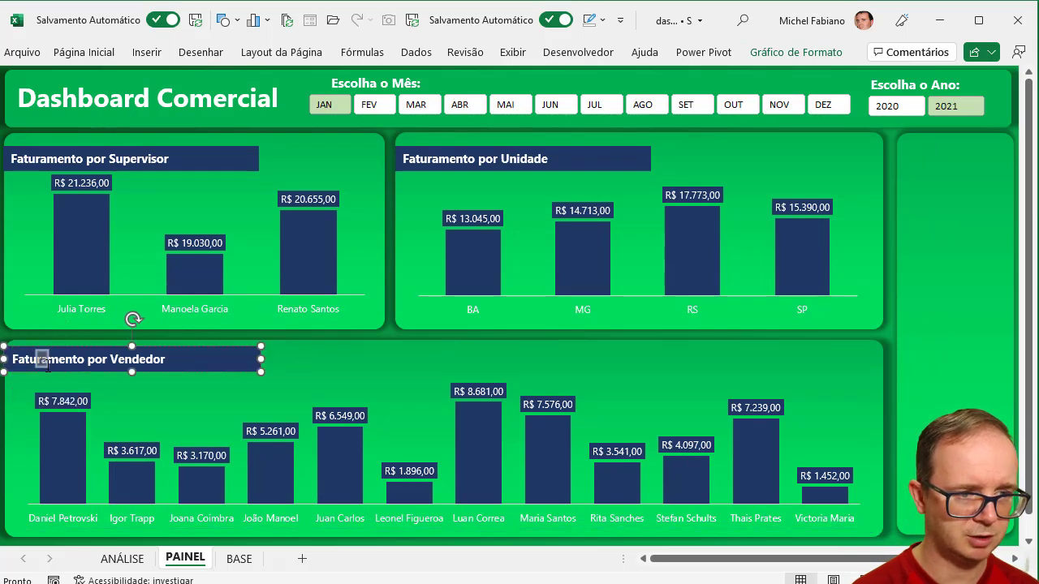
{"action": "key", "text": "ctrl+z"}
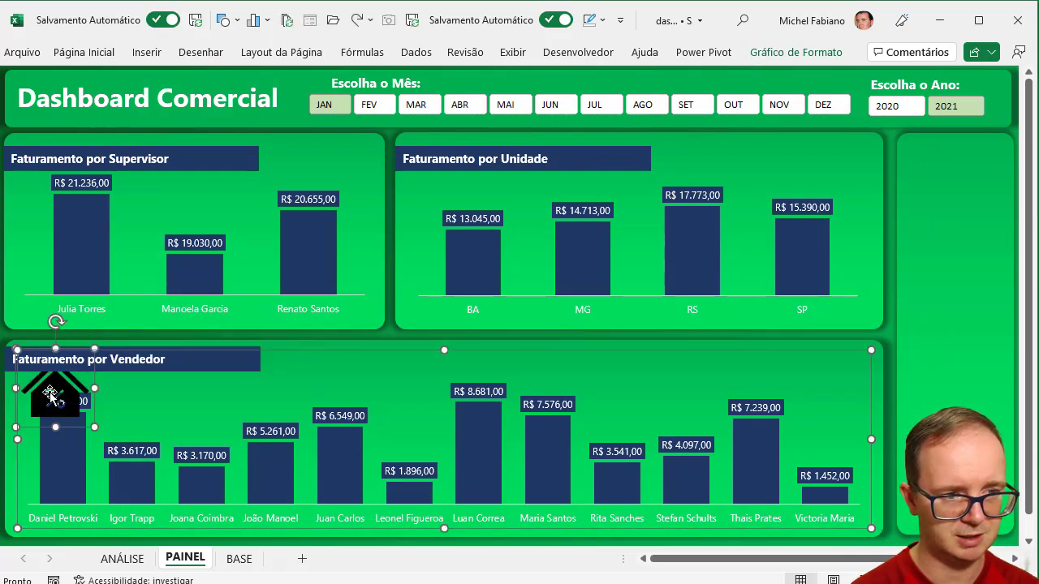
{"action": "left_click_drag", "start_coordinate": [51, 395], "coordinate": [160, 397]}
{"action": "left_click_drag", "start_coordinate": [160, 374], "coordinate": [178, 412]}
Cut the house icon out of the Faturamento por Vendedor chart and paste it into the empty cells beside the dashboard
{"action": "key", "text": "Delete"}
{"action": "left_click", "coordinate": [893, 361]}
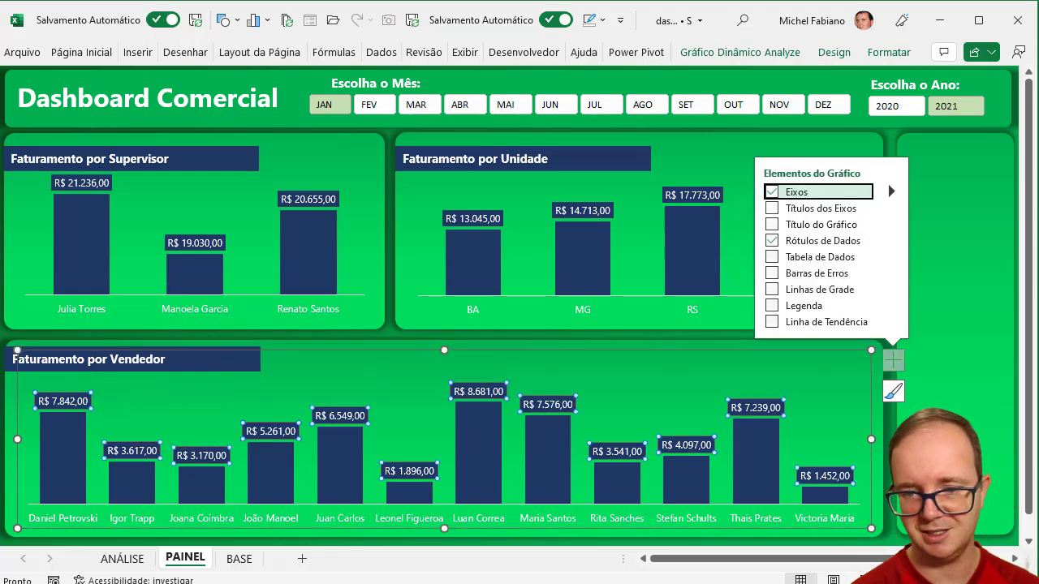
{"action": "scroll", "coordinate": [918, 120], "scroll_direction": "down", "scroll_amount": 3}
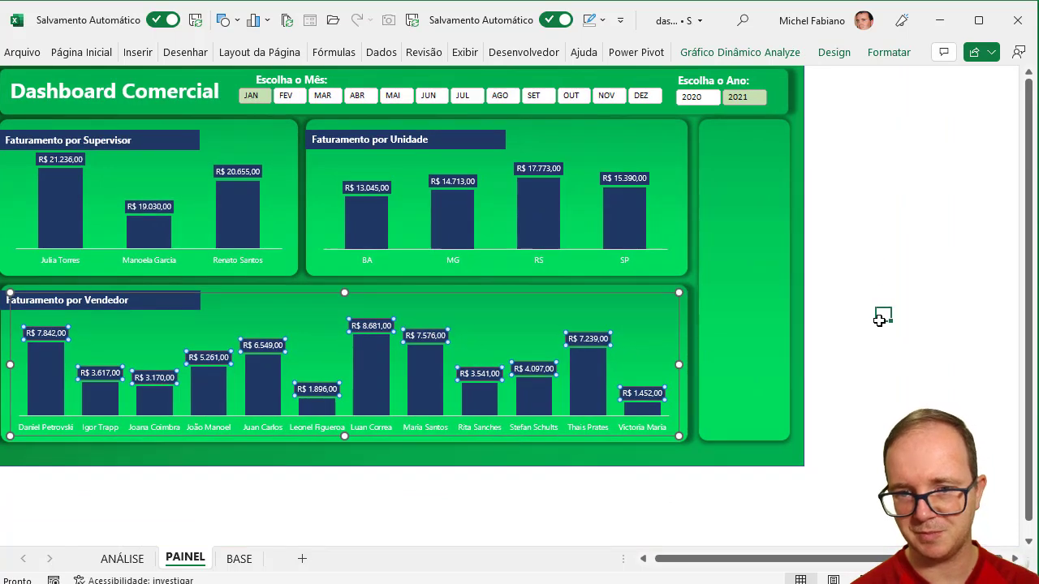
{"action": "left_click", "coordinate": [884, 329]}
{"action": "key", "text": "ctrl+v"}
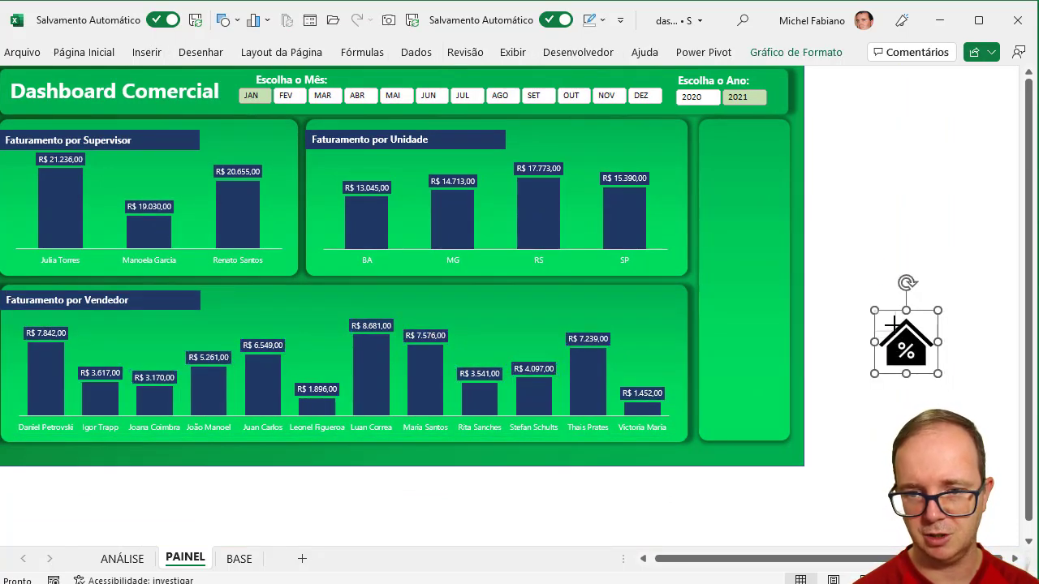
Shrink the house icon to about 0.73 cm, place it at the start of the Faturamento por Unidade title bar and indent the title text
{"action": "left_click_drag", "start_coordinate": [893, 322], "coordinate": [79, 188]}
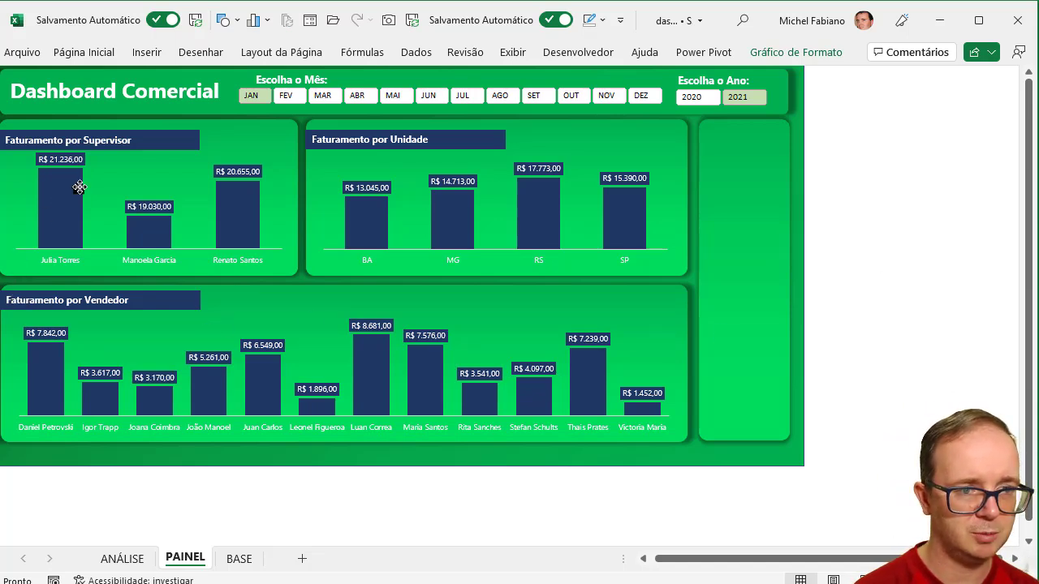
{"action": "left_click_drag", "start_coordinate": [263, 118], "coordinate": [324, 138]}
{"action": "left_click", "coordinate": [365, 140]}
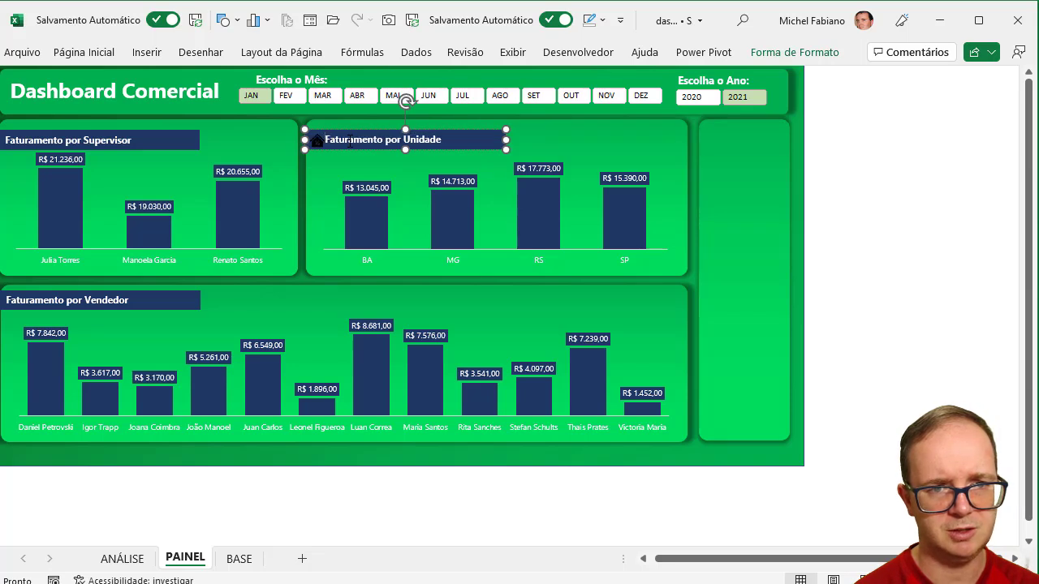
Fill the house icon on the Faturamento por Unidade title bar with white and deselect it
{"action": "left_click", "coordinate": [318, 142]}
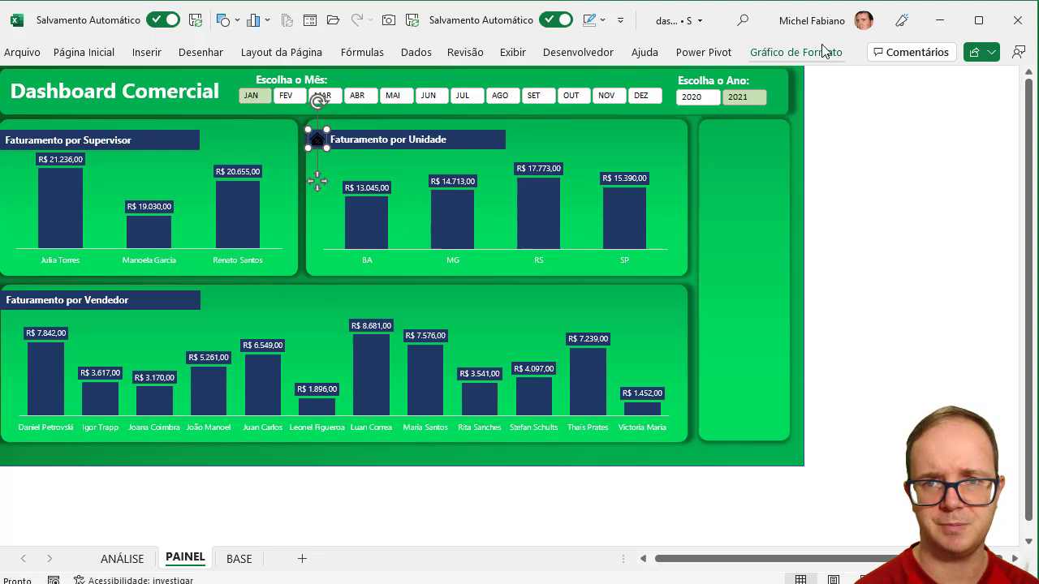
{"action": "left_click", "coordinate": [796, 52]}
{"action": "left_click", "coordinate": [378, 79]}
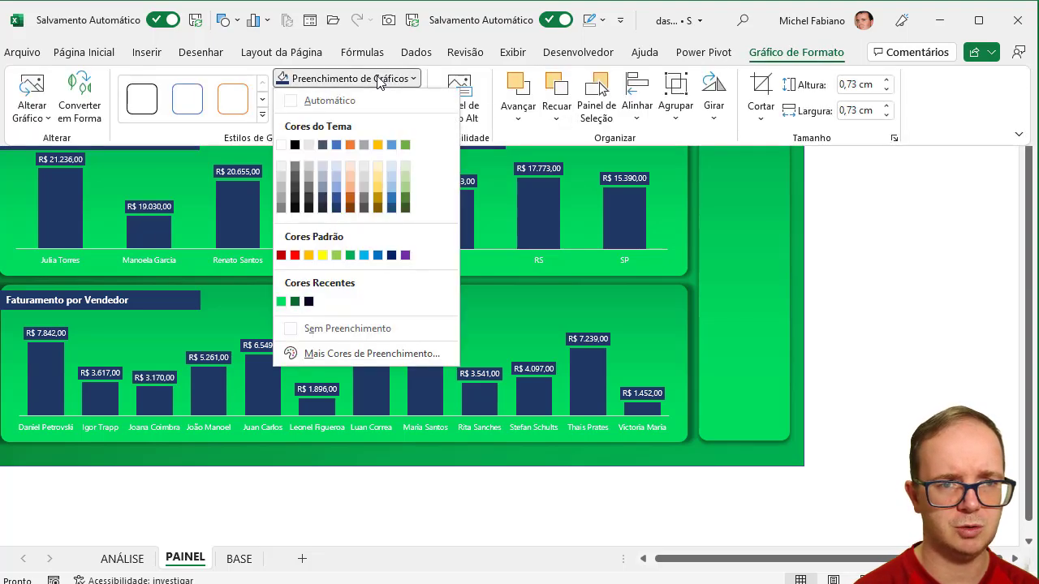
{"action": "left_click", "coordinate": [282, 144]}
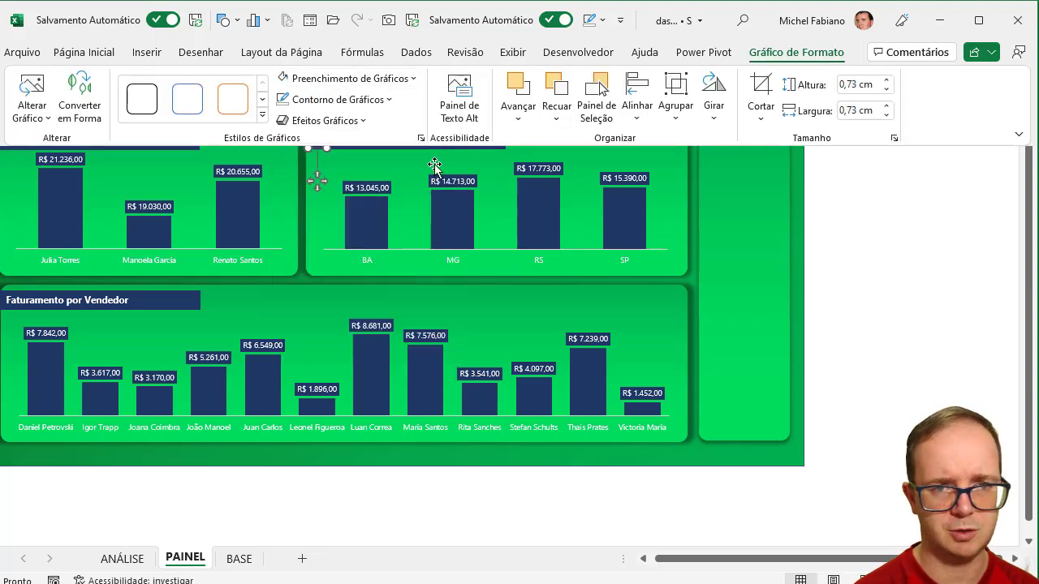
{"action": "left_click", "coordinate": [862, 225]}
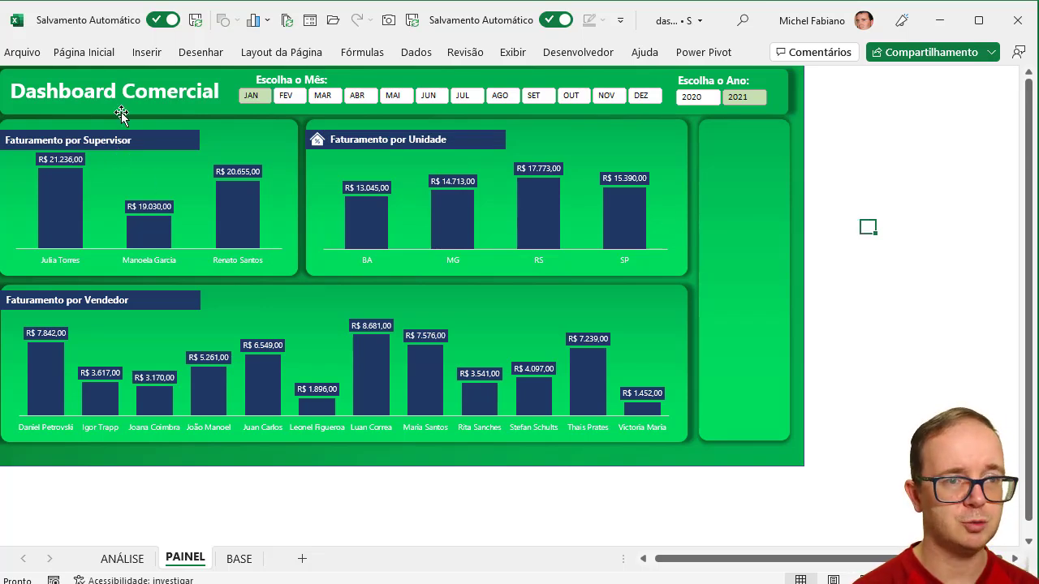
Search the icon library for "chefe", "cordenado" and "pessoas", and insert the solid icon of a man in suit and tie
{"action": "left_click", "coordinate": [146, 53]}
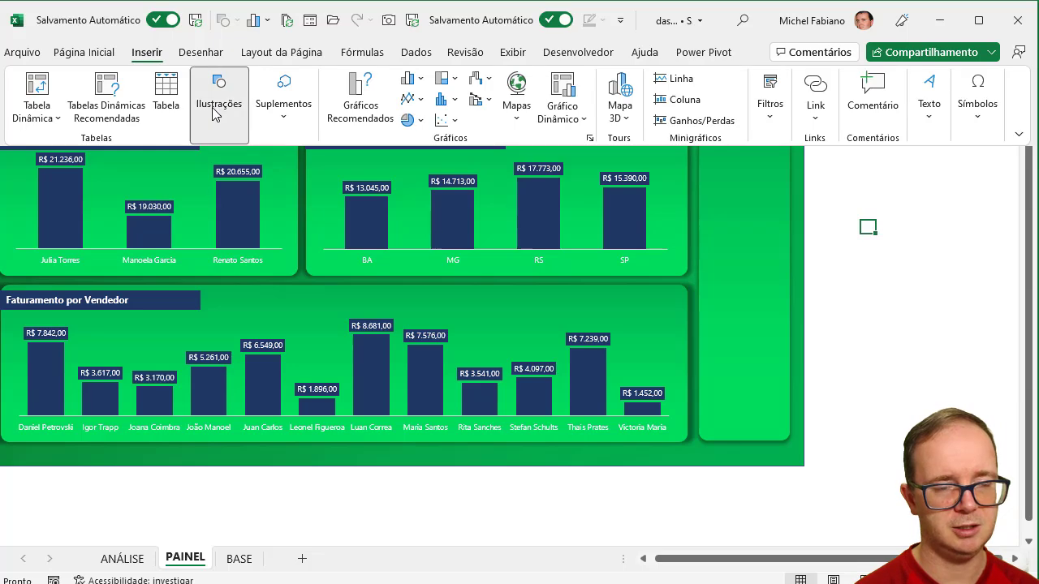
{"action": "left_click", "coordinate": [218, 105]}
{"action": "left_click", "coordinate": [289, 180]}
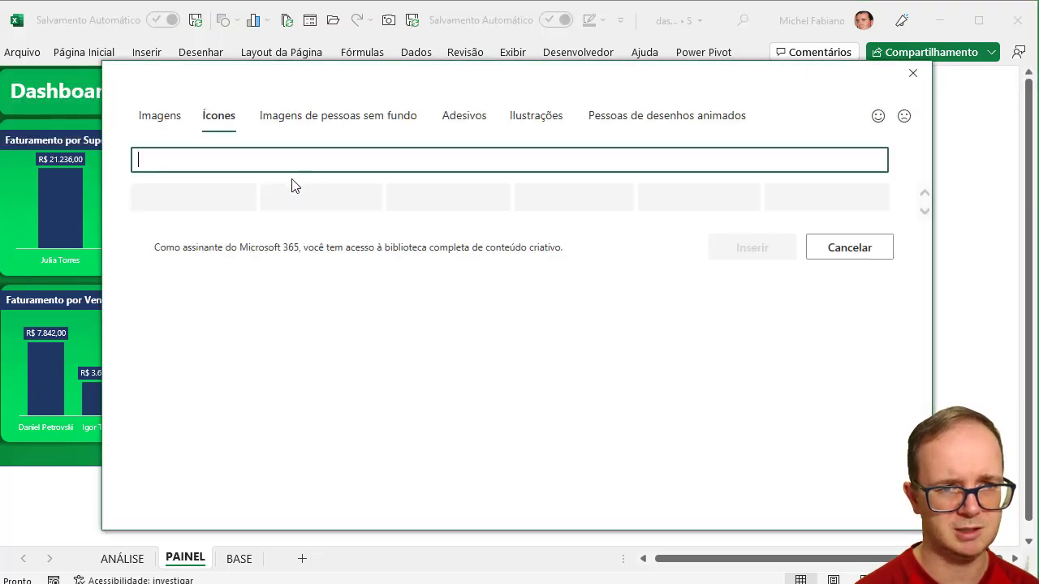
{"action": "type", "text": "chefe"}
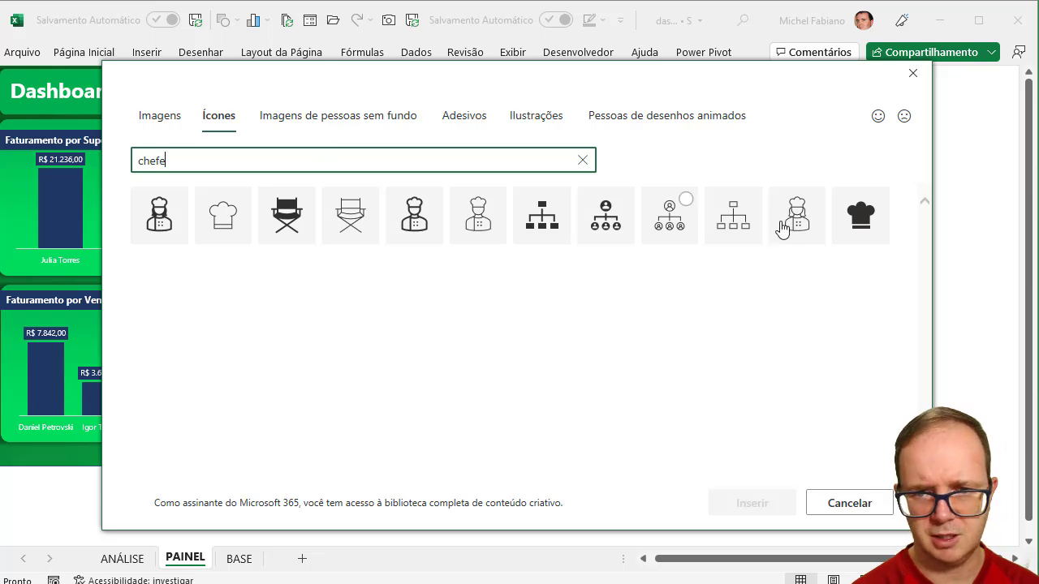
{"action": "double_click", "coordinate": [153, 167]}
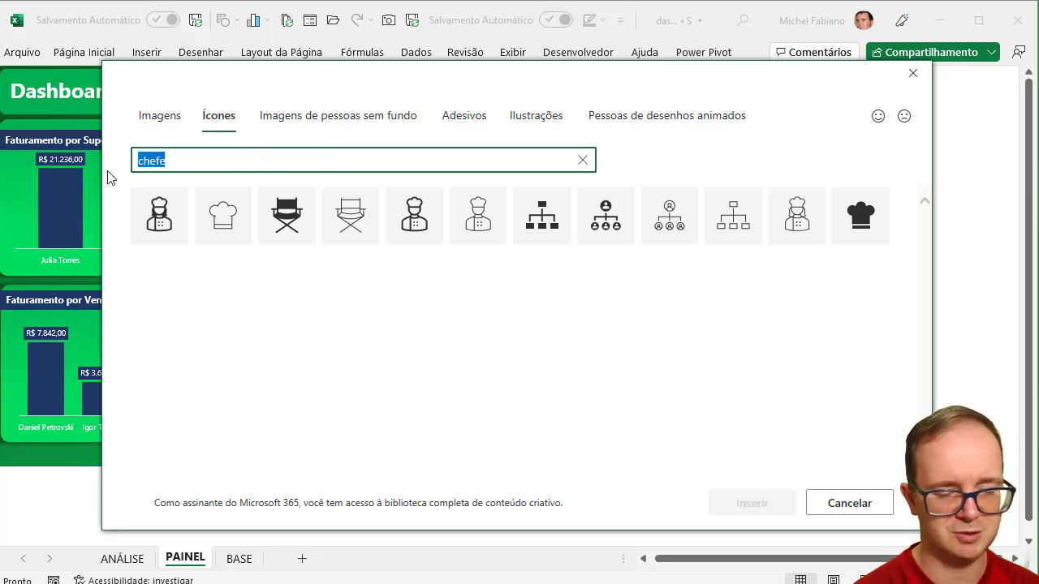
{"action": "type", "text": "cordenado"}
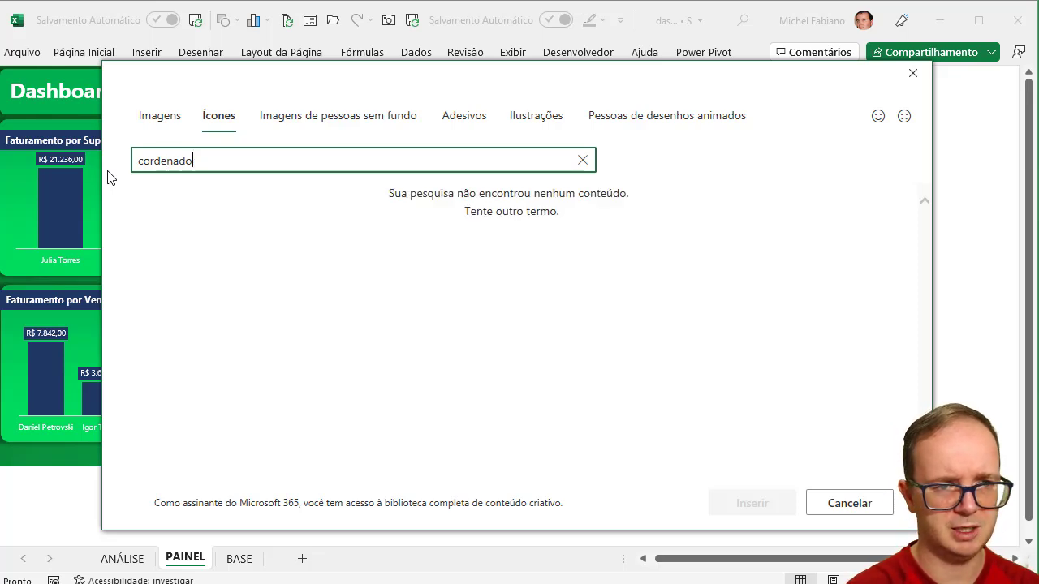
{"action": "key", "text": "BackSpace"}
{"action": "type", "text": "pessoas"}
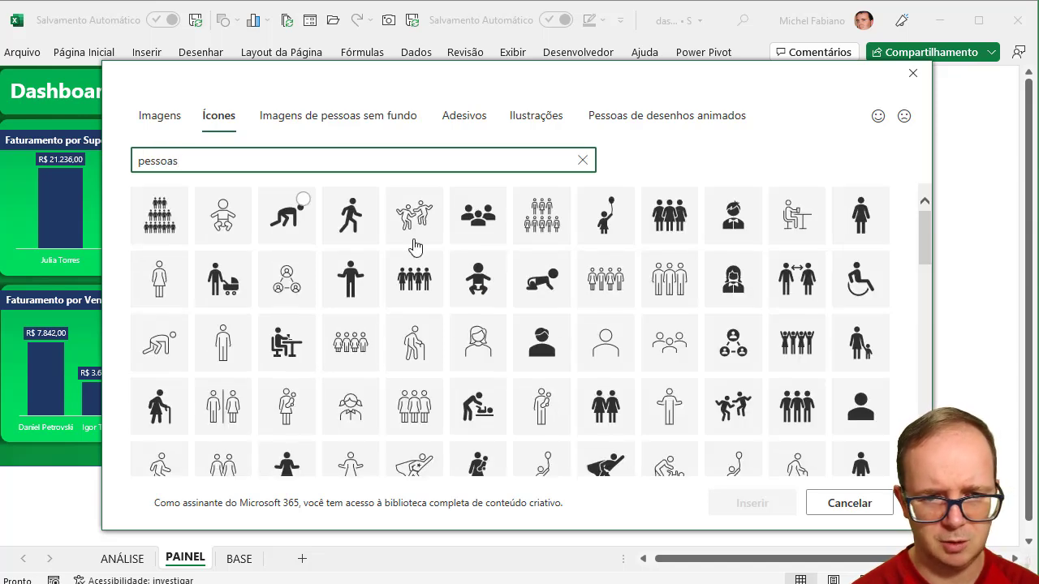
{"action": "left_click_drag", "start_coordinate": [928, 231], "coordinate": [928, 307]}
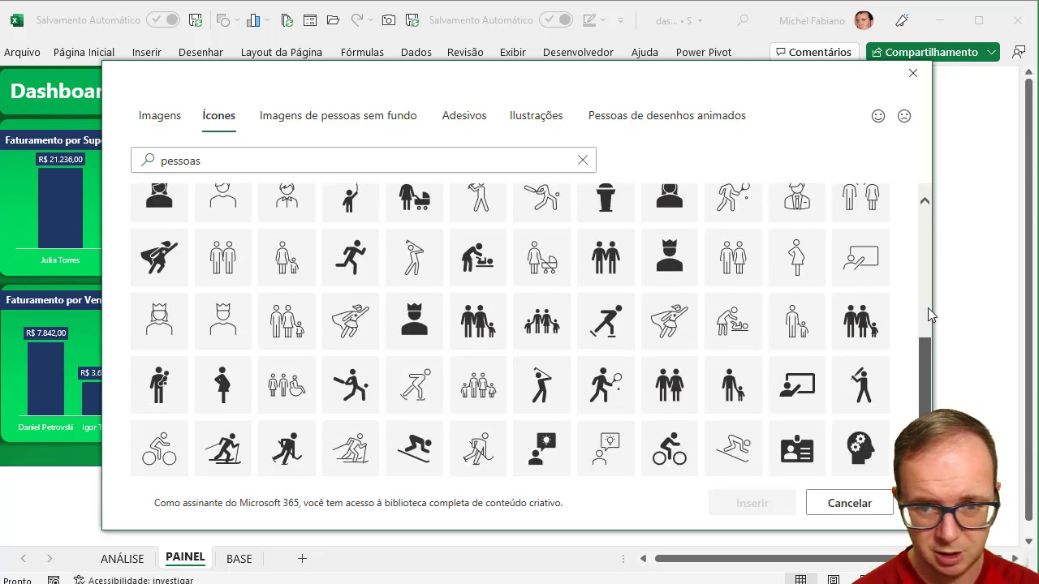
{"action": "scroll", "coordinate": [928, 308], "scroll_direction": "up", "scroll_amount": 3}
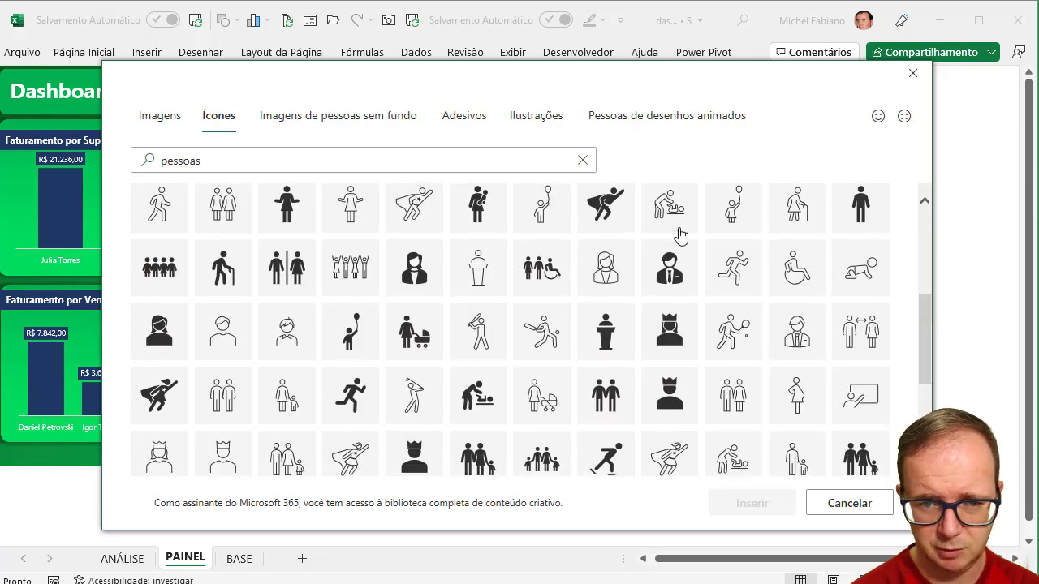
{"action": "left_click", "coordinate": [675, 276]}
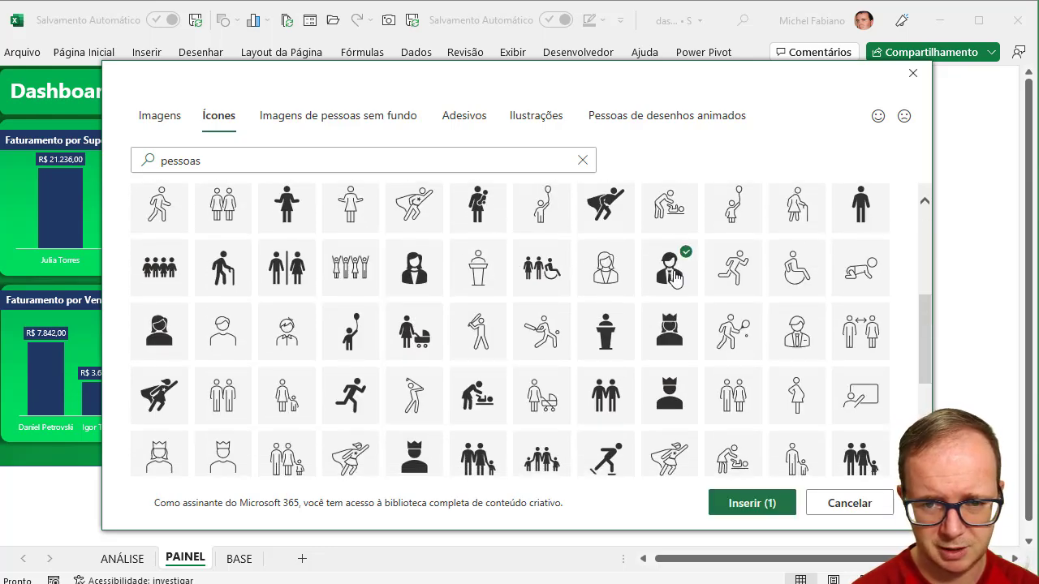
{"action": "left_click", "coordinate": [746, 505]}
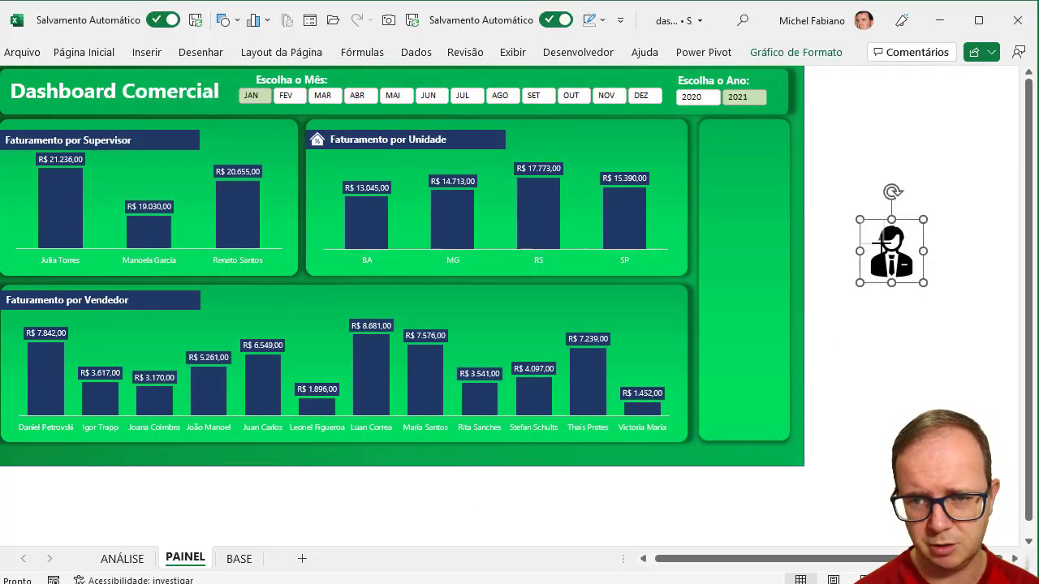
Shrink the man-in-suit icon to about 0.79 cm and fill it with white
{"action": "left_click_drag", "start_coordinate": [923, 282], "coordinate": [877, 239]}
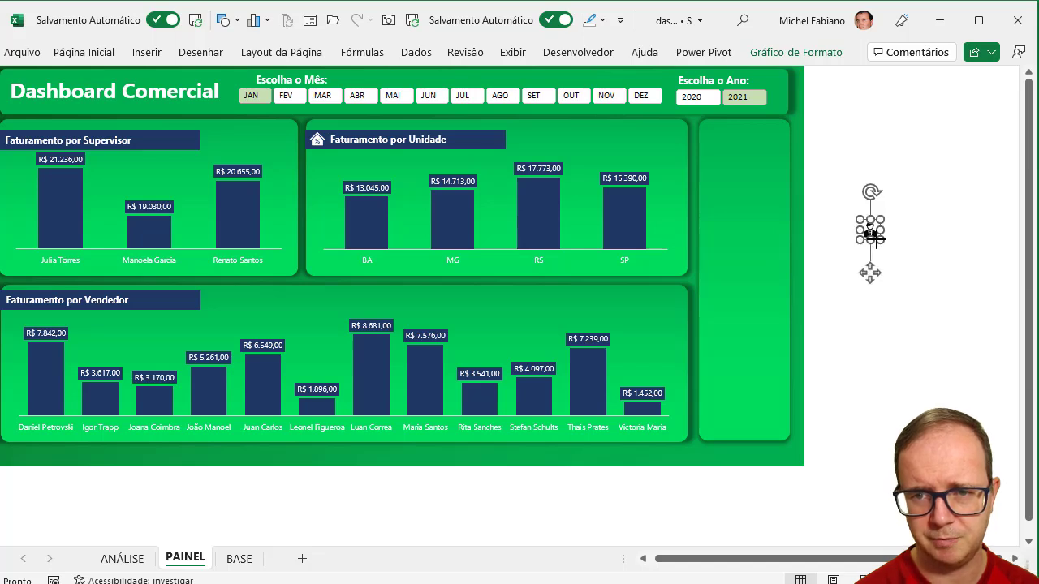
{"action": "left_click", "coordinate": [806, 52]}
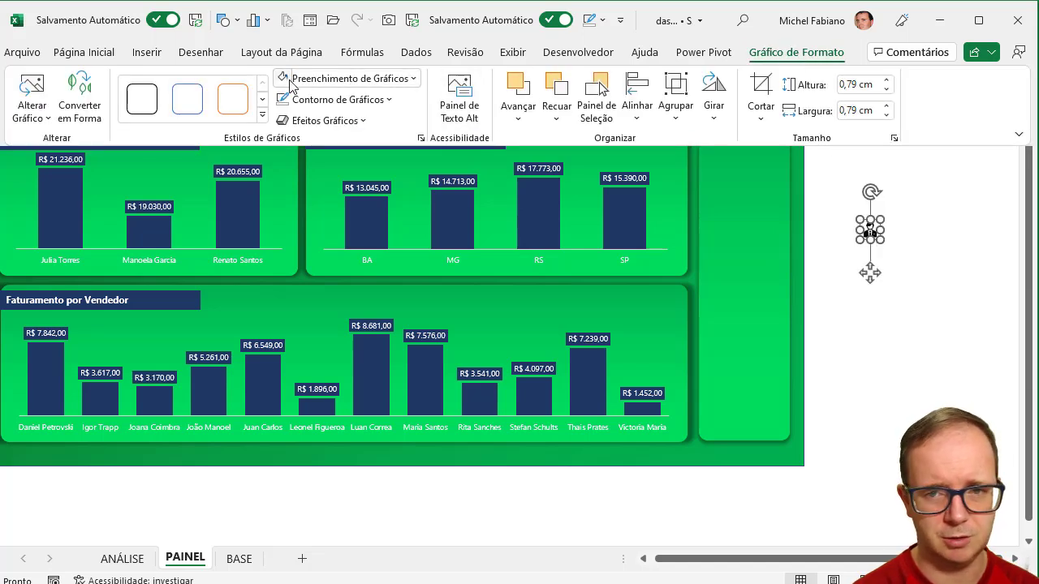
{"action": "left_click", "coordinate": [870, 272]}
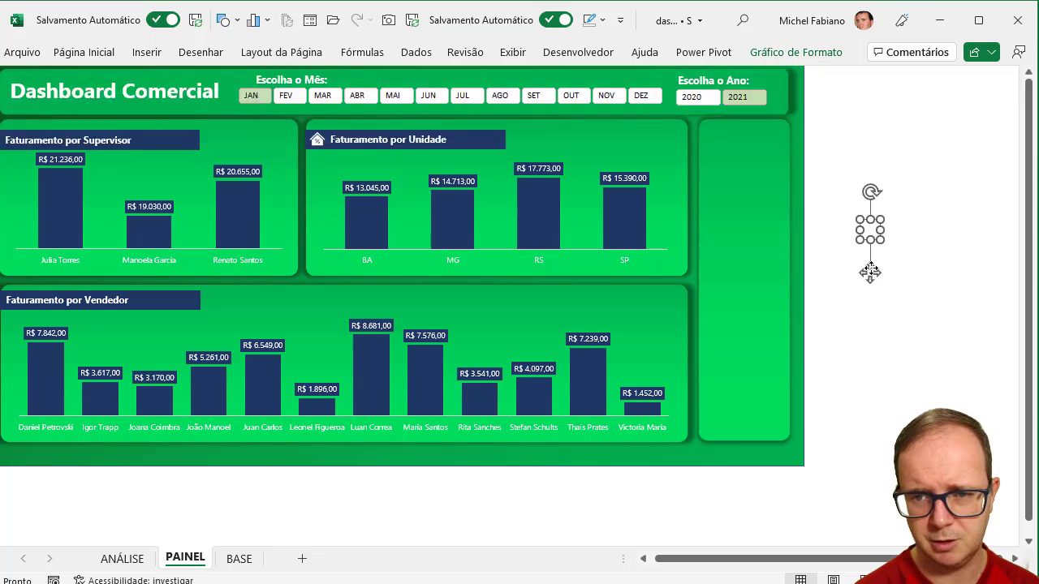
Place the man-in-suit icon at the start of the Faturamento por Supervisor title bar, indent the title text and nudge the icon into position
{"action": "left_click_drag", "start_coordinate": [870, 273], "coordinate": [11, 174]}
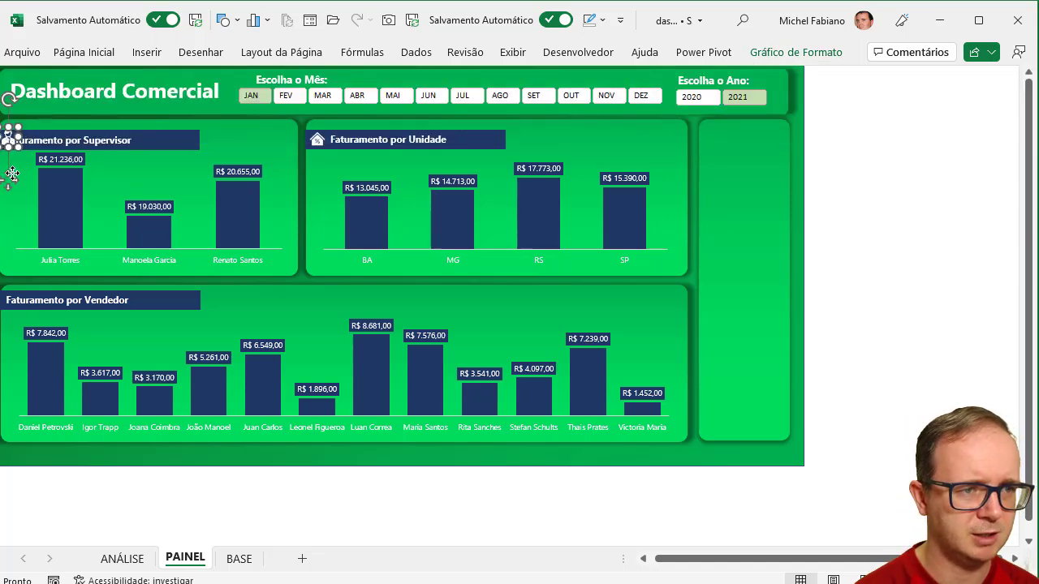
{"action": "left_click", "coordinate": [99, 140]}
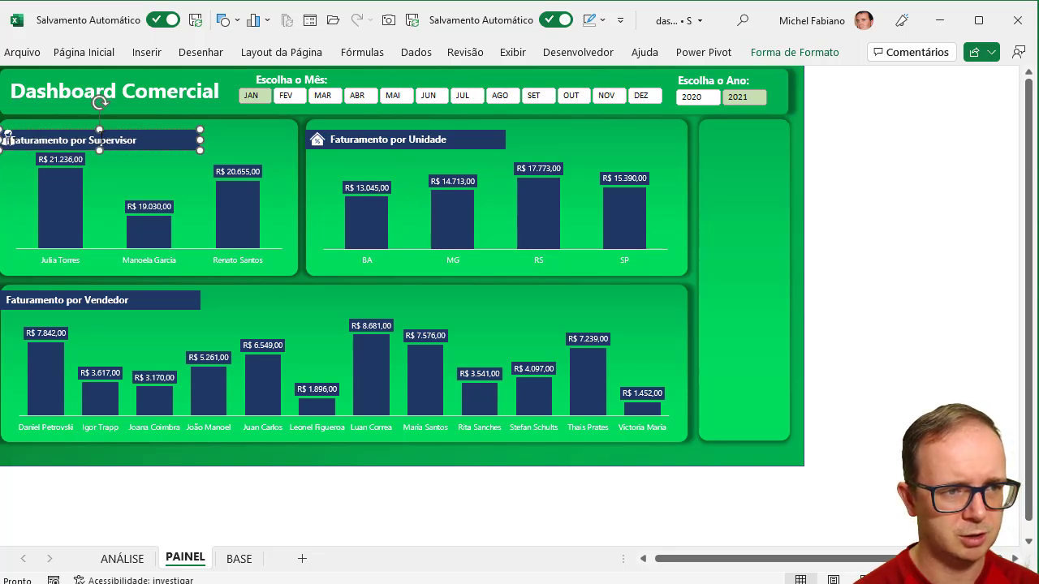
{"action": "left_click", "coordinate": [6, 142]}
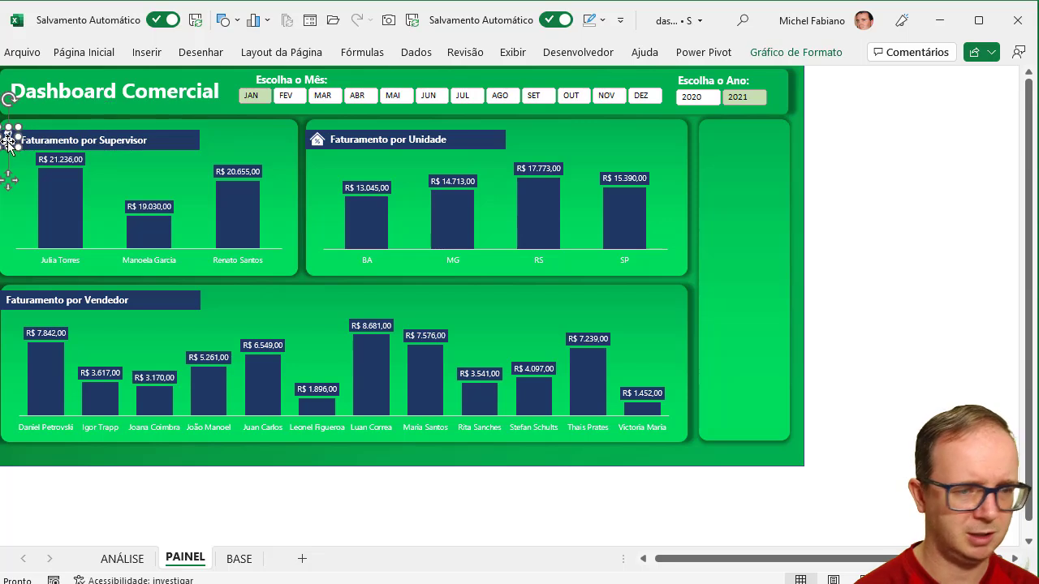
{"action": "key", "text": "Right"}
{"action": "key", "text": "Right"}
{"action": "key", "text": "Down"}
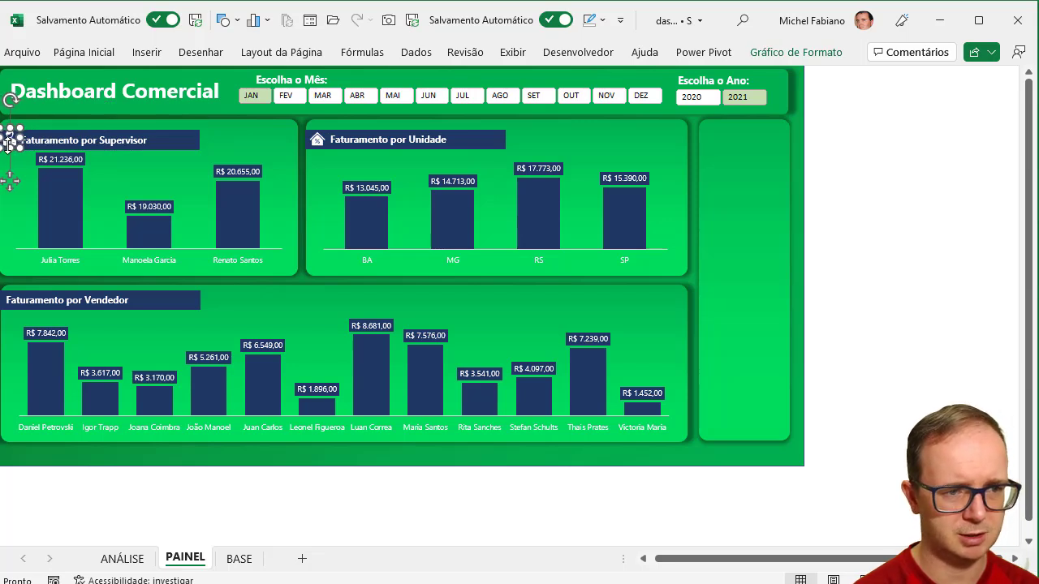
Indent the Faturamento por Vendedor title text to make room for an icon, and open the icon library
{"action": "left_click", "coordinate": [27, 299]}
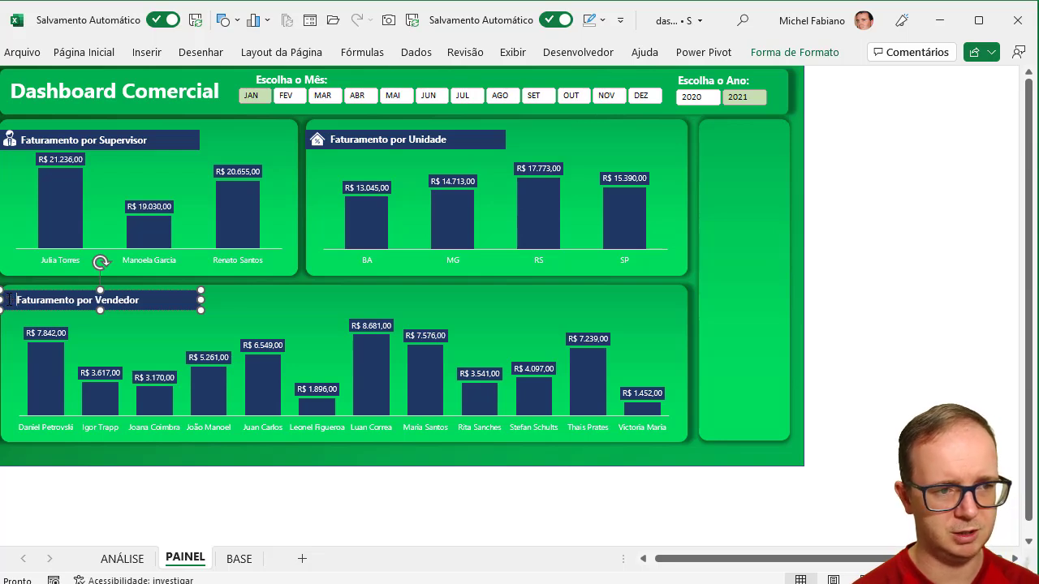
{"action": "left_click", "coordinate": [146, 52]}
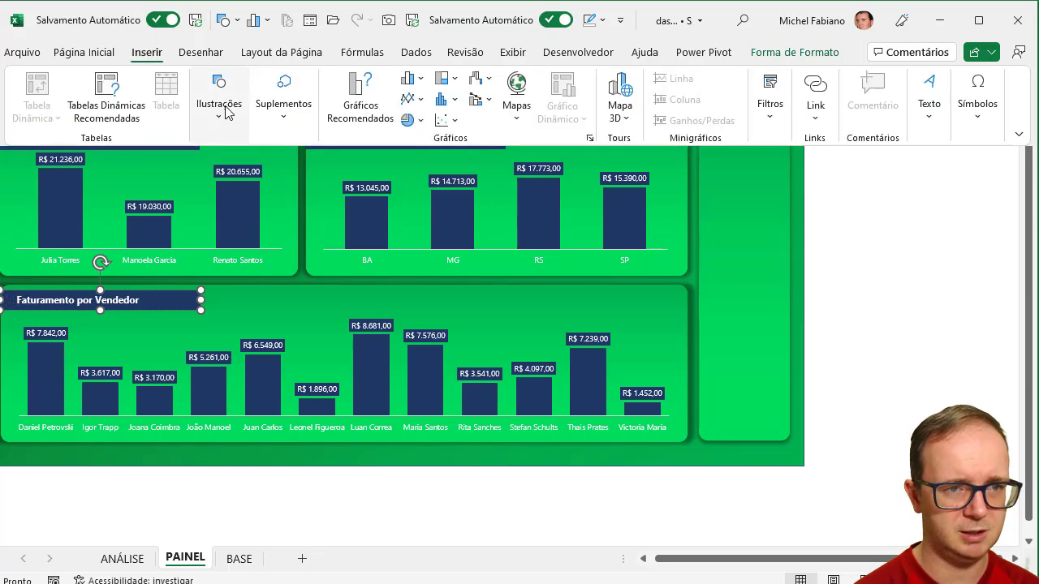
{"action": "left_click", "coordinate": [233, 125]}
{"action": "left_click", "coordinate": [294, 183]}
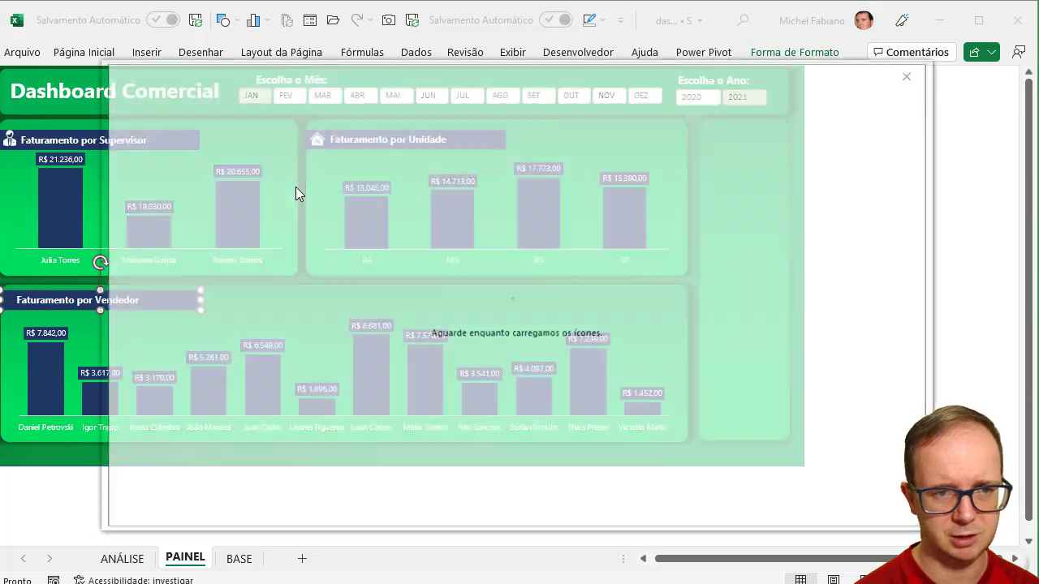
Search the icon library for "vendedor", "trabalhador" and "trabalho", and look through the icons for a suitable seller symbol
{"action": "type", "text": "vendedor"}
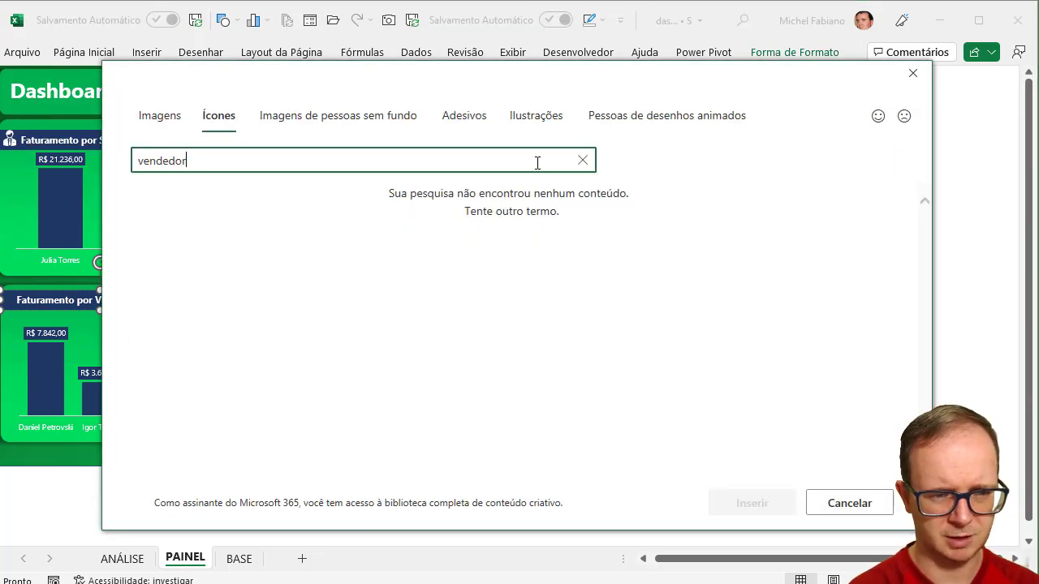
{"action": "key", "text": "BackSpace"}
{"action": "key", "text": "BackSpace"}
{"action": "key", "text": "BackSpace"}
{"action": "key", "text": "BackSpace"}
{"action": "key", "text": "BackSpace"}
{"action": "key", "text": "BackSpace"}
{"action": "key", "text": "BackSpace"}
{"action": "key", "text": "BackSpace"}
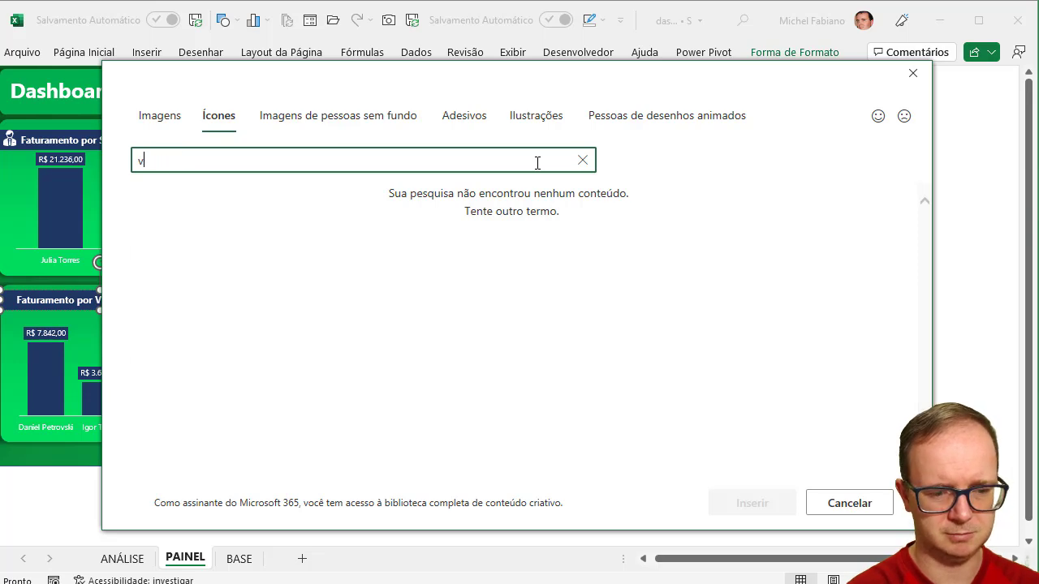
{"action": "type", "text": "trabalhador"}
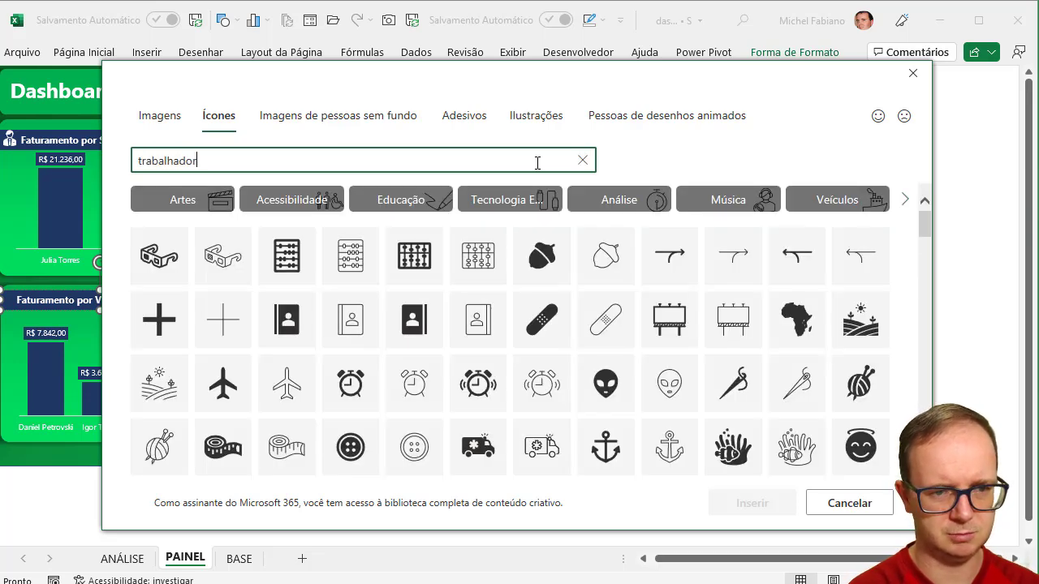
{"action": "key", "text": "BackSpace"}
{"action": "key", "text": "BackSpace"}
{"action": "key", "text": "BackSpace"}
{"action": "key", "text": "BackSpace"}
{"action": "key", "text": "BackSpace"}
{"action": "key", "text": "BackSpace"}
{"action": "key", "text": "BackSpace"}
{"action": "key", "text": "BackSpace"}
{"action": "key", "text": "BackSpace"}
{"action": "key", "text": "BackSpace"}
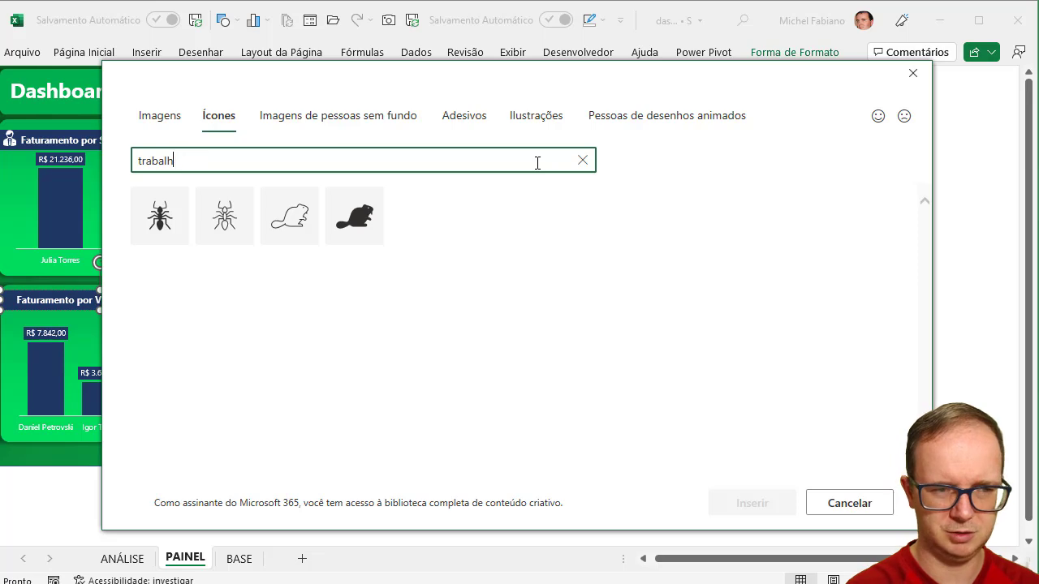
{"action": "type", "text": "rabalho"}
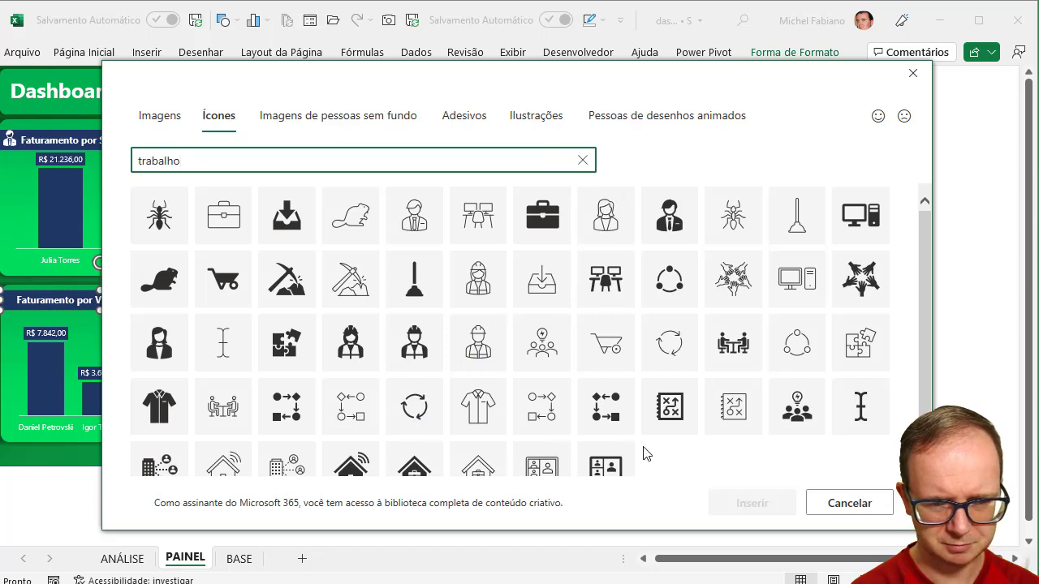
{"action": "left_click_drag", "start_coordinate": [928, 290], "coordinate": [918, 252]}
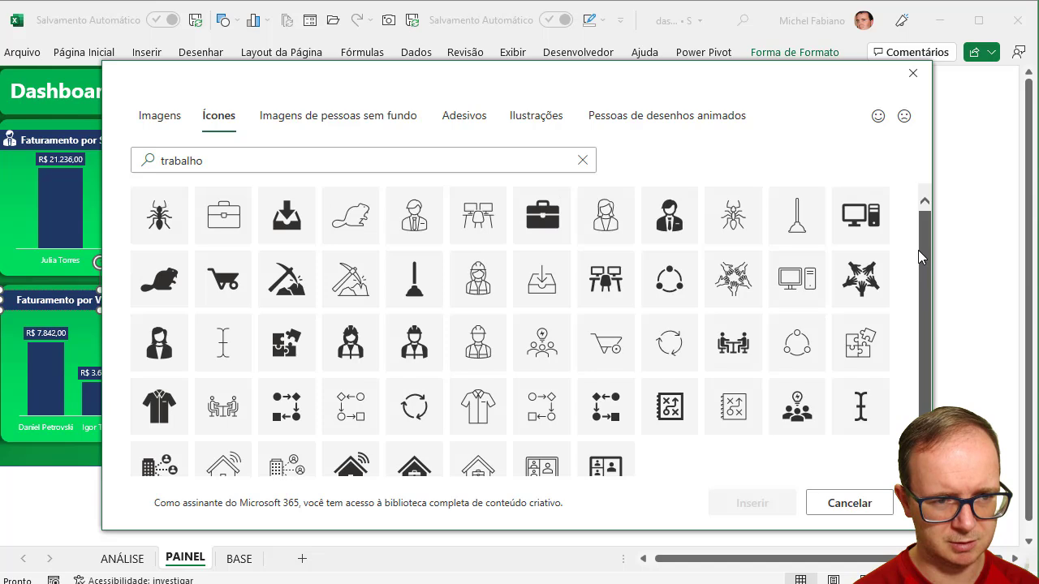
Search the icon library for "vendas" and insert the solid cash register icon
{"action": "left_click", "coordinate": [315, 160]}
{"action": "left_click_drag", "start_coordinate": [315, 160], "coordinate": [111, 154]}
{"action": "type", "text": "vendas"}
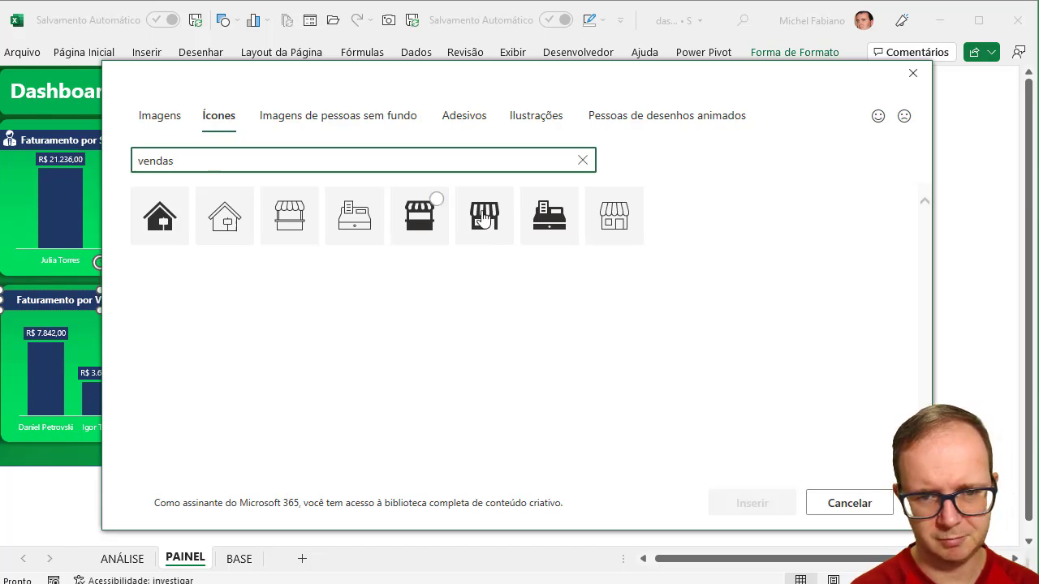
{"action": "left_click", "coordinate": [543, 212]}
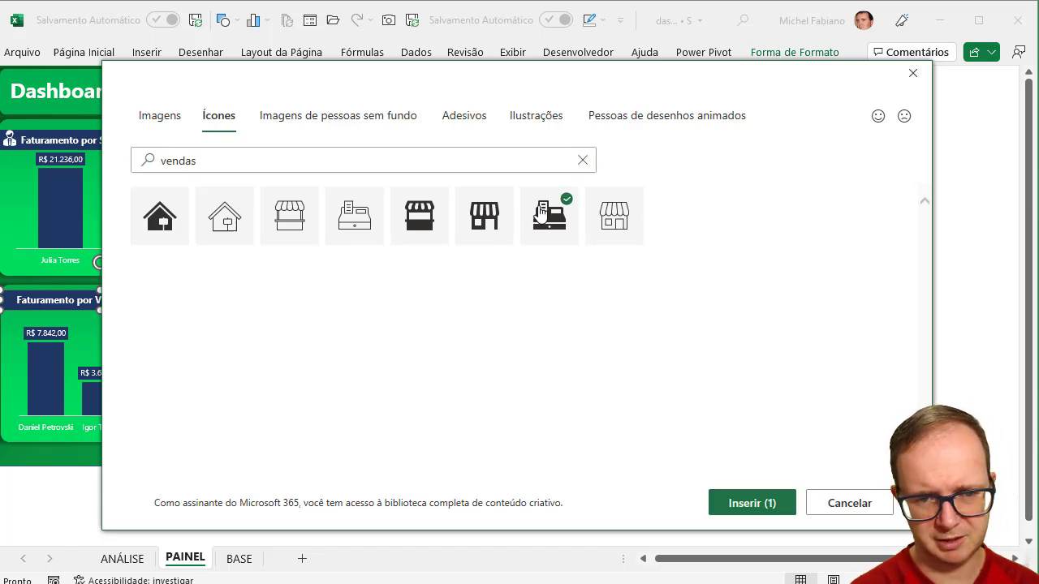
{"action": "left_click", "coordinate": [752, 505]}
Place the cash register icon, 0.76 cm in size and filled white, at the start of the Faturamento por Vendedor title bar and indent the title further
{"action": "left_click_drag", "start_coordinate": [924, 282], "coordinate": [25, 305]}
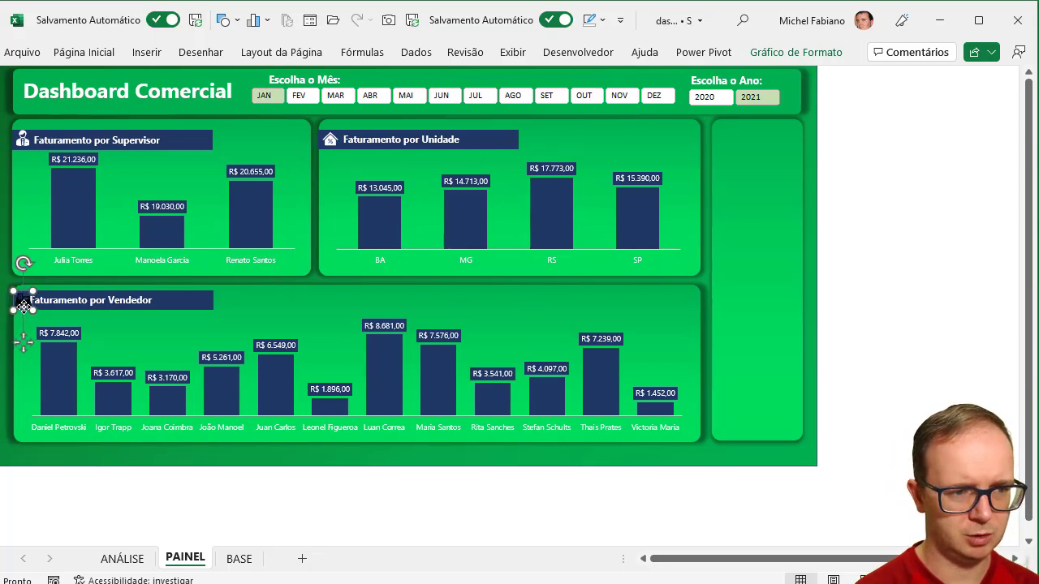
{"action": "left_click", "coordinate": [795, 52]}
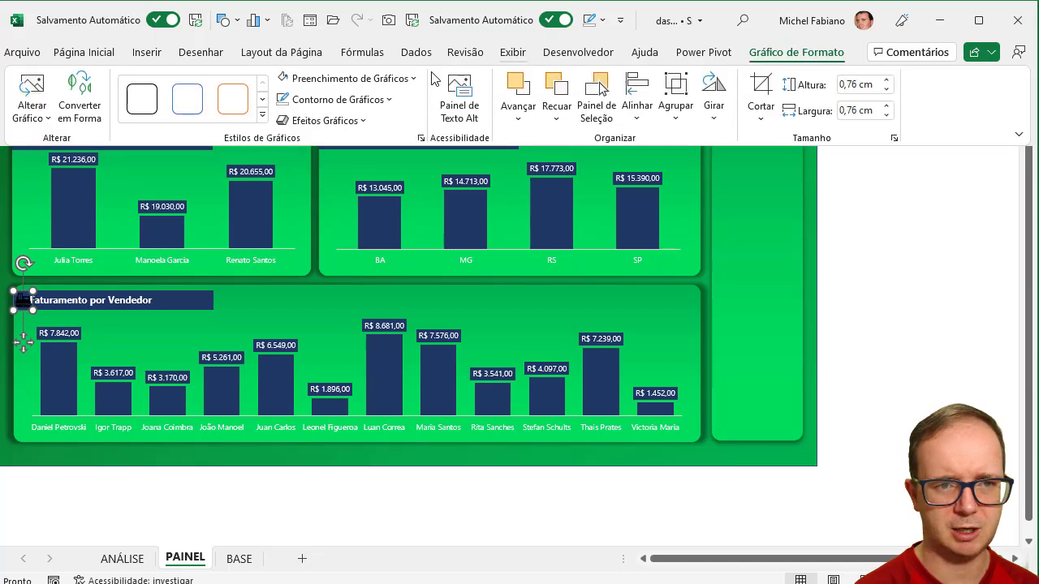
{"action": "left_click", "coordinate": [130, 298]}
{"action": "left_click", "coordinate": [131, 299]}
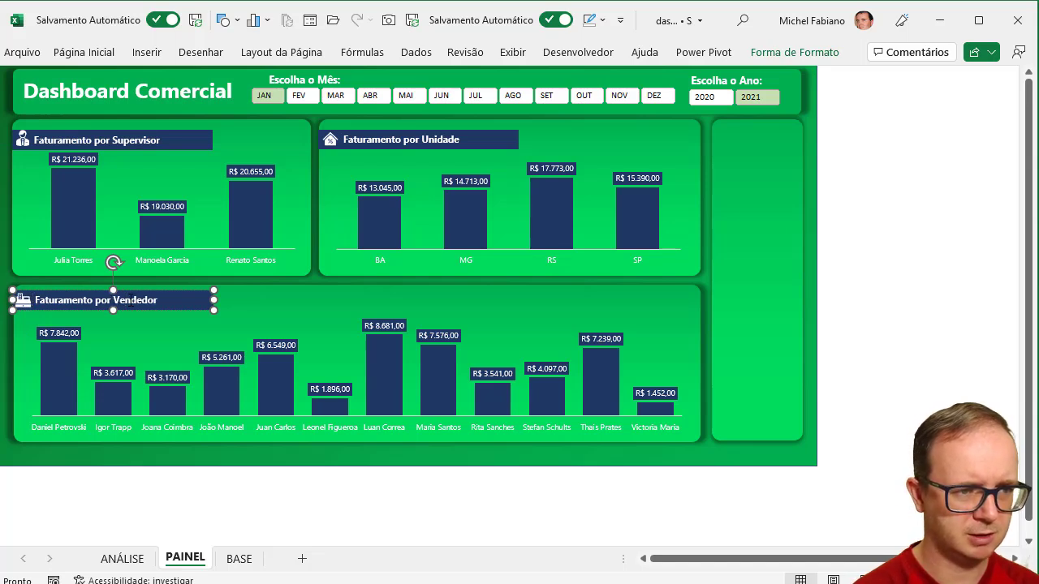
Shrink the cash register icon slightly, nudge it right to line up with the man-in-suit icon above, and deselect it
{"action": "left_click", "coordinate": [25, 305]}
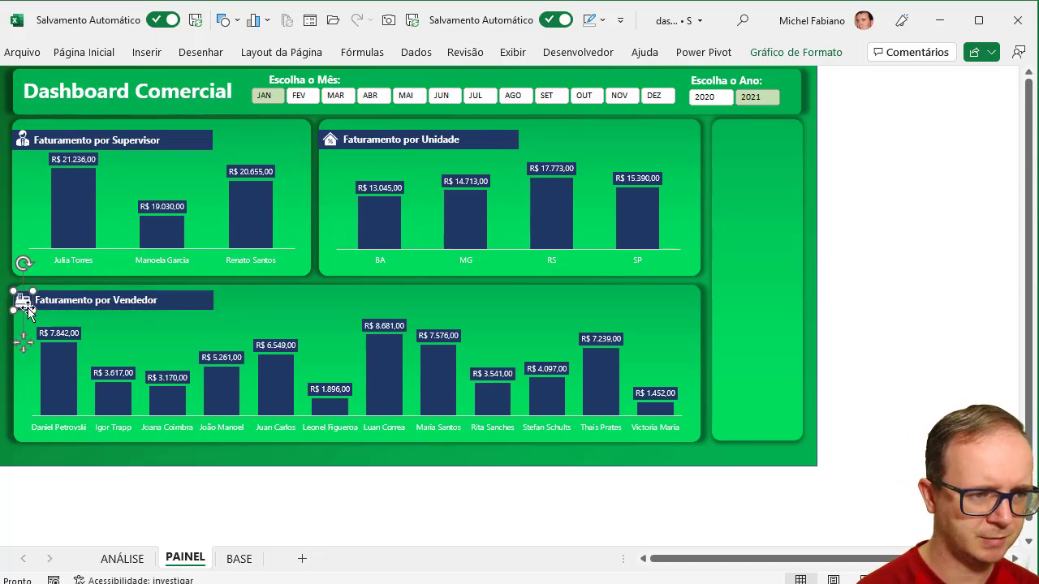
{"action": "left_click_drag", "start_coordinate": [31, 310], "coordinate": [28, 307]}
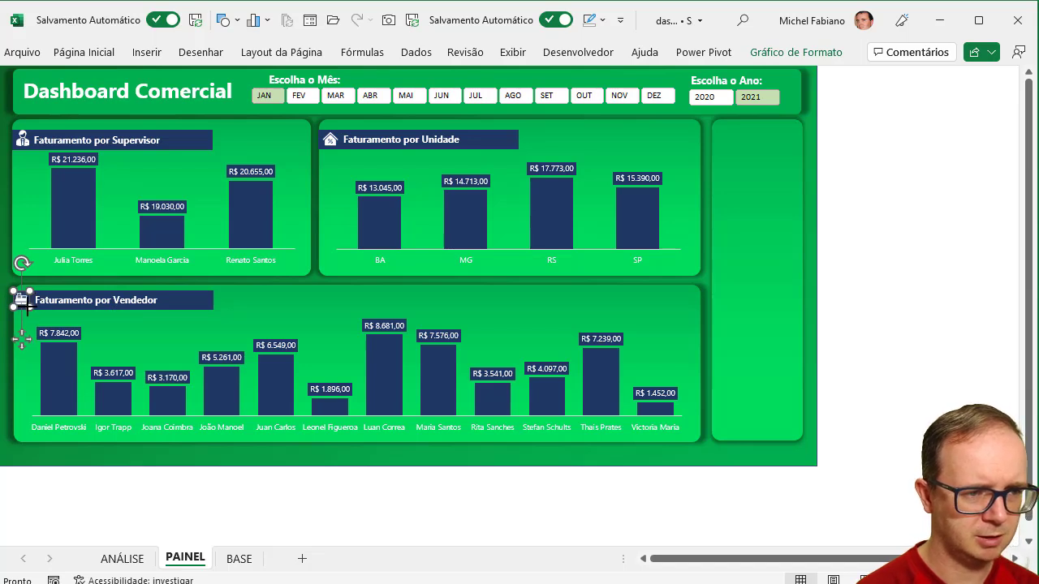
{"action": "key", "text": "Right"}
{"action": "key", "text": "Right"}
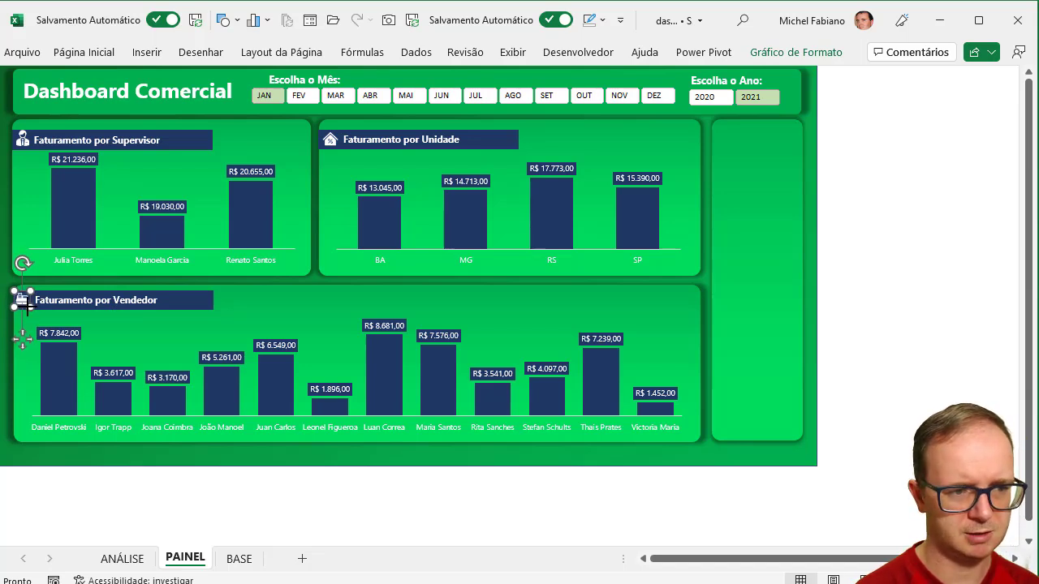
{"action": "left_click", "coordinate": [58, 303]}
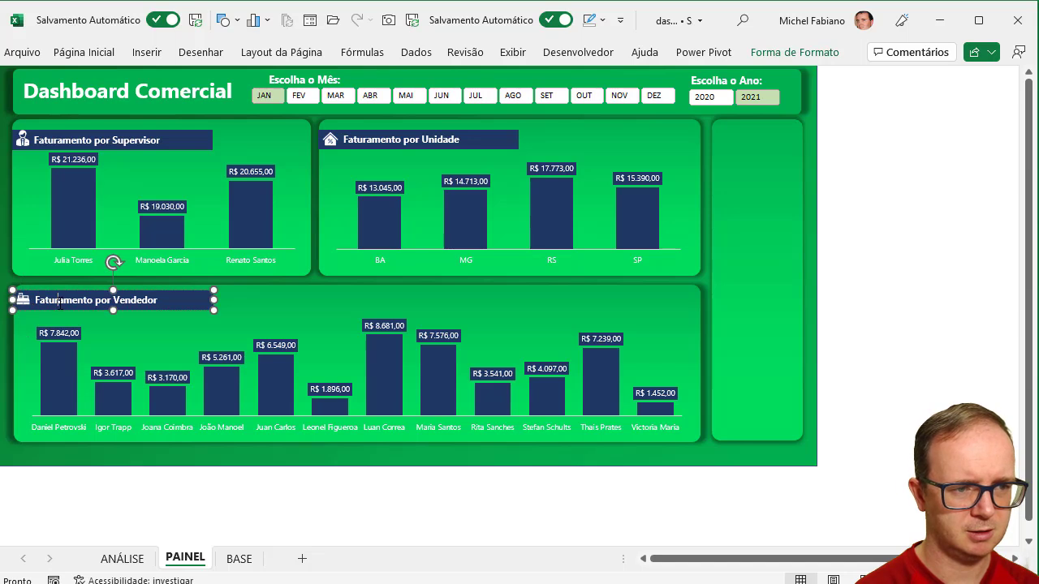
{"action": "left_click", "coordinate": [22, 299]}
{"action": "key", "text": "Right"}
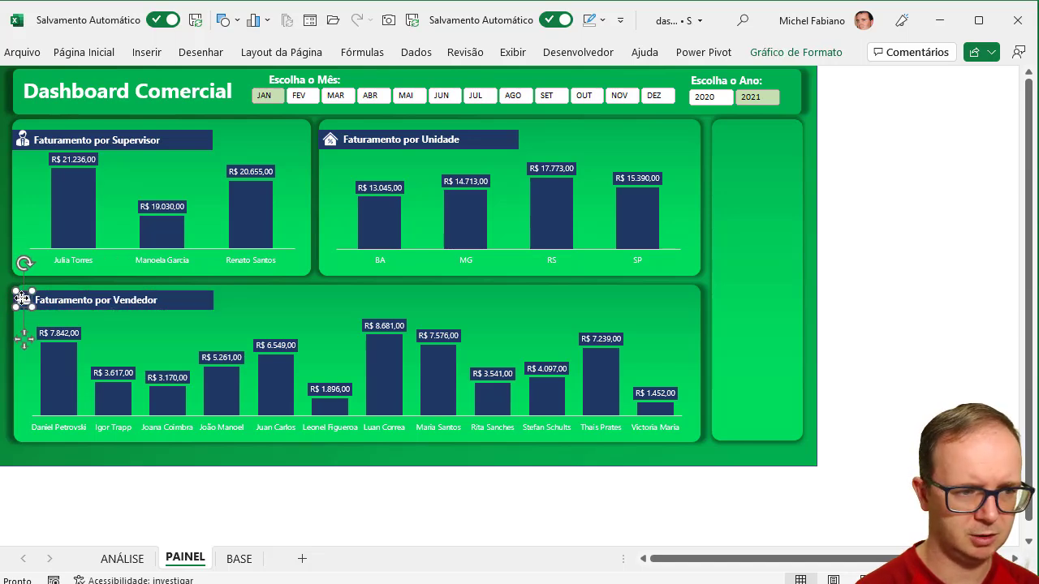
{"action": "left_click", "coordinate": [23, 138]}
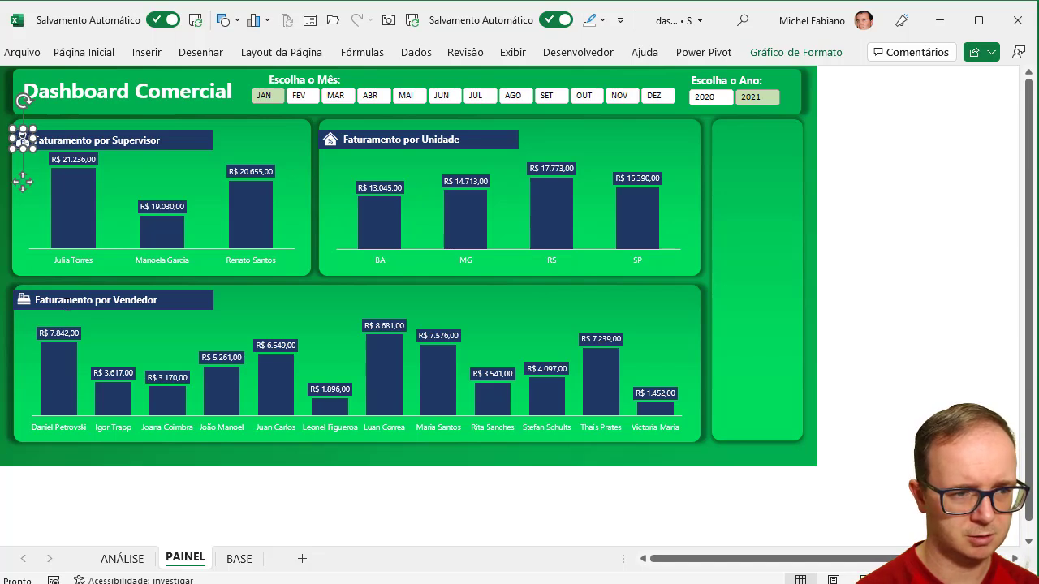
{"action": "left_click", "coordinate": [920, 304]}
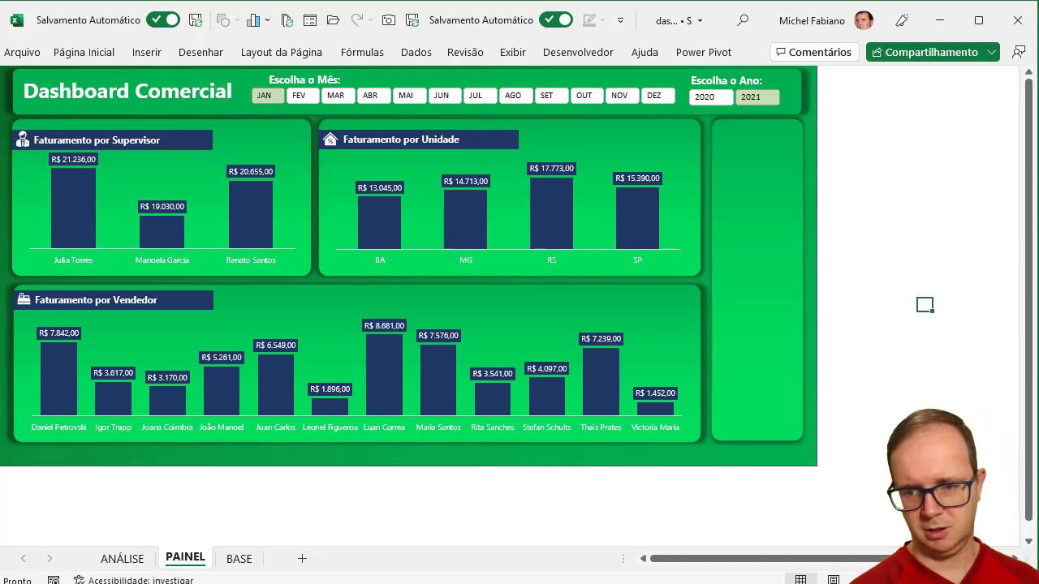
{"action": "scroll", "coordinate": [442, 291], "scroll_direction": "up", "scroll_amount": 3}
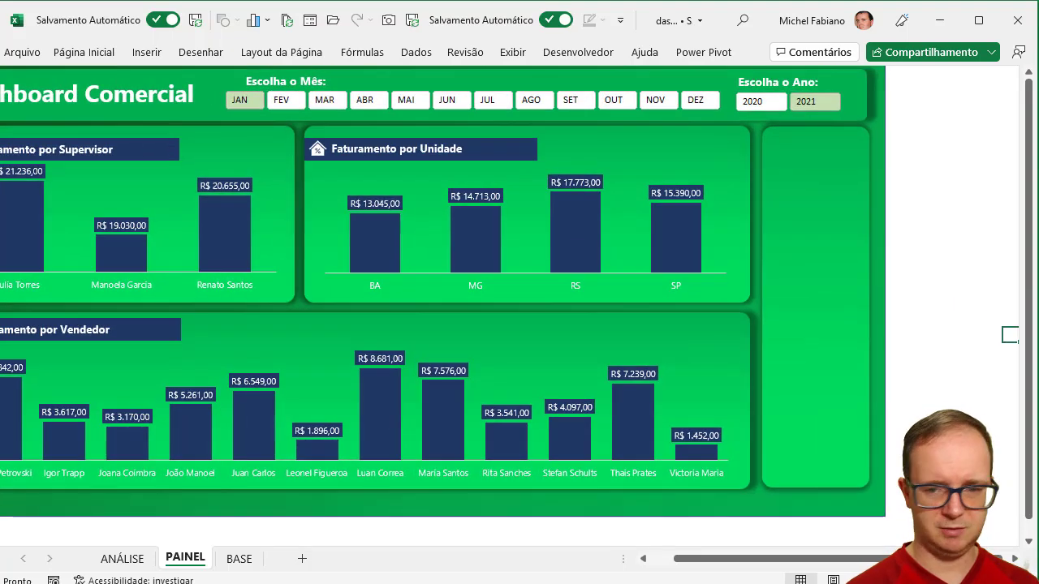
Cycle the dashboard's month slicer from MAR through the following months, ending with JUL as the selected month
{"action": "left_click_drag", "start_coordinate": [939, 559], "coordinate": [882, 562]}
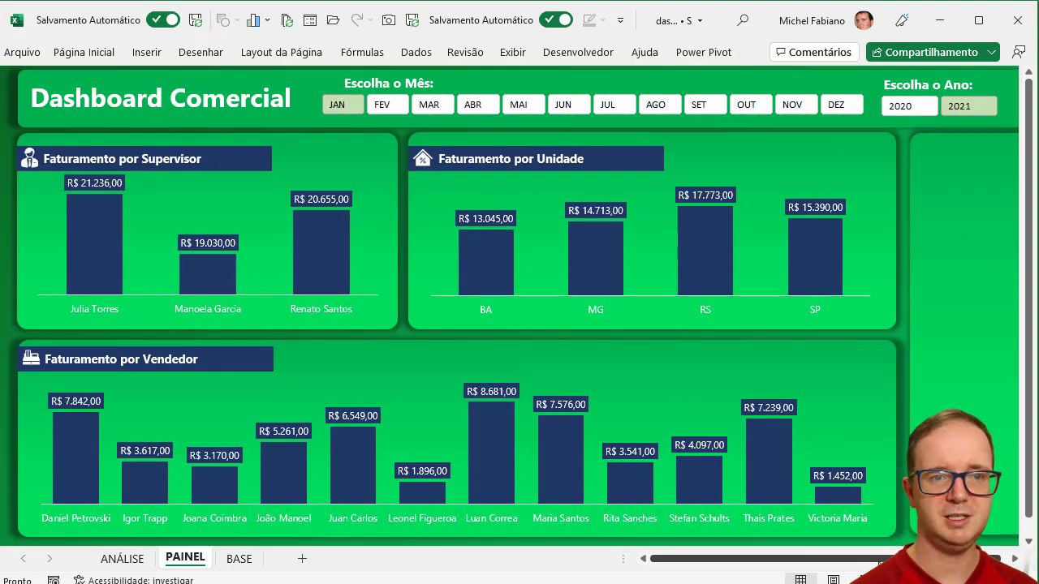
{"action": "left_click", "coordinate": [427, 104]}
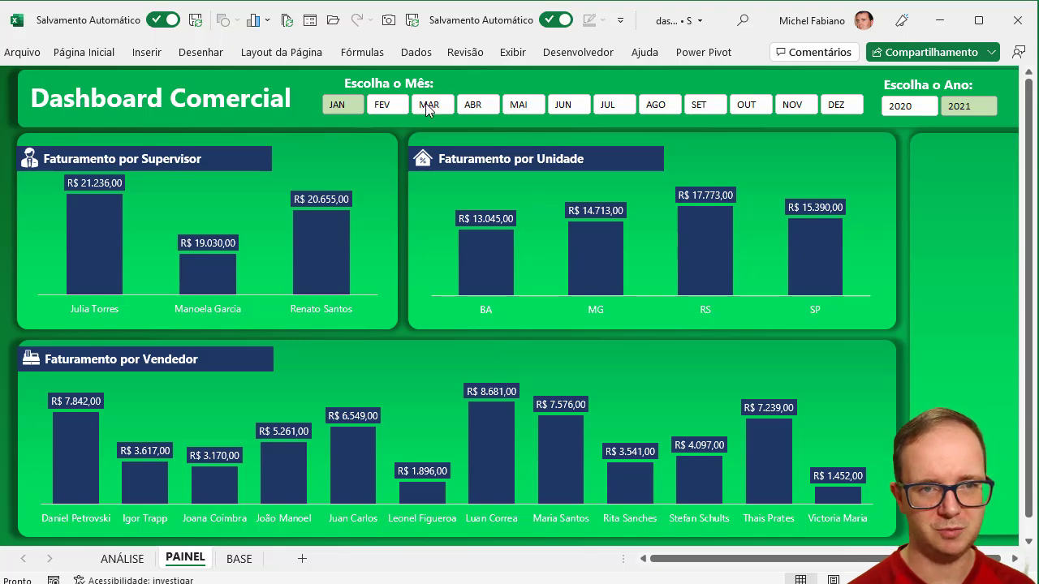
{"action": "left_click", "coordinate": [477, 108]}
{"action": "left_click", "coordinate": [521, 106]}
{"action": "left_click", "coordinate": [566, 107]}
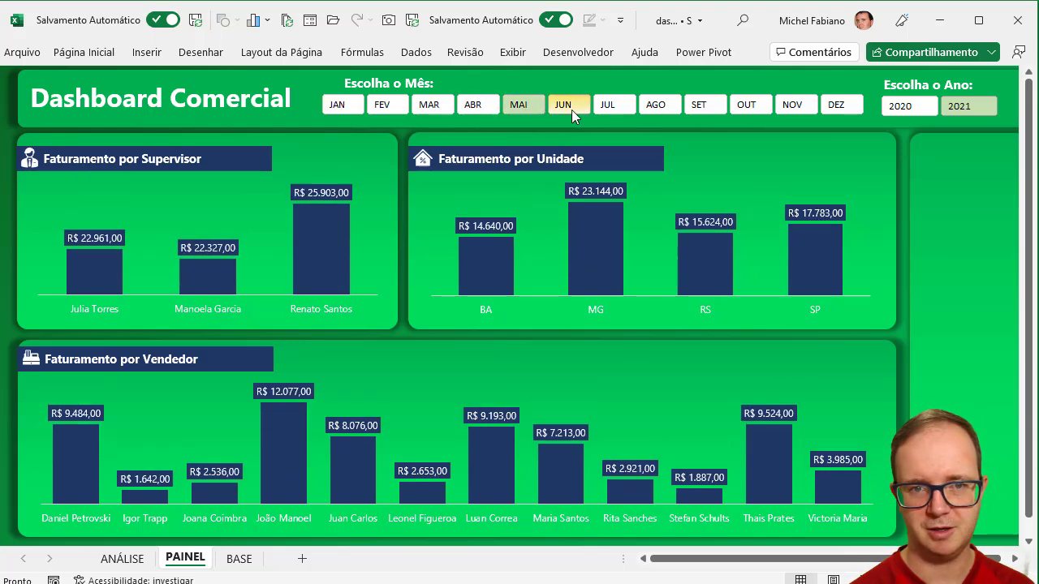
{"action": "left_click", "coordinate": [608, 109]}
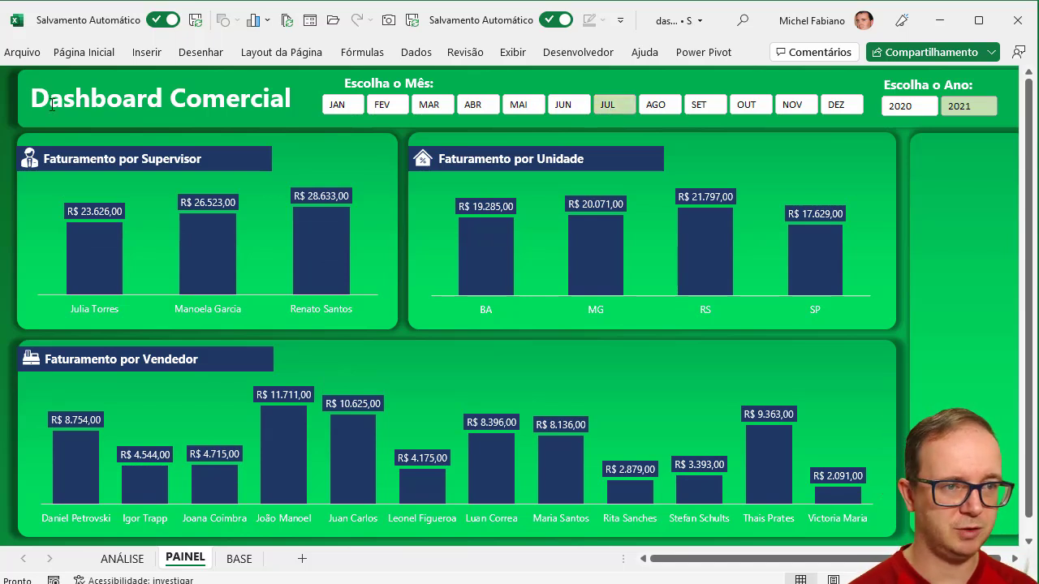
Search the icon library for "calendário" and insert the solid calendar icon with the date grid into the PAINEL sheet
{"action": "left_click", "coordinate": [144, 52]}
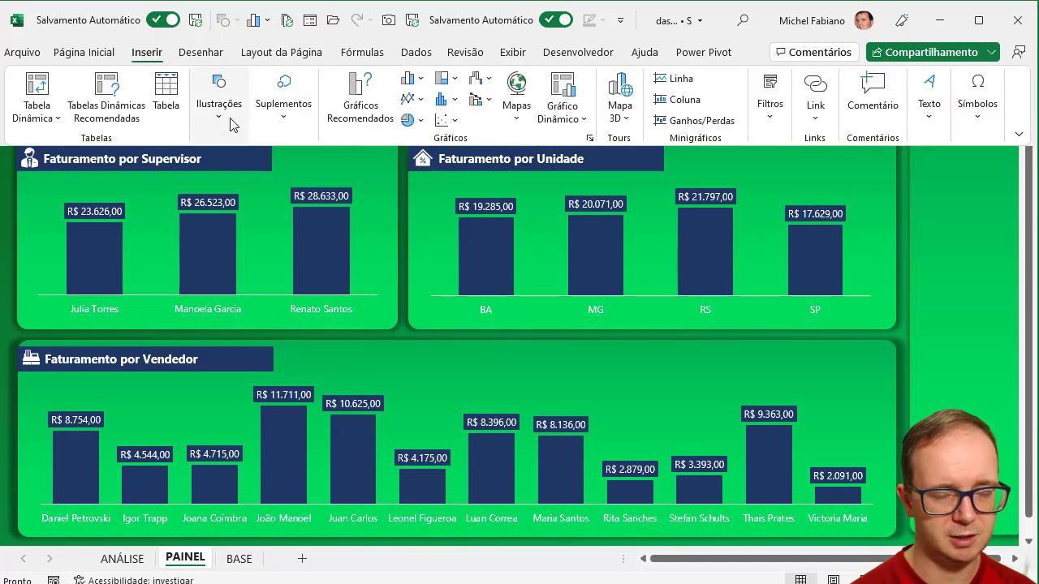
{"action": "left_click", "coordinate": [230, 117]}
{"action": "left_click", "coordinate": [252, 194]}
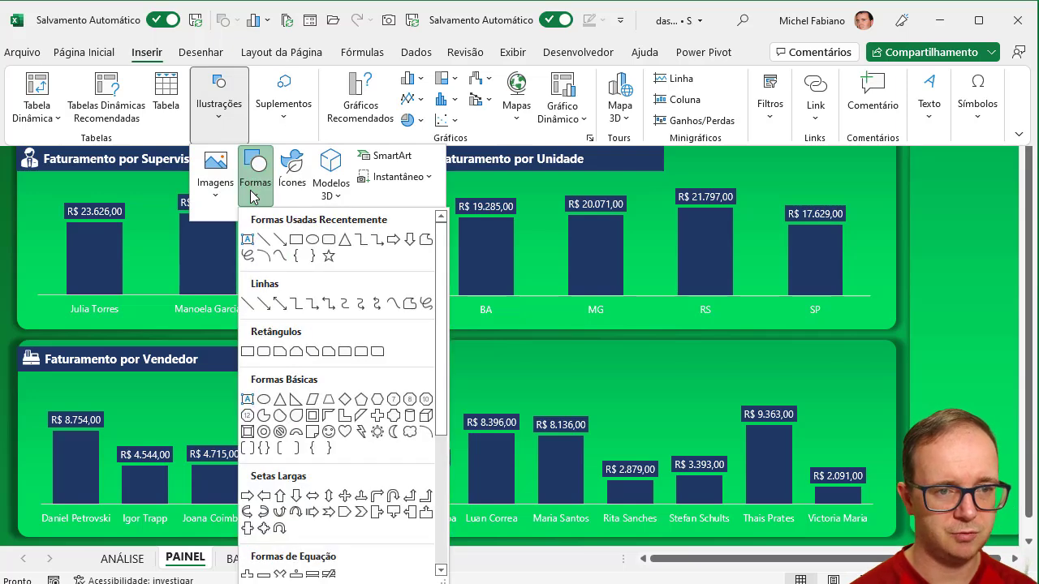
{"action": "left_click", "coordinate": [302, 175]}
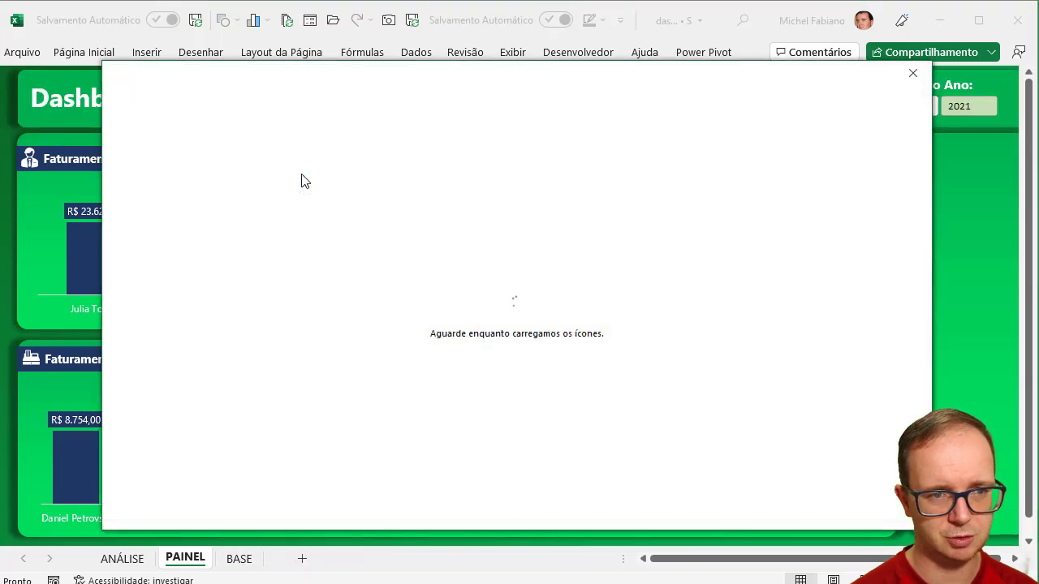
{"action": "type", "text": "calendário"}
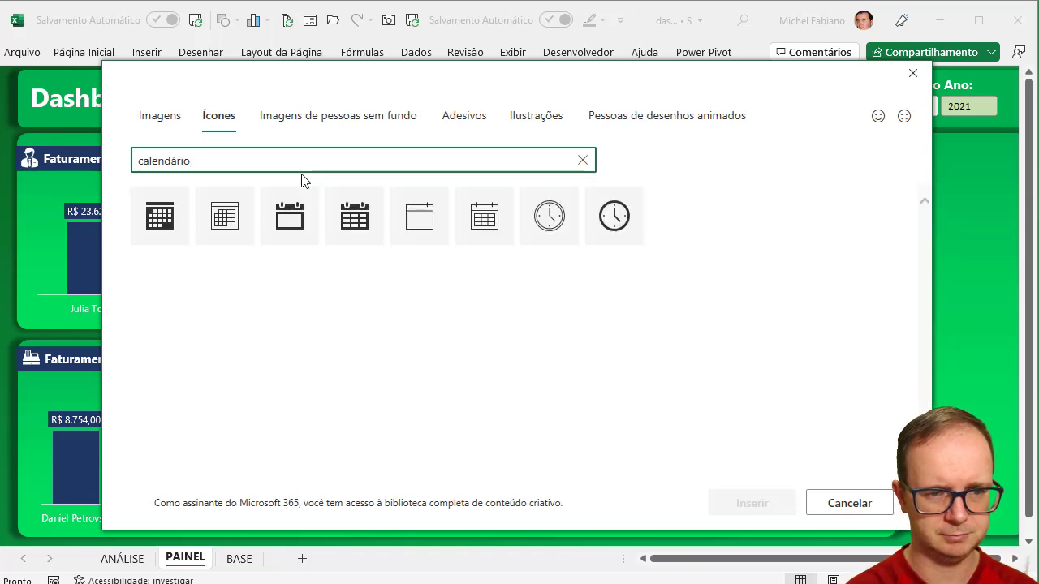
{"action": "left_click", "coordinate": [363, 227]}
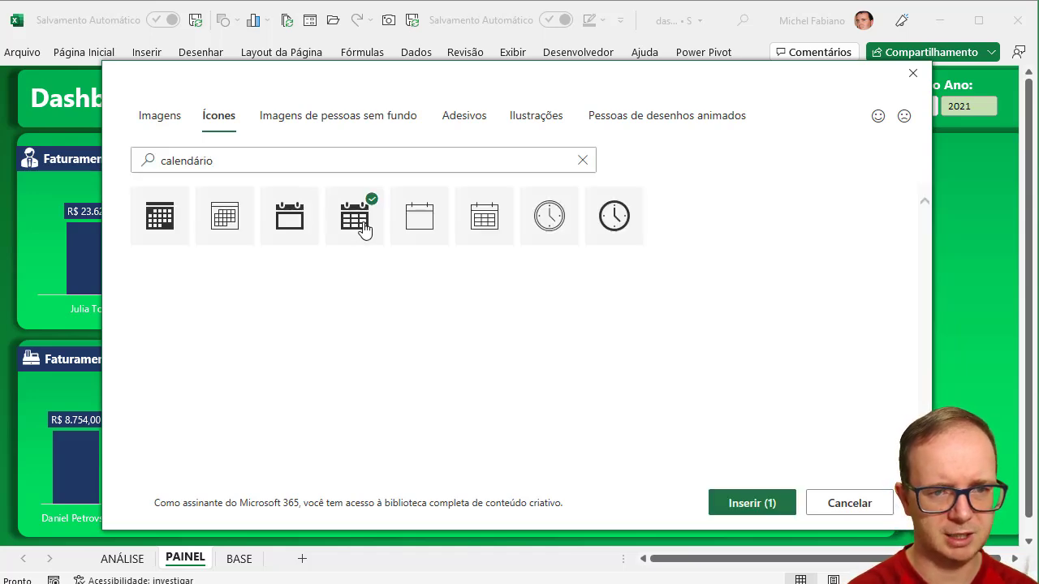
{"action": "left_click", "coordinate": [739, 503]}
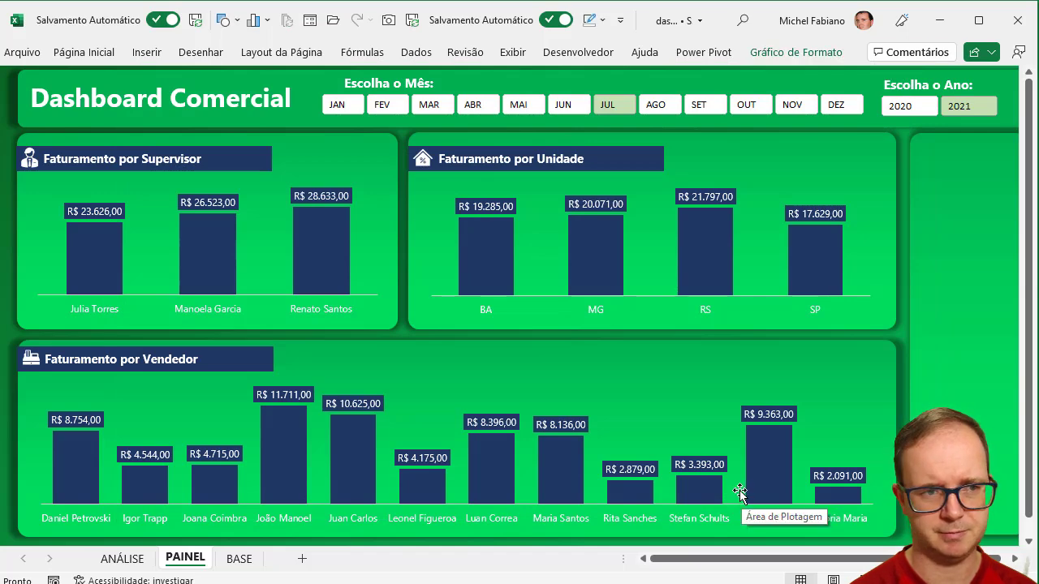
Fill the calendar icon with white, then shrink and place it at the start of the "Escolha o Ano:" label
{"action": "scroll", "coordinate": [803, 277], "scroll_direction": "down", "scroll_amount": 3, "text": "ctrl"}
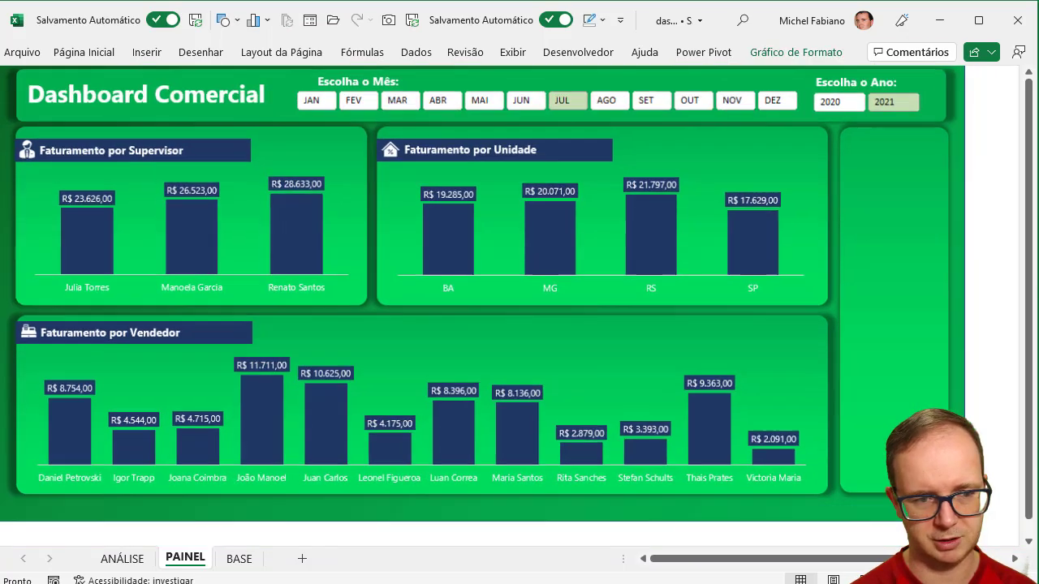
{"action": "left_click", "coordinate": [797, 54]}
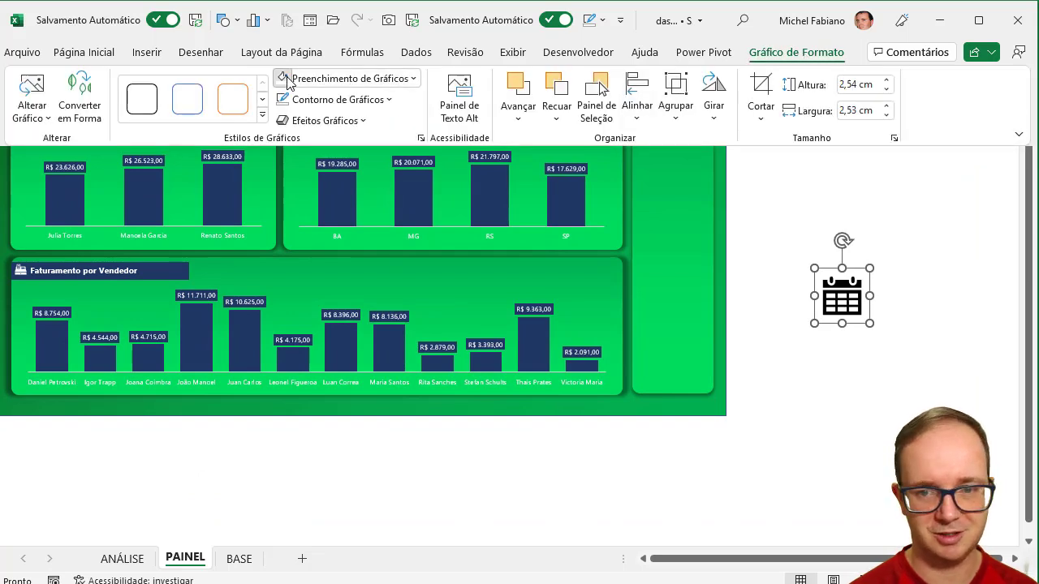
{"action": "left_click", "coordinate": [288, 81]}
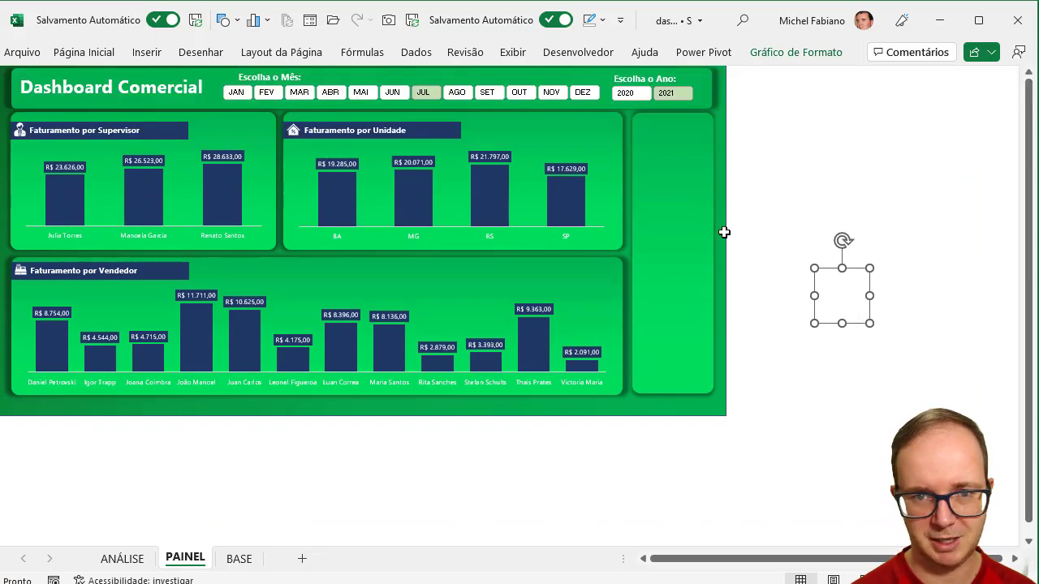
{"action": "left_click_drag", "start_coordinate": [847, 290], "coordinate": [605, 90]}
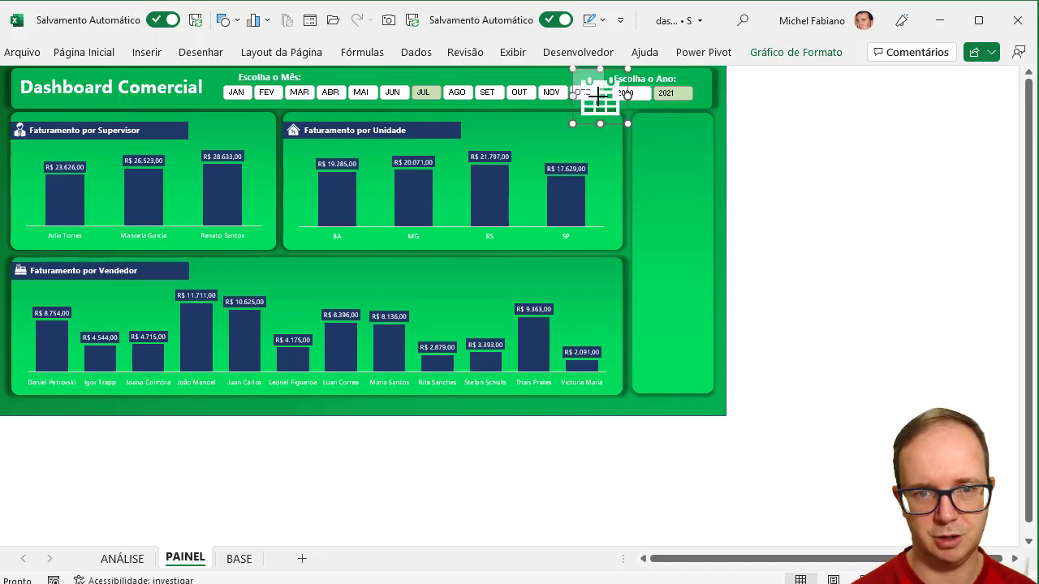
{"action": "left_click_drag", "start_coordinate": [585, 81], "coordinate": [623, 78]}
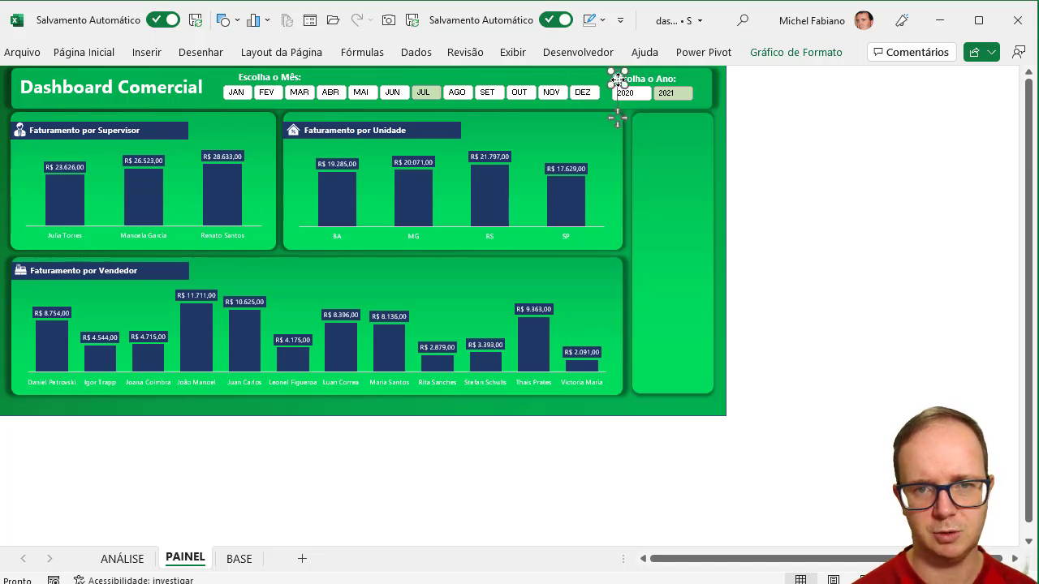
Shift the "Escolha o Ano:" text box to the right so it sits just beside the calendar icon
{"action": "left_click", "coordinate": [644, 79]}
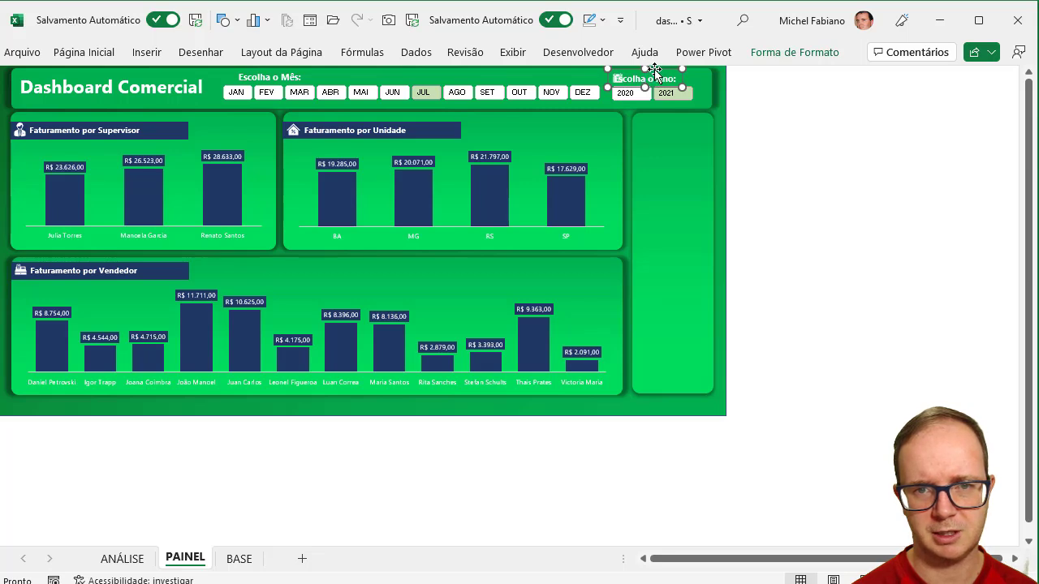
{"action": "key", "text": "Right"}
{"action": "key", "text": "Right"}
{"action": "key", "text": "Right"}
{"action": "key", "text": "Right"}
{"action": "key", "text": "Right"}
{"action": "key", "text": "Right"}
{"action": "key", "text": "Right"}
{"action": "key", "text": "Right"}
{"action": "key", "text": "Right"}
{"action": "key", "text": "Right"}
{"action": "key", "text": "Right"}
{"action": "key", "text": "Right"}
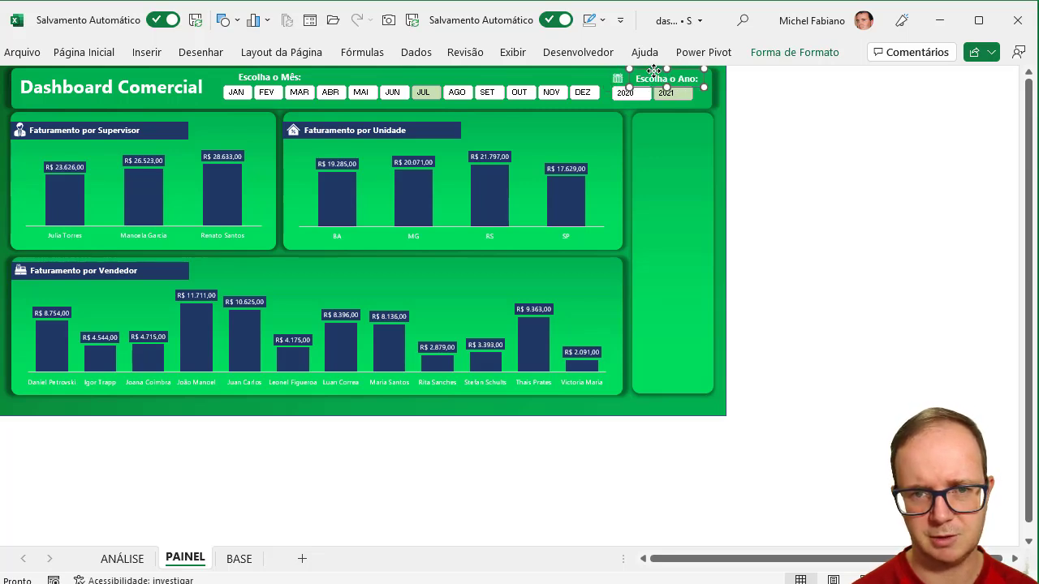
{"action": "key", "text": "Left"}
{"action": "key", "text": "Left"}
{"action": "key", "text": "Left"}
{"action": "key", "text": "Left"}
{"action": "key", "text": "Left"}
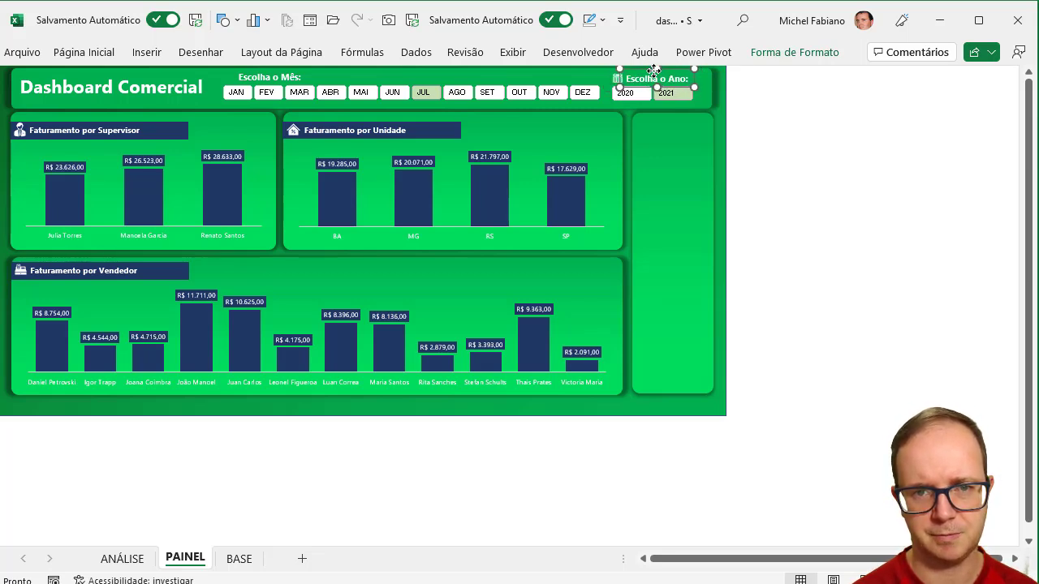
Duplicate the calendar icon and place the copy just before the "Escolha o Mês:" label
{"action": "left_click", "coordinate": [615, 78]}
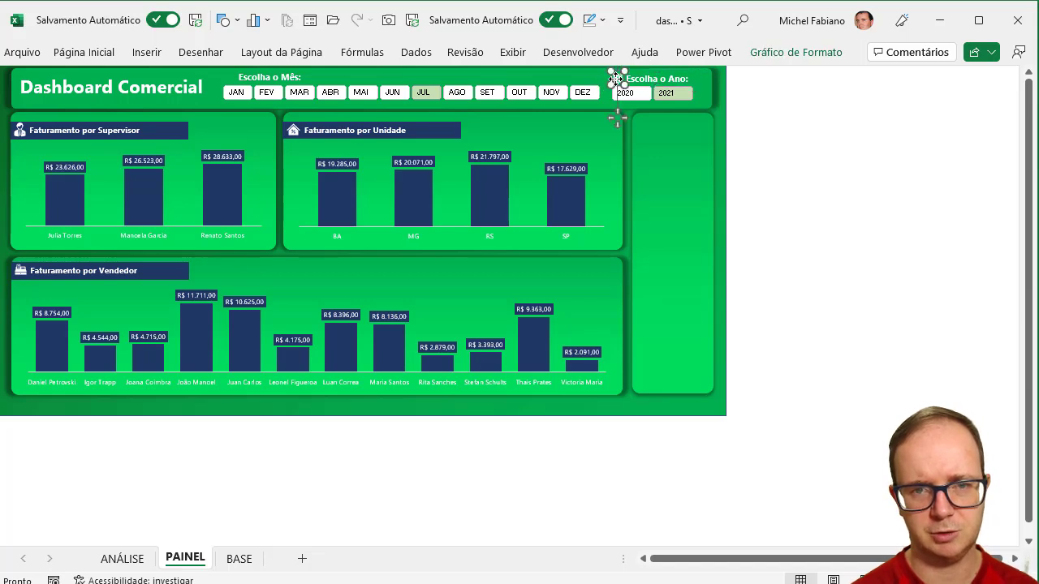
{"action": "left_click_drag", "start_coordinate": [615, 79], "coordinate": [231, 78]}
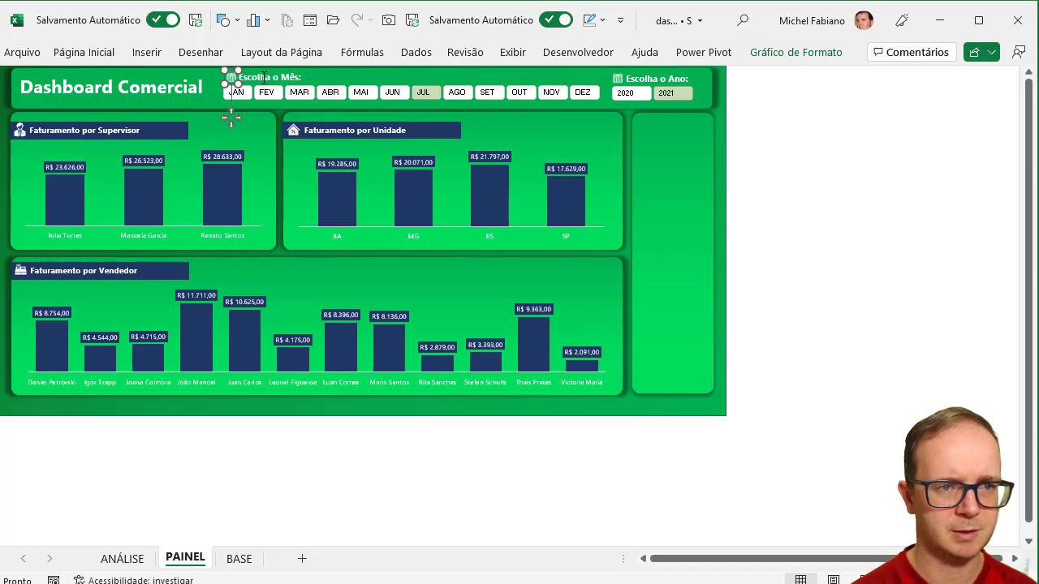
{"action": "left_click", "coordinate": [260, 78]}
{"action": "left_click", "coordinate": [831, 240]}
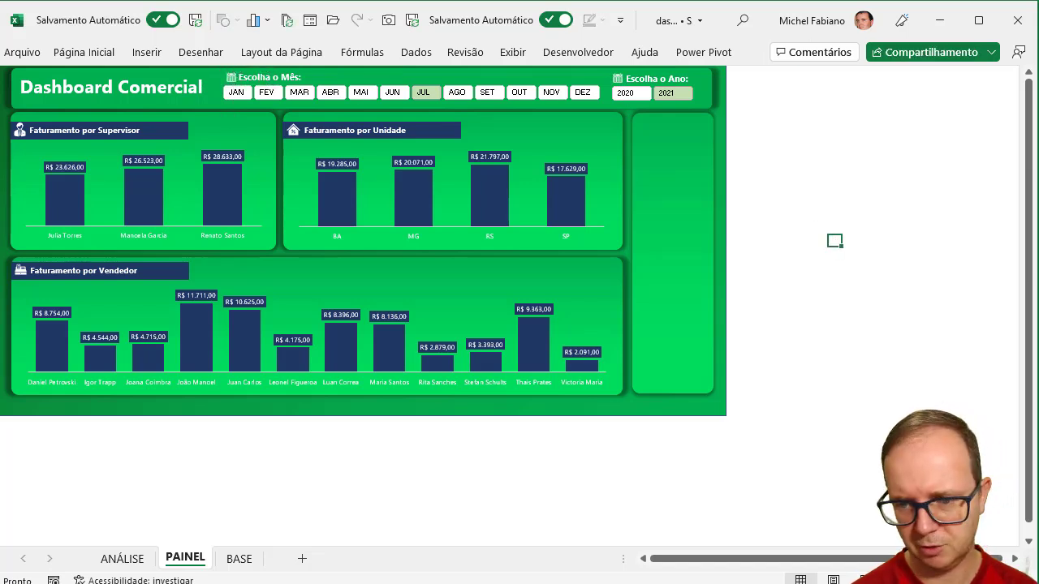
{"action": "scroll", "coordinate": [832, 239], "scroll_direction": "up", "scroll_amount": 3}
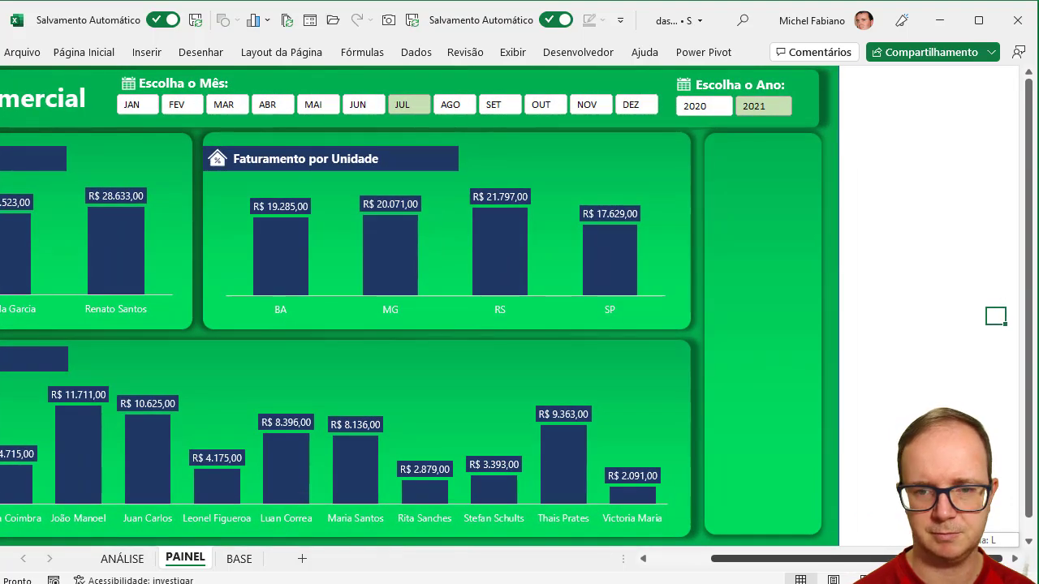
{"action": "left_click_drag", "start_coordinate": [883, 559], "coordinate": [823, 559]}
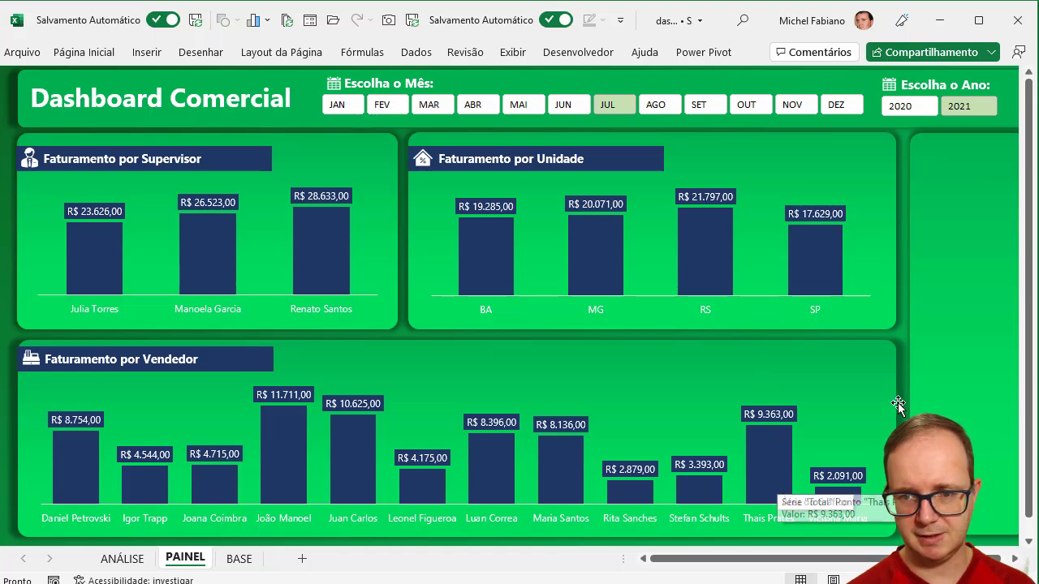
{"action": "left_click", "coordinate": [932, 396]}
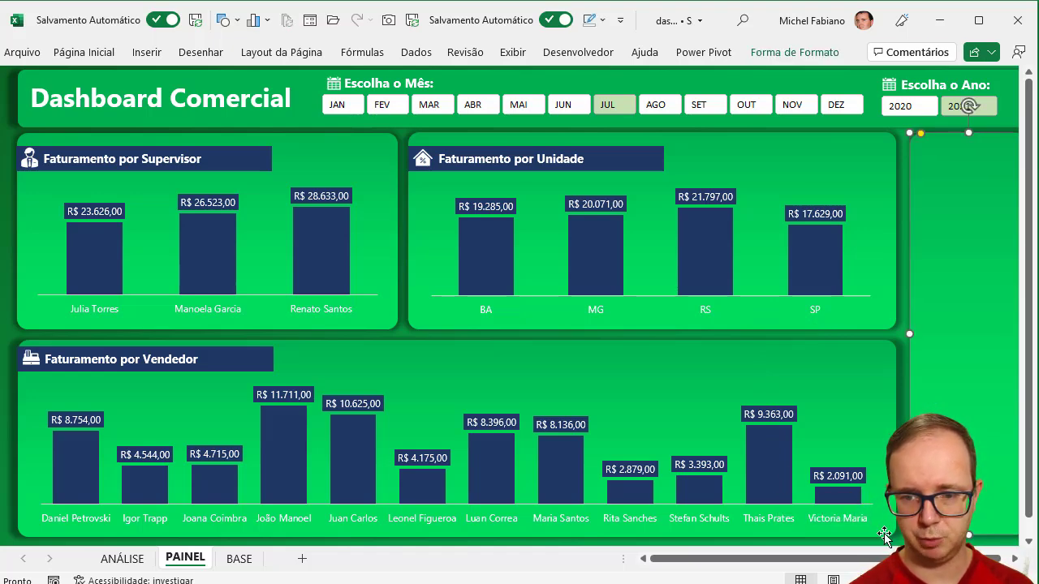
{"action": "scroll", "coordinate": [930, 454], "scroll_direction": "down", "scroll_amount": 1}
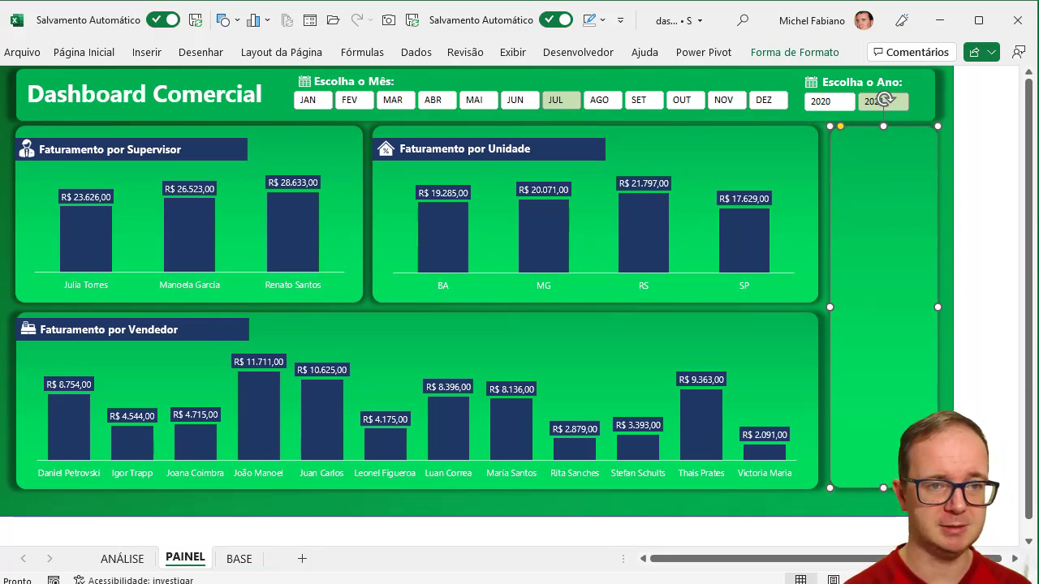
On the ANÁLISE sheet, enter the heading "Faturamento Total" in cell J3
{"action": "left_click", "coordinate": [135, 557]}
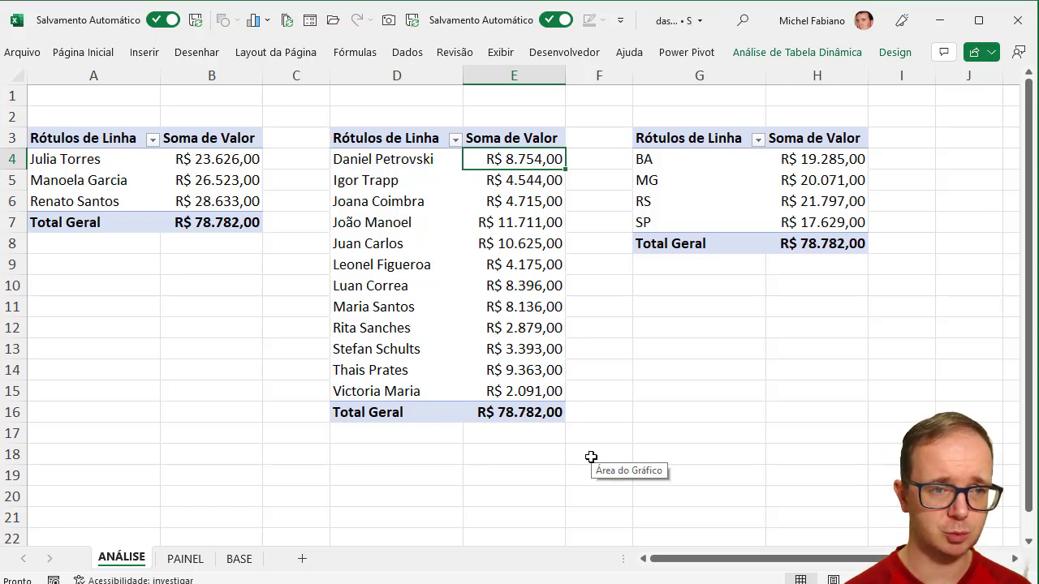
{"action": "left_click", "coordinate": [230, 223]}
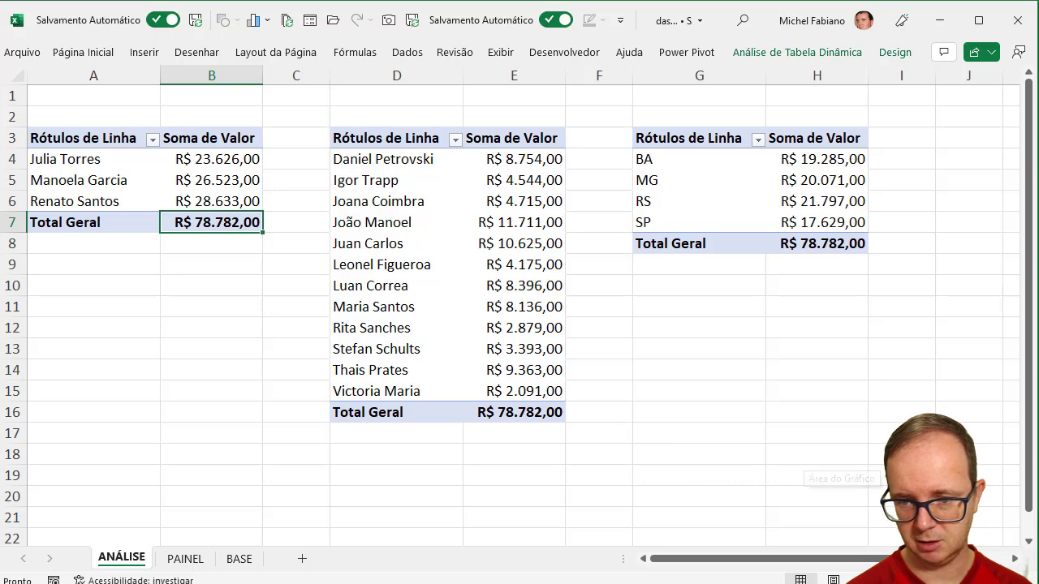
{"action": "scroll", "coordinate": [804, 465], "scroll_direction": "down", "scroll_amount": 2, "text": "ctrl"}
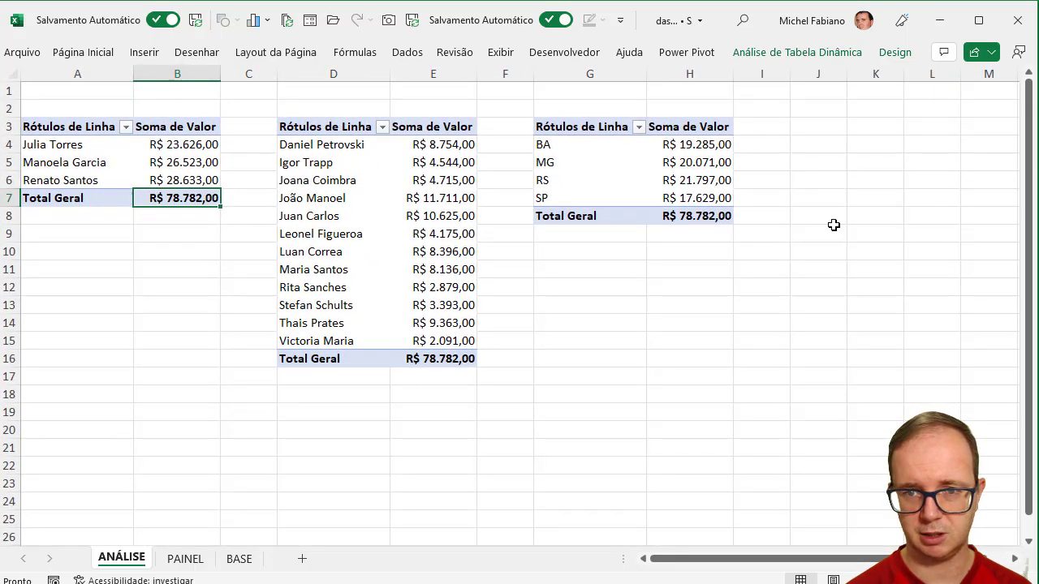
{"action": "left_click", "coordinate": [824, 135]}
{"action": "type", "text": "Faturamento Total"}
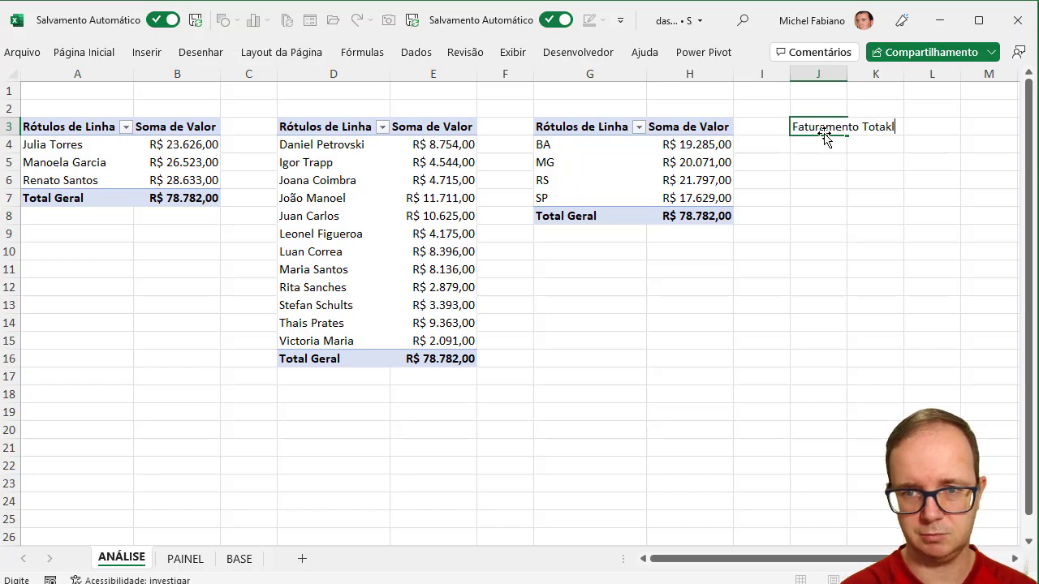
{"action": "key", "text": "Return"}
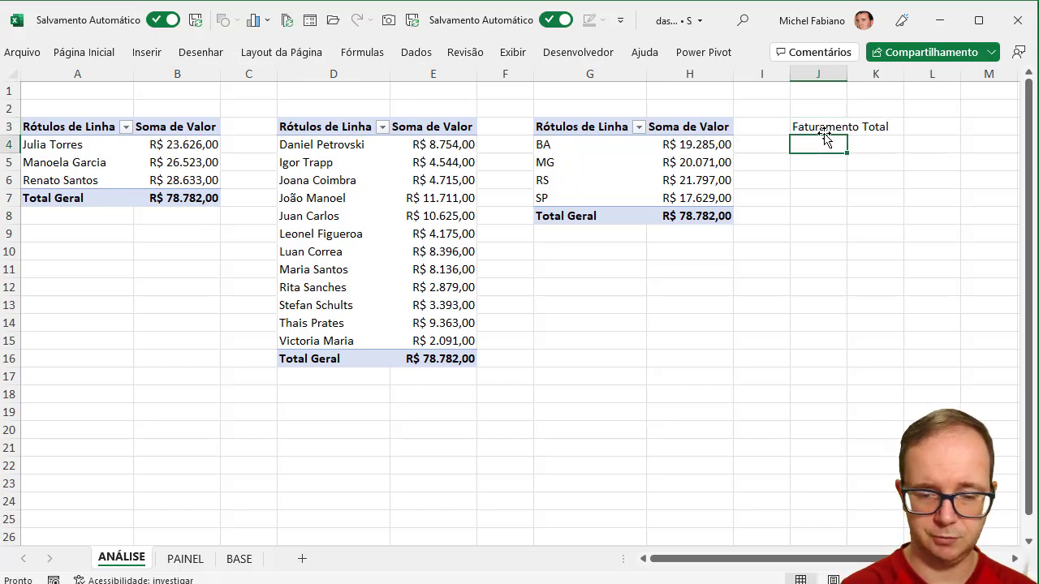
In cell J4, enter a formula that references the Total Geral value of the unit pivot table in H8
{"action": "type", "text": "="}
{"action": "left_click", "coordinate": [700, 216]}
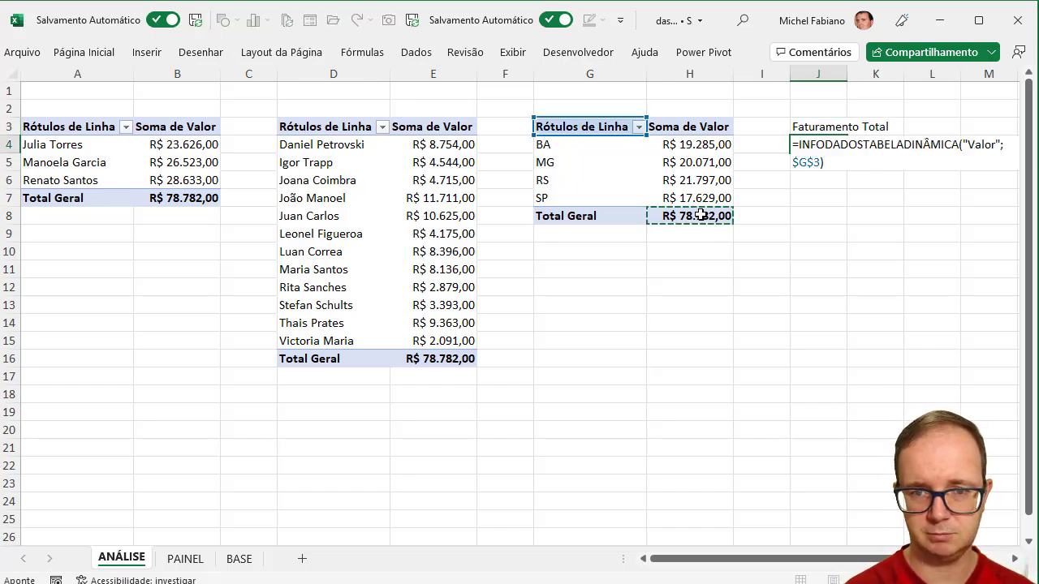
{"action": "key", "text": "Return"}
{"action": "key", "text": "Up"}
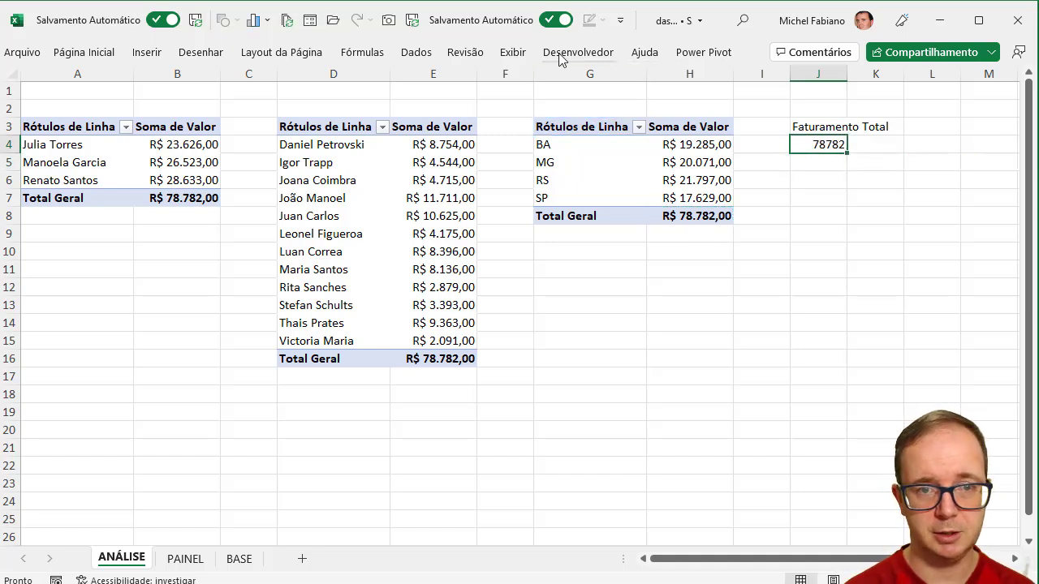
Display the formula bar (Barra de Fórmulas) in the workbook window
{"action": "left_click", "coordinate": [513, 54]}
{"action": "left_click", "coordinate": [453, 107]}
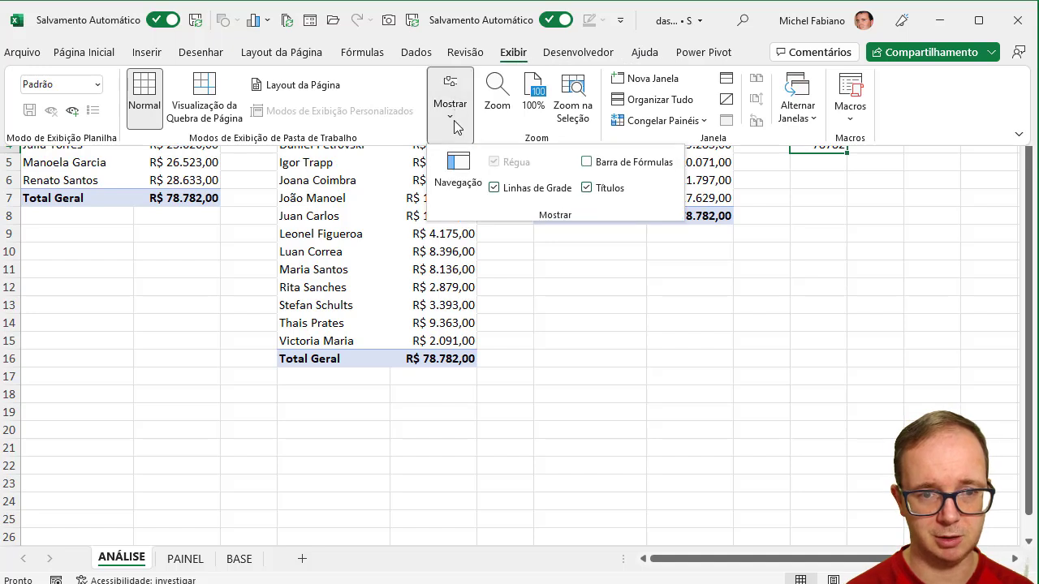
{"action": "left_click", "coordinate": [586, 162]}
{"action": "left_click", "coordinate": [745, 318]}
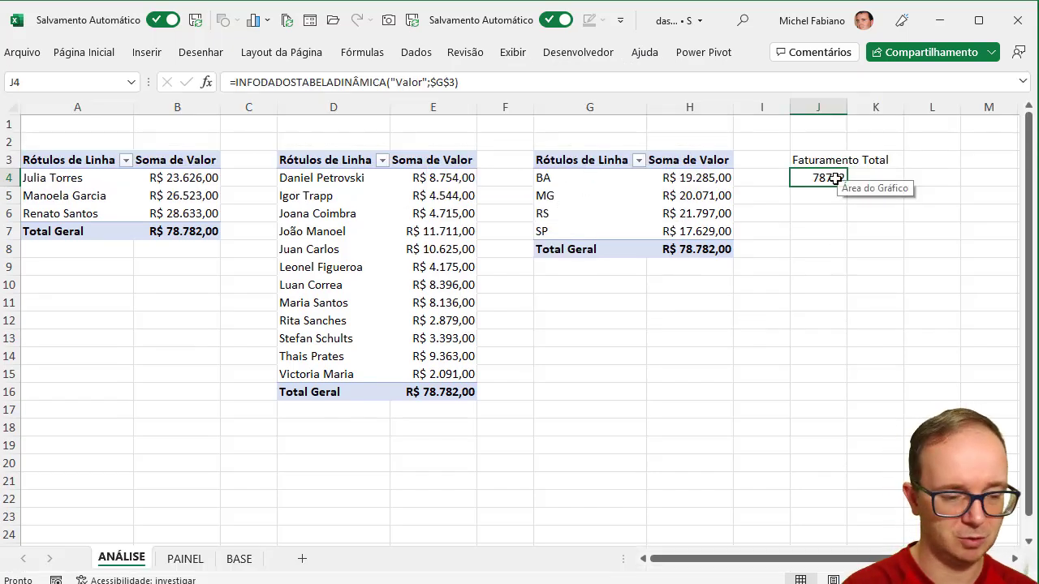
Format the Faturamento Total value in cell J4 with the Moeda number category
{"action": "key", "text": "ctrl+1"}
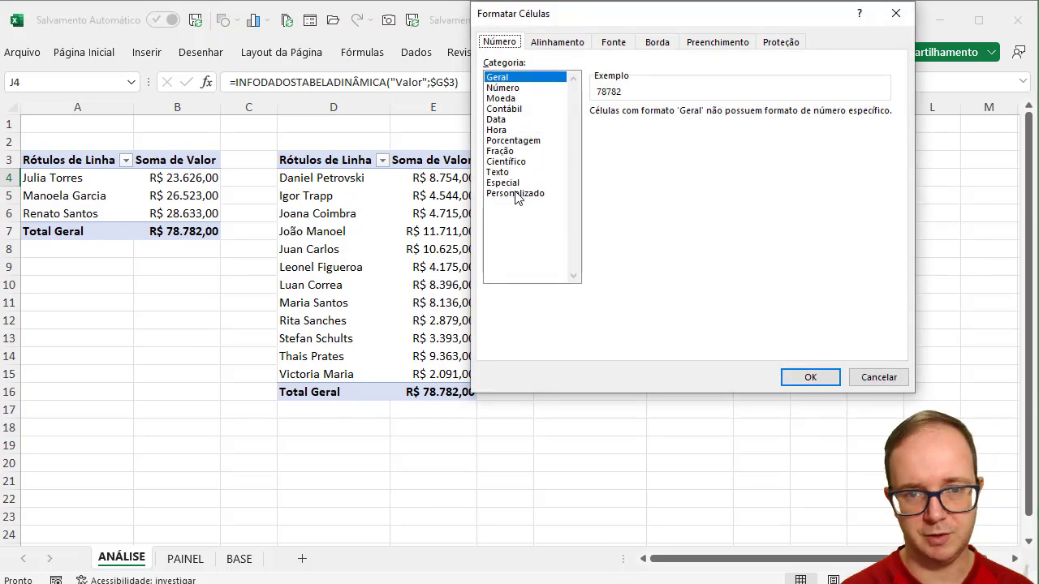
{"action": "left_click", "coordinate": [517, 194]}
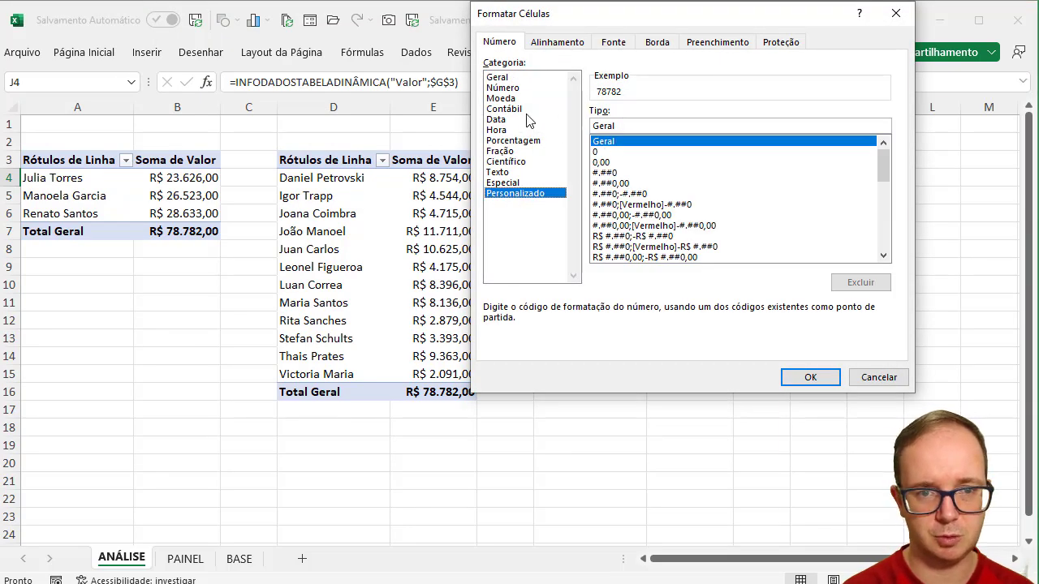
{"action": "left_click", "coordinate": [500, 98]}
{"action": "left_click", "coordinate": [810, 377]}
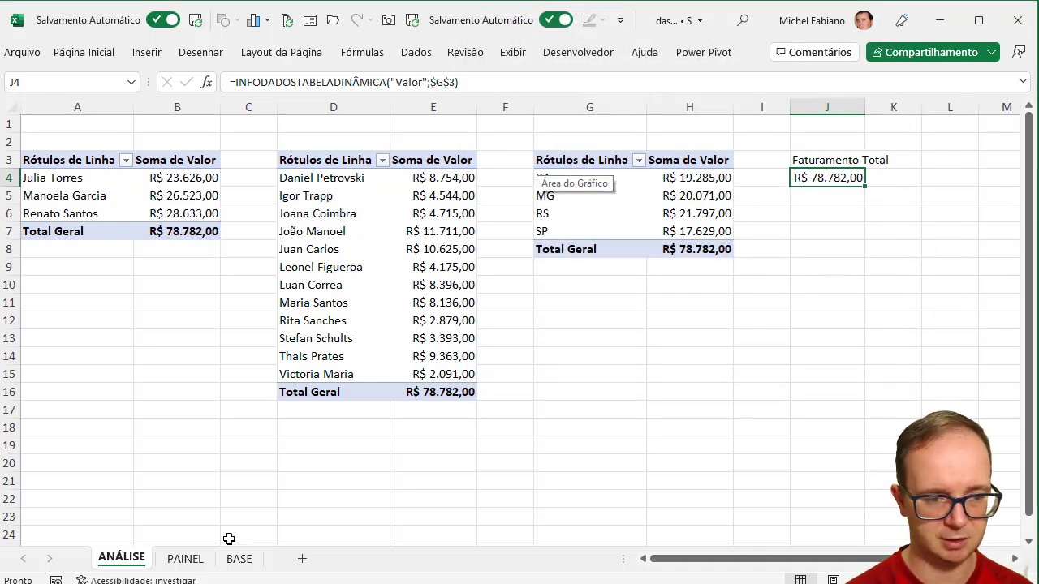
On the PAINEL sheet, duplicate the "Escolha o Ano:" label, place the copy atop the empty side card and change its text to "Faturamento"
{"action": "left_click", "coordinate": [193, 560]}
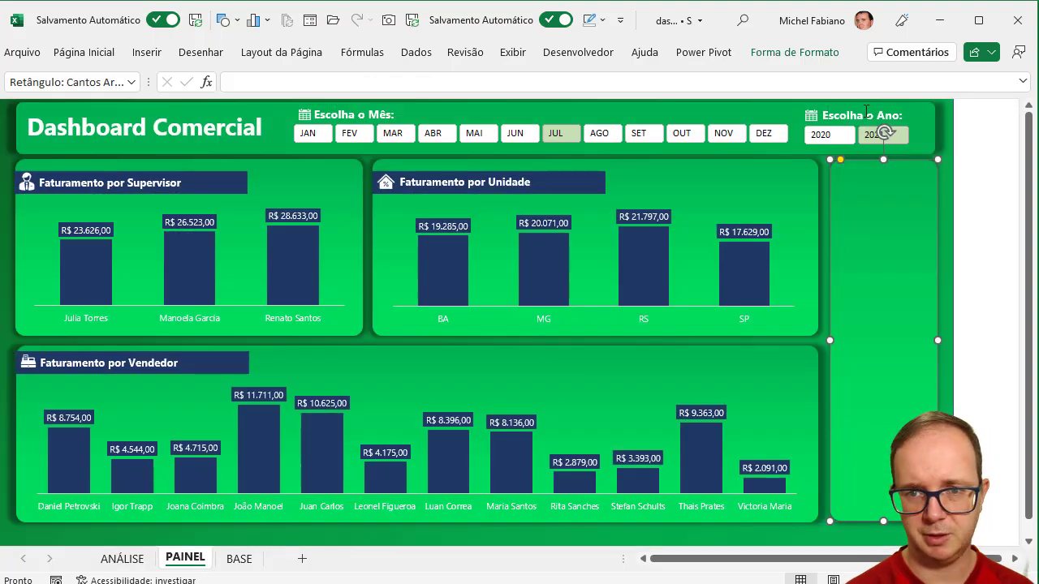
{"action": "left_click", "coordinate": [867, 111]}
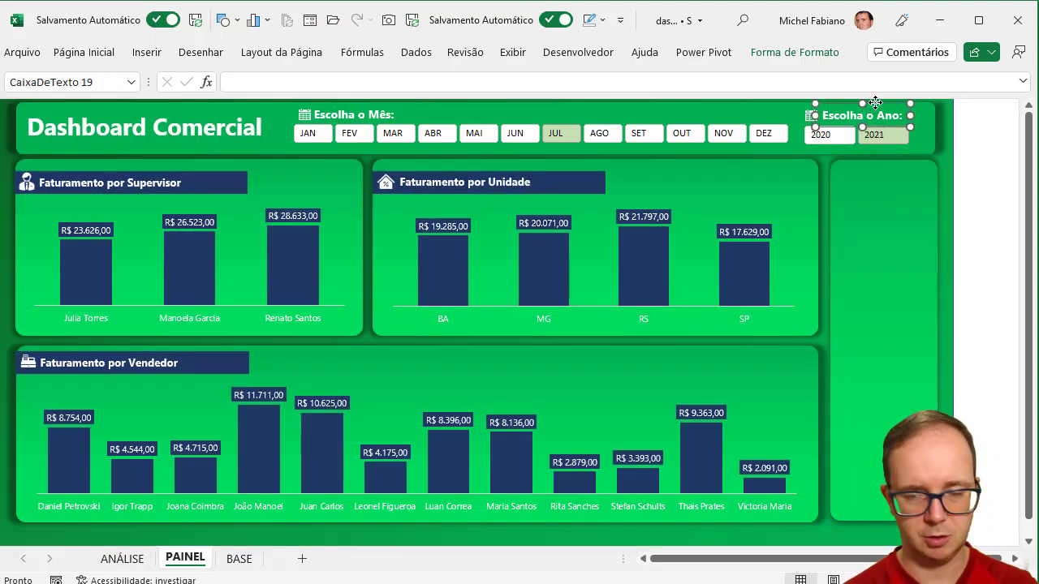
{"action": "key", "text": "ctrl+d"}
{"action": "left_click_drag", "start_coordinate": [887, 117], "coordinate": [893, 172]}
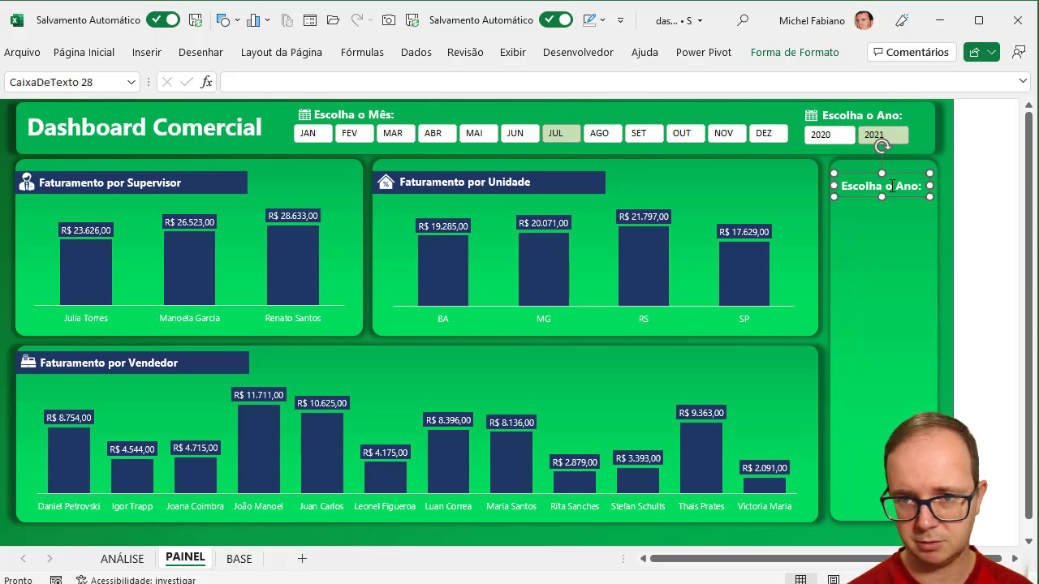
{"action": "triple_click", "coordinate": [892, 186]}
{"action": "type", "text": "Fatur"}
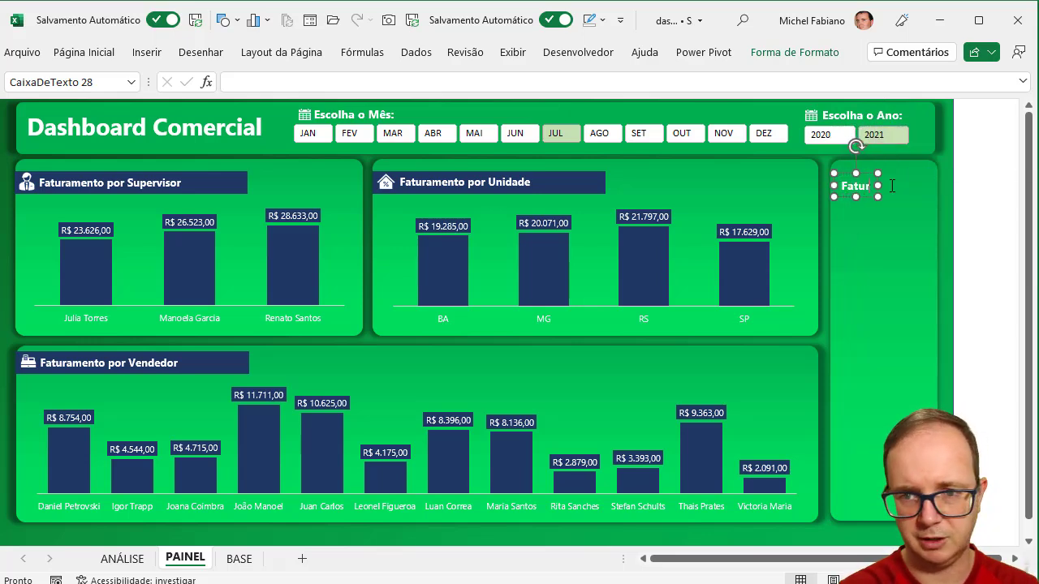
{"action": "type", "text": "amento"}
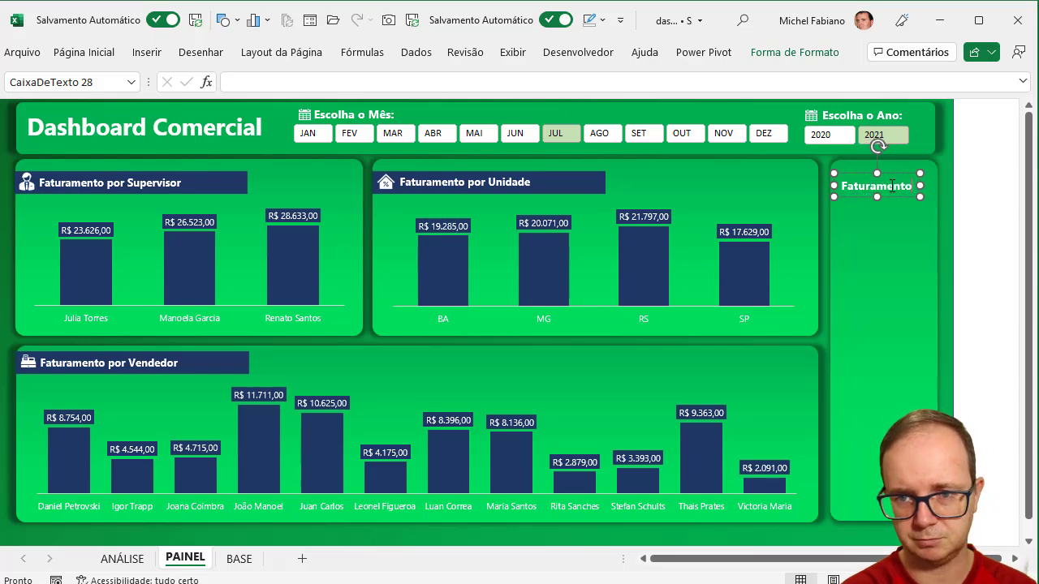
{"action": "left_click_drag", "start_coordinate": [895, 201], "coordinate": [900, 199]}
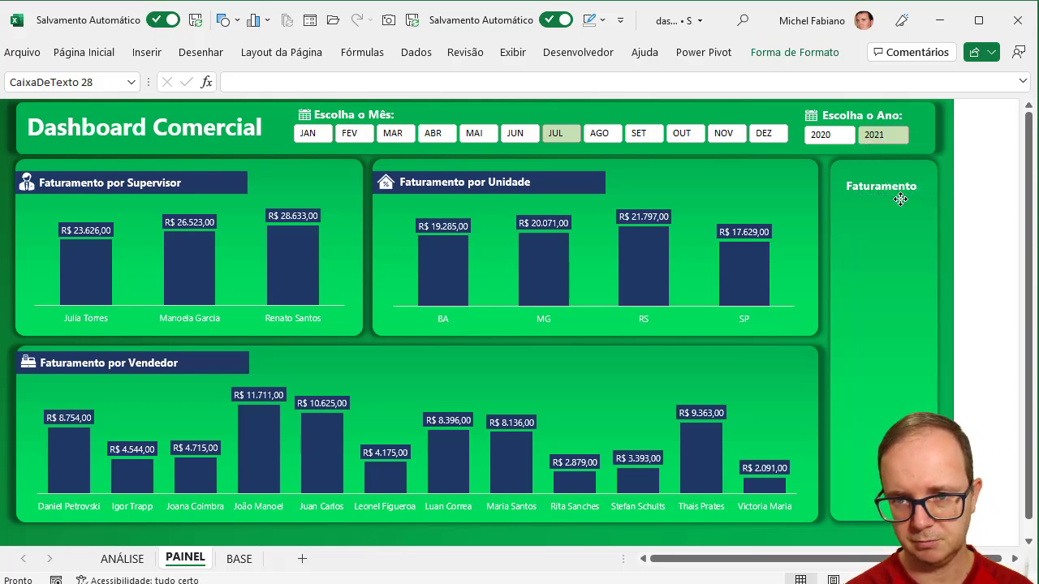
Duplicate the "Faturamento" label, place the copy just below it and link that text box to =ANÁLISE!J4
{"action": "key", "text": "ctrl+d"}
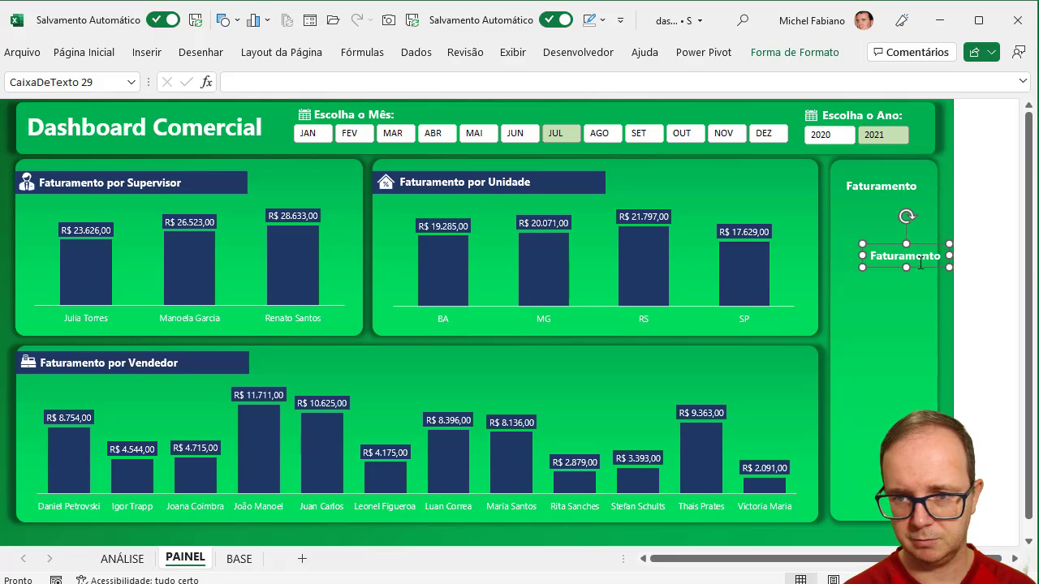
{"action": "left_click_drag", "start_coordinate": [922, 272], "coordinate": [898, 217]}
{"action": "left_click", "coordinate": [472, 83]}
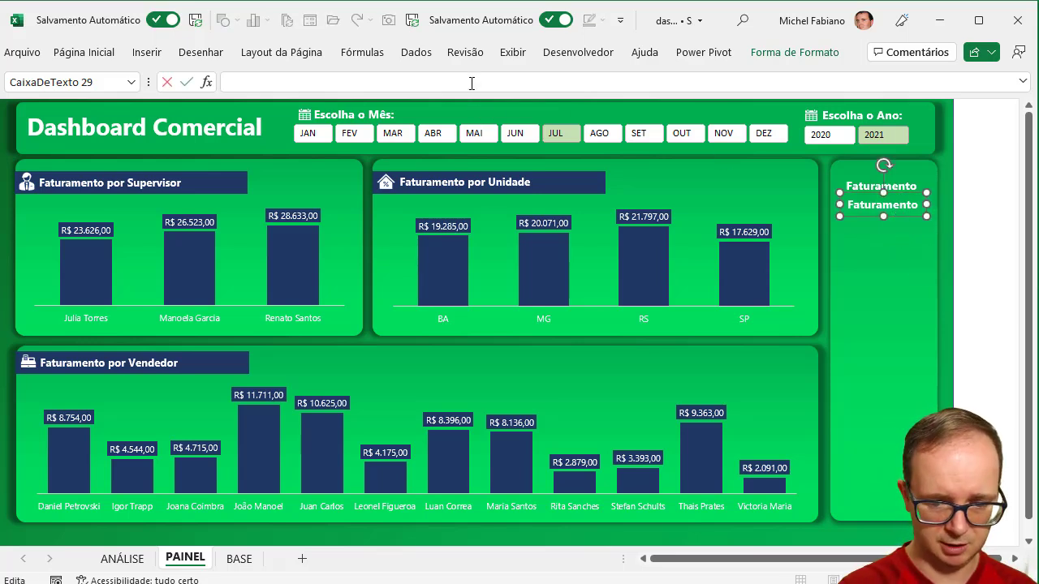
{"action": "type", "text": "="}
{"action": "left_click", "coordinate": [122, 559]}
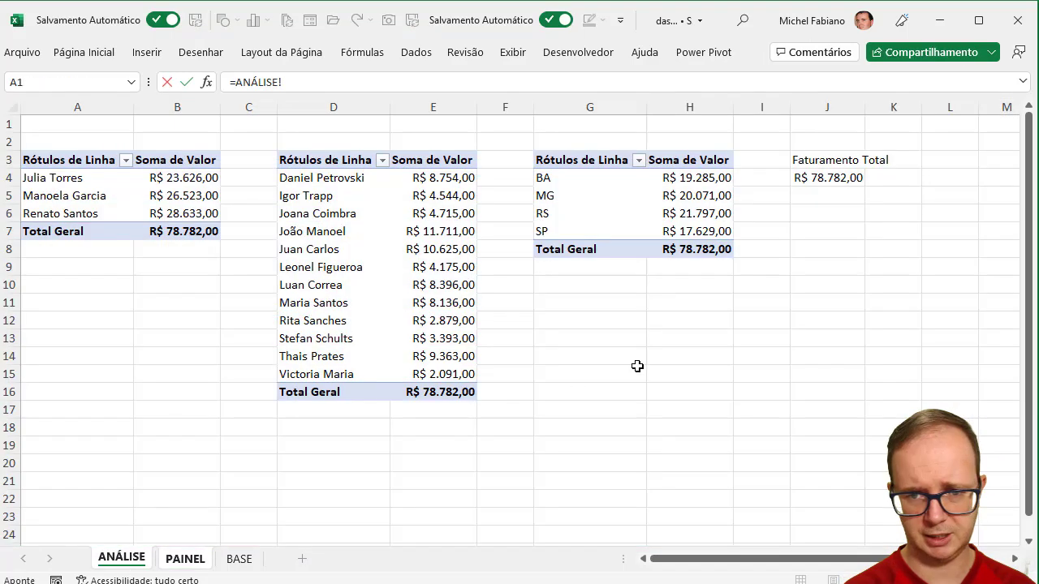
{"action": "left_click", "coordinate": [831, 181]}
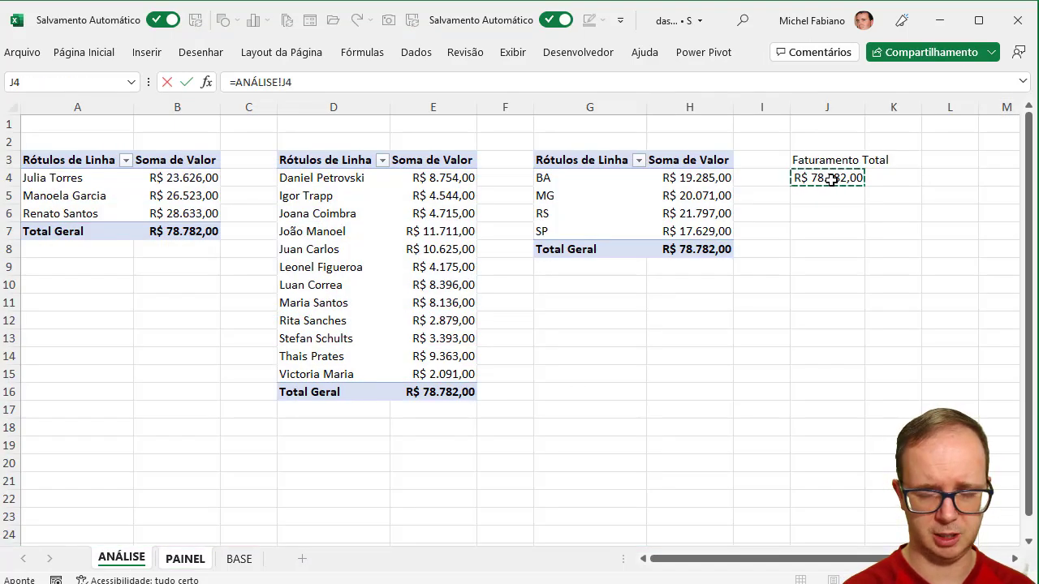
{"action": "key", "text": "Return"}
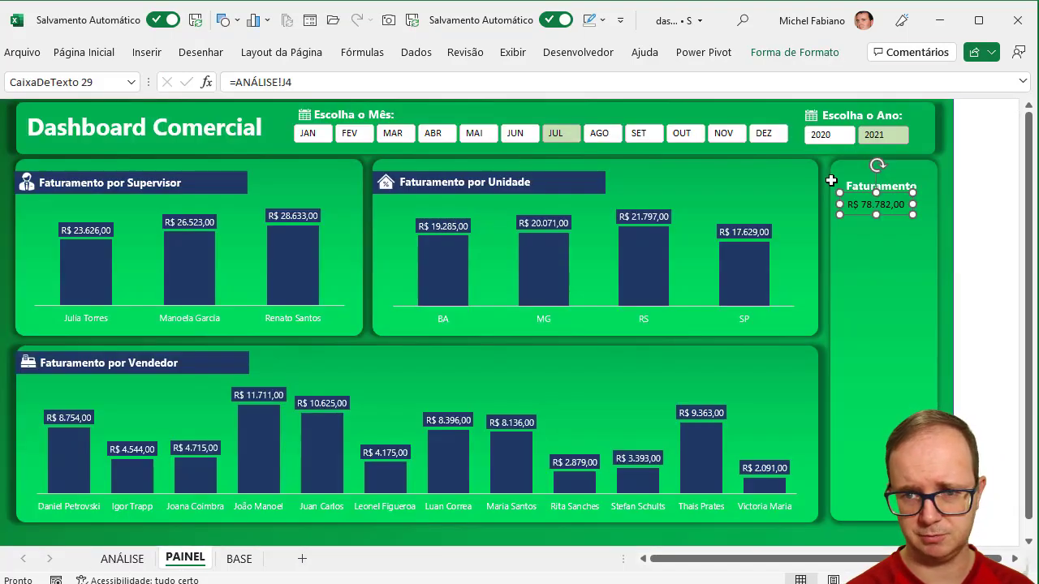
Copy the formatting of the "Faturamento" label onto the linked revenue value below it
{"action": "left_click", "coordinate": [891, 180]}
{"action": "left_click", "coordinate": [891, 181]}
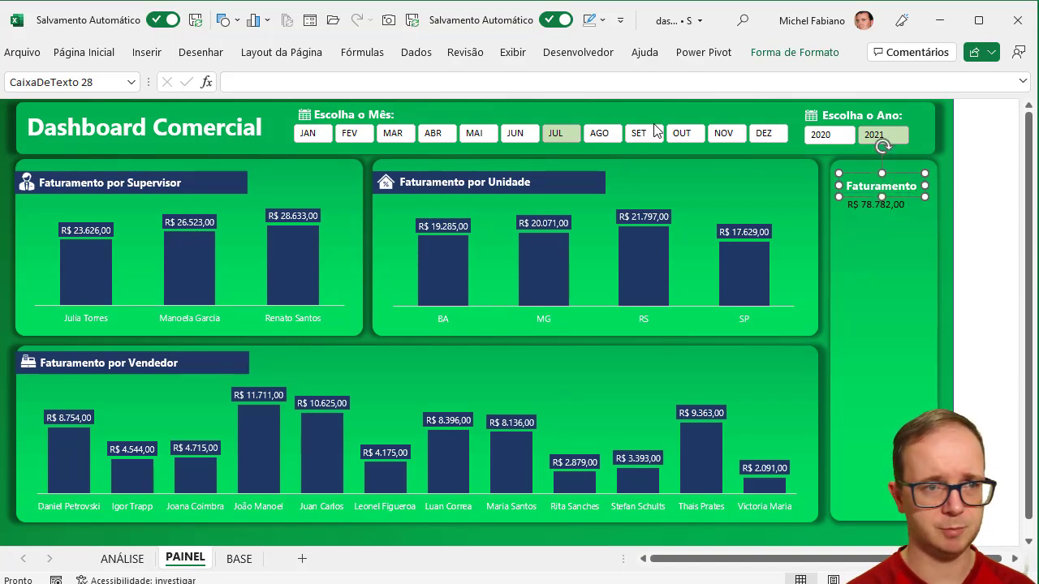
{"action": "left_click", "coordinate": [105, 53]}
{"action": "left_click", "coordinate": [117, 121]}
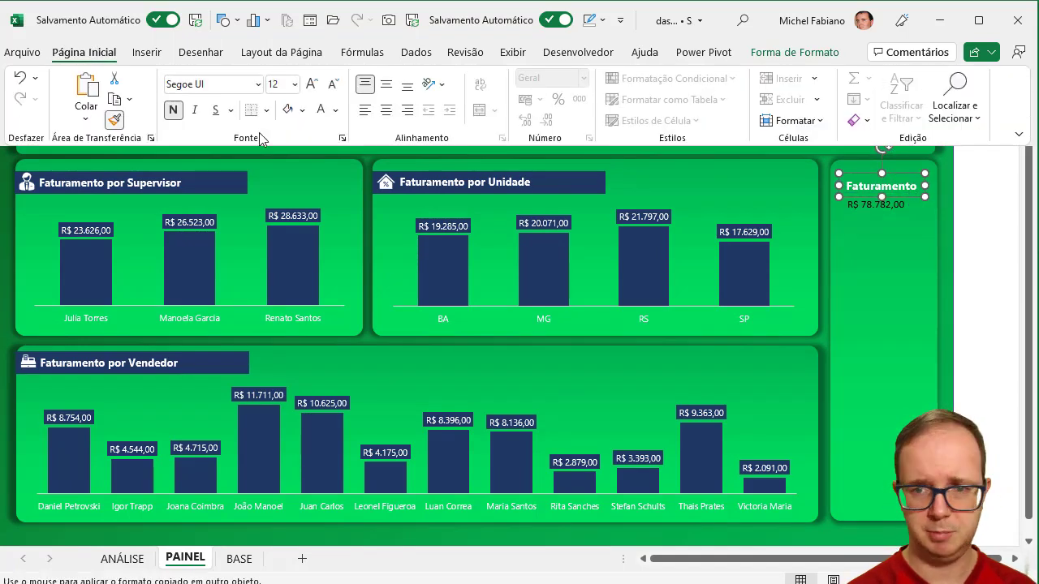
{"action": "left_click", "coordinate": [884, 204]}
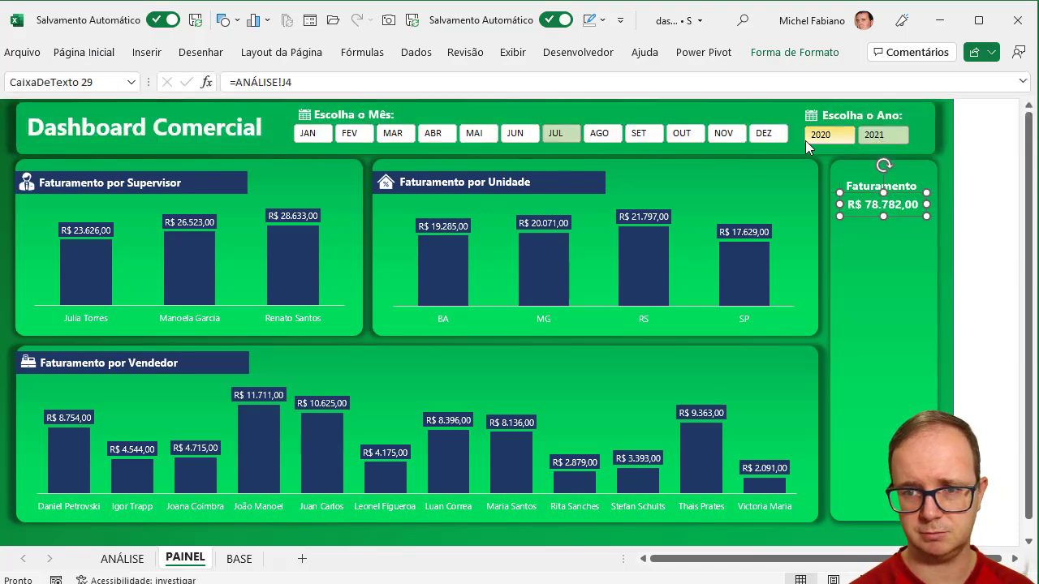
Increase the revenue value's font size to 14 and centre it beneath the "Faturamento" label
{"action": "double_click", "coordinate": [104, 56]}
{"action": "left_click", "coordinate": [316, 84]}
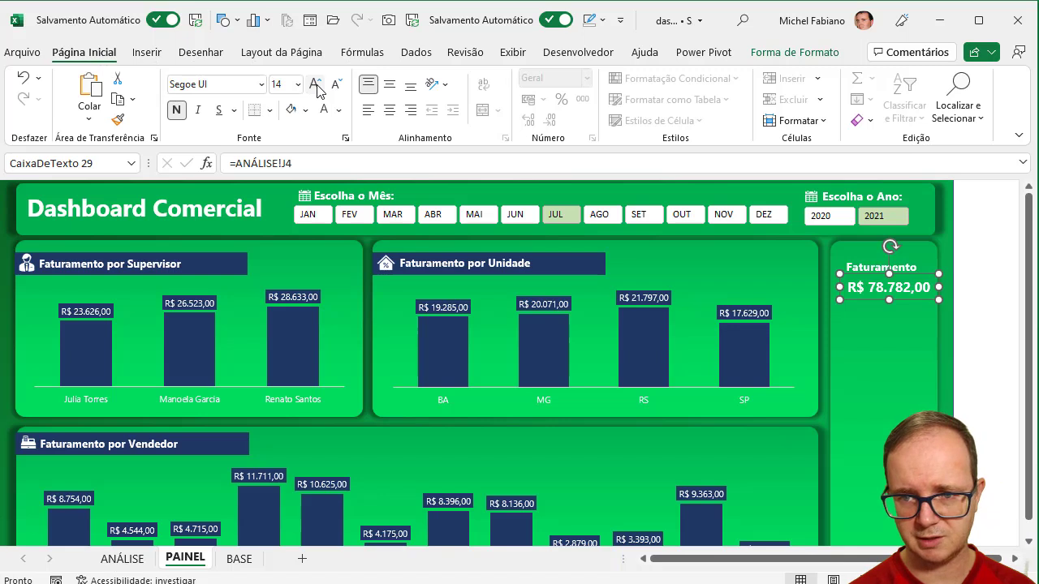
{"action": "left_click_drag", "start_coordinate": [928, 293], "coordinate": [915, 288]}
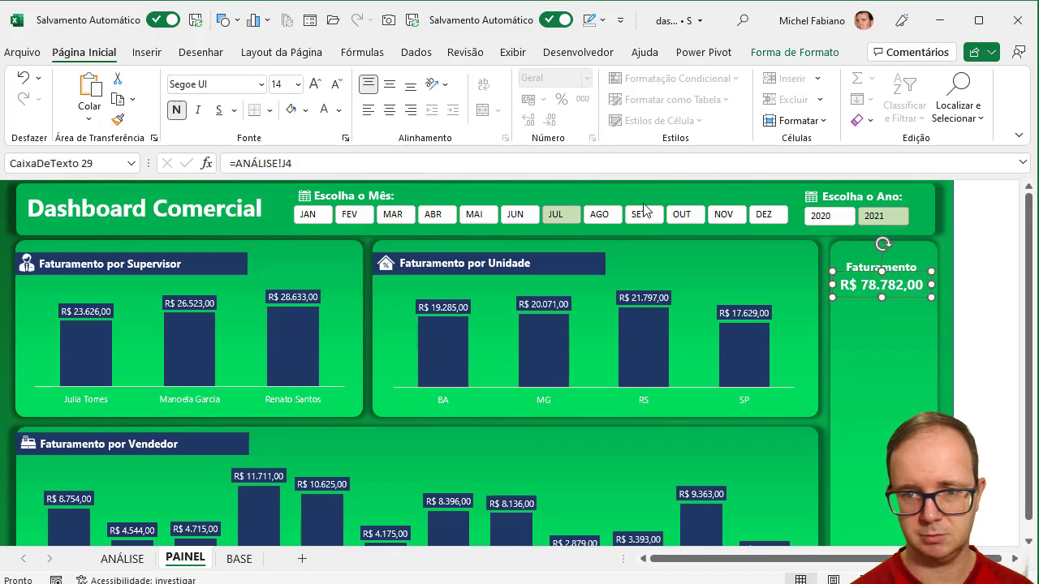
Try font size 16 on the revenue value, return it to 14 and recentre it in the card
{"action": "left_click", "coordinate": [314, 84]}
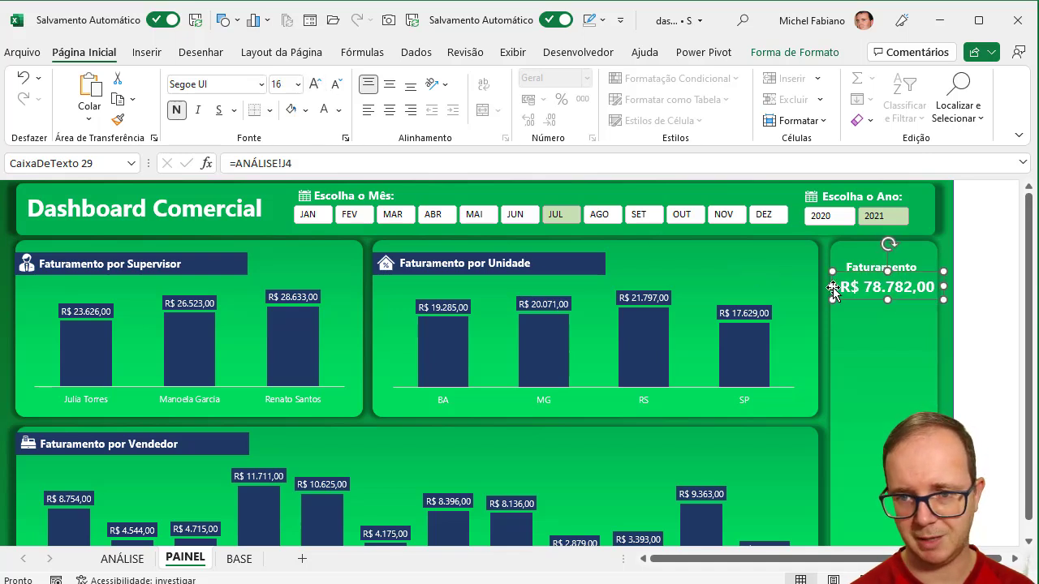
{"action": "left_click_drag", "start_coordinate": [931, 300], "coordinate": [927, 300]}
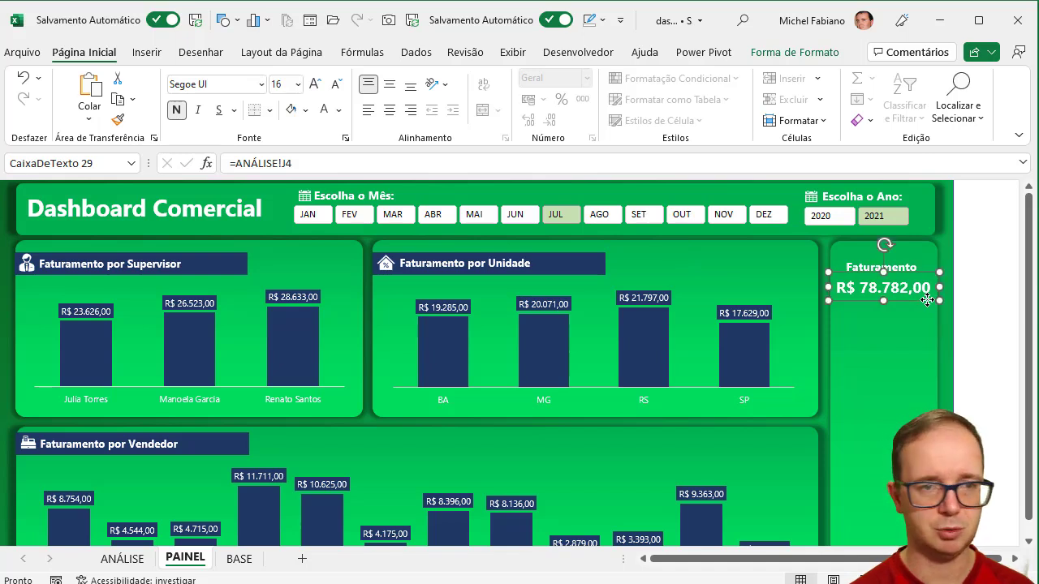
{"action": "left_click", "coordinate": [336, 84]}
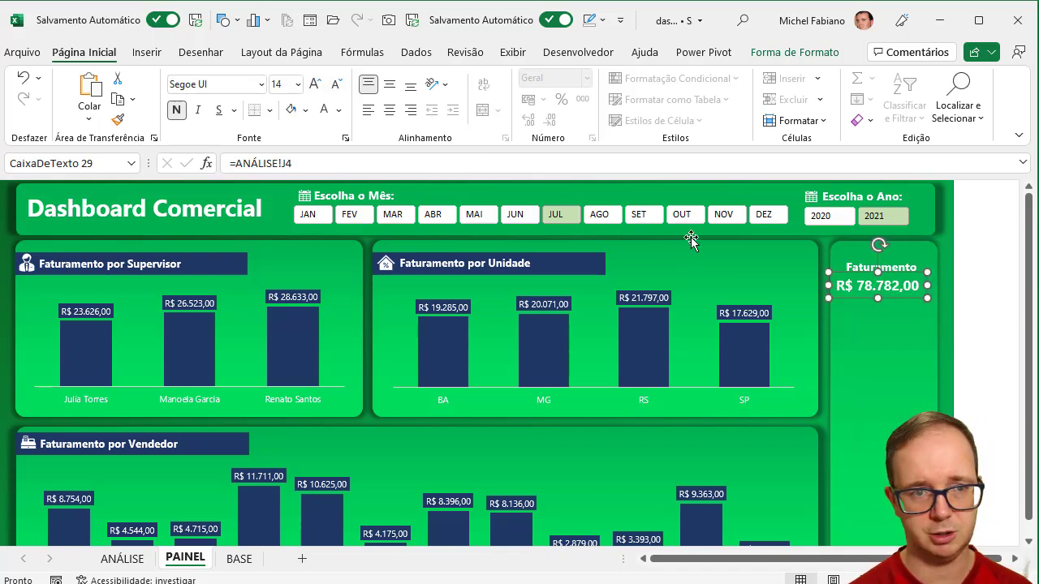
{"action": "left_click_drag", "start_coordinate": [903, 297], "coordinate": [907, 297]}
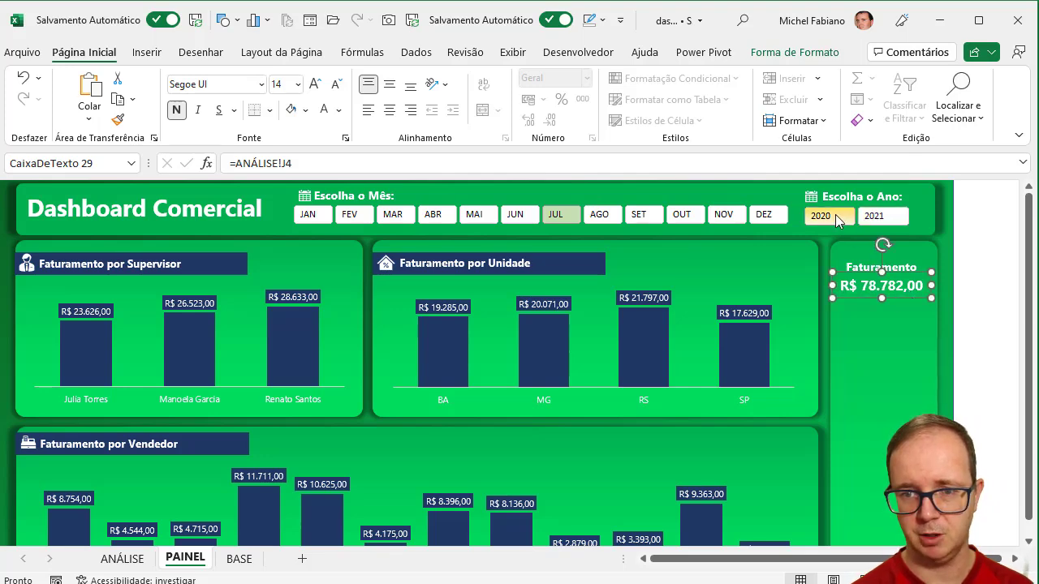
Test the year slicer with 2020 and 2021, leave it on 2020 and filter the month to NOV
{"action": "left_click", "coordinate": [836, 216]}
{"action": "left_click", "coordinate": [875, 216]}
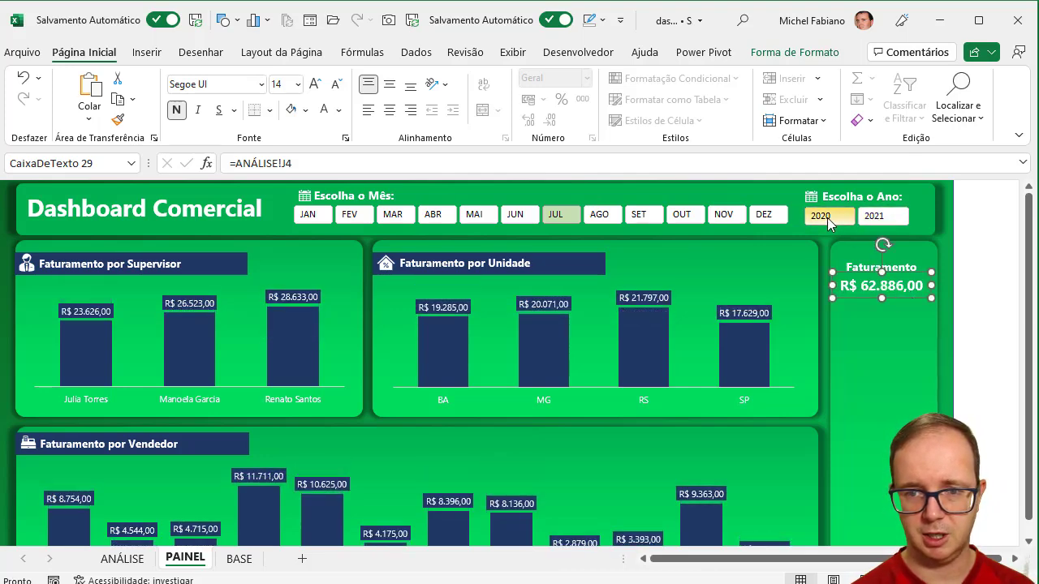
{"action": "left_click", "coordinate": [827, 217]}
{"action": "left_click", "coordinate": [727, 220]}
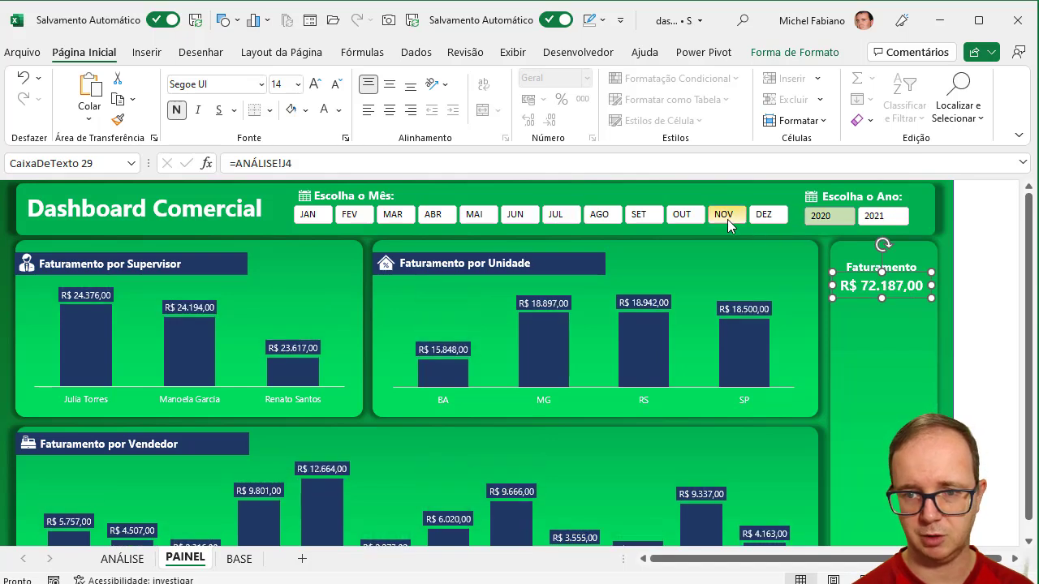
Duplicate the "Faturamento" label, place the copy below the revenue value and change its text to "Total"
{"action": "left_click", "coordinate": [905, 259]}
{"action": "key", "text": "ctrl+d"}
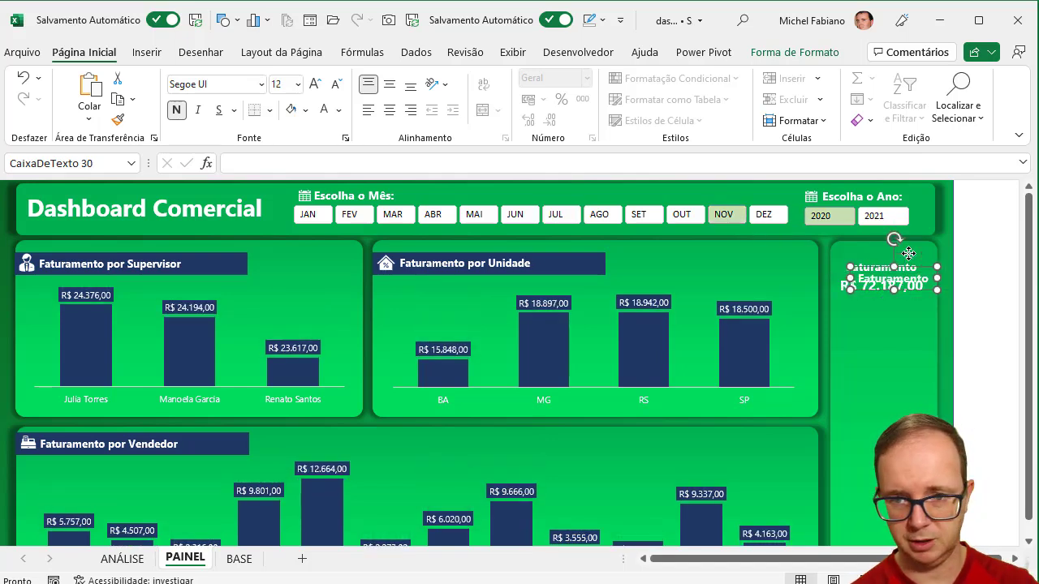
{"action": "left_click_drag", "start_coordinate": [911, 268], "coordinate": [902, 293]}
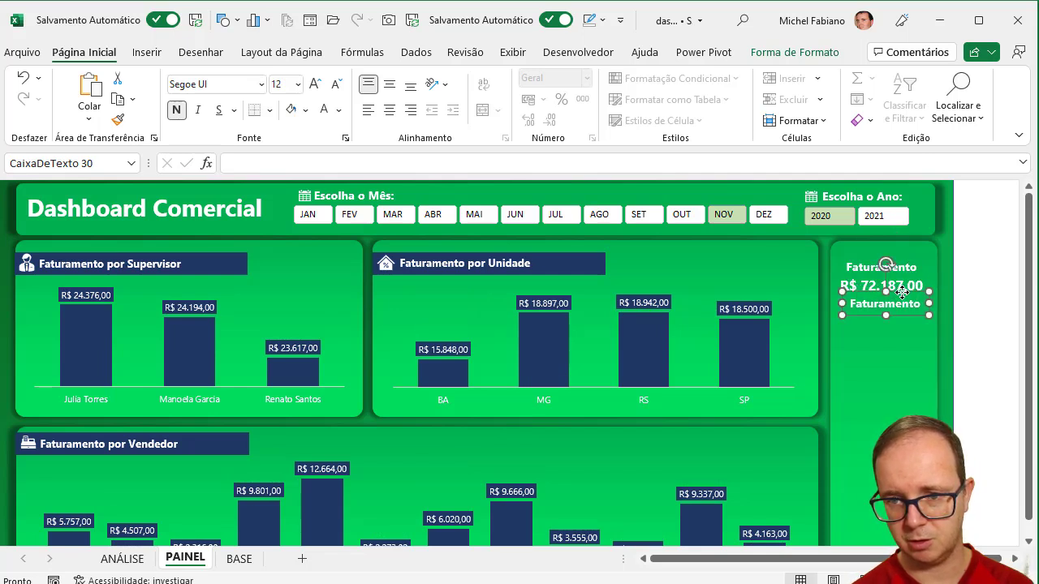
{"action": "double_click", "coordinate": [899, 304]}
{"action": "type", "text": "Total"}
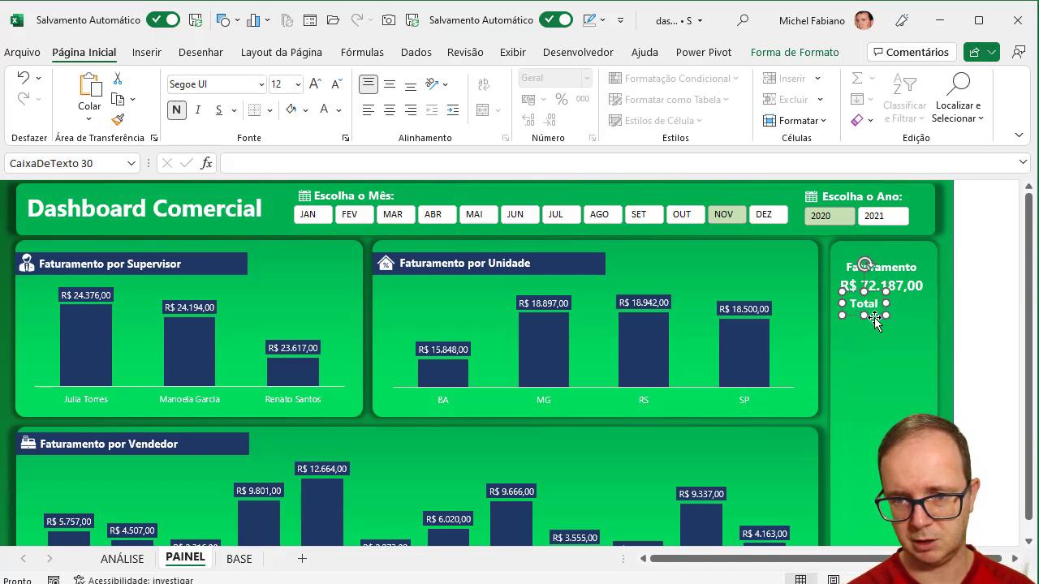
Centre the "Total" label beneath the revenue value and remove its bold formatting
{"action": "key", "text": "Escape"}
{"action": "left_click", "coordinate": [894, 317]}
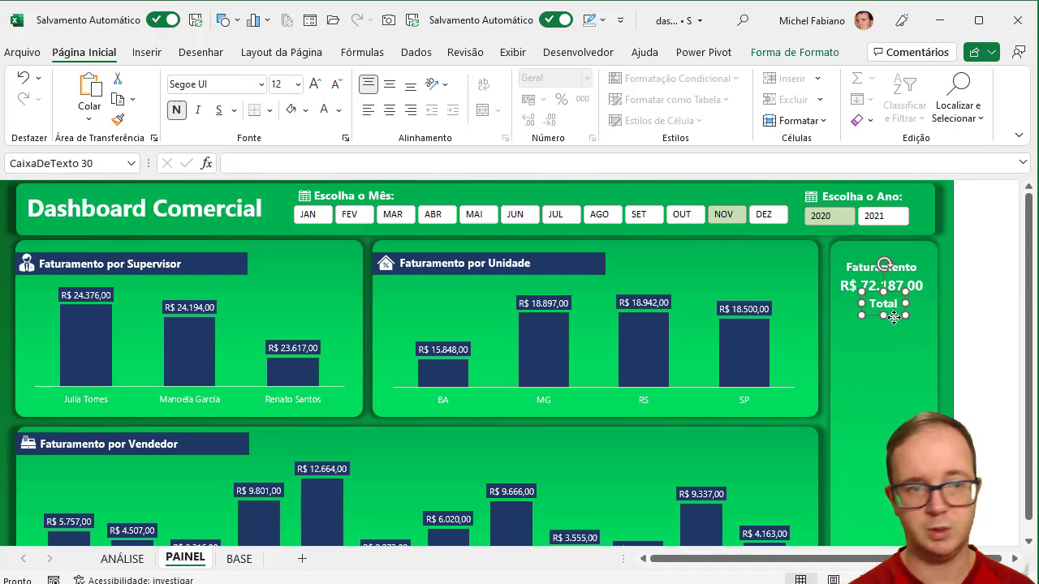
{"action": "left_click", "coordinate": [176, 110]}
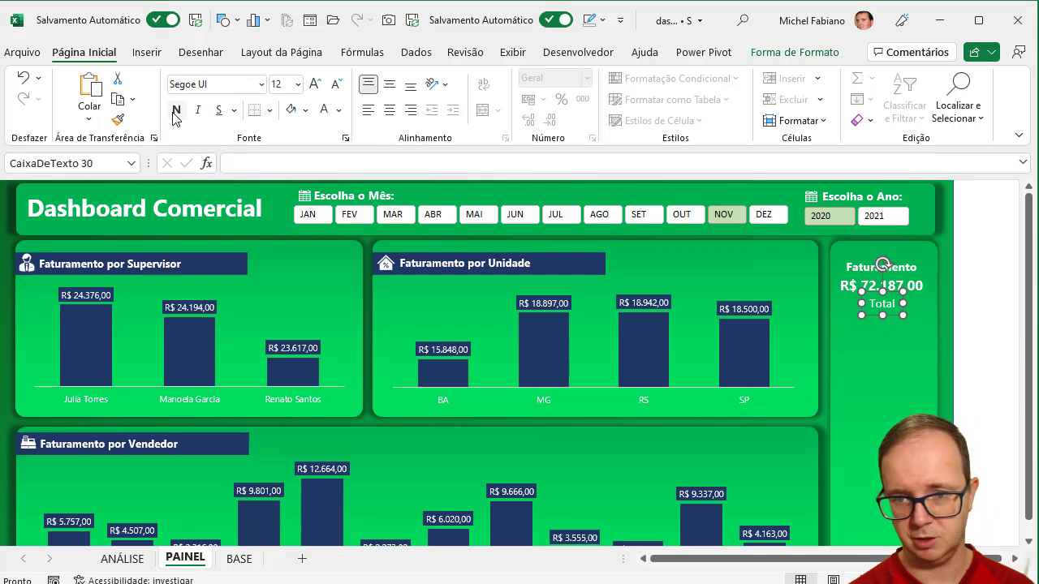
{"action": "left_click", "coordinate": [997, 360]}
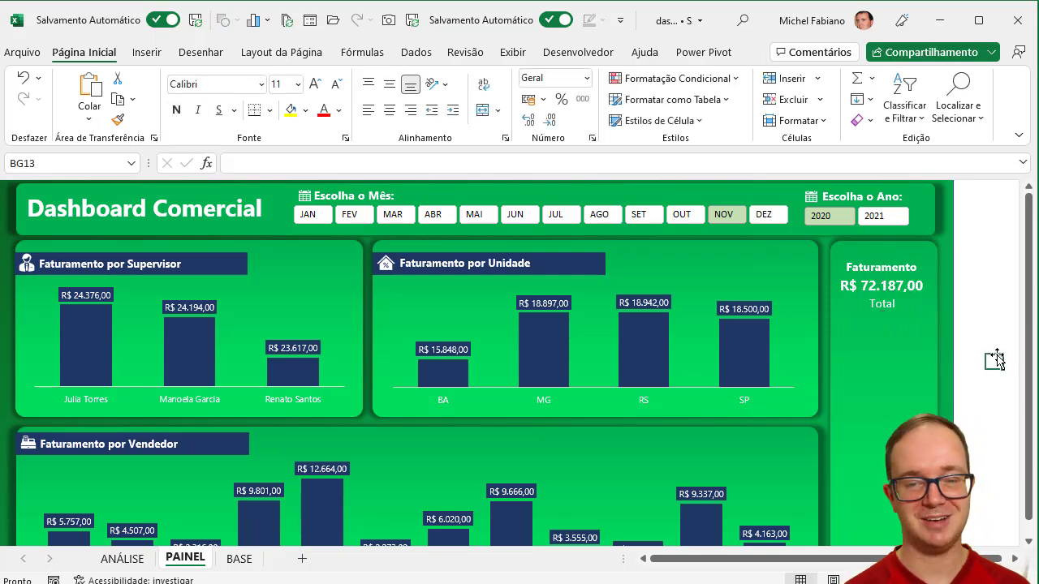
{"action": "left_click", "coordinate": [122, 559]}
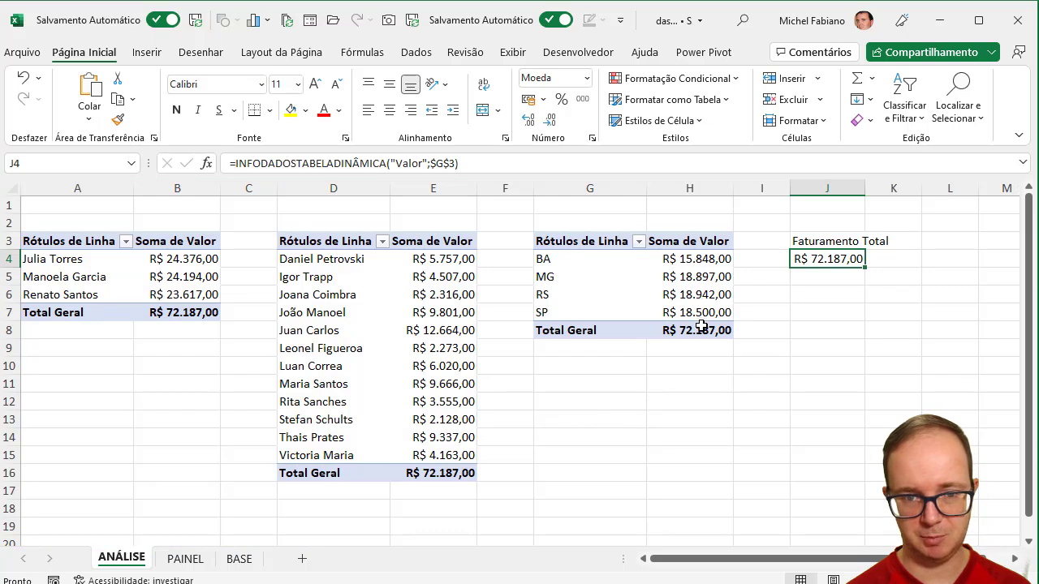
{"action": "mouse_move", "coordinate": [702, 326]}
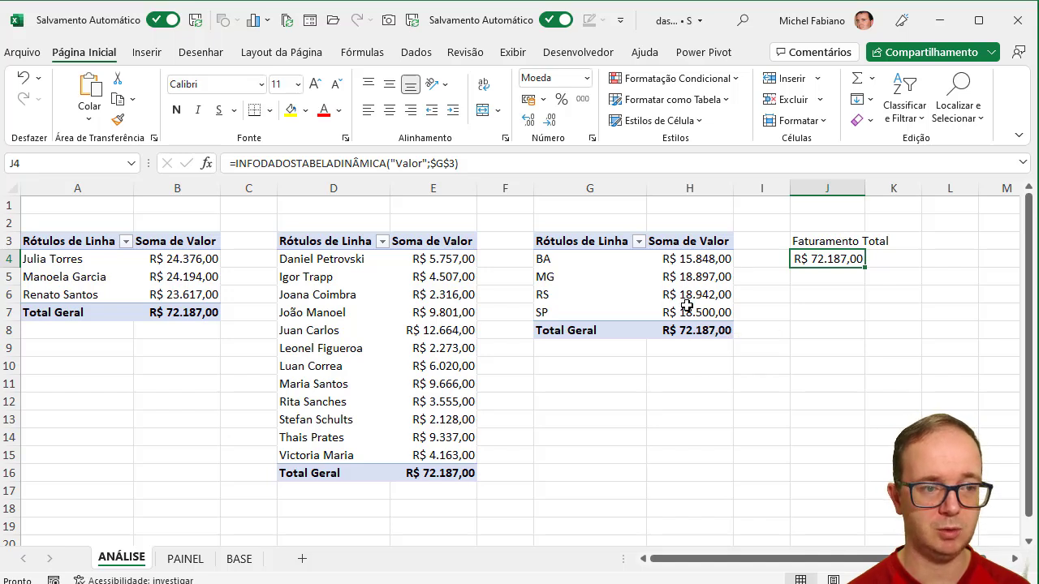
{"action": "mouse_move", "coordinate": [687, 305]}
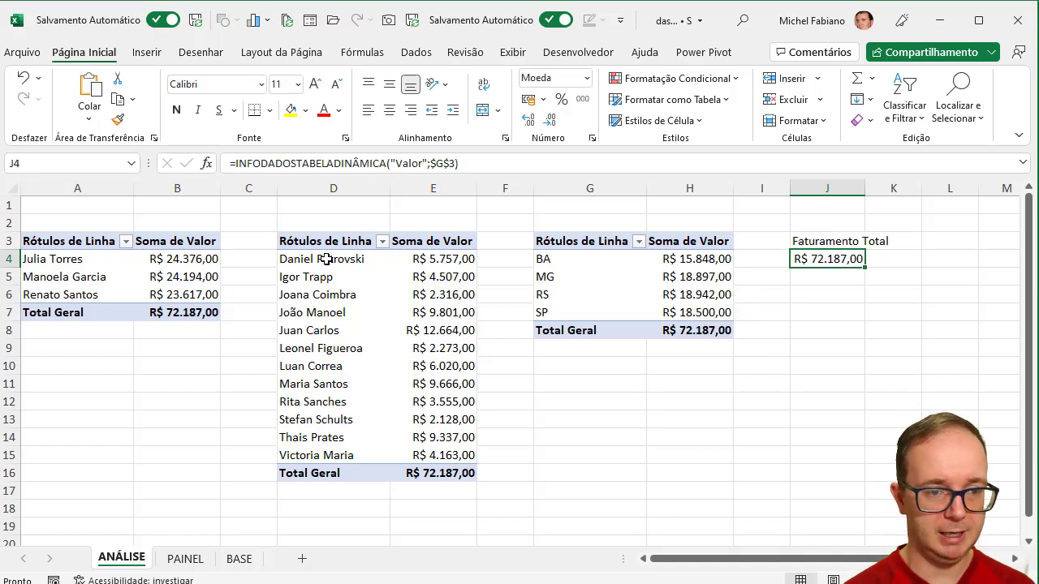
{"action": "left_click_drag", "start_coordinate": [329, 260], "coordinate": [428, 467]}
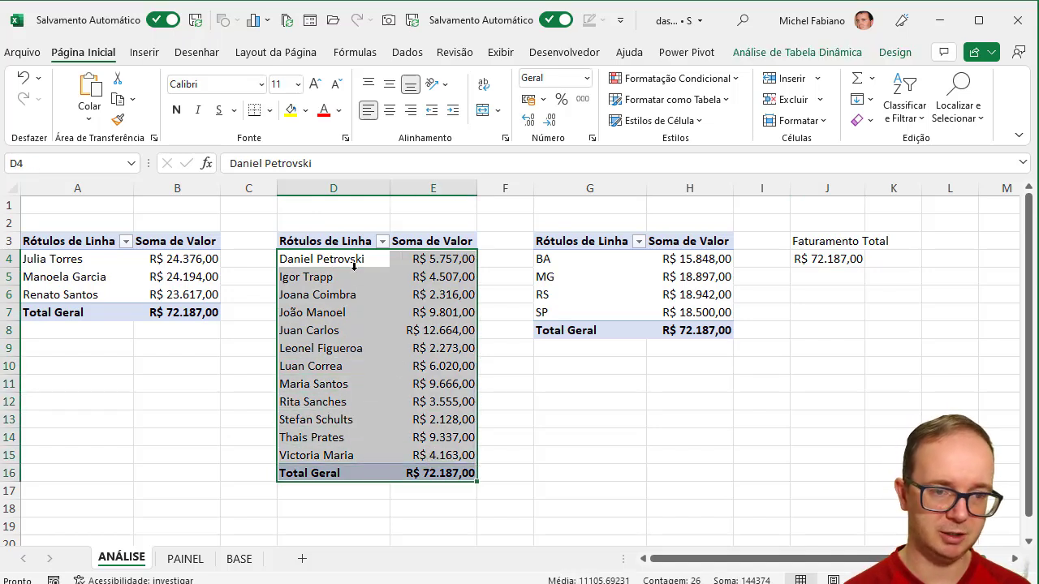
{"action": "left_click", "coordinate": [359, 258]}
{"action": "left_click_drag", "start_coordinate": [359, 258], "coordinate": [438, 451]}
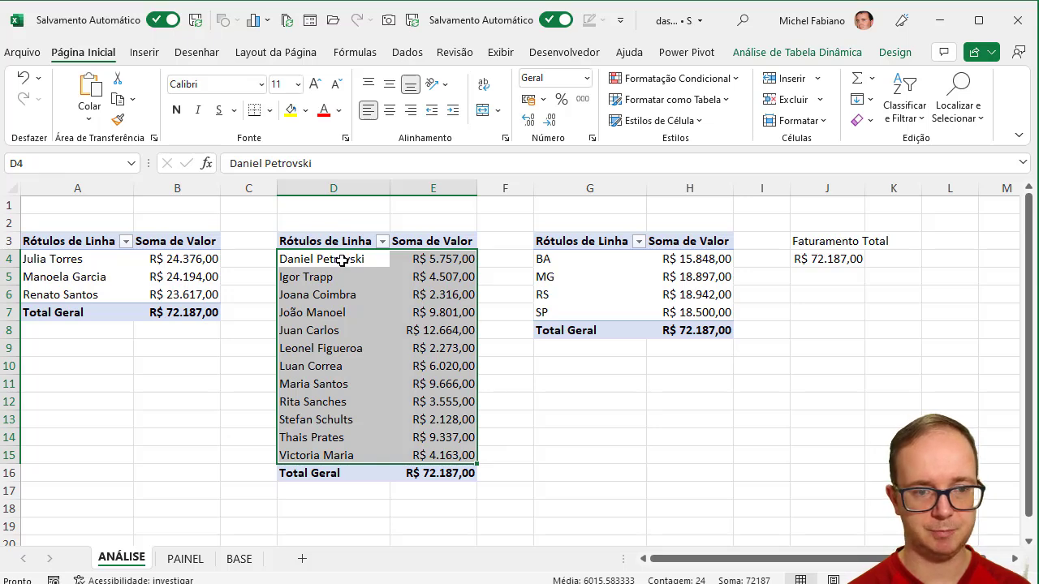
{"action": "left_click_drag", "start_coordinate": [344, 242], "coordinate": [423, 471]}
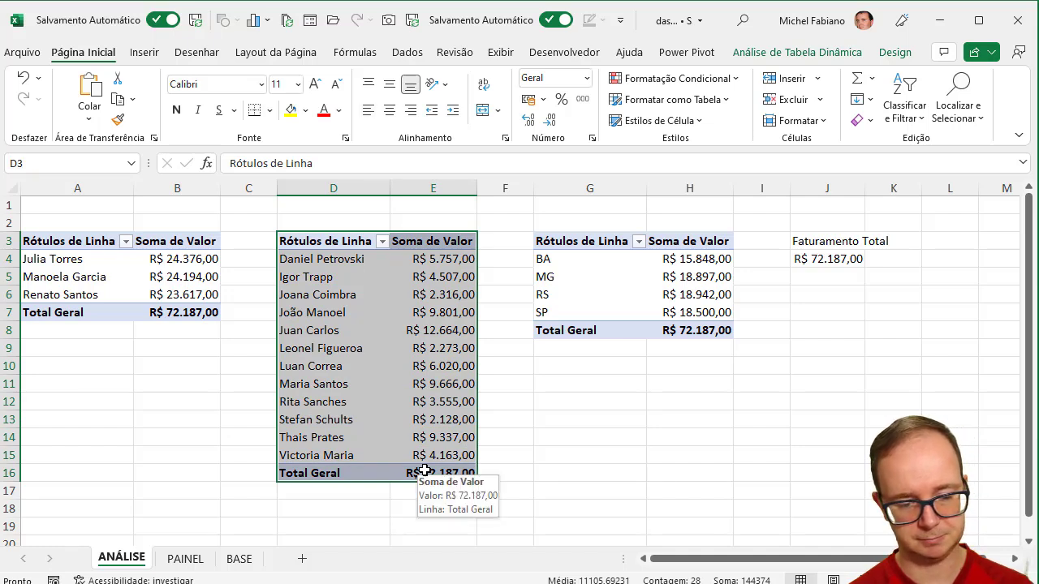
{"action": "key", "text": "ctrl+c"}
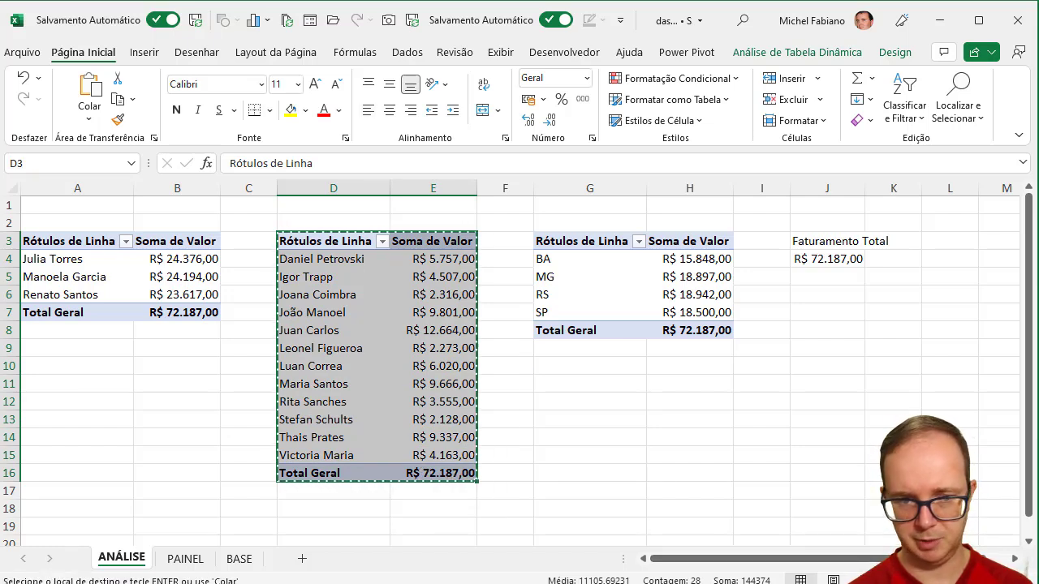
{"action": "key", "text": "Escape"}
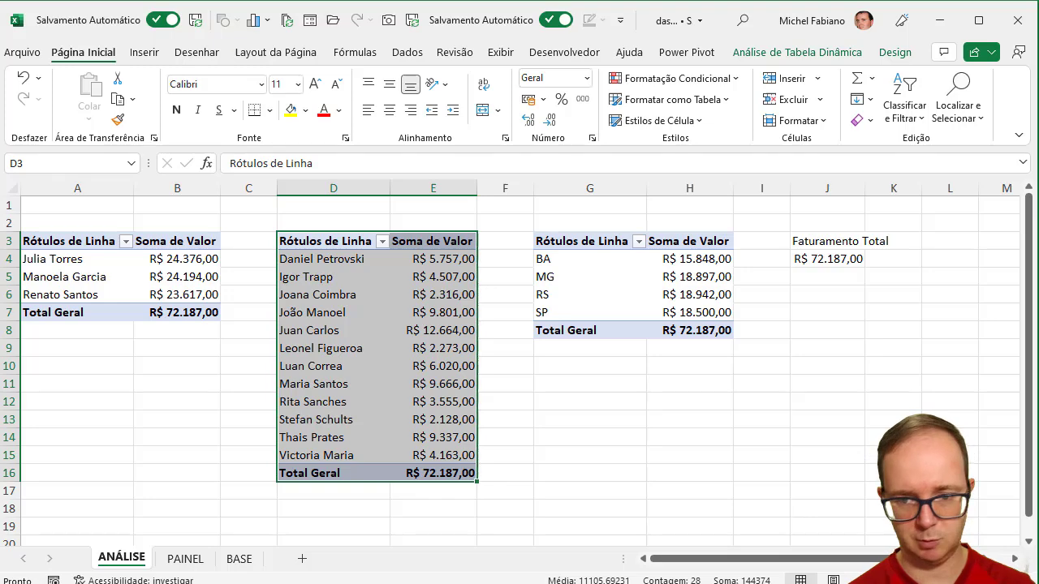
Insert a pivot table from the BASE sheet's Tabela1 into the existing ANÁLISE sheet at cell L3
{"action": "left_click", "coordinate": [1014, 559]}
{"action": "left_click", "coordinate": [1014, 559]}
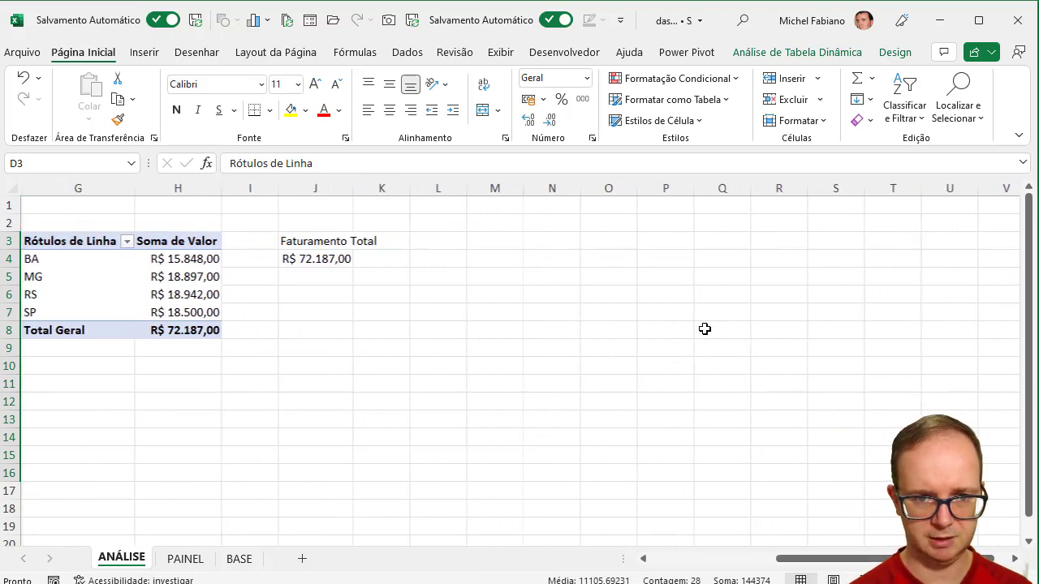
{"action": "left_click", "coordinate": [504, 239]}
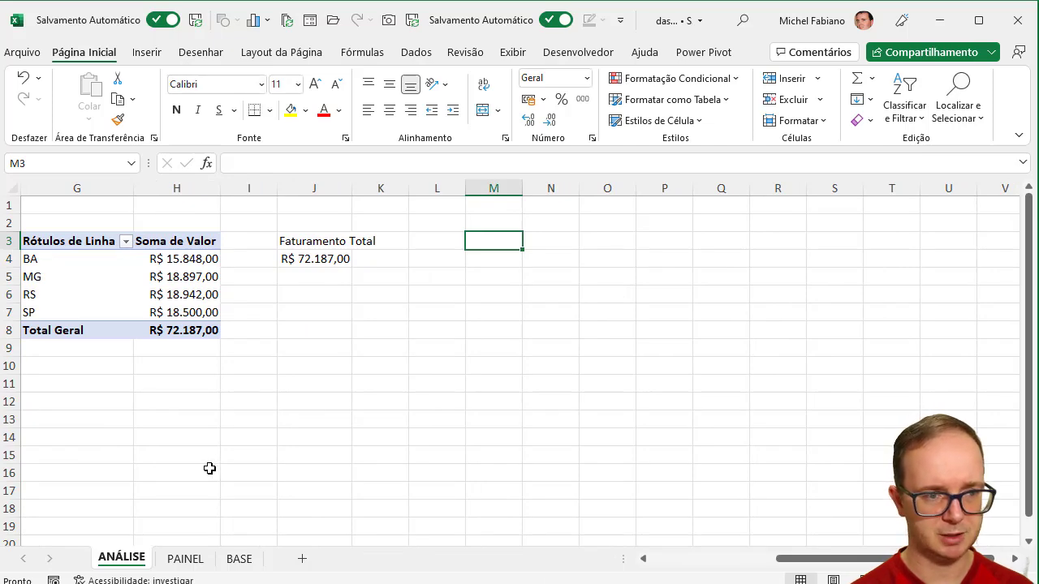
{"action": "left_click", "coordinate": [186, 559]}
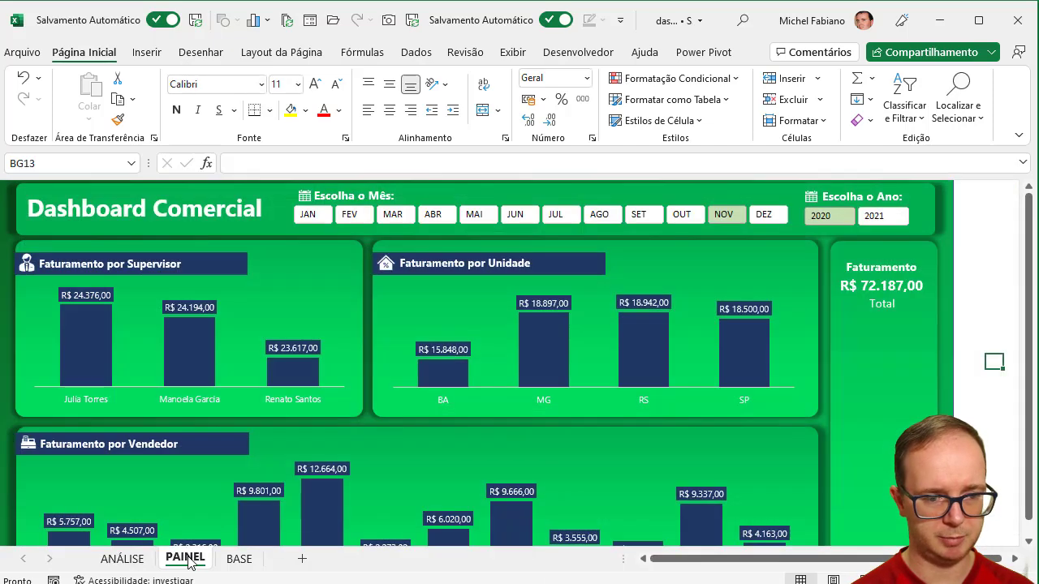
{"action": "left_click", "coordinate": [237, 560]}
{"action": "left_click", "coordinate": [225, 334]}
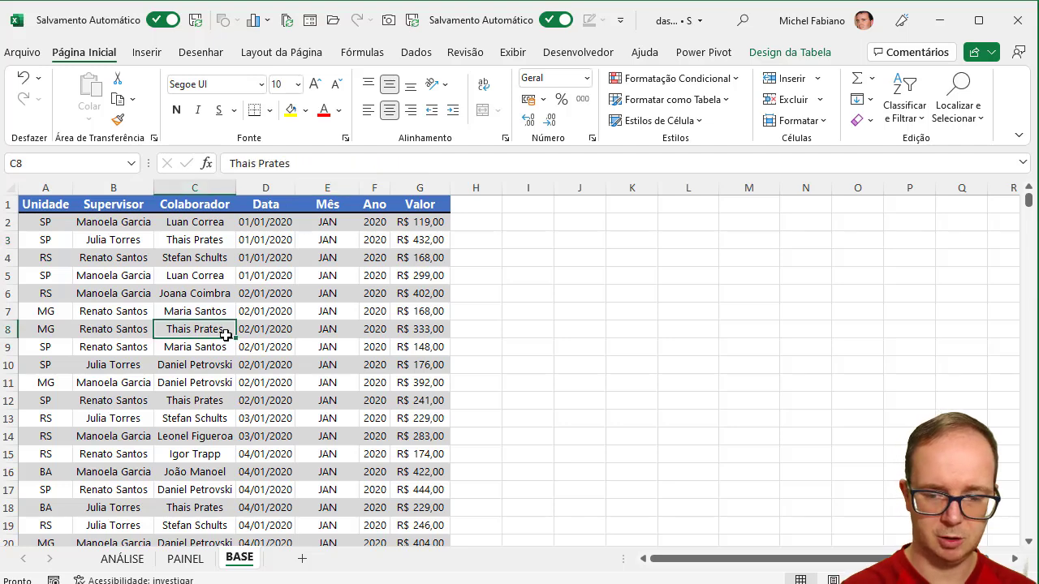
{"action": "key", "text": "ctrl+a"}
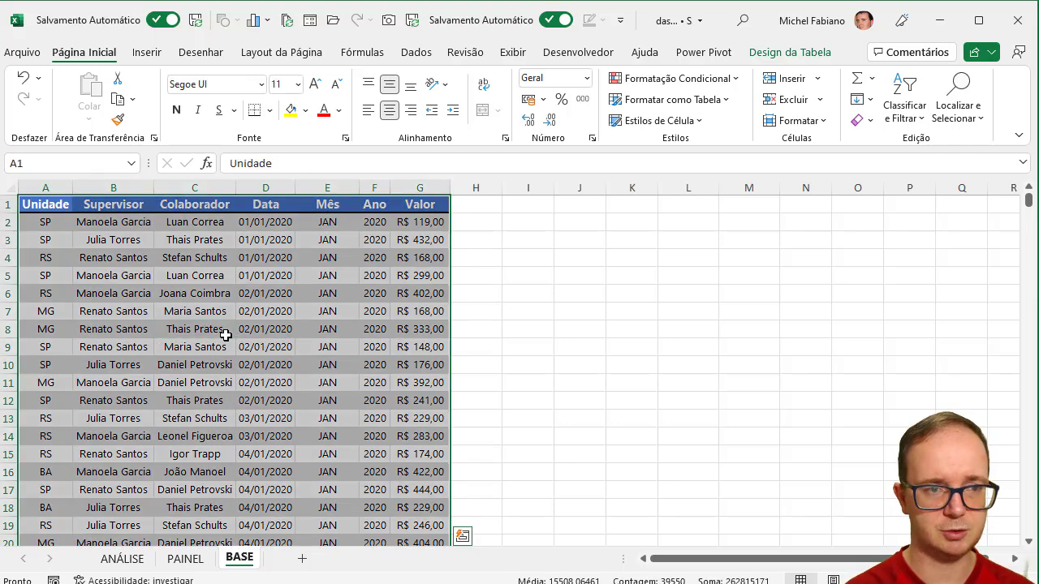
{"action": "left_click", "coordinate": [147, 51]}
{"action": "left_click", "coordinate": [55, 108]}
{"action": "left_click", "coordinate": [67, 141]}
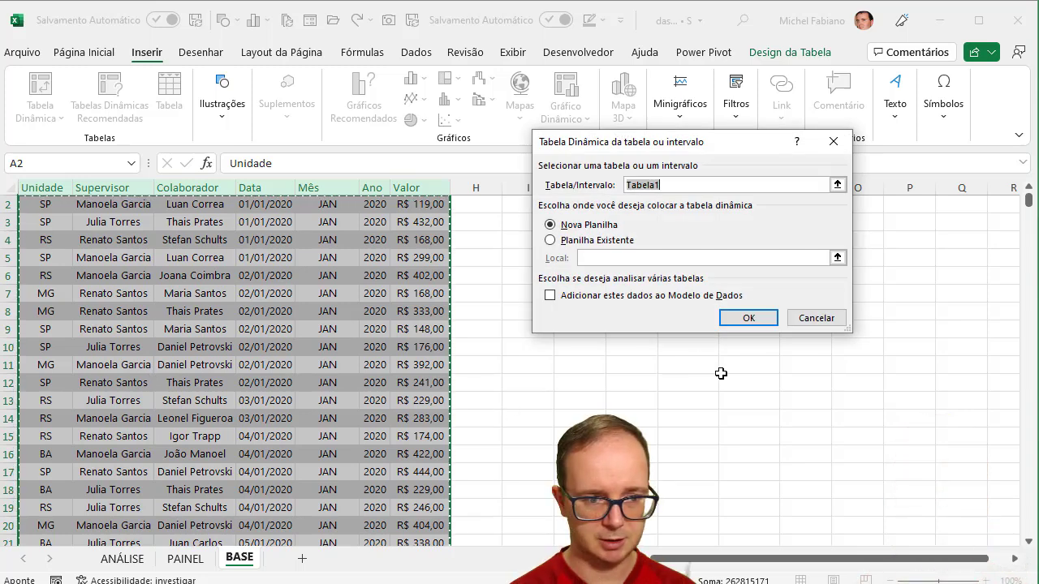
{"action": "left_click", "coordinate": [551, 240]}
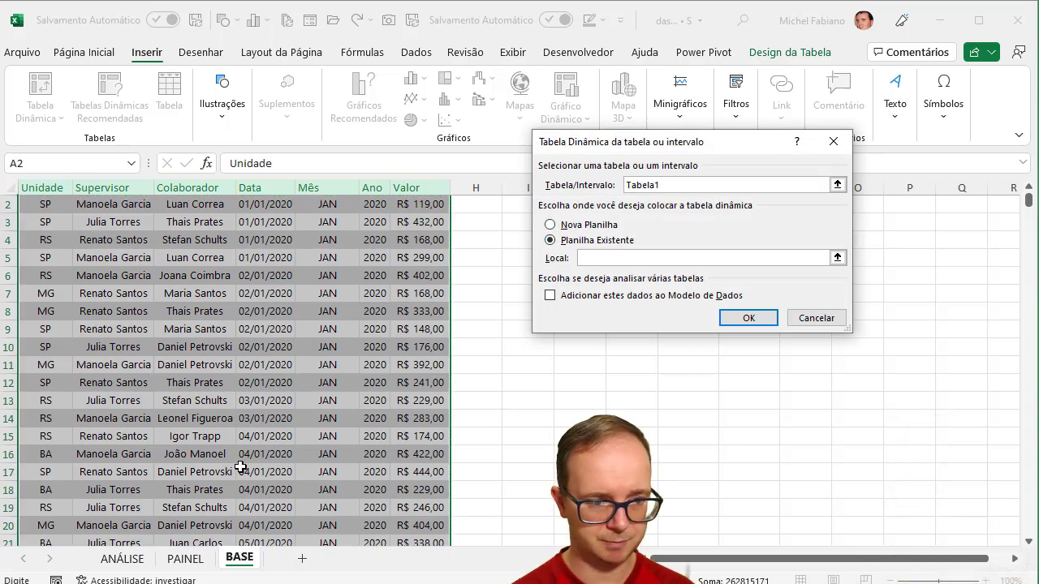
{"action": "left_click", "coordinate": [122, 559]}
{"action": "left_click", "coordinate": [459, 245]}
{"action": "left_click", "coordinate": [748, 318]}
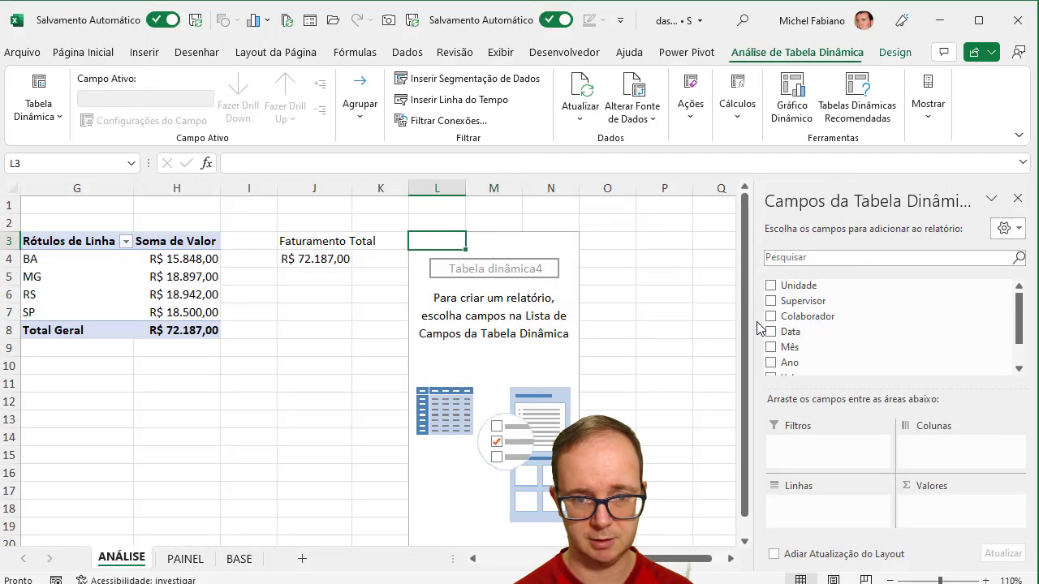
Put Colaborador in the pivot table's rows and Valor in its values, and add a Supervisor slicer beside the table
{"action": "left_click_drag", "start_coordinate": [814, 318], "coordinate": [812, 510]}
{"action": "left_click_drag", "start_coordinate": [798, 367], "coordinate": [929, 511]}
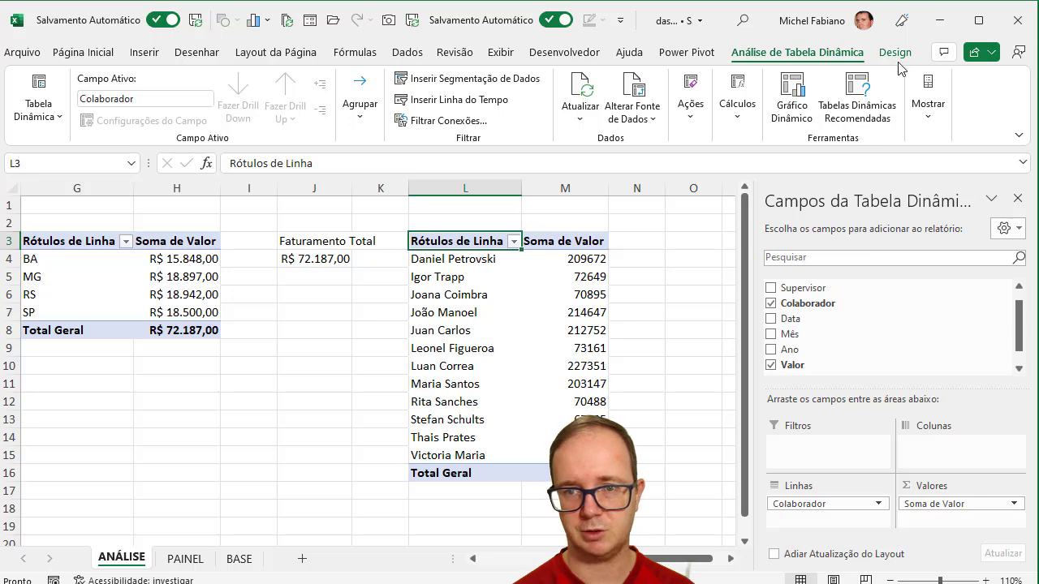
{"action": "left_click", "coordinate": [520, 81]}
{"action": "left_click", "coordinate": [603, 113]}
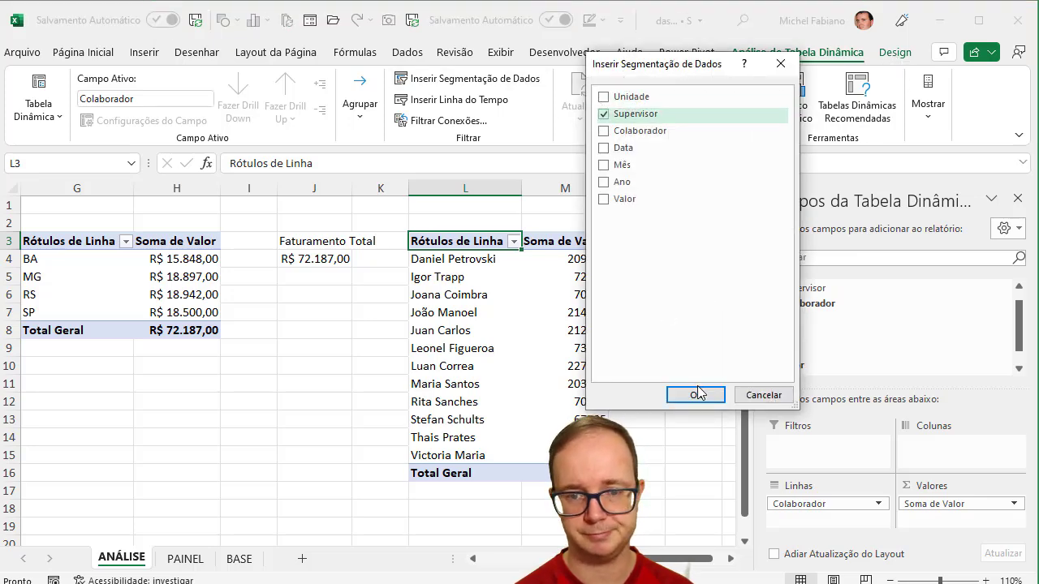
{"action": "left_click", "coordinate": [696, 395]}
{"action": "left_click_drag", "start_coordinate": [370, 277], "coordinate": [737, 274]}
Test the Supervisor slicer by filtering on each of the three supervisors, and leave the first one selected
{"action": "left_click", "coordinate": [725, 300]}
{"action": "left_click", "coordinate": [725, 325]}
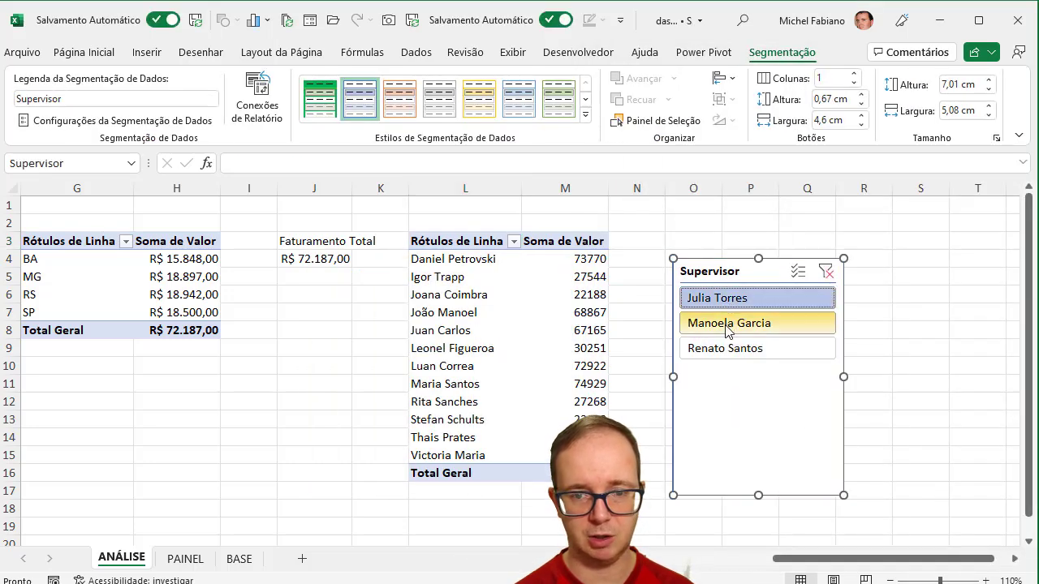
{"action": "left_click", "coordinate": [729, 349]}
{"action": "left_click", "coordinate": [728, 324]}
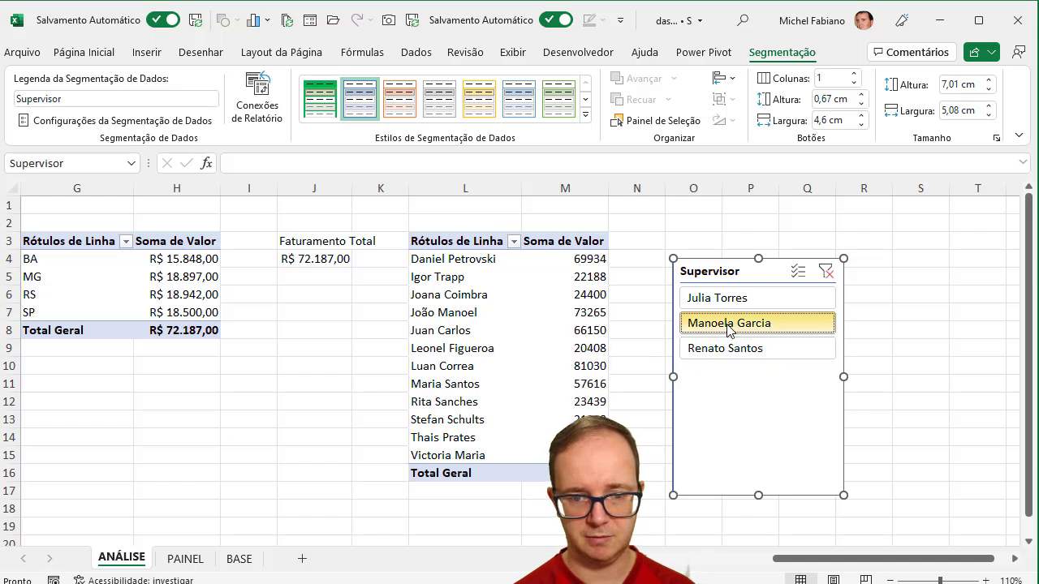
{"action": "left_click", "coordinate": [727, 302]}
{"action": "left_click", "coordinate": [727, 324]}
{"action": "left_click", "coordinate": [727, 350]}
{"action": "left_click", "coordinate": [728, 300]}
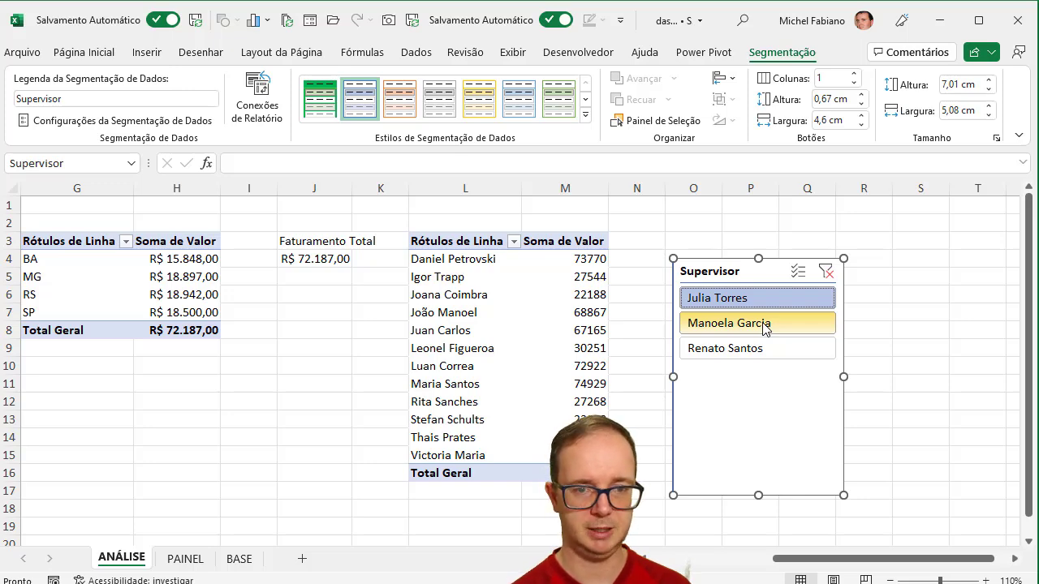
{"action": "left_click", "coordinate": [186, 558]}
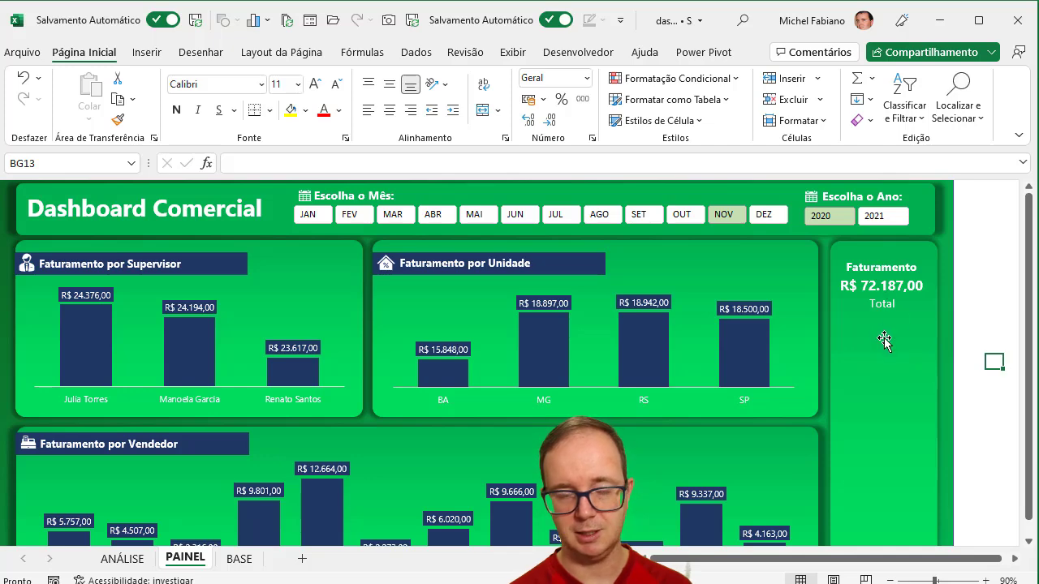
{"action": "left_click", "coordinate": [239, 558]}
{"action": "left_click", "coordinate": [130, 560]}
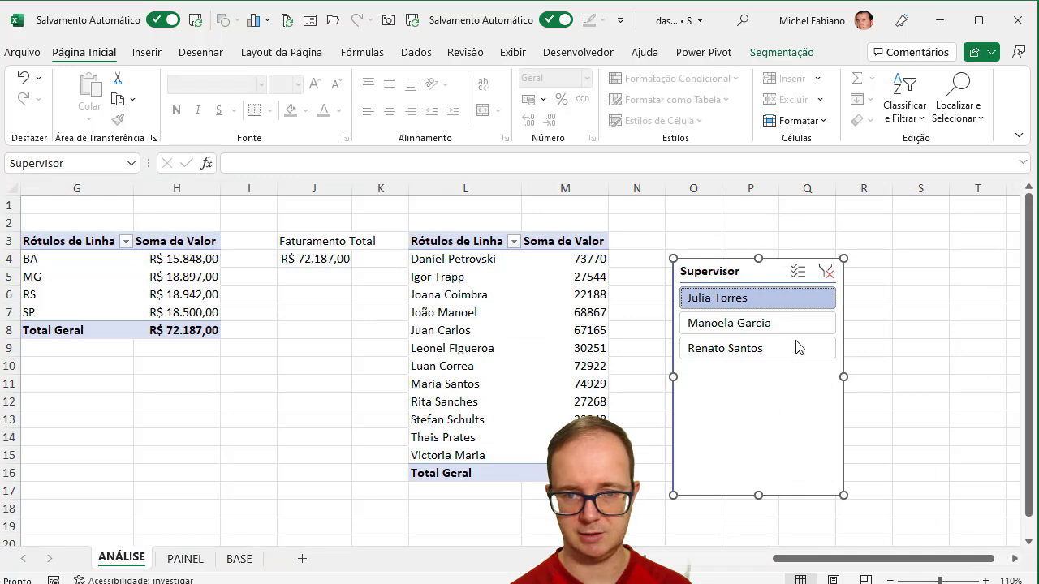
Apply the custom green slicer style to the Supervisor slicer
{"action": "left_click", "coordinate": [800, 52]}
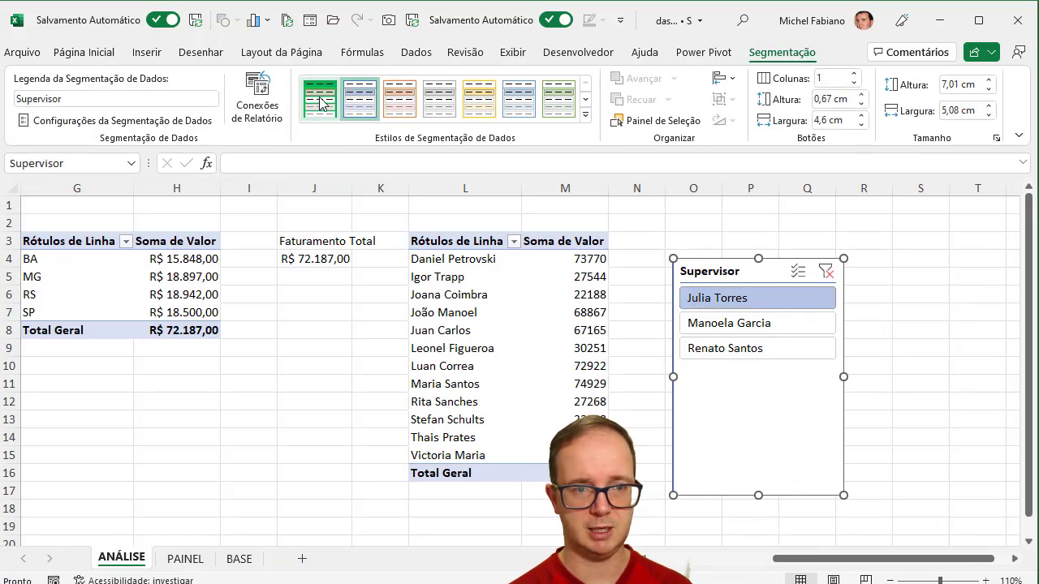
{"action": "left_click", "coordinate": [321, 102]}
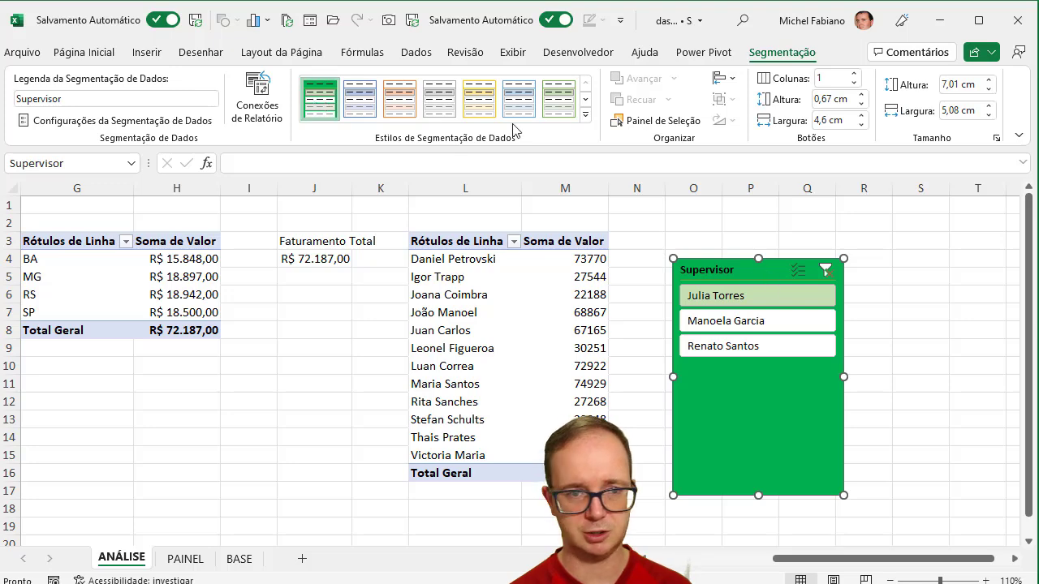
Hide the Supervisor slicer's header and shorten the slicer to a height of about 2.65 cm
{"action": "left_click", "coordinate": [209, 122]}
{"action": "left_click", "coordinate": [542, 213]}
{"action": "left_click", "coordinate": [802, 335]}
{"action": "left_click_drag", "start_coordinate": [759, 495], "coordinate": [773, 349]}
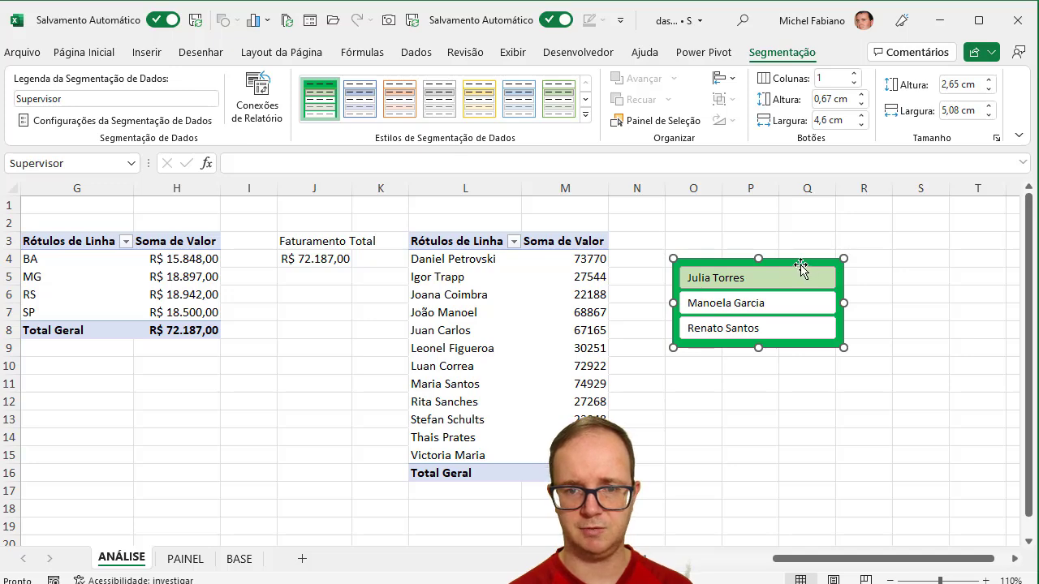
Modify the green slicer style to use font size 9, and narrow the Supervisor slicer to about 3.1 cm
{"action": "right_click", "coordinate": [326, 101]}
{"action": "left_click", "coordinate": [370, 119]}
{"action": "left_click", "coordinate": [520, 124]}
{"action": "left_click", "coordinate": [613, 234]}
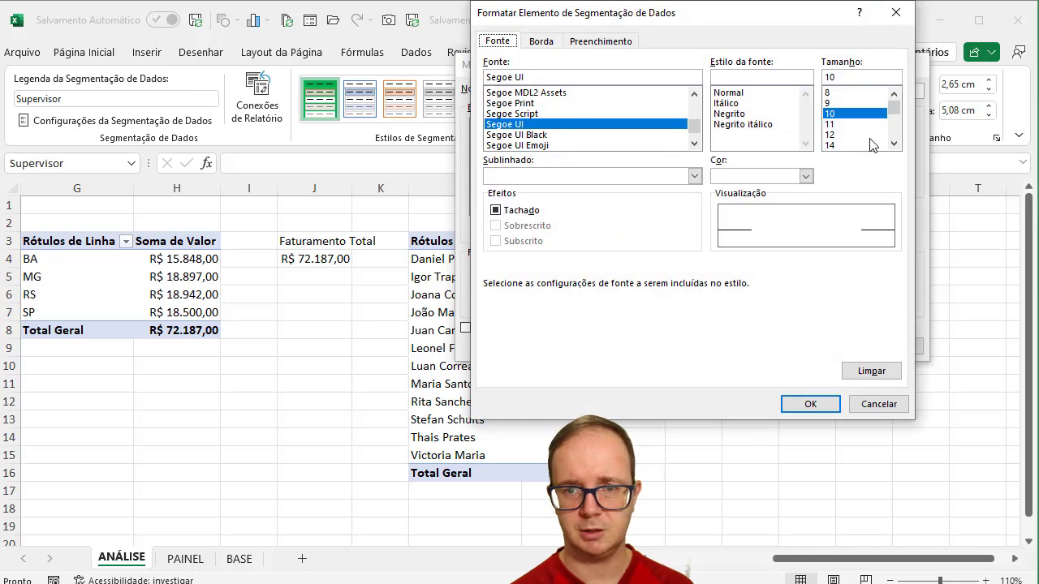
{"action": "left_click", "coordinate": [841, 103]}
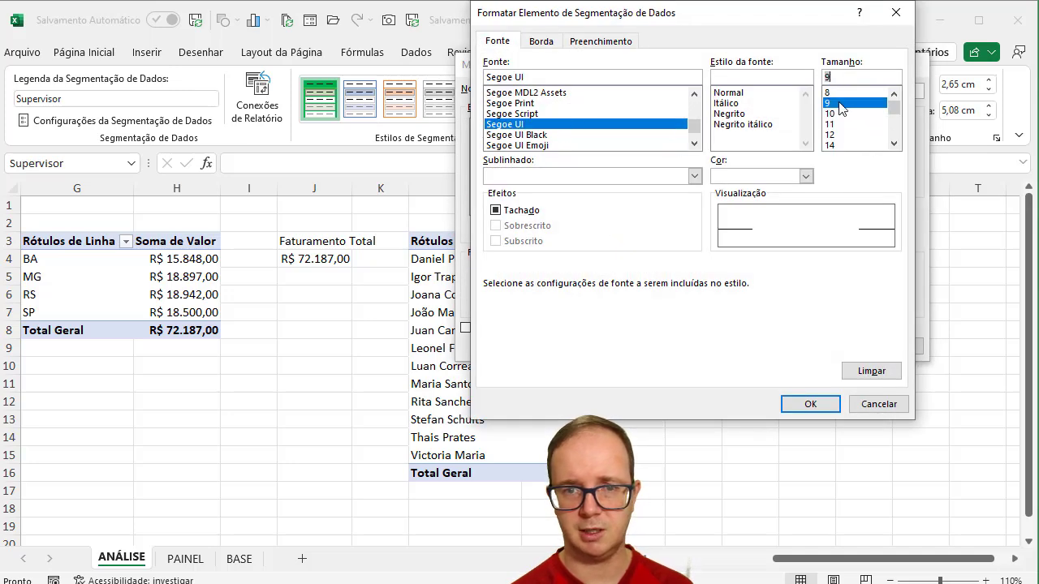
{"action": "left_click", "coordinate": [810, 403]}
{"action": "left_click", "coordinate": [819, 354]}
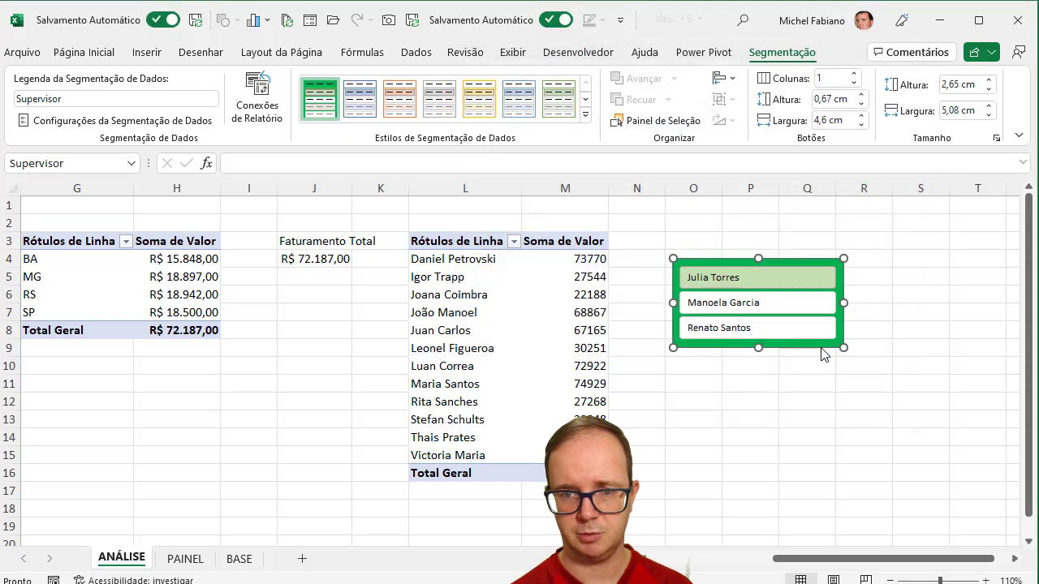
{"action": "left_click_drag", "start_coordinate": [844, 302], "coordinate": [777, 303]}
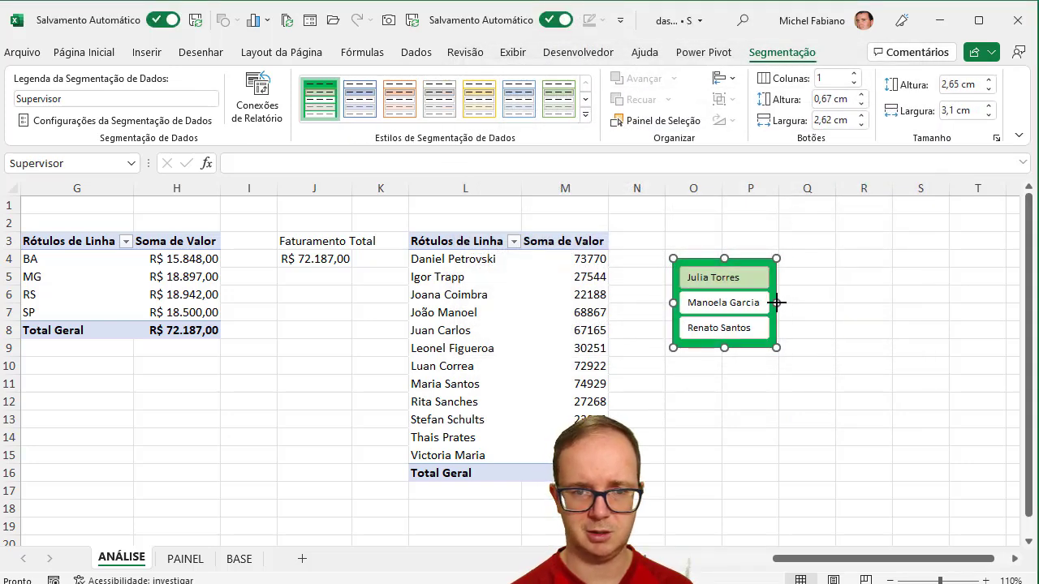
Format column M as currency (Moeda) with the R$ symbol and two decimal places
{"action": "left_click", "coordinate": [588, 190]}
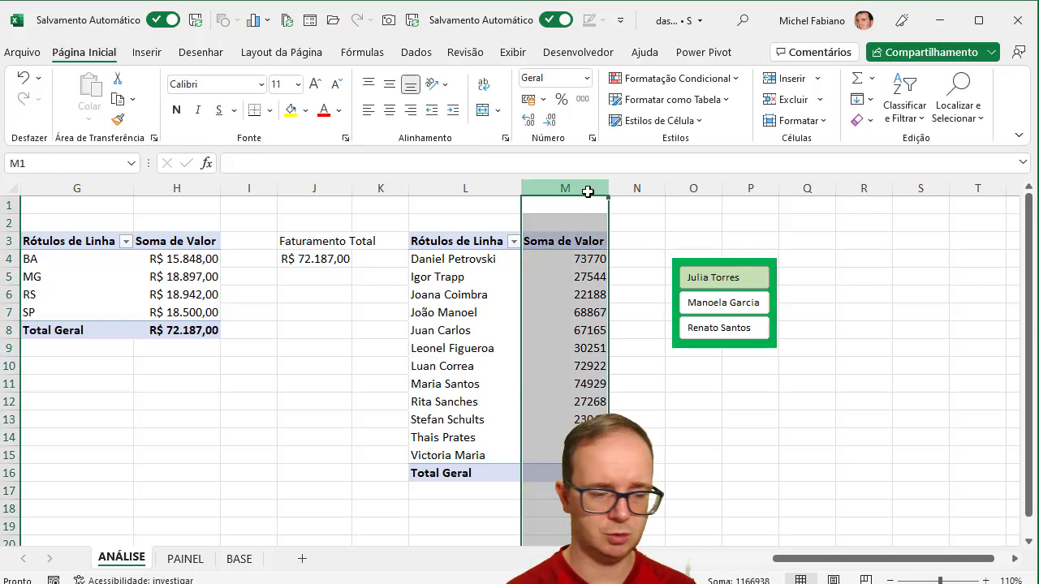
{"action": "key", "text": "ctrl+1"}
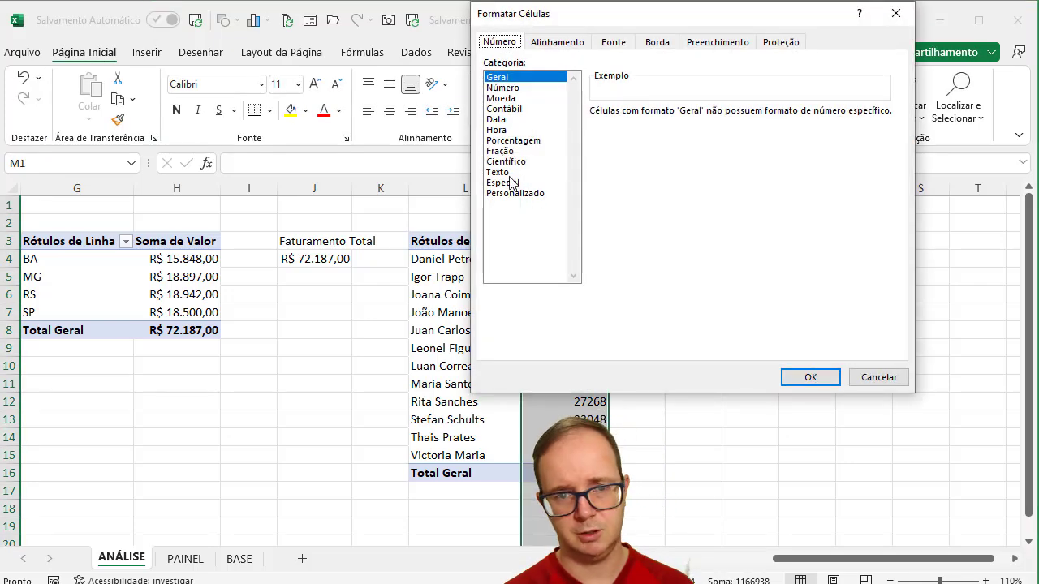
{"action": "left_click", "coordinate": [501, 98]}
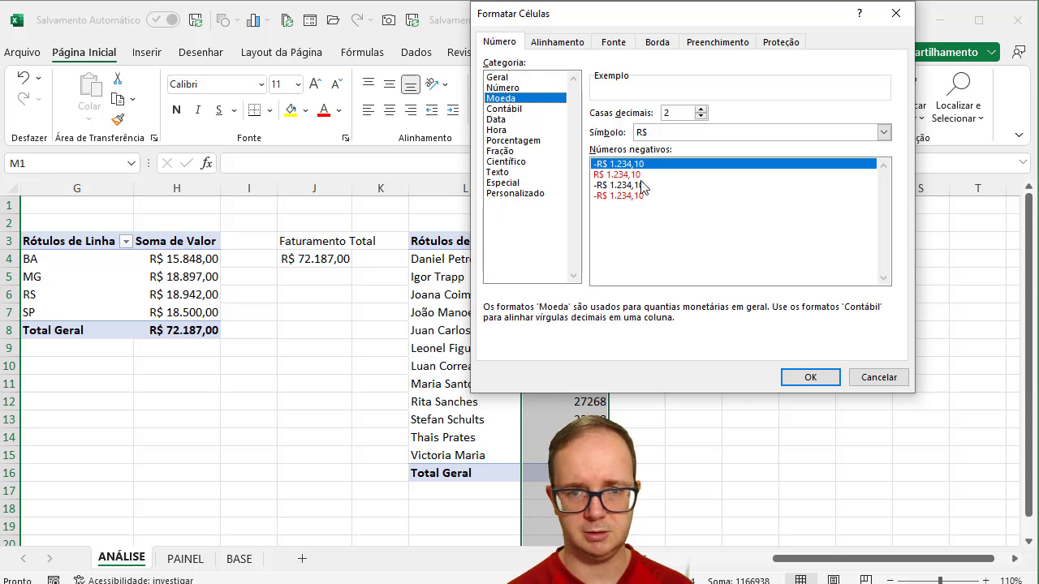
{"action": "left_click", "coordinate": [808, 377]}
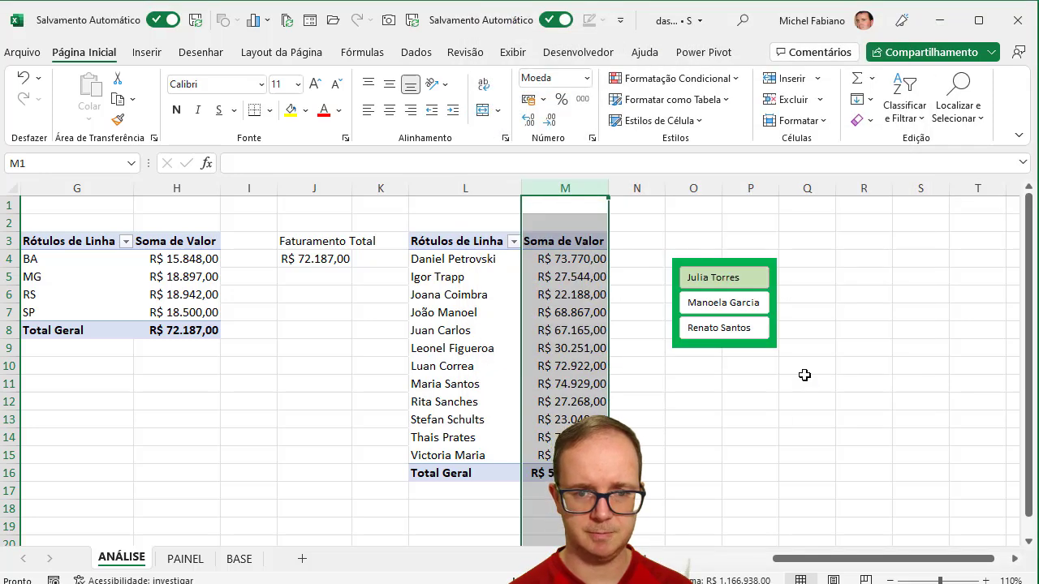
Sort the seller pivot table in descending order (Decrescente) by Soma de Valor
{"action": "left_click", "coordinate": [513, 241]}
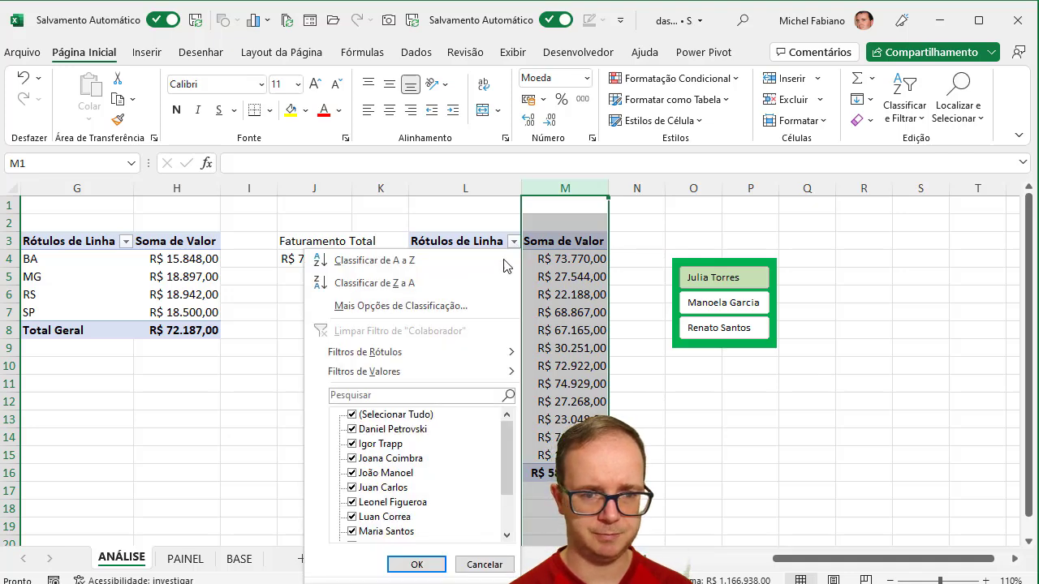
{"action": "left_click", "coordinate": [415, 306]}
{"action": "left_click", "coordinate": [655, 177]}
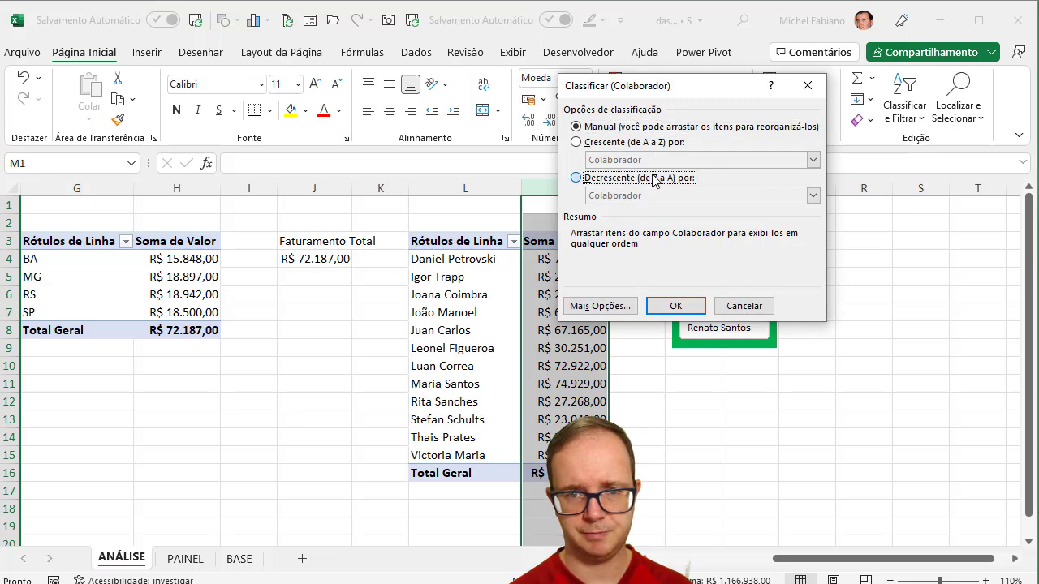
{"action": "left_click", "coordinate": [812, 195]}
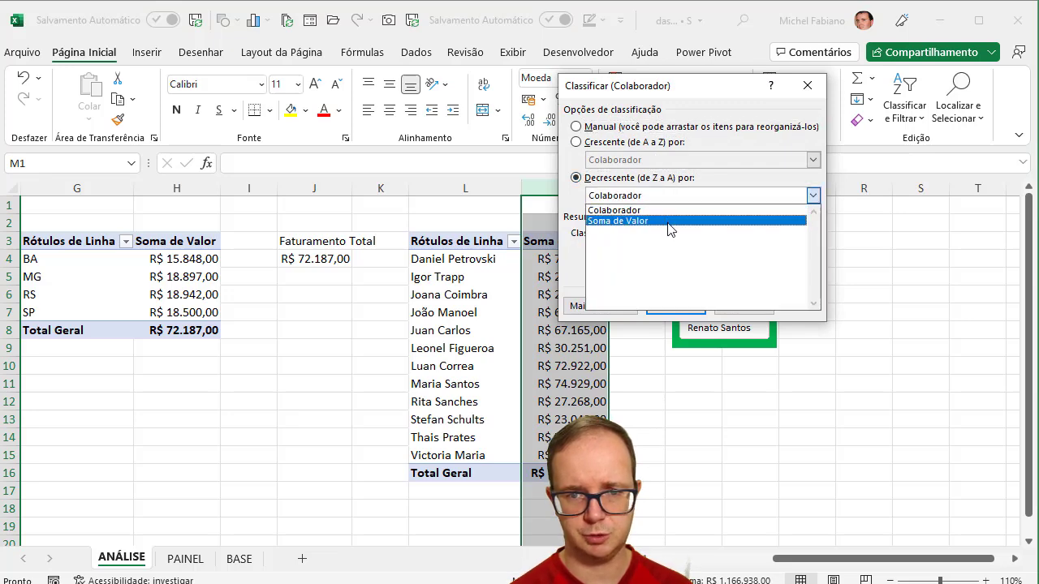
{"action": "left_click", "coordinate": [668, 224]}
{"action": "left_click", "coordinate": [677, 306]}
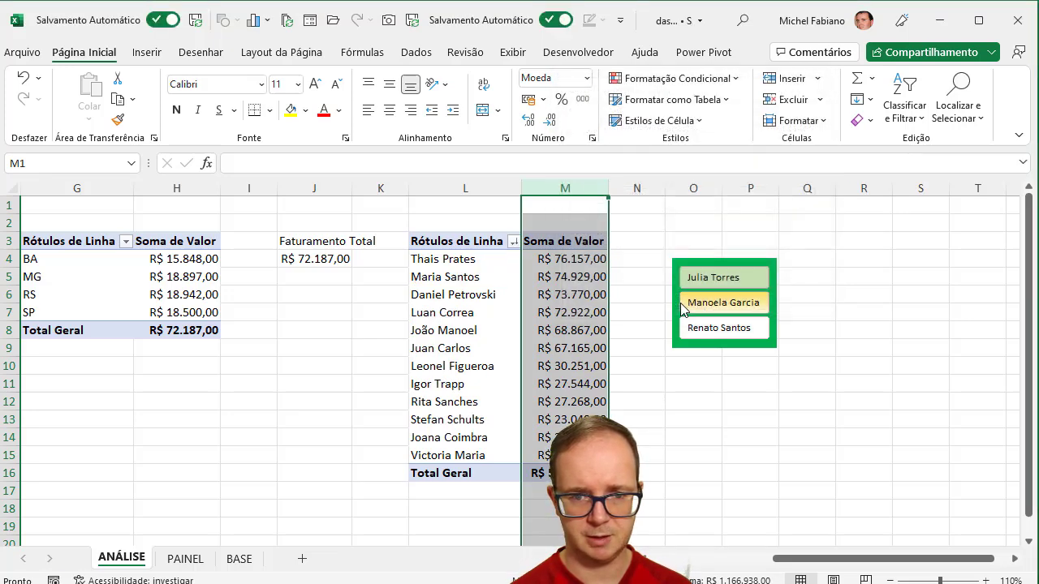
Check that the seller ranking responds to the Supervisor slicer by switching between the three supervisors, ending on the first one
{"action": "left_click", "coordinate": [717, 306]}
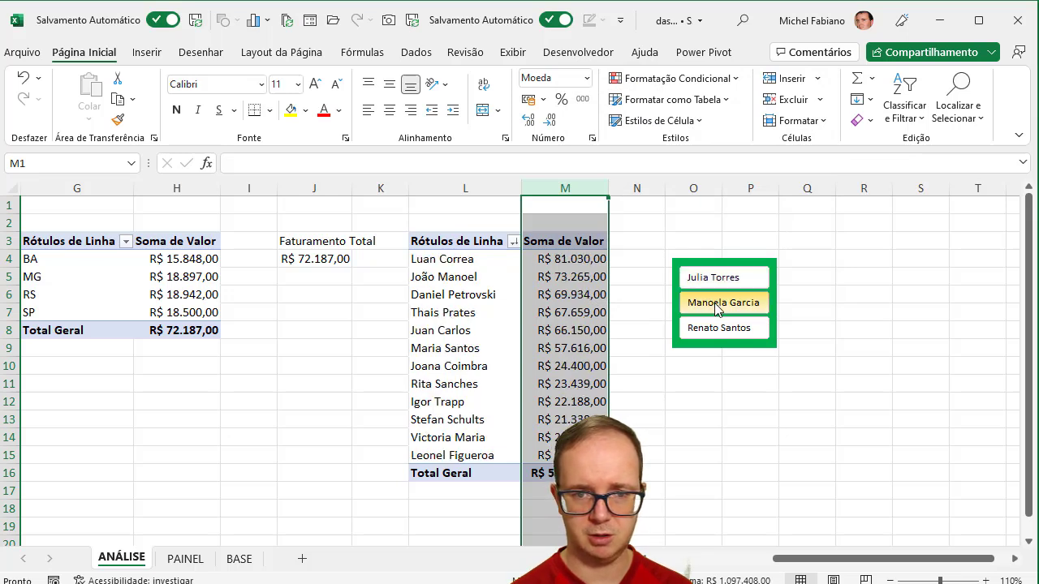
{"action": "left_click", "coordinate": [719, 333]}
{"action": "left_click", "coordinate": [719, 299]}
{"action": "left_click", "coordinate": [720, 277]}
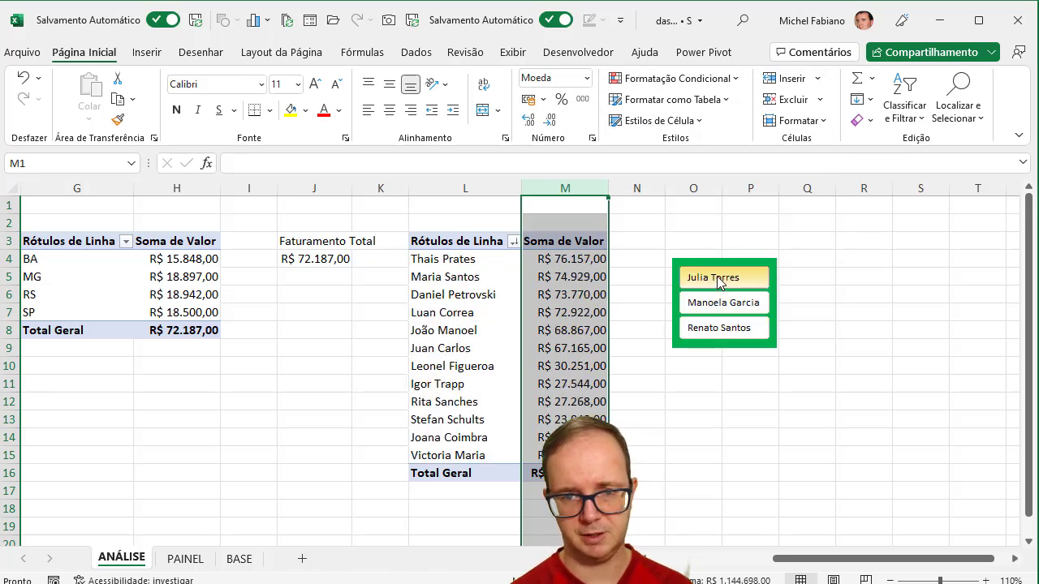
{"action": "left_click", "coordinate": [719, 308]}
{"action": "left_click", "coordinate": [719, 328]}
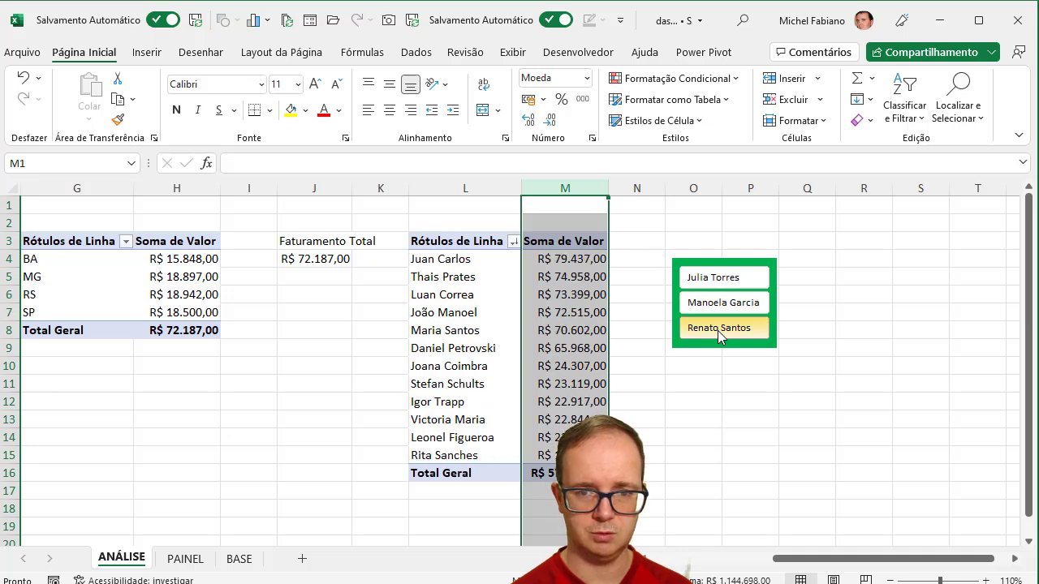
{"action": "left_click", "coordinate": [721, 278]}
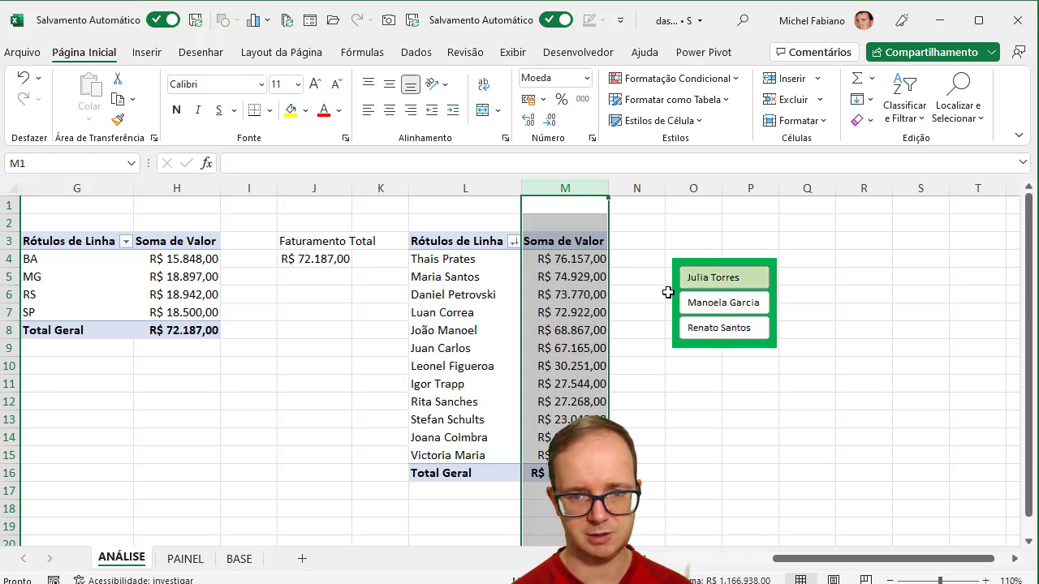
Try to transfer the Supervisor slicer from the ANÁLISE sheet to the PAINEL sheet
{"action": "left_click", "coordinate": [674, 293]}
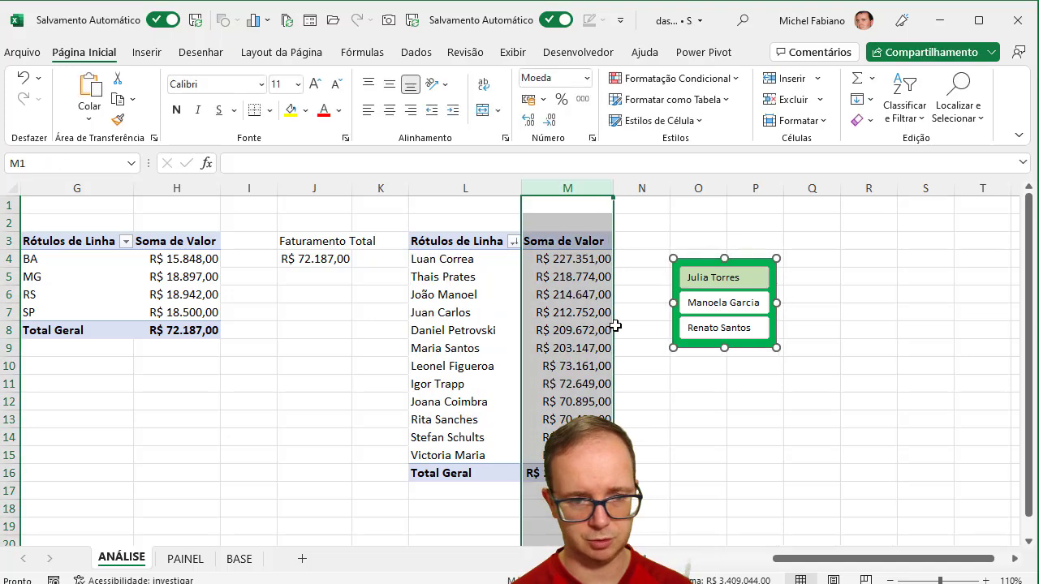
{"action": "left_click", "coordinate": [699, 345]}
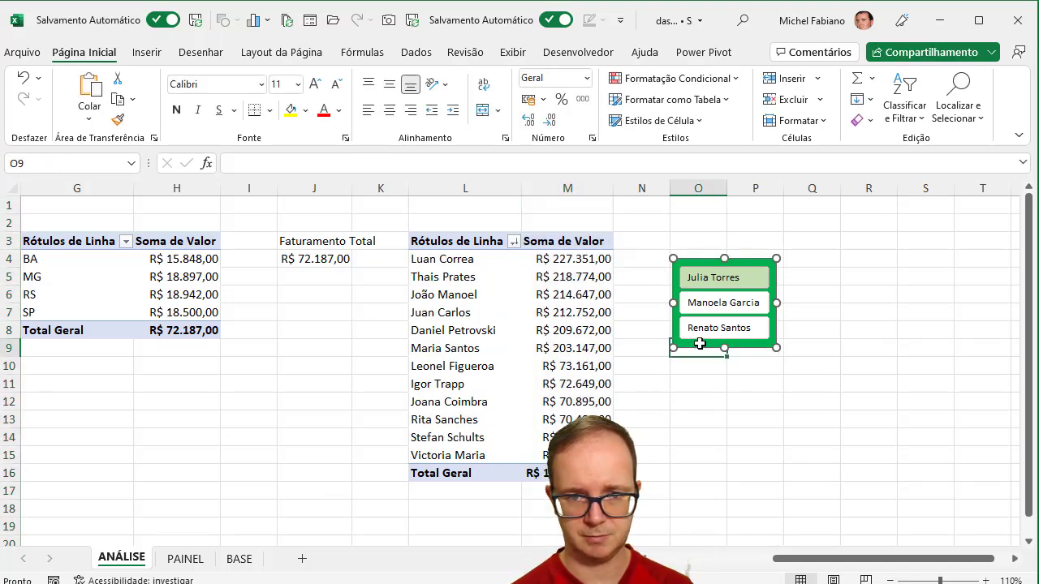
{"action": "key", "text": "ctrl+c"}
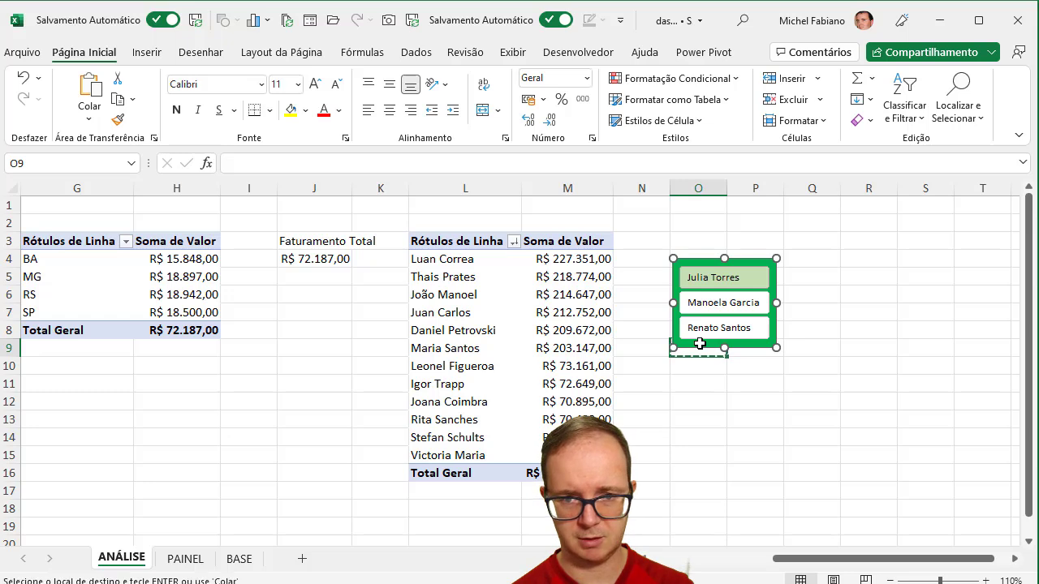
{"action": "key", "text": "Escape"}
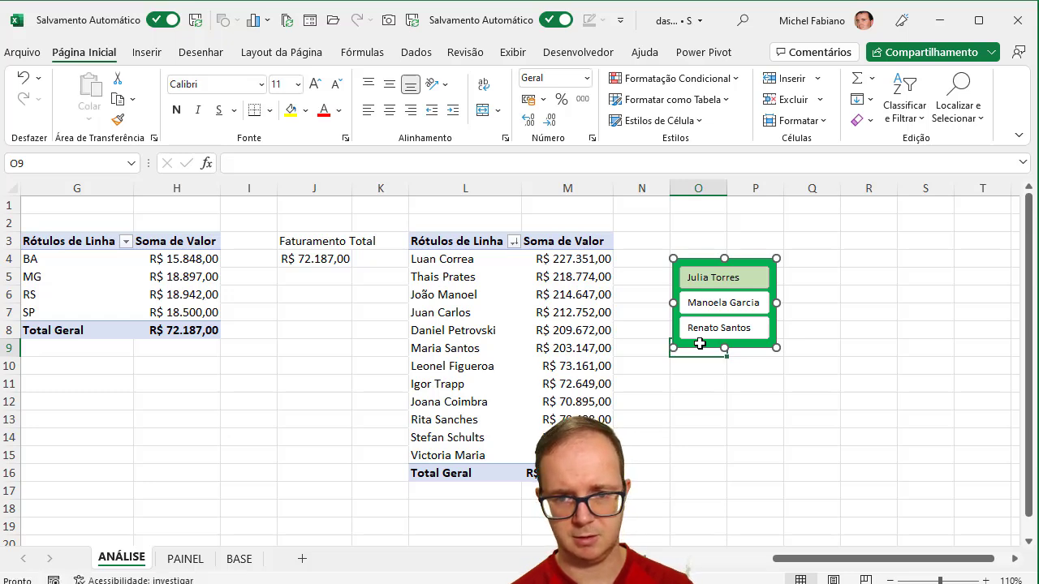
{"action": "left_click", "coordinate": [740, 349]}
{"action": "key", "text": "ctrl+c"}
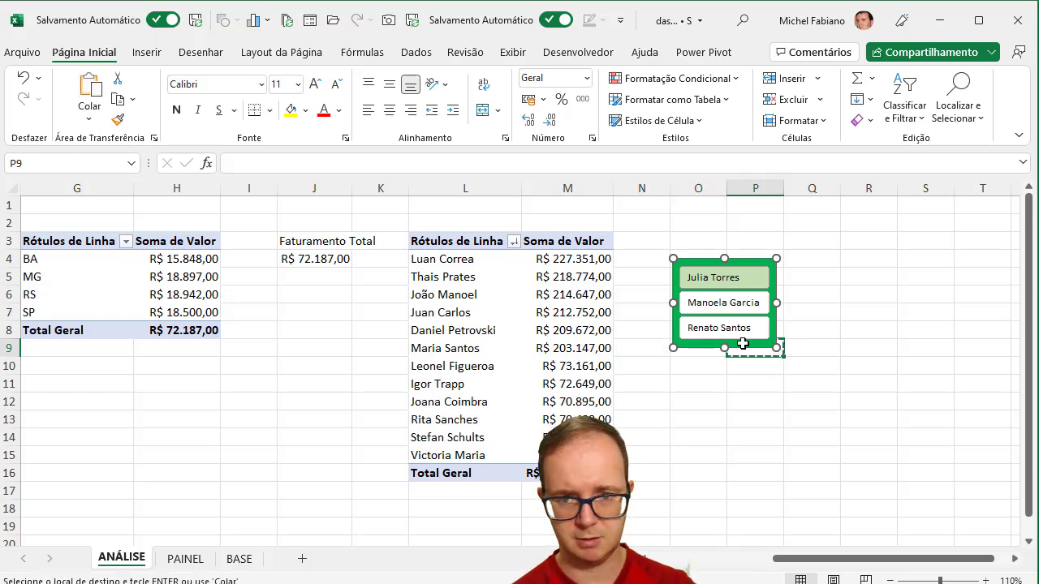
{"action": "right_click", "coordinate": [754, 264]}
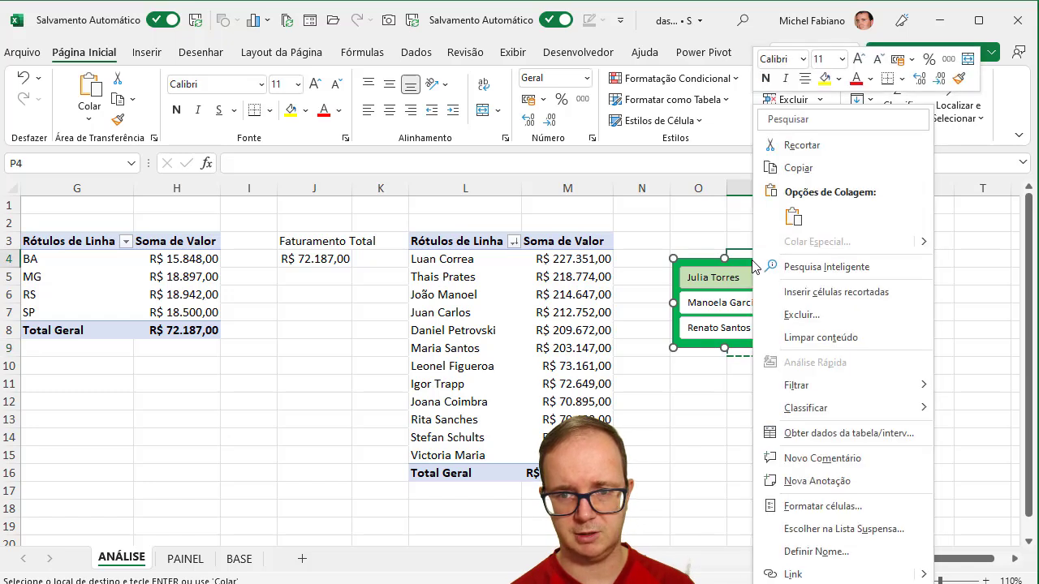
{"action": "key", "text": "Escape"}
{"action": "key", "text": "Escape"}
{"action": "right_click", "coordinate": [741, 262]}
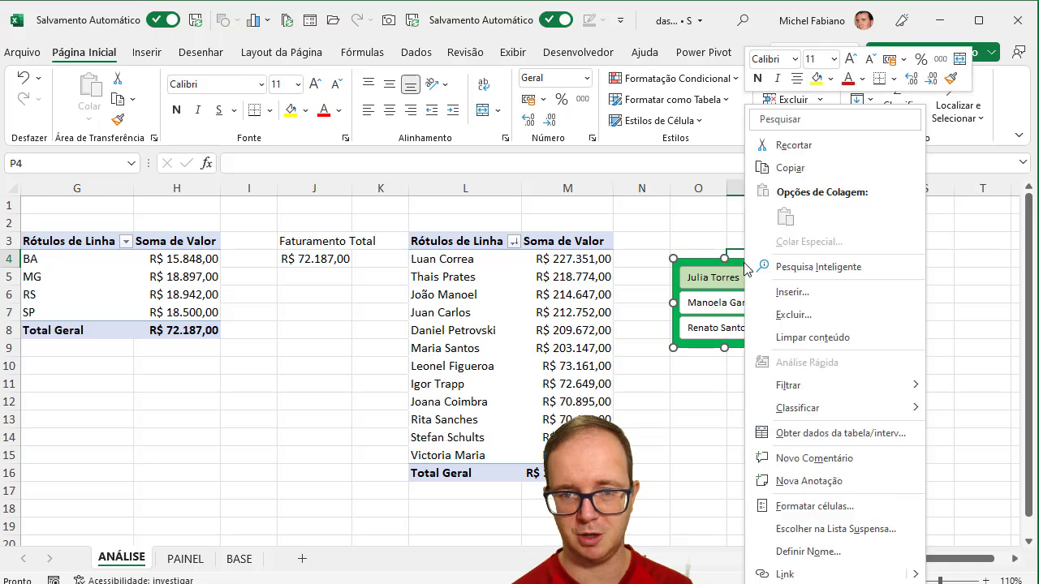
{"action": "left_click", "coordinate": [805, 150]}
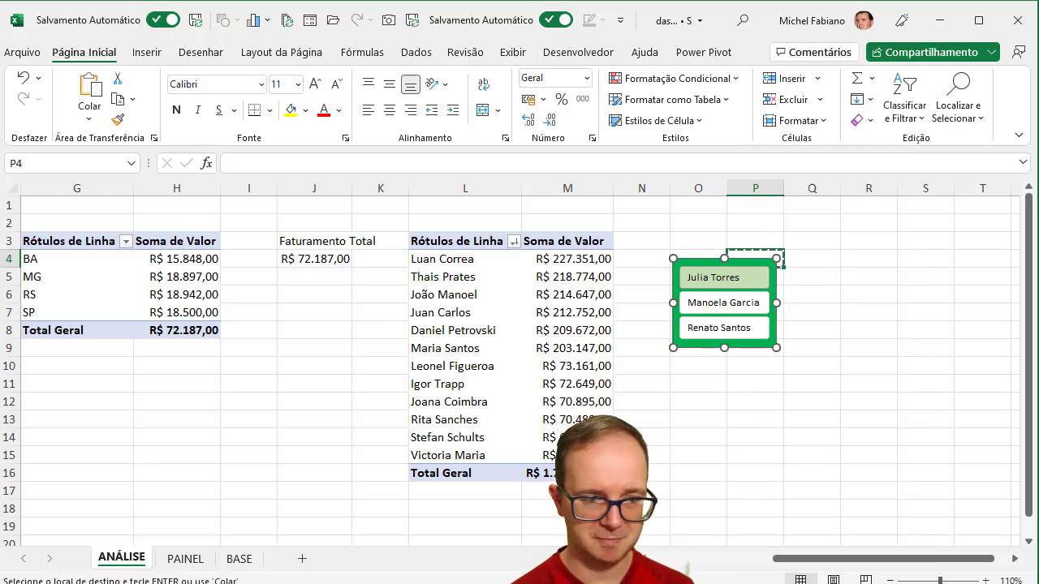
{"action": "left_click", "coordinate": [186, 561]}
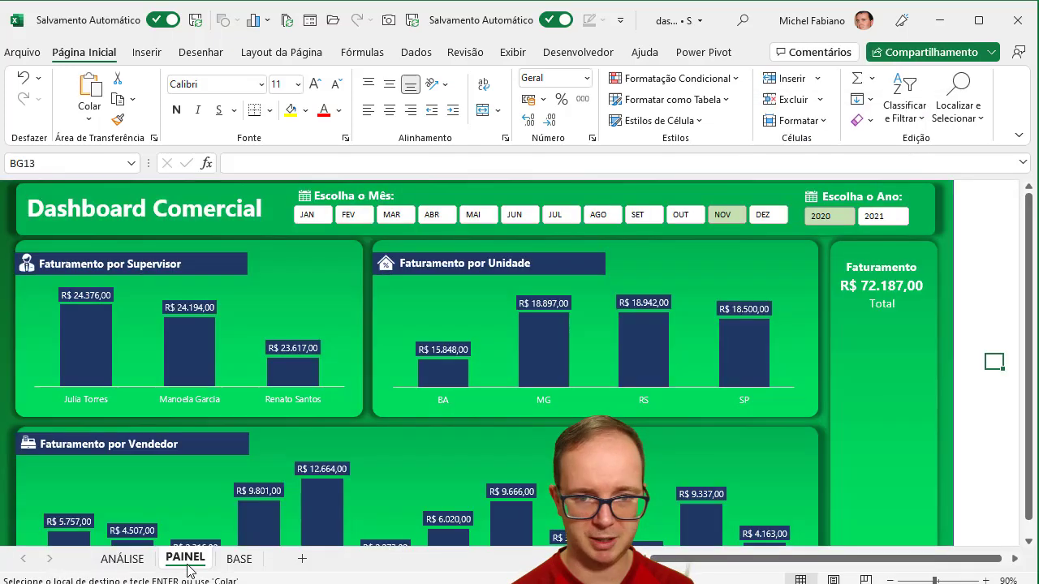
{"action": "left_click", "coordinate": [976, 348]}
{"action": "key", "text": "Escape"}
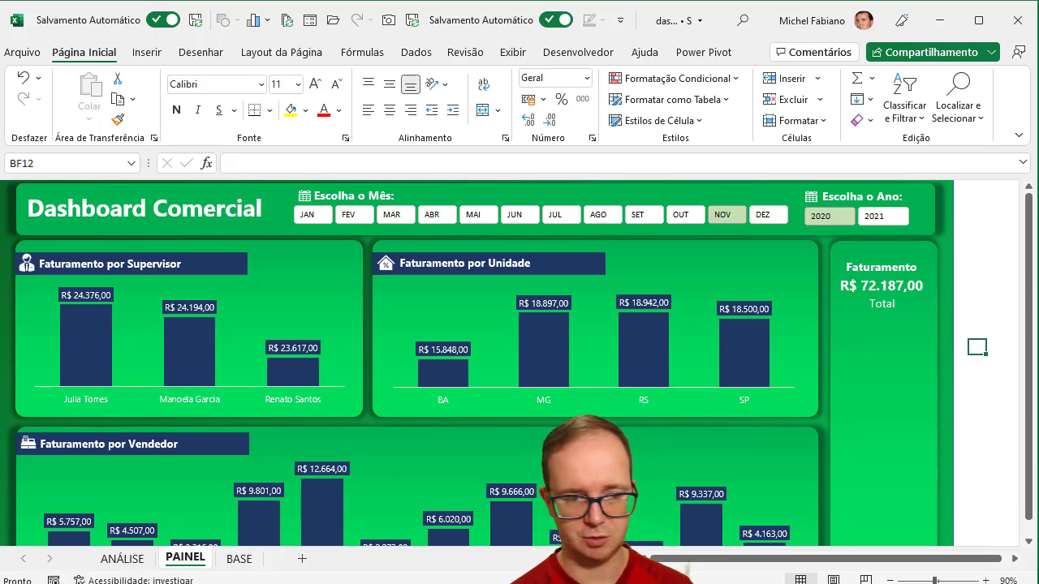
{"action": "left_click", "coordinate": [120, 558]}
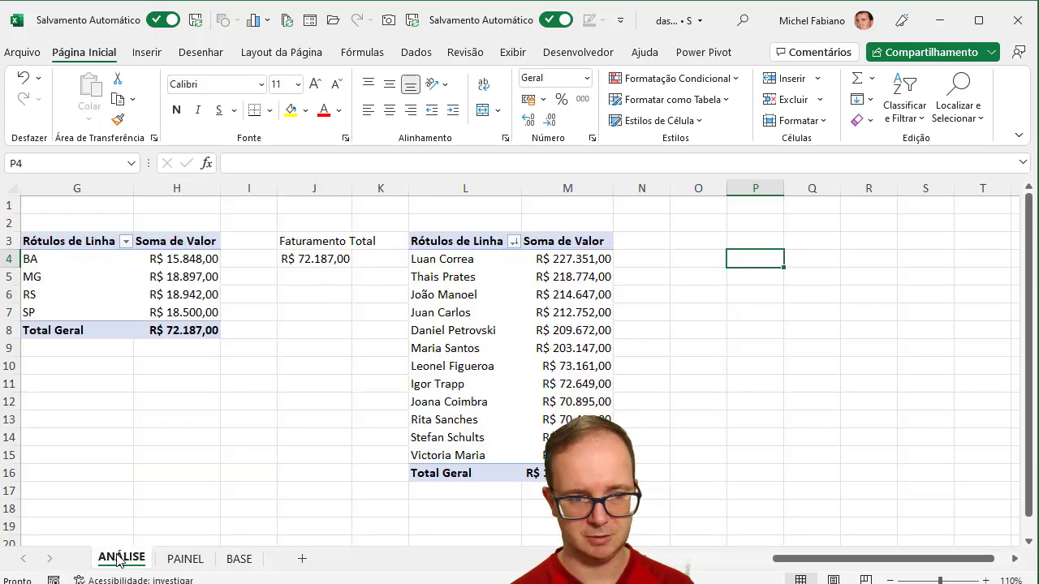
Zoom the PAINEL sheet out to 60% and select empty cell BI13 beside the dashboard
{"action": "left_click", "coordinate": [185, 560]}
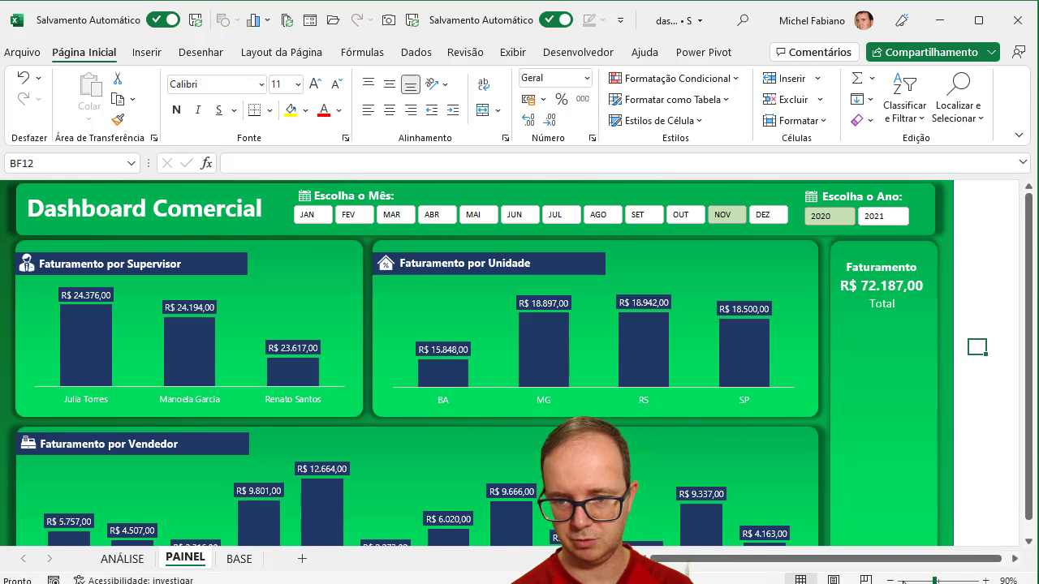
{"action": "left_click", "coordinate": [891, 582]}
{"action": "left_click", "coordinate": [891, 581]}
{"action": "left_click", "coordinate": [891, 581]}
{"action": "left_click_drag", "start_coordinate": [650, 292], "coordinate": [675, 293]}
{"action": "left_click", "coordinate": [681, 302]}
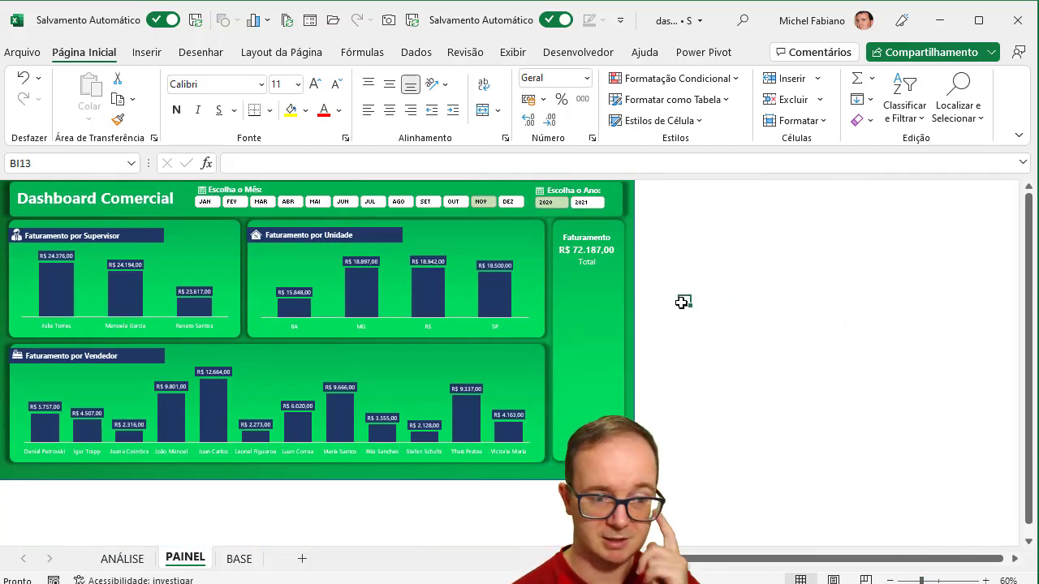
Insert a Supervisor slicer for the seller pivot table on the ANÁLISE sheet
{"action": "left_click", "coordinate": [120, 551]}
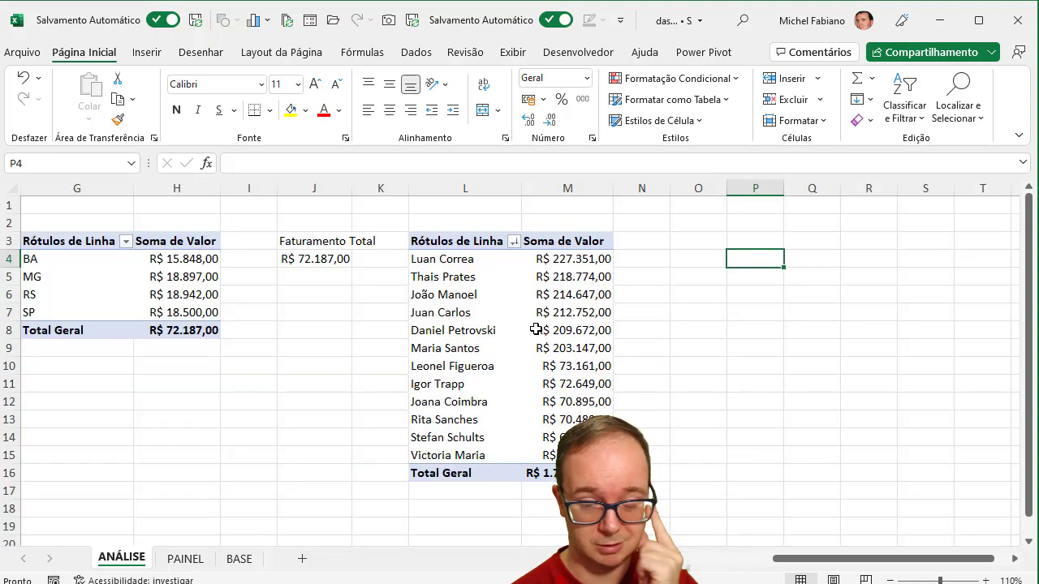
{"action": "left_click", "coordinate": [586, 259]}
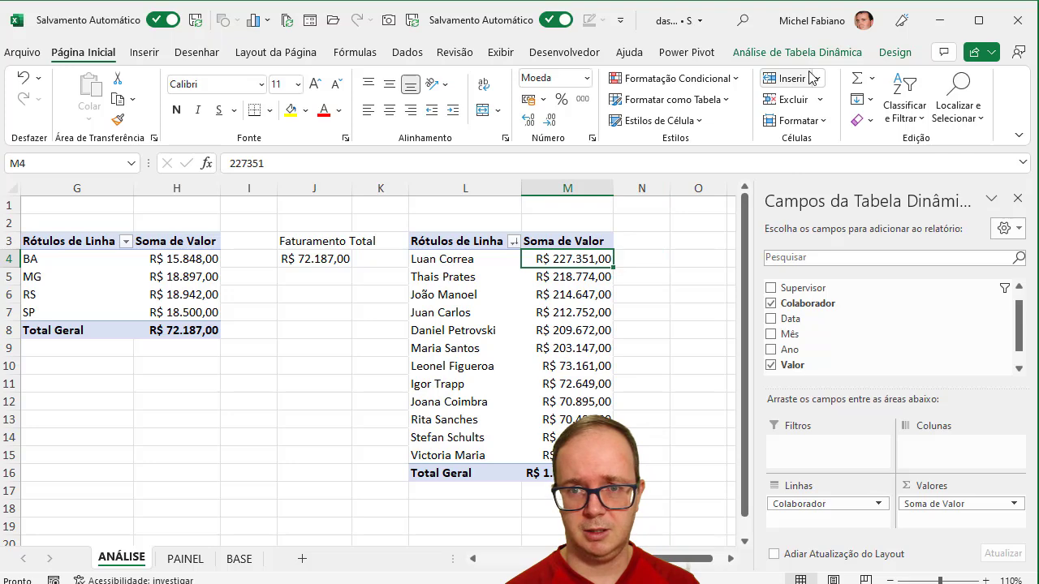
{"action": "left_click", "coordinate": [816, 54]}
{"action": "left_click", "coordinate": [490, 79]}
{"action": "left_click", "coordinate": [601, 118]}
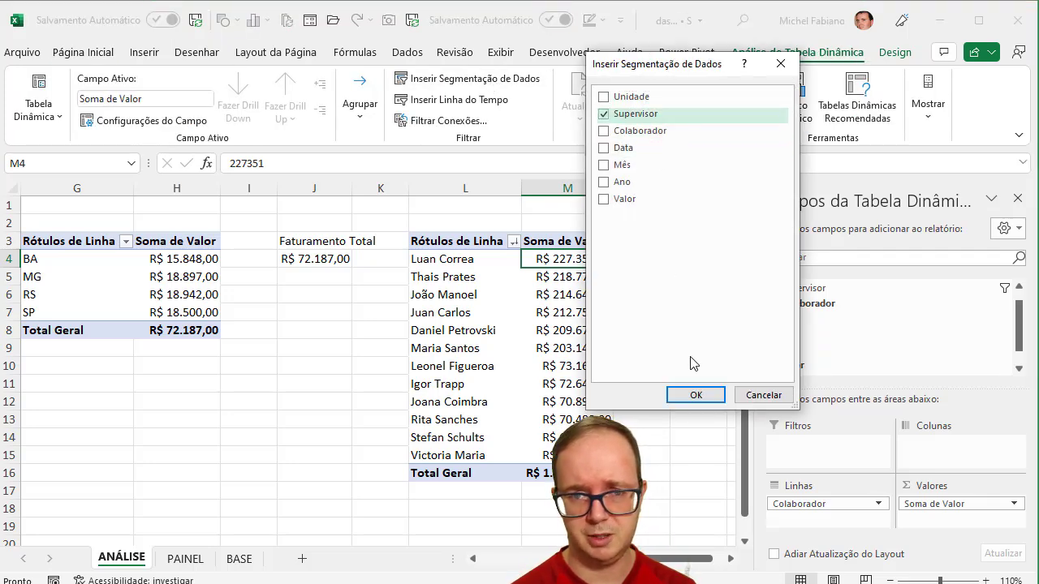
{"action": "left_click", "coordinate": [696, 394]}
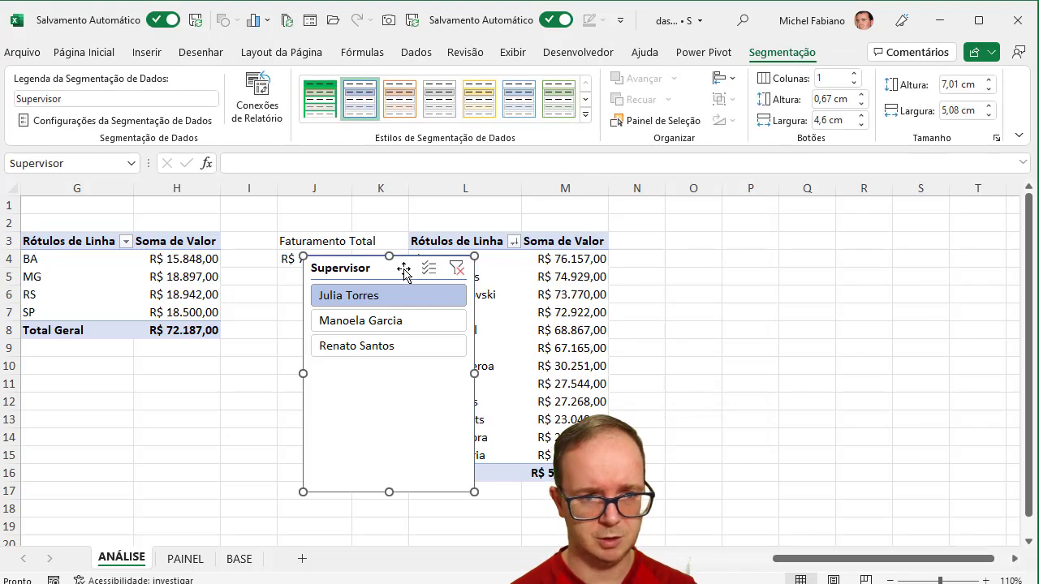
Cut the new Supervisor slicer from ANÁLISE and paste it into the blank area beside the dashboard on PAINEL
{"action": "key", "text": "ctrl+z"}
{"action": "key", "text": "ctrl+z"}
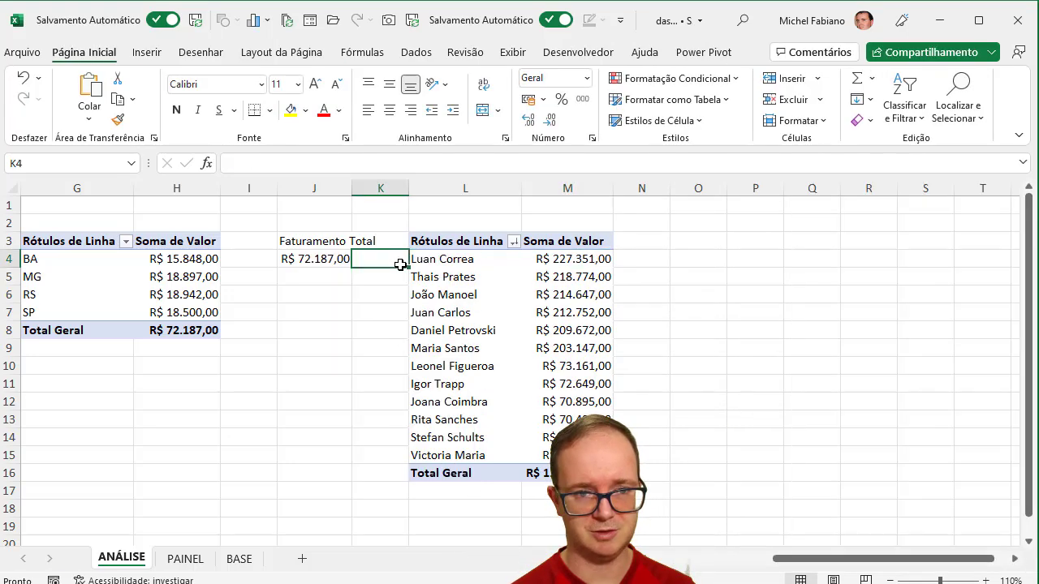
{"action": "left_click", "coordinate": [185, 559]}
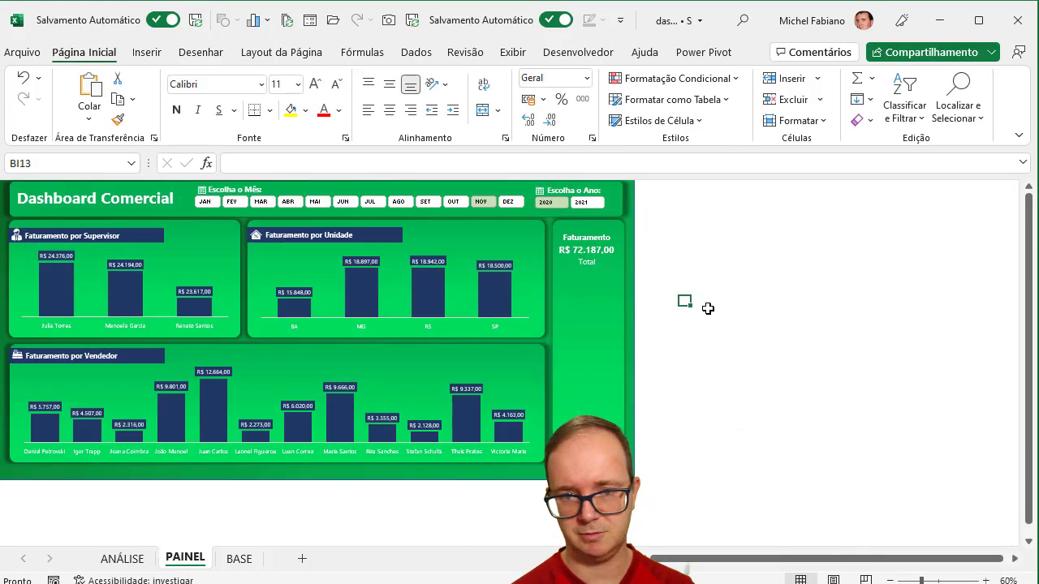
{"action": "key", "text": "ctrl+v"}
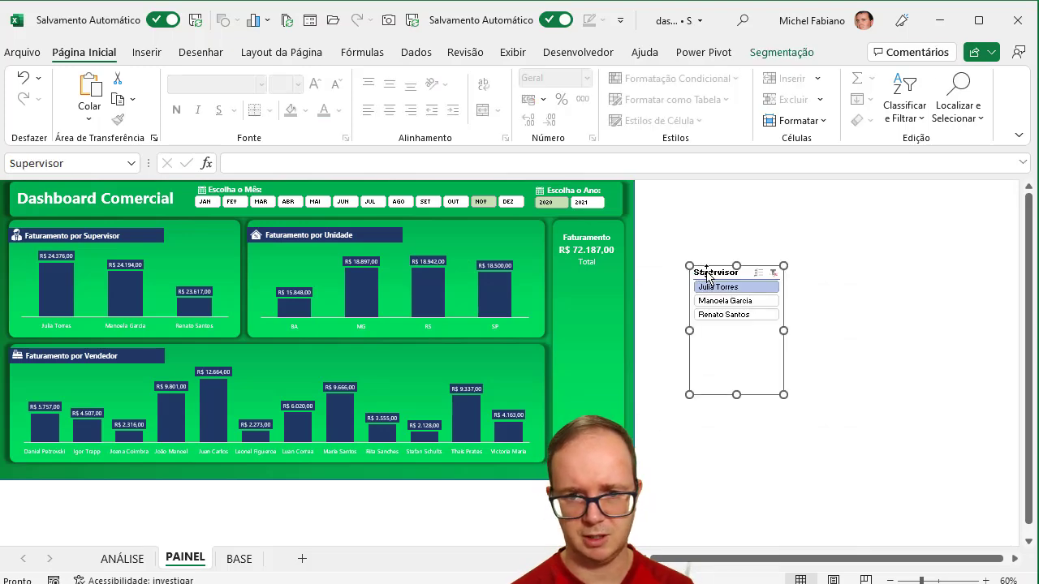
Apply the custom green style to the Supervisor slicer and set it to hide its header and items without data
{"action": "left_click", "coordinate": [783, 52]}
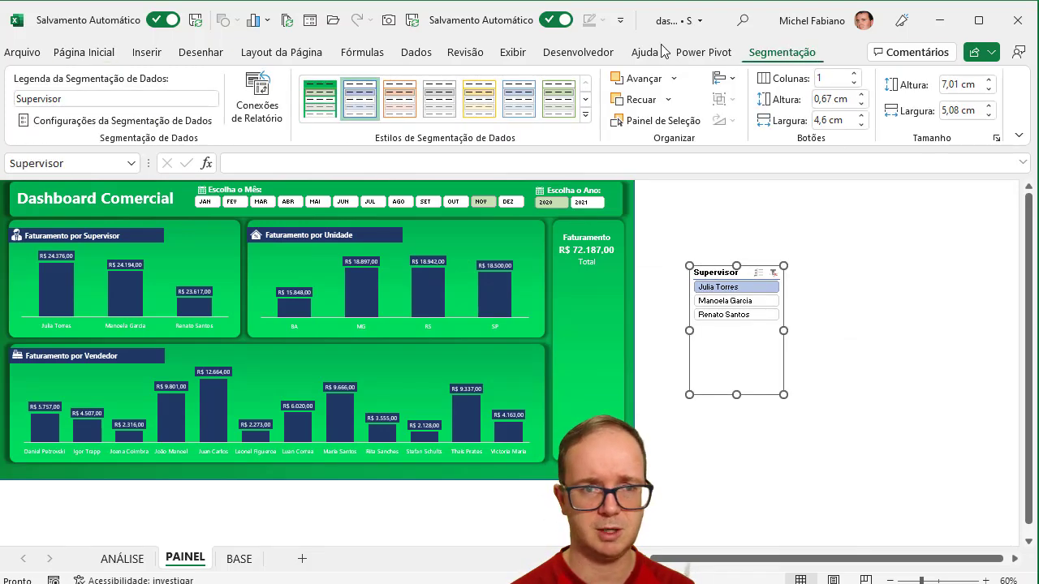
{"action": "left_click", "coordinate": [317, 99]}
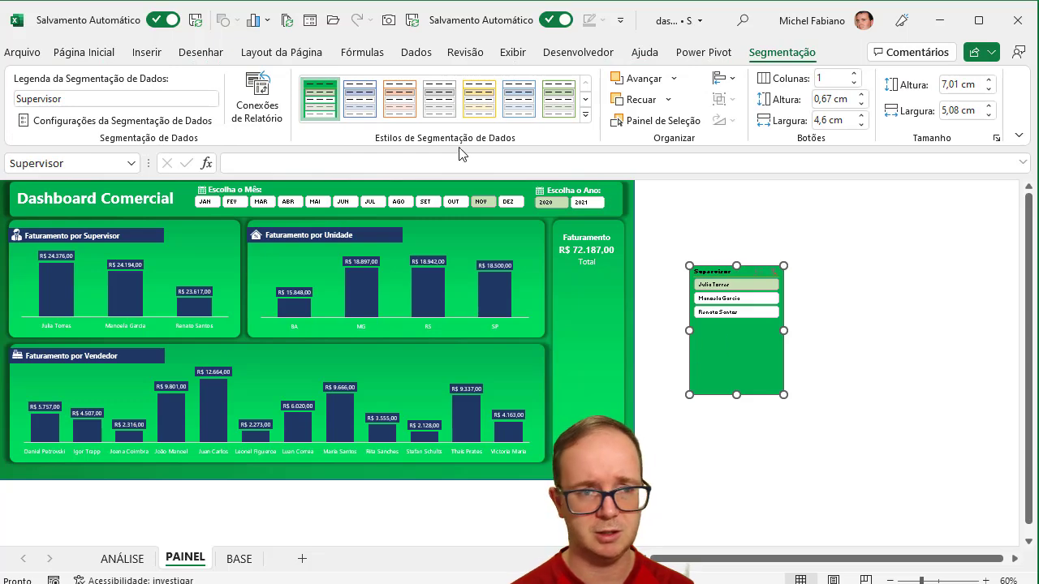
{"action": "left_click", "coordinate": [179, 121]}
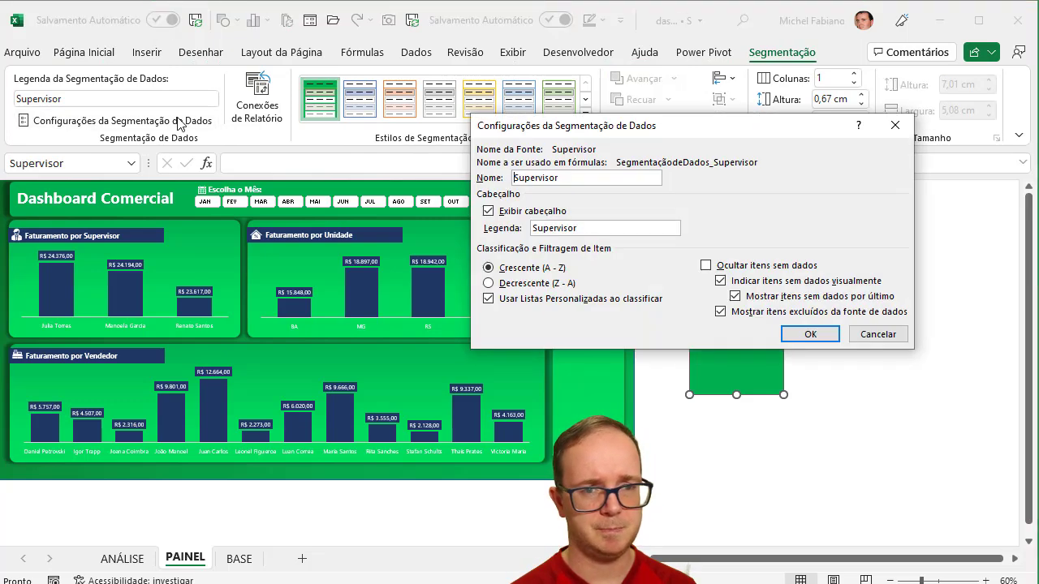
{"action": "left_click", "coordinate": [490, 212]}
{"action": "left_click", "coordinate": [786, 266]}
{"action": "left_click", "coordinate": [810, 335]}
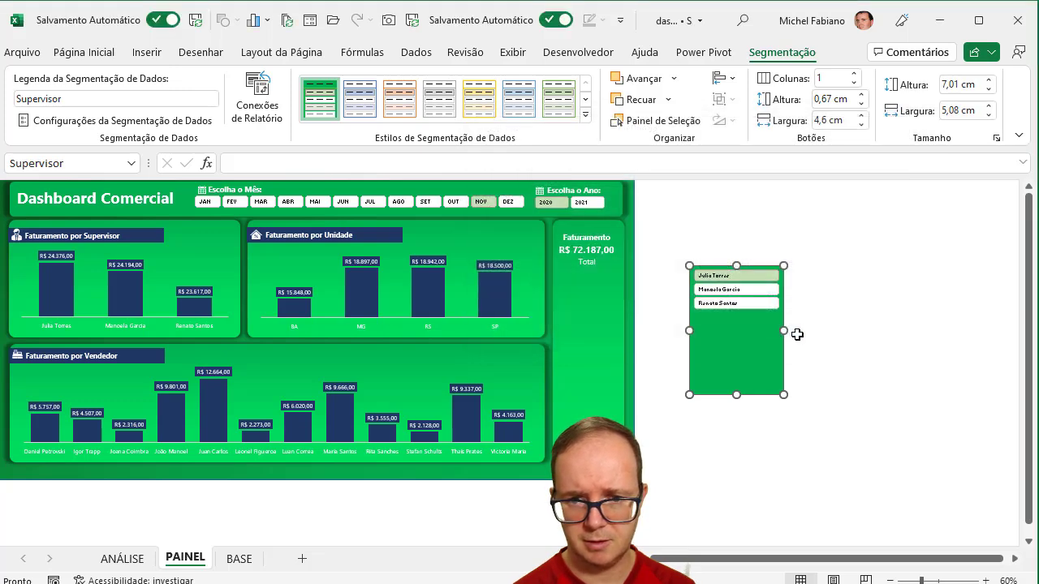
Shrink the Supervisor slicer to about 2.6 cm high by 3.31 cm wide and place it under the revenue total in the side card
{"action": "left_click_drag", "start_coordinate": [774, 328], "coordinate": [750, 328]}
{"action": "left_click_drag", "start_coordinate": [721, 396], "coordinate": [725, 313]}
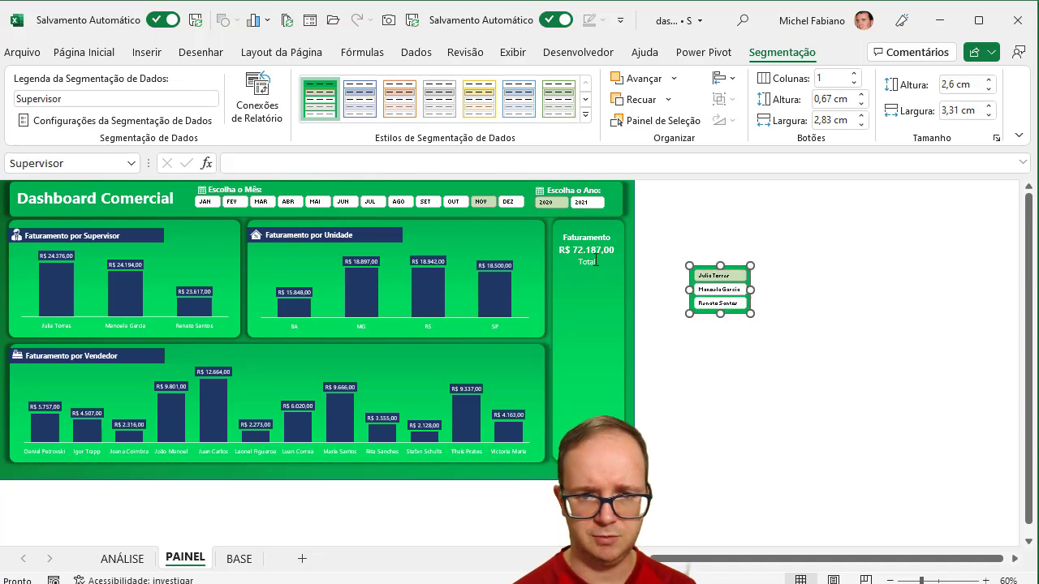
{"action": "left_click", "coordinate": [590, 266]}
{"action": "left_click_drag", "start_coordinate": [745, 270], "coordinate": [607, 273]}
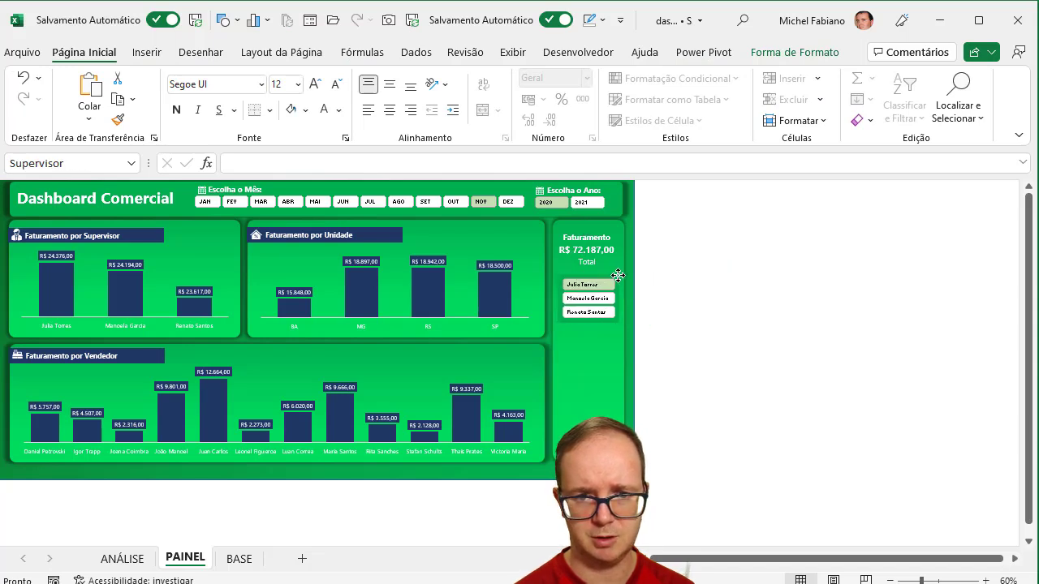
Fill the rounded rectangle of the revenue side card on PAINEL with the standard solid green
{"action": "left_click", "coordinate": [603, 372], "text": "ctrl"}
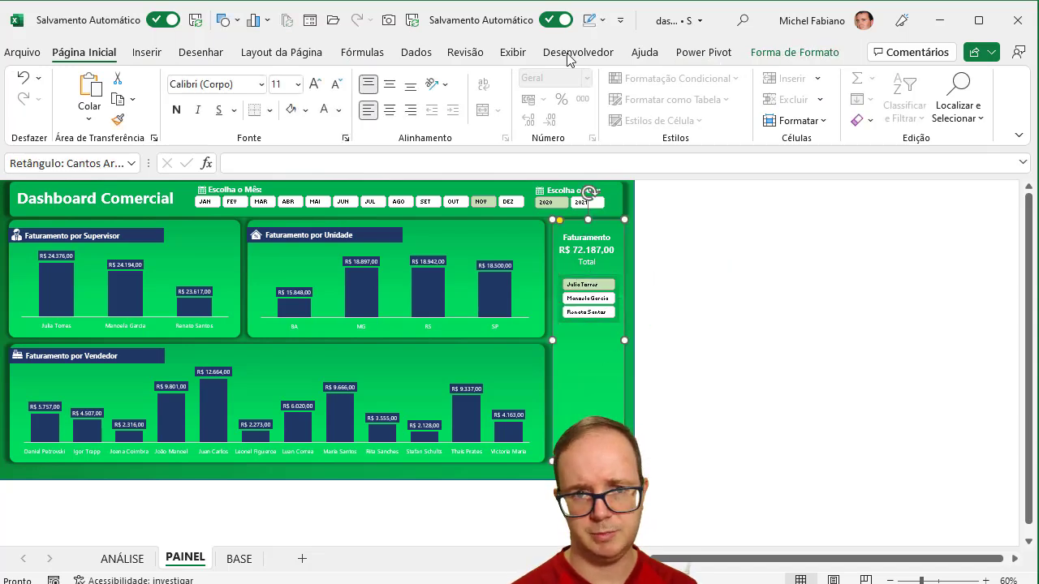
{"action": "left_click", "coordinate": [809, 55]}
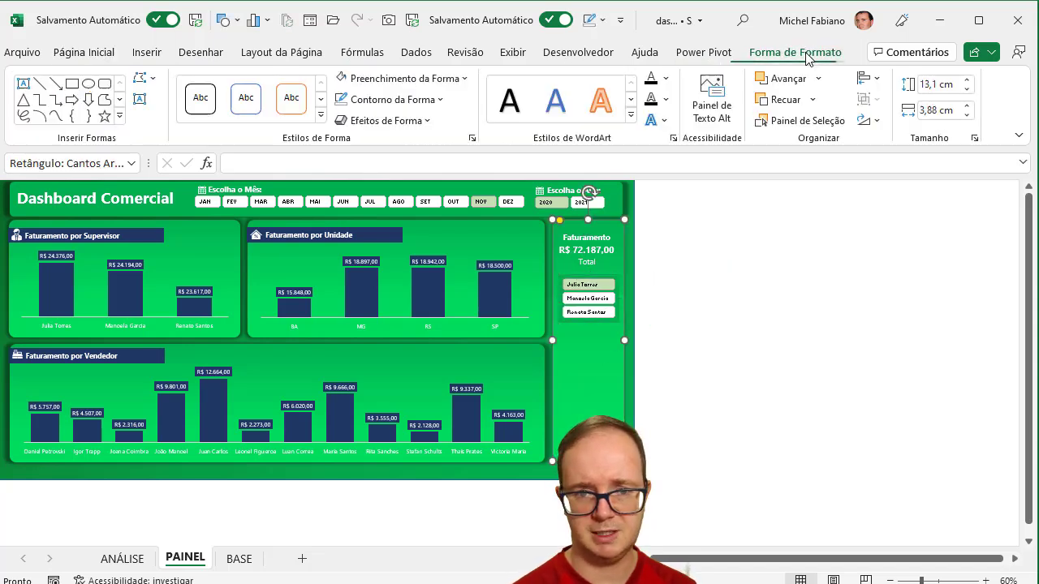
{"action": "left_click", "coordinate": [359, 78]}
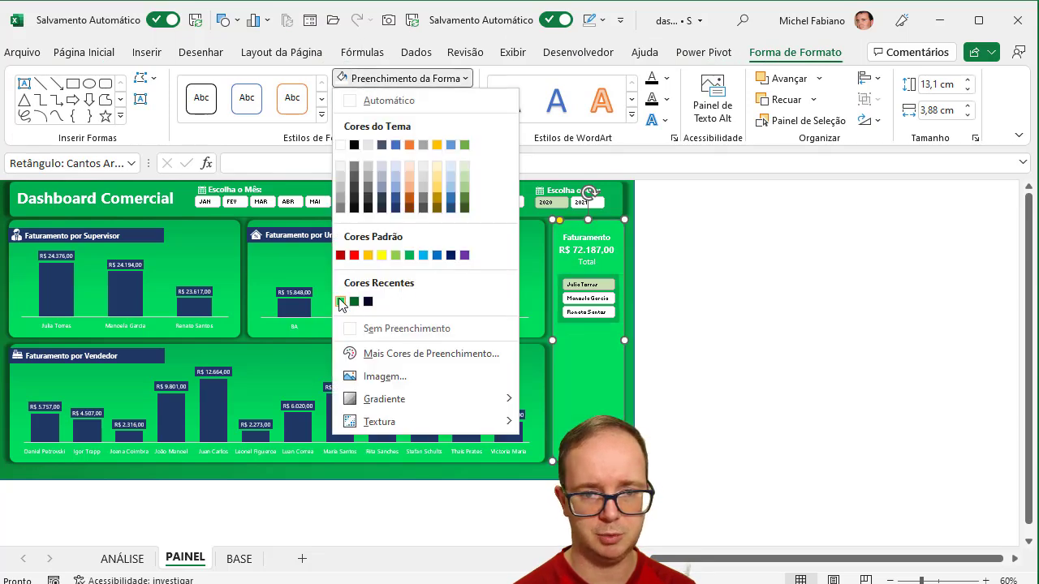
{"action": "left_click", "coordinate": [409, 256]}
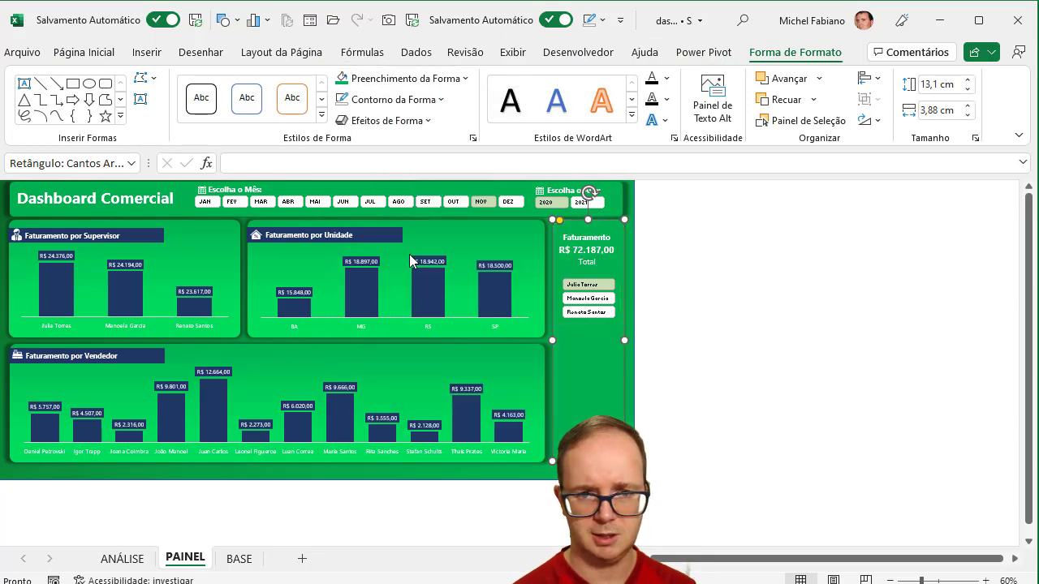
{"action": "left_click", "coordinate": [709, 294]}
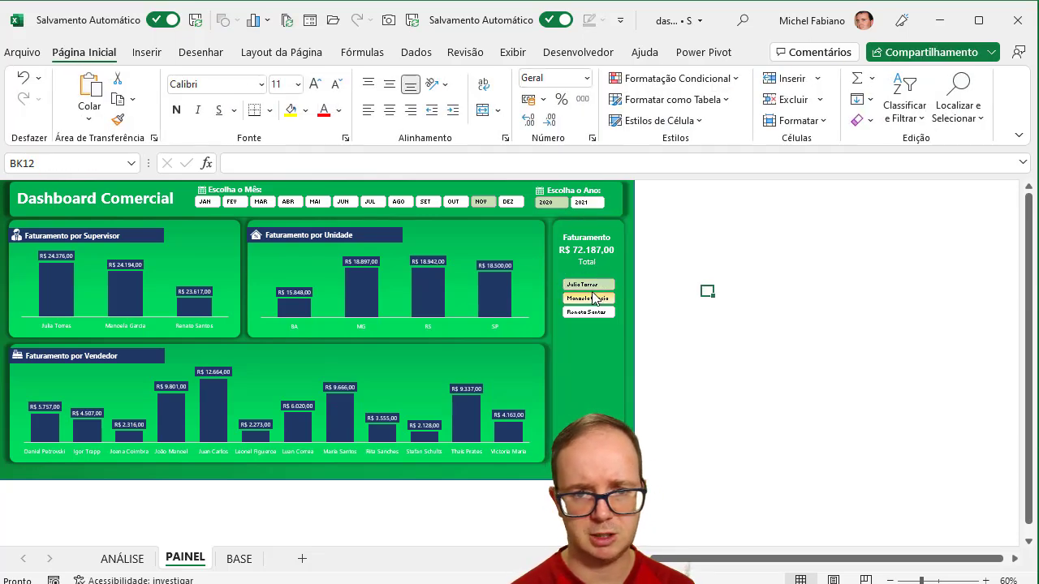
Move the Supervisor slicer slightly down and place a copy of the "Escolha o Ano:" label just above it
{"action": "left_click", "coordinate": [598, 276]}
{"action": "left_click_drag", "start_coordinate": [598, 276], "coordinate": [598, 288]}
{"action": "left_click", "coordinate": [596, 184]}
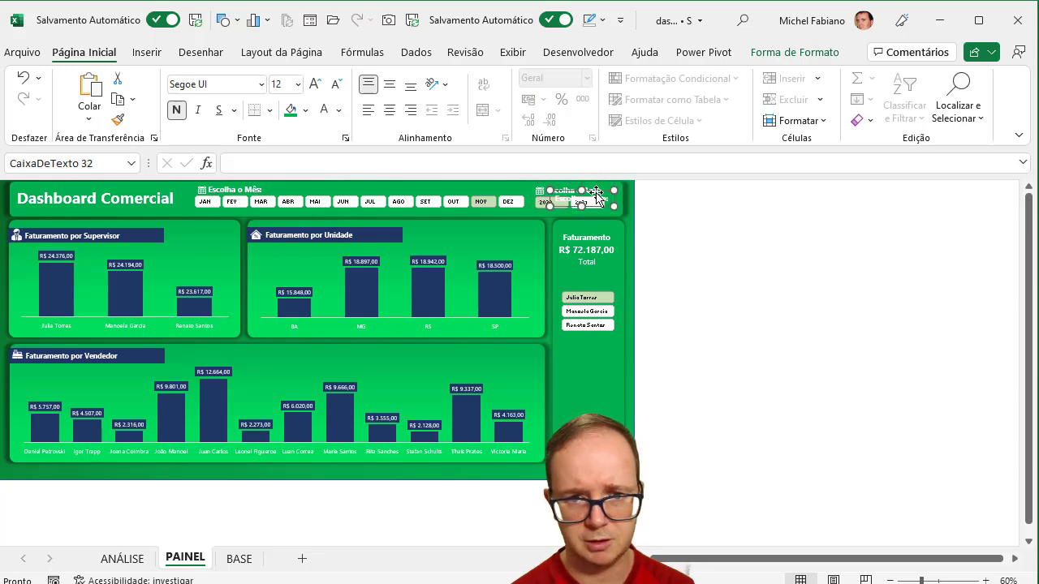
{"action": "left_click_drag", "start_coordinate": [597, 183], "coordinate": [603, 274], "text": "ctrl"}
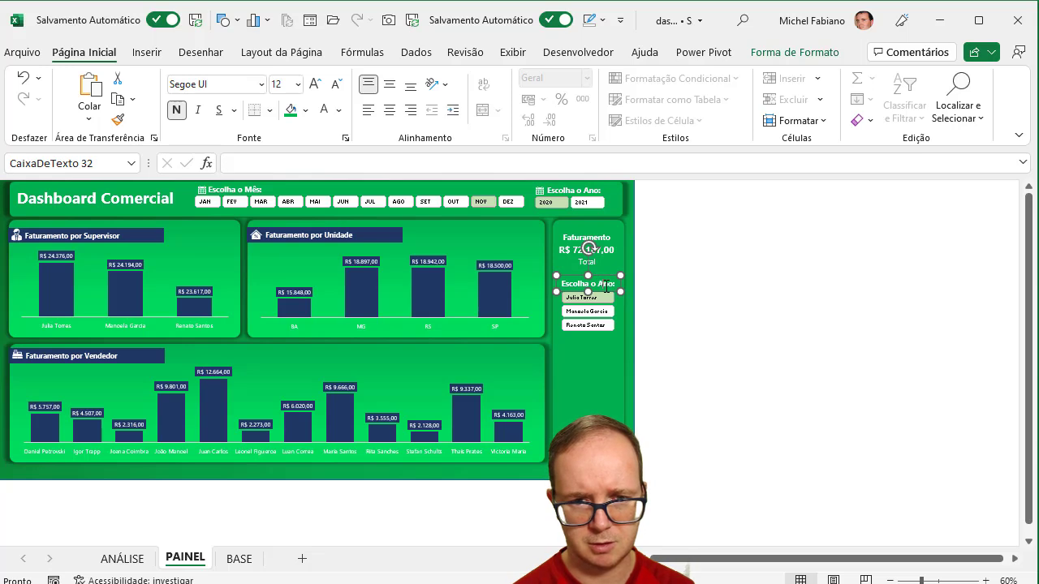
Change the copied label's text to "Supervisor:"
{"action": "triple_click", "coordinate": [605, 286]}
{"action": "type", "text": "Super"}
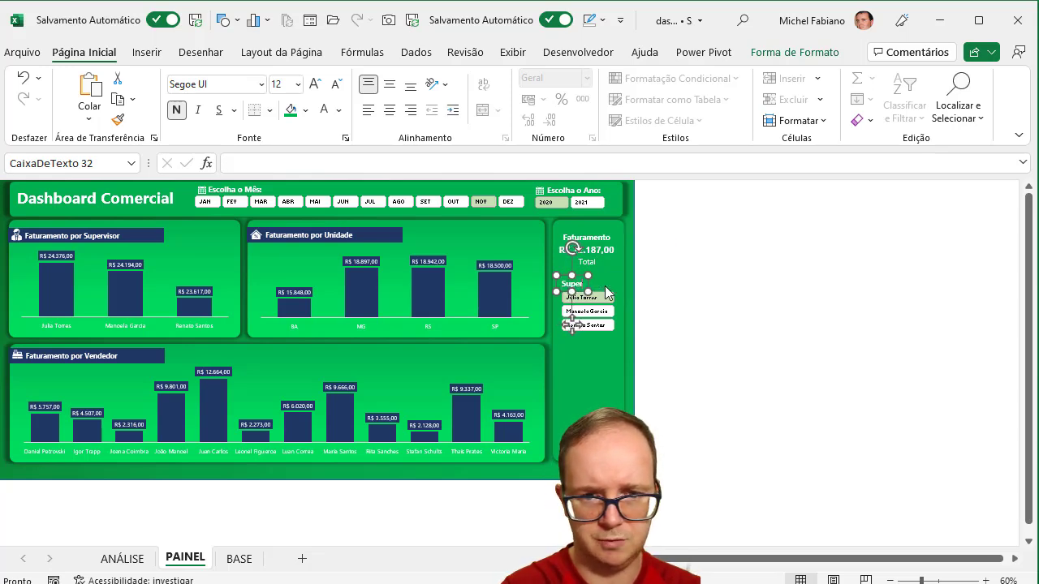
{"action": "type", "text": "viro"}
{"action": "key", "text": "BackSpace"}
{"action": "key", "text": "BackSpace"}
{"action": "type", "text": "sor:"}
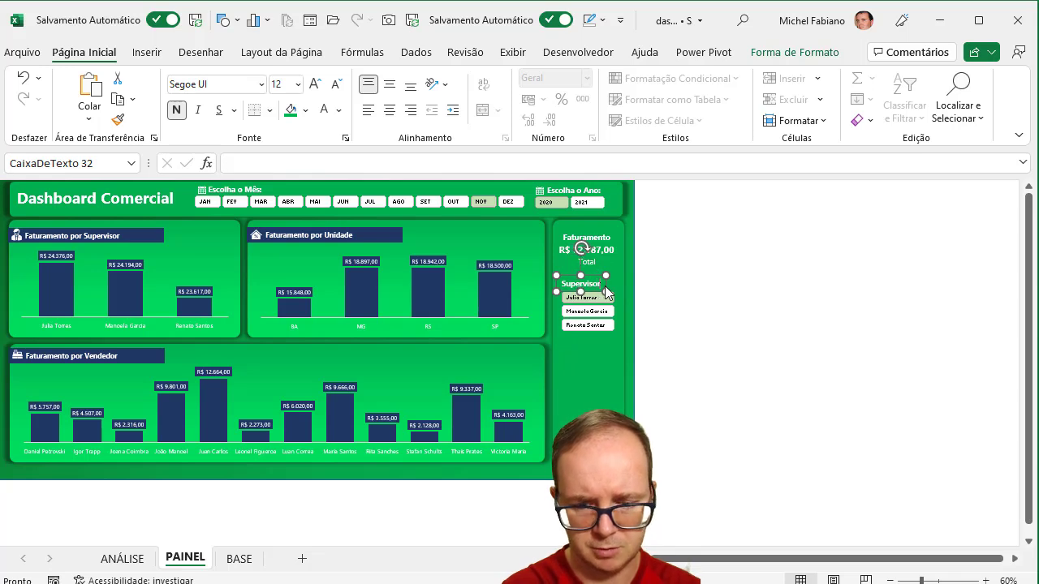
{"action": "left_click", "coordinate": [681, 291]}
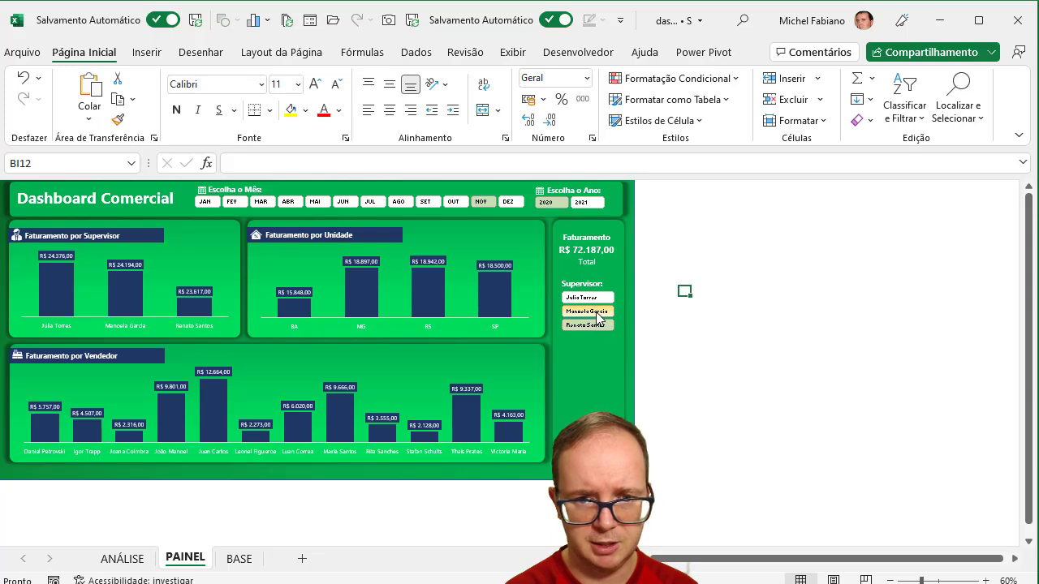
On ANÁLISE, link O4 to the first seller name with =L4, fill it down to O6 and autofit column O
{"action": "left_click", "coordinate": [138, 562]}
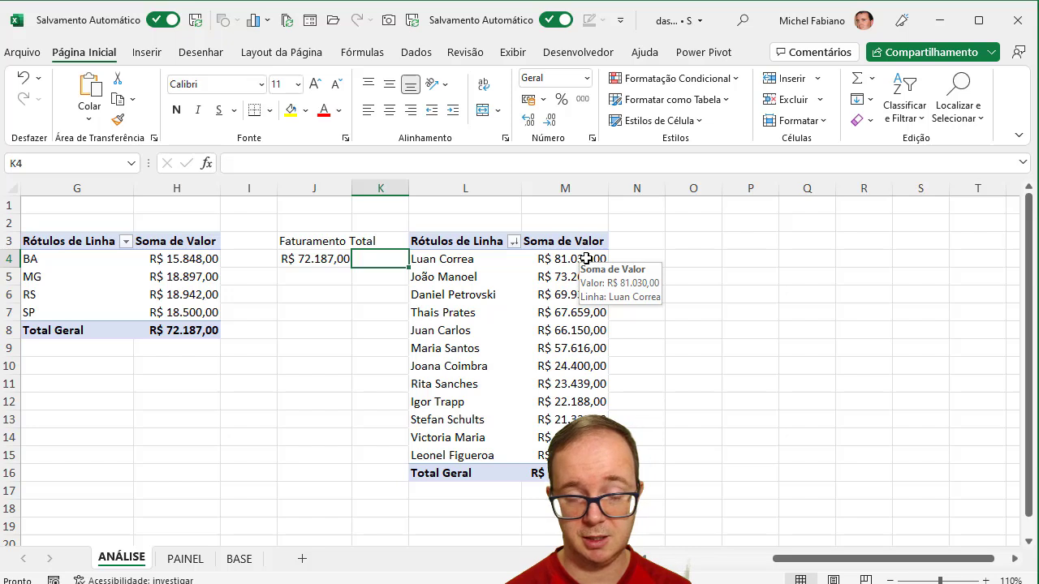
{"action": "left_click", "coordinate": [694, 244]}
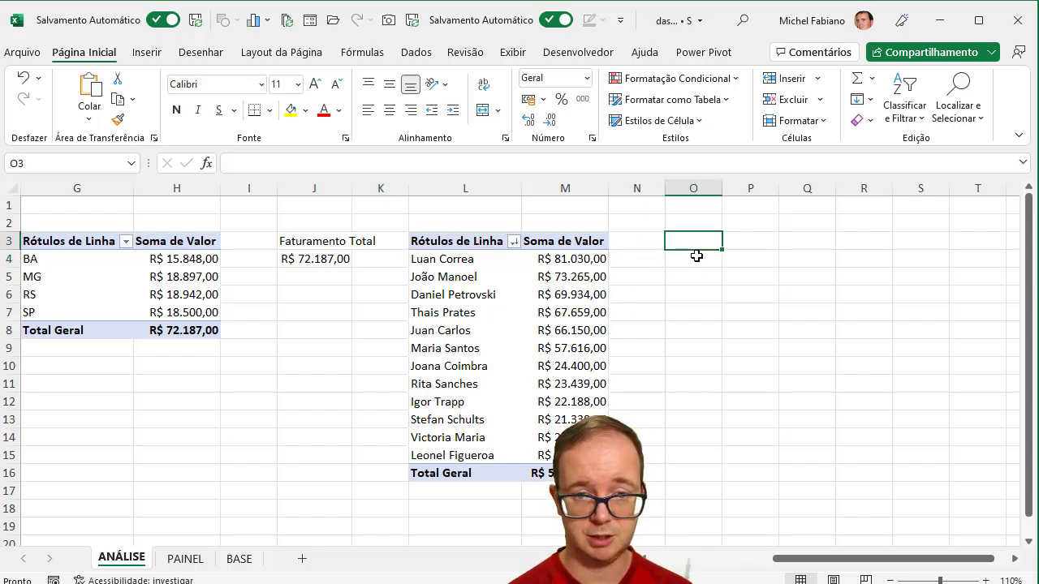
{"action": "left_click", "coordinate": [696, 256]}
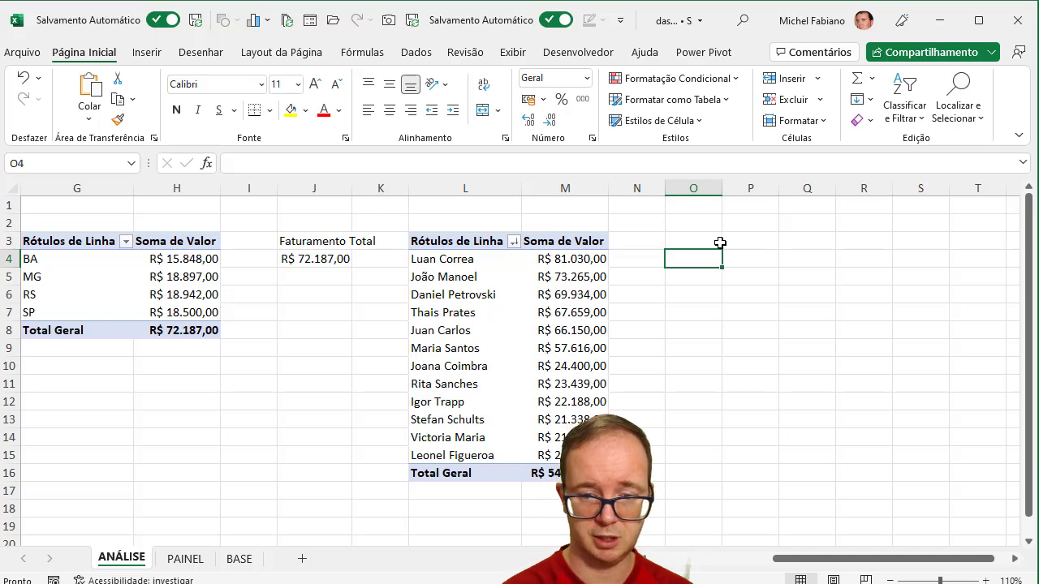
{"action": "type", "text": "="}
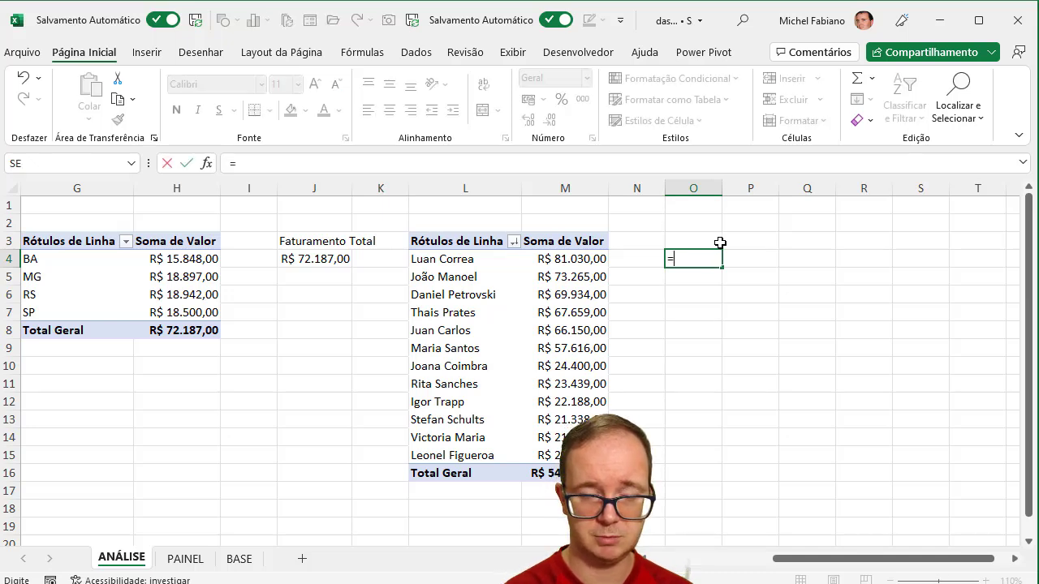
{"action": "left_click", "coordinate": [450, 260]}
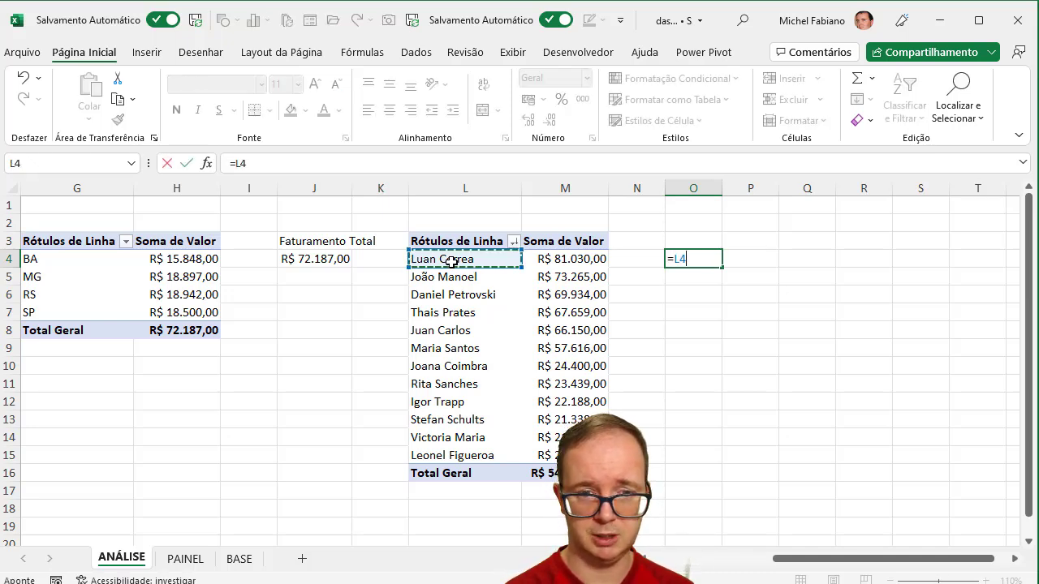
{"action": "key", "text": "Return"}
{"action": "left_click", "coordinate": [696, 259]}
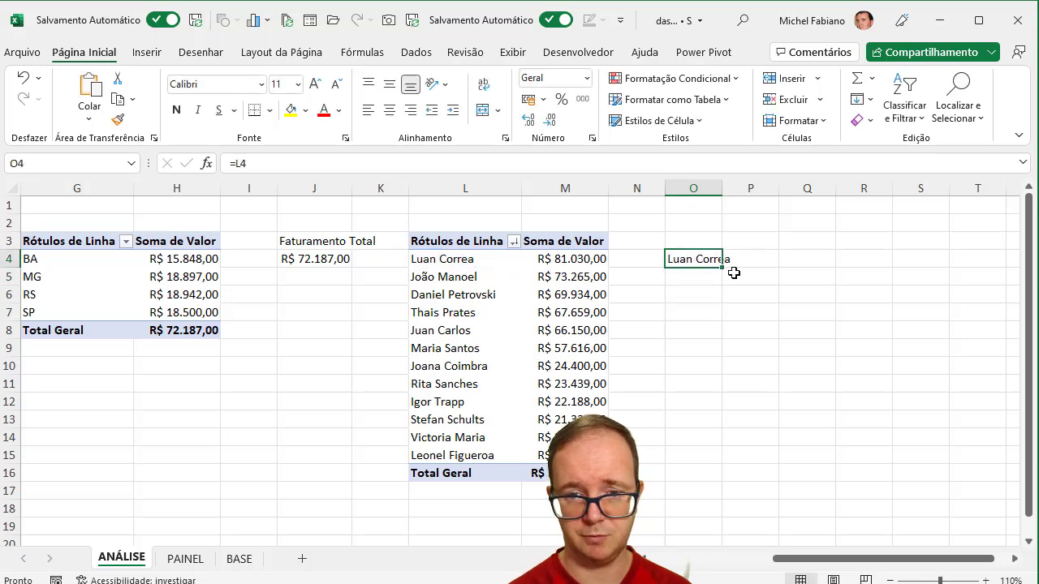
{"action": "left_click_drag", "start_coordinate": [723, 269], "coordinate": [721, 311]}
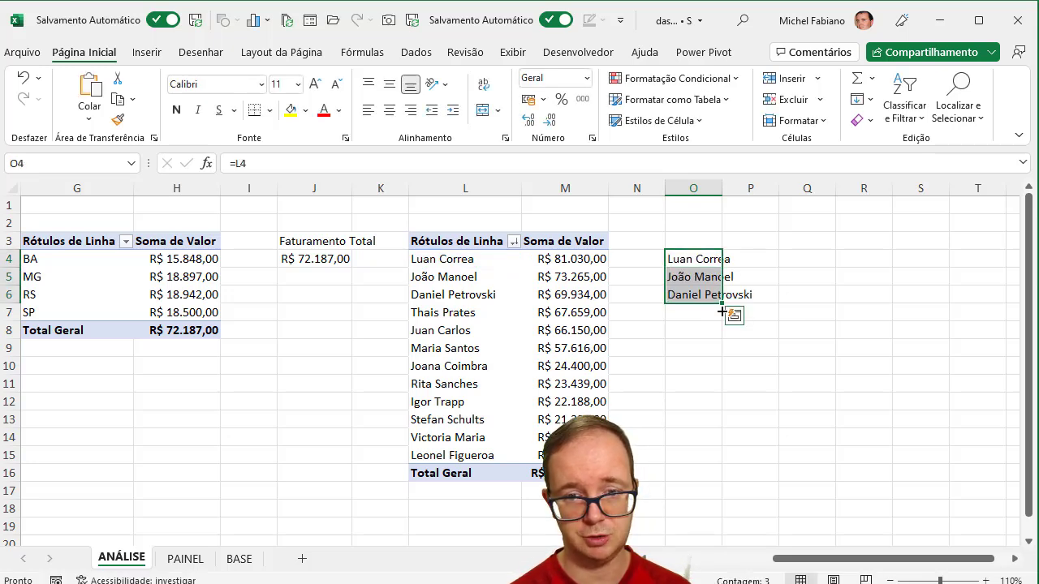
{"action": "double_click", "coordinate": [722, 187]}
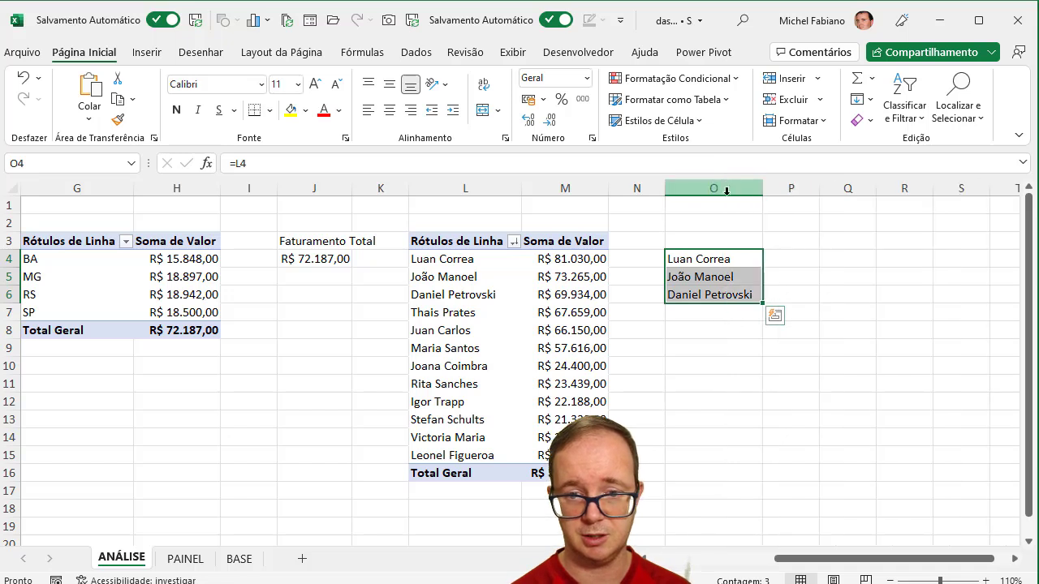
Reference the first seller's pivot value from M4 in P4 with INFODADOSTABELADINÂMICA and fill it down to P6
{"action": "left_click", "coordinate": [790, 258]}
{"action": "type", "text": "="}
{"action": "left_click", "coordinate": [573, 259]}
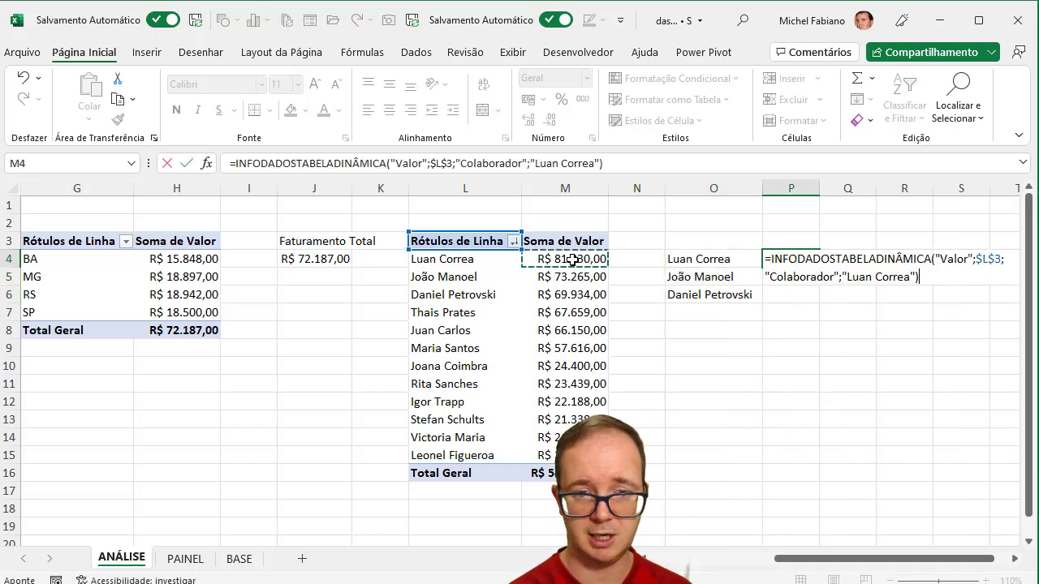
{"action": "key", "text": "Return"}
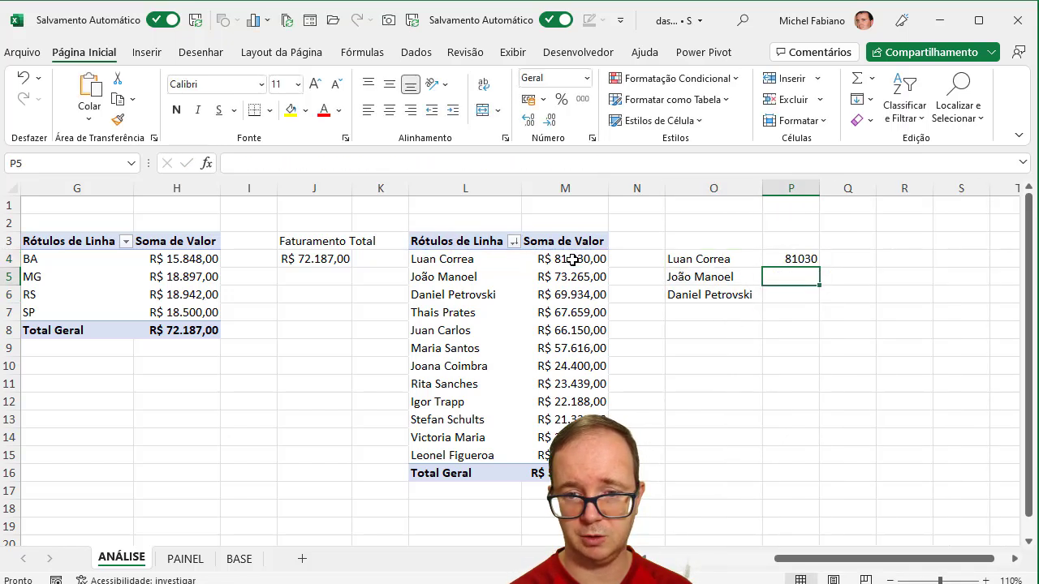
{"action": "left_click", "coordinate": [810, 258]}
{"action": "left_click_drag", "start_coordinate": [820, 267], "coordinate": [819, 303]}
Title the seller list "Ranking do Top 3" in cell O2
{"action": "left_click", "coordinate": [719, 223]}
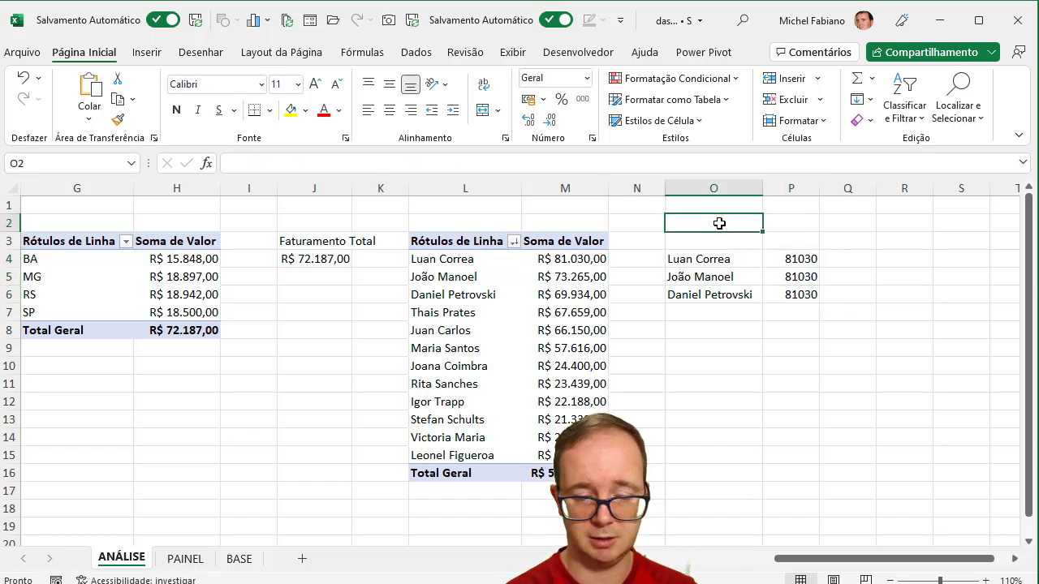
{"action": "type", "text": "Ranking do Top 3"}
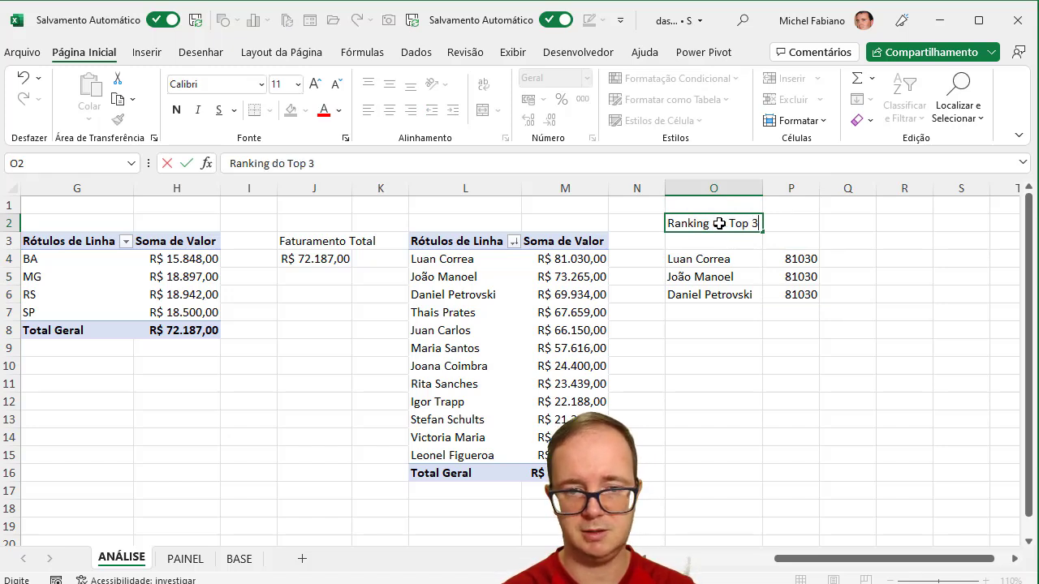
{"action": "key", "text": "Return"}
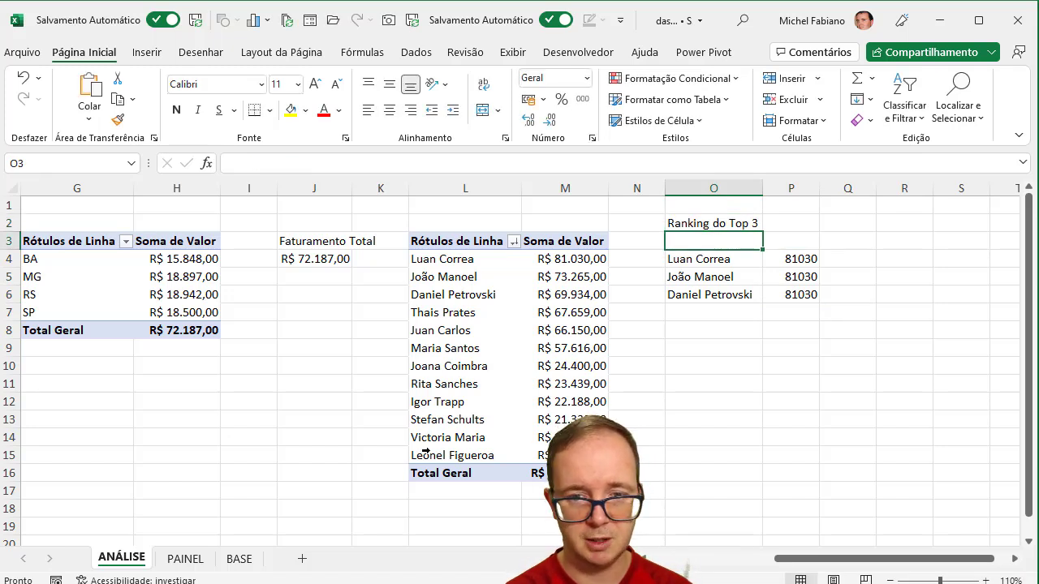
Select the first supervisor in the PAINEL slicer and check how the top 3 ranking on ANÁLISE responds
{"action": "left_click", "coordinate": [187, 560]}
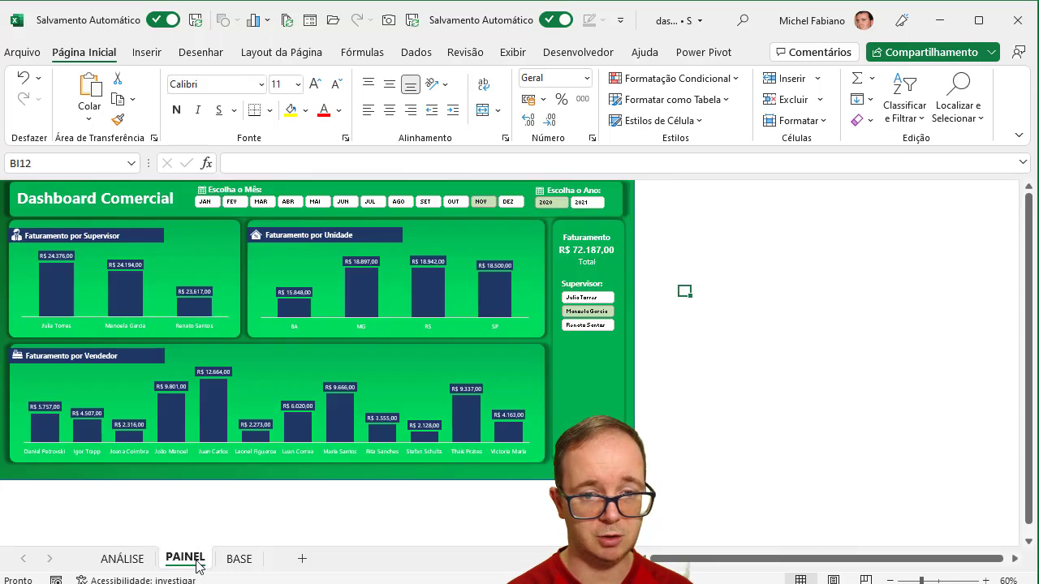
{"action": "left_click", "coordinate": [602, 299]}
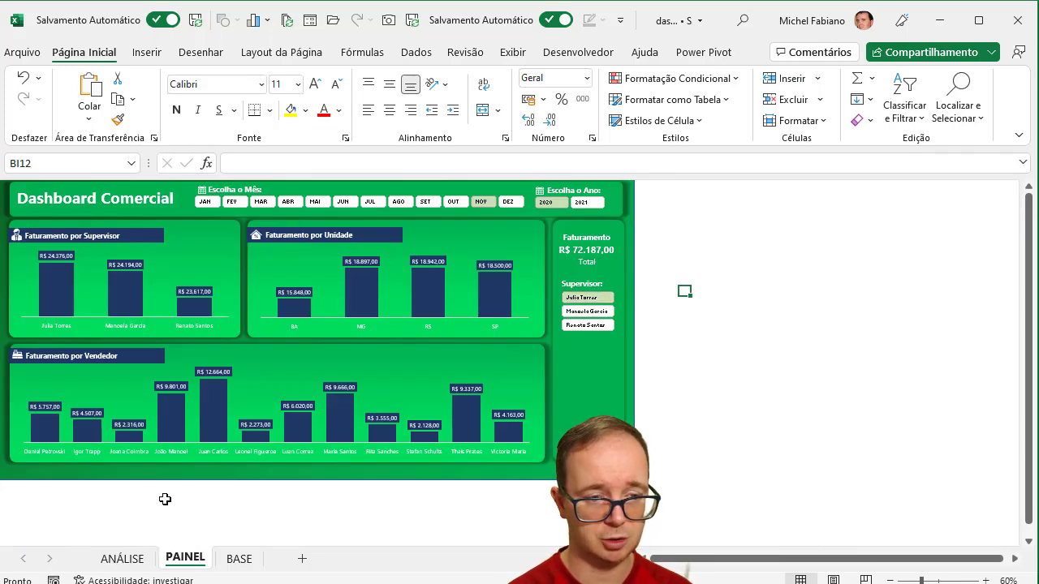
{"action": "left_click", "coordinate": [122, 559]}
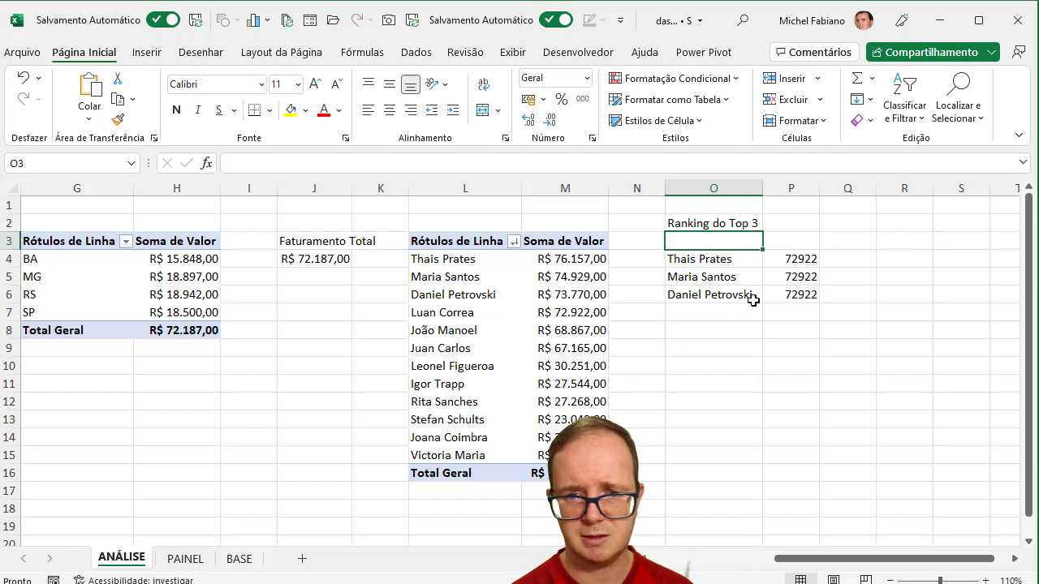
Replace the formula in P4 with the direct cell reference =M4 and fill it down to P6
{"action": "left_click", "coordinate": [810, 258]}
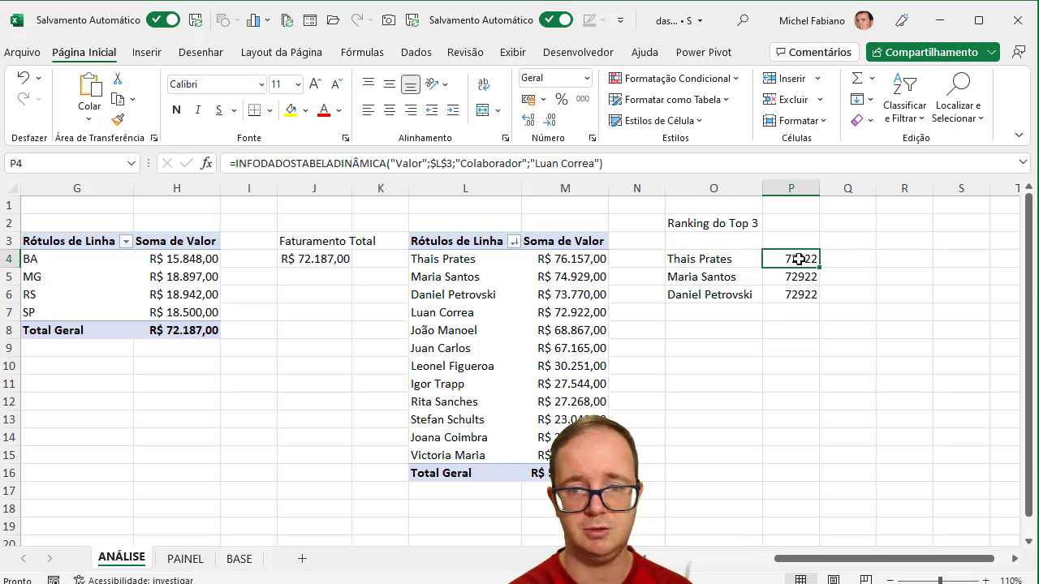
{"action": "type", "text": "="}
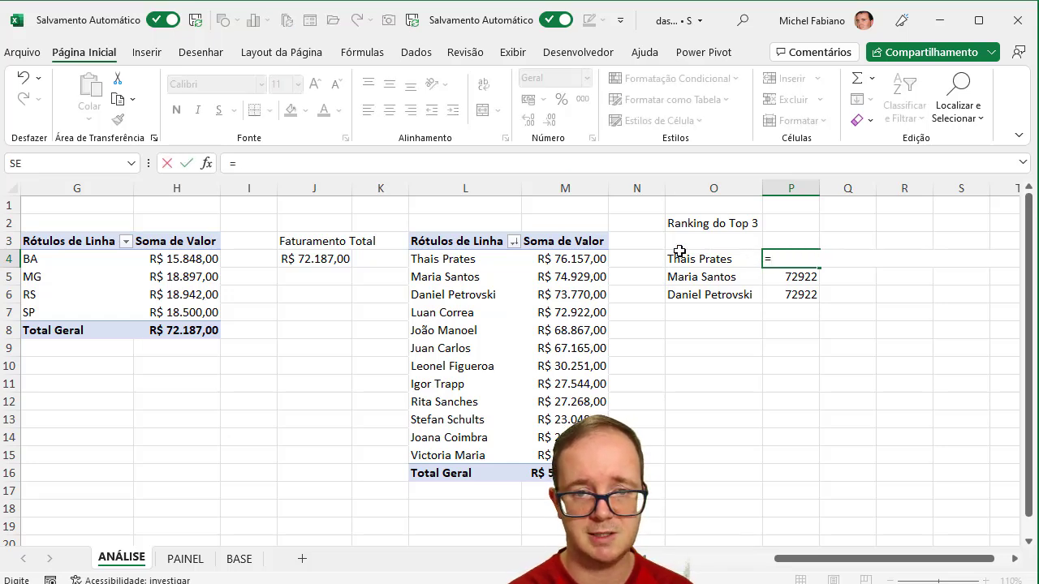
{"action": "left_click", "coordinate": [575, 264]}
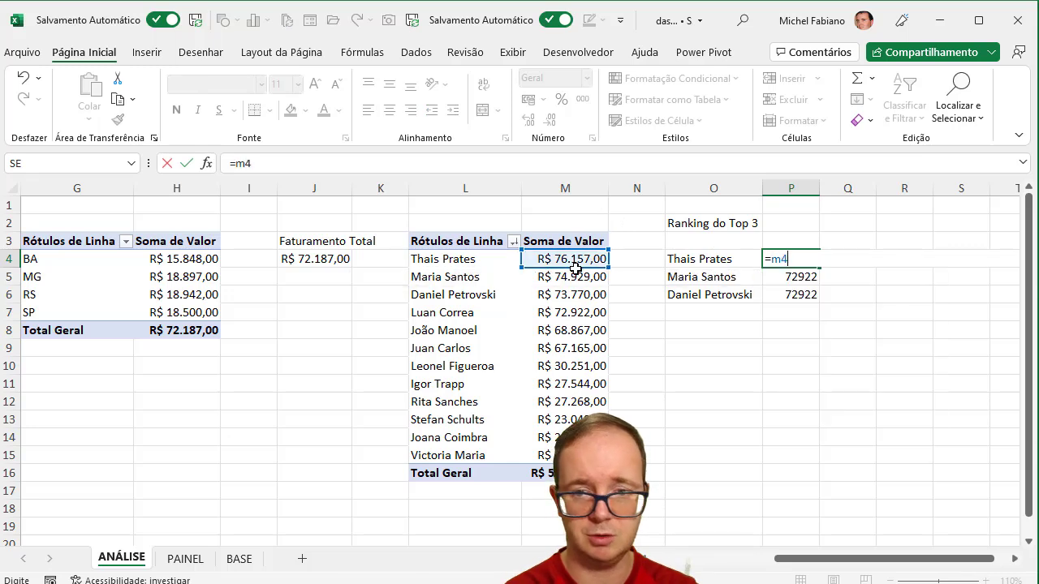
{"action": "key", "text": "Return"}
{"action": "left_click", "coordinate": [826, 254]}
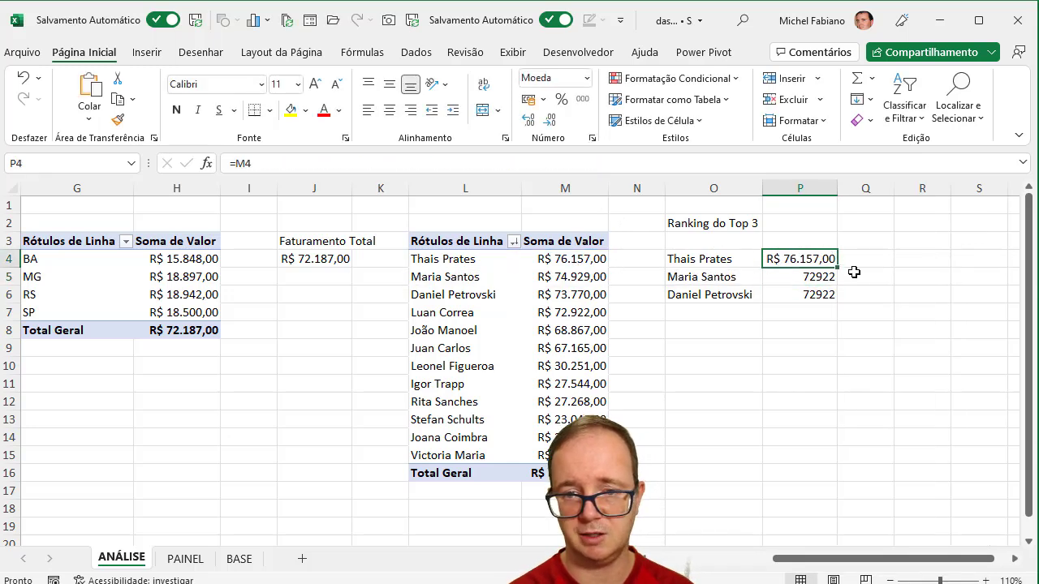
{"action": "left_click_drag", "start_coordinate": [839, 268], "coordinate": [834, 303]}
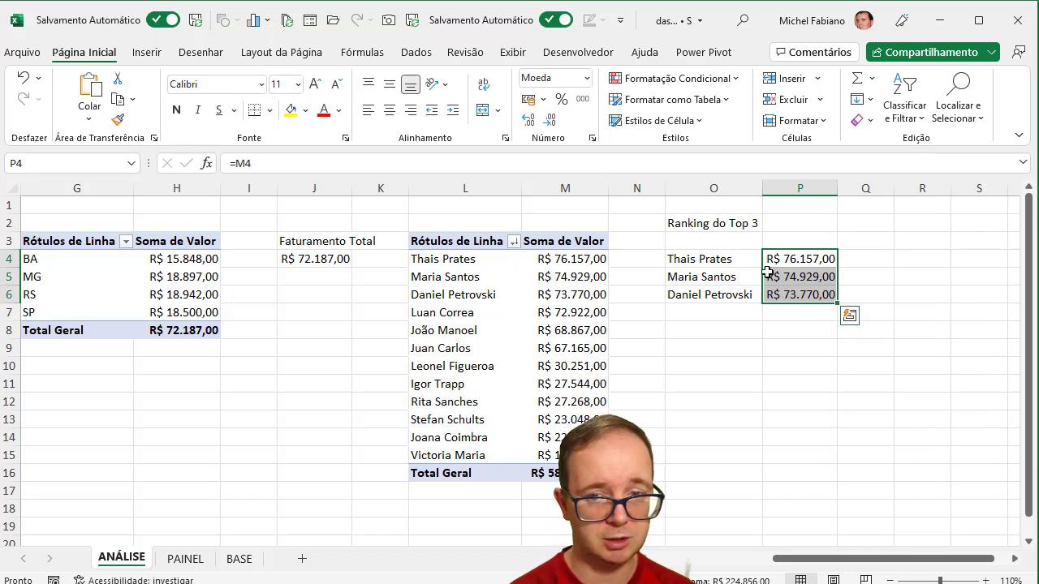
{"action": "left_click_drag", "start_coordinate": [734, 258], "coordinate": [787, 295]}
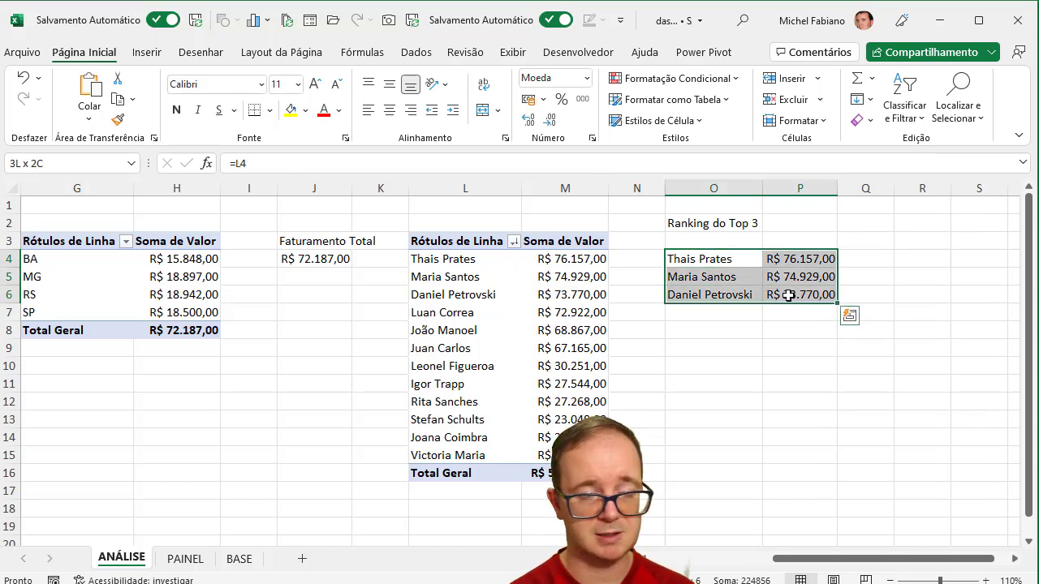
On the PAINEL sheet, duplicate the total revenue value text box and place the copy below the supervisor slicer
{"action": "left_click", "coordinate": [185, 559]}
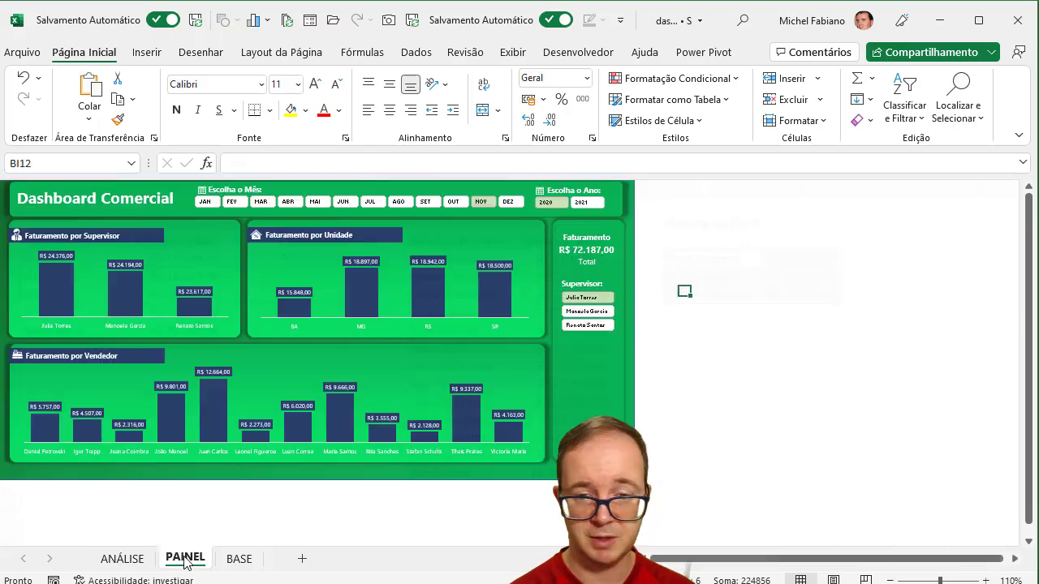
{"action": "left_click", "coordinate": [591, 248]}
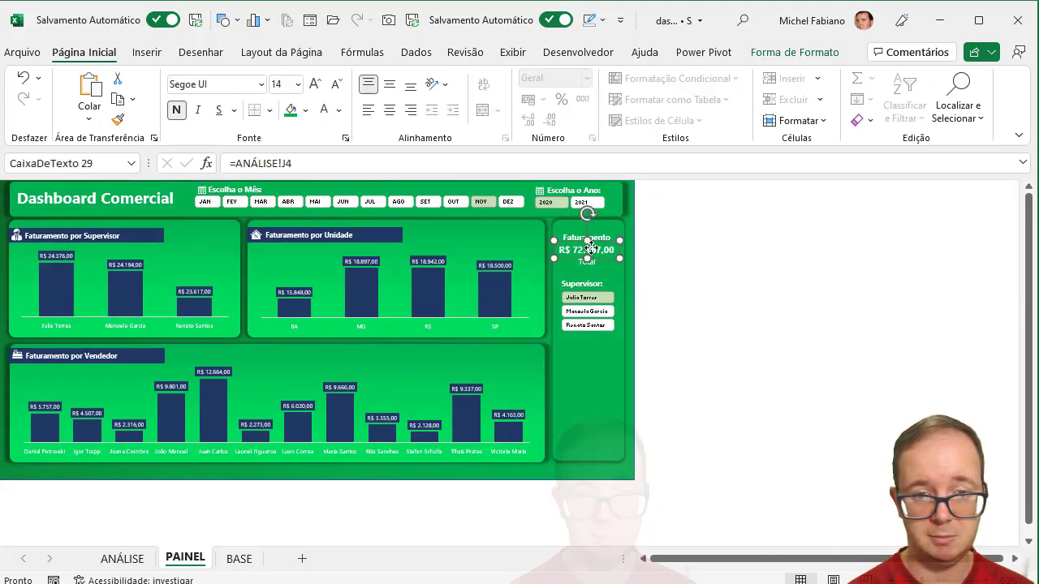
{"action": "key", "text": "ctrl+d"}
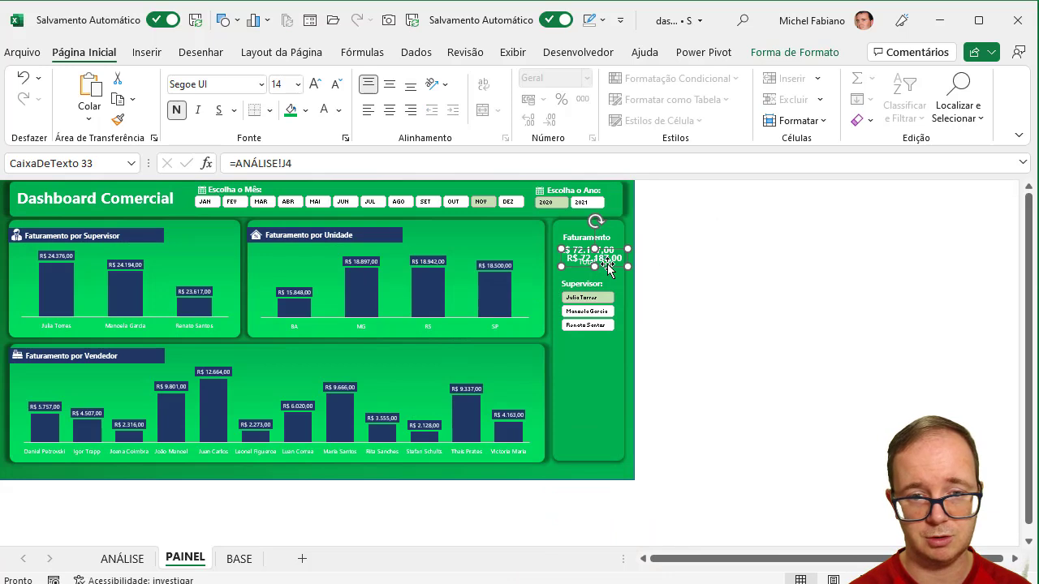
{"action": "left_click_drag", "start_coordinate": [607, 268], "coordinate": [599, 379]}
Link the copied text box to the first seller's name with =ANÁLISE!O4 and centre it beneath the supervisor slicer
{"action": "left_click_drag", "start_coordinate": [362, 166], "coordinate": [65, 154]}
{"action": "type", "text": "="}
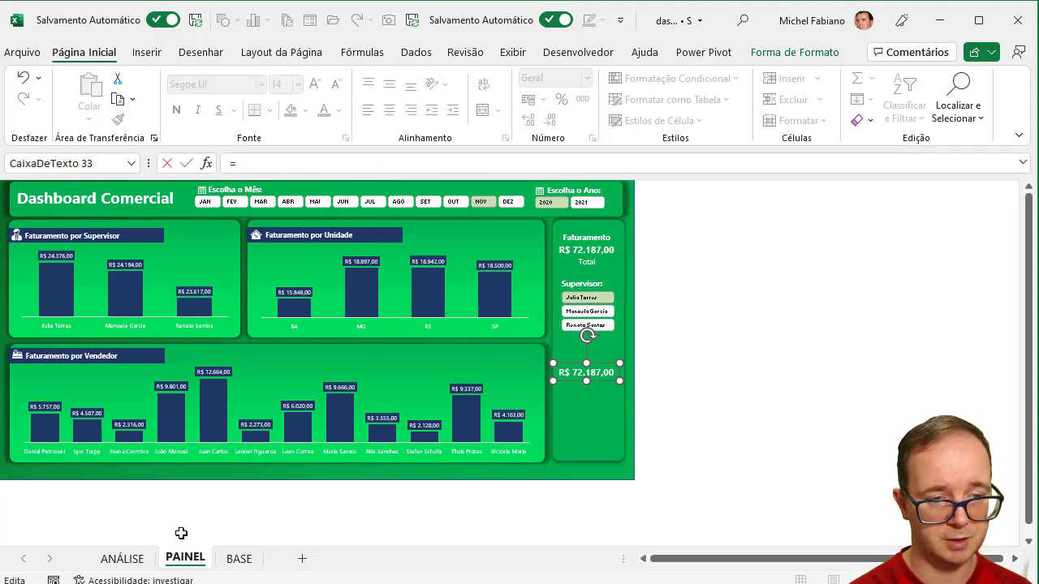
{"action": "left_click", "coordinate": [128, 560]}
{"action": "left_click", "coordinate": [726, 261]}
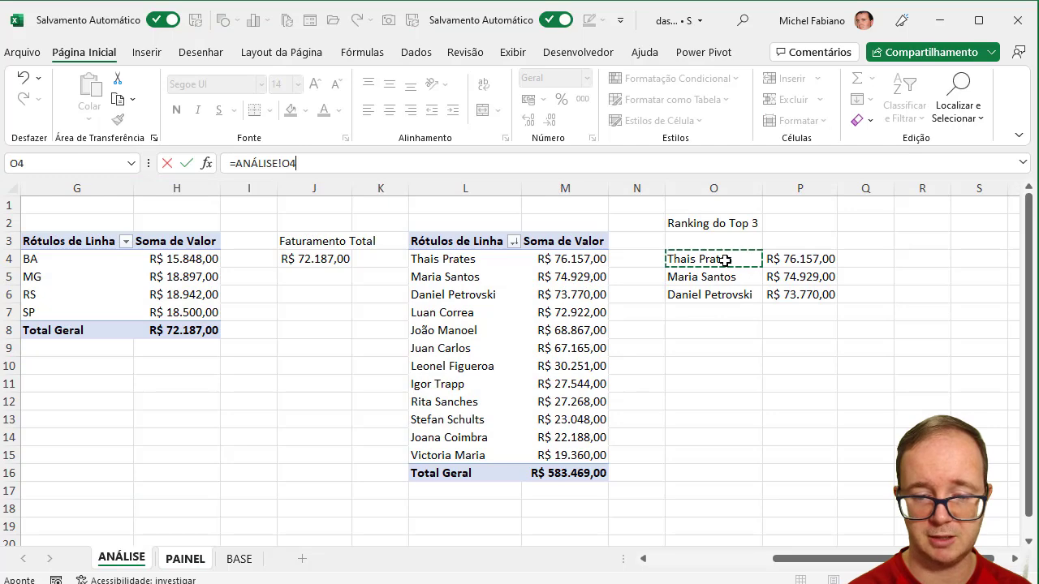
{"action": "key", "text": "Return"}
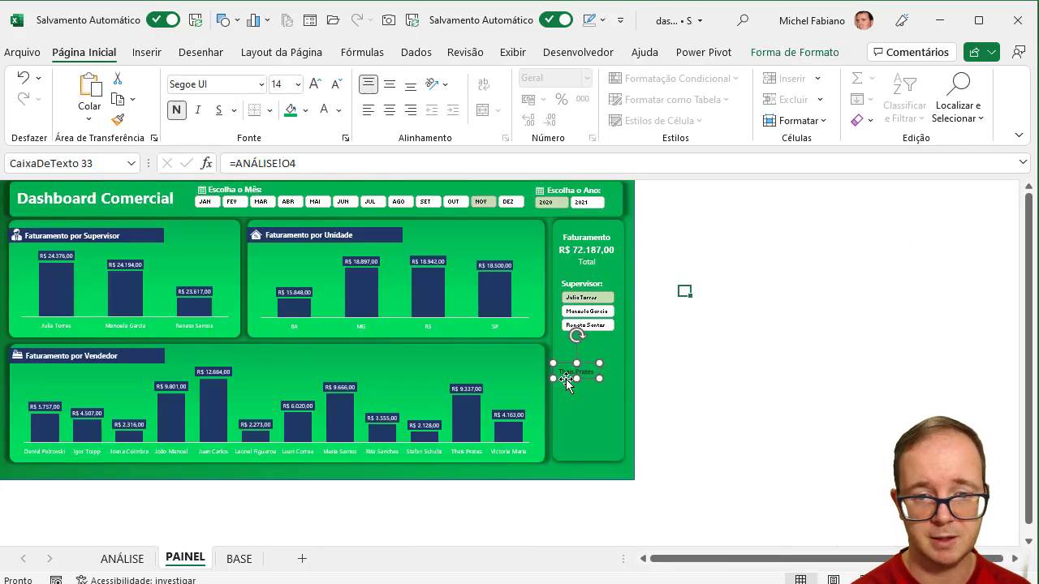
{"action": "left_click_drag", "start_coordinate": [587, 366], "coordinate": [597, 357]}
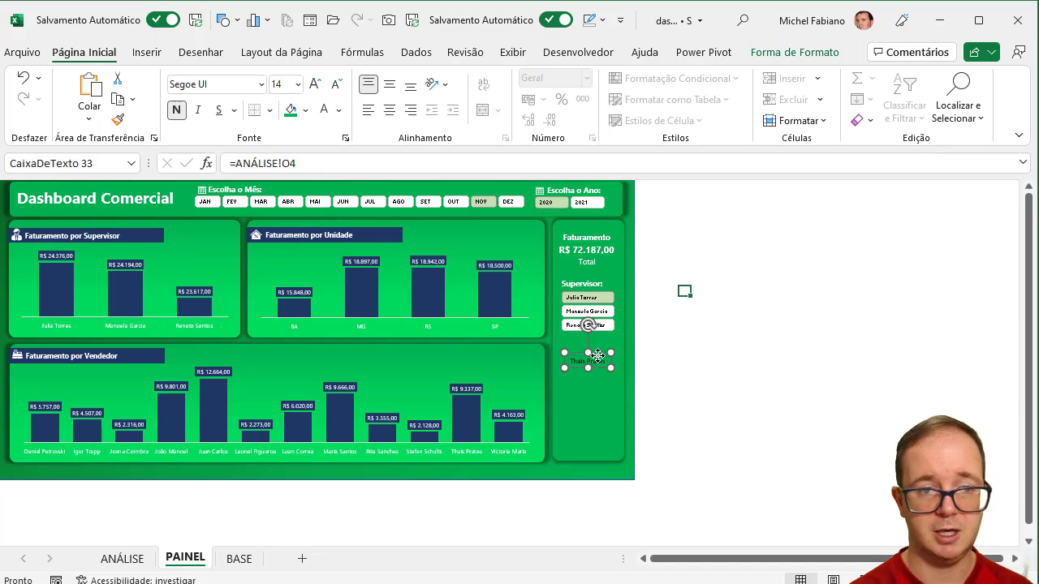
Duplicate the seller name text box, place the copy directly beneath it and link it to =ANÁLISE!P4
{"action": "key", "text": "ctrl+d"}
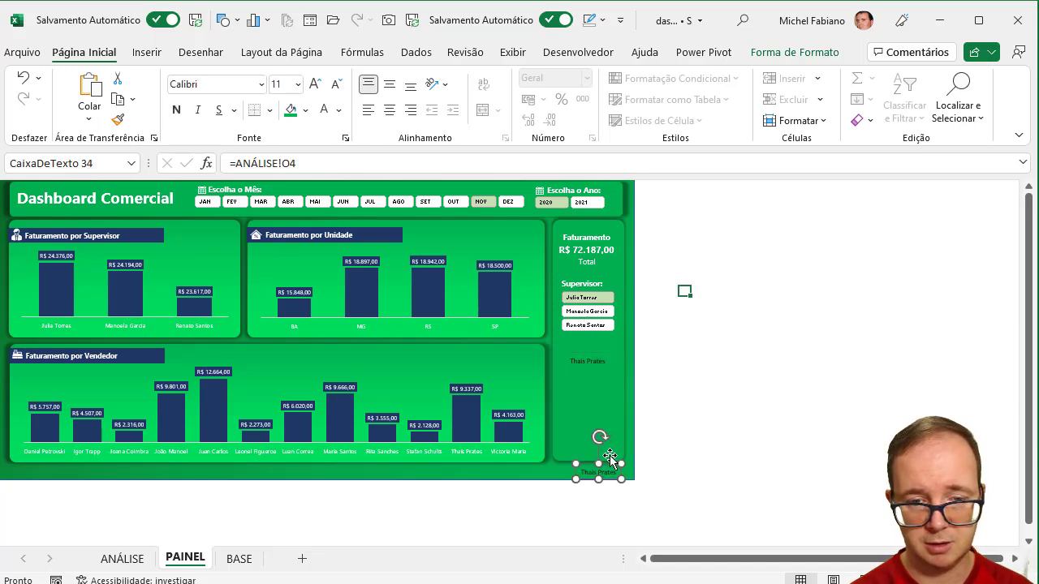
{"action": "left_click", "coordinate": [610, 459]}
{"action": "left_click", "coordinate": [602, 477]}
{"action": "left_click_drag", "start_coordinate": [610, 465], "coordinate": [598, 362]}
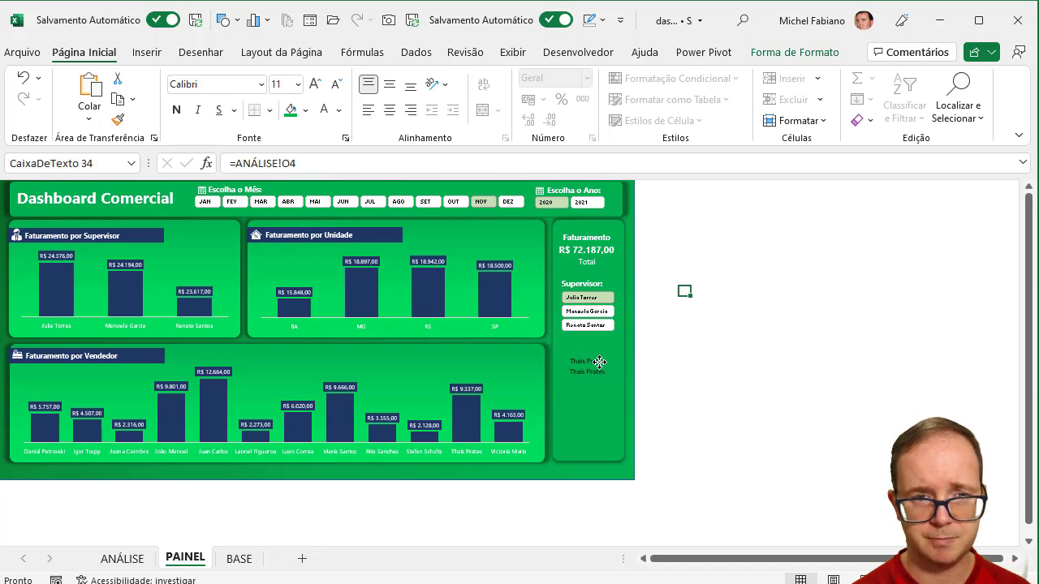
{"action": "left_click", "coordinate": [290, 164]}
{"action": "type", "text": "P"}
{"action": "key", "text": "Return"}
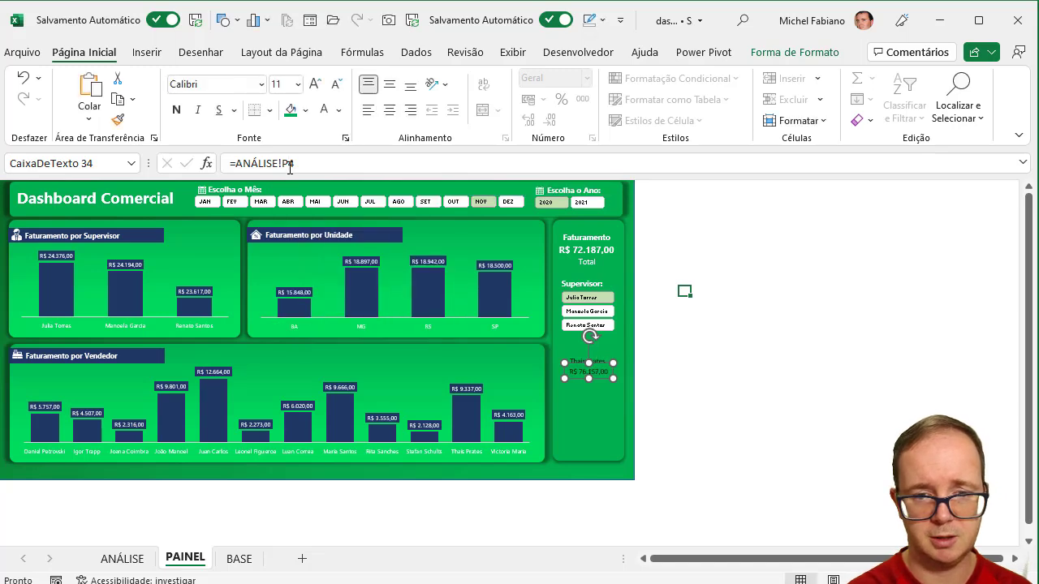
Duplicate the first seller's name and value text boxes twice, stacking the two new pairs below the first
{"action": "left_click", "coordinate": [708, 387]}
{"action": "left_click", "coordinate": [595, 362]}
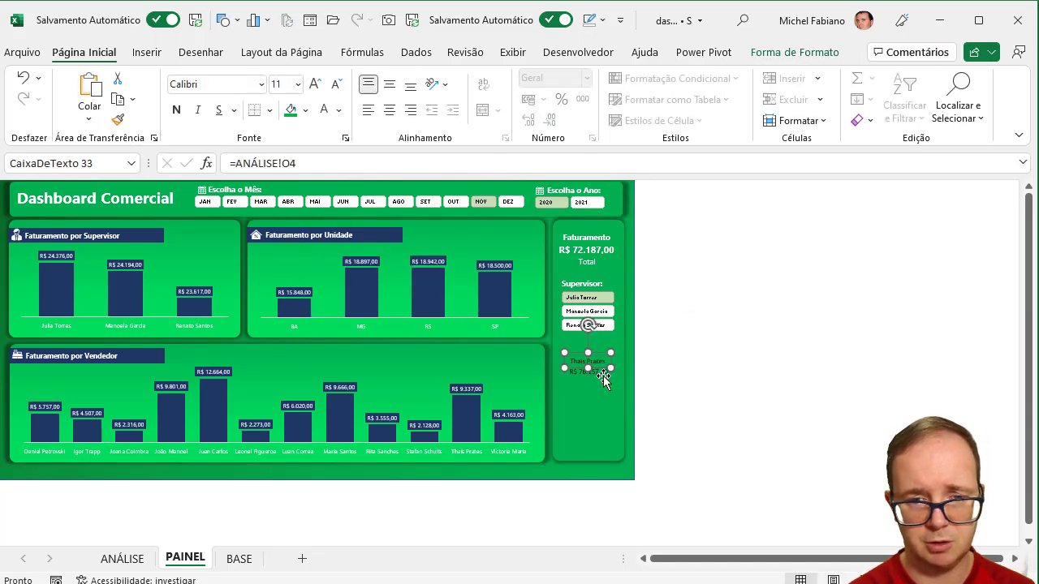
{"action": "left_click_drag", "start_coordinate": [603, 375], "coordinate": [605, 438]}
{"action": "key", "text": "ctrl+d"}
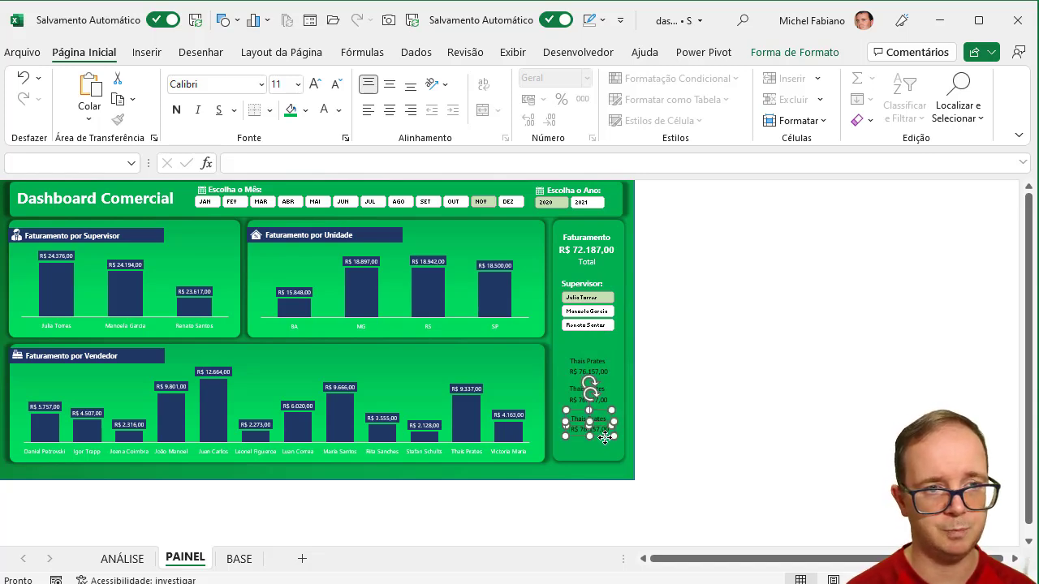
Link the second pair's name text box to =ANÁLISE!O5 and its value text box to =ANÁLISE!P5
{"action": "left_click", "coordinate": [707, 408]}
{"action": "left_click", "coordinate": [591, 386]}
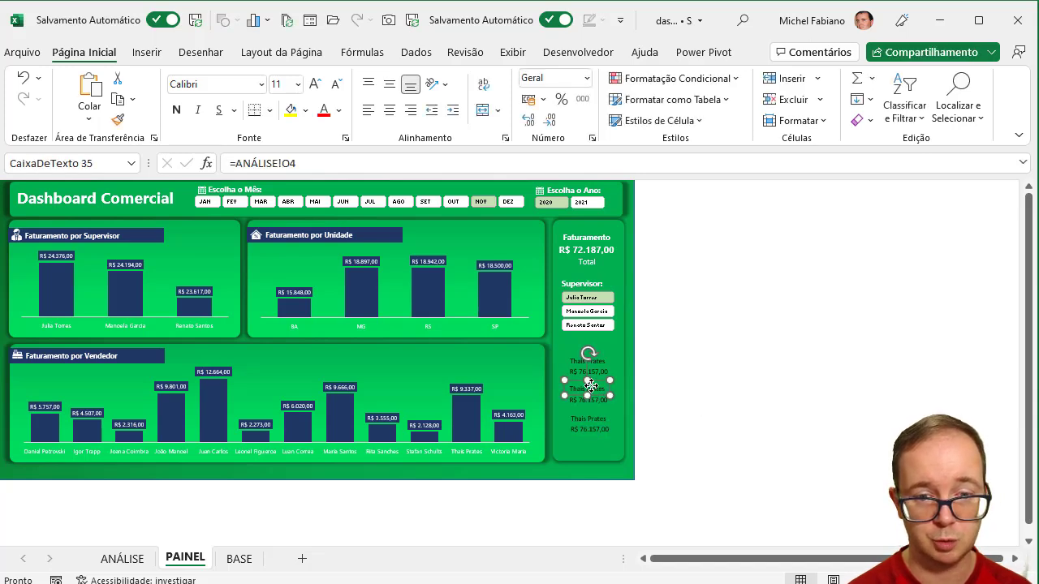
{"action": "left_click", "coordinate": [301, 162]}
{"action": "key", "text": "BackSpace"}
{"action": "type", "text": "5"}
{"action": "key", "text": "Return"}
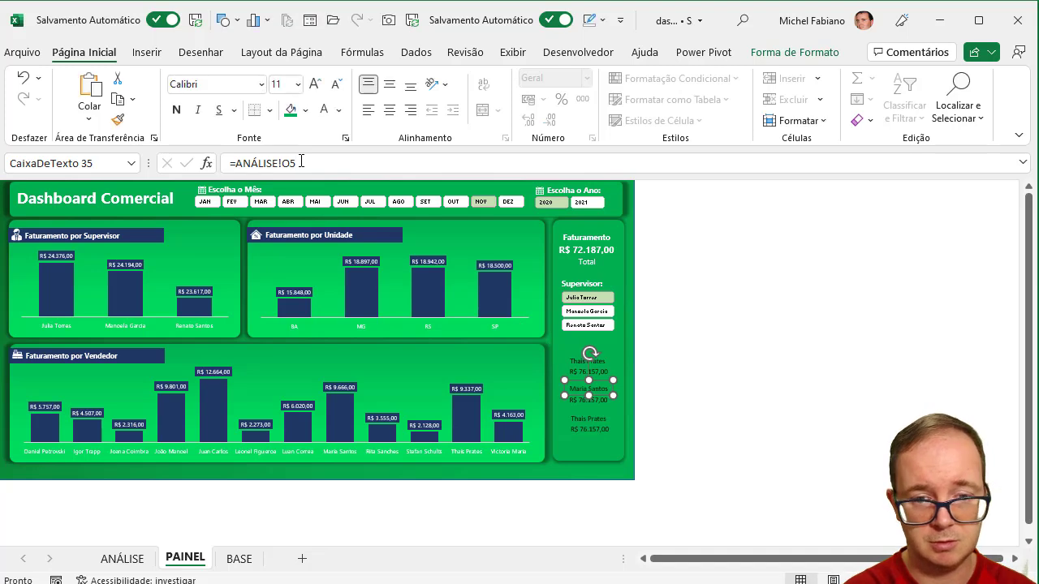
{"action": "left_click", "coordinate": [601, 404]}
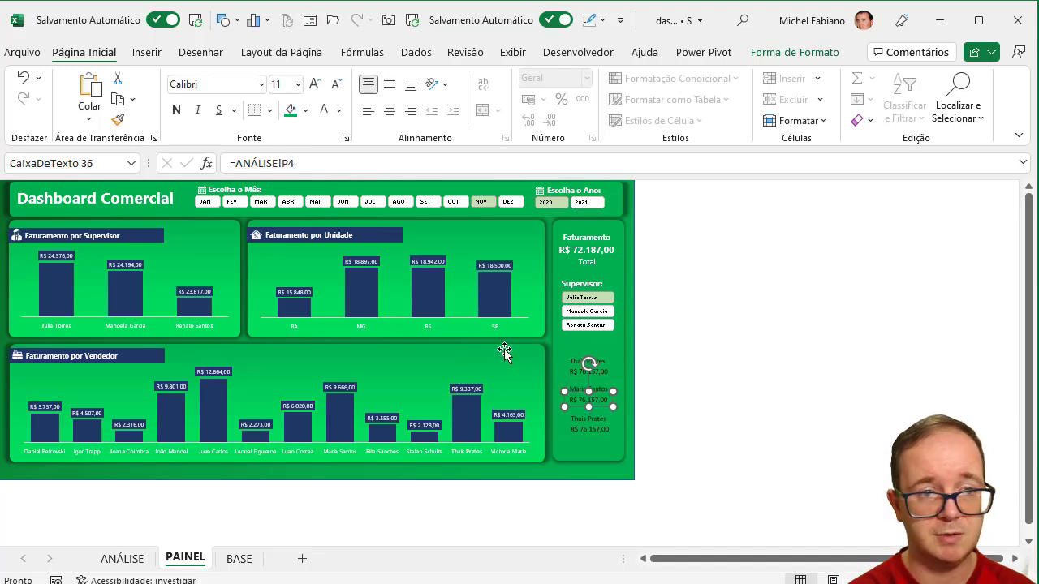
{"action": "left_click", "coordinate": [311, 161]}
{"action": "type", "text": "5"}
{"action": "key", "text": "Return"}
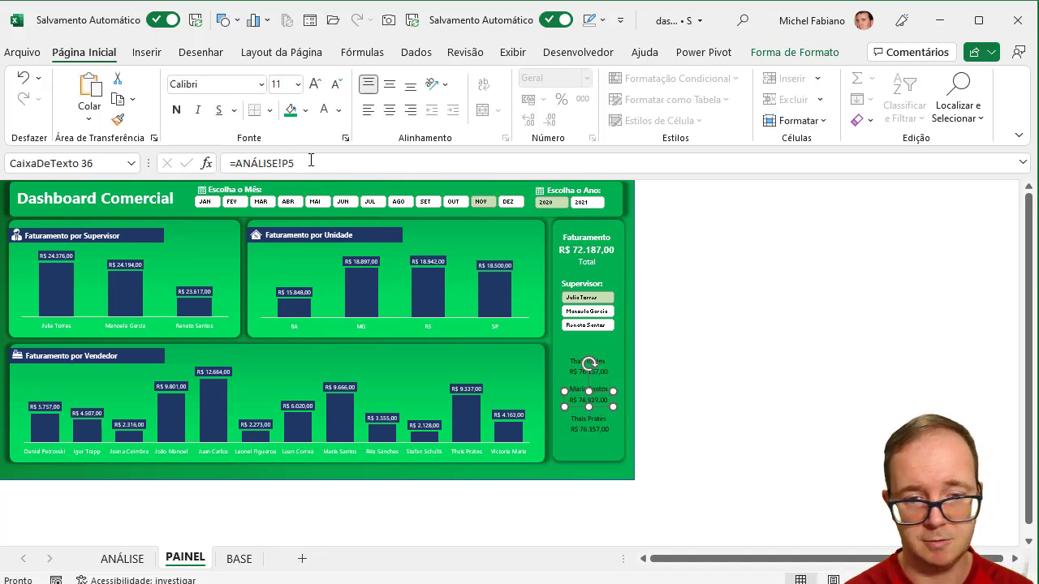
Link the third pair's name text box to =ANÁLISE!O6 and its value text box to =ANÁLISE!P6
{"action": "left_click", "coordinate": [587, 423]}
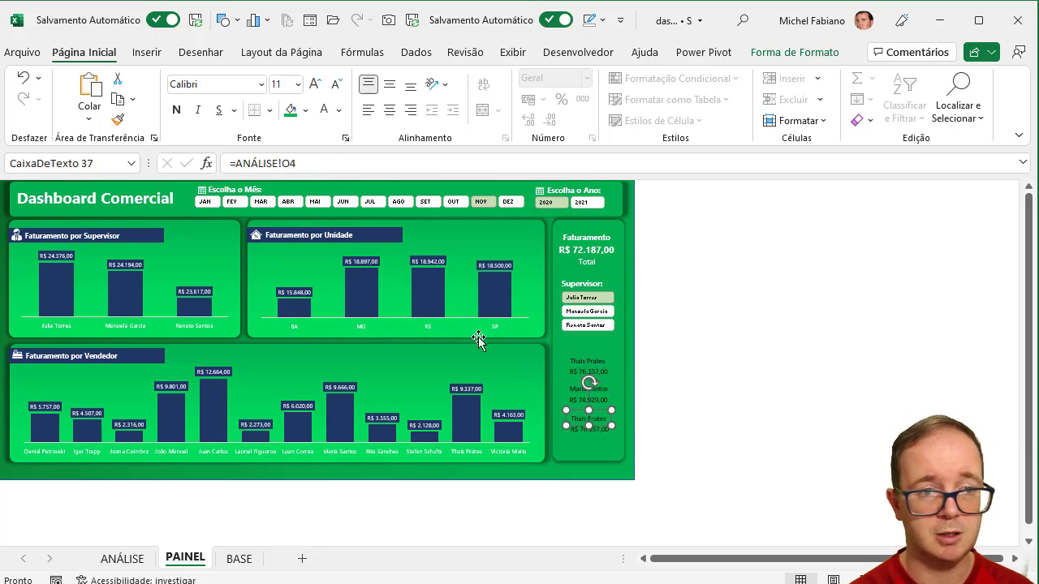
{"action": "left_click", "coordinate": [304, 163]}
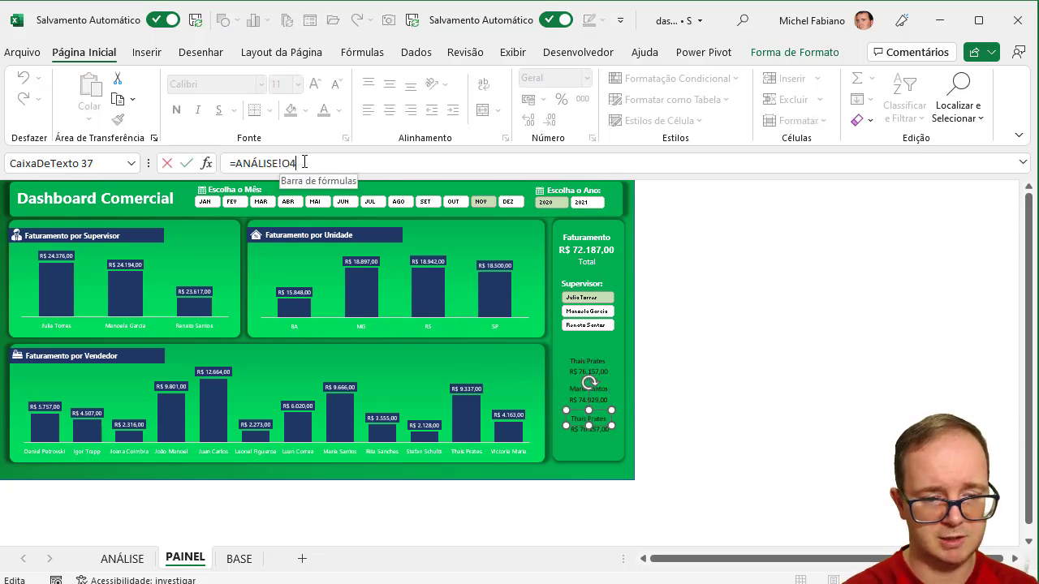
{"action": "key", "text": "BackSpace"}
{"action": "type", "text": "6"}
{"action": "key", "text": "Return"}
{"action": "left_click", "coordinate": [578, 432]}
{"action": "left_click", "coordinate": [316, 164]}
{"action": "key", "text": "BackSpace"}
{"action": "type", "text": "6"}
{"action": "key", "text": "Return"}
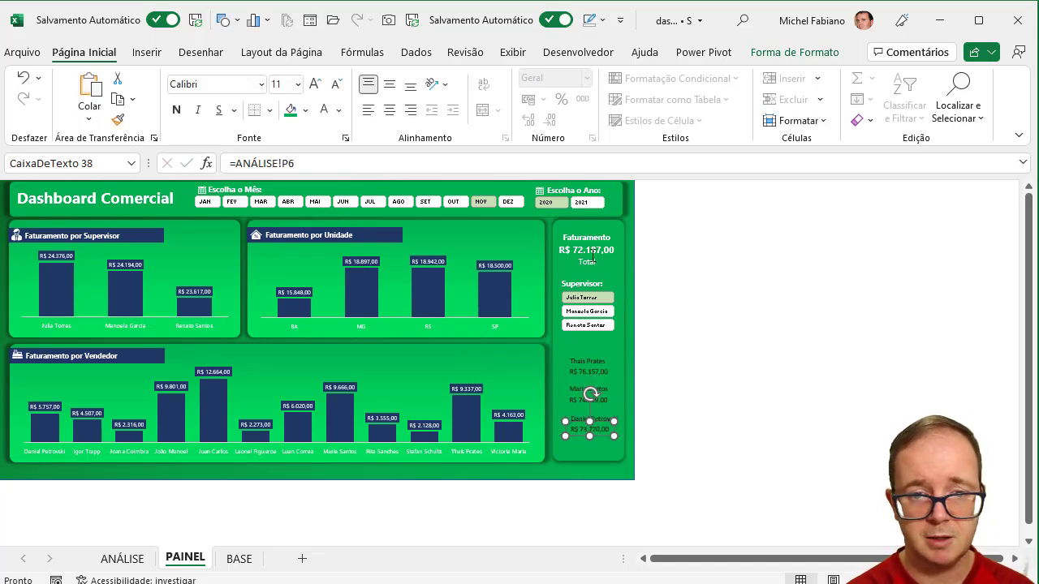
Copy the "Faturamento" label's formatting to the three seller name text boxes in the ranking
{"action": "left_click", "coordinate": [594, 240]}
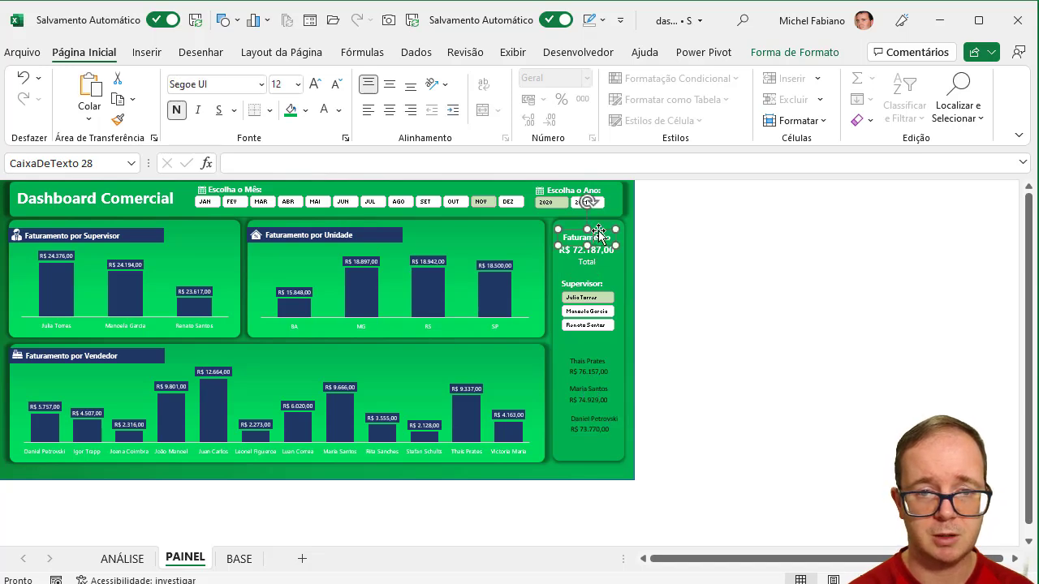
{"action": "left_click", "coordinate": [117, 119]}
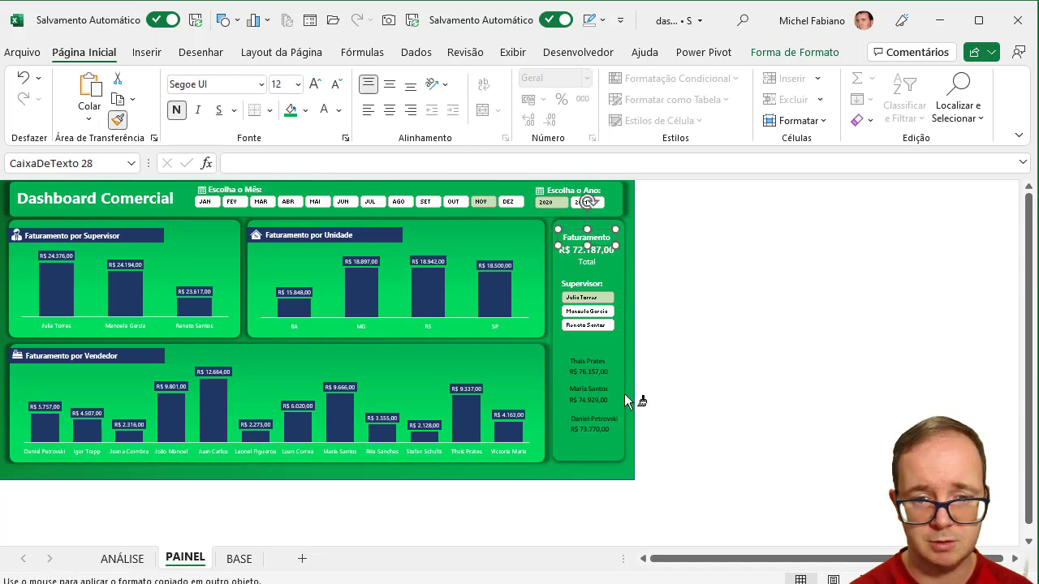
{"action": "left_click", "coordinate": [595, 365]}
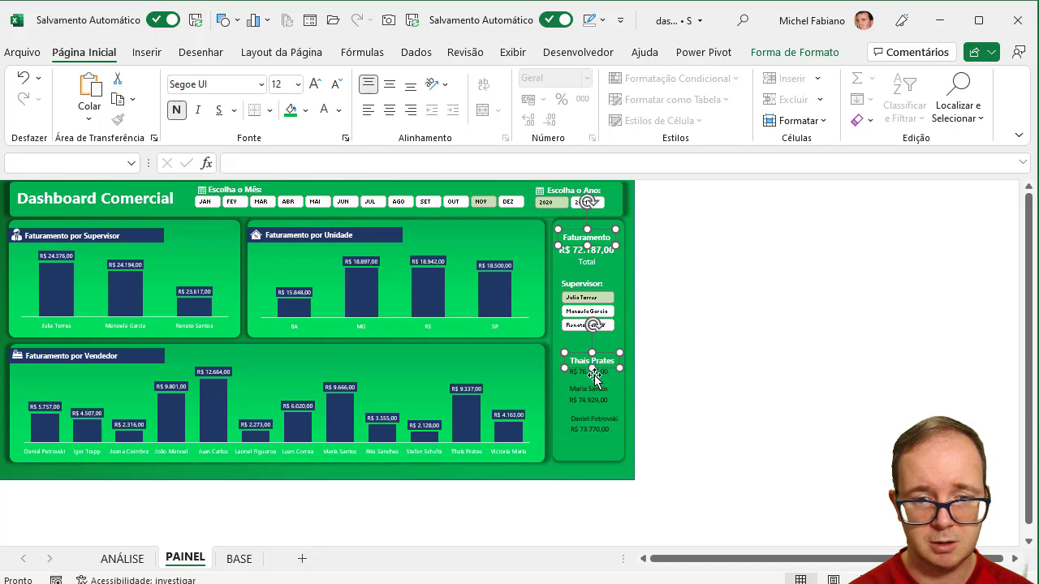
{"action": "left_click", "coordinate": [682, 380]}
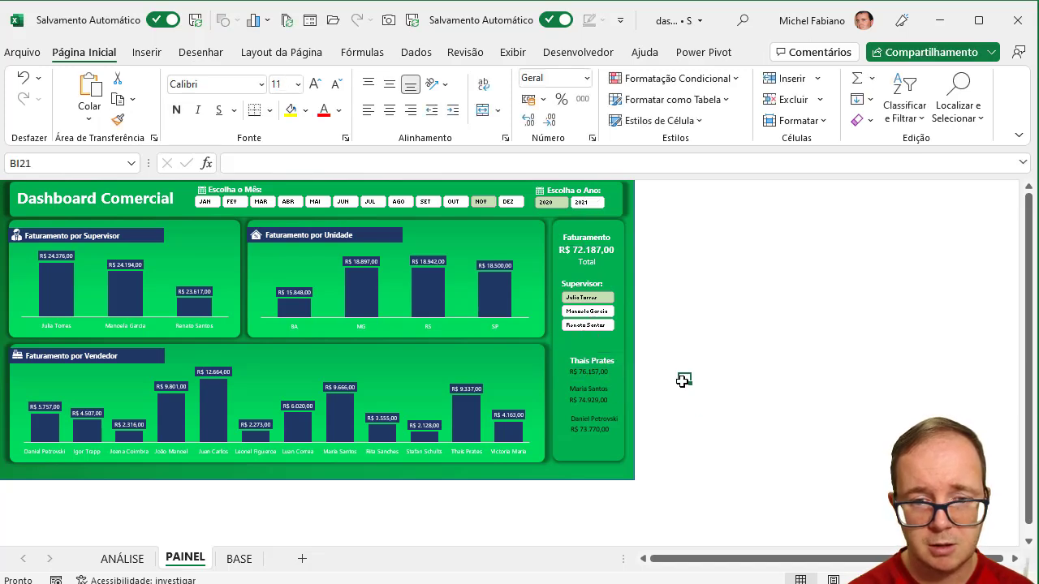
{"action": "left_click", "coordinate": [607, 361]}
{"action": "left_click", "coordinate": [118, 119]}
{"action": "left_click", "coordinate": [595, 371]}
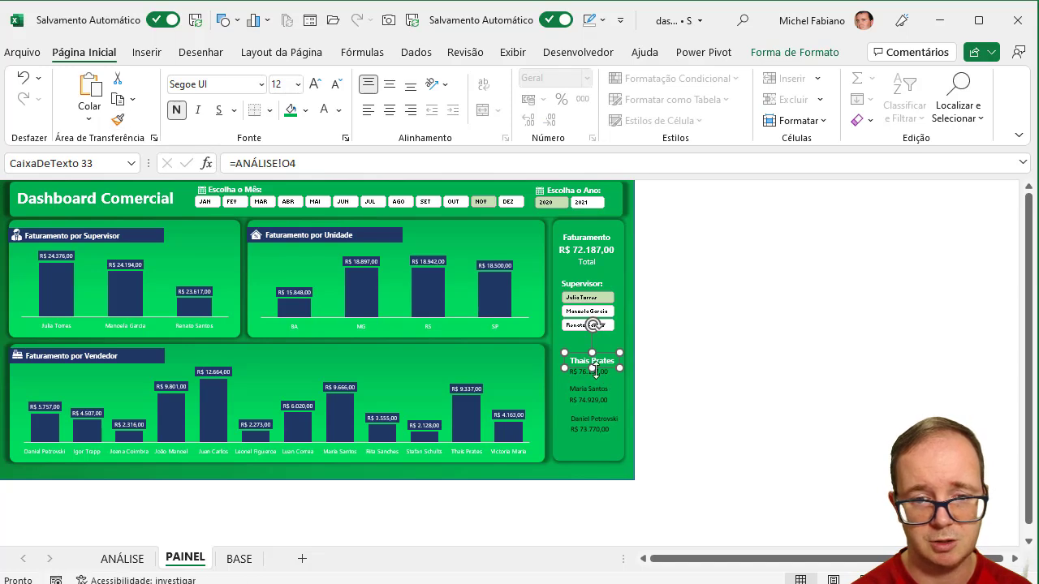
{"action": "left_click", "coordinate": [117, 120]}
{"action": "left_click", "coordinate": [598, 388]}
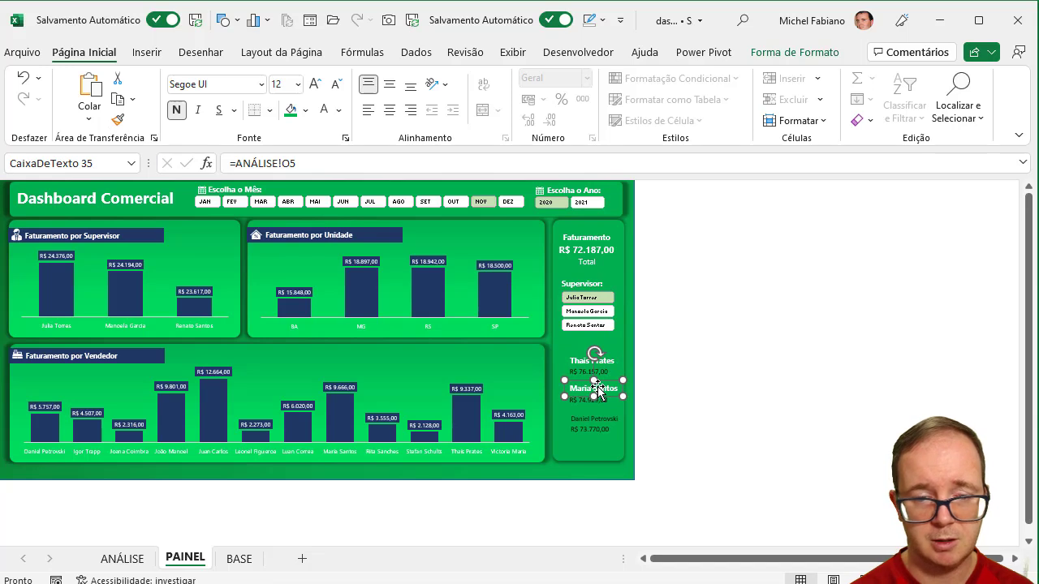
{"action": "left_click", "coordinate": [118, 119]}
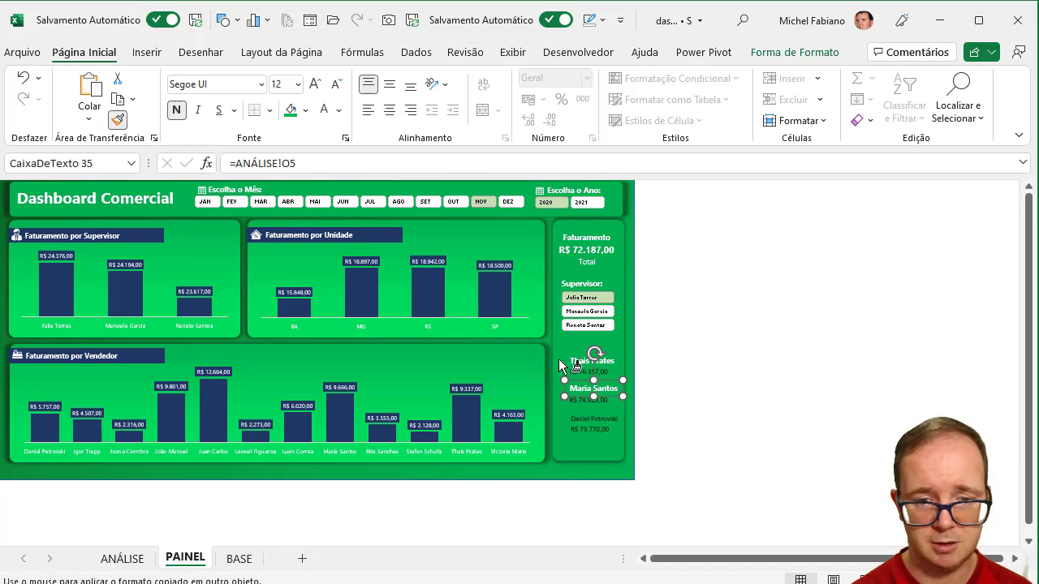
{"action": "left_click", "coordinate": [611, 422]}
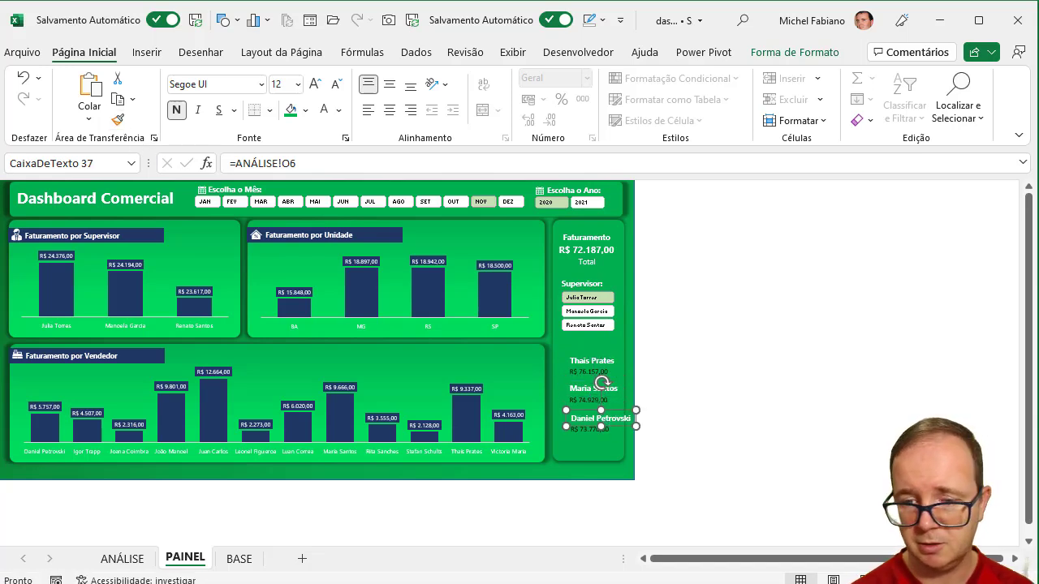
Move the first seller's name and value text boxes slightly up and left to align them under the supervisor slicer
{"action": "scroll", "coordinate": [602, 381], "scroll_direction": "up", "scroll_amount": 2}
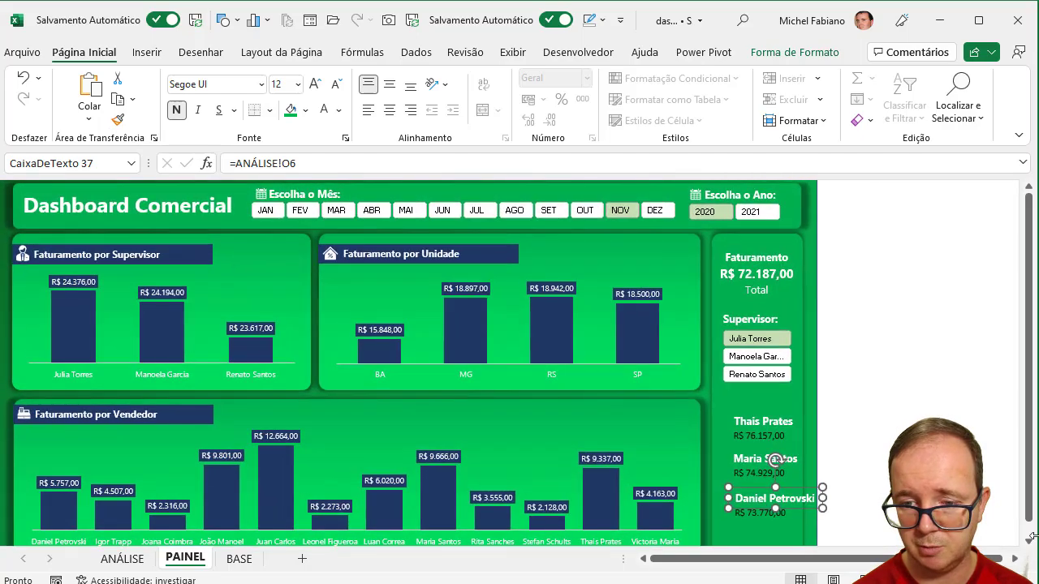
{"action": "left_click", "coordinate": [1029, 541]}
{"action": "left_click", "coordinate": [1015, 558]}
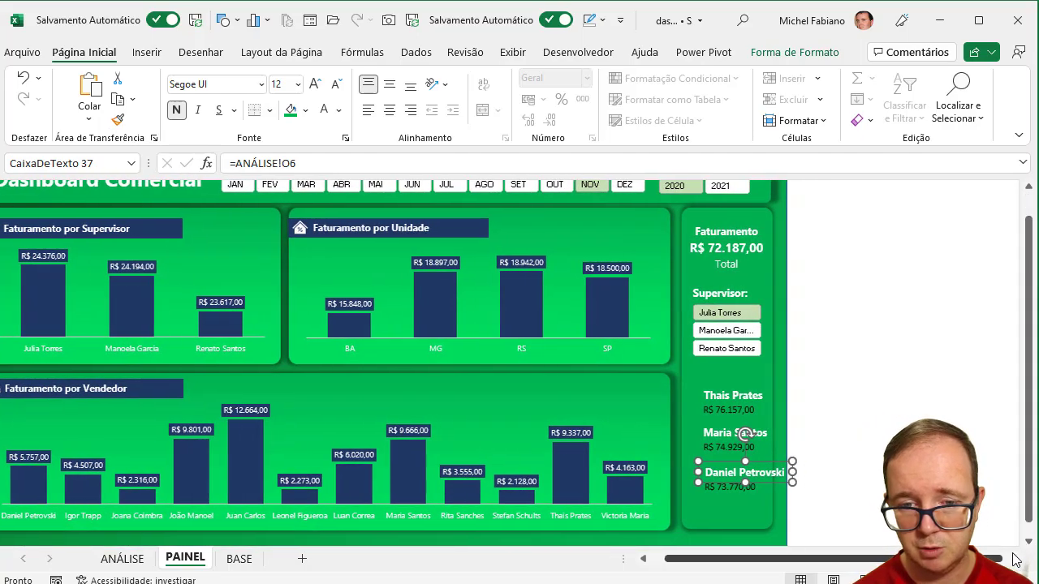
{"action": "left_click", "coordinate": [1015, 558]}
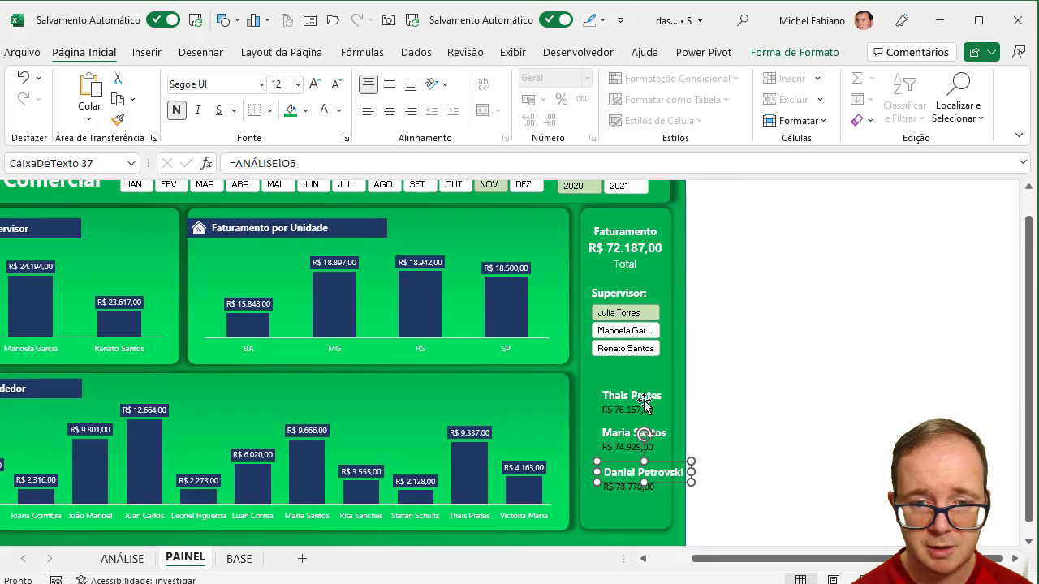
{"action": "left_click", "coordinate": [643, 403]}
{"action": "mouse_move", "coordinate": [644, 403]}
{"action": "left_mouse_down"}
{"action": "mouse_move", "coordinate": [634, 385]}
{"action": "mouse_move", "coordinate": [629, 405]}
{"action": "left_mouse_up"}
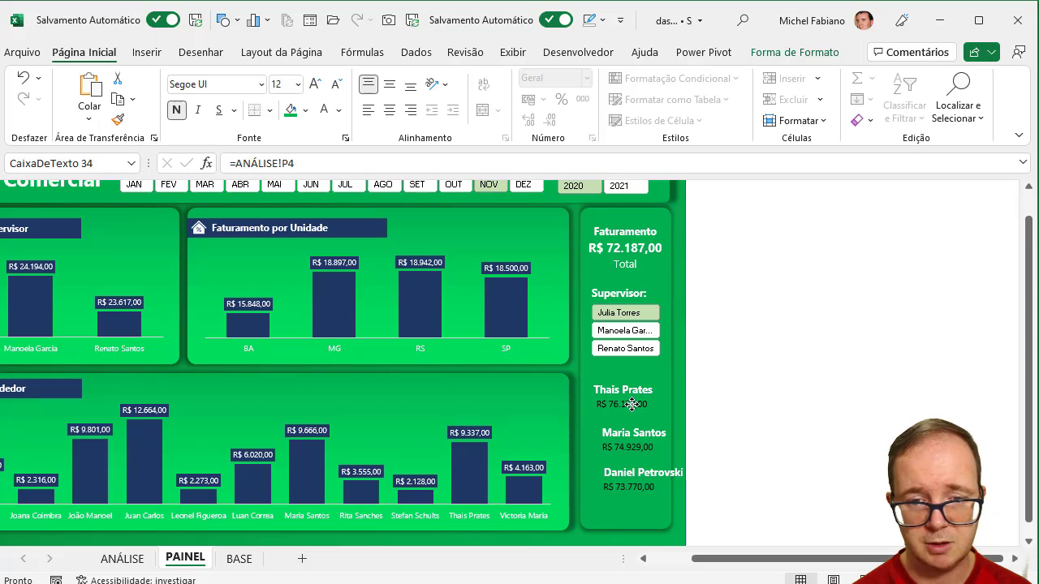
Copy the total revenue value's formatting to the first seller's value and centre that text box beneath the seller's name
{"action": "left_click", "coordinate": [640, 250]}
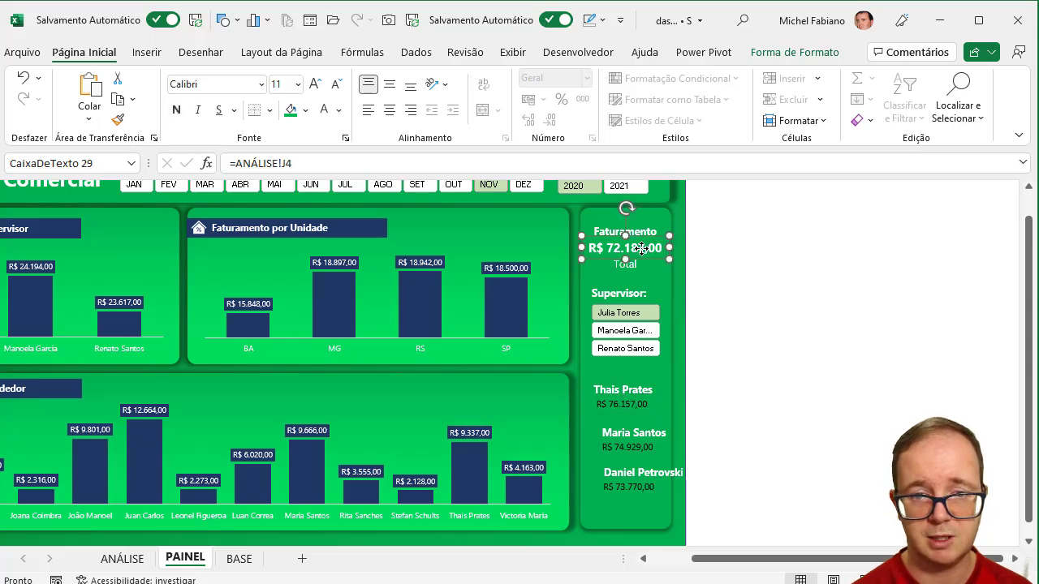
{"action": "left_click", "coordinate": [118, 119]}
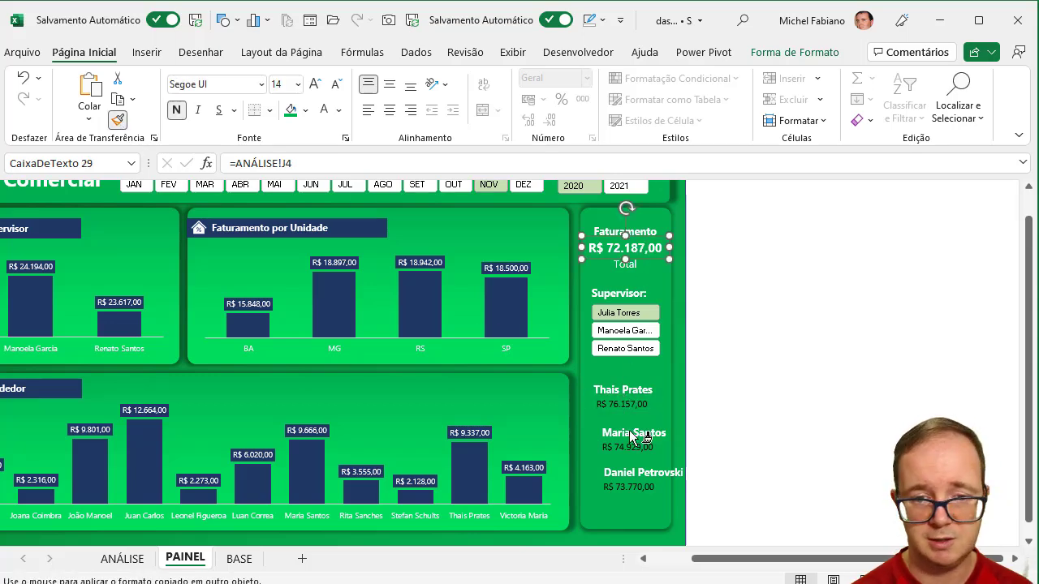
{"action": "left_click", "coordinate": [632, 407]}
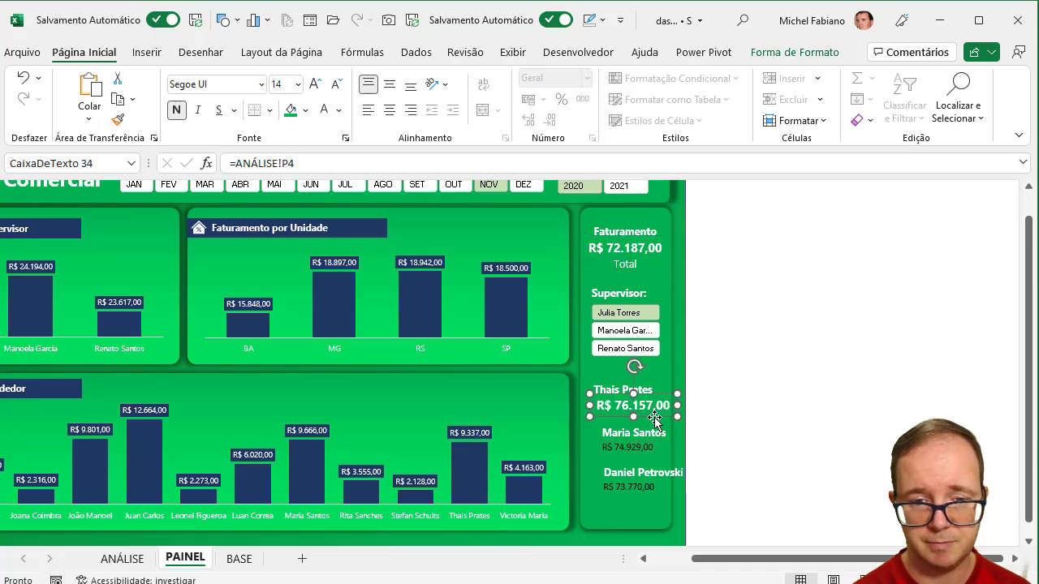
{"action": "left_click_drag", "start_coordinate": [652, 417], "coordinate": [645, 419]}
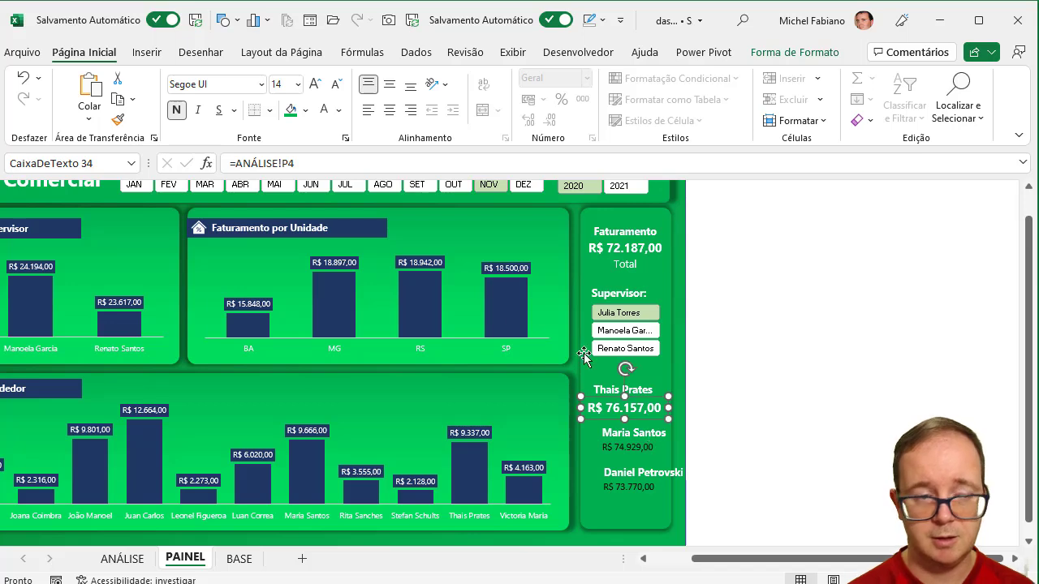
Copy the first seller value's formatting to the second and third sellers' value text boxes
{"action": "left_click", "coordinate": [117, 119]}
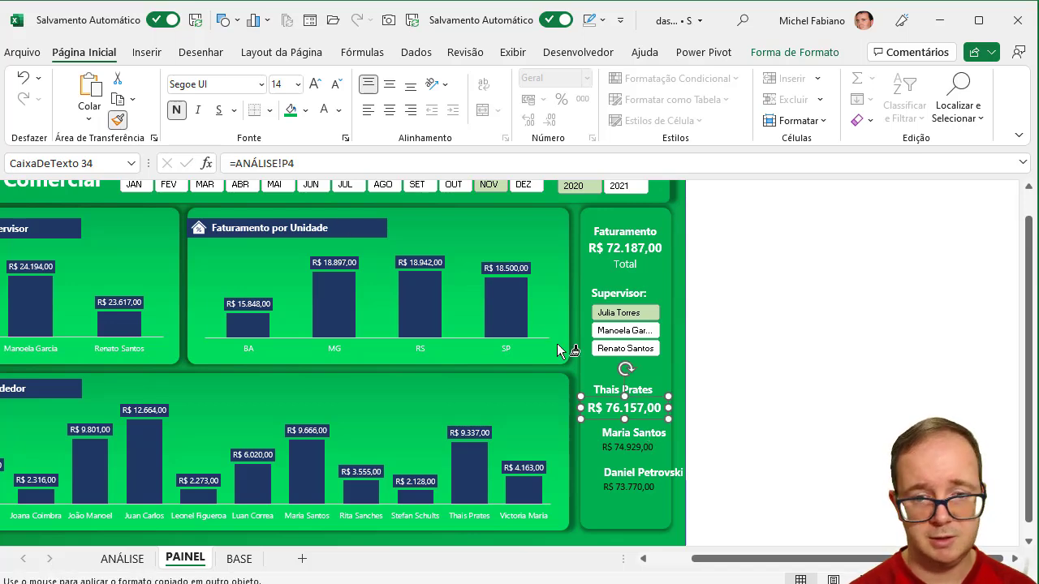
{"action": "left_click", "coordinate": [641, 451]}
{"action": "left_click", "coordinate": [118, 119]}
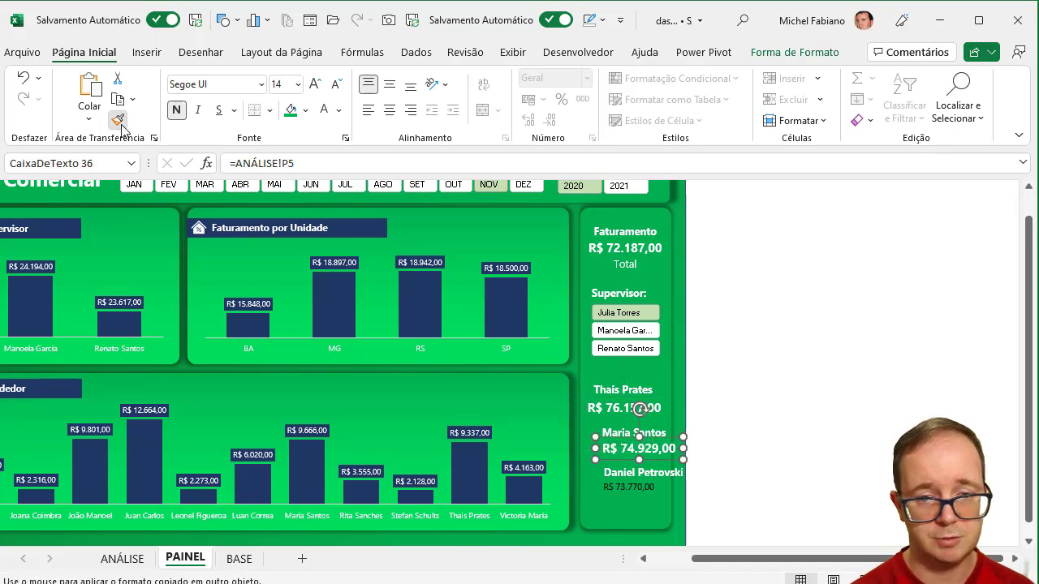
{"action": "left_click", "coordinate": [645, 488]}
{"action": "left_click", "coordinate": [749, 418]}
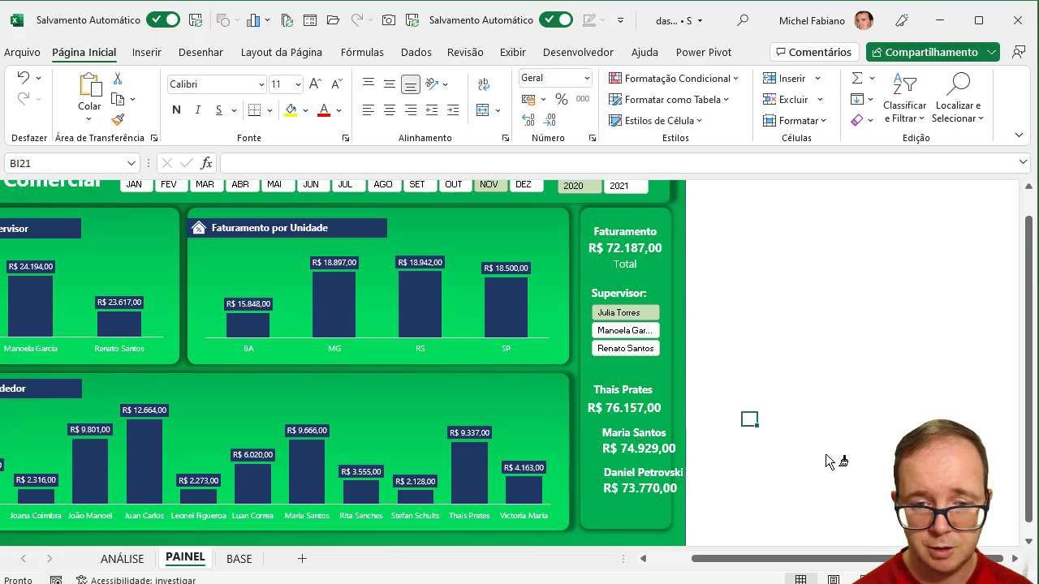
Move the second seller's name and value text boxes left to align them beneath the first seller's pair
{"action": "left_click", "coordinate": [649, 434]}
{"action": "left_click_drag", "start_coordinate": [648, 434], "coordinate": [639, 431]}
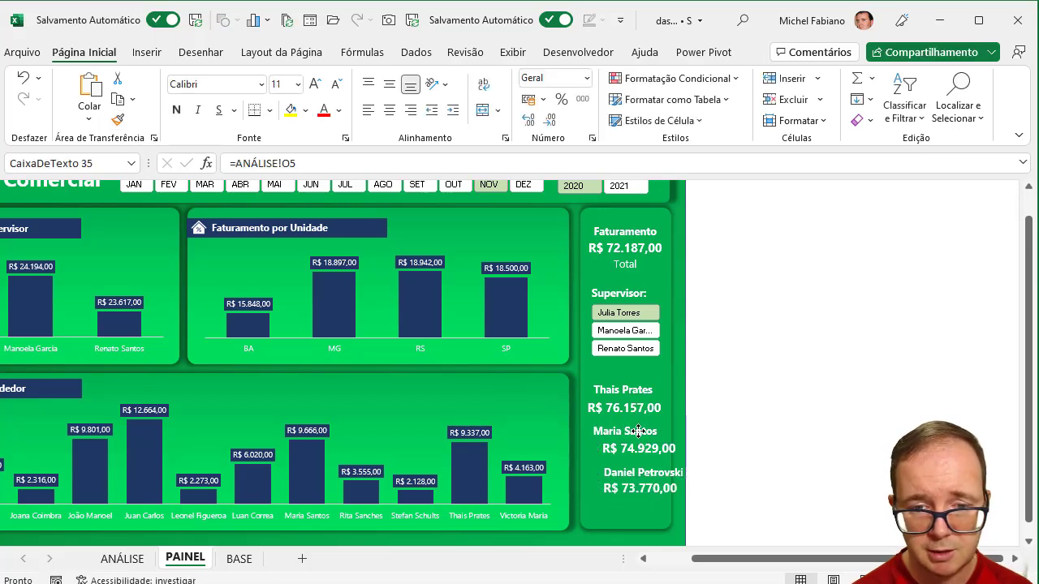
{"action": "left_click", "coordinate": [641, 448]}
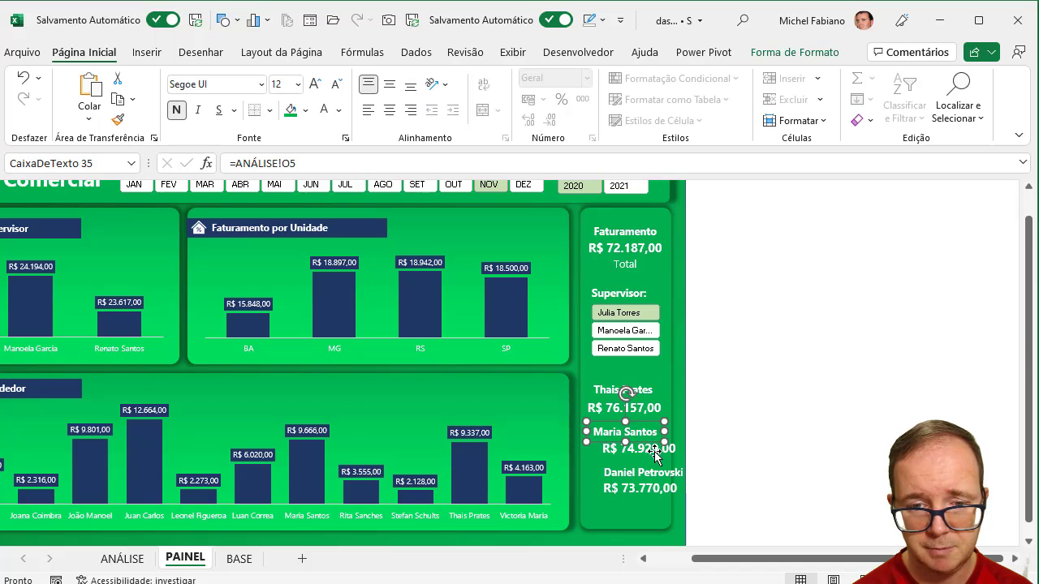
{"action": "left_click_drag", "start_coordinate": [648, 454], "coordinate": [641, 452]}
Align the third seller's name and value with the pairs above and even out the ranking's vertical spacing
{"action": "left_click", "coordinate": [653, 491]}
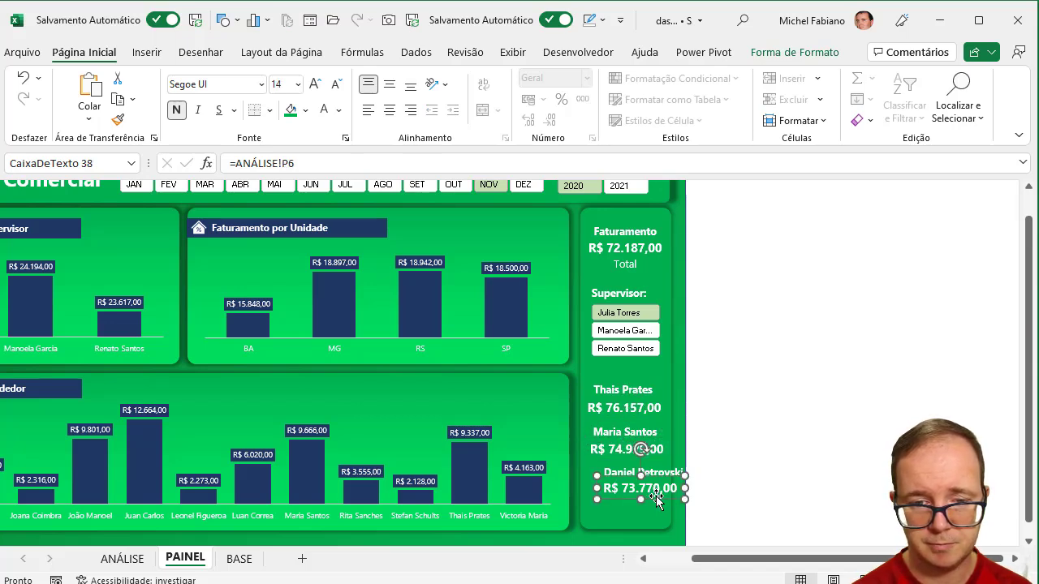
{"action": "left_click_drag", "start_coordinate": [642, 501], "coordinate": [643, 435]}
{"action": "left_click", "coordinate": [647, 446]}
{"action": "left_click", "coordinate": [644, 433]}
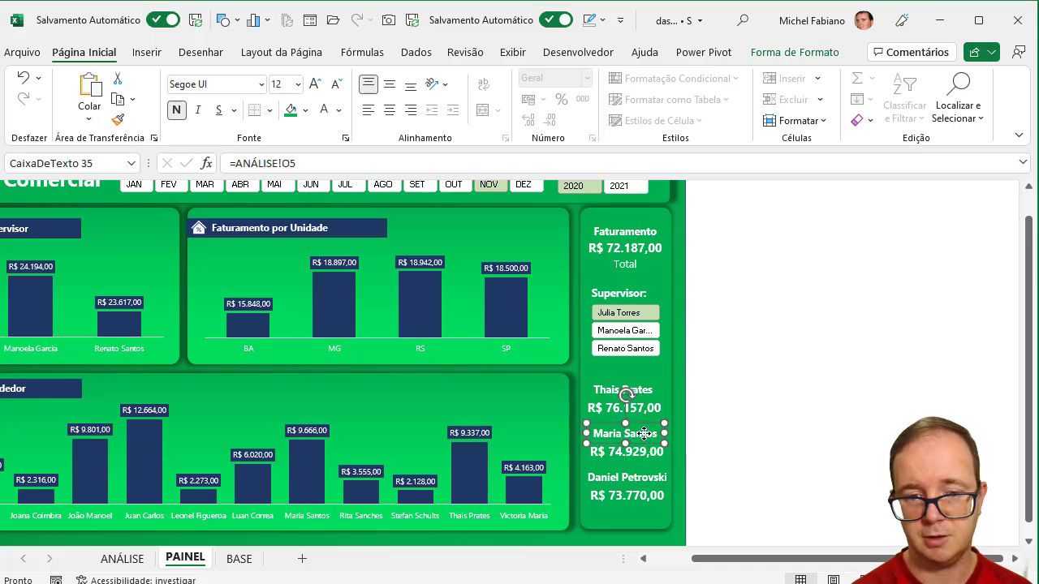
{"action": "left_click", "coordinate": [643, 408]}
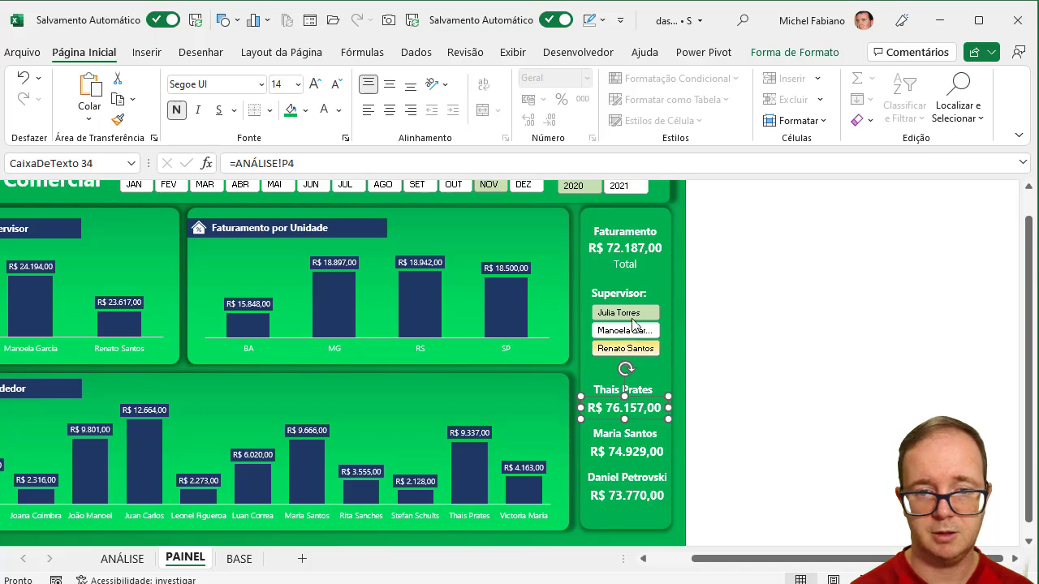
Modify the supervisor slicer's style so the whole slicer uses Segoe UI at size 9
{"action": "left_click", "coordinate": [582, 322]}
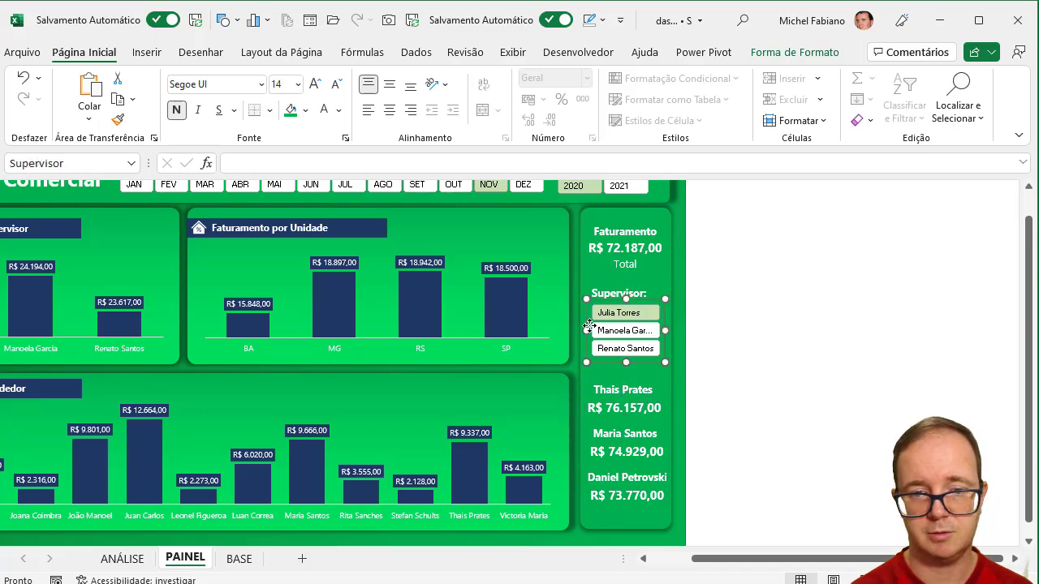
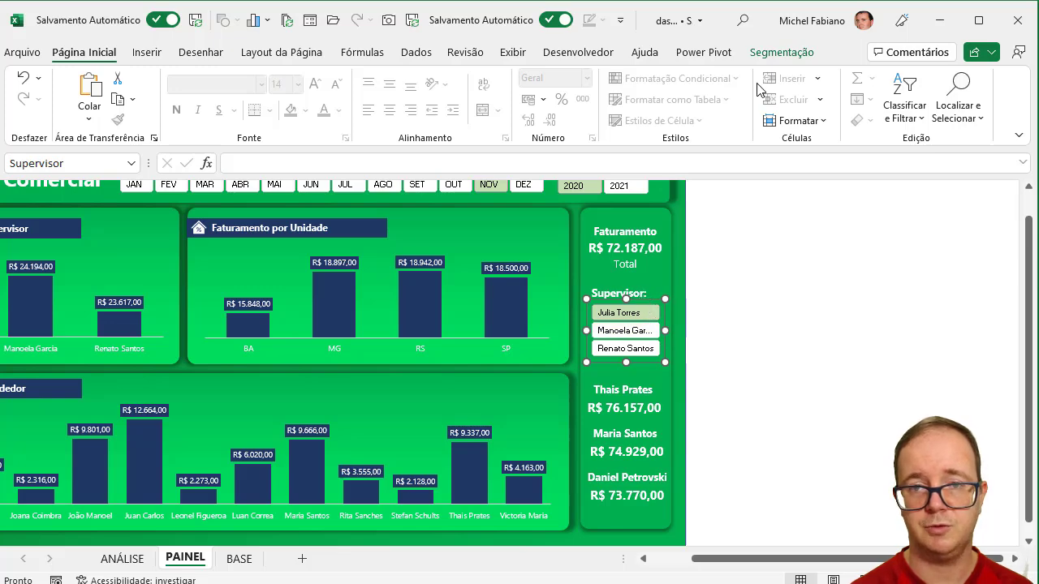
{"action": "left_click", "coordinate": [781, 53]}
{"action": "right_click", "coordinate": [328, 94]}
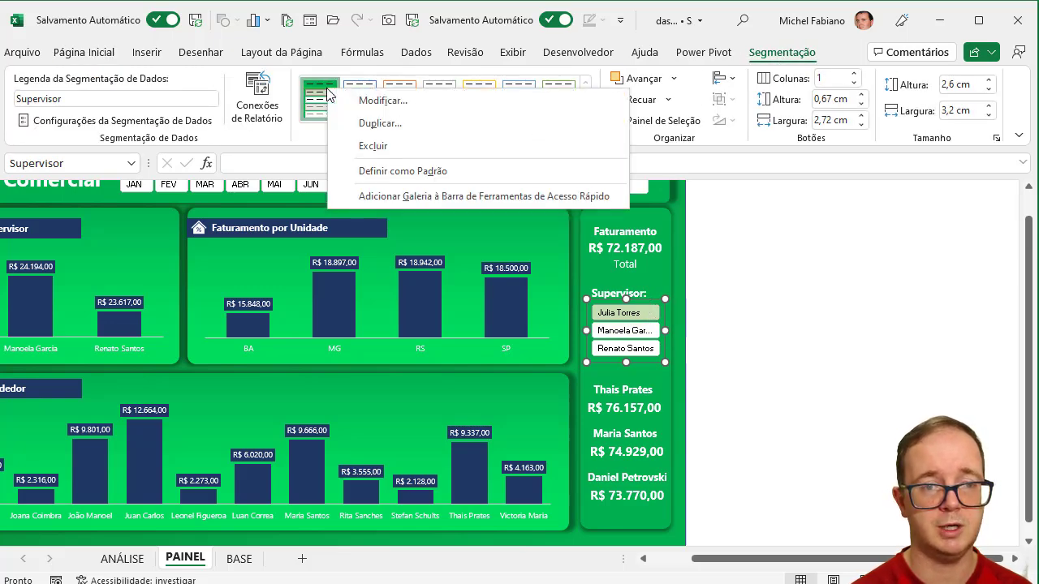
{"action": "left_click", "coordinate": [361, 120]}
{"action": "left_click", "coordinate": [631, 232]}
{"action": "left_click", "coordinate": [831, 104]}
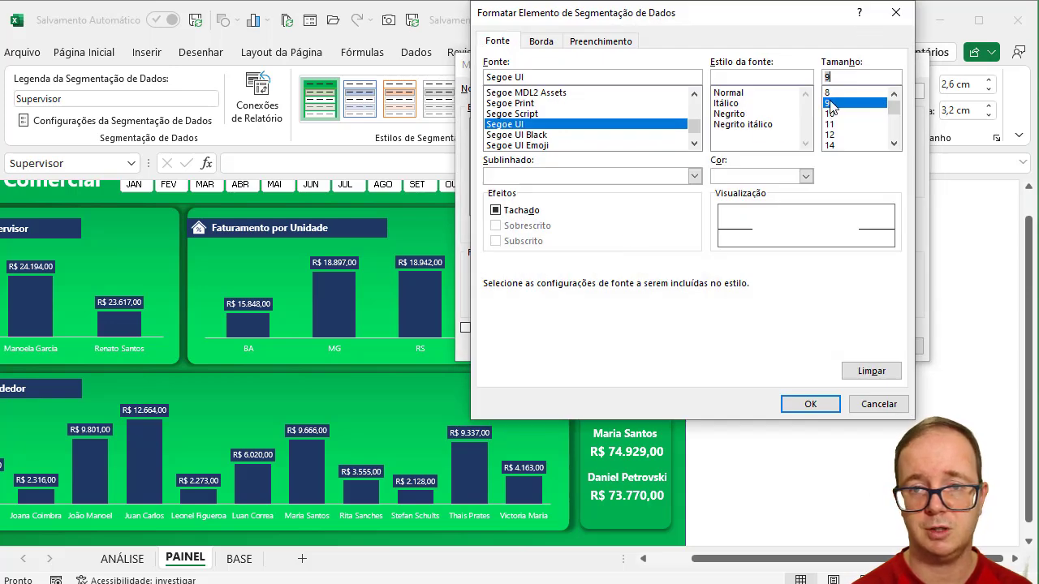
{"action": "left_click", "coordinate": [809, 404]}
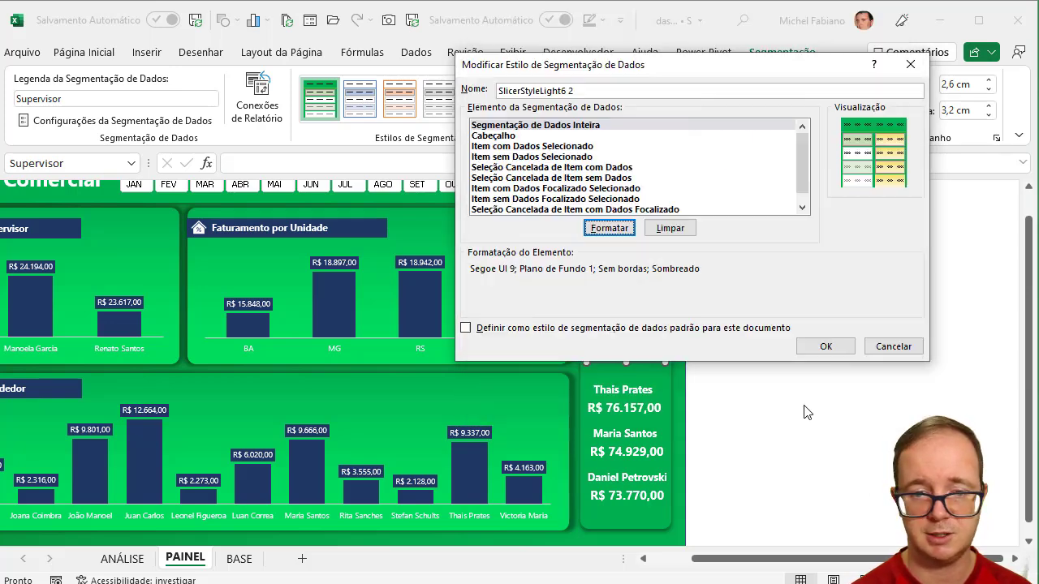
{"action": "left_click", "coordinate": [829, 347]}
{"action": "left_click", "coordinate": [834, 344]}
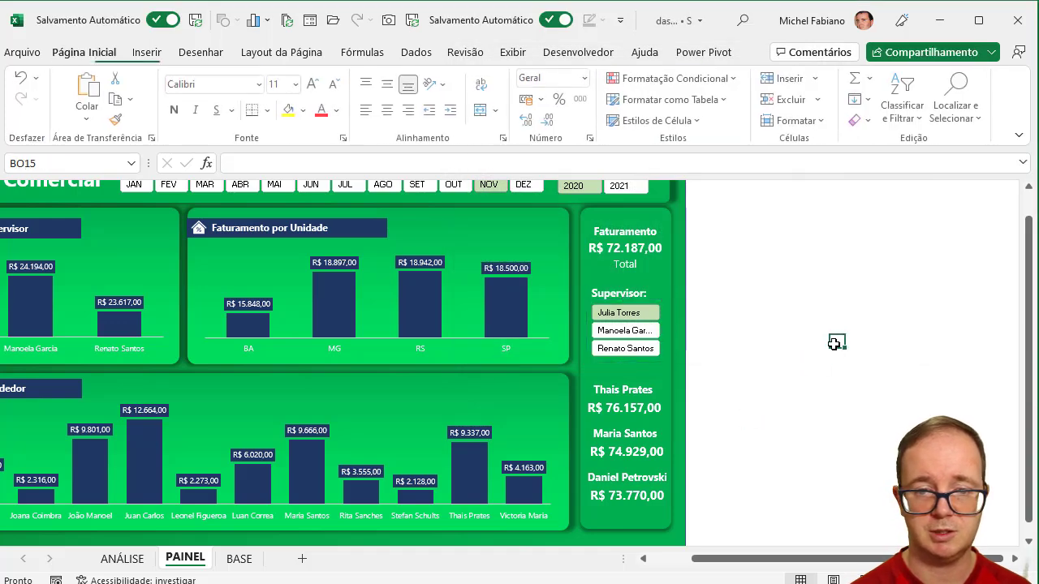
Test the supervisor slicer by selecting each supervisor in turn and checking the seller ranking, ending on the first supervisor
{"action": "left_click", "coordinate": [624, 333]}
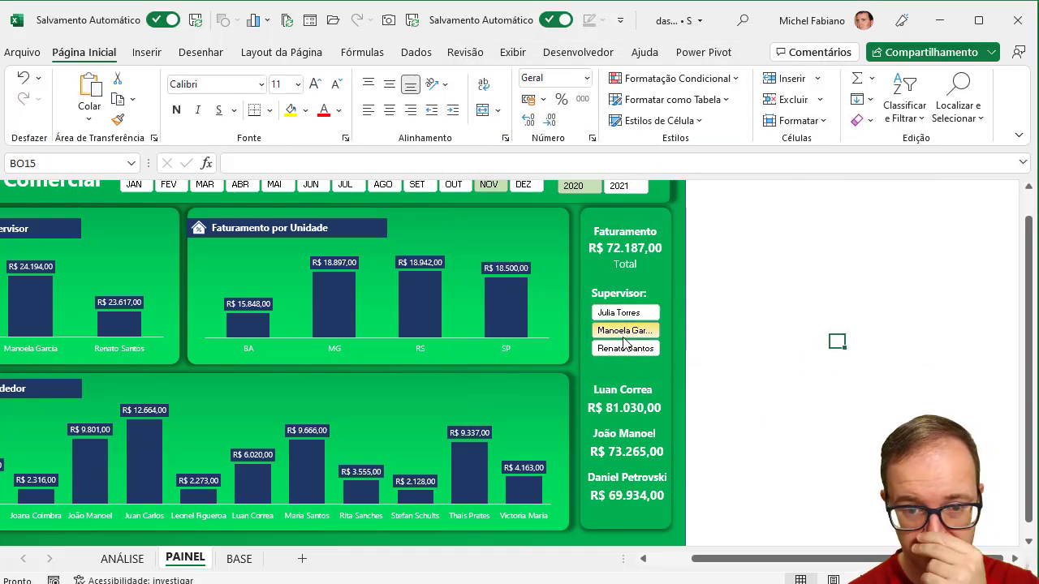
{"action": "left_click", "coordinate": [625, 348]}
{"action": "left_click", "coordinate": [625, 332]}
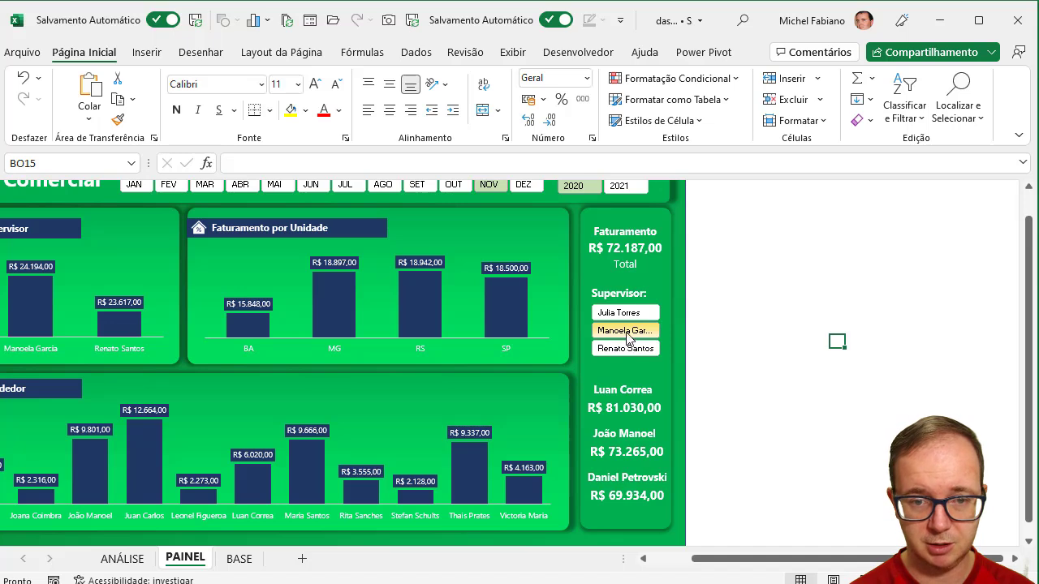
{"action": "left_click", "coordinate": [625, 312]}
Duplicate the "Supervisor:" label beneath the slicer, change its text to "TOP 3 - Vendedores" and shift it slightly left
{"action": "left_click", "coordinate": [627, 292]}
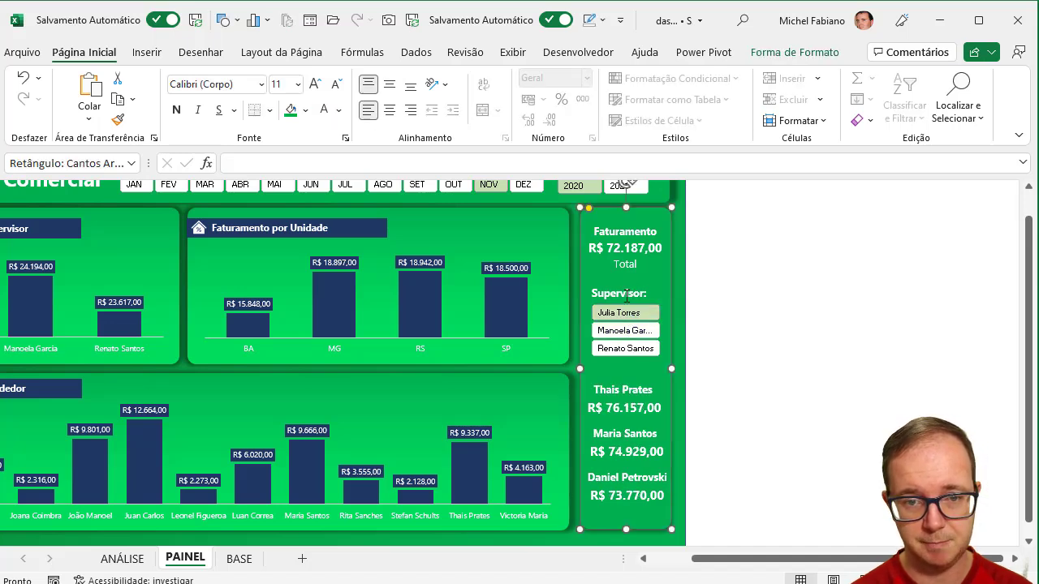
{"action": "left_click", "coordinate": [628, 292]}
{"action": "left_click_drag", "start_coordinate": [629, 282], "coordinate": [626, 362]}
{"action": "triple_click", "coordinate": [626, 372]}
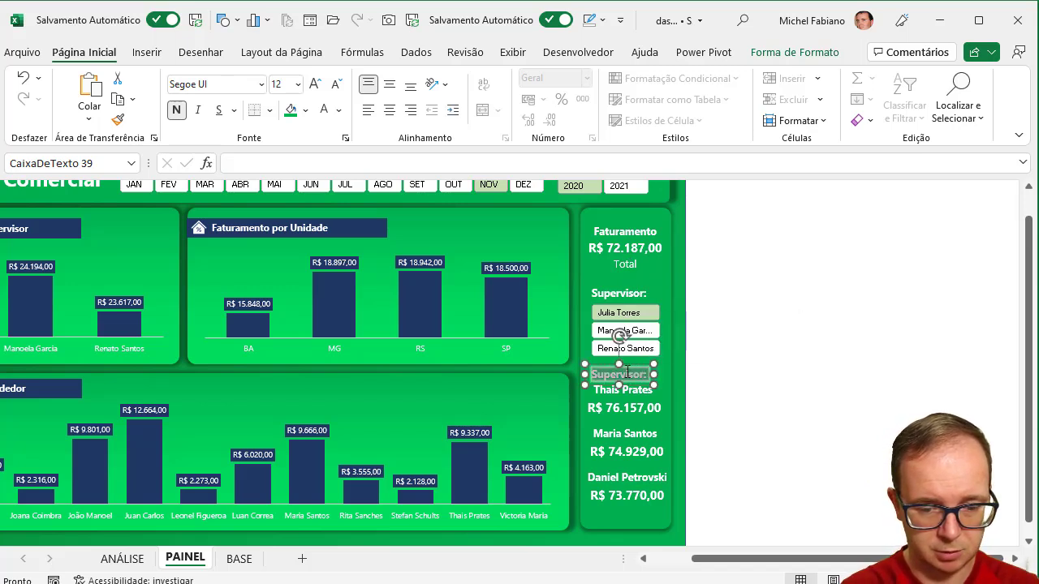
{"action": "type", "text": "TOP"}
{"action": "type", "text": " 3"}
{"action": "type", "text": " - Vend"}
{"action": "type", "text": "edores"}
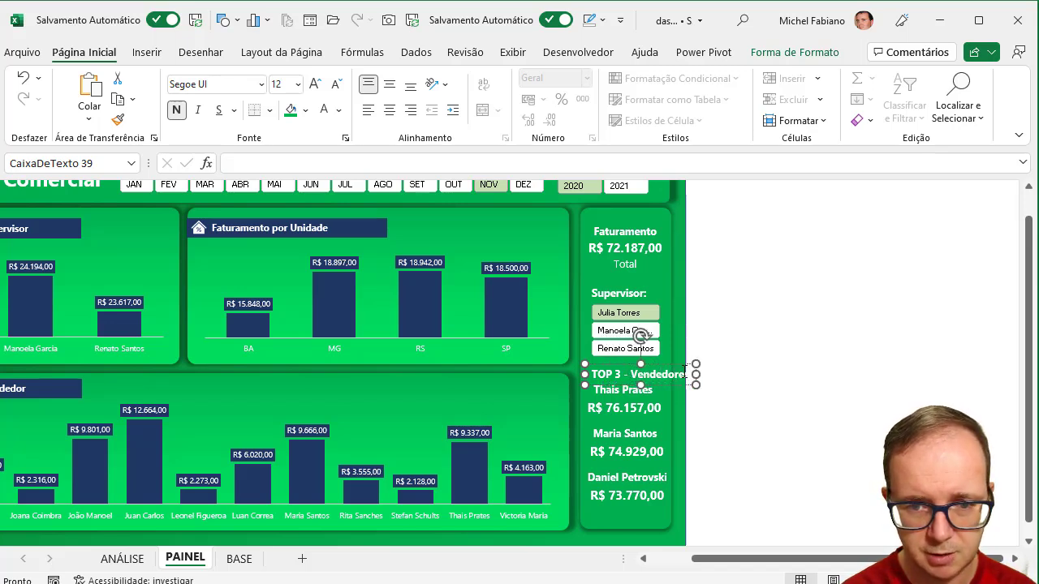
{"action": "left_click_drag", "start_coordinate": [673, 363], "coordinate": [668, 364]}
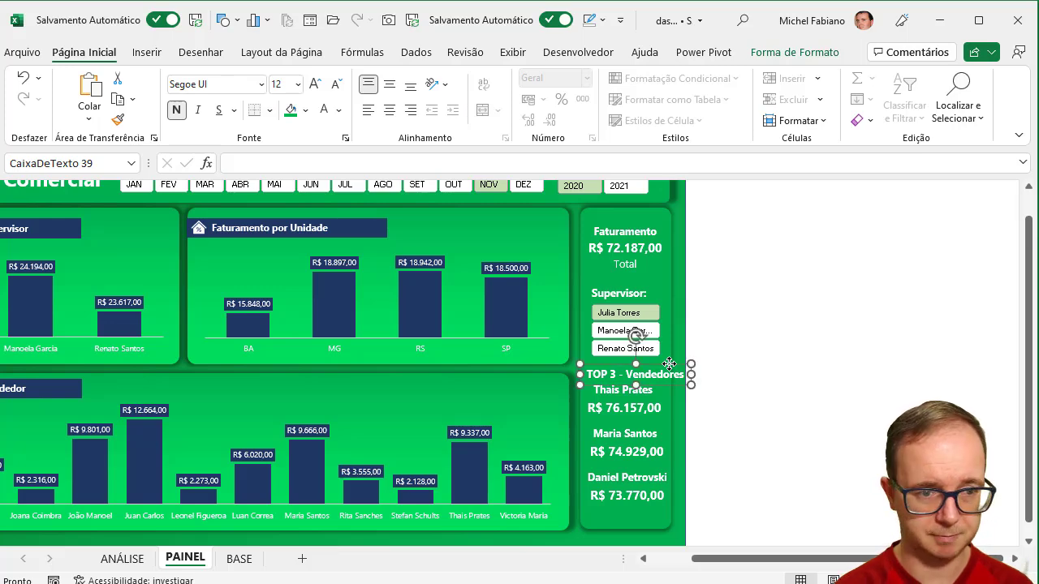
Narrow the "Faturamento por Vendedor" chart and its background card from the right to free space beside the side card
{"action": "scroll", "coordinate": [635, 332], "scroll_direction": "down", "scroll_amount": 3}
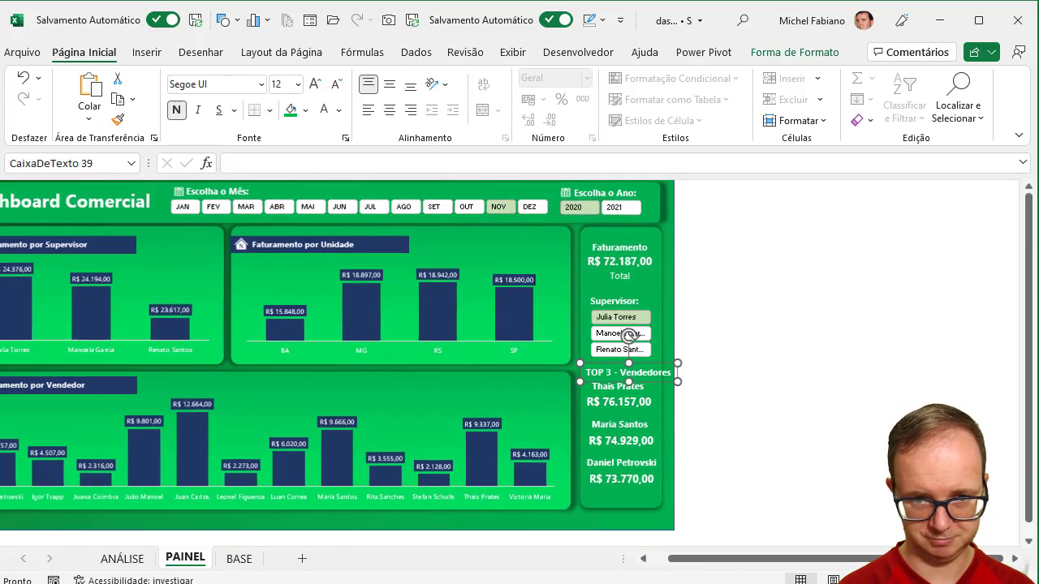
{"action": "left_click_drag", "start_coordinate": [772, 557], "coordinate": [771, 559]}
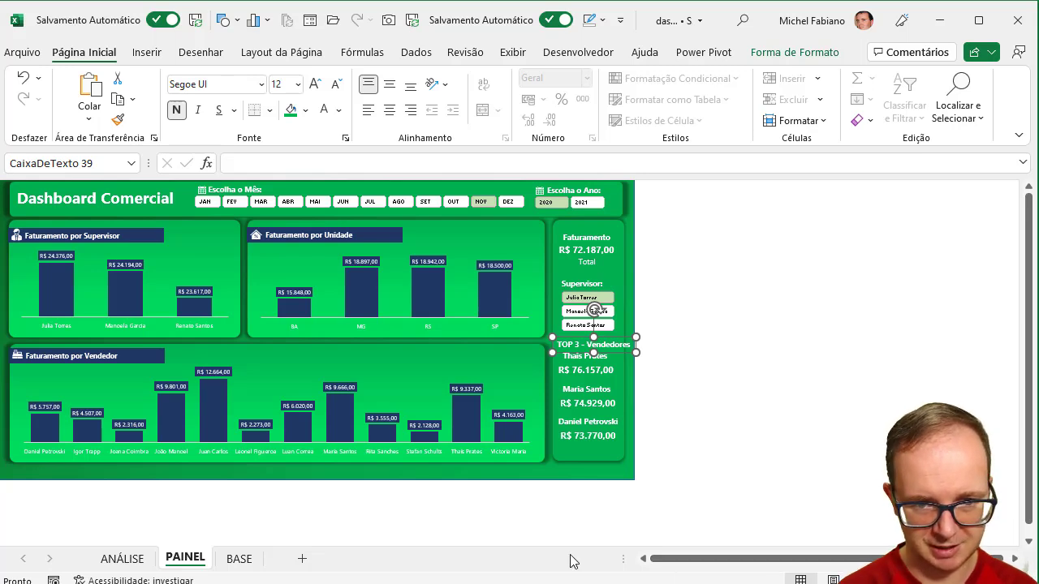
{"action": "left_click", "coordinate": [533, 397]}
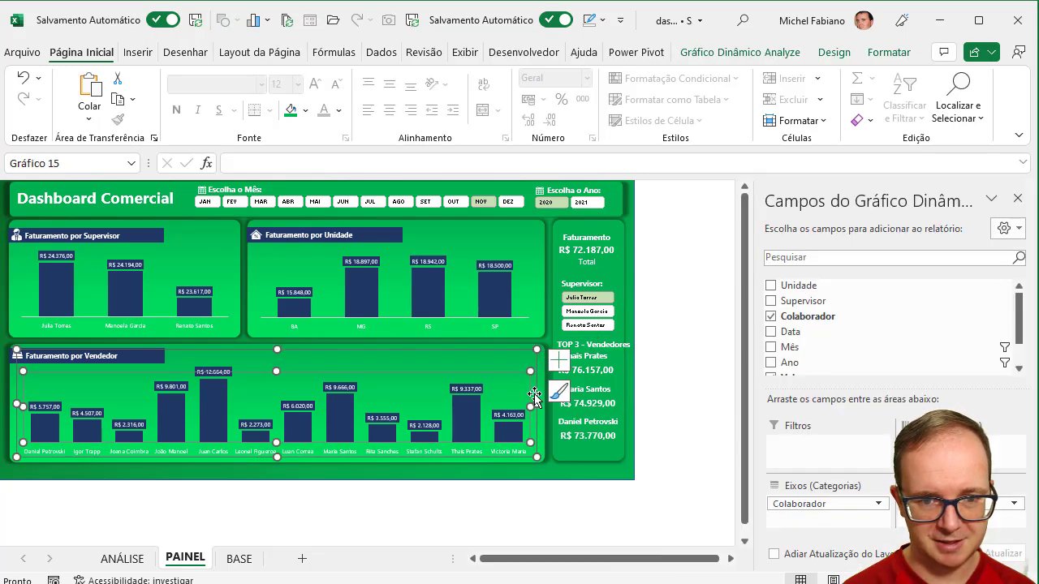
{"action": "left_click_drag", "start_coordinate": [537, 403], "coordinate": [516, 400]}
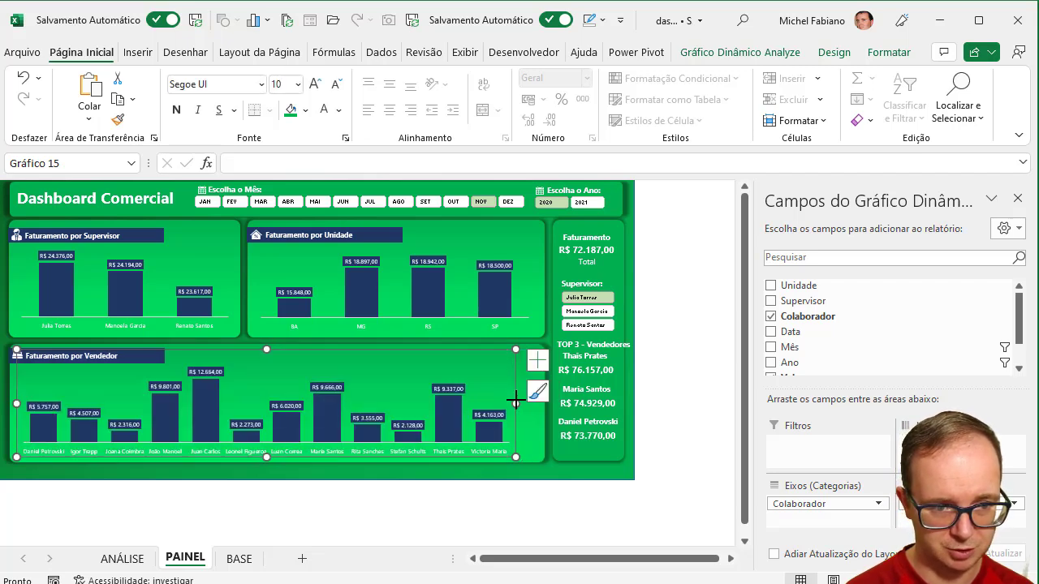
{"action": "left_click", "coordinate": [535, 418]}
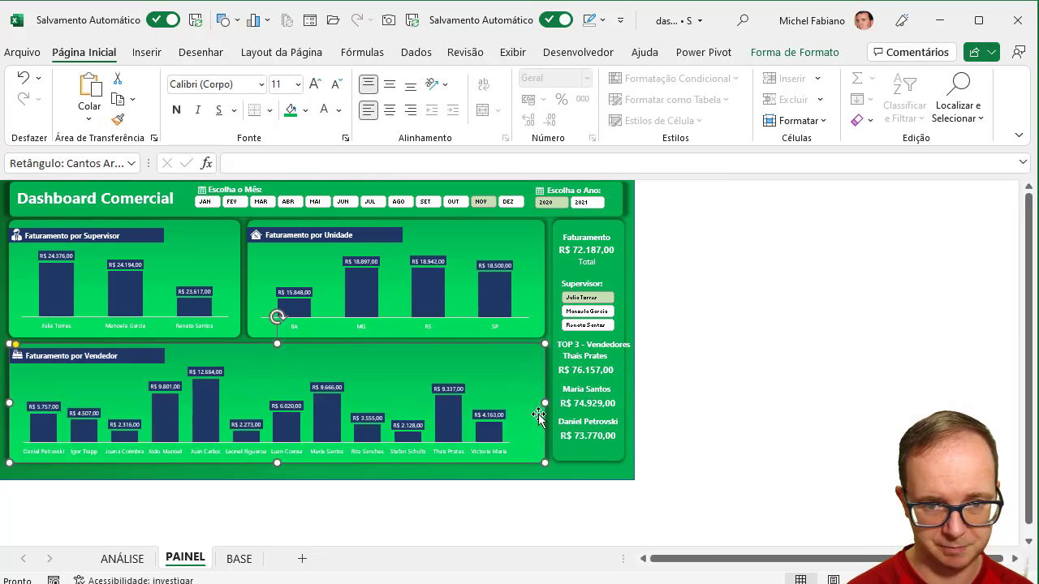
{"action": "left_click_drag", "start_coordinate": [542, 403], "coordinate": [517, 404]}
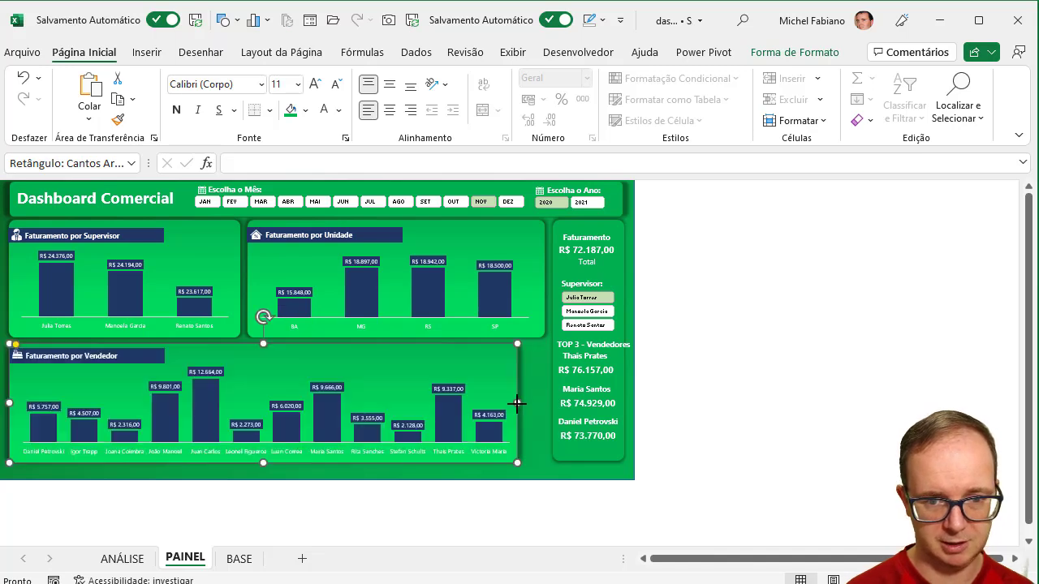
Narrow the "Faturamento por Unidade" card and its chart to line up with the seller card's right edge
{"action": "left_click", "coordinate": [536, 260]}
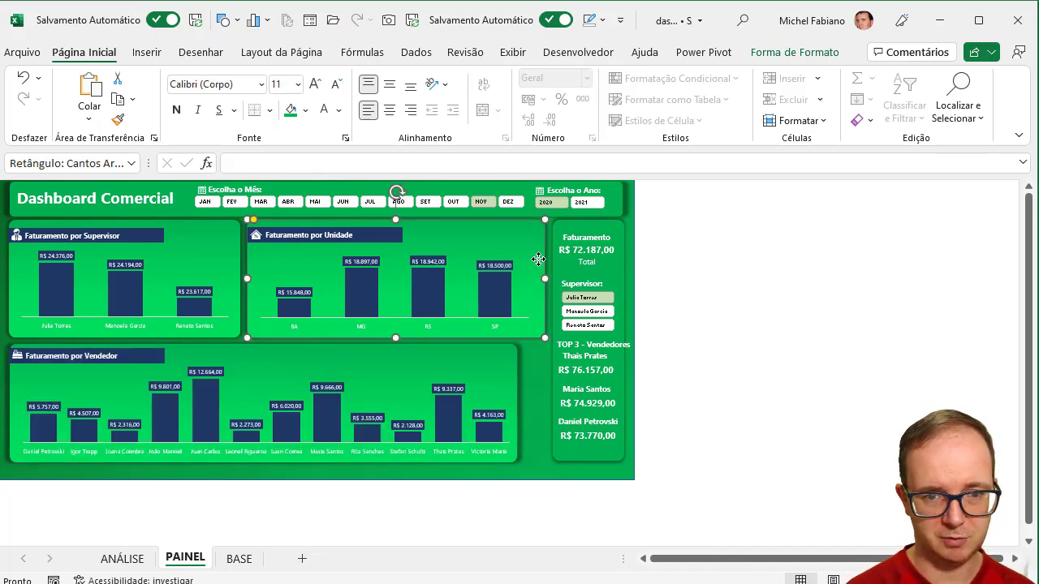
{"action": "left_click_drag", "start_coordinate": [541, 280], "coordinate": [510, 280]}
{"action": "left_click", "coordinate": [477, 248]}
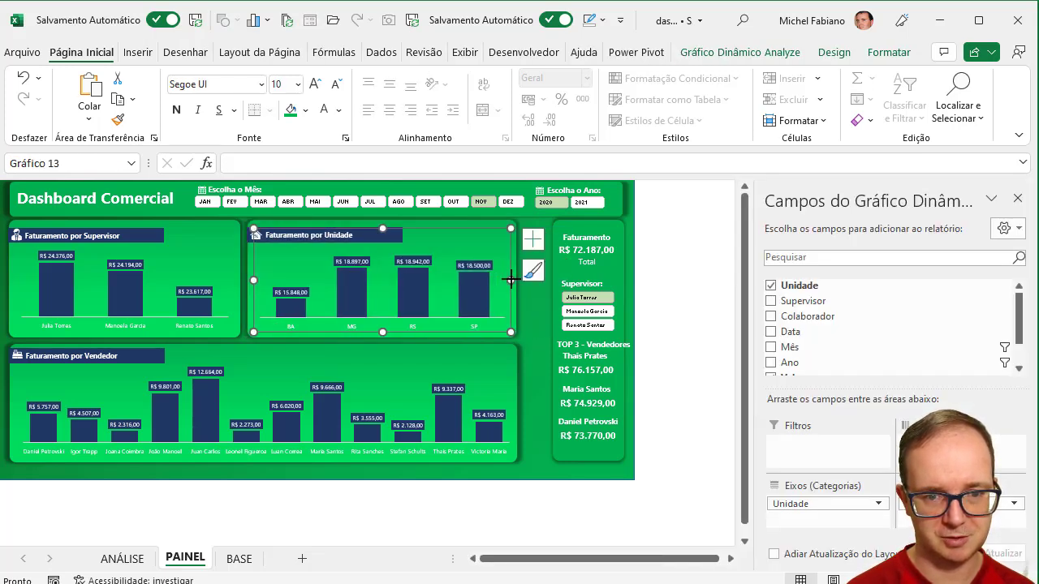
Extend the side card's left edge toward the charts and widen the supervisor slicer to suit
{"action": "left_click", "coordinate": [553, 307]}
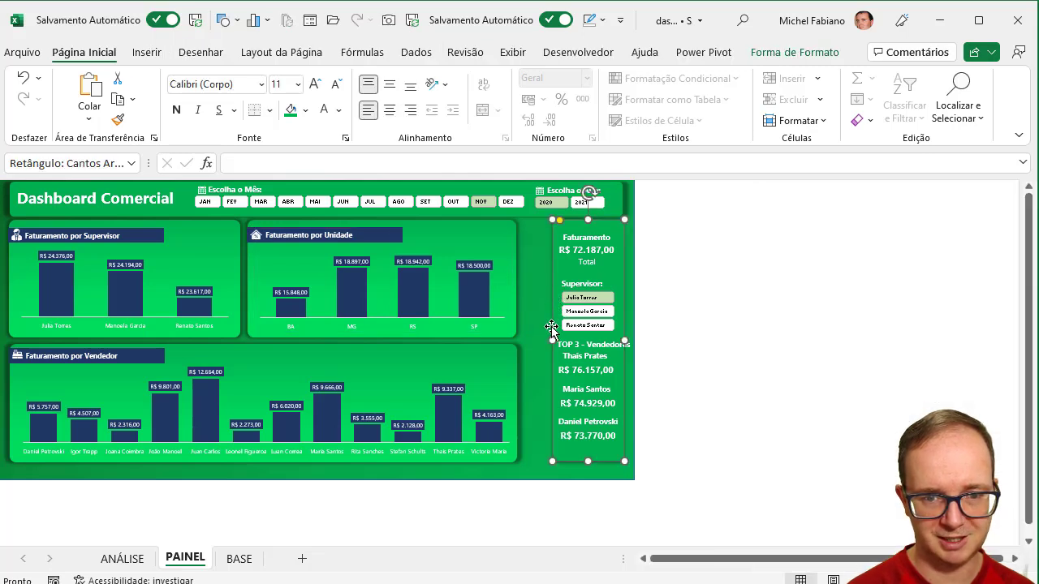
{"action": "left_click_drag", "start_coordinate": [549, 342], "coordinate": [529, 311]}
{"action": "left_click", "coordinate": [556, 315]}
Move the "TOP 3 - Vendedores" label and the three sellers' name and value text boxes left to centre them in the widened card
{"action": "left_click", "coordinate": [599, 345]}
{"action": "left_click_drag", "start_coordinate": [613, 338], "coordinate": [586, 374]}
{"action": "left_click", "coordinate": [591, 361]}
{"action": "left_click", "coordinate": [601, 375]}
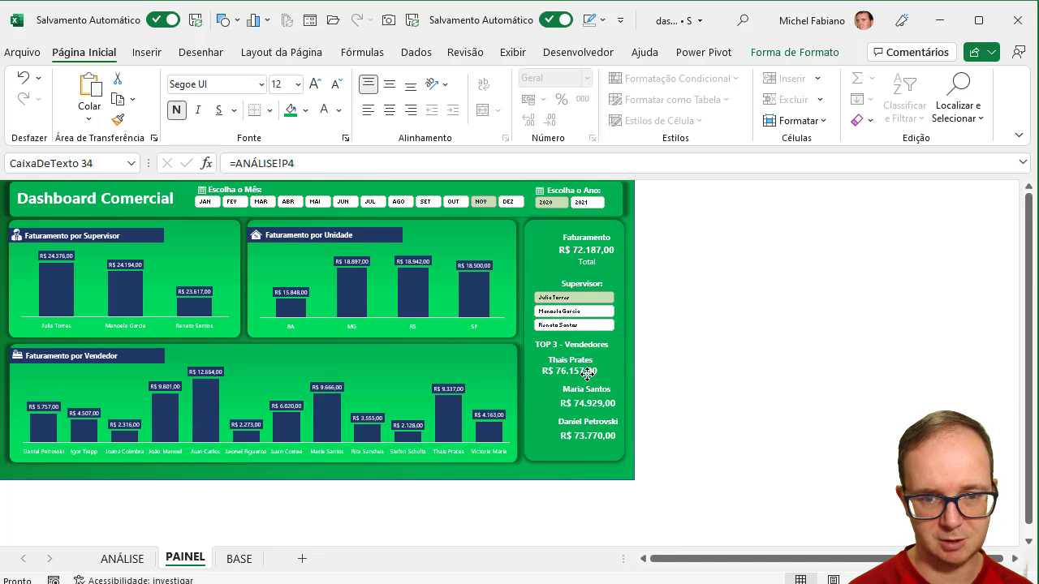
{"action": "left_click", "coordinate": [592, 390]}
{"action": "left_click_drag", "start_coordinate": [591, 390], "coordinate": [573, 442]}
{"action": "left_click", "coordinate": [578, 420]}
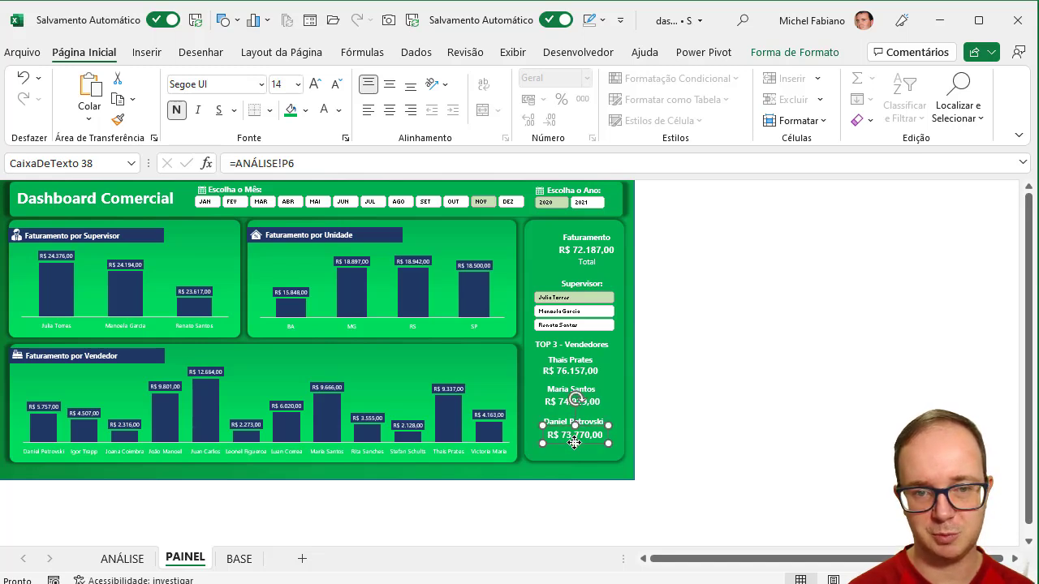
Move the side card's "Faturamento" label left, extend its text to "Faturamento Total" and set its font size to 14
{"action": "left_click", "coordinate": [581, 233]}
{"action": "mouse_move", "coordinate": [581, 233]}
{"action": "left_mouse_down"}
{"action": "mouse_move", "coordinate": [596, 228]}
{"action": "mouse_move", "coordinate": [568, 229]}
{"action": "left_mouse_up"}
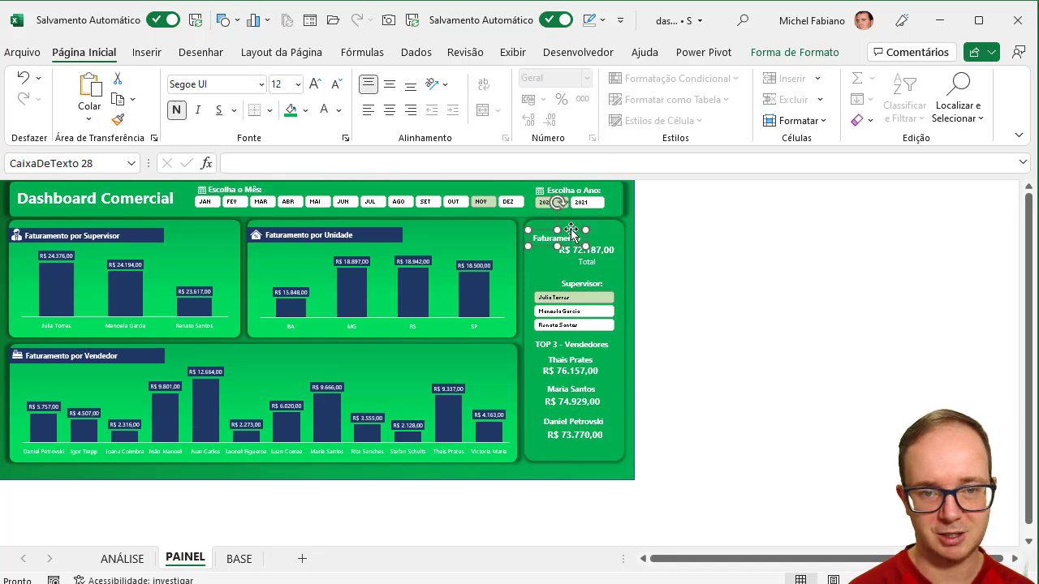
{"action": "type", "text": "Total"}
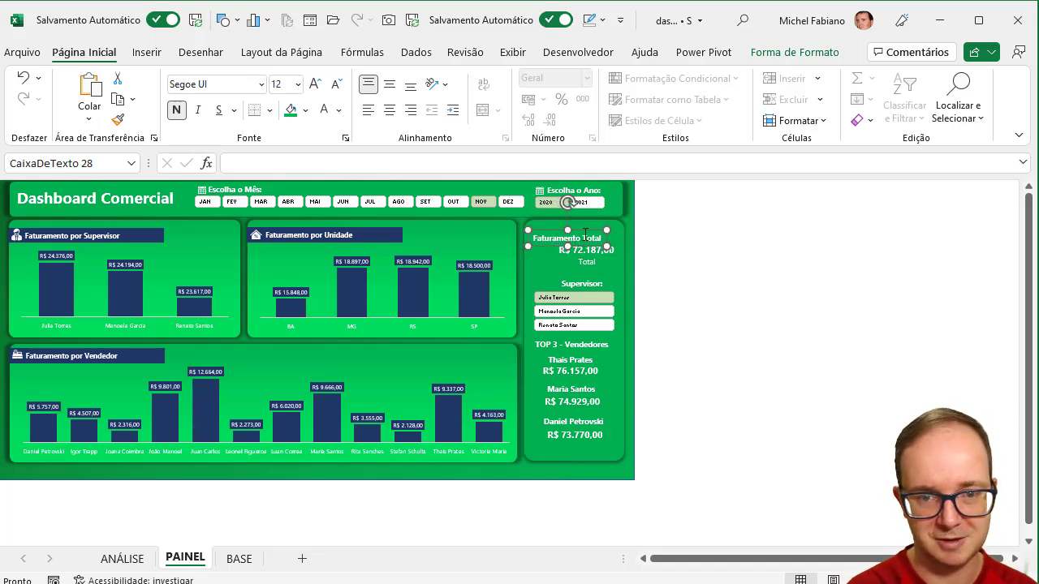
{"action": "triple_click", "coordinate": [585, 234]}
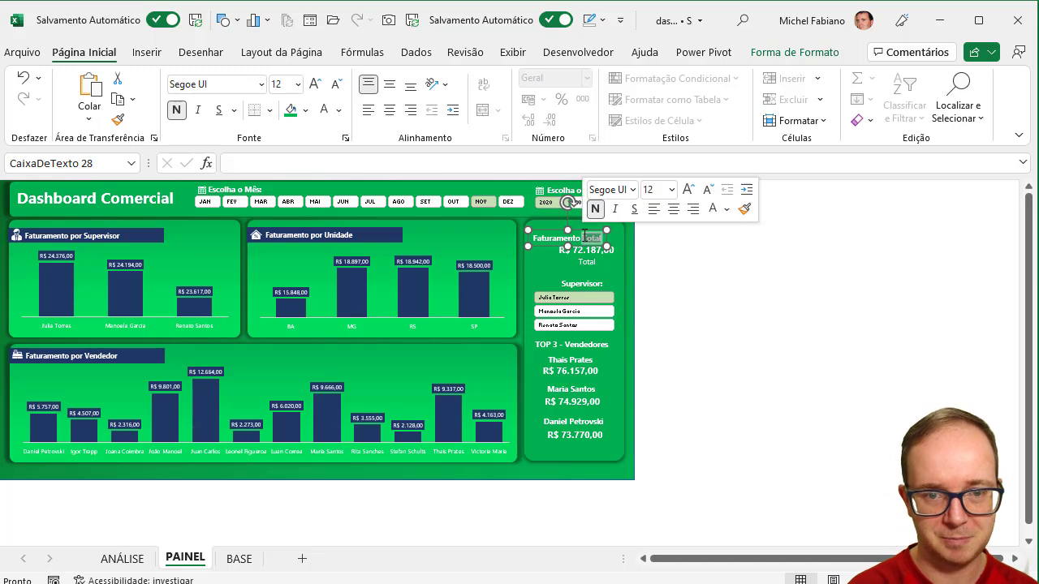
{"action": "left_click", "coordinate": [687, 189]}
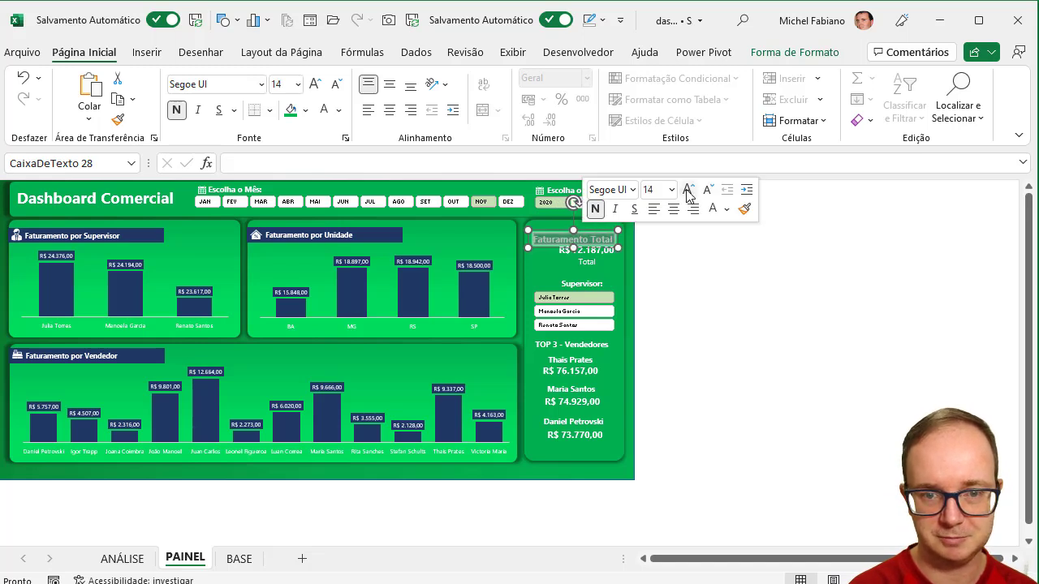
Delete the "Total" caption from the side card and move the total revenue value left beneath "Faturamento Total"
{"action": "left_click", "coordinate": [687, 264]}
{"action": "left_click", "coordinate": [592, 263]}
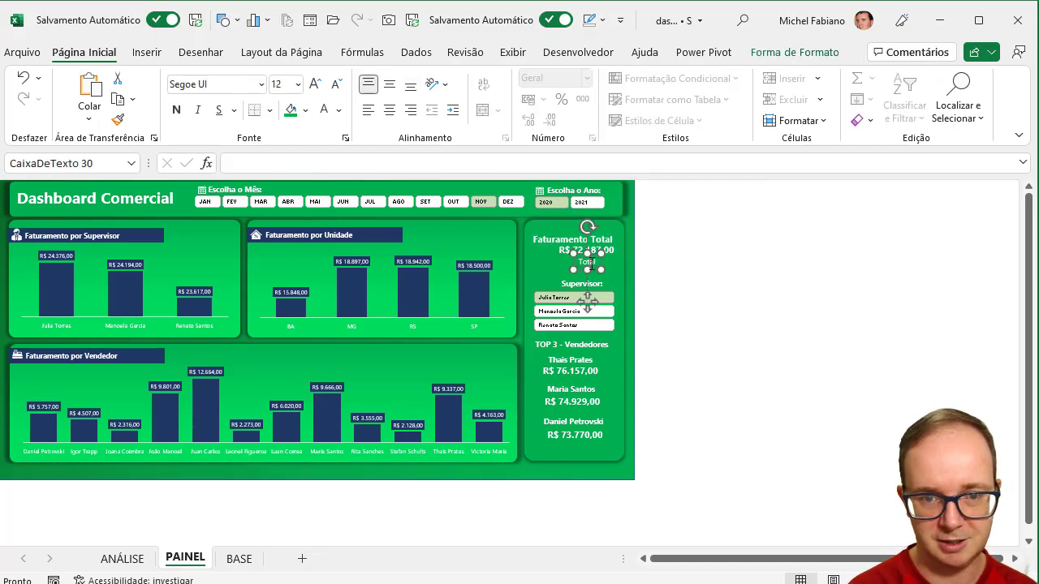
{"action": "key", "text": "Escape"}
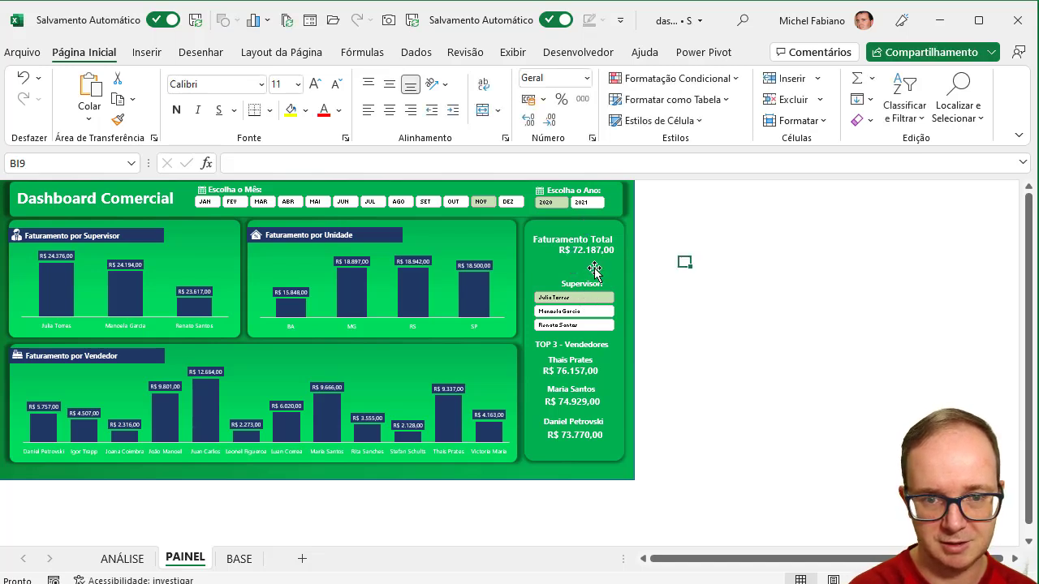
{"action": "left_click", "coordinate": [587, 252]}
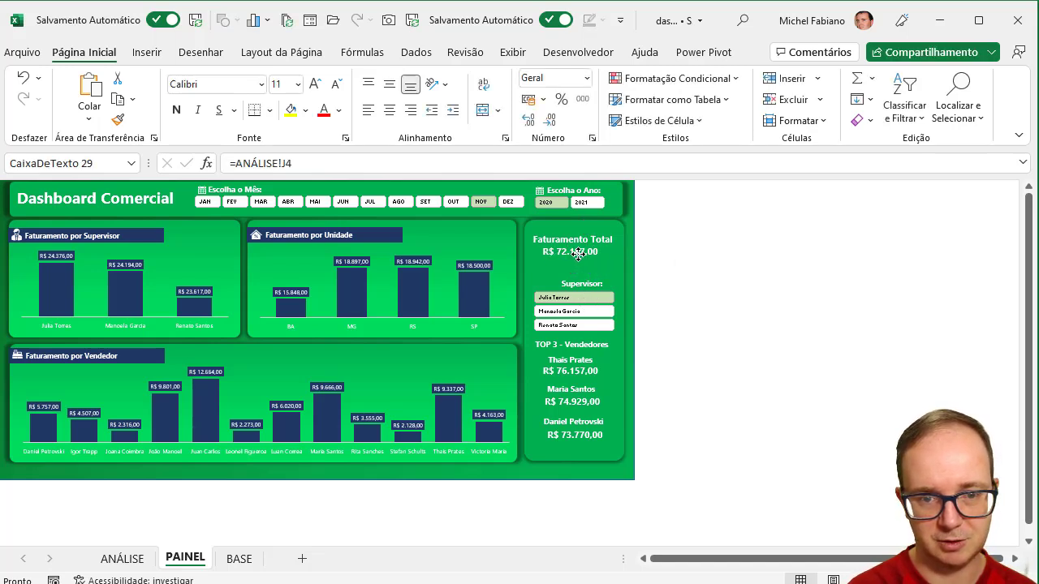
Move the "Supervisor:" label up and left to line up with the slicer's left edge and set its font size to 14
{"action": "left_click", "coordinate": [585, 284]}
{"action": "left_click_drag", "start_coordinate": [591, 280], "coordinate": [562, 267]}
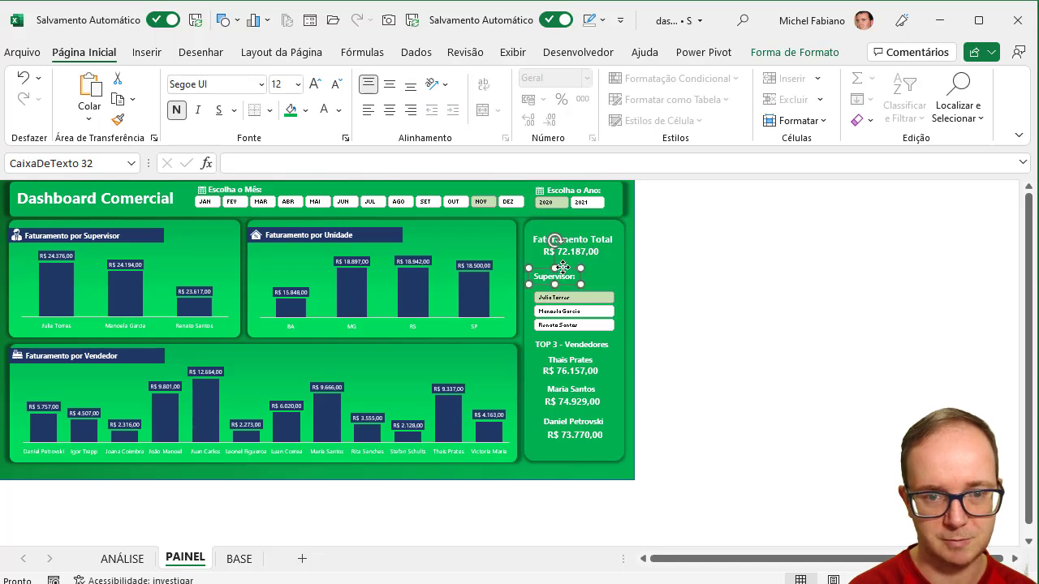
{"action": "left_click", "coordinate": [315, 84]}
{"action": "left_click", "coordinate": [603, 281]}
{"action": "left_click_drag", "start_coordinate": [599, 285], "coordinate": [599, 288]}
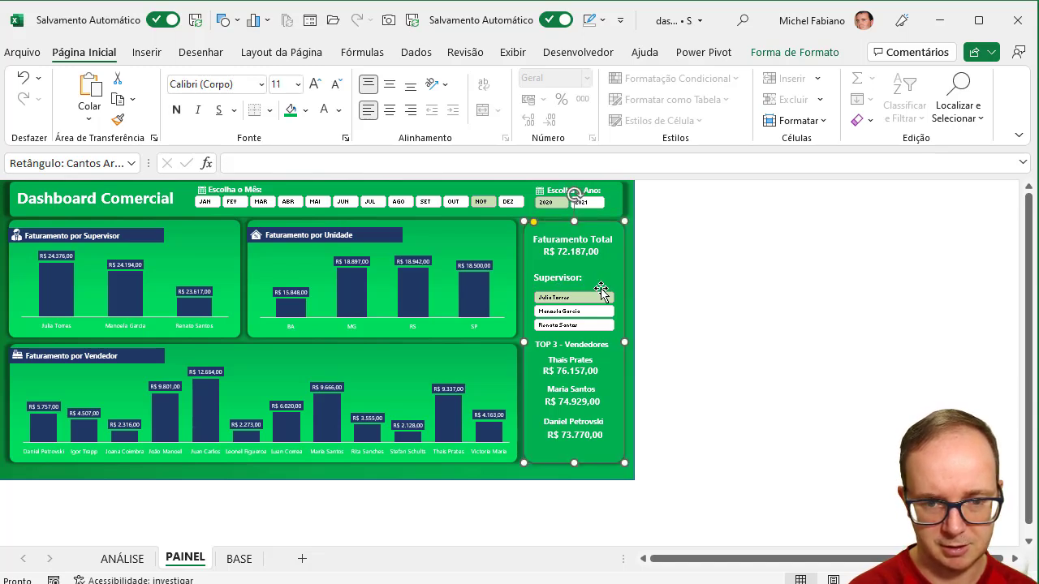
{"action": "key", "text": "Up"}
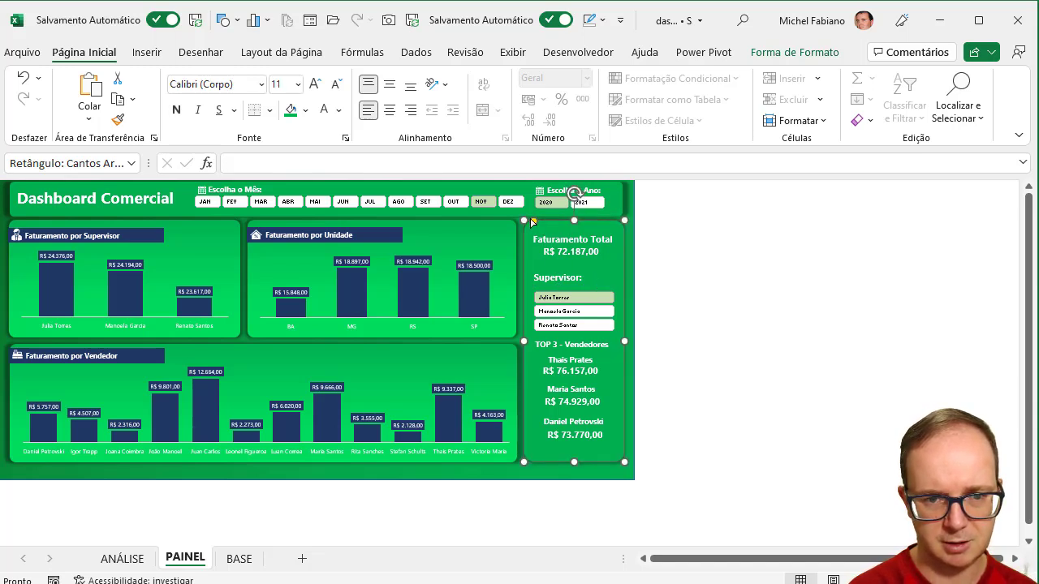
{"action": "left_click", "coordinate": [754, 302]}
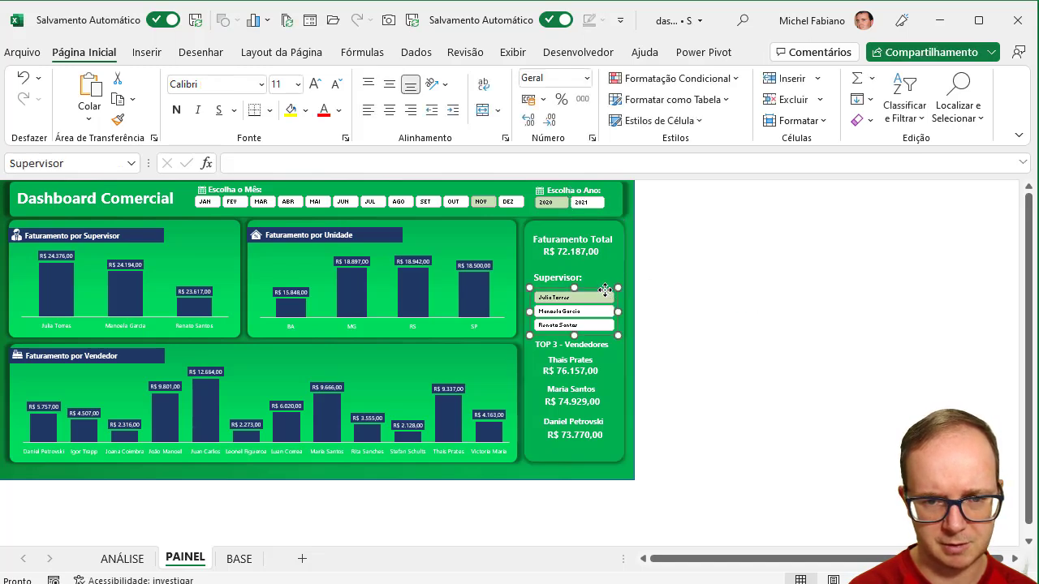
Nudge the supervisor slicer up so it sits closer beneath its label
{"action": "left_click", "coordinate": [607, 288]}
{"action": "key", "text": "Up"}
{"action": "key", "text": "Up"}
{"action": "key", "text": "Up"}
{"action": "key", "text": "Up"}
{"action": "key", "text": "Up"}
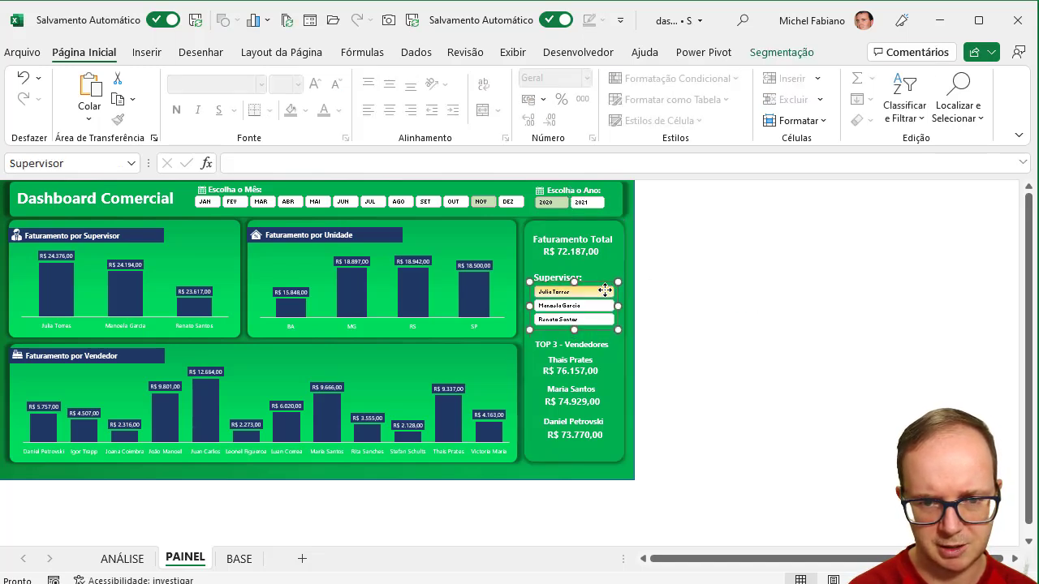
{"action": "left_click", "coordinate": [663, 524]}
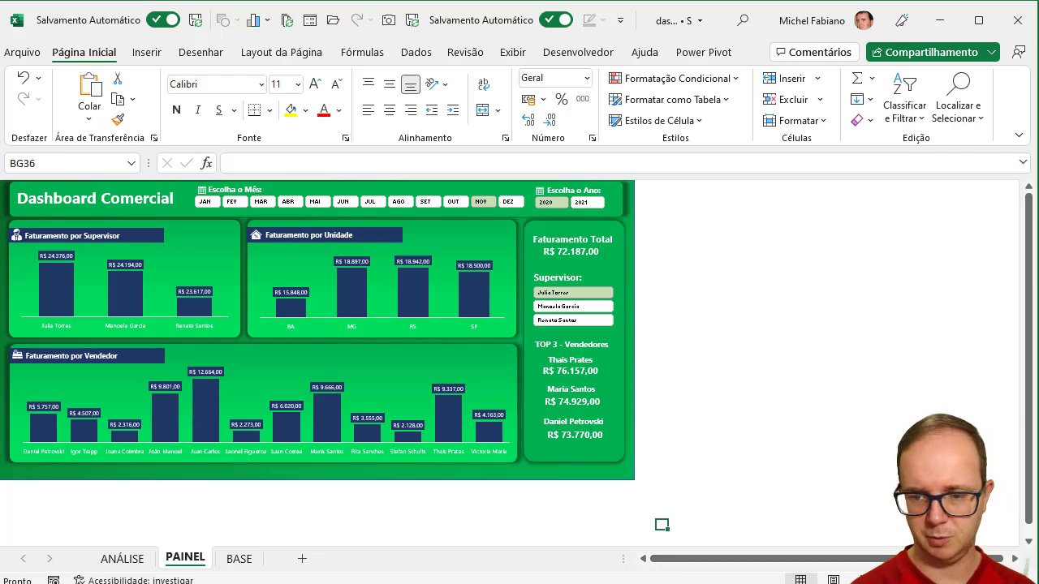
Shorten the side card from below so it encloses only the "Faturamento Total" label and its value
{"action": "scroll", "coordinate": [662, 524], "scroll_direction": "up", "scroll_amount": 1, "text": "ctrl"}
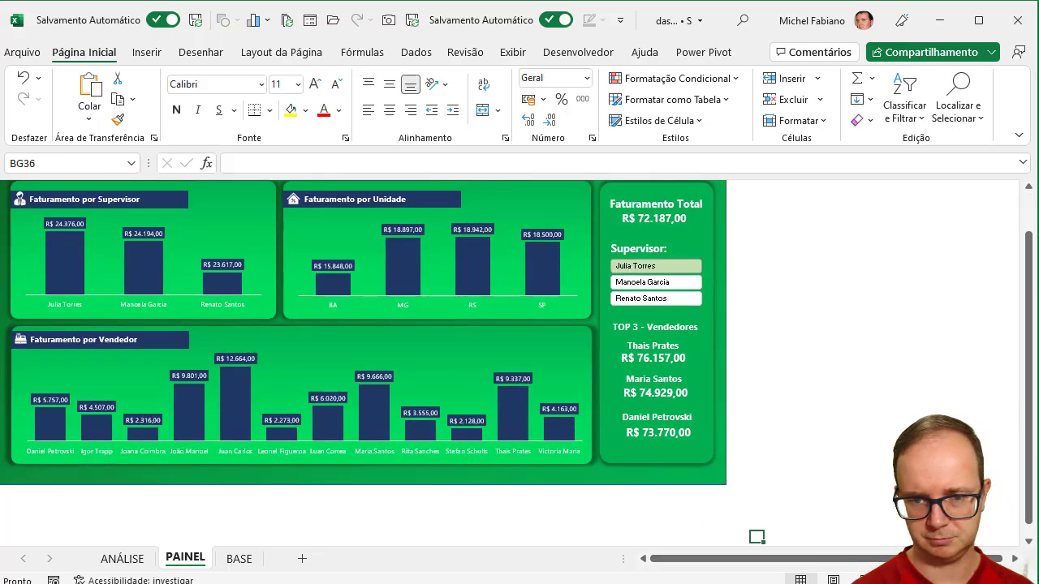
{"action": "scroll", "coordinate": [662, 524], "scroll_direction": "up", "scroll_amount": 2, "text": "ctrl"}
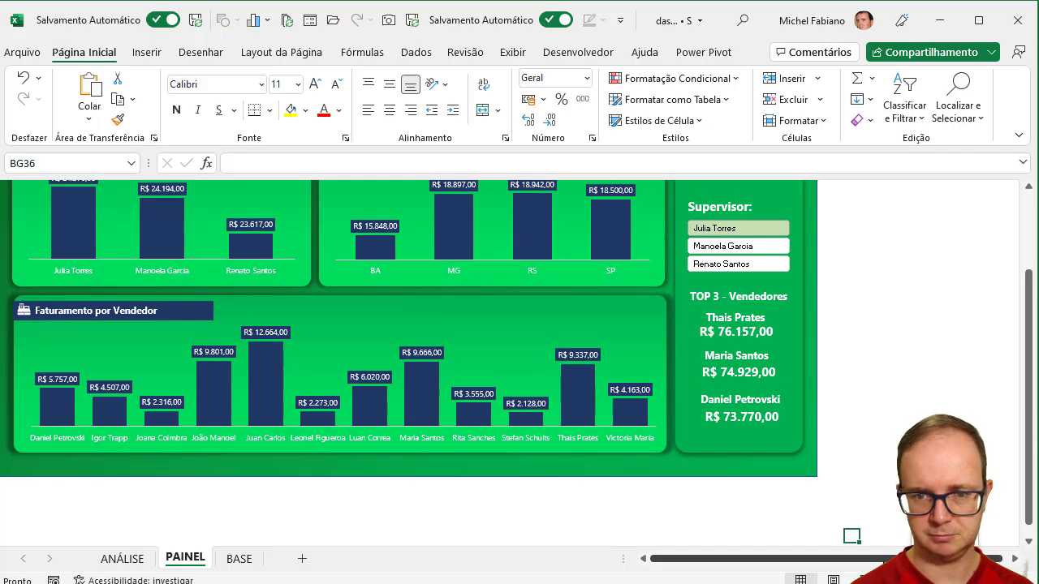
{"action": "scroll", "coordinate": [1027, 361], "scroll_direction": "up", "scroll_amount": 2}
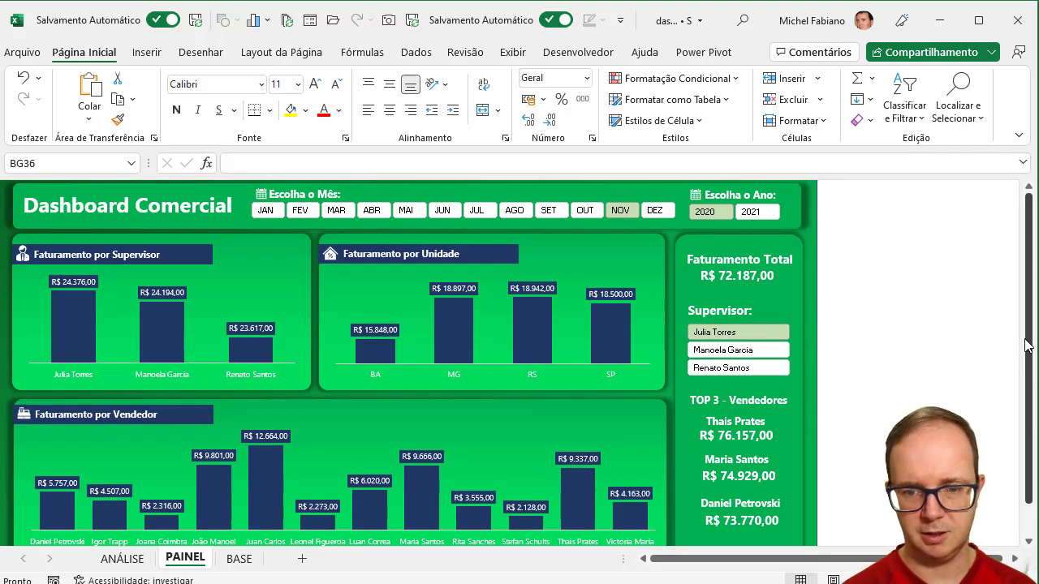
{"action": "left_click", "coordinate": [801, 297]}
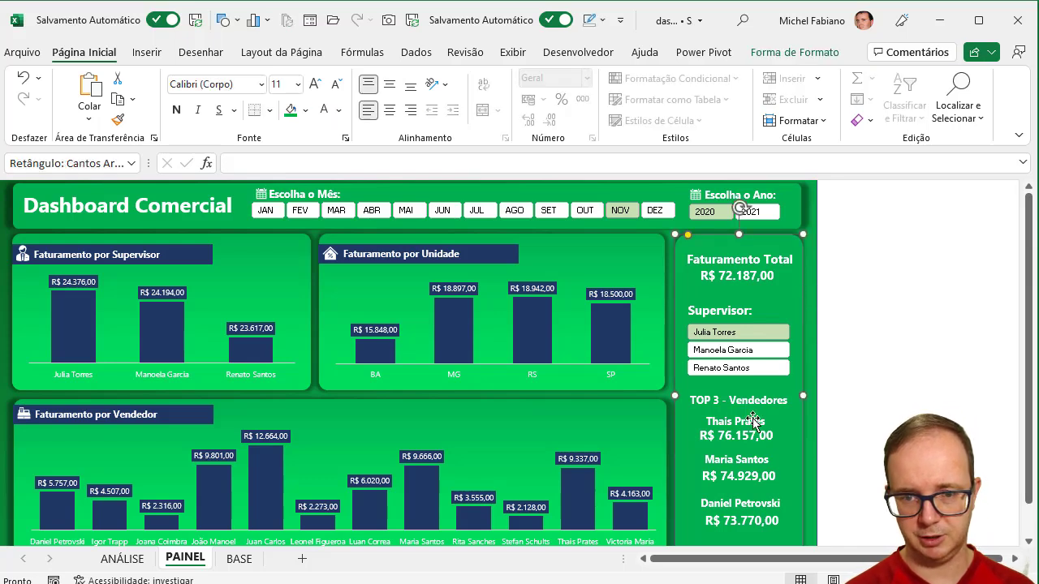
{"action": "scroll", "coordinate": [1030, 430], "scroll_direction": "down", "scroll_amount": 1}
{"action": "left_click_drag", "start_coordinate": [738, 520], "coordinate": [750, 259]}
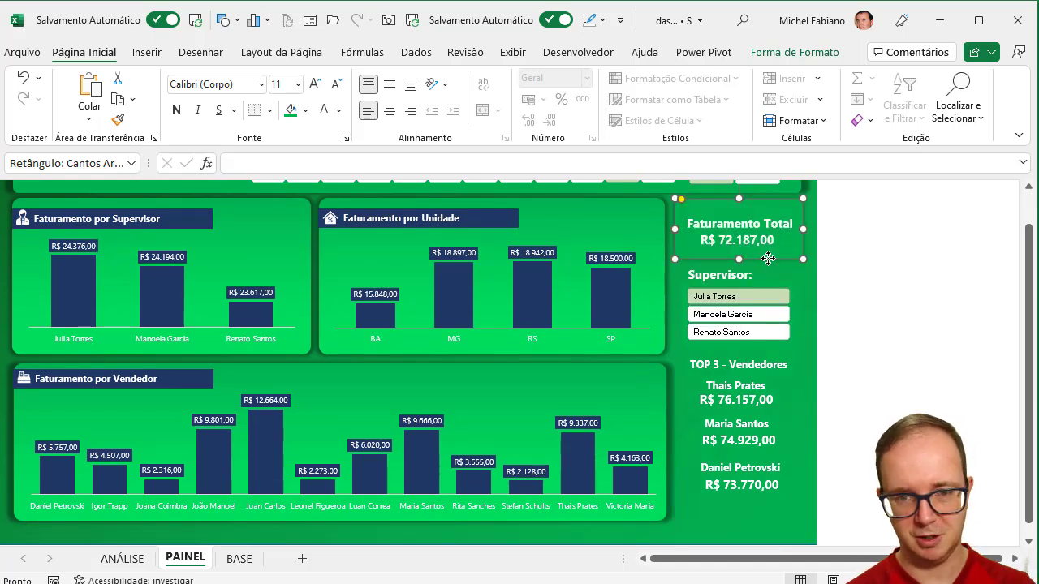
Duplicate the shortened card below it, stretch the copy to about 10.48 cm high and send it behind the supervisor and top 3 contents
{"action": "key", "text": "ctrl+d"}
{"action": "left_click_drag", "start_coordinate": [774, 257], "coordinate": [740, 521]}
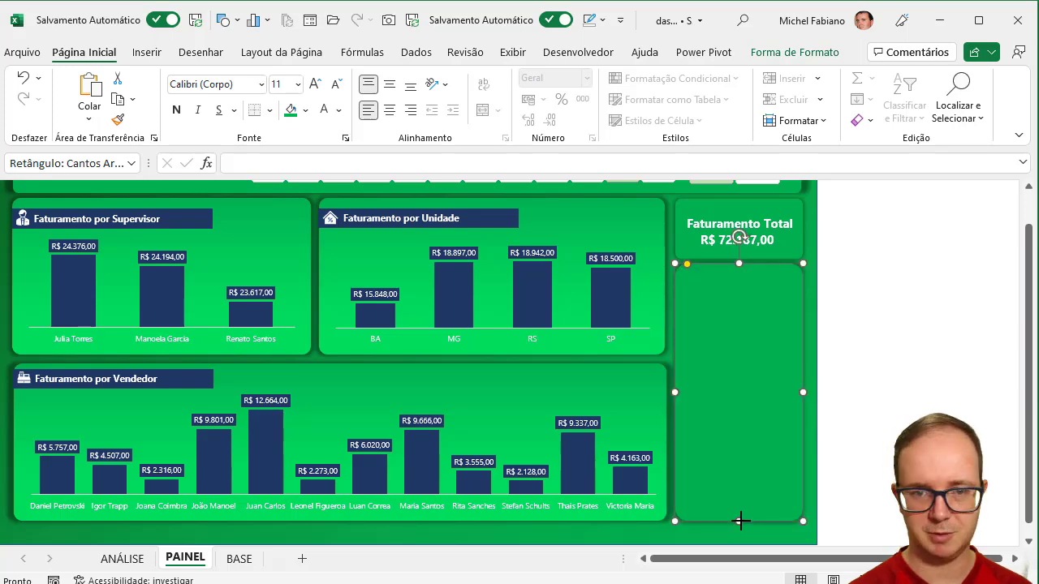
{"action": "left_click", "coordinate": [789, 54]}
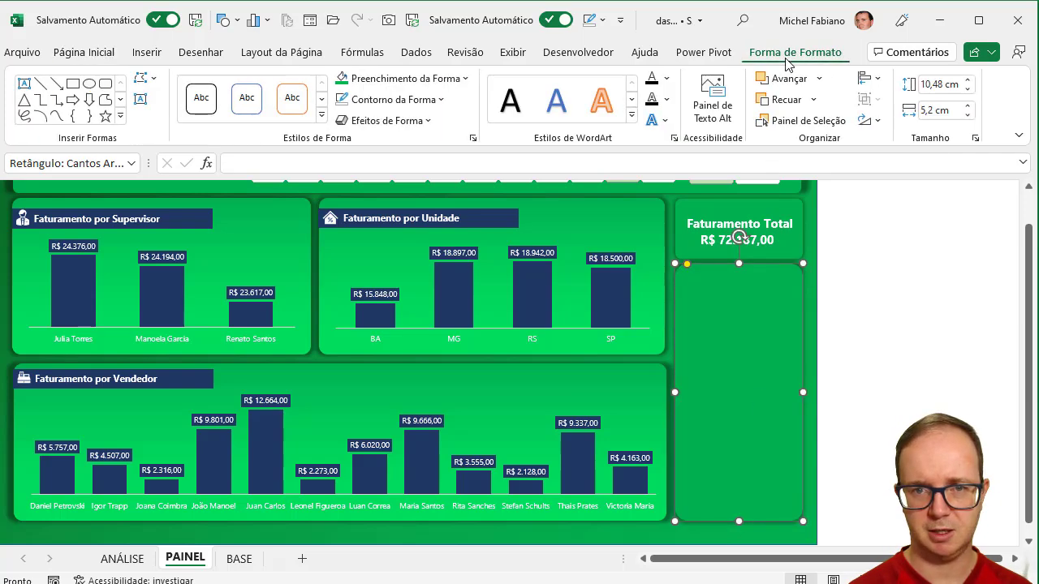
{"action": "left_click", "coordinate": [784, 100]}
{"action": "left_click", "coordinate": [784, 100]}
{"action": "left_click", "coordinate": [784, 100]}
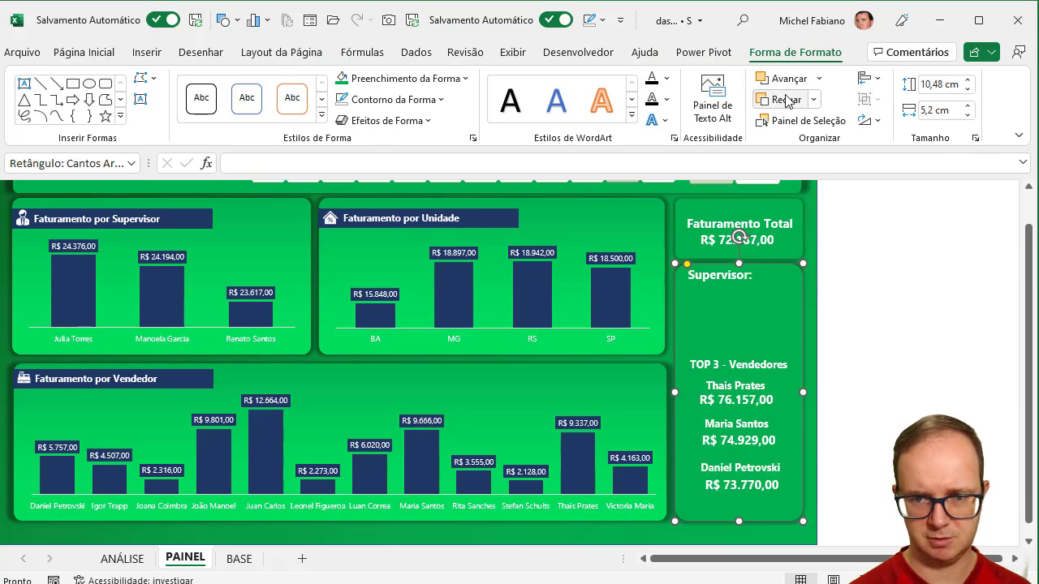
{"action": "left_click", "coordinate": [784, 100]}
{"action": "left_click", "coordinate": [924, 204]}
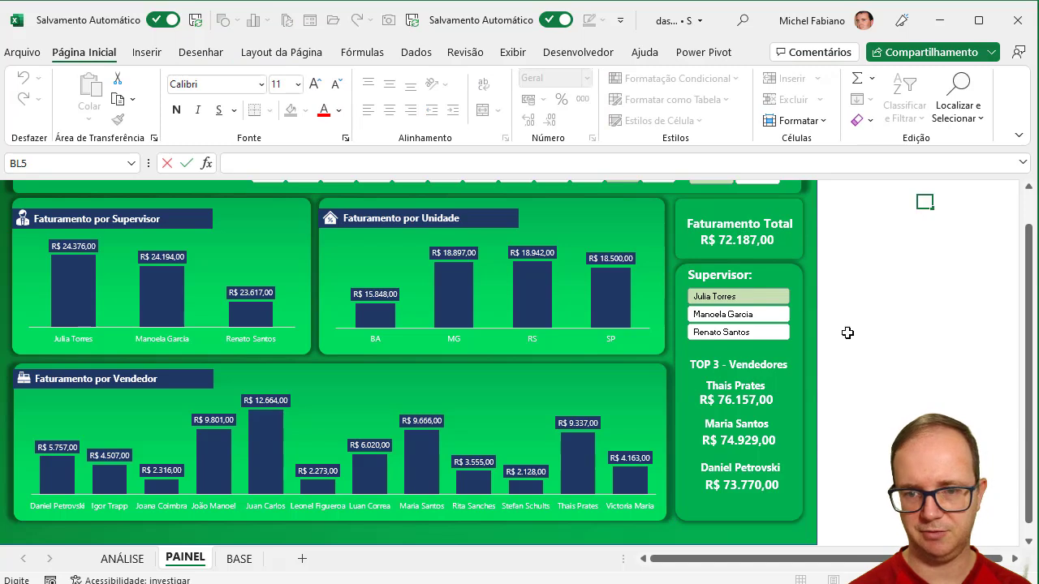
Nudge the "Faturamento Total" label up and the "Supervisor:" label slightly down in their cards, and select the second supervisor in the slicer
{"action": "left_click", "coordinate": [721, 209]}
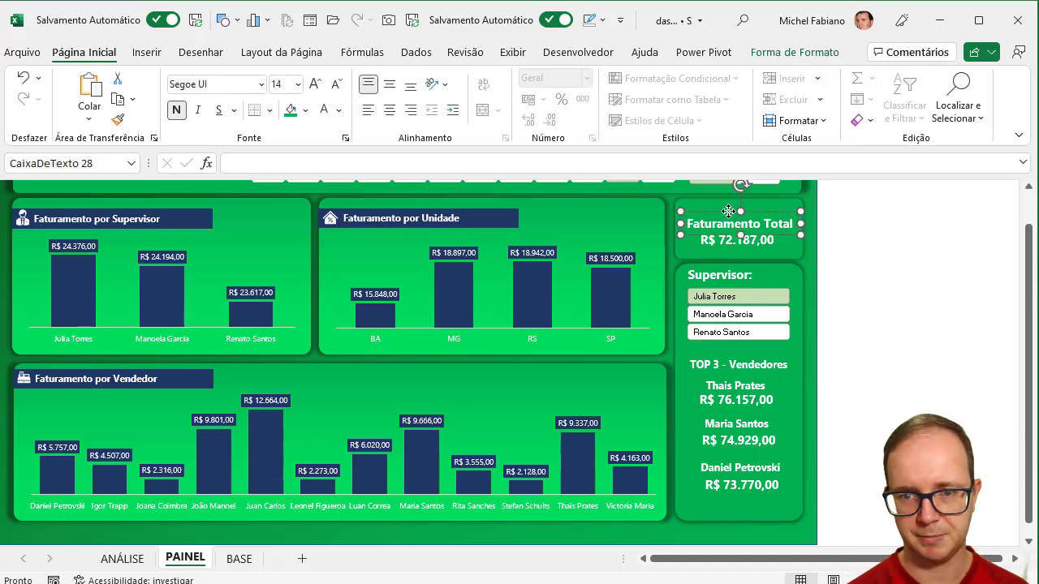
{"action": "left_click", "coordinate": [749, 241]}
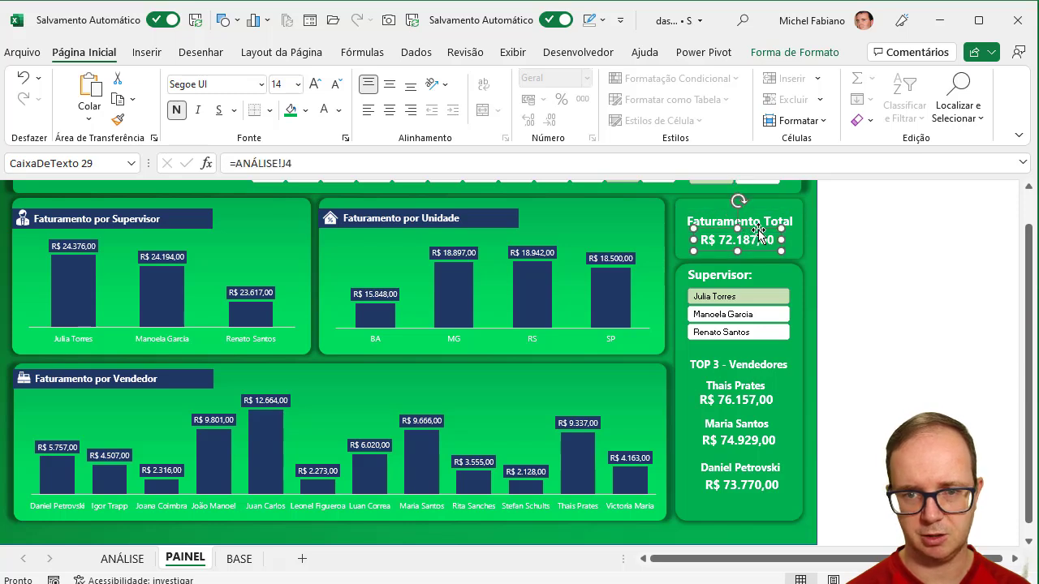
{"action": "left_click", "coordinate": [880, 276]}
{"action": "left_click", "coordinate": [729, 279]}
{"action": "left_click_drag", "start_coordinate": [728, 280], "coordinate": [732, 283]}
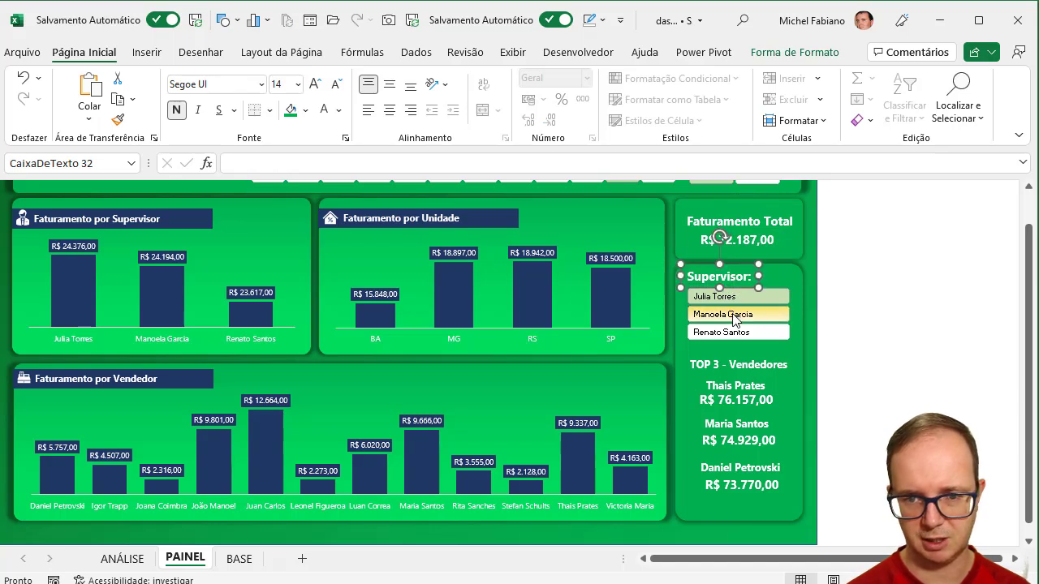
{"action": "left_click", "coordinate": [735, 314]}
Set the "TOP 3 - Vendedores" label's font size to 14 and nudge it left to centre it in the card
{"action": "left_click", "coordinate": [754, 369]}
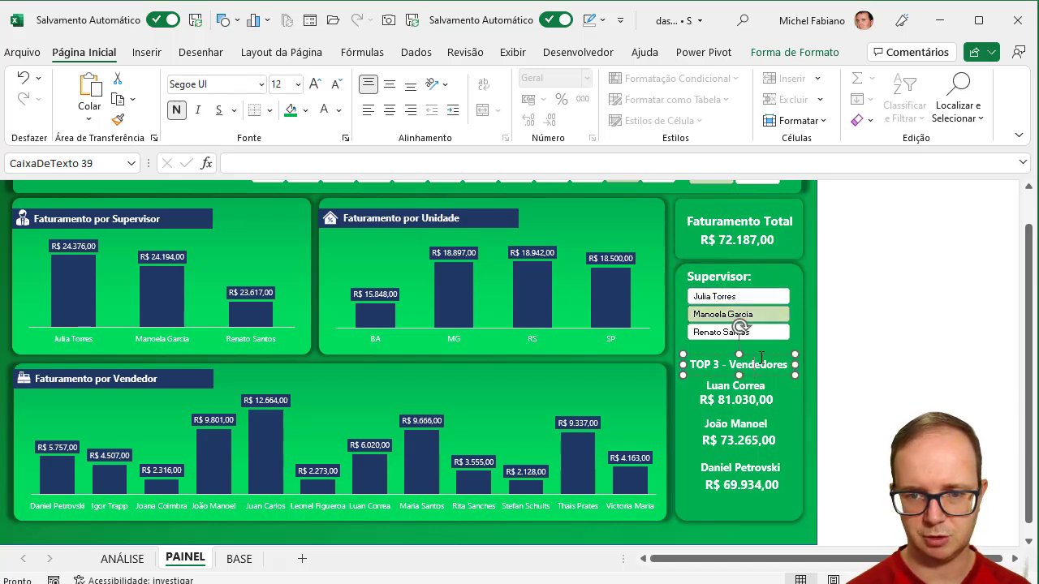
{"action": "left_click", "coordinate": [318, 85]}
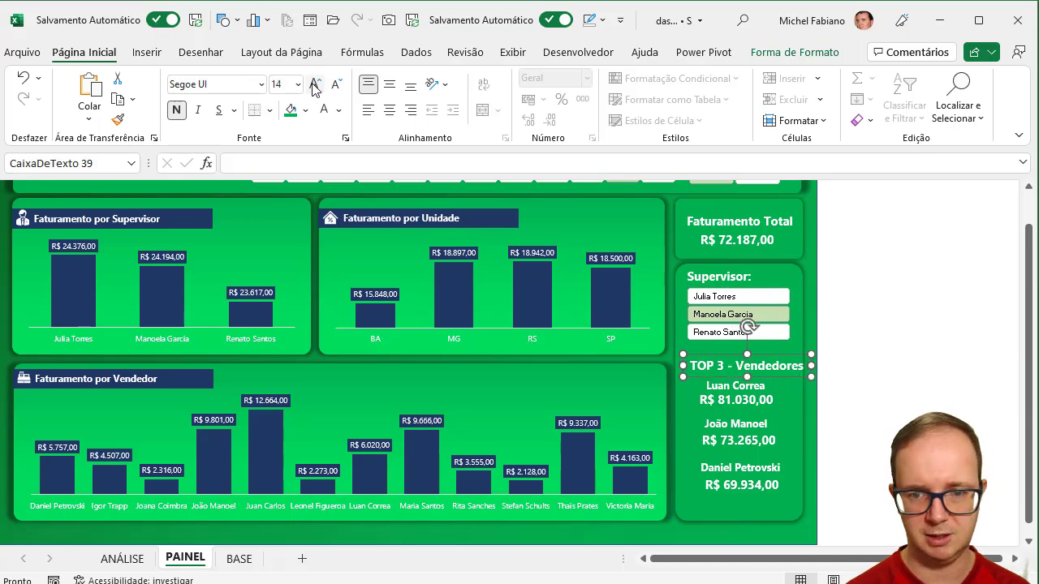
{"action": "key", "text": "Left"}
{"action": "key", "text": "Left"}
{"action": "key", "text": "Left"}
{"action": "key", "text": "Left"}
{"action": "key", "text": "Left"}
{"action": "key", "text": "Left"}
{"action": "key", "text": "Left"}
{"action": "key", "text": "Left"}
{"action": "key", "text": "Left"}
{"action": "key", "text": "Left"}
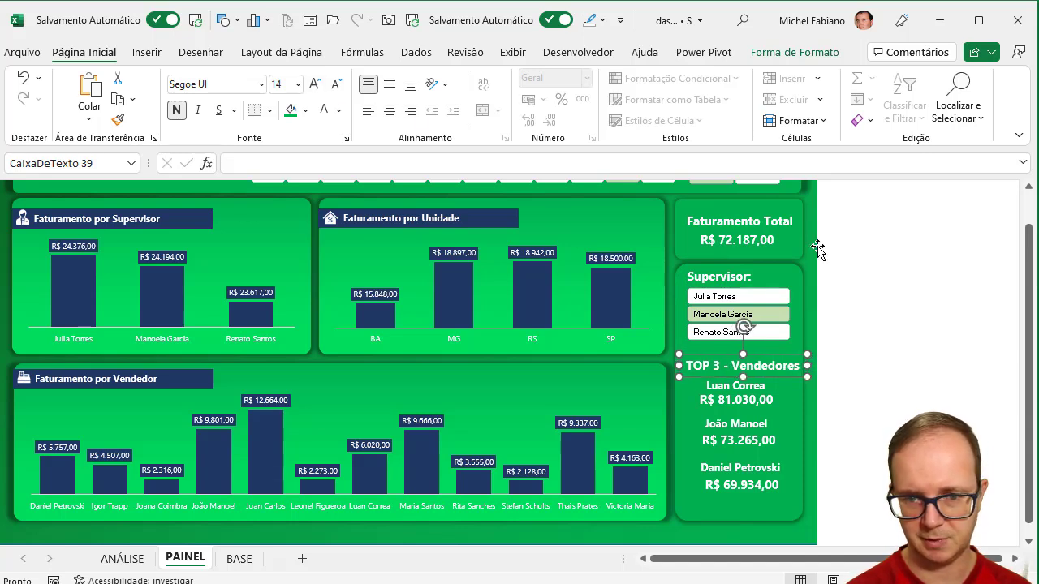
Fill the "TOP 3 - Vendedores" label with the darkest blue theme shade to match the chart title bars
{"action": "left_click", "coordinate": [305, 109]}
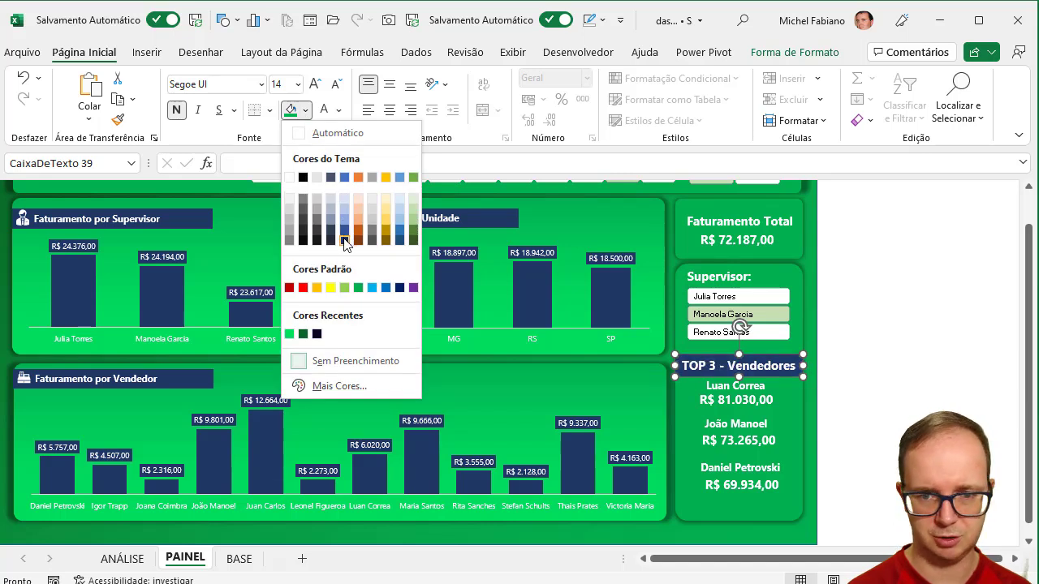
{"action": "left_click", "coordinate": [345, 241]}
{"action": "left_click", "coordinate": [885, 357]}
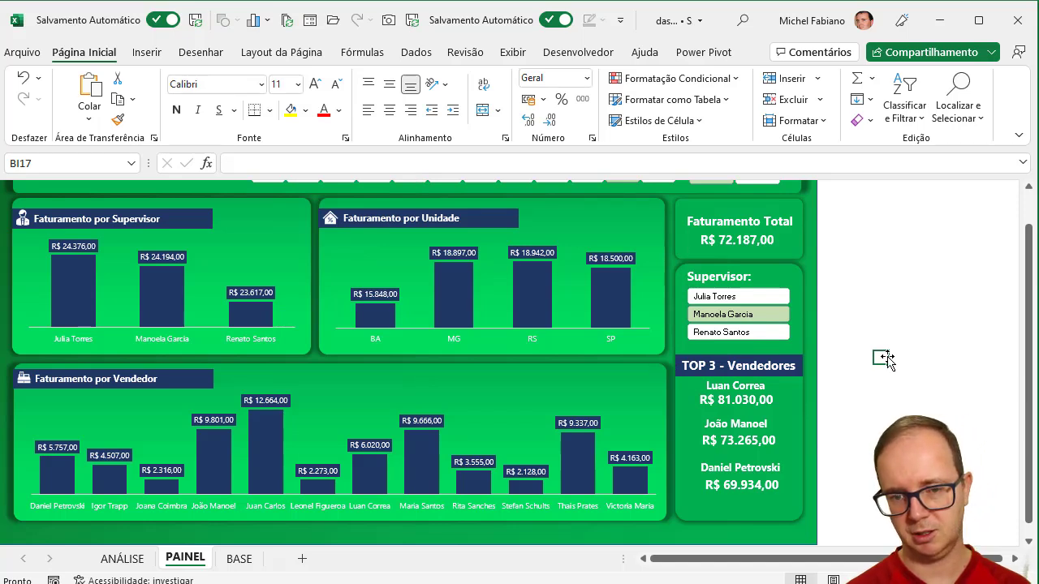
Shift the three top sellers' name and value text boxes down to space them evenly below the "TOP 3 - Vendedores" bar
{"action": "left_click", "coordinate": [747, 492]}
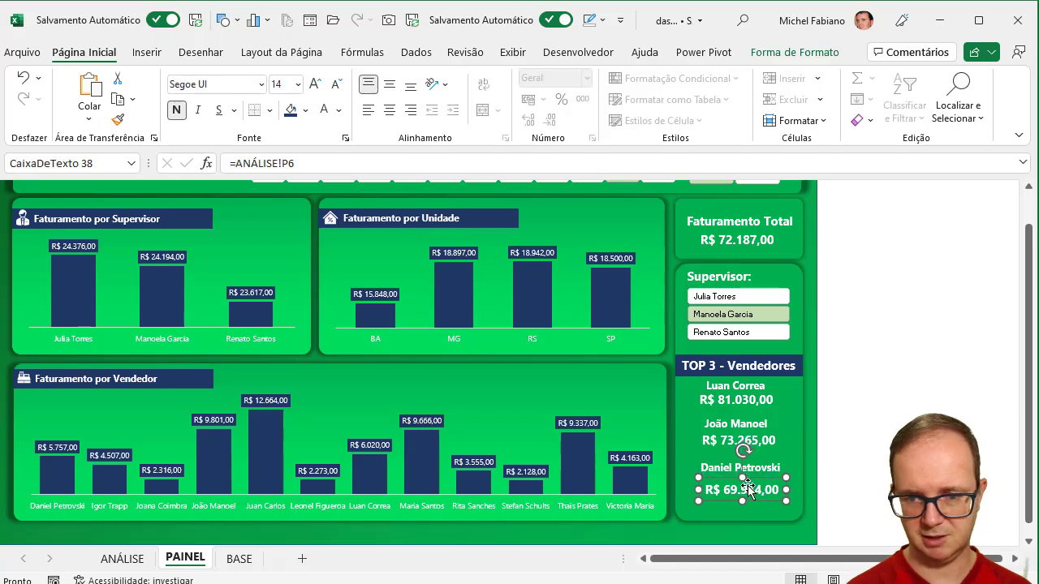
{"action": "left_click", "coordinate": [742, 469]}
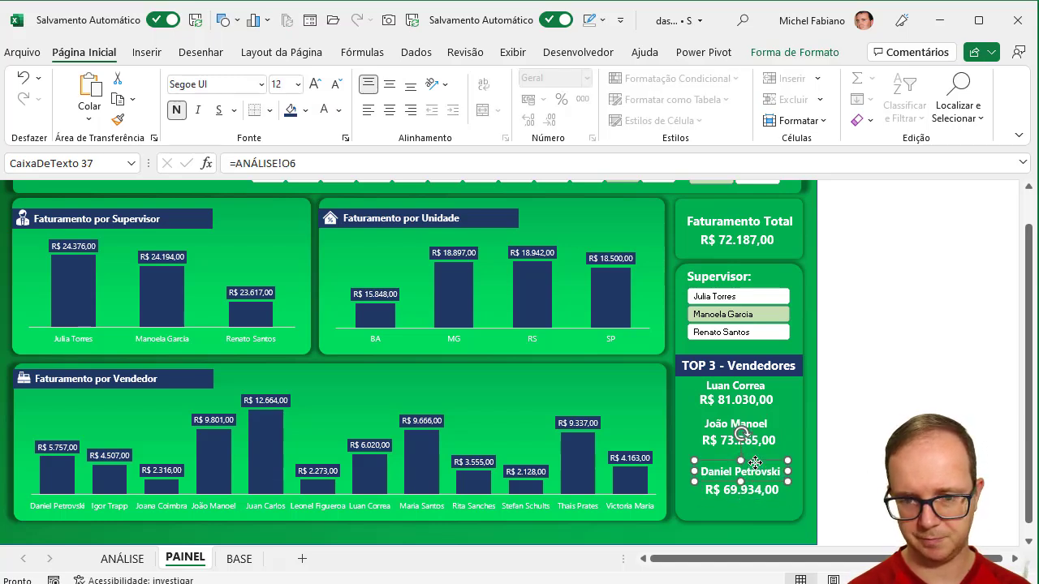
{"action": "left_click", "coordinate": [755, 439]}
{"action": "left_click_drag", "start_coordinate": [755, 439], "coordinate": [759, 390]}
{"action": "left_click", "coordinate": [755, 418]}
{"action": "left_click", "coordinate": [758, 398]}
{"action": "left_click", "coordinate": [758, 388]}
{"action": "left_click", "coordinate": [824, 371]}
Test the top 3 ranking by switching the supervisor slicer between supervisors, ending on the third one
{"action": "left_click", "coordinate": [761, 296]}
{"action": "left_click", "coordinate": [755, 314]}
{"action": "left_click", "coordinate": [755, 314]}
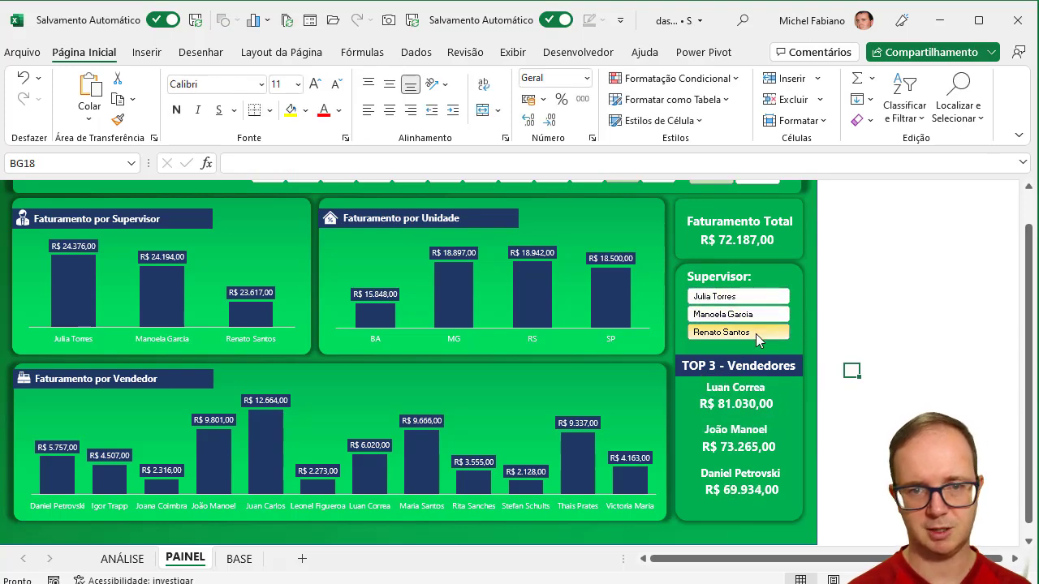
{"action": "left_click", "coordinate": [755, 333]}
Collapse the ribbon and enlarge the dashboard sheet to 100% zoom
{"action": "double_click", "coordinate": [86, 52]}
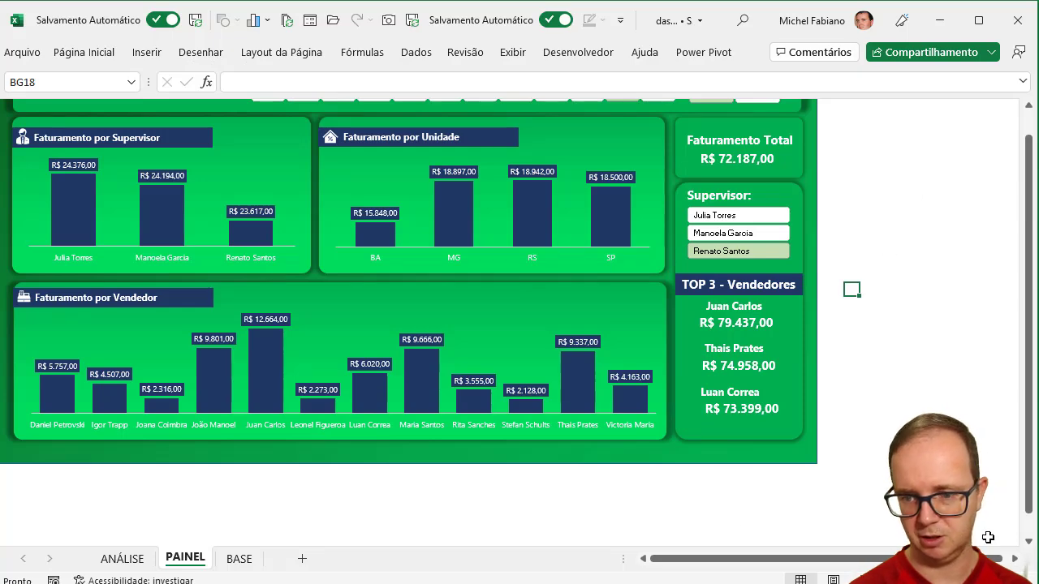
{"action": "left_click", "coordinate": [987, 580]}
{"action": "left_click", "coordinate": [988, 580]}
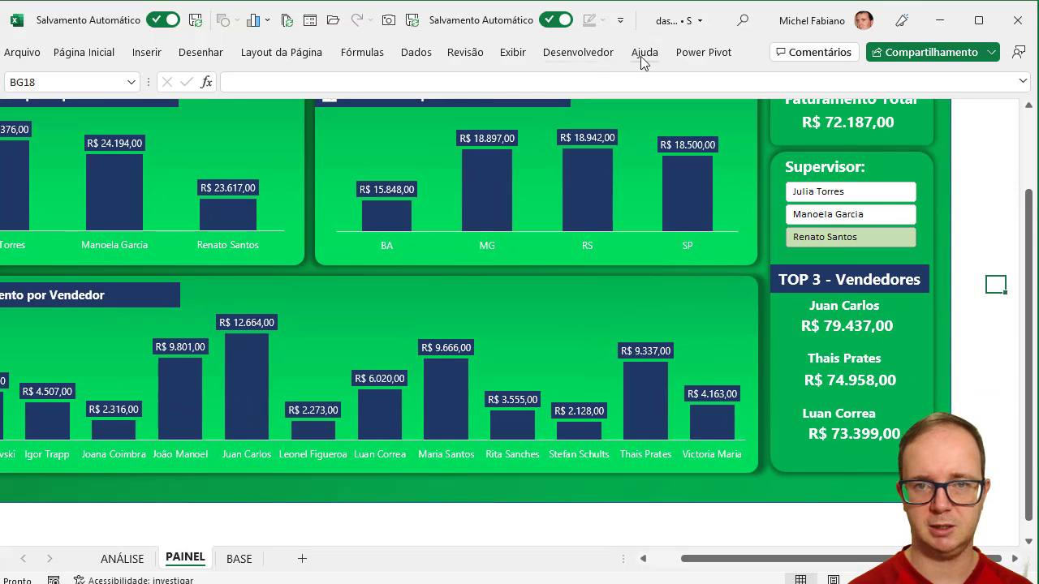
Hide the formula bar to give the dashboard more room on screen
{"action": "left_click", "coordinate": [512, 52]}
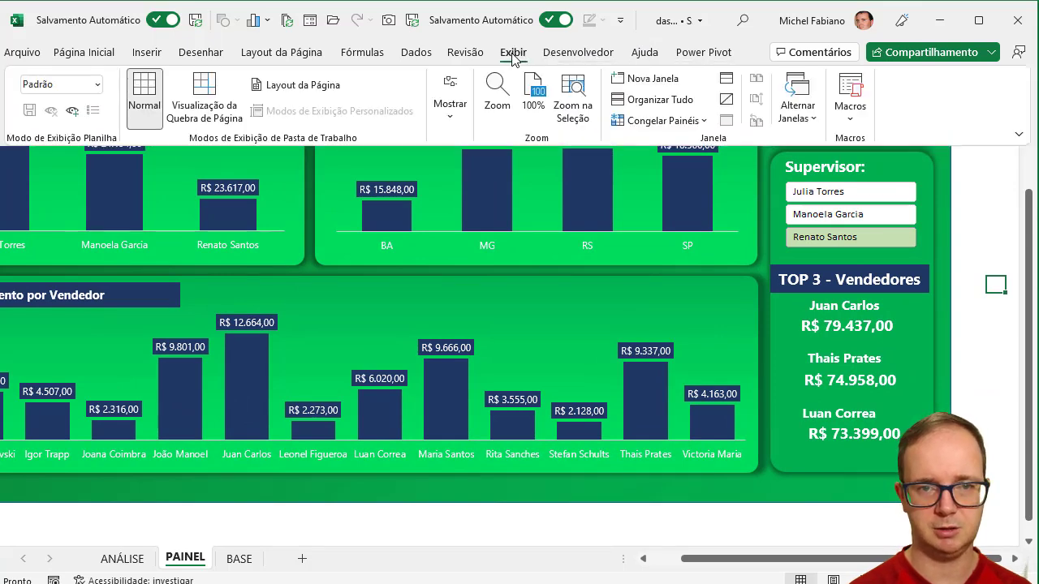
{"action": "left_click", "coordinate": [450, 103]}
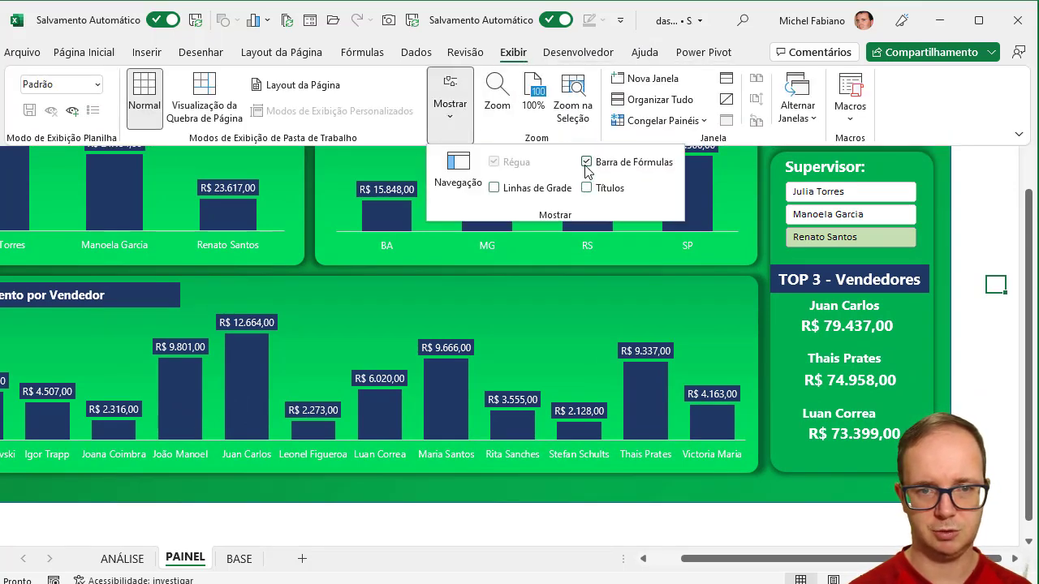
{"action": "scroll", "coordinate": [587, 169], "scroll_direction": "down", "scroll_amount": 1}
{"action": "left_click", "coordinate": [483, 512]}
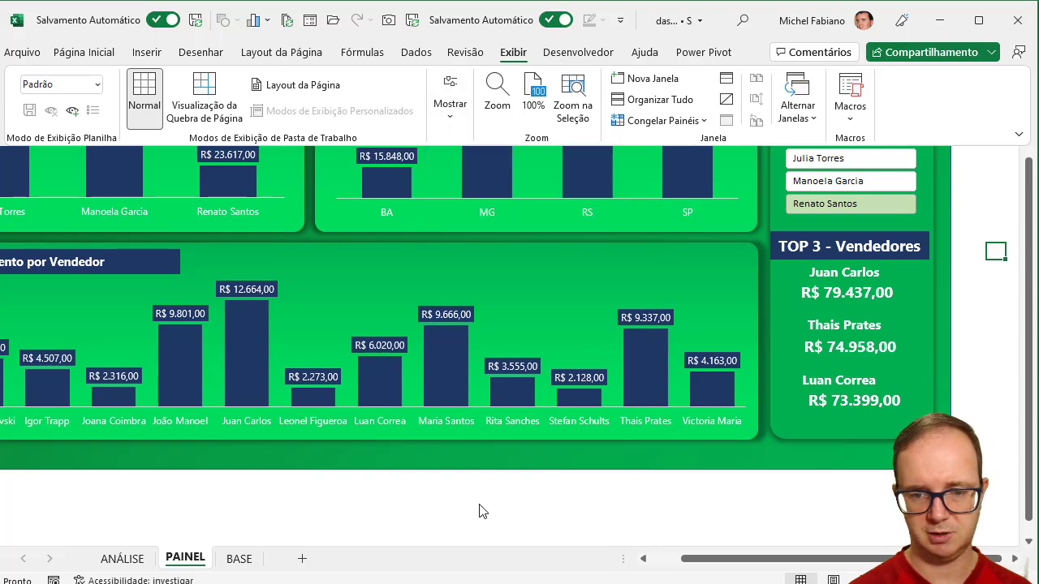
{"action": "left_click", "coordinate": [664, 560]}
{"action": "left_click_drag", "start_coordinate": [1033, 217], "coordinate": [1033, 197]}
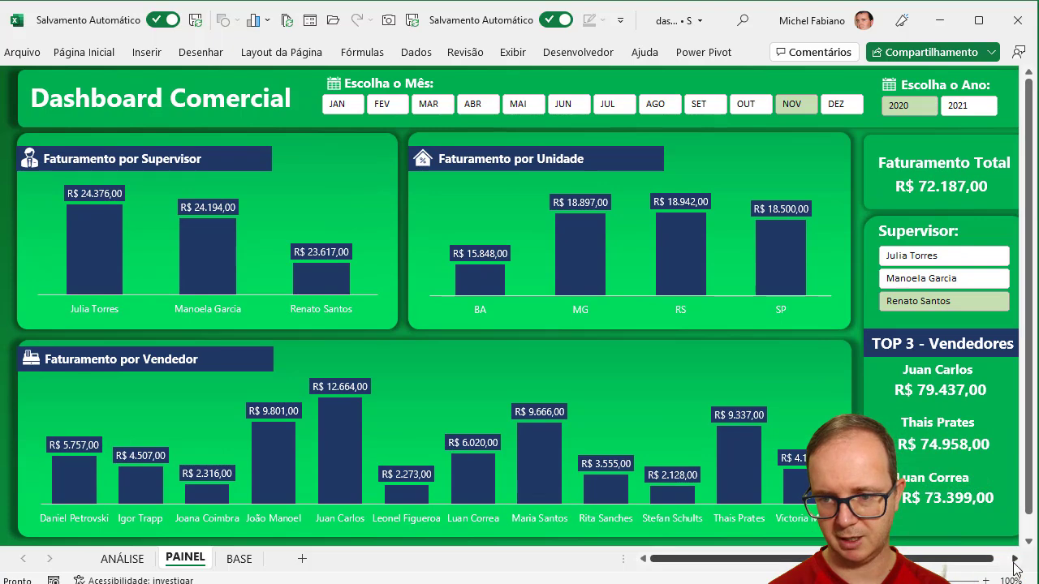
Test the slicers with month DEZ, year 2021, the first and second supervisors, and months MAR and FEV, ending on JAN
{"action": "left_click", "coordinate": [1014, 560]}
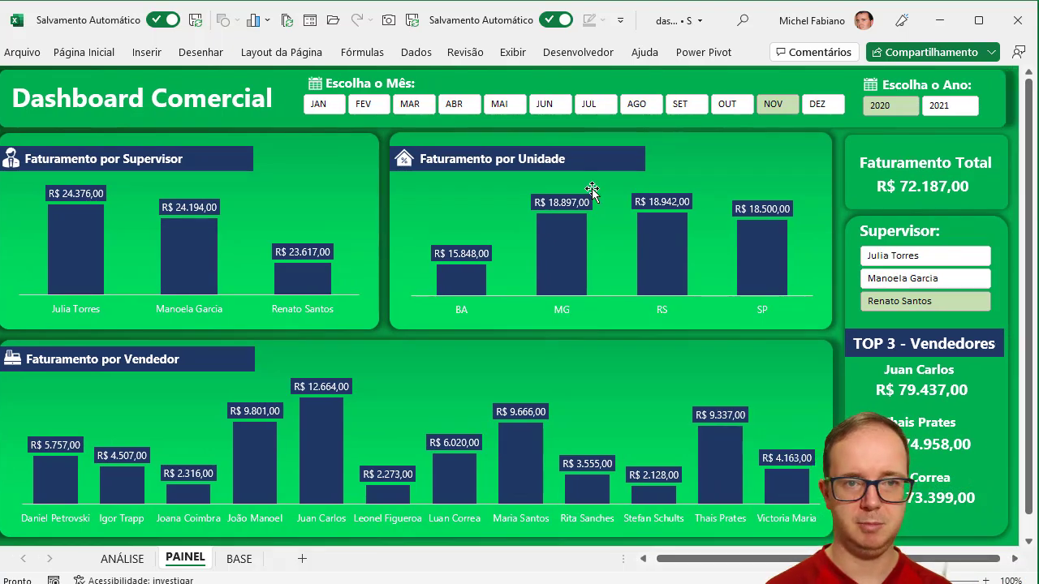
{"action": "left_click", "coordinate": [835, 111]}
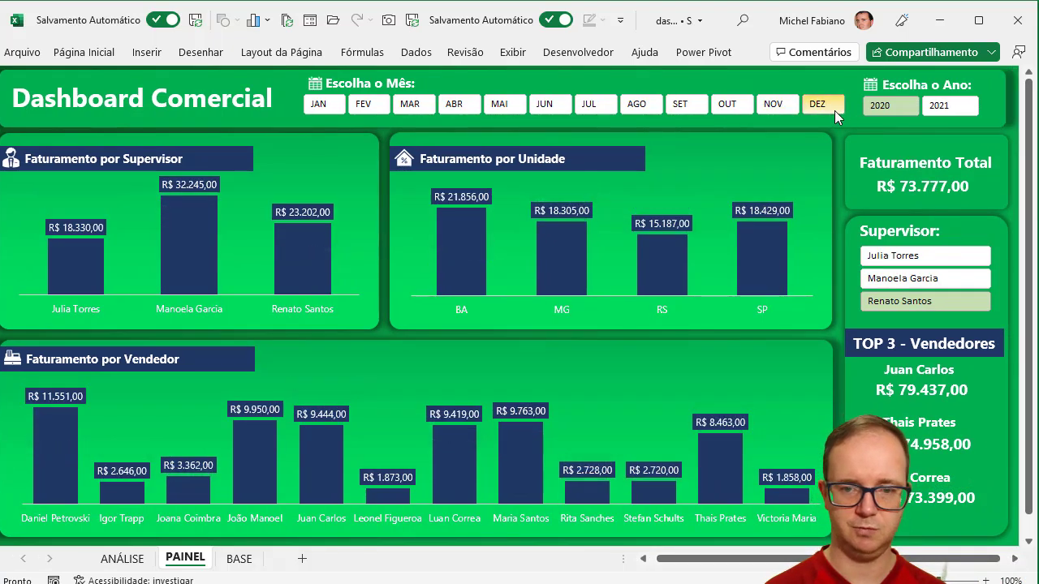
{"action": "left_click", "coordinate": [957, 107]}
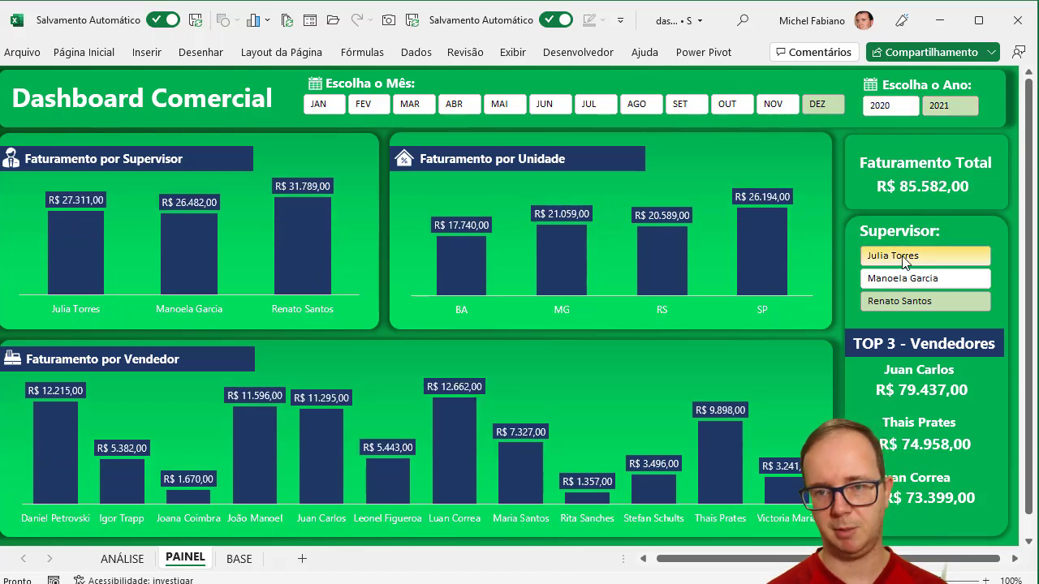
{"action": "left_click", "coordinate": [904, 258]}
{"action": "left_click", "coordinate": [905, 277]}
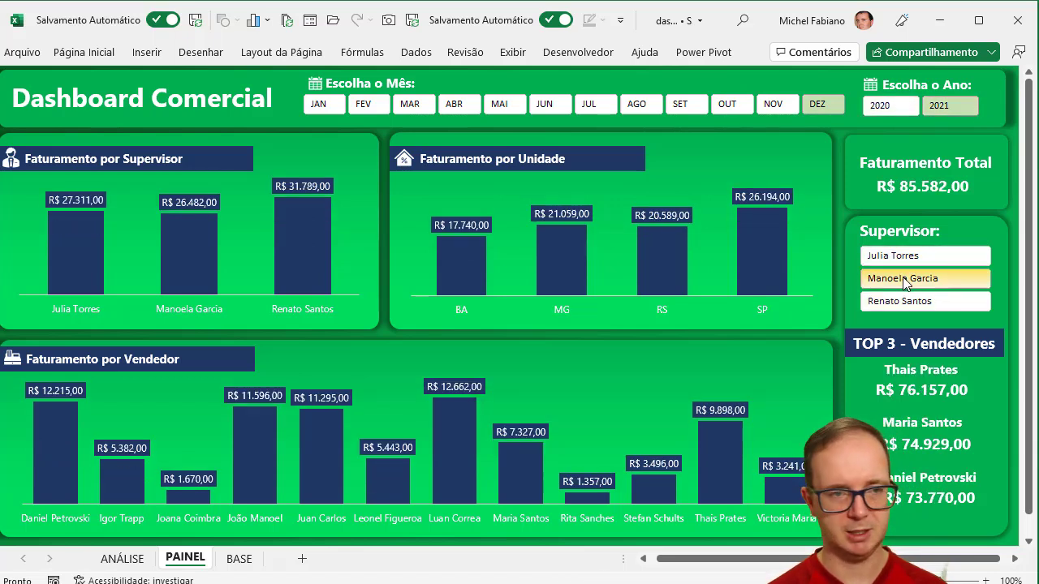
{"action": "left_click", "coordinate": [412, 106]}
{"action": "left_click", "coordinate": [355, 105]}
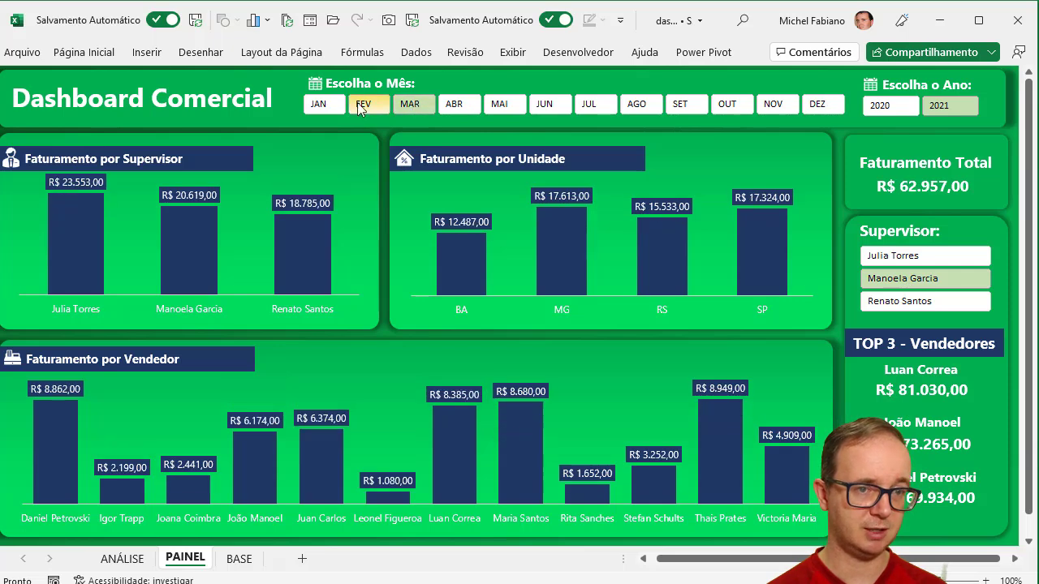
{"action": "left_click", "coordinate": [334, 104]}
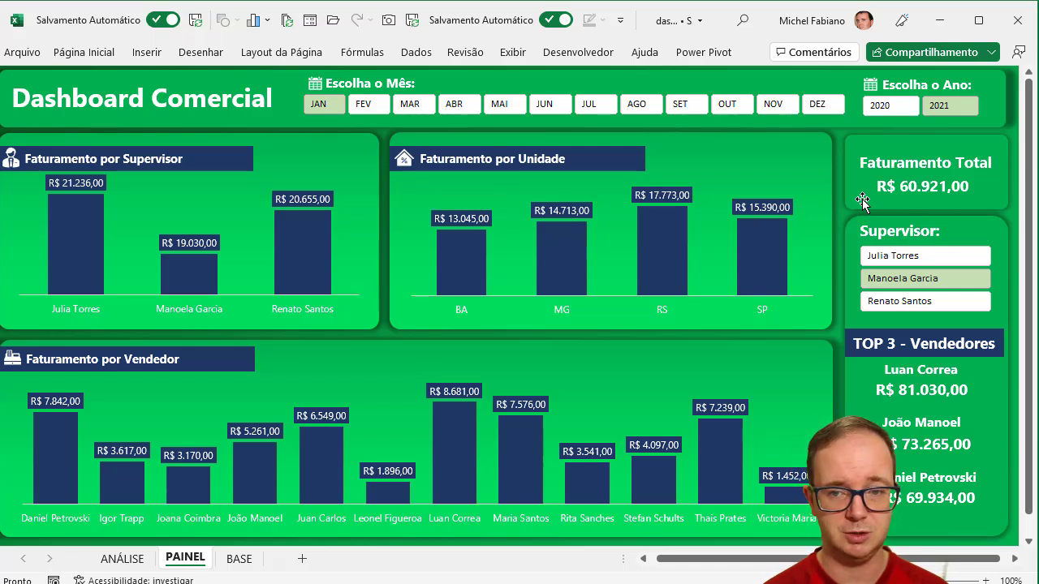
Fill the "Faturamento Total" title box with dark blue and widen it on both sides to span its card
{"action": "left_click", "coordinate": [899, 164]}
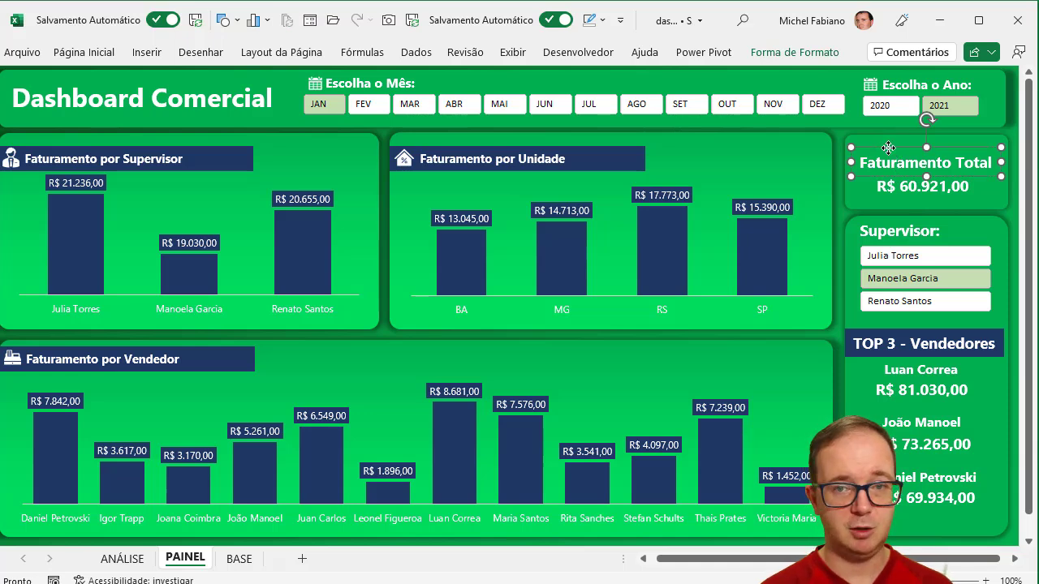
{"action": "left_click", "coordinate": [771, 52]}
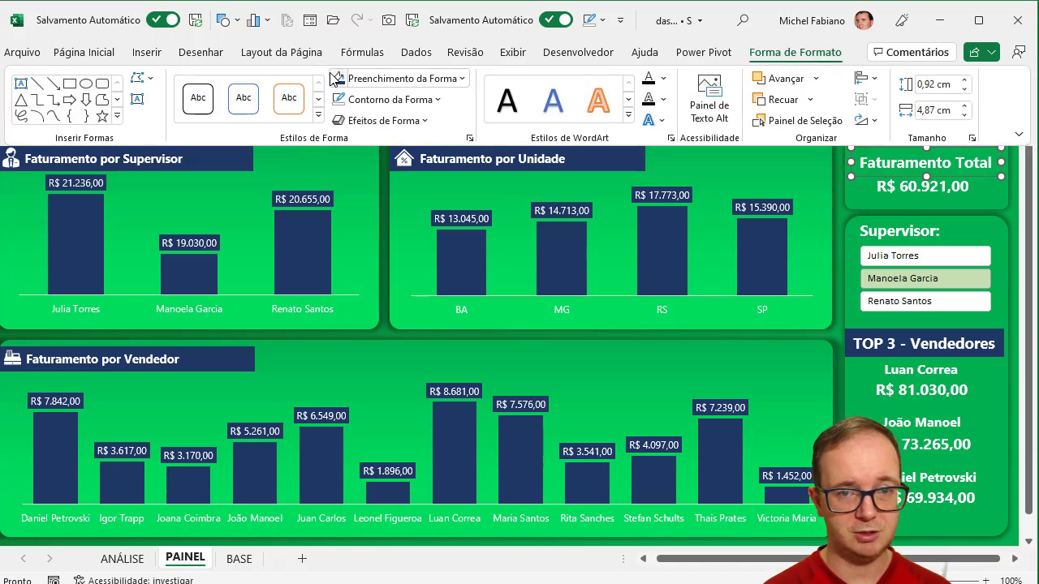
{"action": "left_click", "coordinate": [337, 78]}
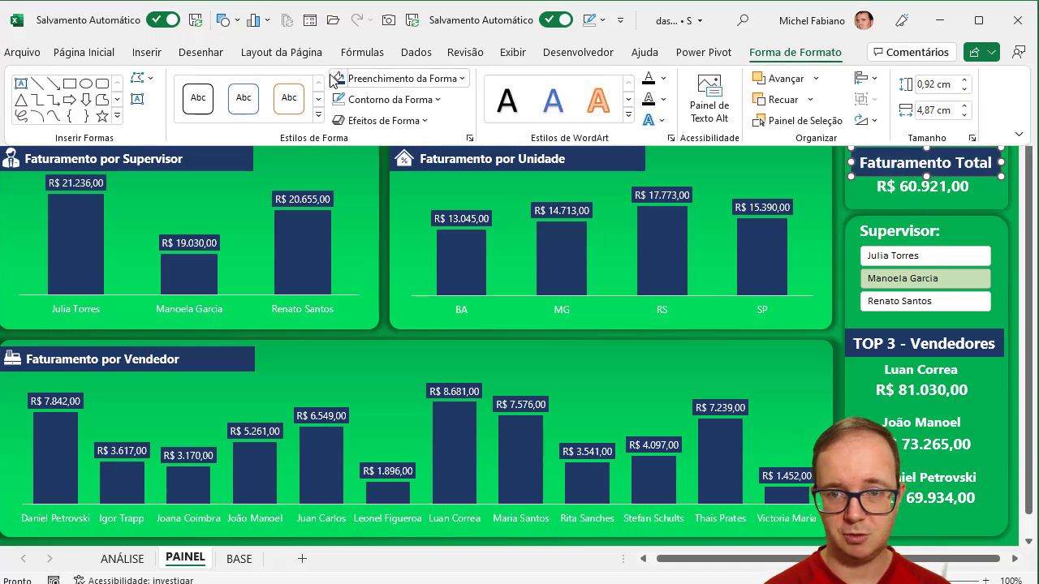
{"action": "left_click", "coordinate": [847, 163]}
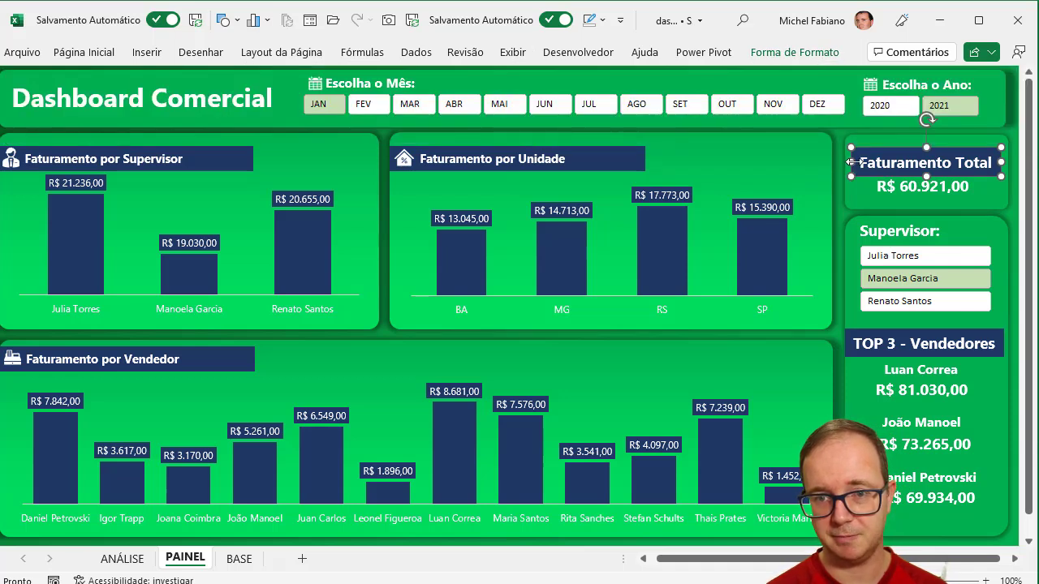
{"action": "left_click", "coordinate": [845, 162]}
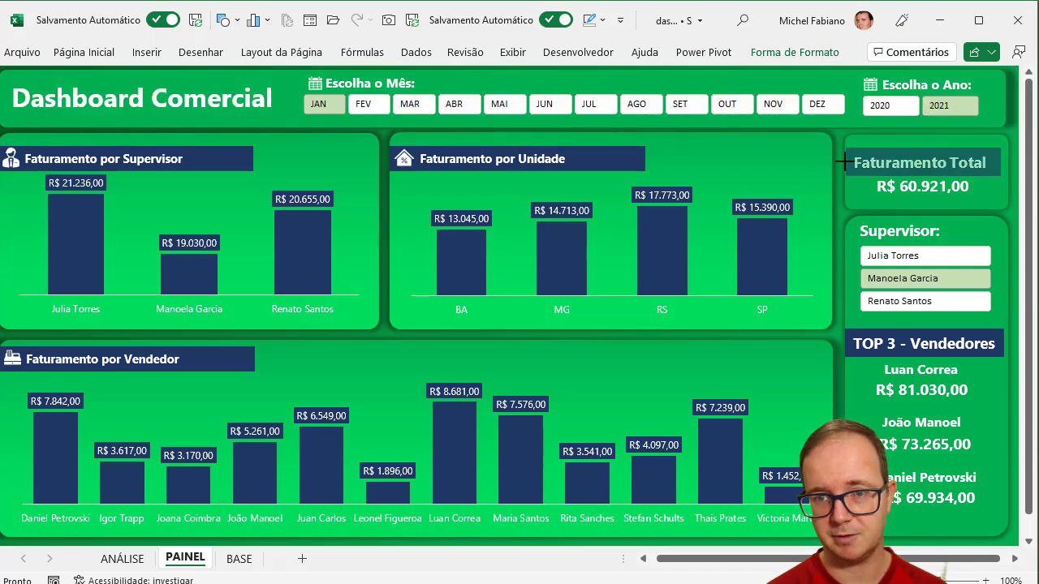
{"action": "left_click", "coordinate": [1005, 163]}
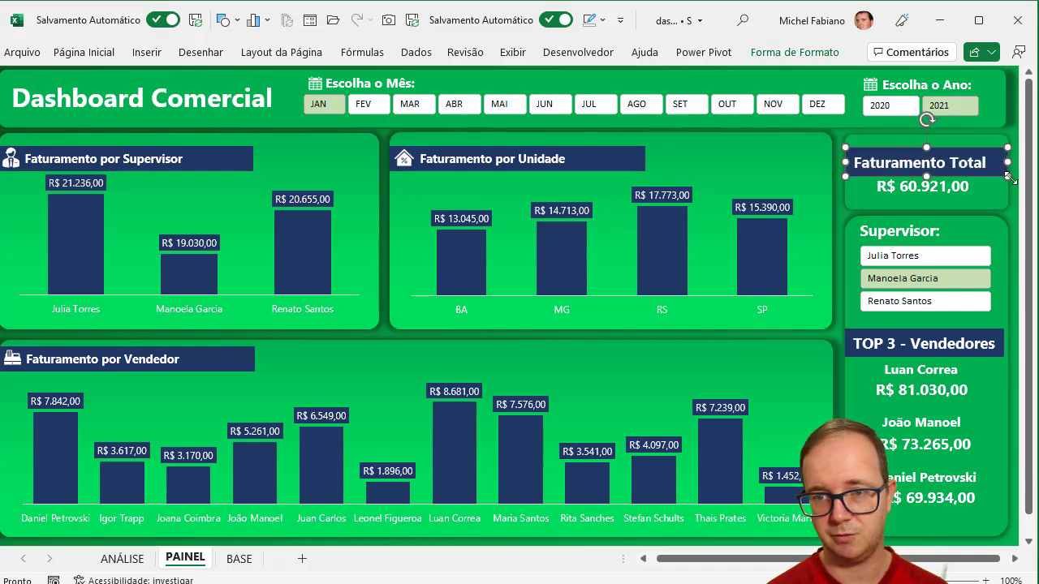
{"action": "left_click", "coordinate": [1015, 194]}
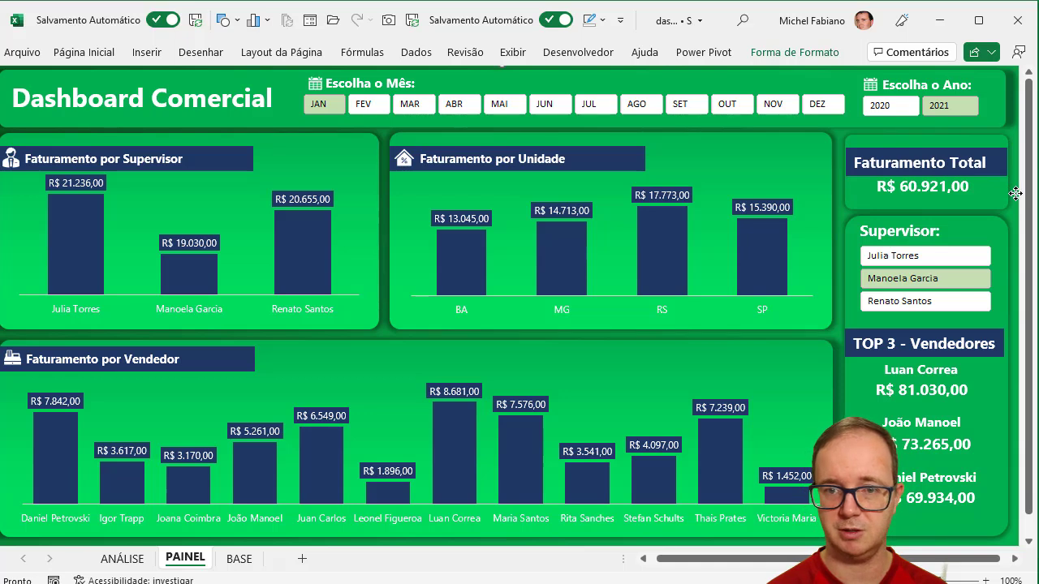
Increase the total revenue value's font size to 16 and shift its text box slightly down below the title bar
{"action": "left_click", "coordinate": [948, 190]}
{"action": "left_click", "coordinate": [102, 51]}
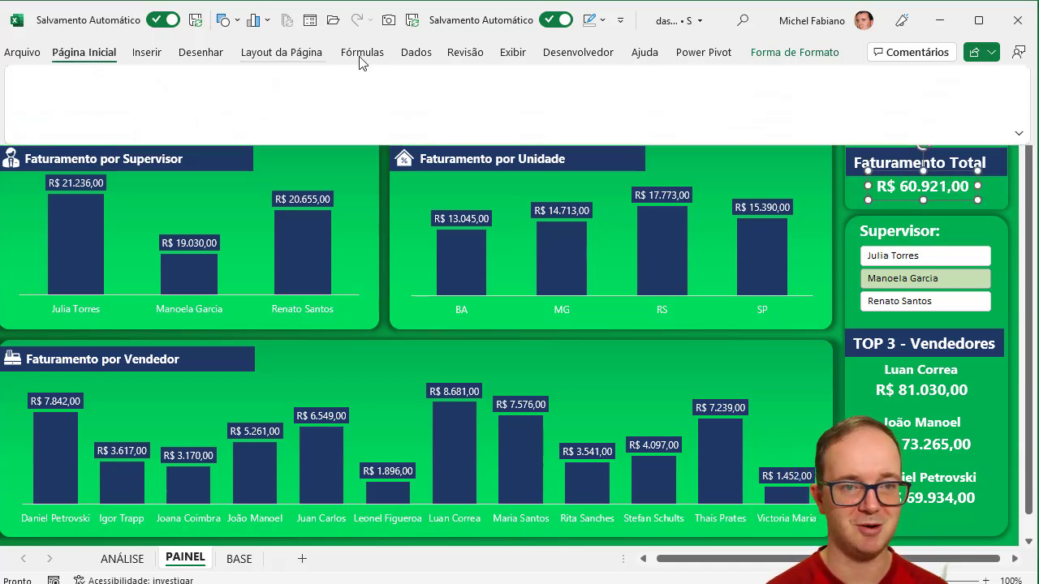
{"action": "left_click", "coordinate": [312, 84]}
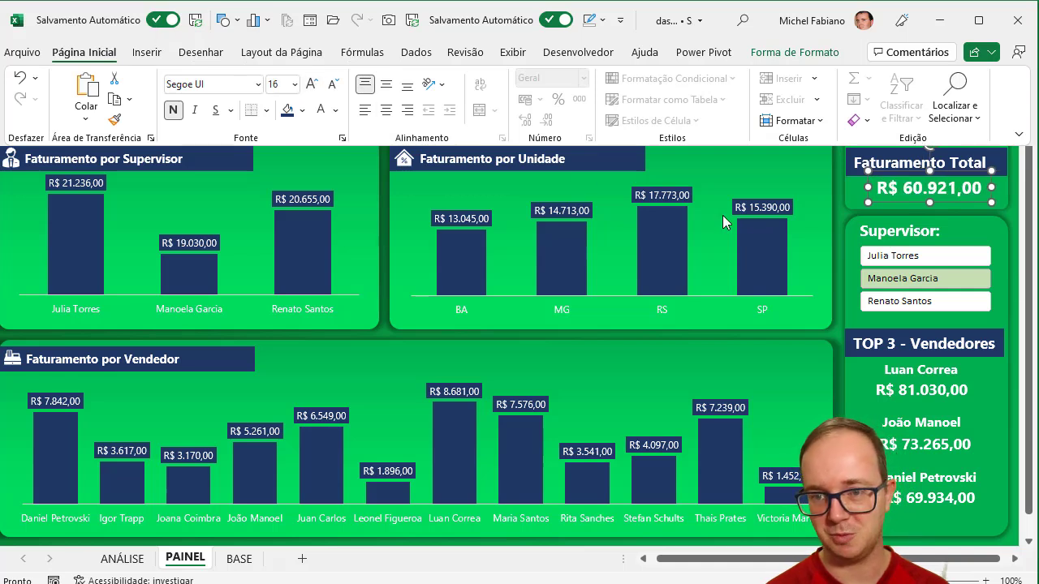
{"action": "left_click", "coordinate": [938, 202]}
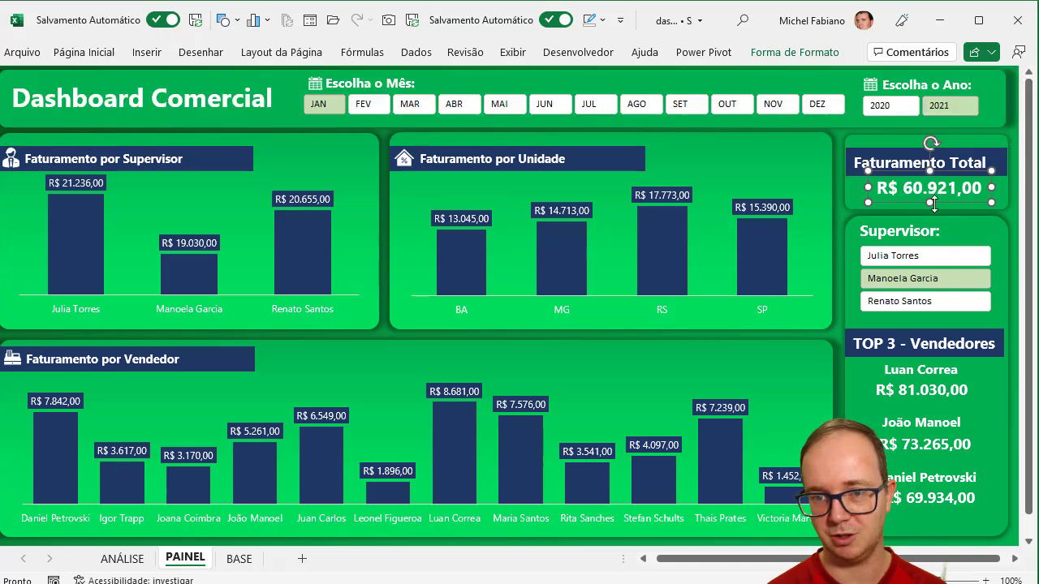
{"action": "left_click_drag", "start_coordinate": [939, 204], "coordinate": [938, 207]}
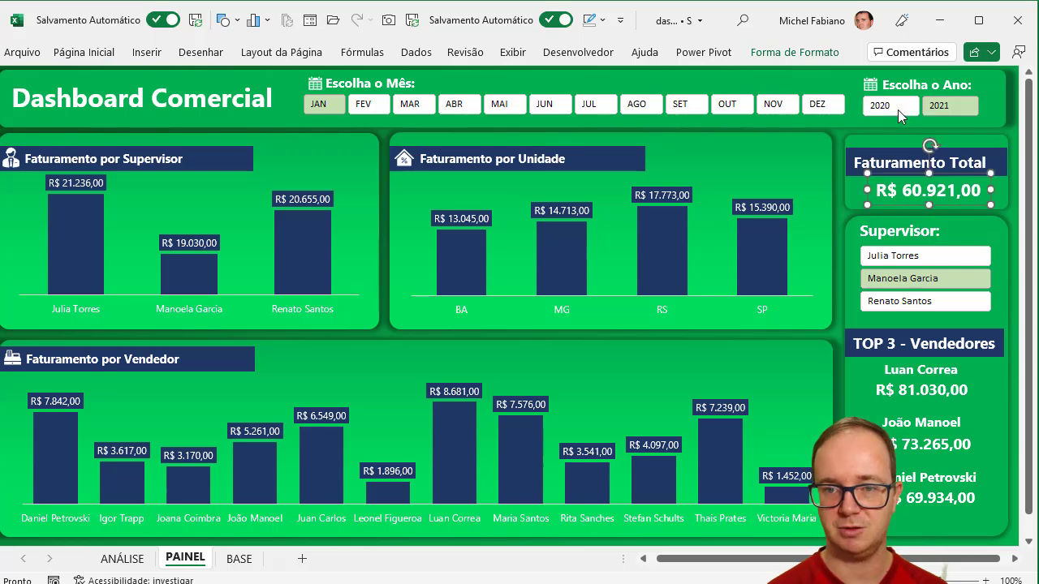
Test the charts and total for year 2020 by stepping the month slicer back from DEZ to JAN
{"action": "left_click", "coordinate": [898, 110]}
{"action": "left_click", "coordinate": [812, 113]}
{"action": "left_click", "coordinate": [713, 111]}
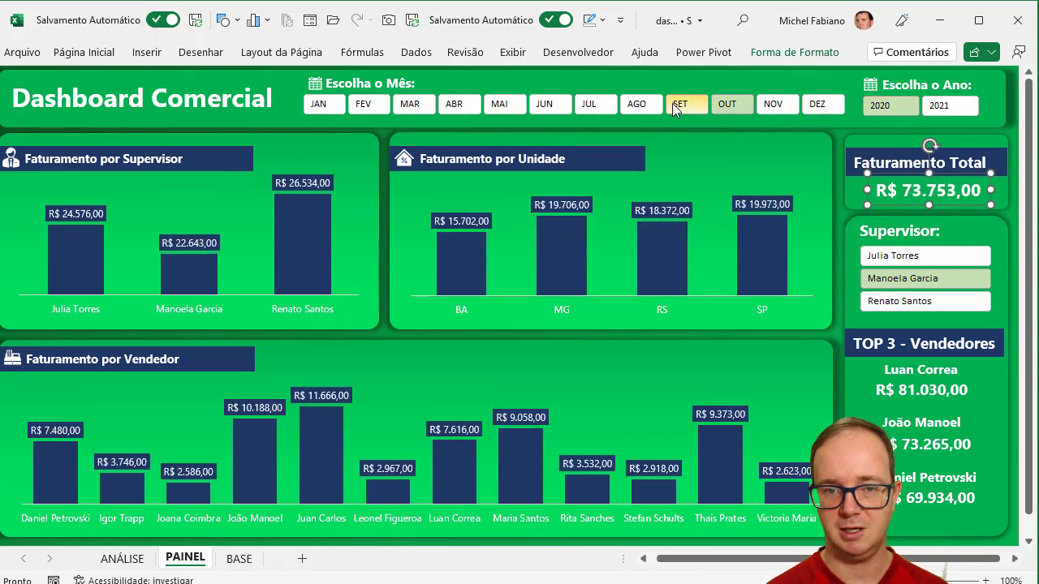
{"action": "left_click", "coordinate": [647, 103]}
{"action": "left_click", "coordinate": [559, 112]}
{"action": "left_click", "coordinate": [495, 112]}
{"action": "left_click", "coordinate": [452, 108]}
{"action": "left_click", "coordinate": [375, 107]}
{"action": "left_click", "coordinate": [337, 109]}
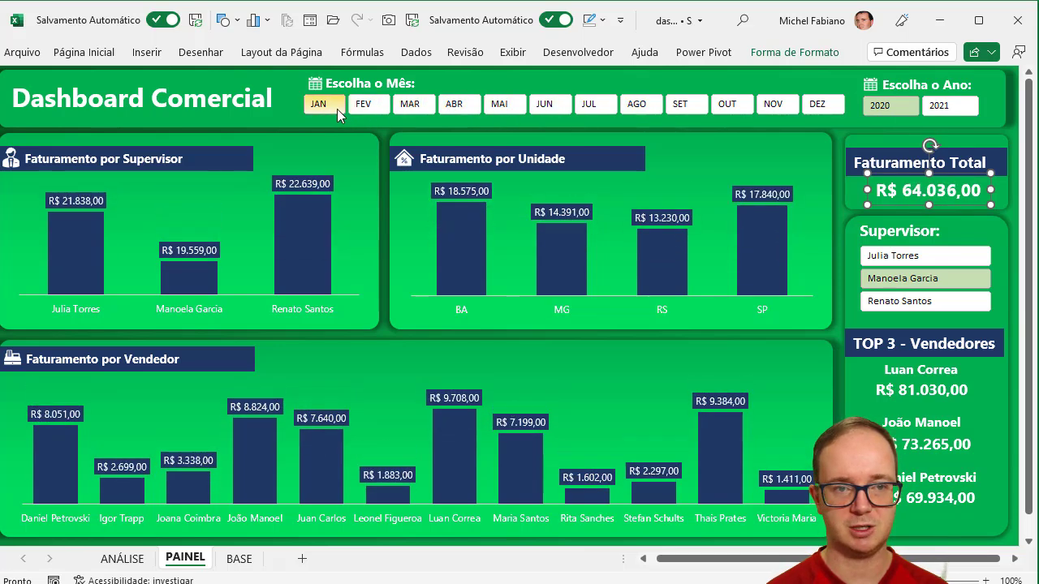
Check the "TOP 3 - Vendedores" ranking by cycling the supervisor slicer down, up and down again through all three supervisors
{"action": "left_click", "coordinate": [924, 254]}
{"action": "left_click", "coordinate": [928, 279]}
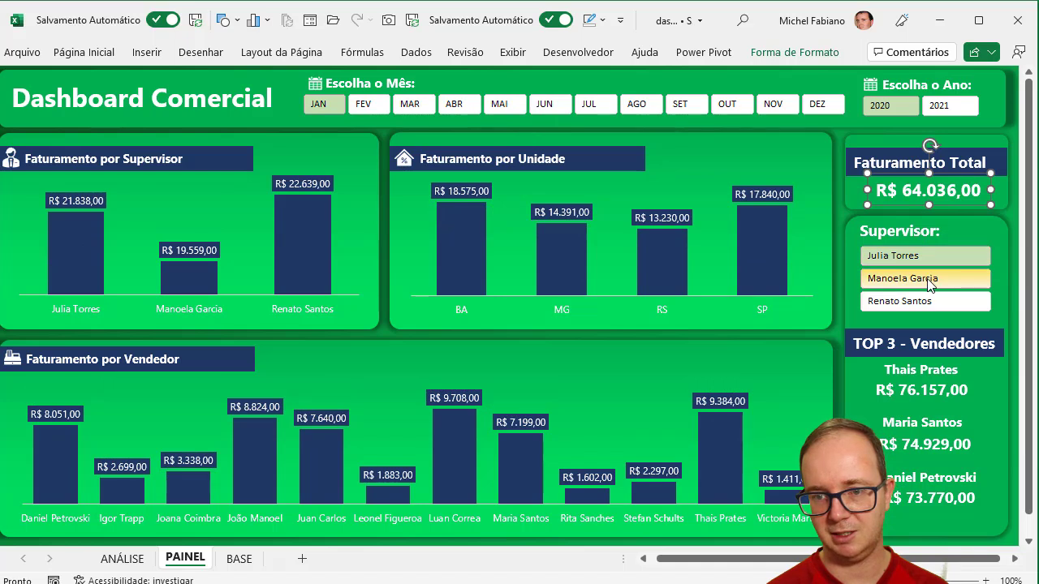
{"action": "left_click", "coordinate": [928, 299]}
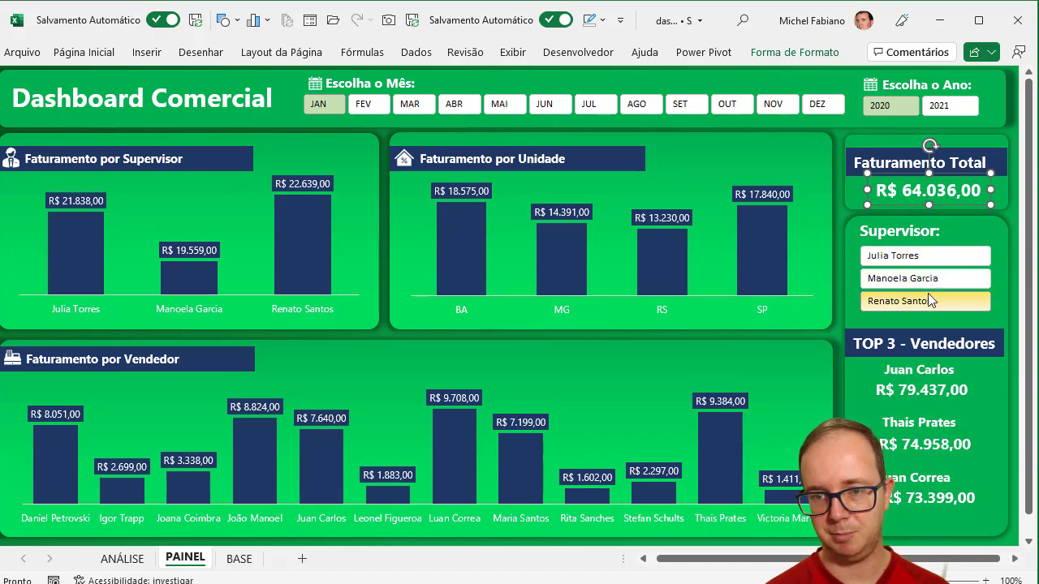
{"action": "left_click", "coordinate": [928, 279]}
{"action": "left_click", "coordinate": [930, 256]}
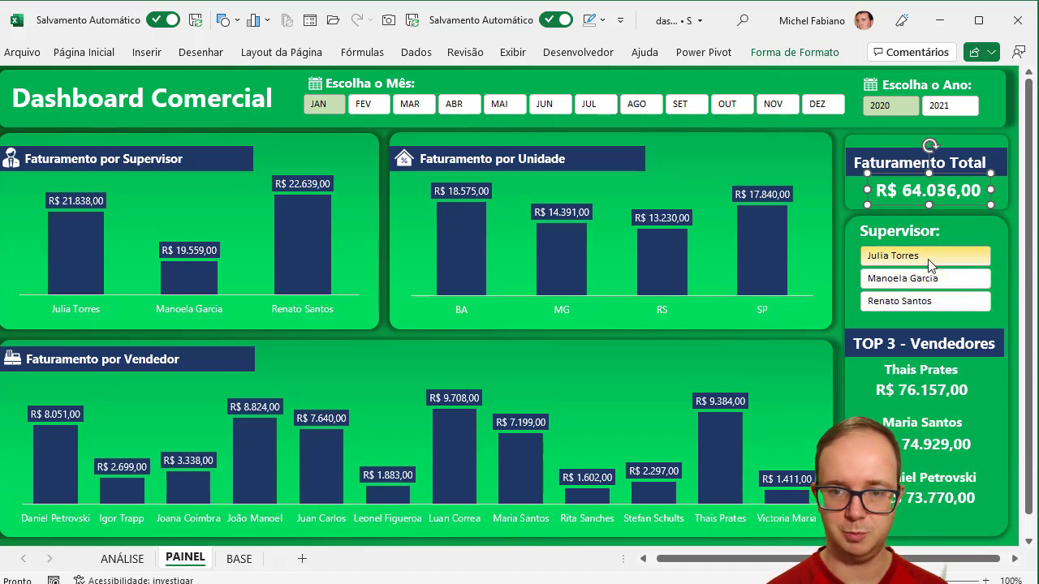
{"action": "left_click", "coordinate": [928, 276]}
{"action": "left_click", "coordinate": [926, 304]}
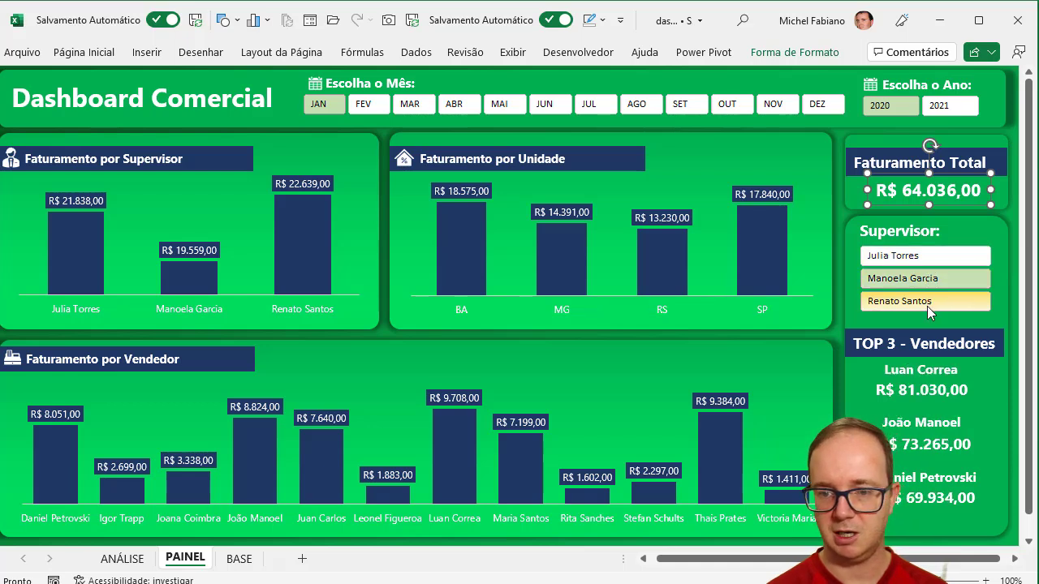